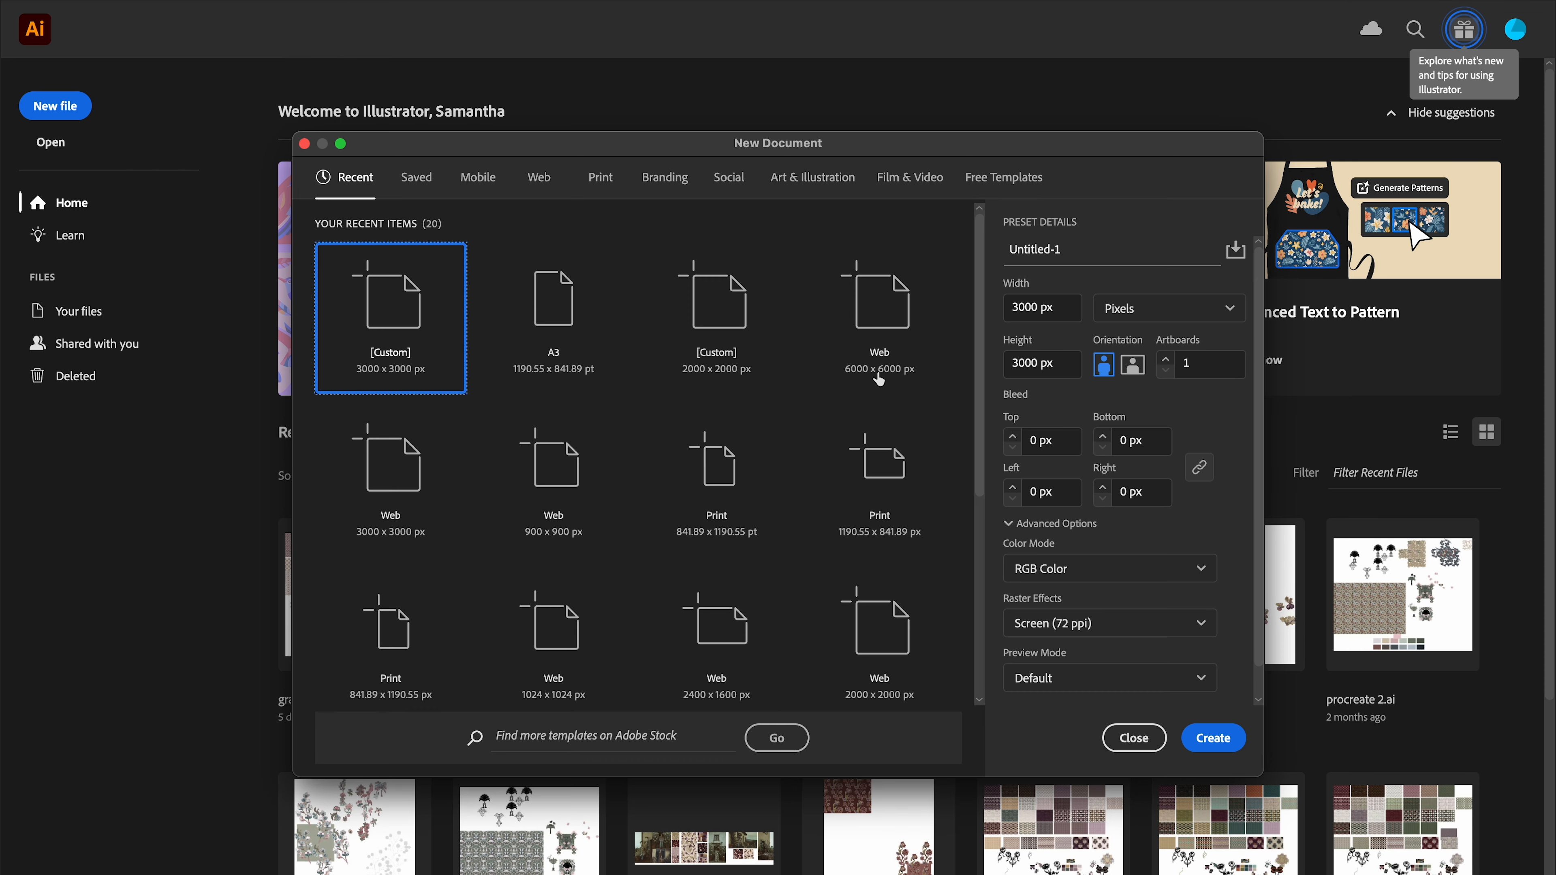
Create a new 3000 x 3000 px RGB document with screen-resolution (72 ppi) raster effects
{"action": "left_click", "coordinate": [1090, 622]}
{"action": "left_click", "coordinate": [1078, 716]}
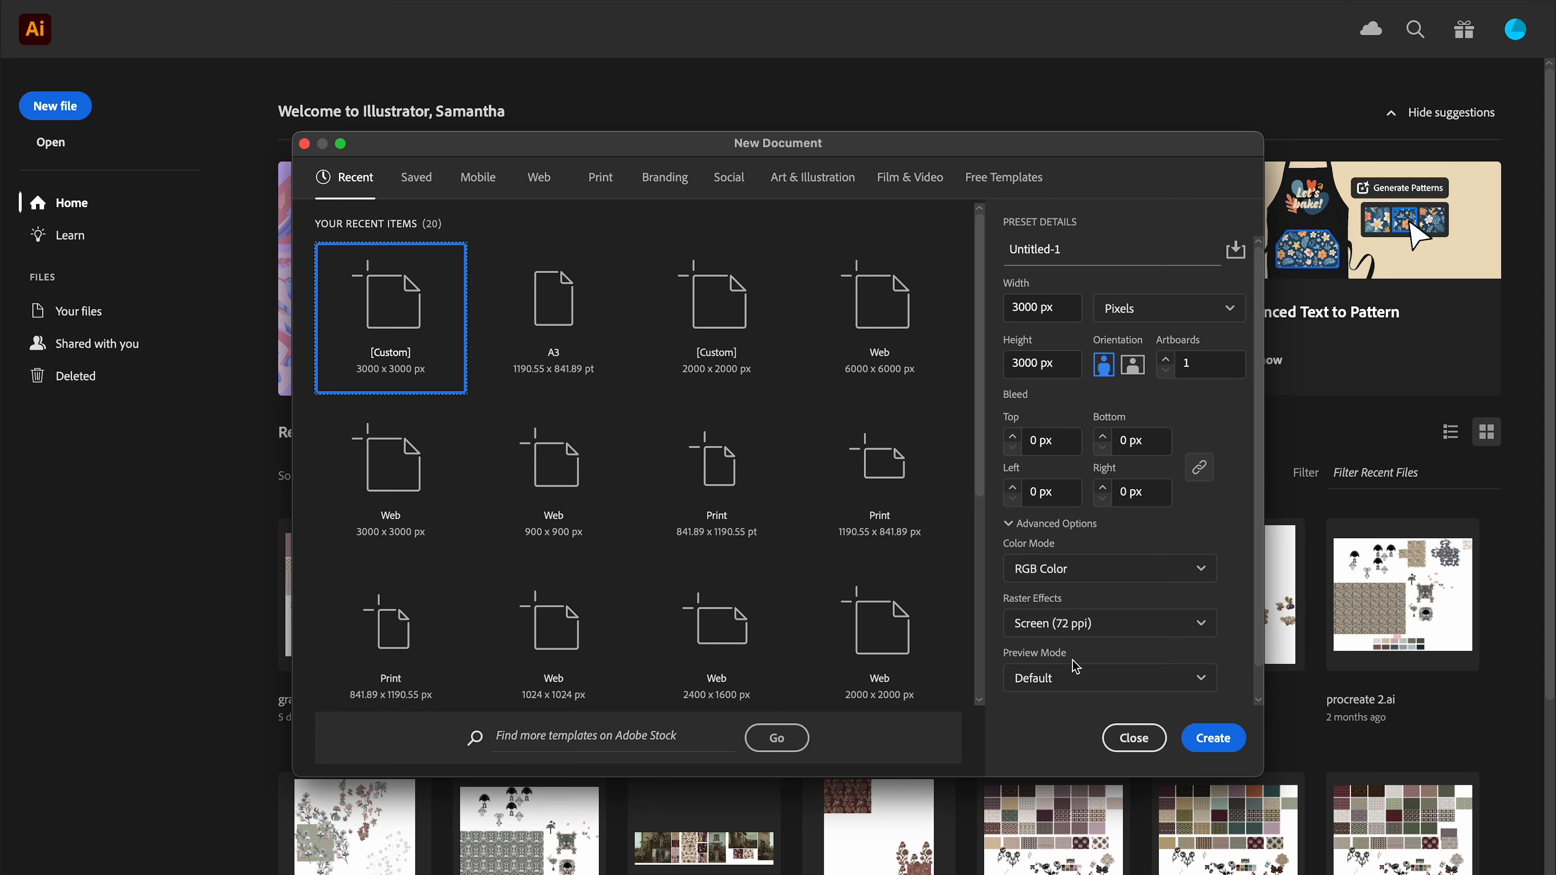
{"action": "left_click", "coordinate": [1208, 743]}
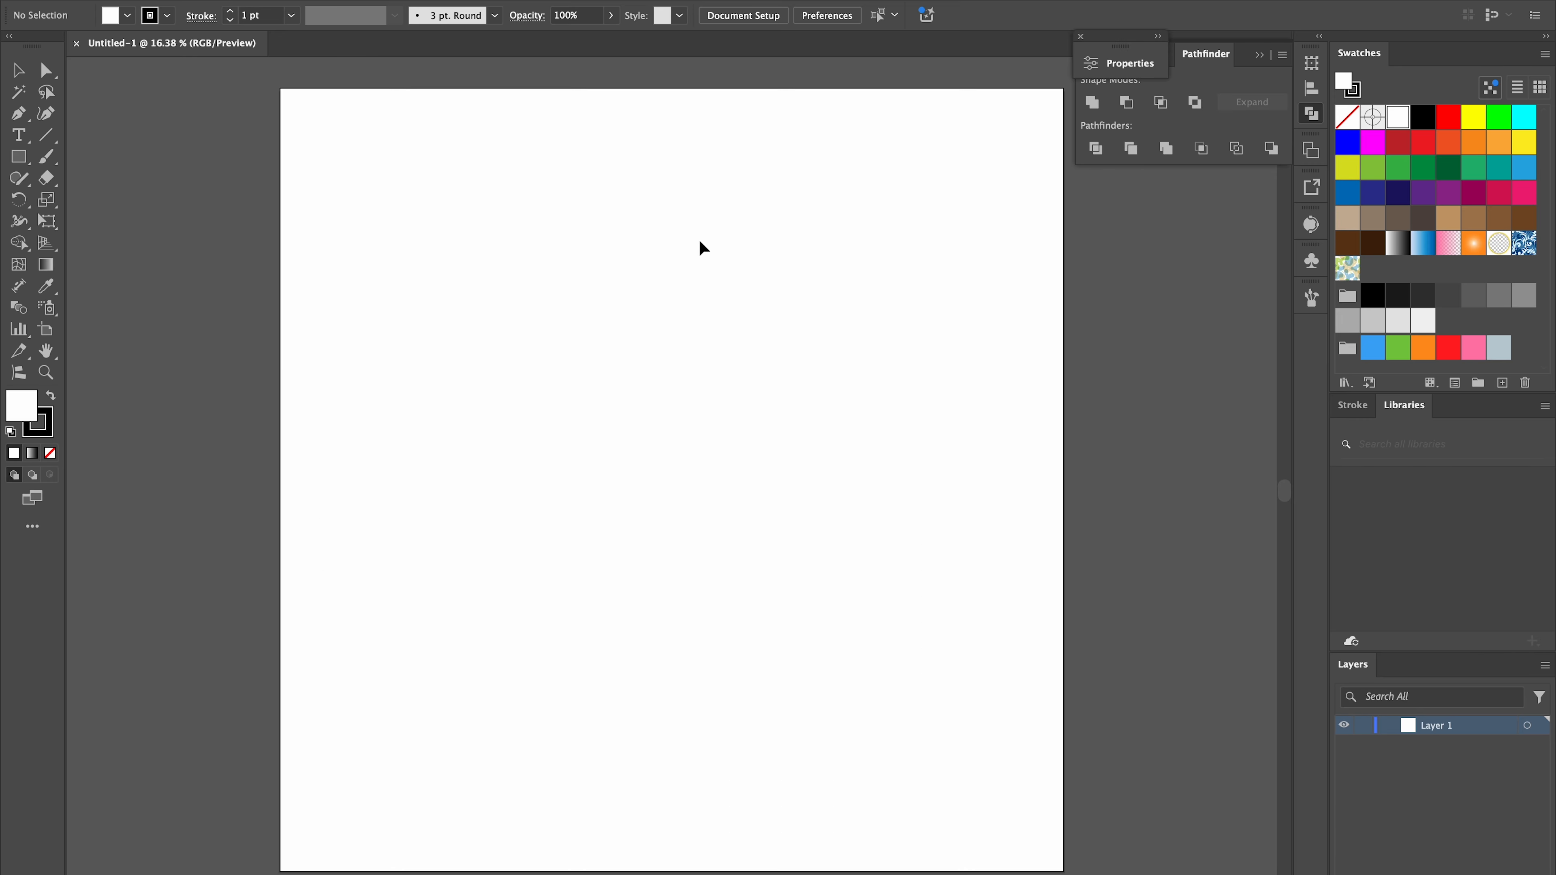
Start placing files and browse to the clean images folder inside palm springs on the Desktop
{"action": "key", "text": "shift+super+p"}
{"action": "left_click", "coordinate": [895, 100]}
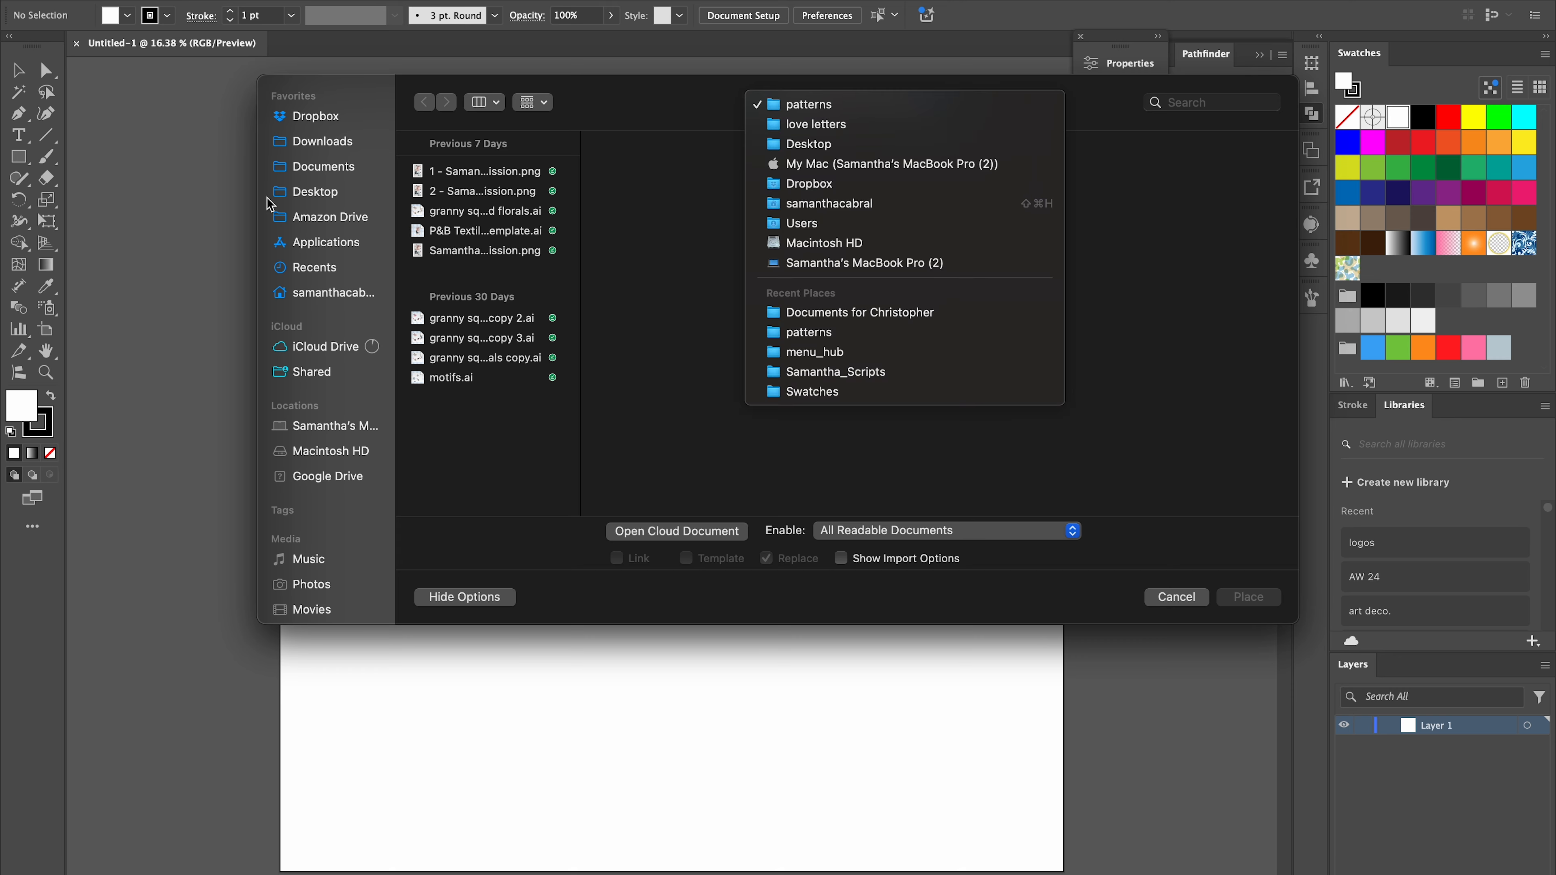
{"action": "left_click", "coordinate": [304, 195]}
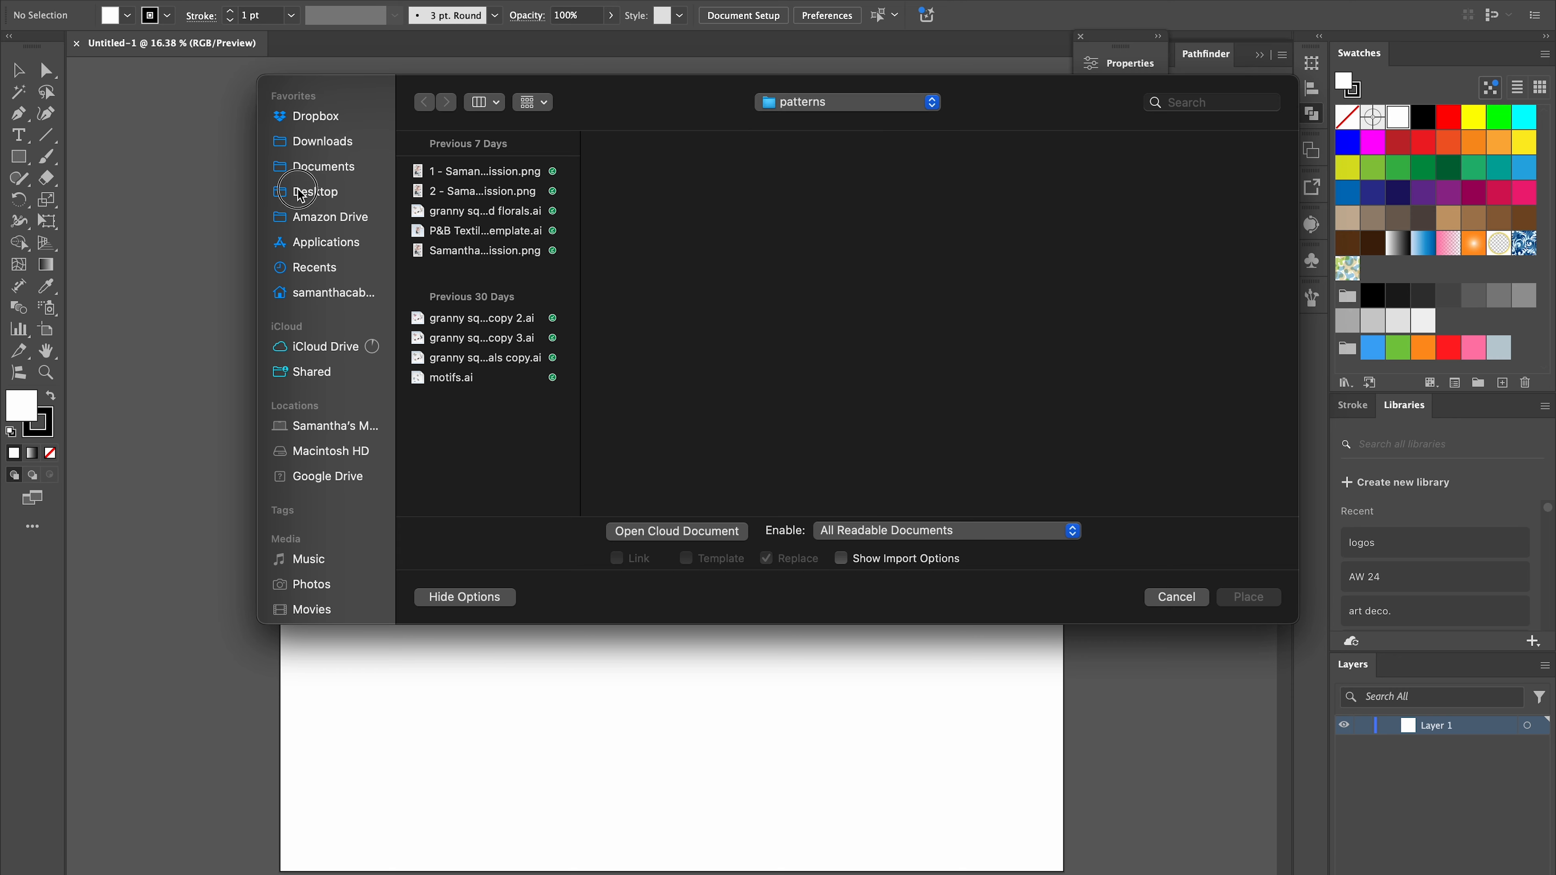
{"action": "scroll", "coordinate": [493, 468], "scroll_direction": "down", "scroll_amount": 5}
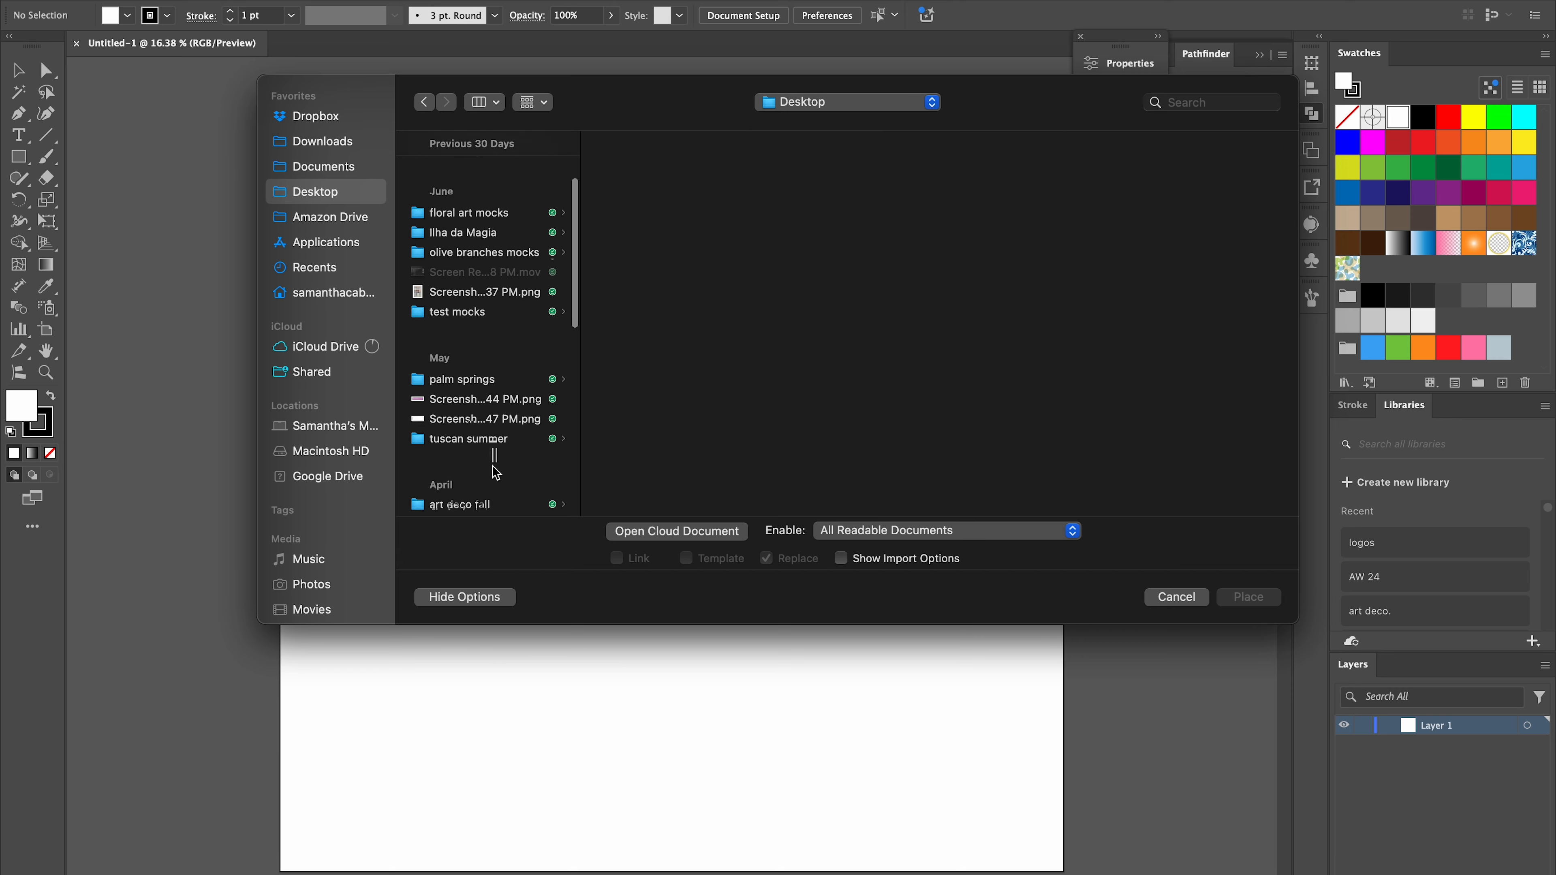
{"action": "left_click", "coordinate": [432, 338]}
{"action": "left_click", "coordinate": [648, 314]}
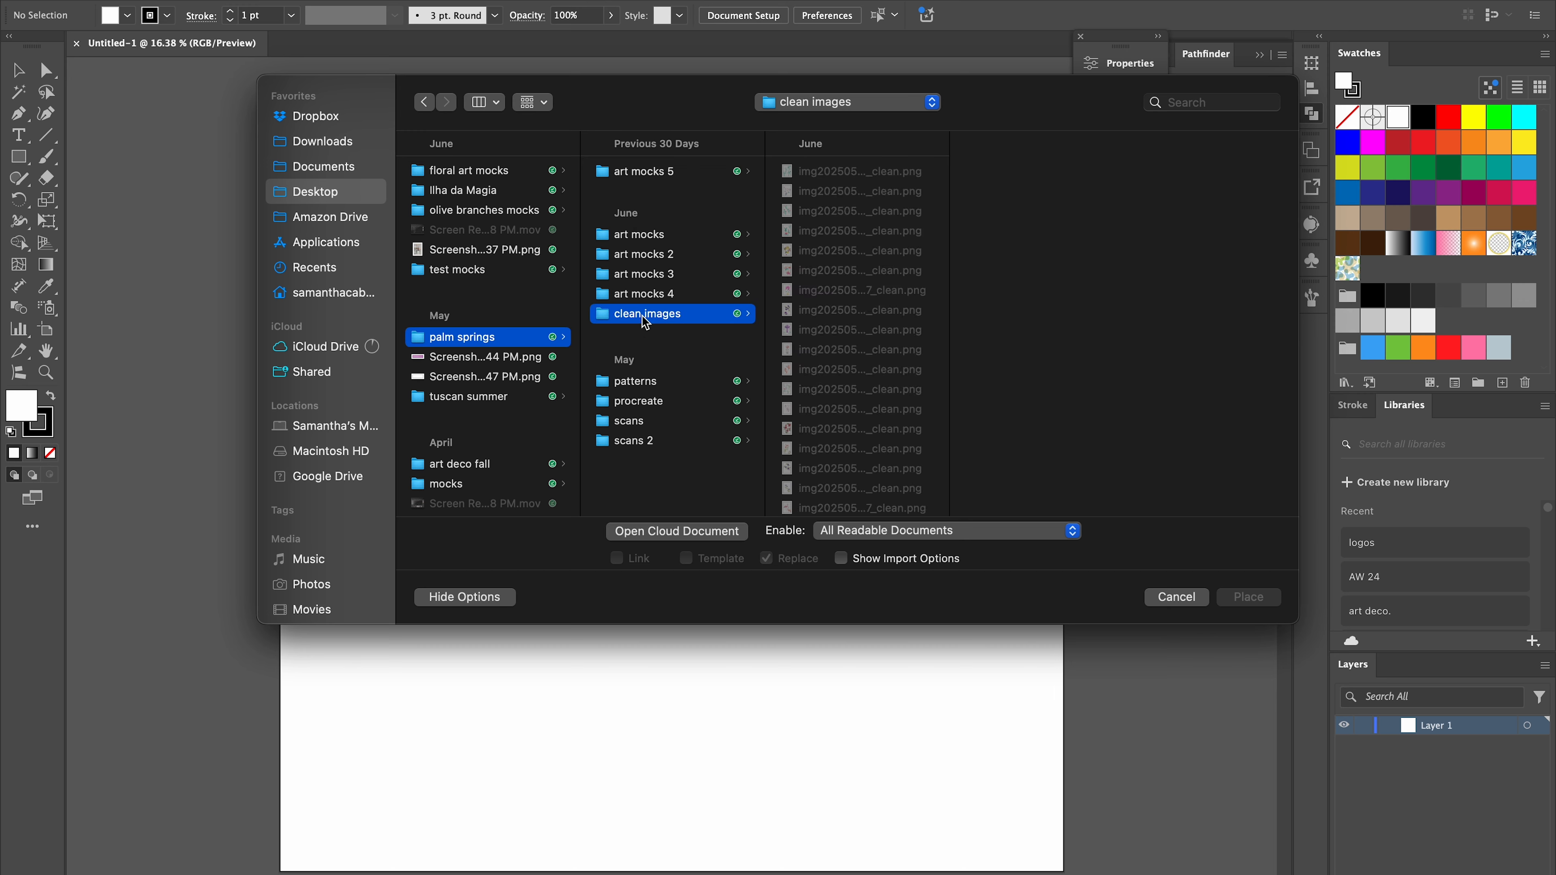
Choose eleven linked PNG scans for placing: the first file and the third through twelfth in the clean images folder
{"action": "left_click", "coordinate": [832, 174]}
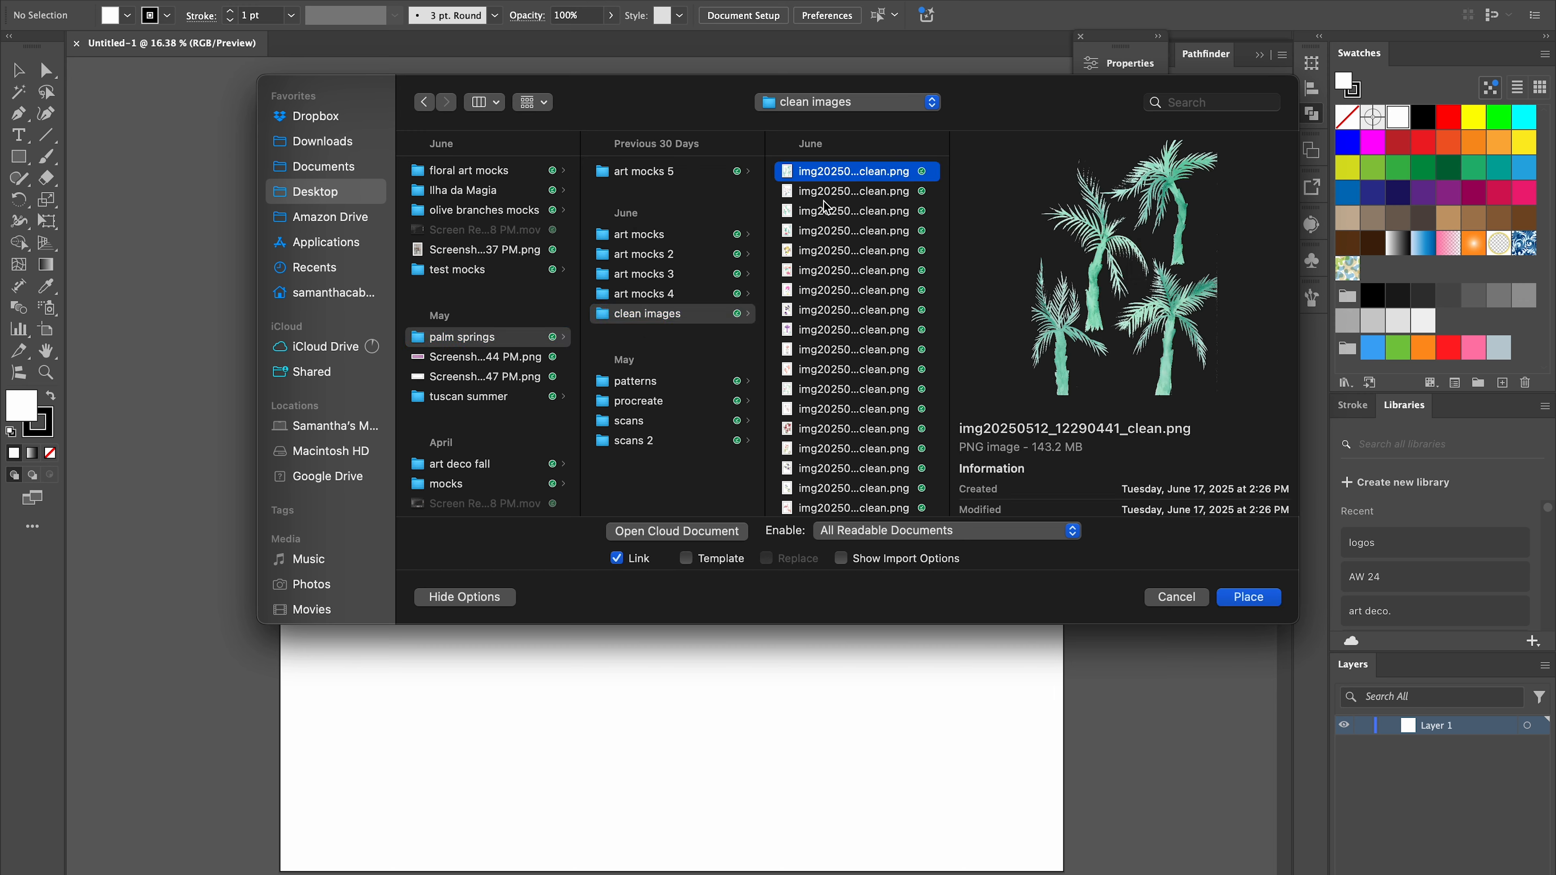
{"action": "left_click", "coordinate": [828, 195]}
{"action": "left_click", "coordinate": [810, 173]}
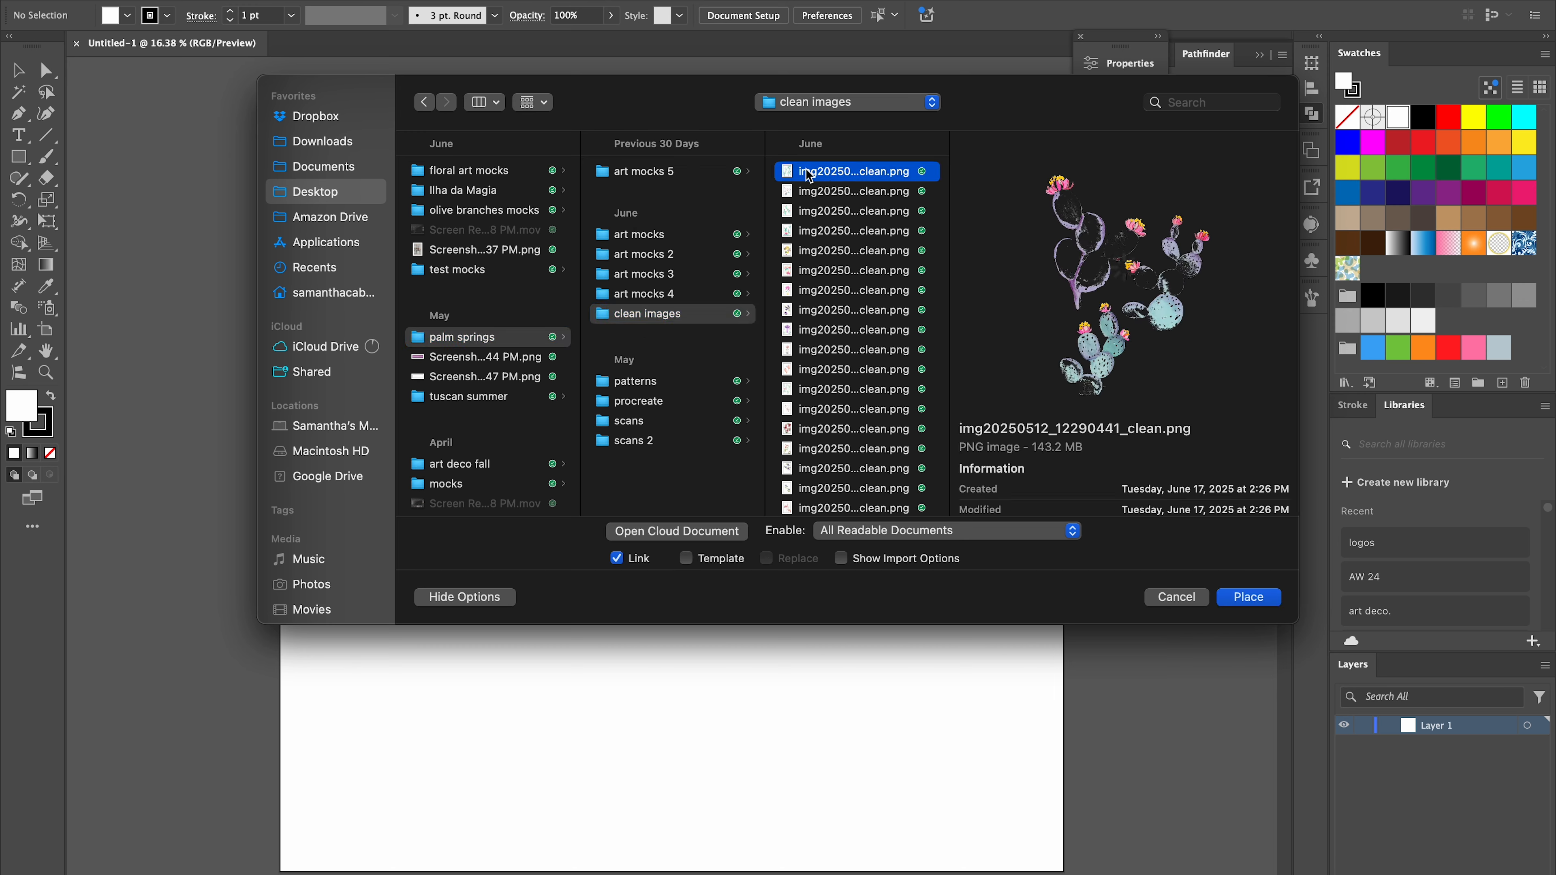
{"action": "left_click", "coordinate": [813, 215], "text": "super"}
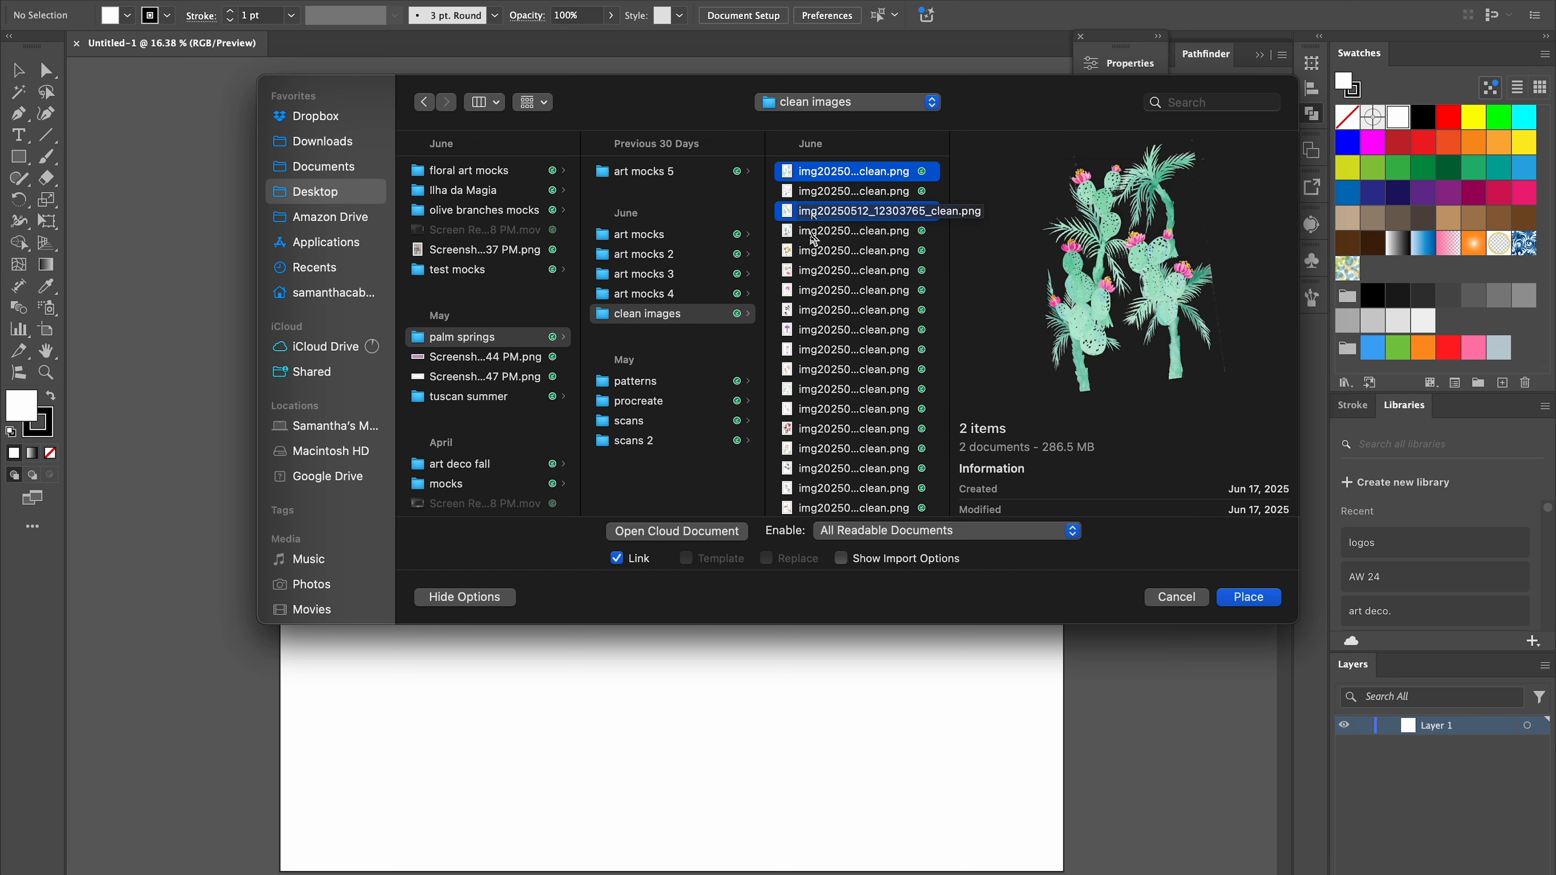
{"action": "left_click", "coordinate": [815, 232], "text": "super"}
{"action": "left_click", "coordinate": [815, 251], "text": "super"}
{"action": "left_click", "coordinate": [814, 274], "text": "super"}
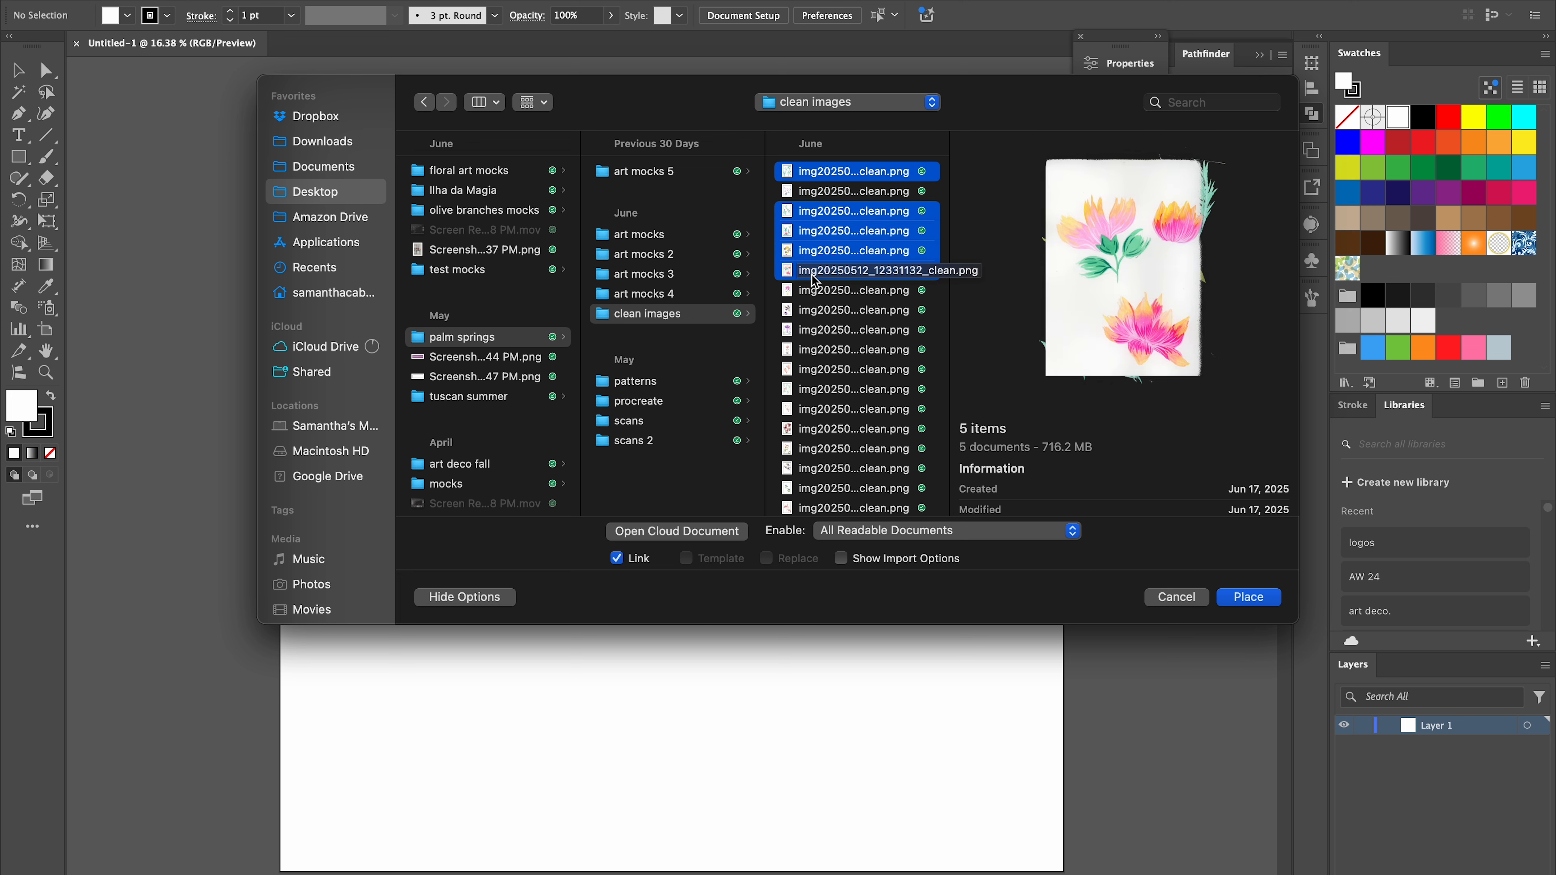
{"action": "left_click", "coordinate": [813, 292], "text": "super"}
{"action": "left_click", "coordinate": [814, 310], "text": "super"}
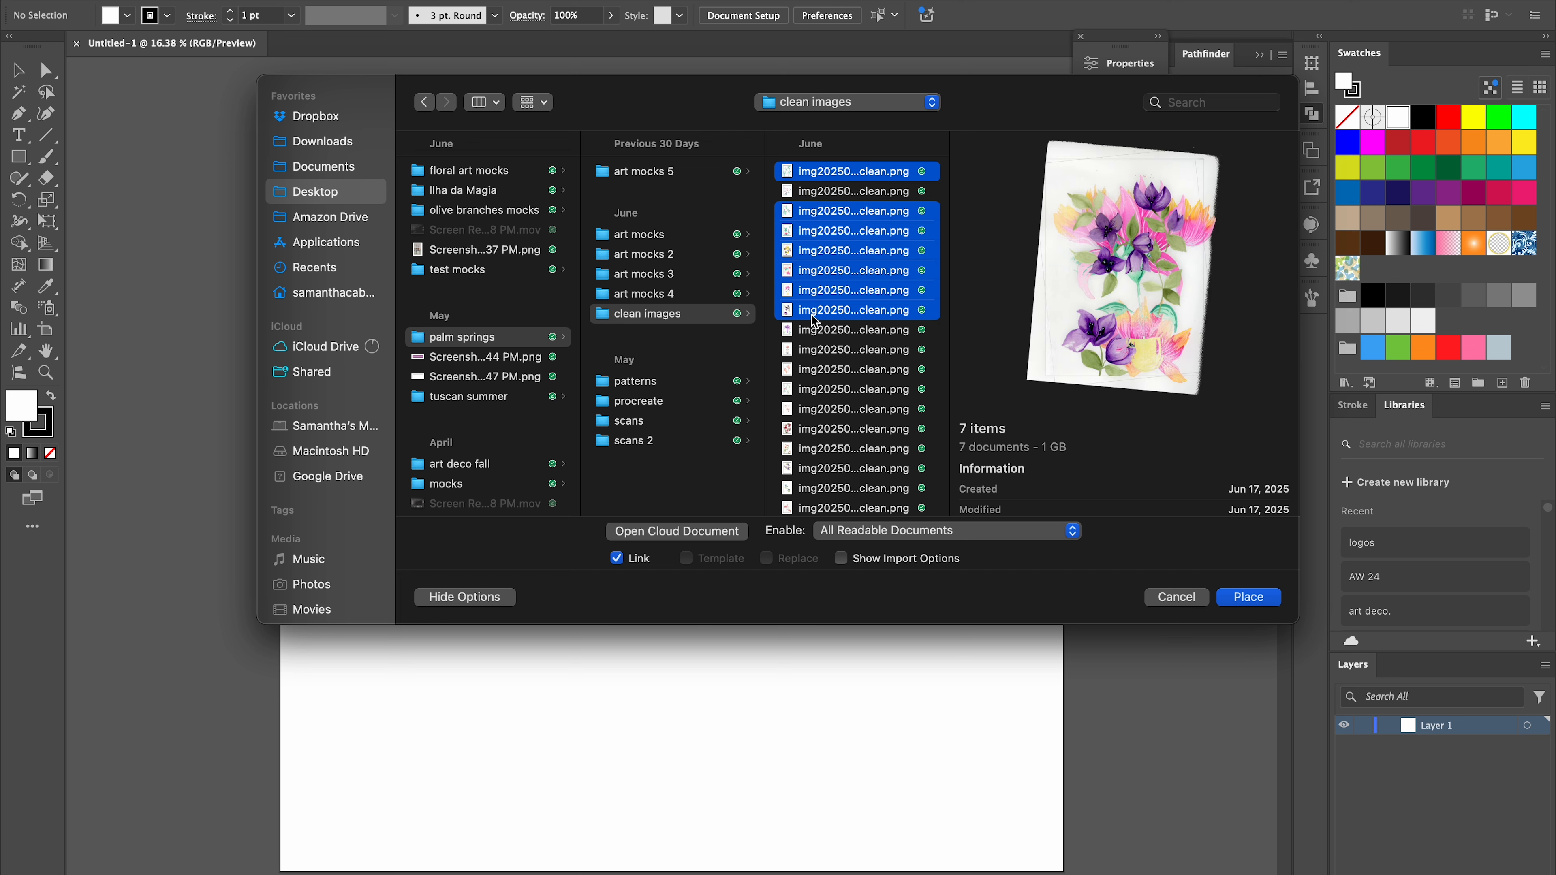
{"action": "left_click", "coordinate": [807, 336], "text": "super"}
{"action": "left_click", "coordinate": [803, 355], "text": "super"}
{"action": "left_click", "coordinate": [802, 372], "text": "super"}
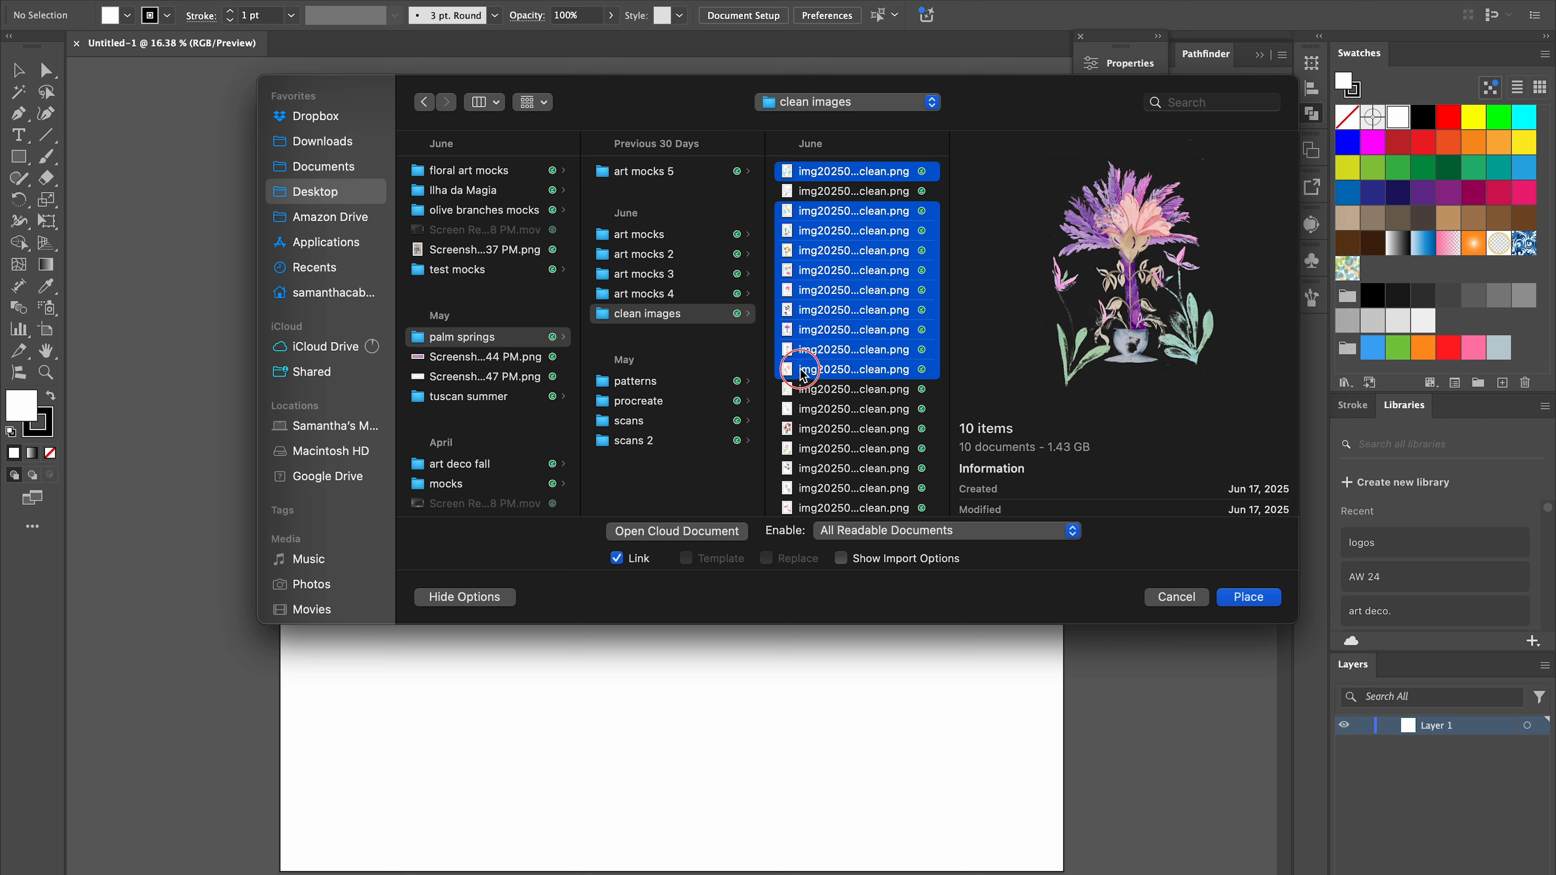
{"action": "left_click", "coordinate": [803, 392], "text": "super"}
{"action": "left_click", "coordinate": [811, 410], "text": "super"}
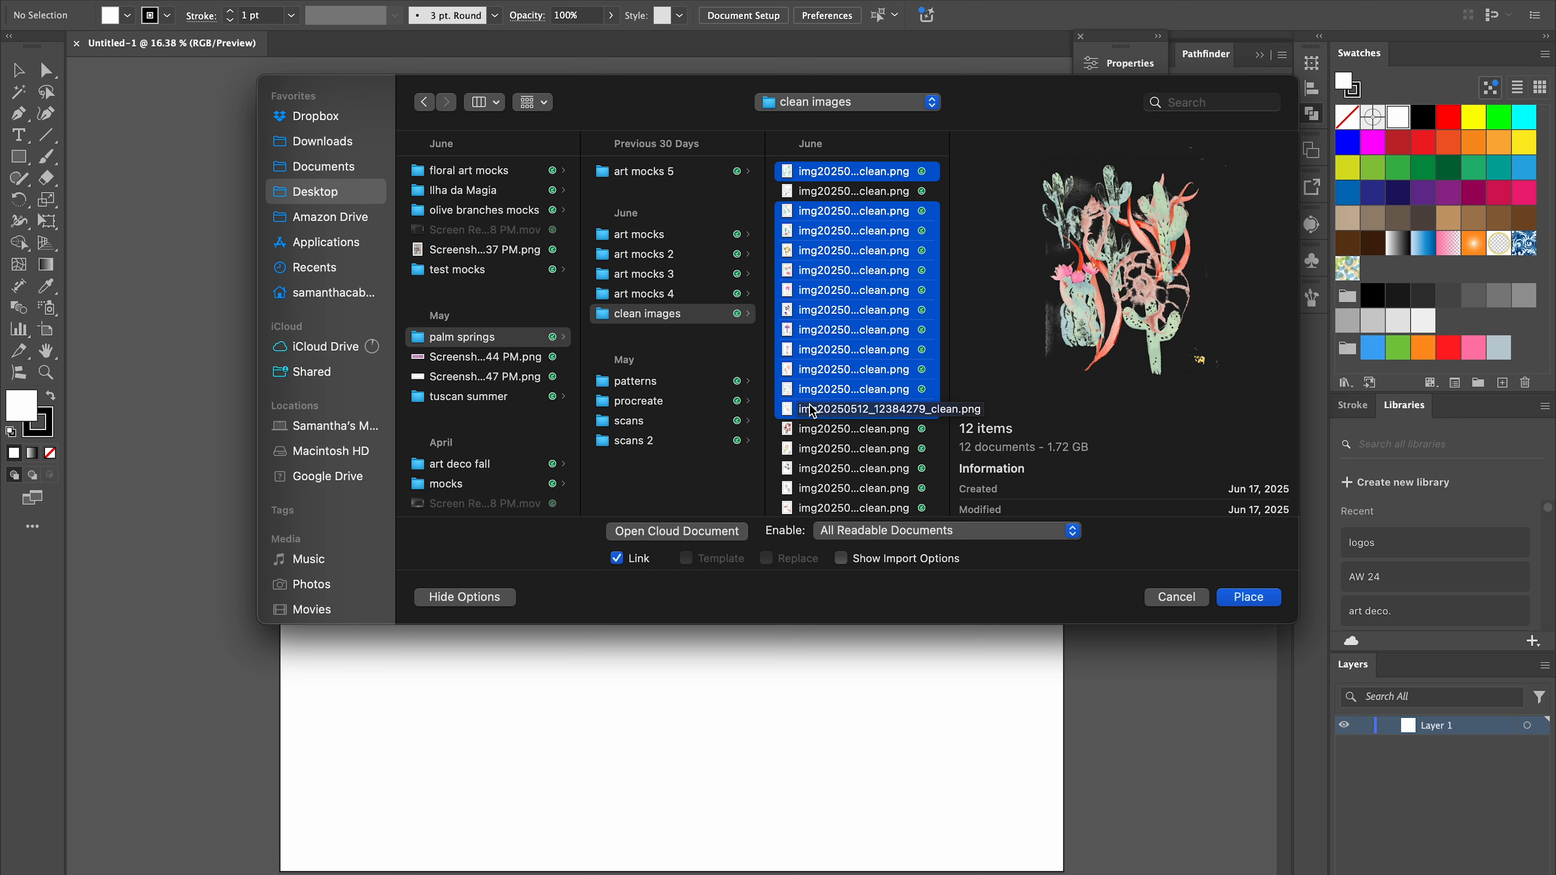
{"action": "left_click", "coordinate": [812, 411], "text": "super"}
{"action": "key", "text": "Return"}
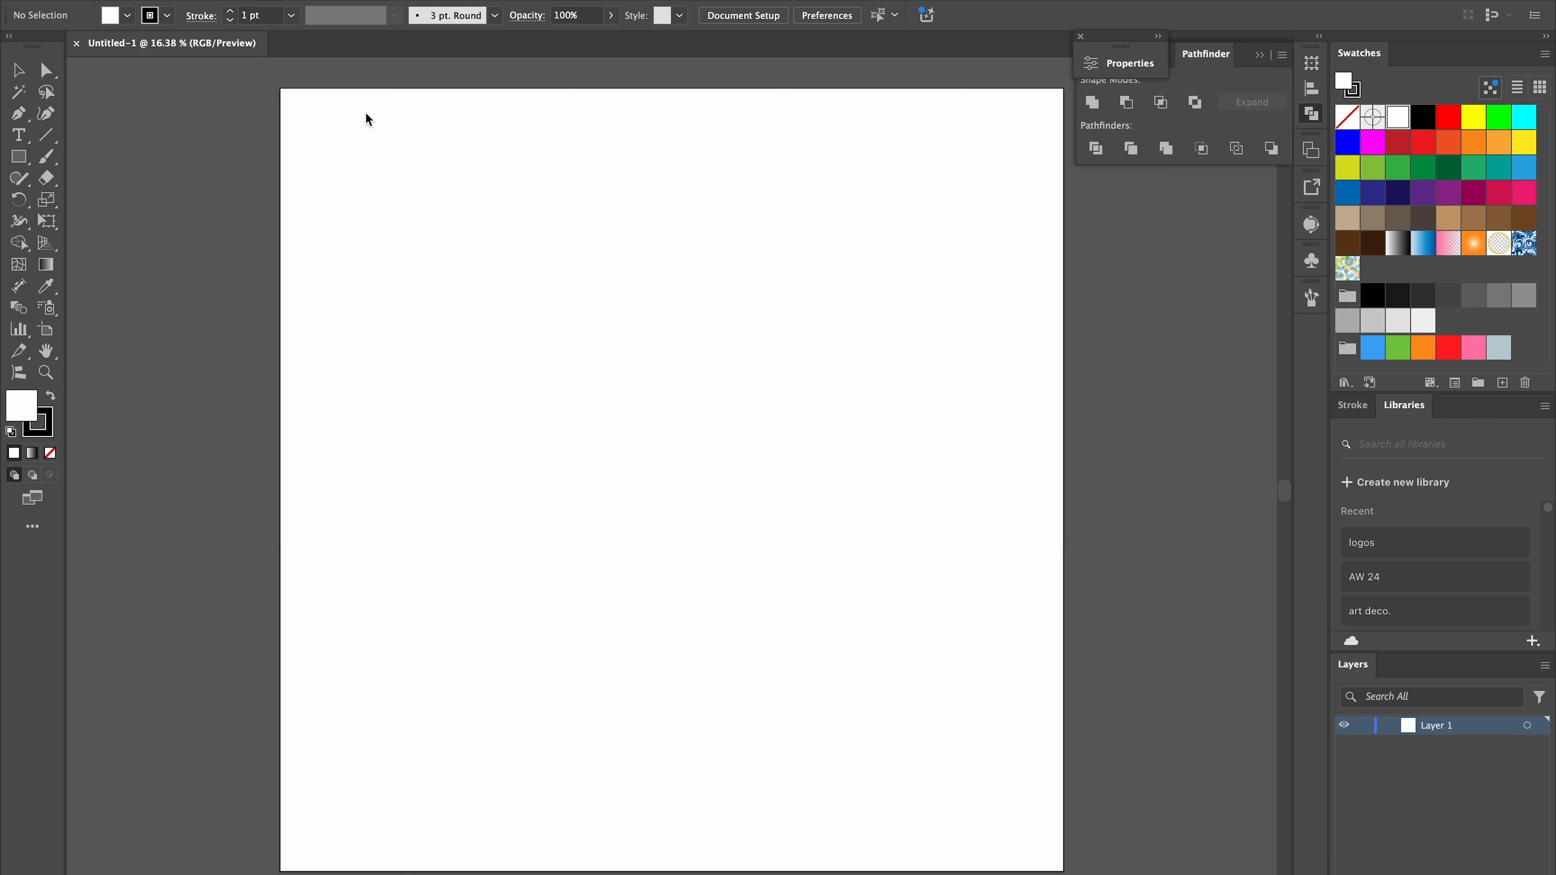
Place the eleven loaded images across the artboard in three rows of four, four and three
{"action": "left_click", "coordinate": [294, 91]}
{"action": "left_click", "coordinate": [482, 93]}
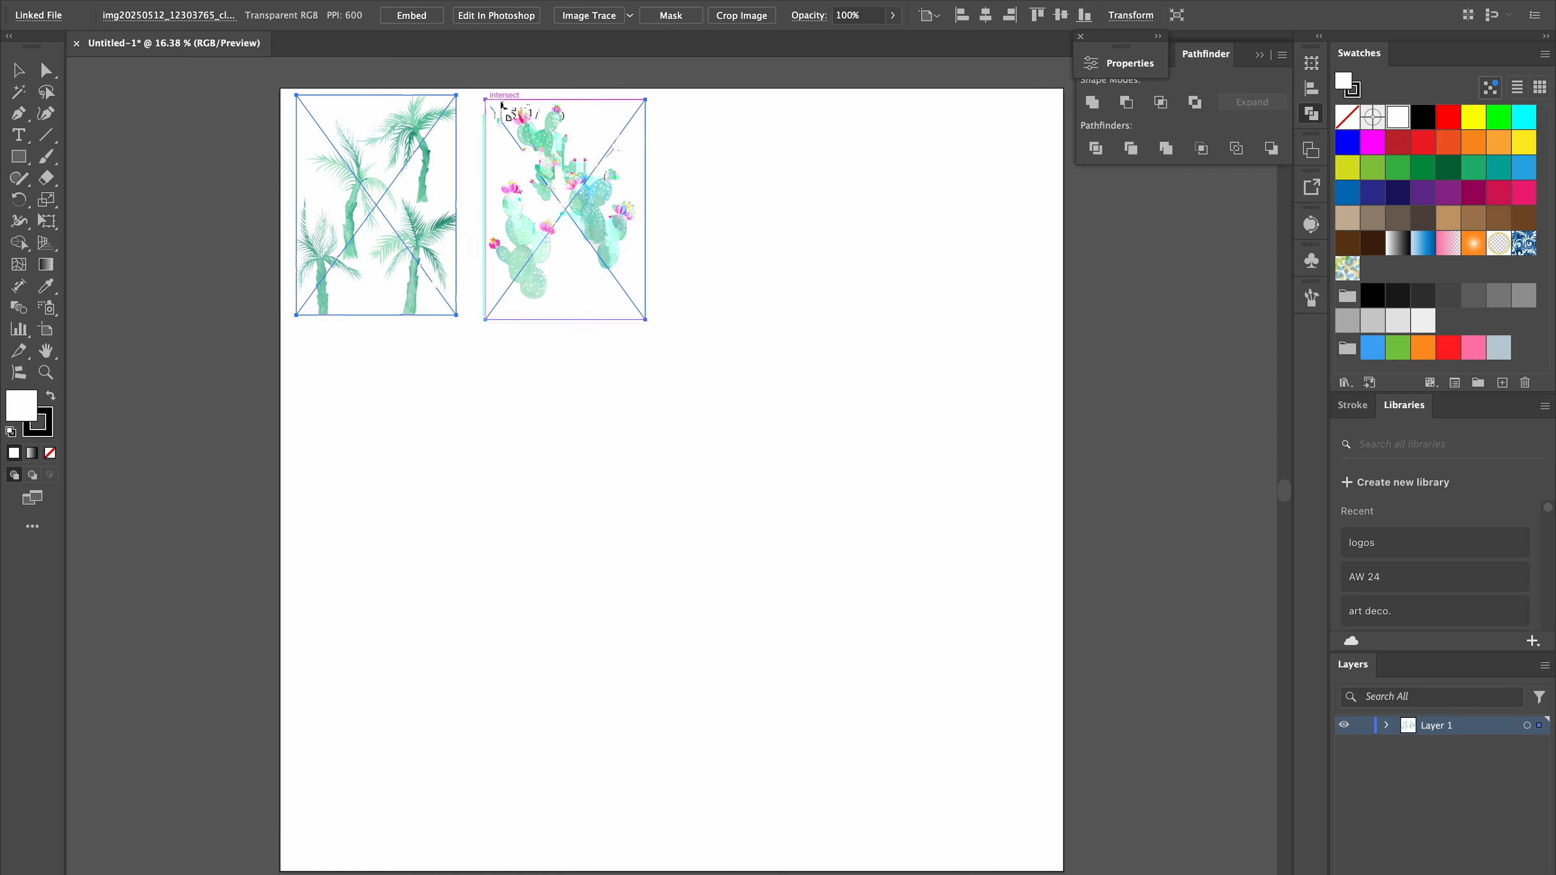
{"action": "left_click", "coordinate": [670, 92]}
{"action": "left_click", "coordinate": [867, 88]}
{"action": "left_click", "coordinate": [300, 348]}
{"action": "left_click", "coordinate": [519, 371]}
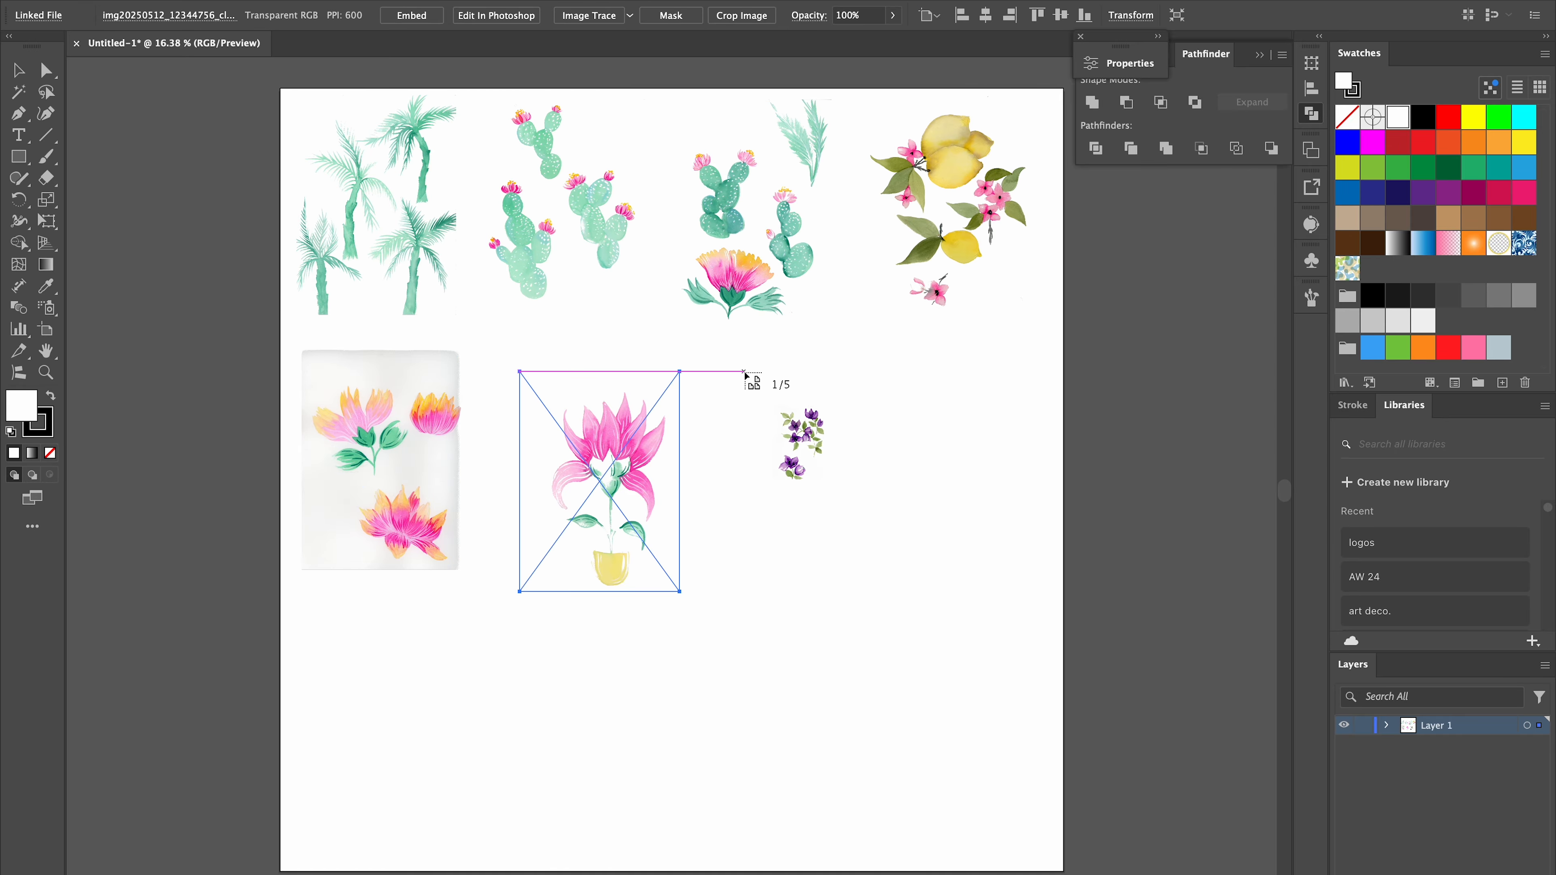
{"action": "left_click", "coordinate": [742, 372]}
{"action": "left_click", "coordinate": [979, 386]}
{"action": "scroll", "coordinate": [628, 608], "scroll_direction": "down", "scroll_amount": 5}
{"action": "left_click", "coordinate": [301, 458]}
{"action": "left_click", "coordinate": [560, 446]}
{"action": "left_click", "coordinate": [862, 466]}
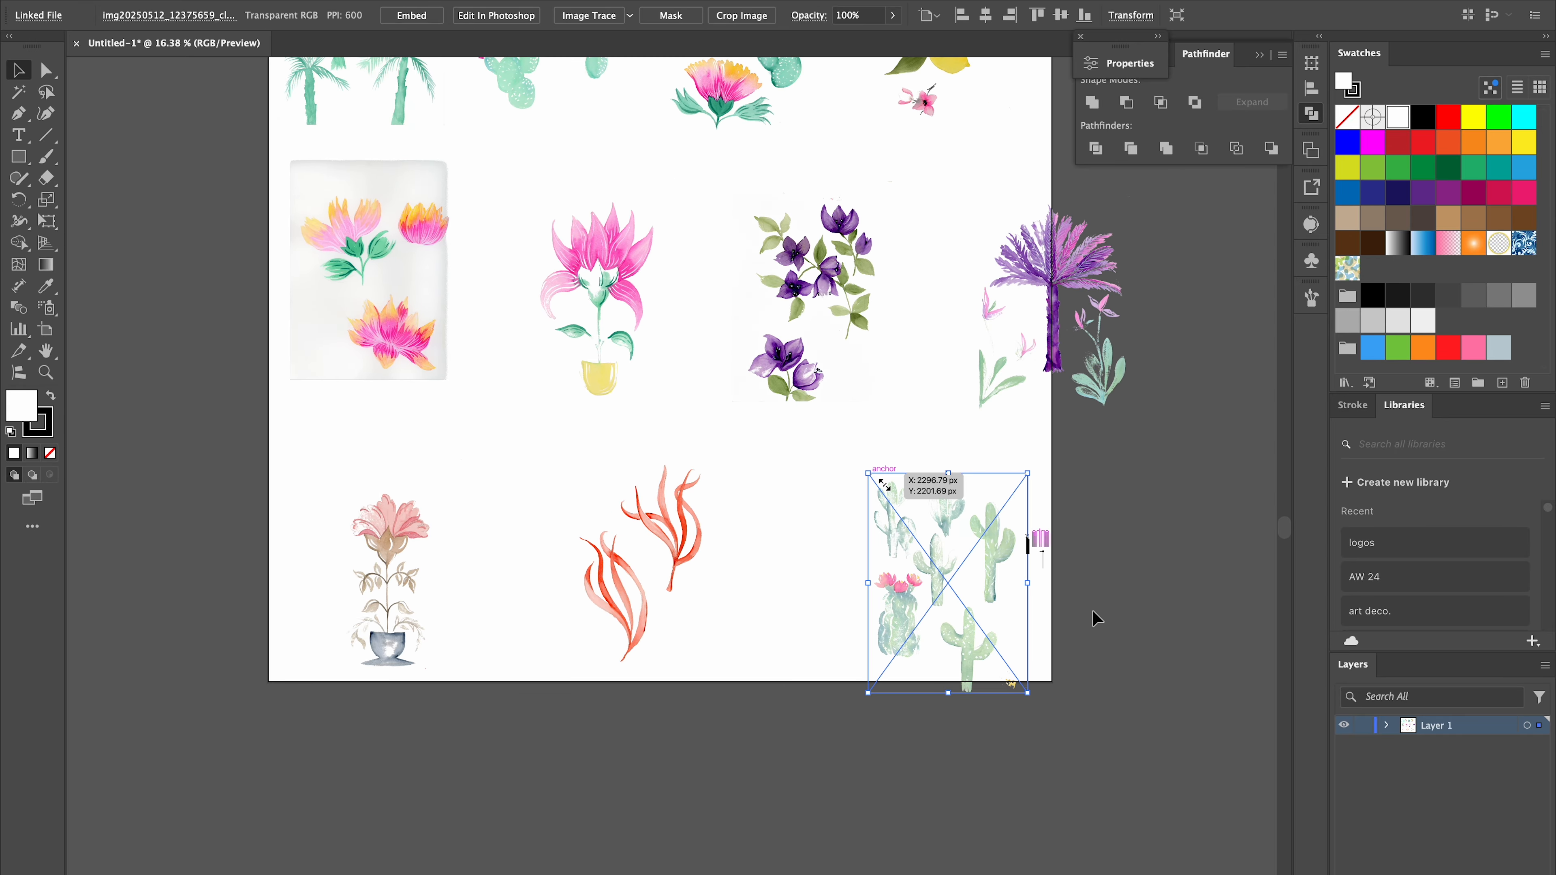
Image-trace the palm tree image with the custom "single watercolor no ..." preset and expand the tracing into paths
{"action": "scroll", "coordinate": [531, 351], "scroll_direction": "up", "scroll_amount": 3}
{"action": "scroll", "coordinate": [438, 248], "scroll_direction": "up", "scroll_amount": 5}
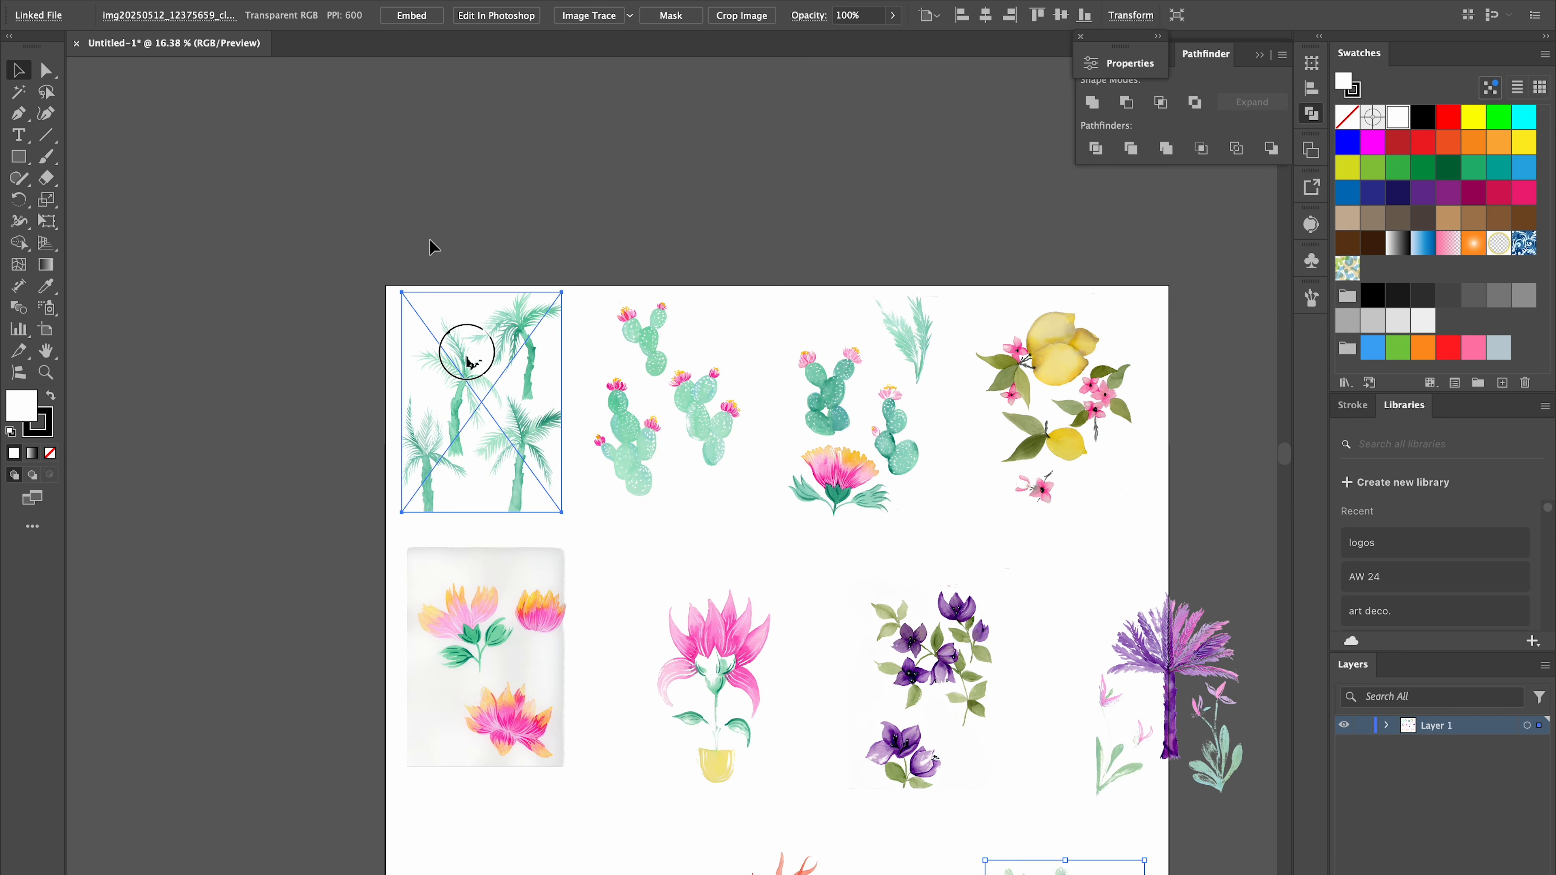
{"action": "left_click", "coordinate": [470, 356]}
{"action": "key", "text": "super+equal"}
{"action": "key", "text": "super+equal"}
{"action": "key", "text": "super+equal"}
{"action": "left_click", "coordinate": [630, 15]}
{"action": "scroll", "coordinate": [625, 319], "scroll_direction": "down", "scroll_amount": 2}
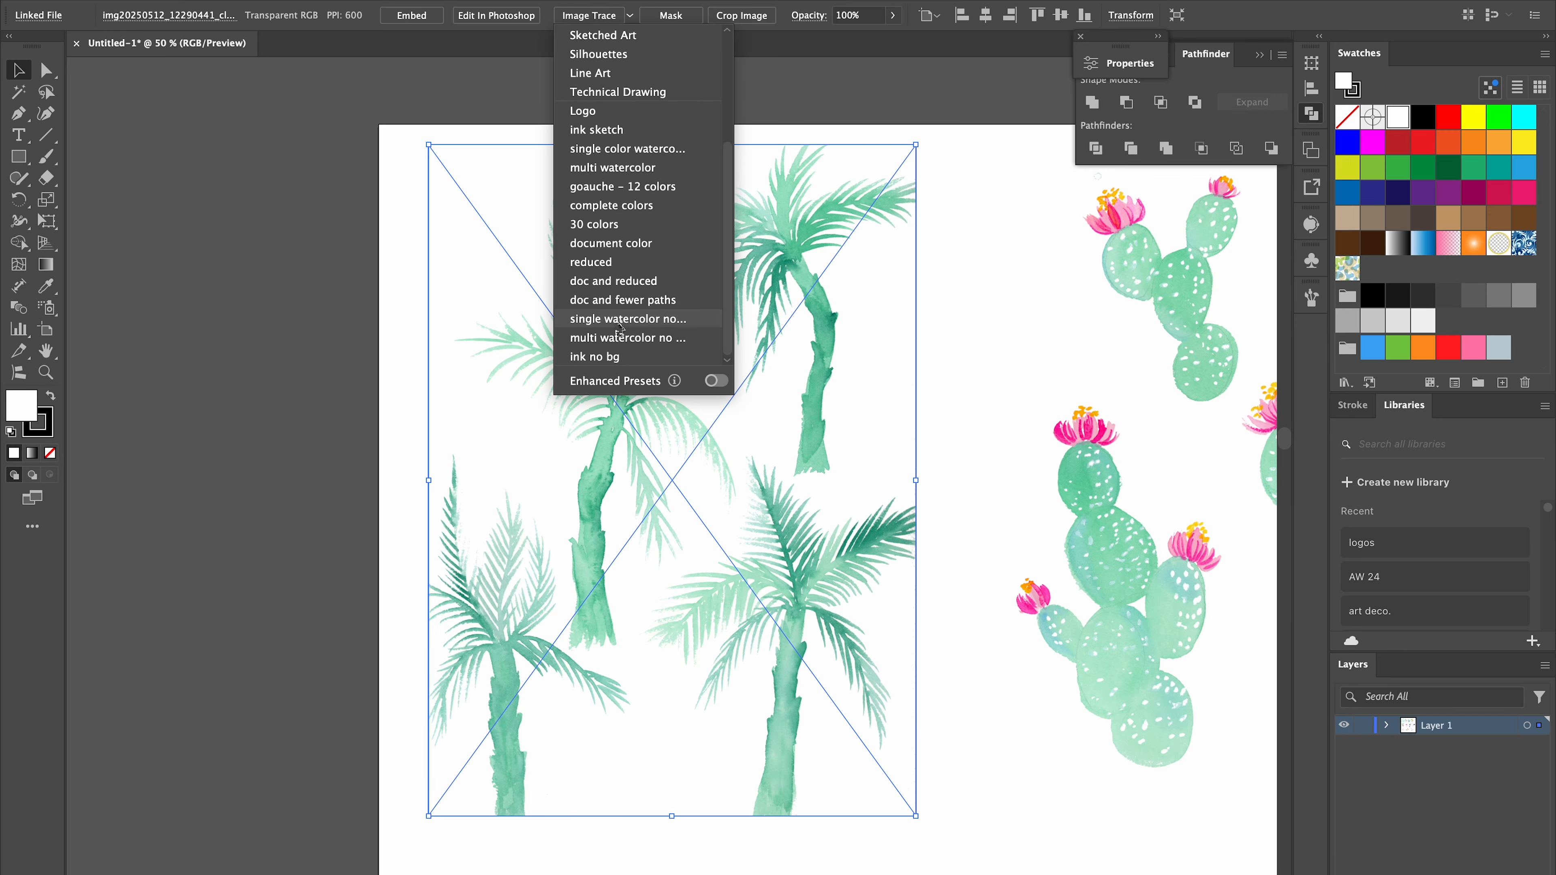
{"action": "left_click", "coordinate": [621, 323]}
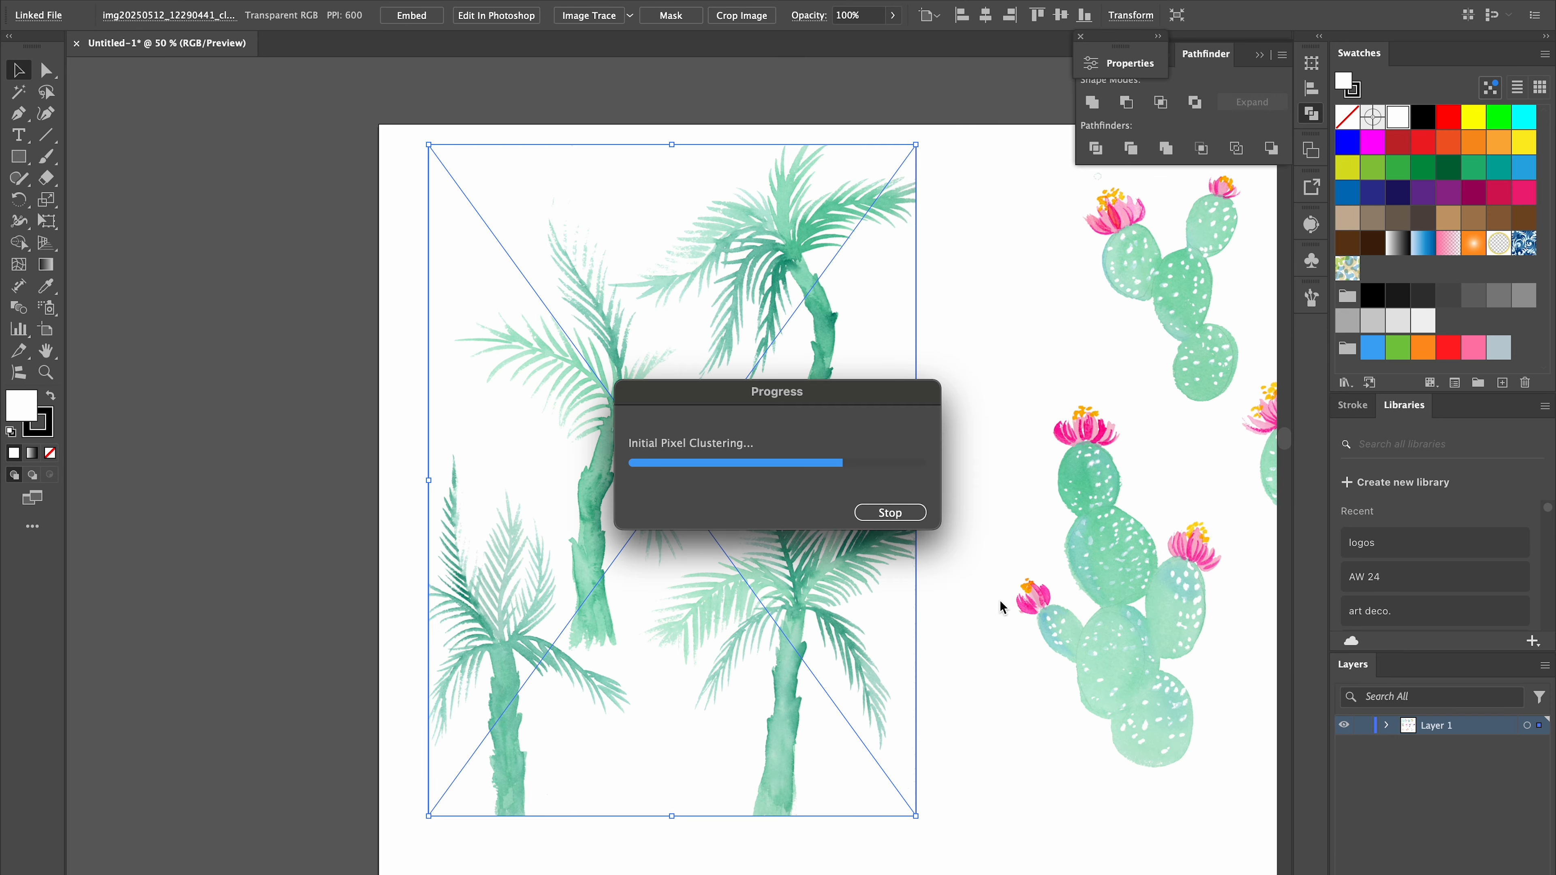
{"action": "left_click", "coordinate": [494, 16]}
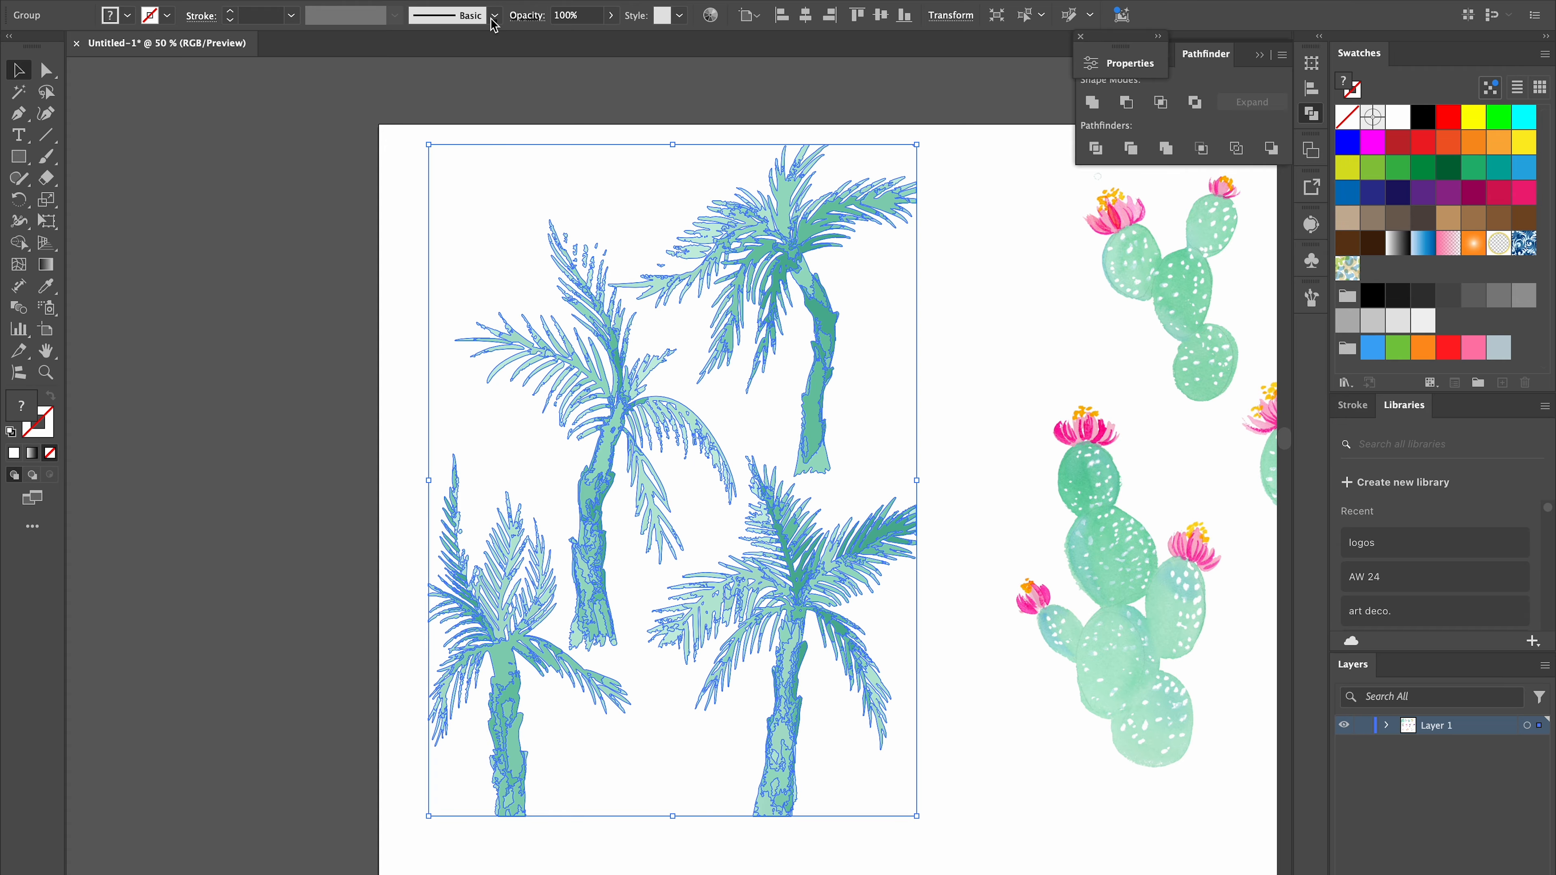
Lasso the upper-right palm inside the traced group, cut and paste it as a separate object, and move it above the other palms
{"action": "left_click", "coordinate": [949, 391]}
{"action": "scroll", "coordinate": [937, 360], "scroll_direction": "right", "scroll_amount": 3}
{"action": "left_click", "coordinate": [665, 231]}
{"action": "scroll", "coordinate": [649, 257], "scroll_direction": "up", "scroll_amount": 3}
{"action": "double_click", "coordinate": [622, 286]}
{"action": "key", "text": "q"}
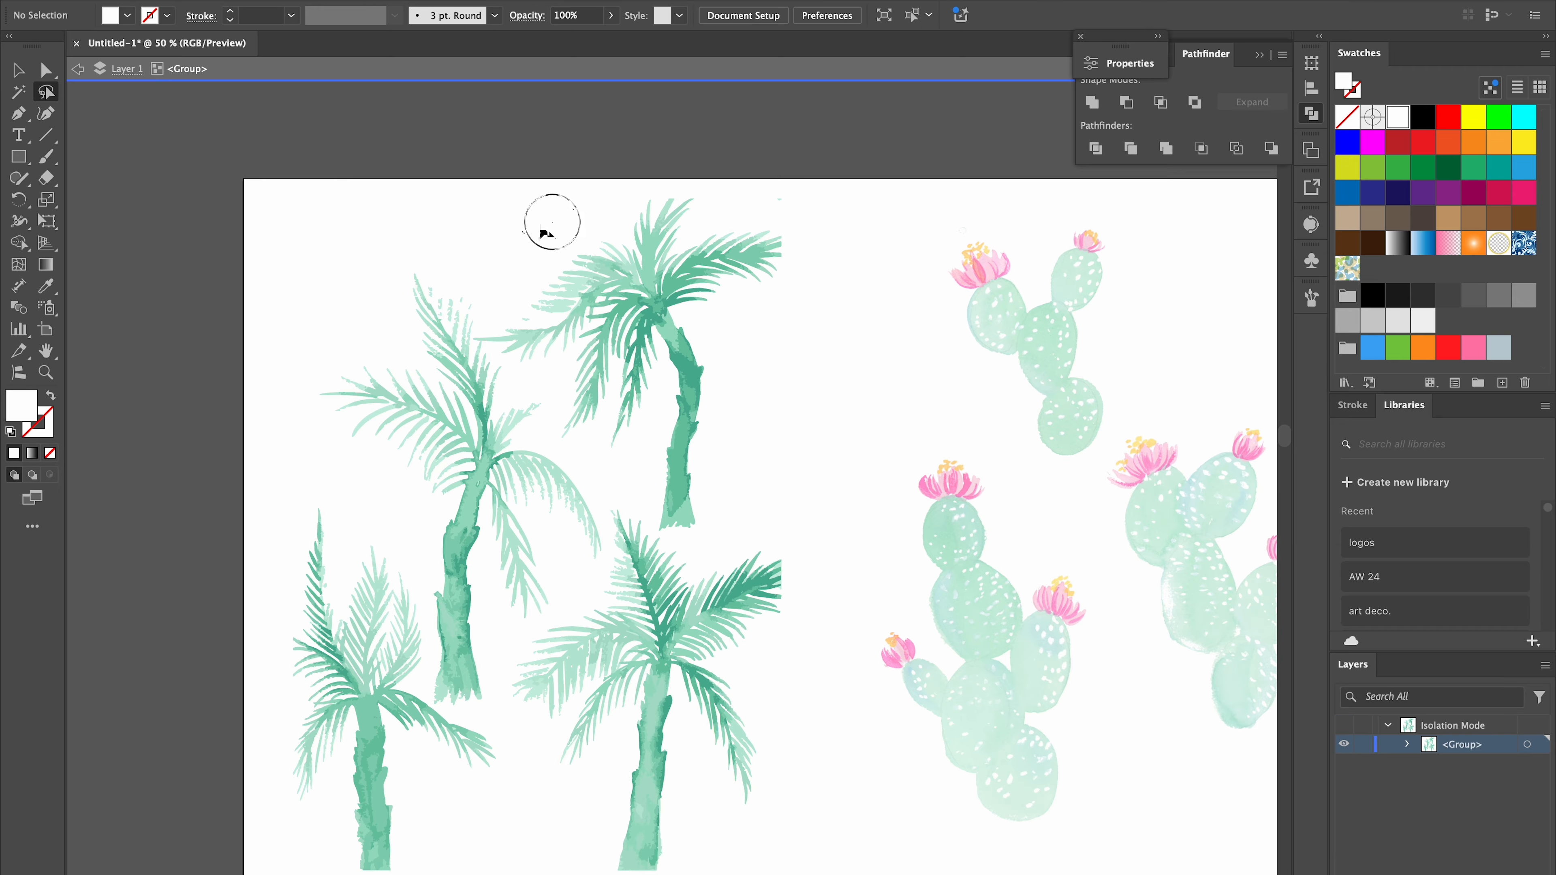
{"action": "left_click_drag", "start_coordinate": [634, 487], "coordinate": [581, 197]}
{"action": "key", "text": "super+x"}
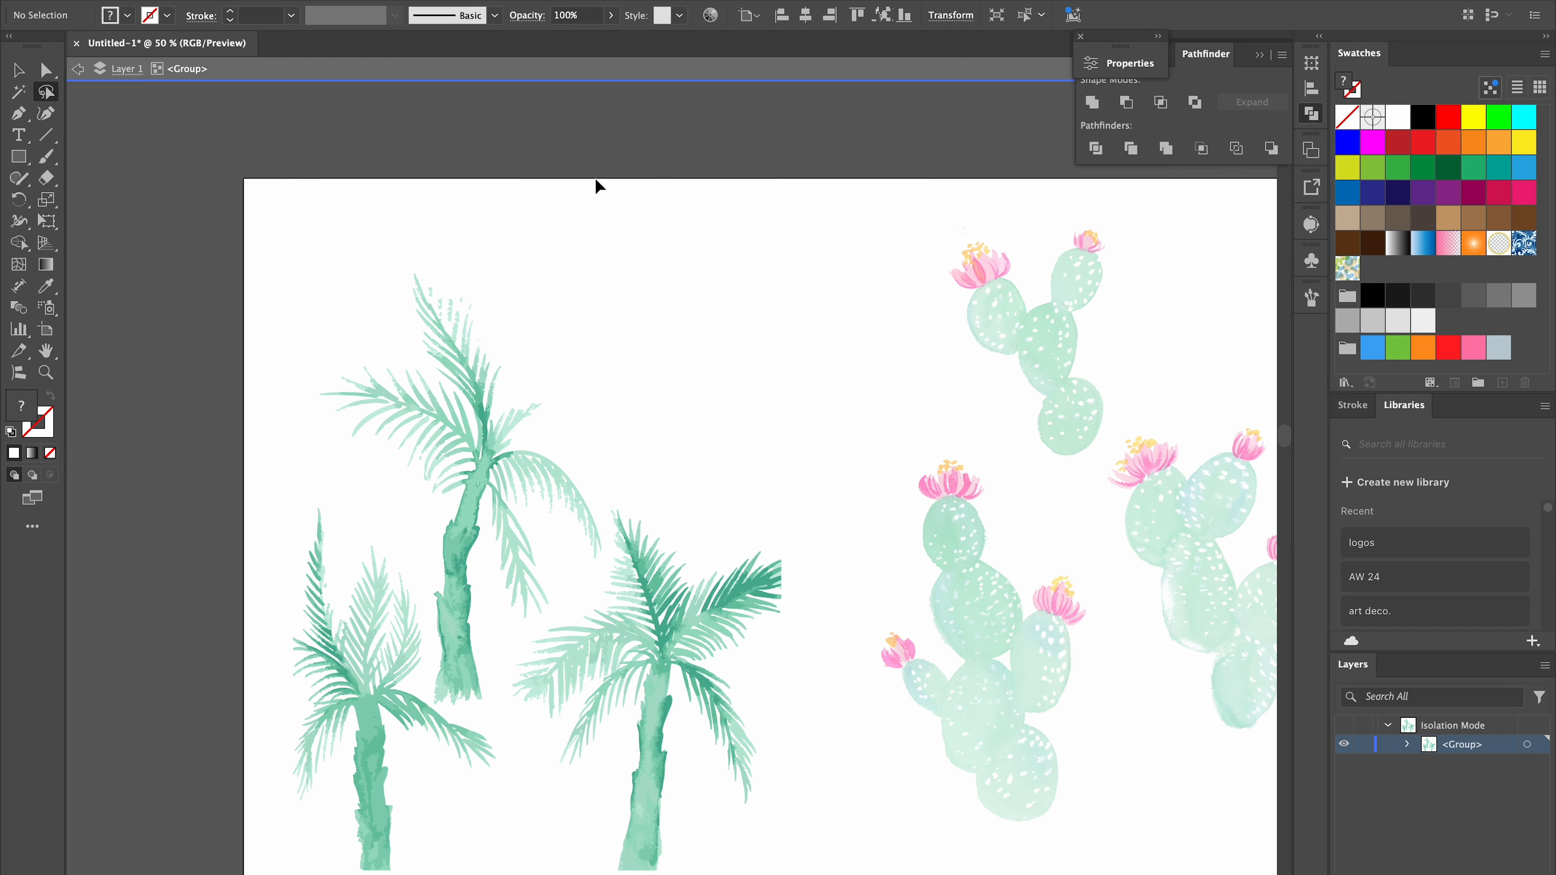
{"action": "key", "text": "Escape"}
{"action": "key", "text": "super+v"}
{"action": "key", "text": "v"}
{"action": "left_click_drag", "start_coordinate": [719, 429], "coordinate": [783, 178]}
Lasso the upper-left palm inside the traced group, cut and paste it as a separate object, and move it toward the artboard's top edge
{"action": "scroll", "coordinate": [742, 369], "scroll_direction": "up", "scroll_amount": 2}
{"action": "scroll", "coordinate": [714, 484], "scroll_direction": "down", "scroll_amount": 4}
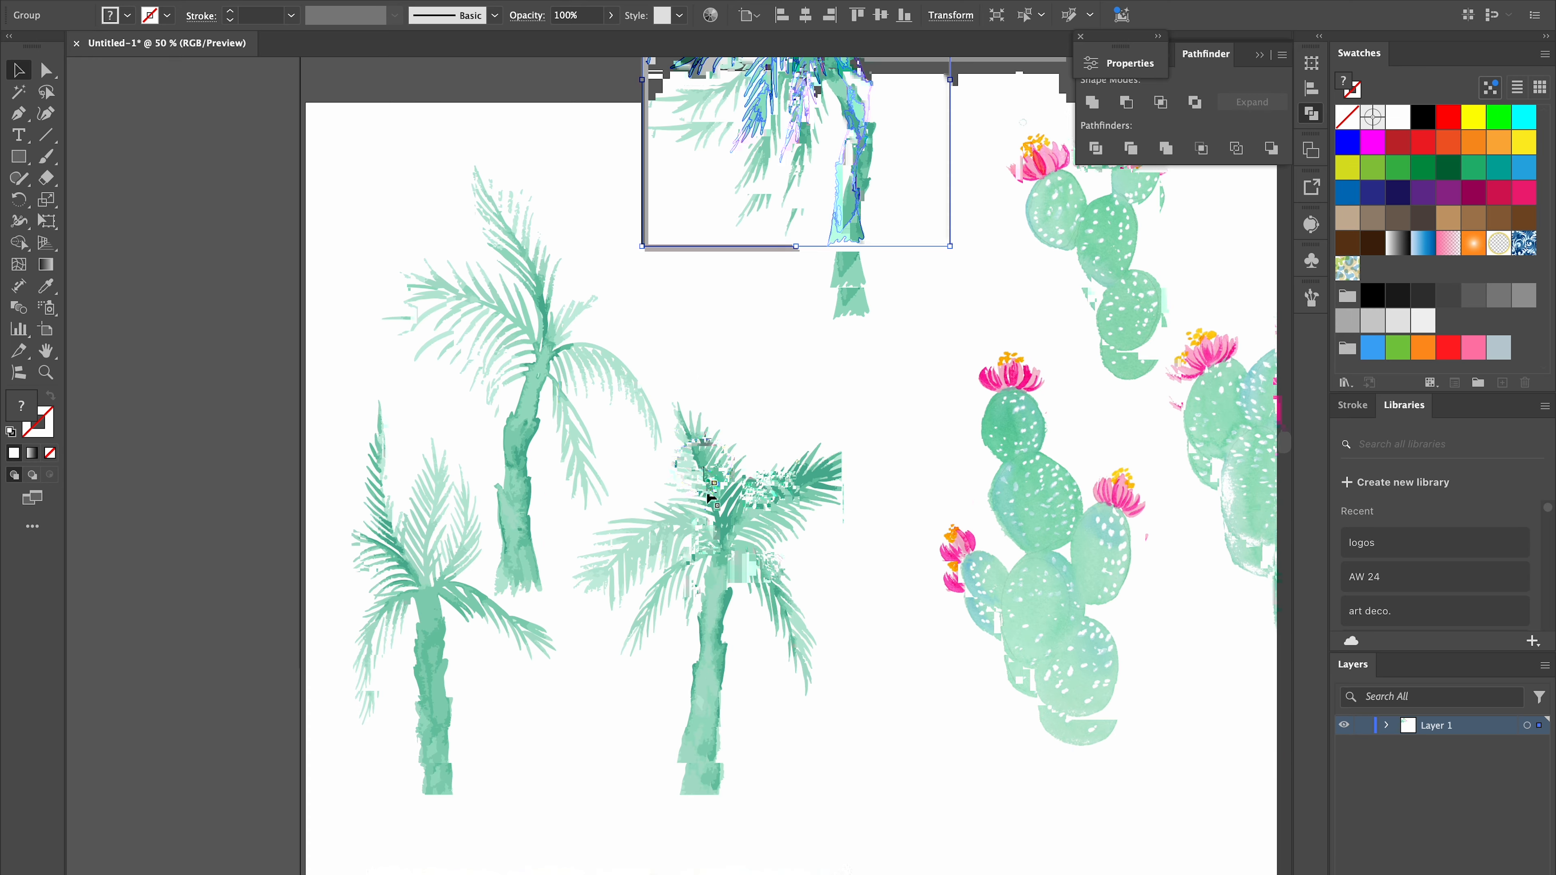
{"action": "double_click", "coordinate": [708, 474]}
{"action": "key", "text": "q"}
{"action": "left_click_drag", "start_coordinate": [663, 347], "coordinate": [483, 432]}
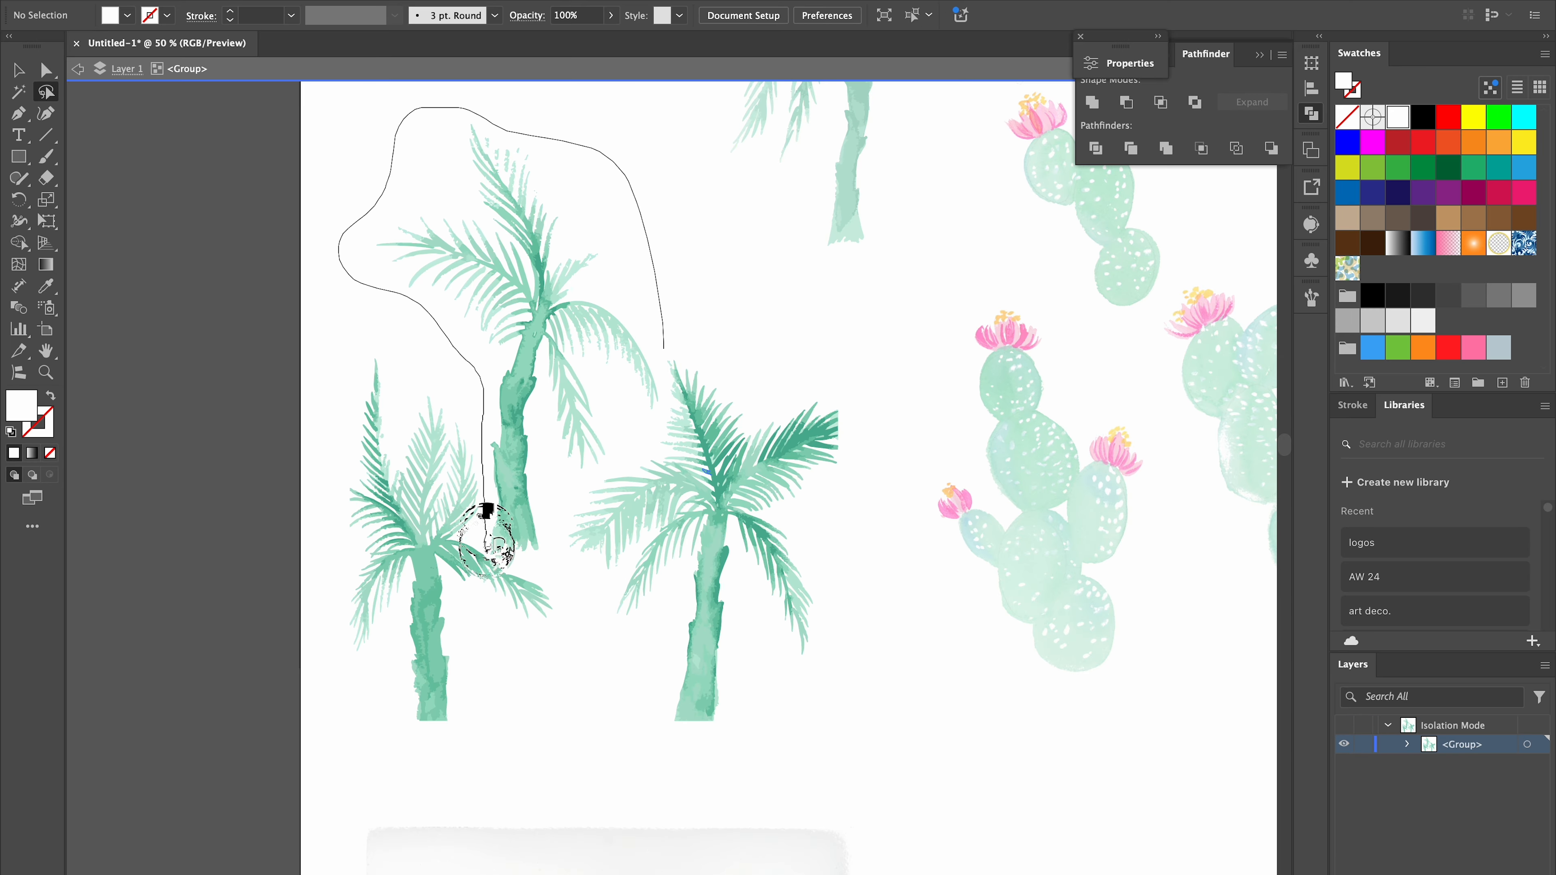
{"action": "left_click_drag", "start_coordinate": [634, 432], "coordinate": [659, 320]}
{"action": "key", "text": "super+x"}
{"action": "key", "text": "Escape"}
{"action": "key", "text": "super+v"}
{"action": "key", "text": "v"}
{"action": "scroll", "coordinate": [656, 322], "scroll_direction": "up", "scroll_amount": 4}
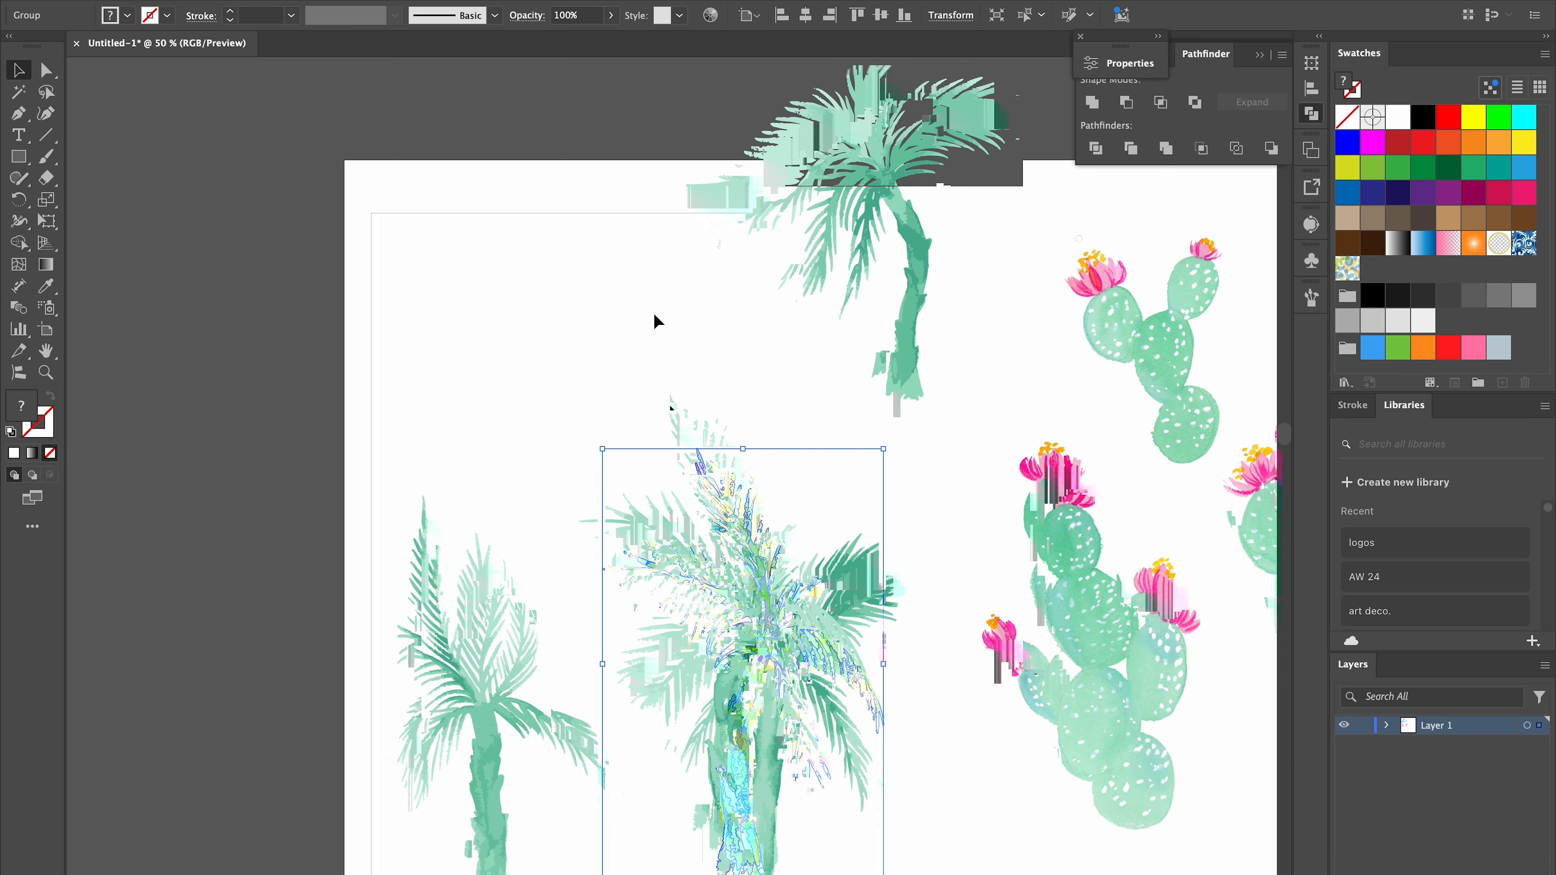
{"action": "left_click_drag", "start_coordinate": [751, 582], "coordinate": [603, 144]}
Lasso the lower-left palm inside the traced group, then cut and paste it outside the group as a separate object
{"action": "scroll", "coordinate": [582, 245], "scroll_direction": "down", "scroll_amount": 4}
{"action": "double_click", "coordinate": [556, 340]}
{"action": "key", "text": "q"}
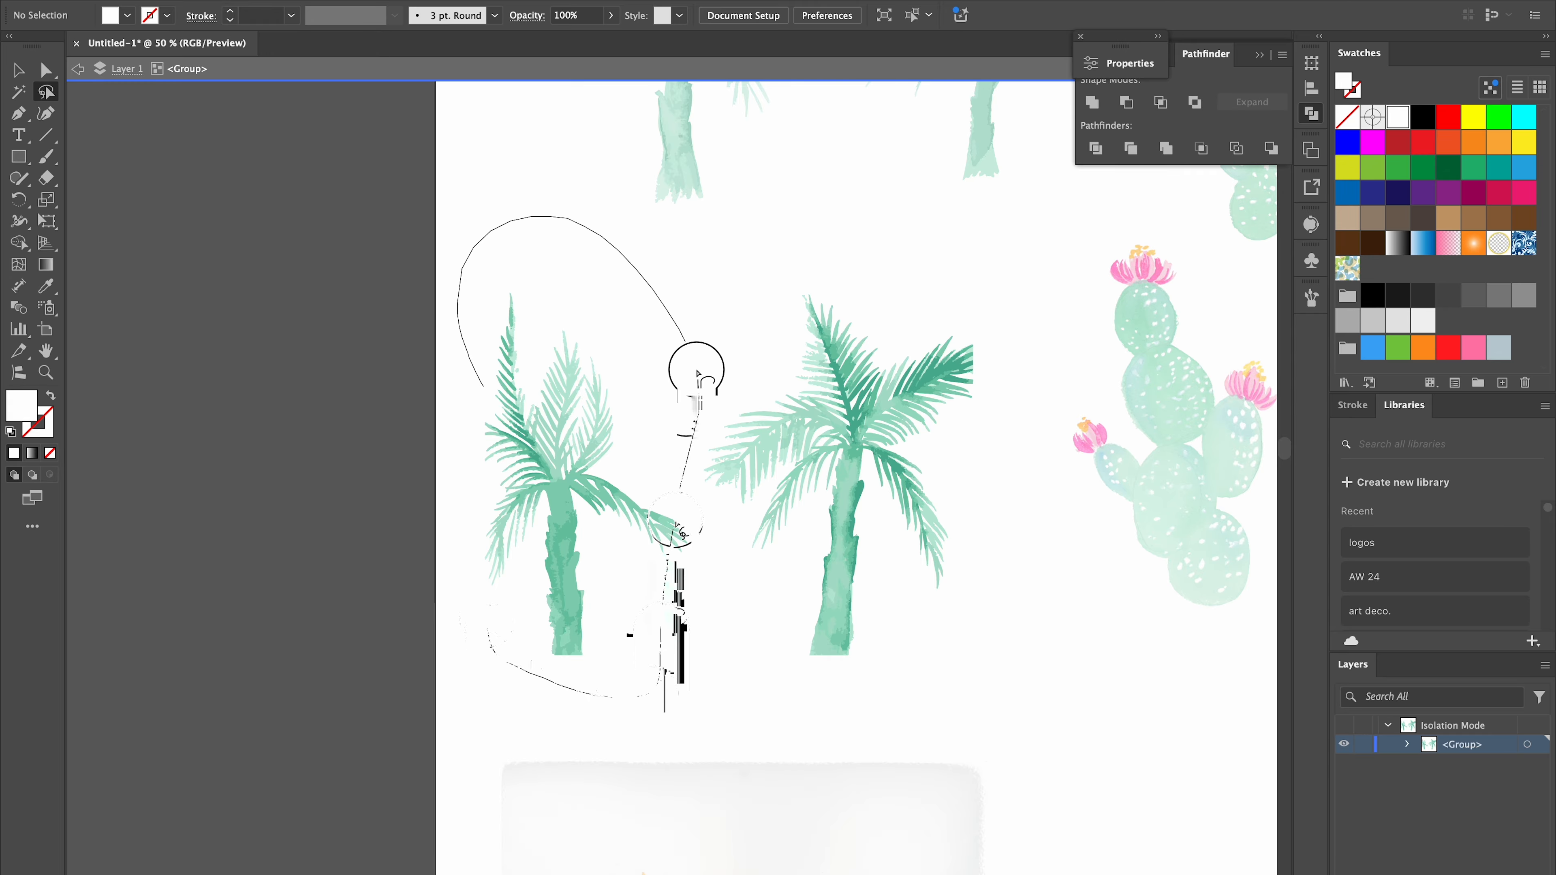
{"action": "left_click_drag", "start_coordinate": [697, 374], "coordinate": [673, 527]}
{"action": "key", "text": "super+x"}
{"action": "key", "text": "Escape"}
{"action": "key", "text": "super+v"}
{"action": "key", "text": "v"}
Move the pasted lower-left palm and the remaining lower-right palm up, closer to the two separated palms
{"action": "left_click_drag", "start_coordinate": [647, 381], "coordinate": [581, 315]}
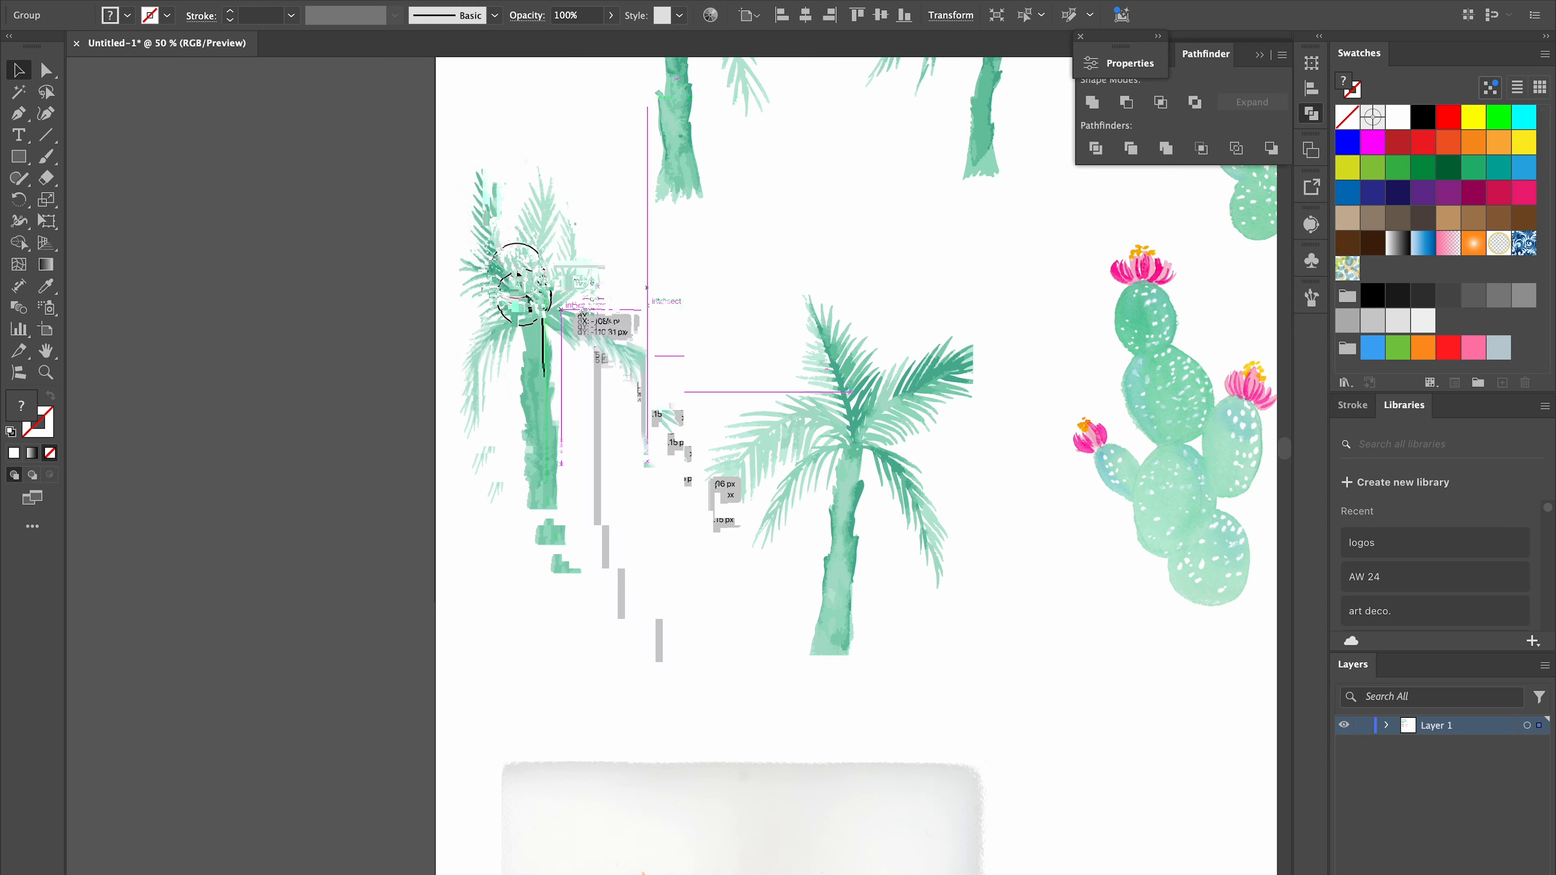
{"action": "left_click_drag", "start_coordinate": [518, 275], "coordinate": [504, 144]}
{"action": "scroll", "coordinate": [508, 147], "scroll_direction": "up", "scroll_amount": 3}
{"action": "left_click_drag", "start_coordinate": [816, 585], "coordinate": [787, 362]}
Image-trace the light green cactus image beside the palms with the custom "multi watercolor no ..." preset and expand it
{"action": "scroll", "coordinate": [736, 373], "scroll_direction": "right", "scroll_amount": 5}
{"action": "key", "text": "super+minus"}
{"action": "key", "text": "super+minus"}
{"action": "key", "text": "super+minus"}
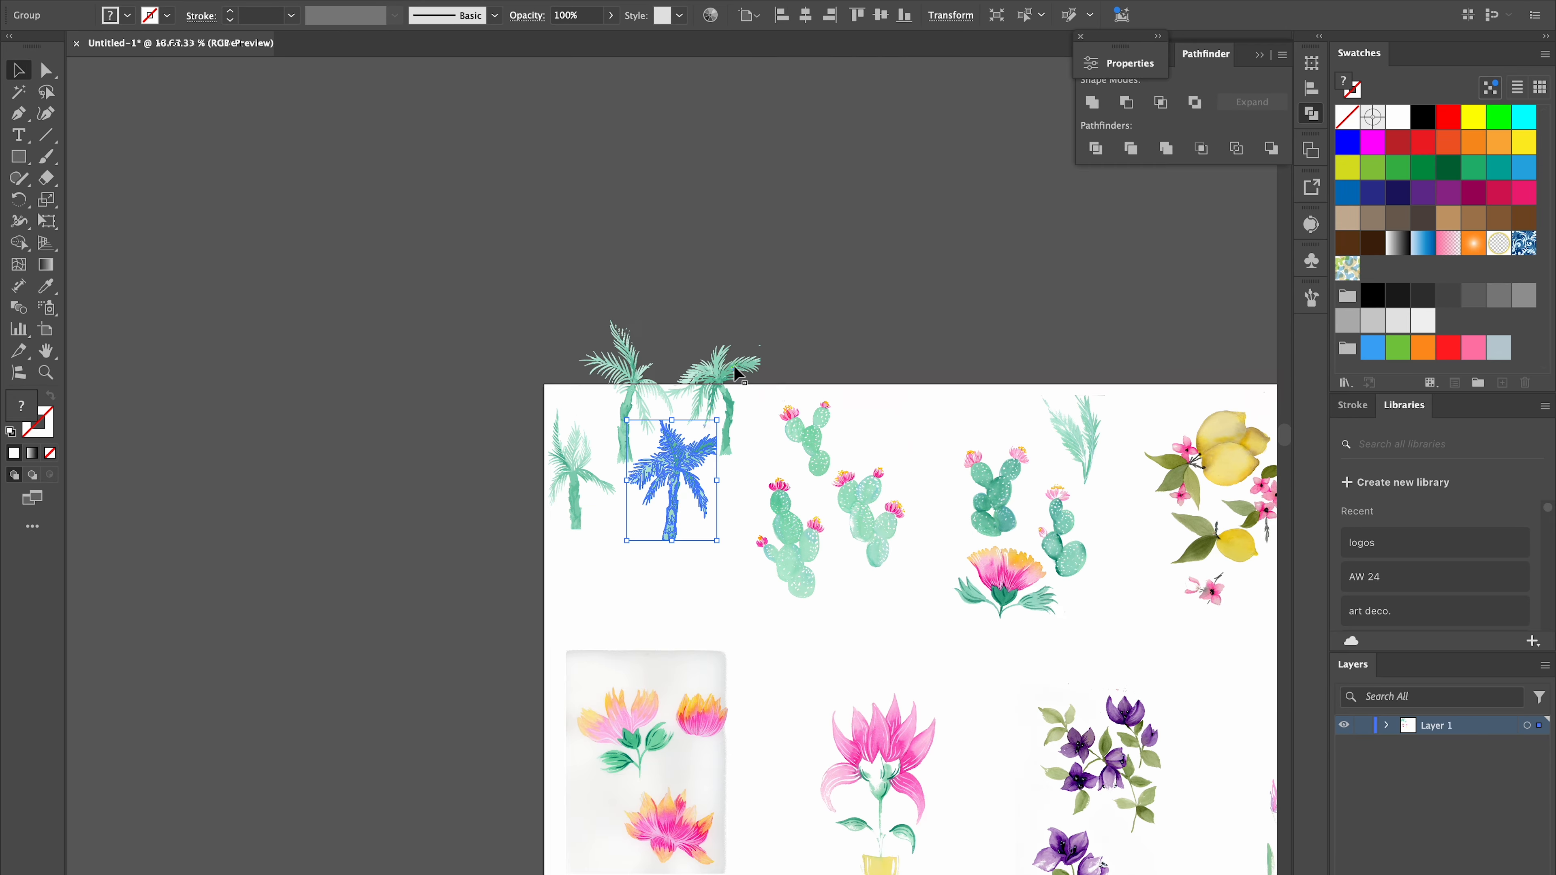
{"action": "scroll", "coordinate": [733, 369], "scroll_direction": "right", "scroll_amount": 3}
{"action": "left_click", "coordinate": [705, 383]}
{"action": "key", "text": "super+plus"}
{"action": "key", "text": "super+plus"}
{"action": "key", "text": "super+plus"}
{"action": "left_click", "coordinate": [630, 15]}
{"action": "scroll", "coordinate": [631, 263], "scroll_direction": "down", "scroll_amount": 5}
{"action": "left_click", "coordinate": [630, 339]}
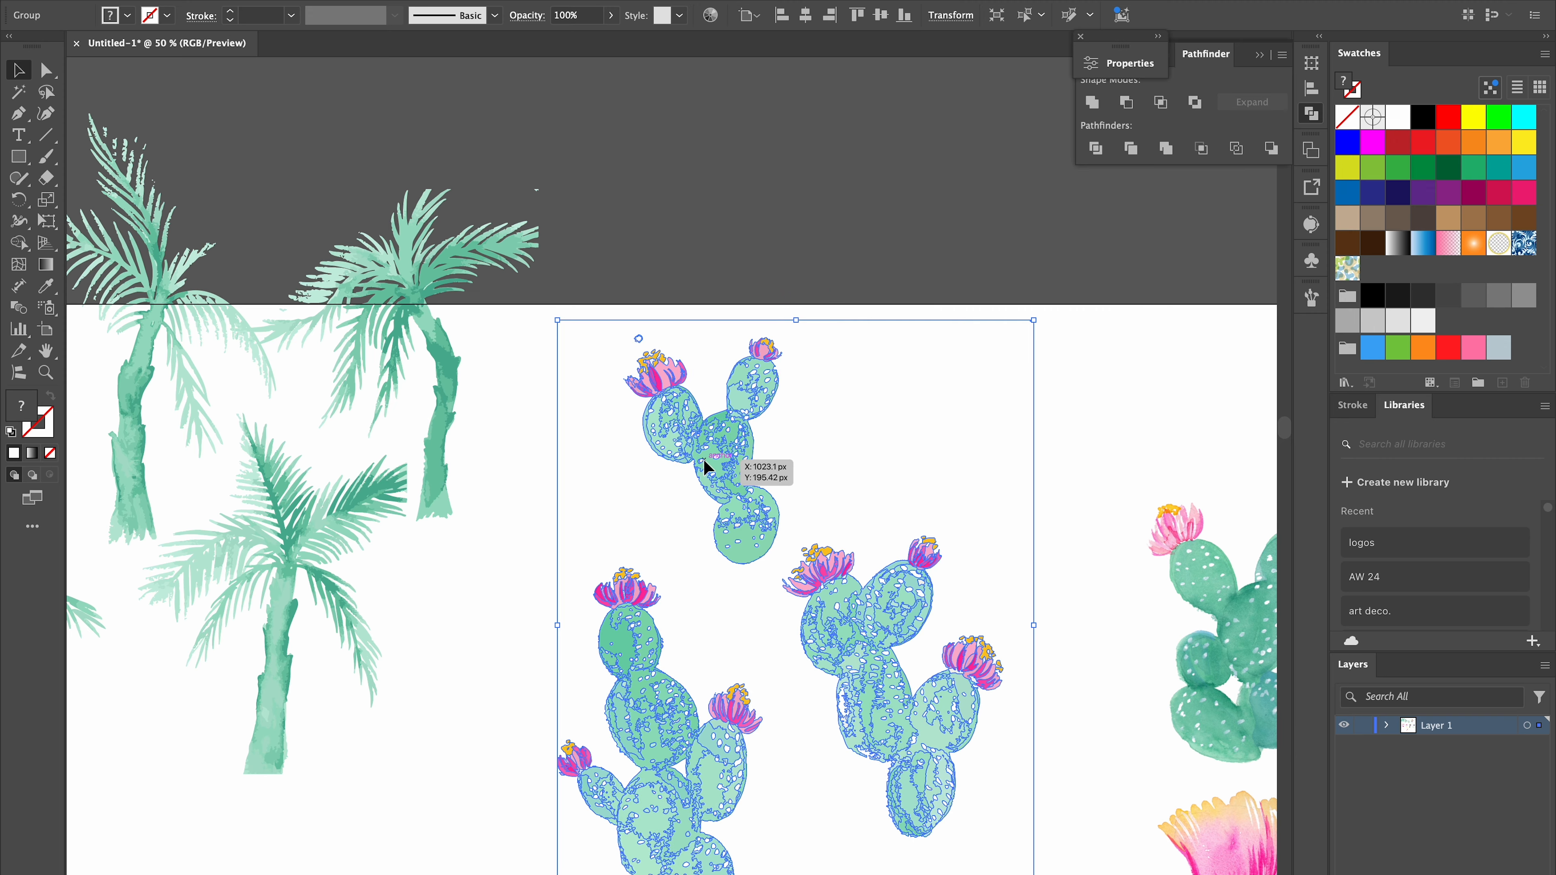
Separate the upper and right cacti from the traced cactus group as individual objects and move them up
{"action": "double_click", "coordinate": [702, 458]}
{"action": "key", "text": "q"}
{"action": "mouse_move", "coordinate": [609, 322]}
{"action": "left_mouse_down"}
{"action": "mouse_move", "coordinate": [695, 521]}
{"action": "mouse_move", "coordinate": [750, 591]}
{"action": "left_mouse_up"}
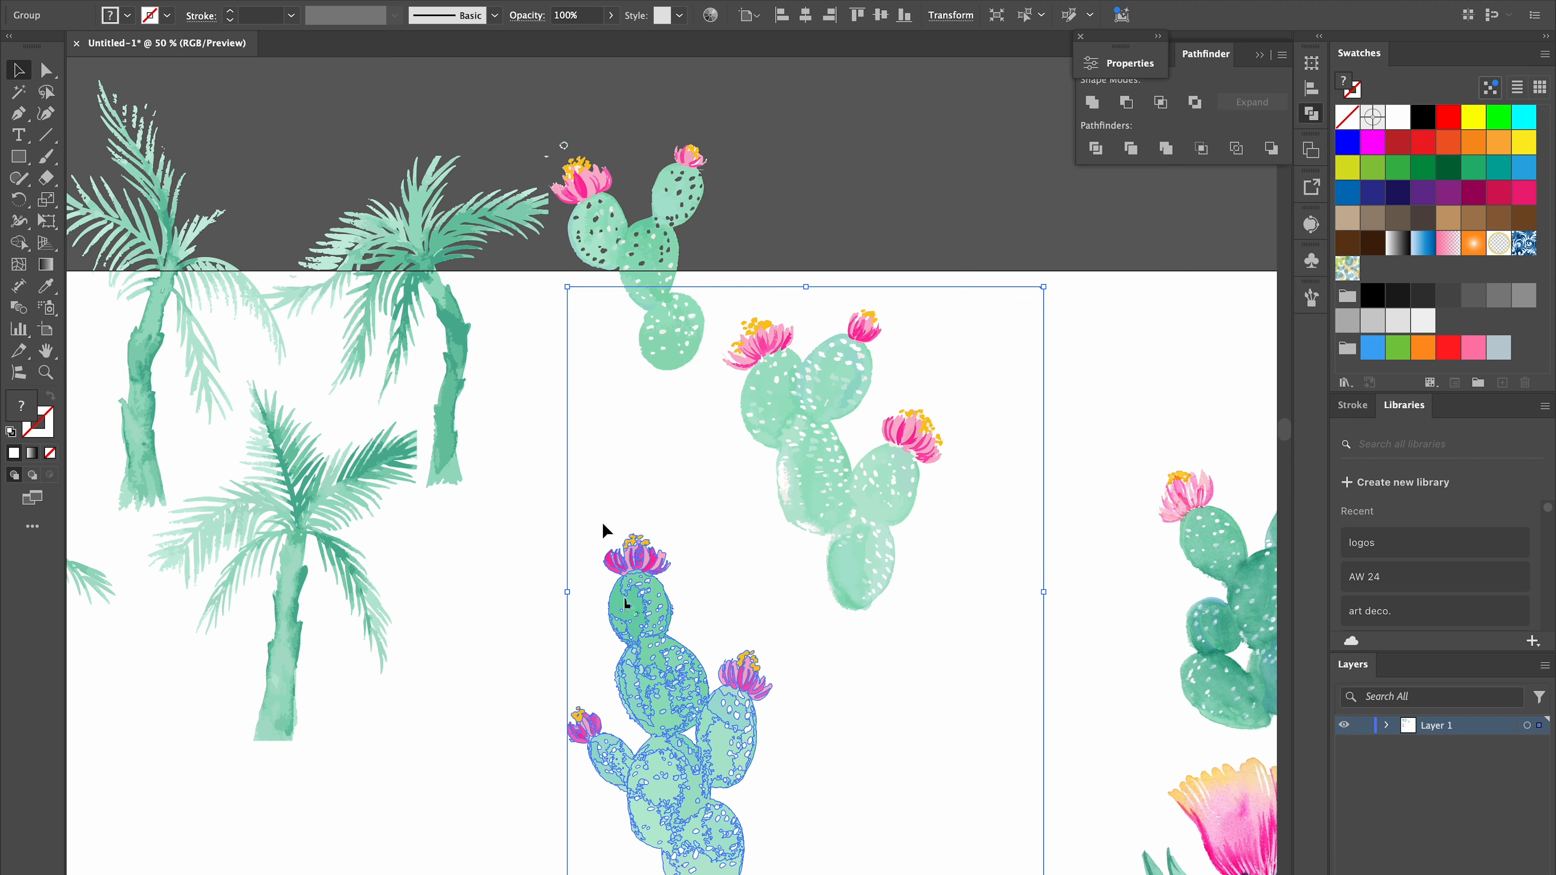
Erase the stray specks belonging to the lower-left cactus object and move the cactus up beneath the top one
{"action": "key", "text": "shift+e"}
{"action": "key", "text": "v"}
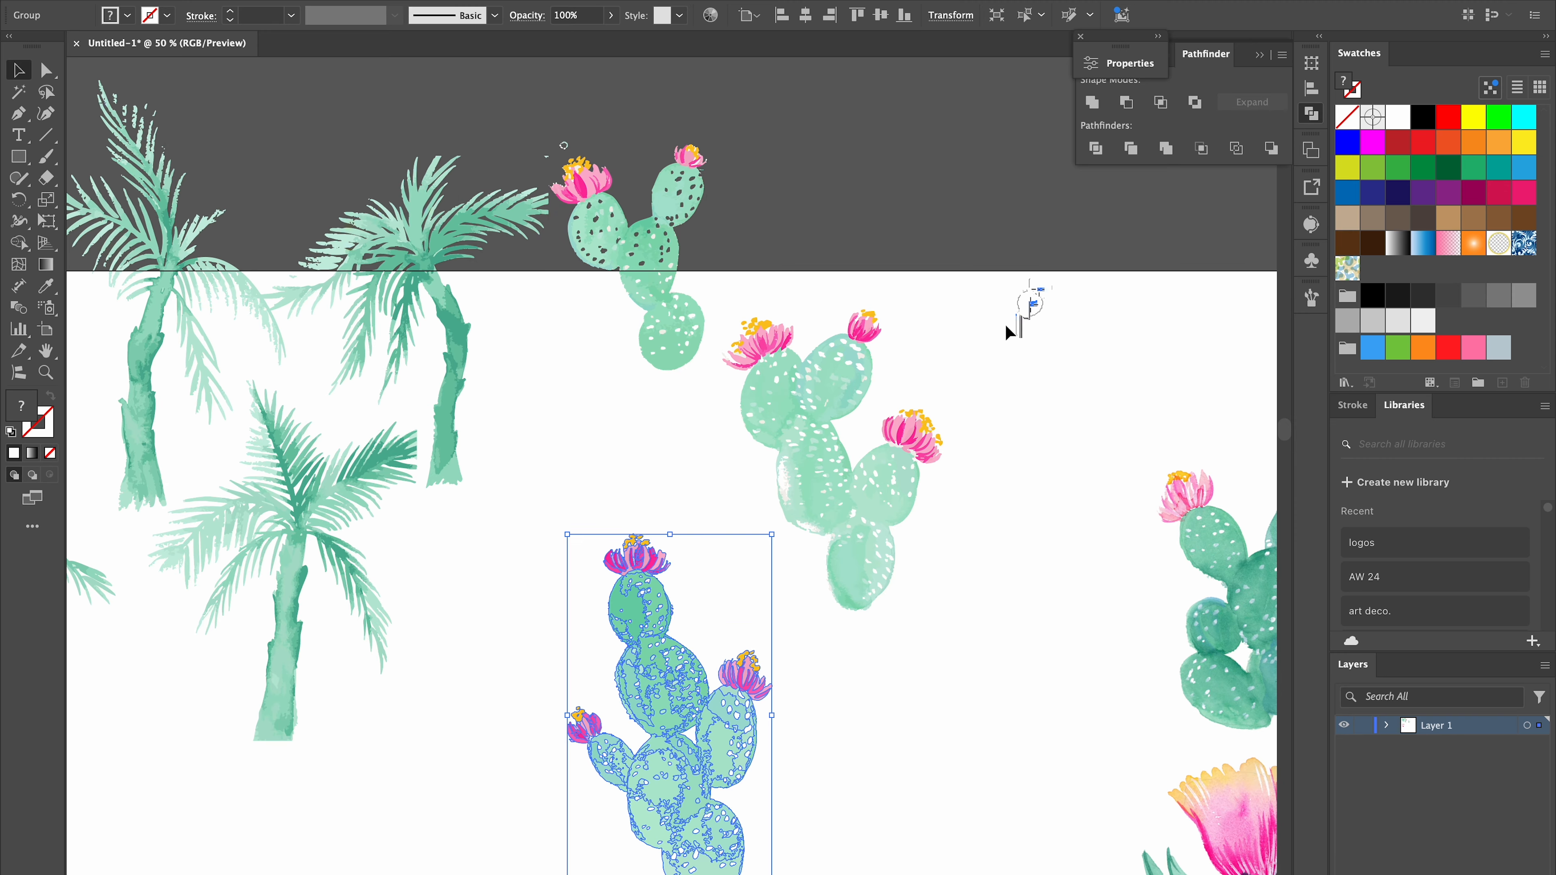
{"action": "left_click_drag", "start_coordinate": [655, 621], "coordinate": [575, 426]}
Move the top cactus slightly to the right and erase the stray specks beside it and the nearby palm
{"action": "left_click_drag", "start_coordinate": [568, 170], "coordinate": [661, 157]}
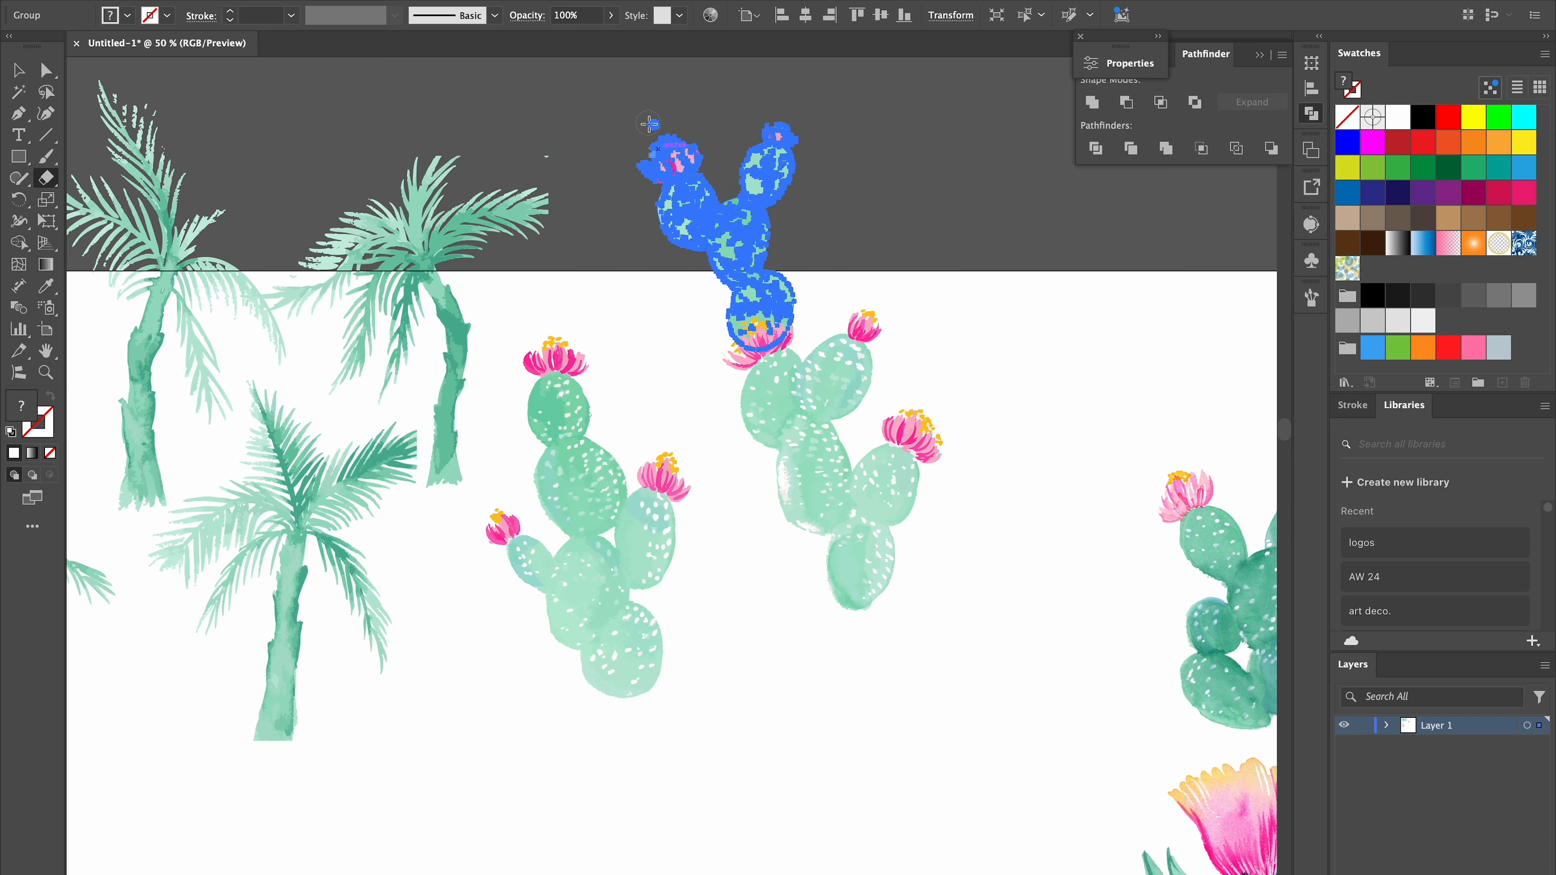
{"action": "left_click", "coordinate": [515, 196]}
{"action": "key", "text": "shift+e"}
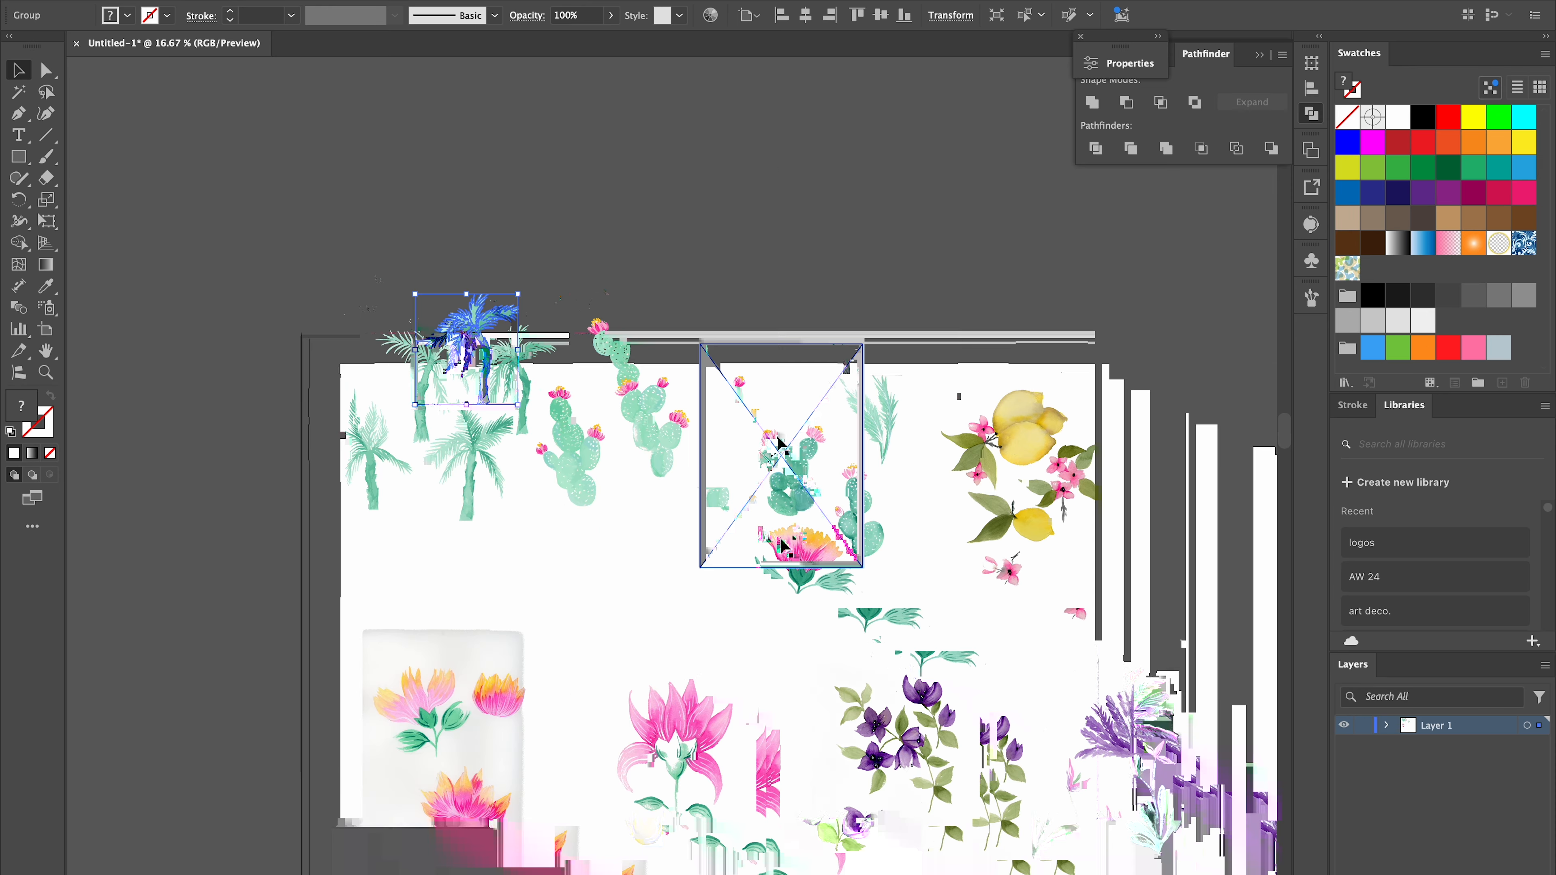
Image-trace the dark green cactus and orange-pink flower image with the custom multi watercolor preset and expand it
{"action": "left_click_drag", "start_coordinate": [712, 348], "coordinate": [706, 347]}
{"action": "key", "text": "ctrl+equal"}
{"action": "key", "text": "ctrl+equal"}
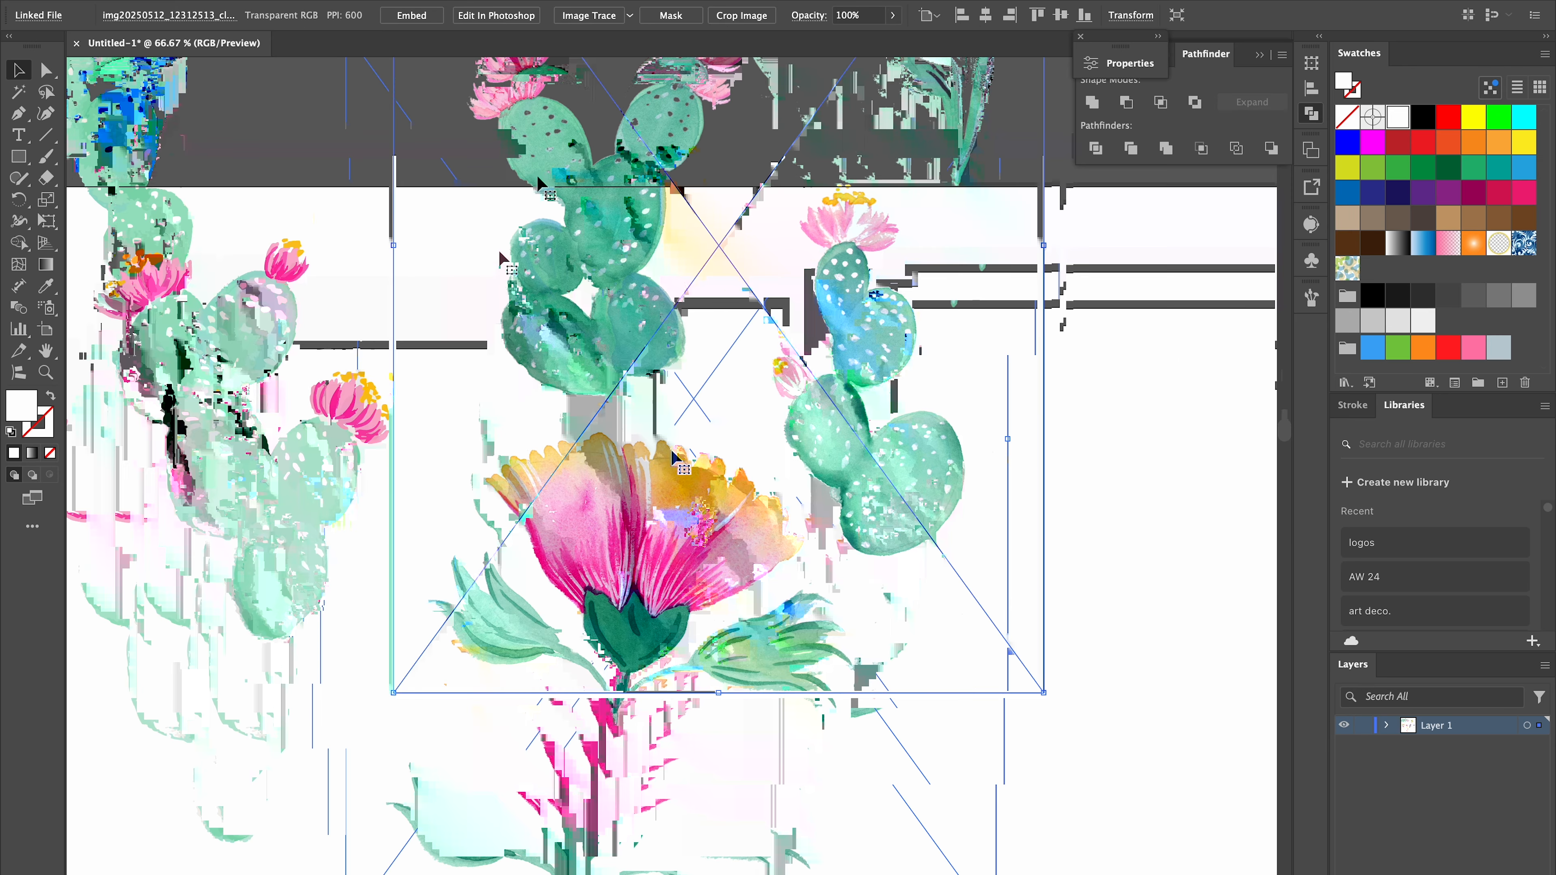
{"action": "left_click", "coordinate": [629, 14]}
{"action": "left_click", "coordinate": [600, 346]}
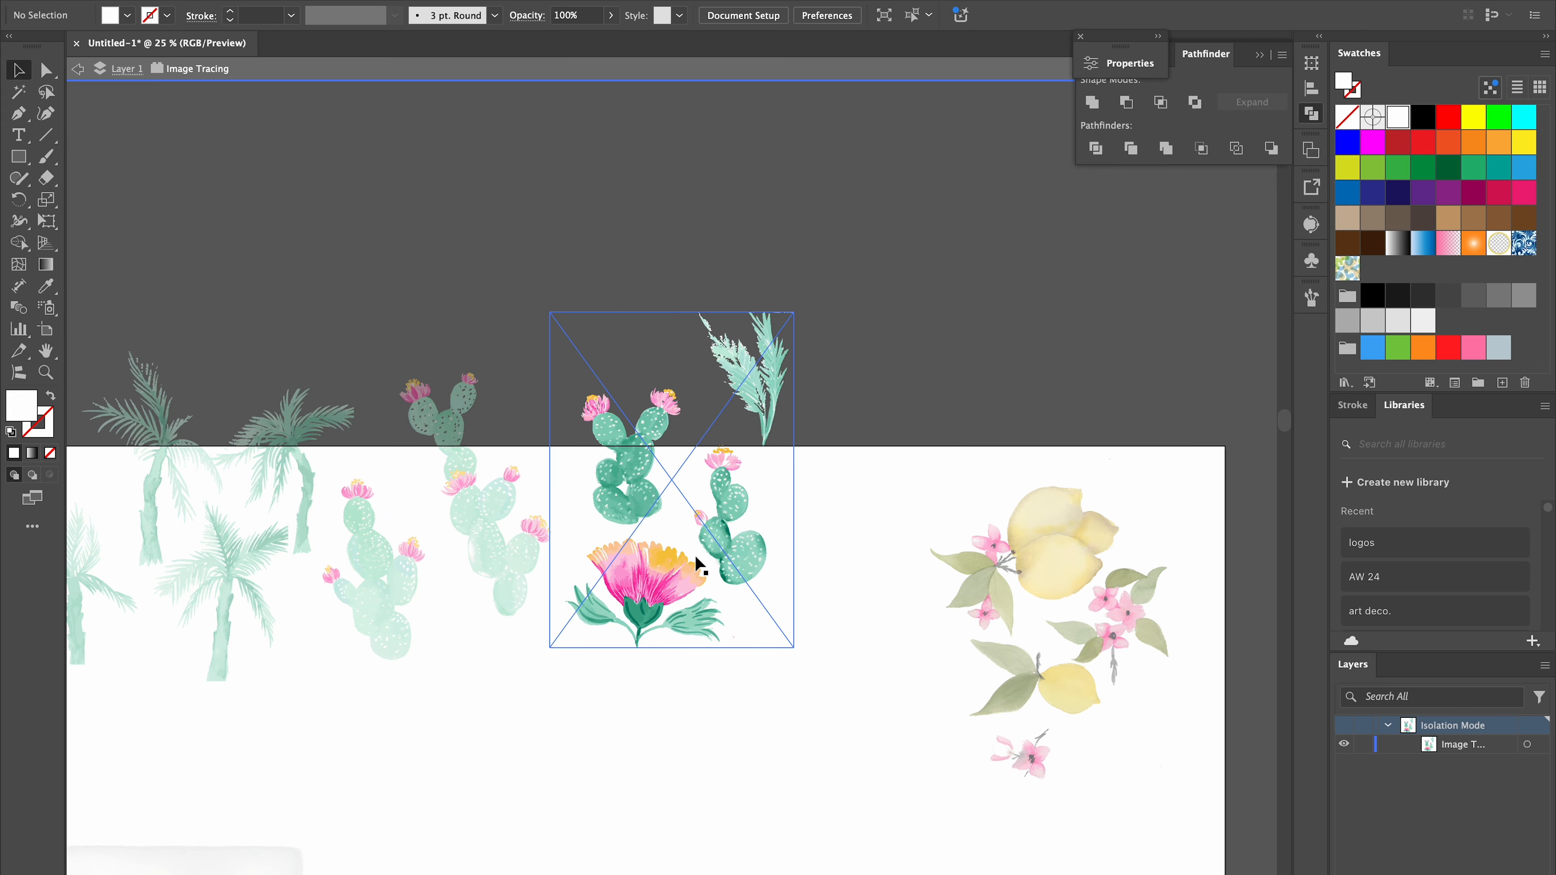
{"action": "key", "text": "Escape"}
{"action": "left_click", "coordinate": [696, 556]}
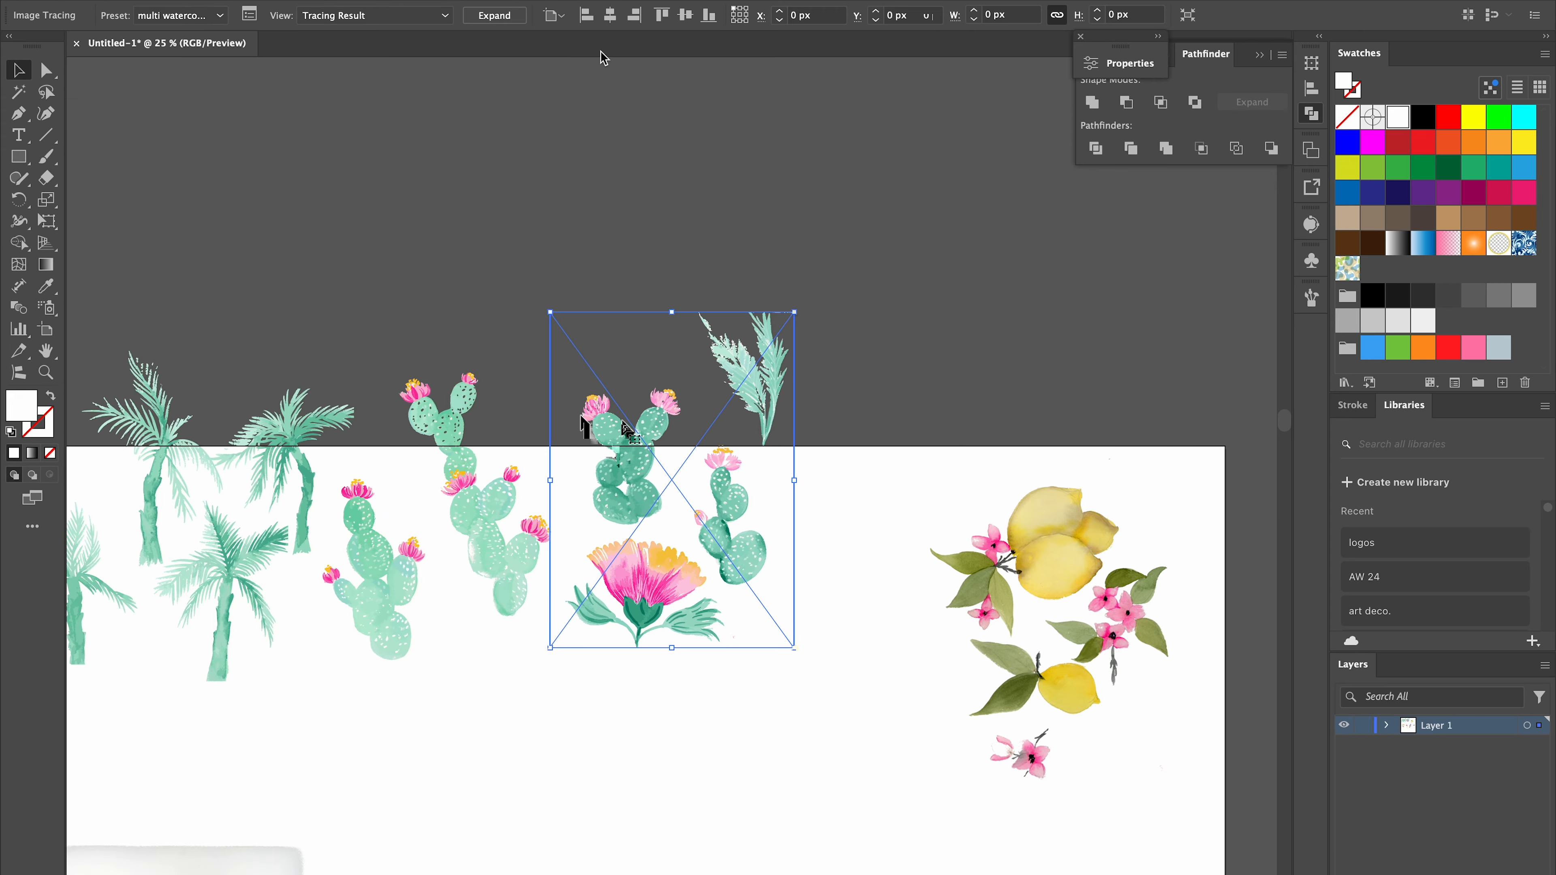
{"action": "left_click", "coordinate": [495, 16]}
Separate the green frond and the cactus beside the flower from the traced group and place them below the light green cacti
{"action": "double_click", "coordinate": [668, 487]}
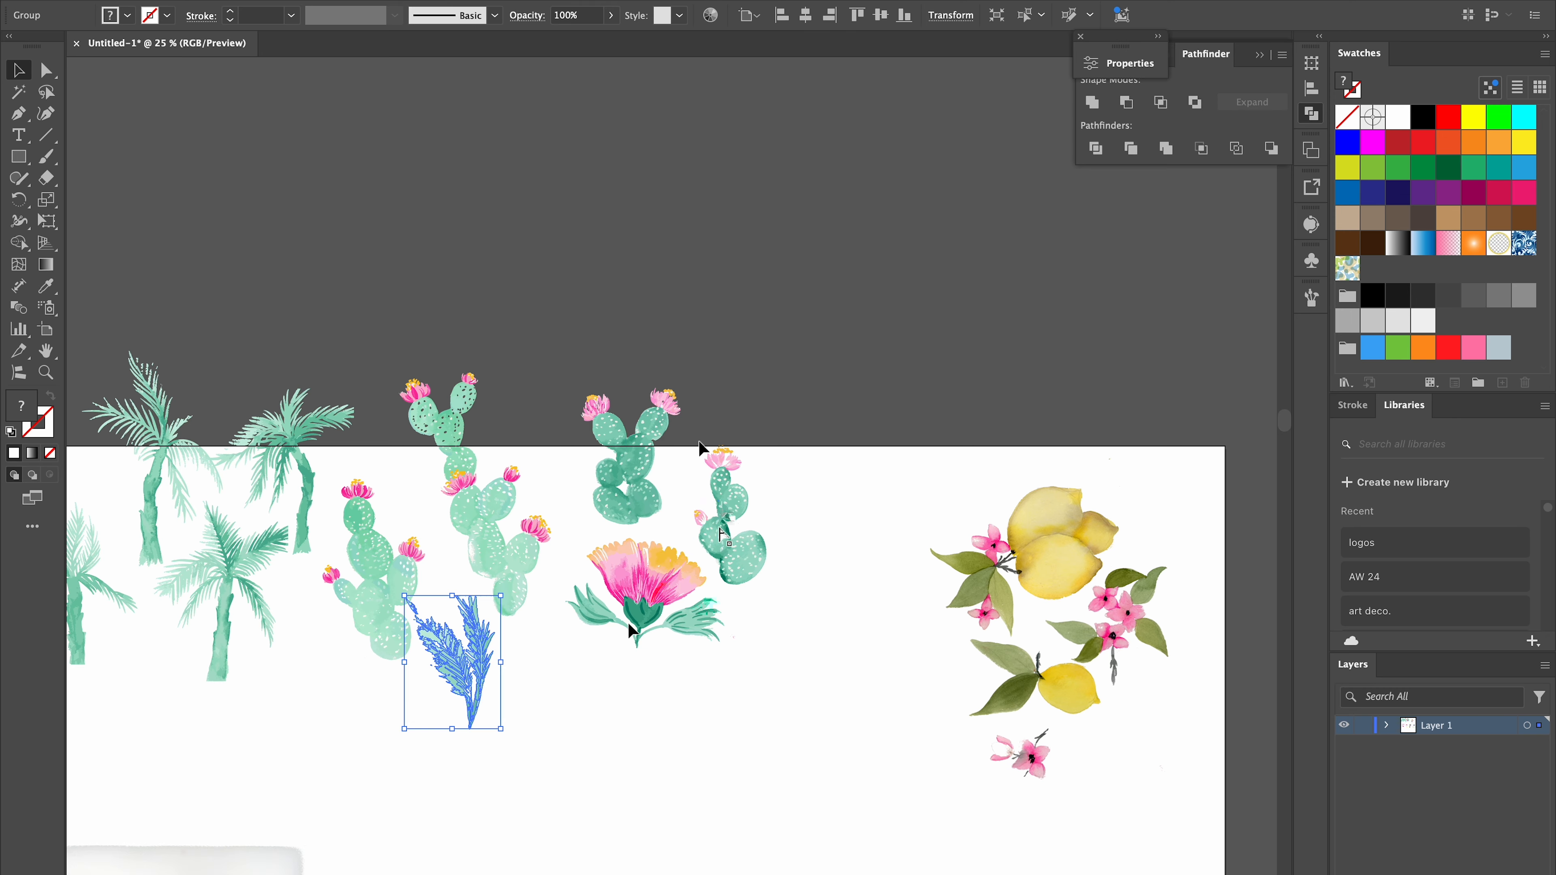
{"action": "double_click", "coordinate": [721, 535]}
{"action": "key", "text": "q"}
{"action": "mouse_move", "coordinate": [797, 459]}
{"action": "left_mouse_down"}
{"action": "mouse_move", "coordinate": [689, 543]}
{"action": "mouse_move", "coordinate": [551, 766]}
{"action": "left_mouse_up"}
{"action": "key", "text": "ctrl+x"}
{"action": "key", "text": "Escape"}
{"action": "key", "text": "ctrl+v"}
{"action": "key", "text": "v"}
Separate the two-headed dark green cactus from the traced group and move it up beside the light green cacti
{"action": "double_click", "coordinate": [652, 610]}
{"action": "key", "text": "q"}
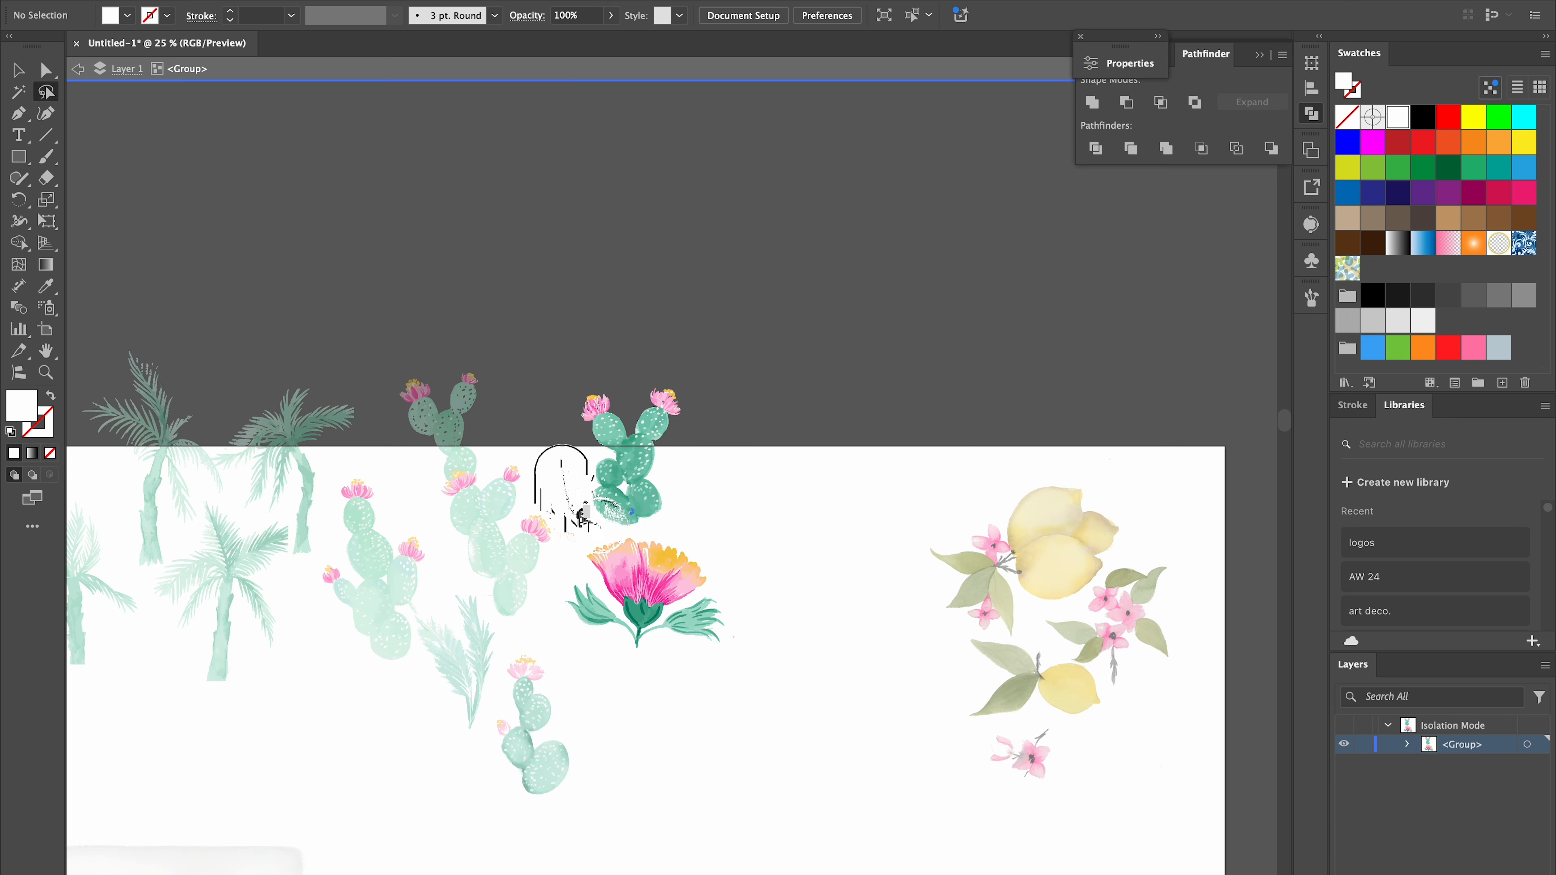
{"action": "left_click_drag", "start_coordinate": [581, 520], "coordinate": [567, 532]}
{"action": "key", "text": "ctrl+x"}
{"action": "key", "text": "Escape"}
{"action": "key", "text": "ctrl+v"}
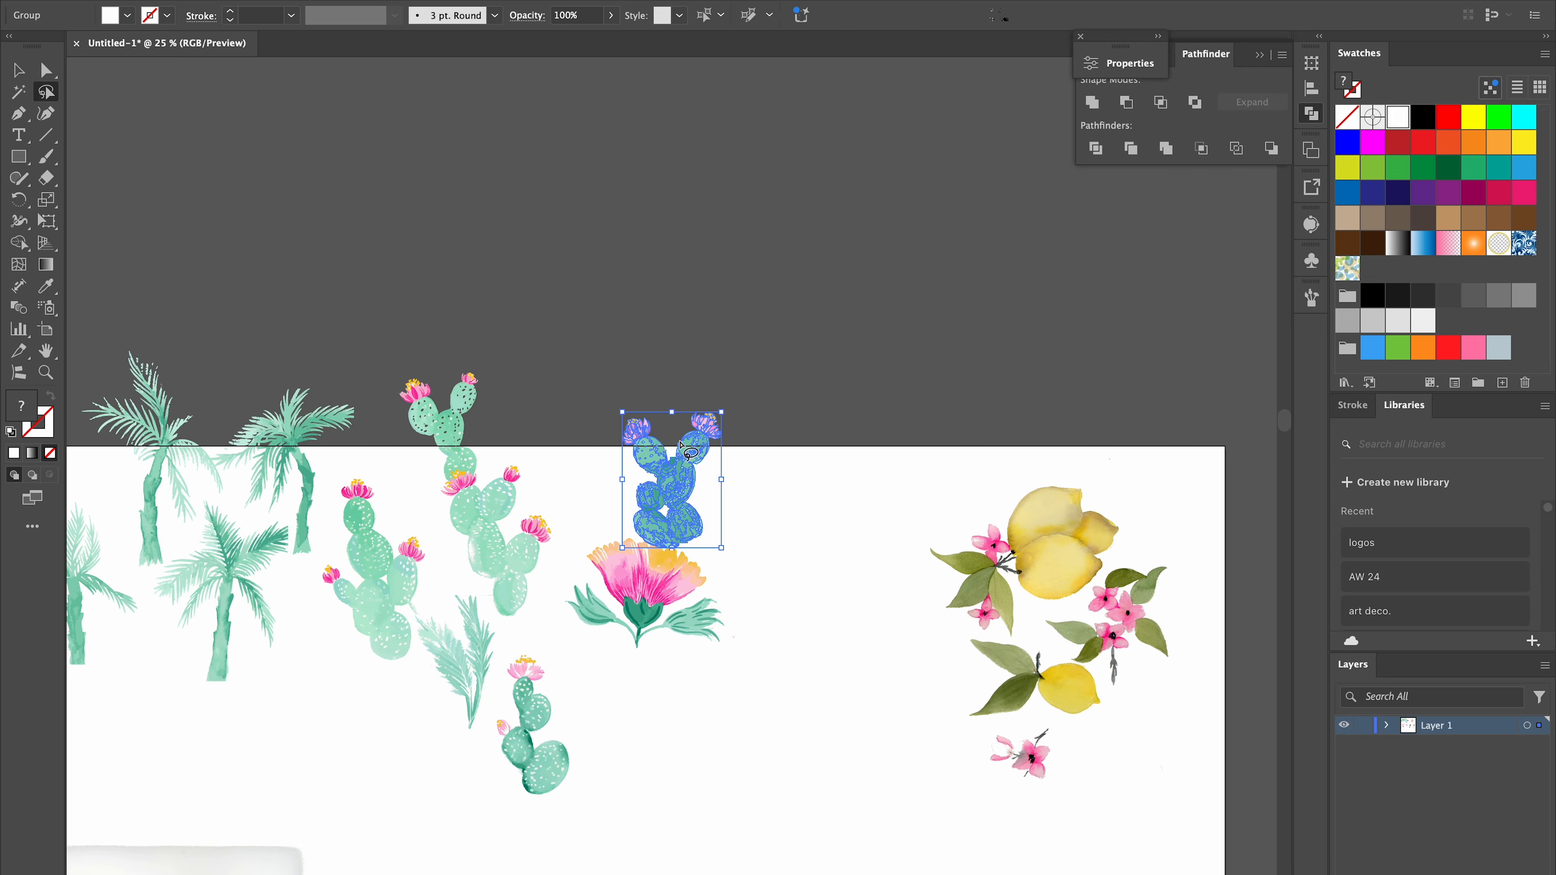
{"action": "key", "text": "v"}
{"action": "left_click_drag", "start_coordinate": [674, 473], "coordinate": [586, 445]}
Move the potted pink flower image up between the orange-pink flower and the lemons
{"action": "left_click", "coordinate": [658, 615]}
{"action": "scroll", "coordinate": [728, 623], "scroll_direction": "down", "scroll_amount": 6}
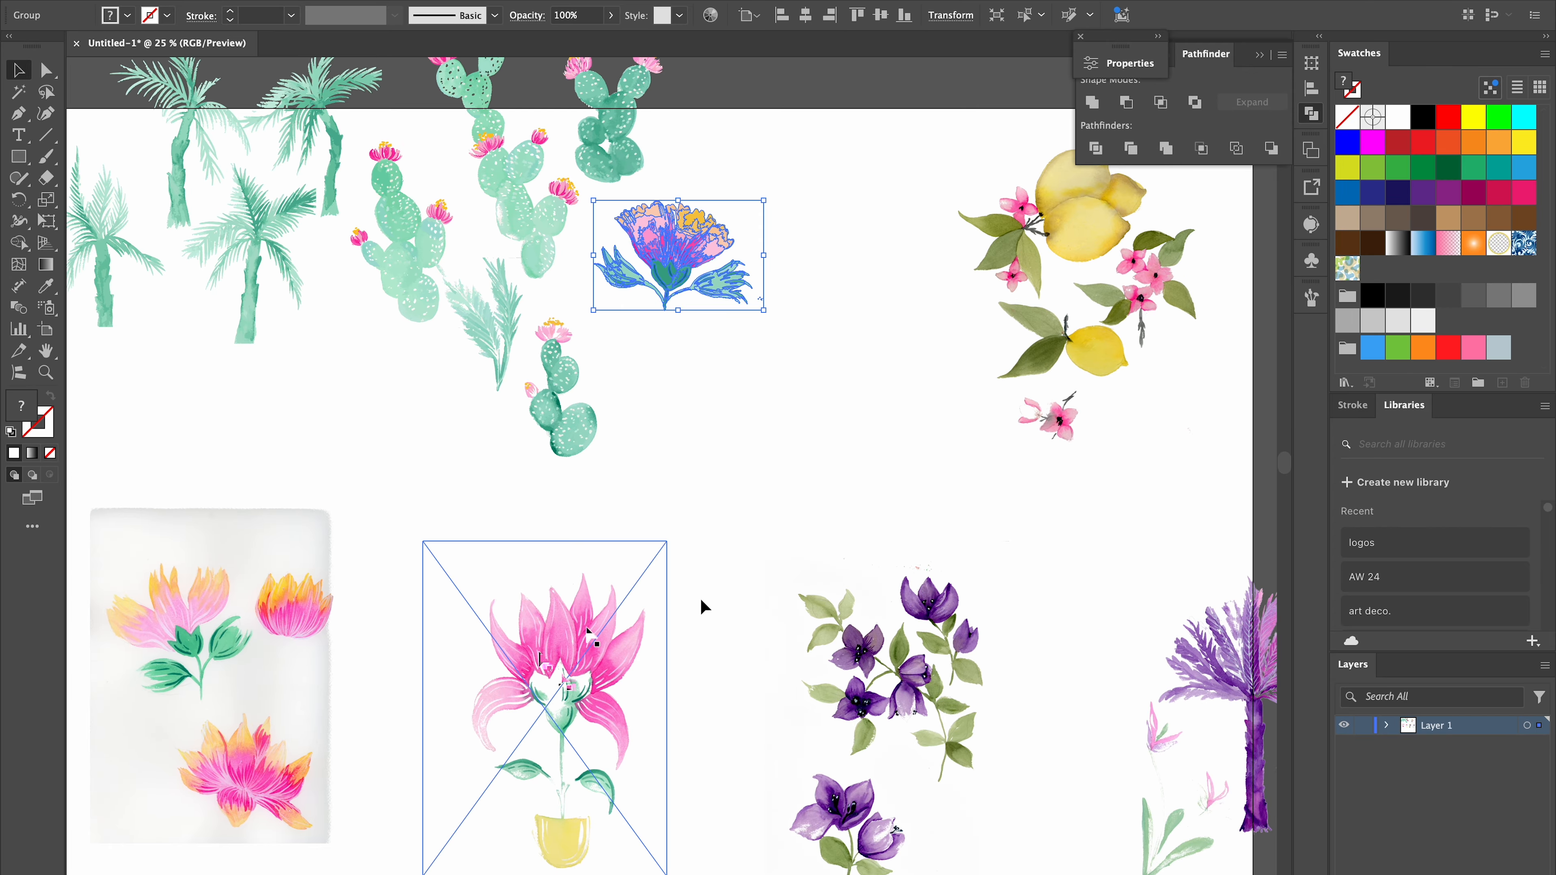
{"action": "left_click_drag", "start_coordinate": [597, 613], "coordinate": [859, 183]}
{"action": "key", "text": "ctrl+="}
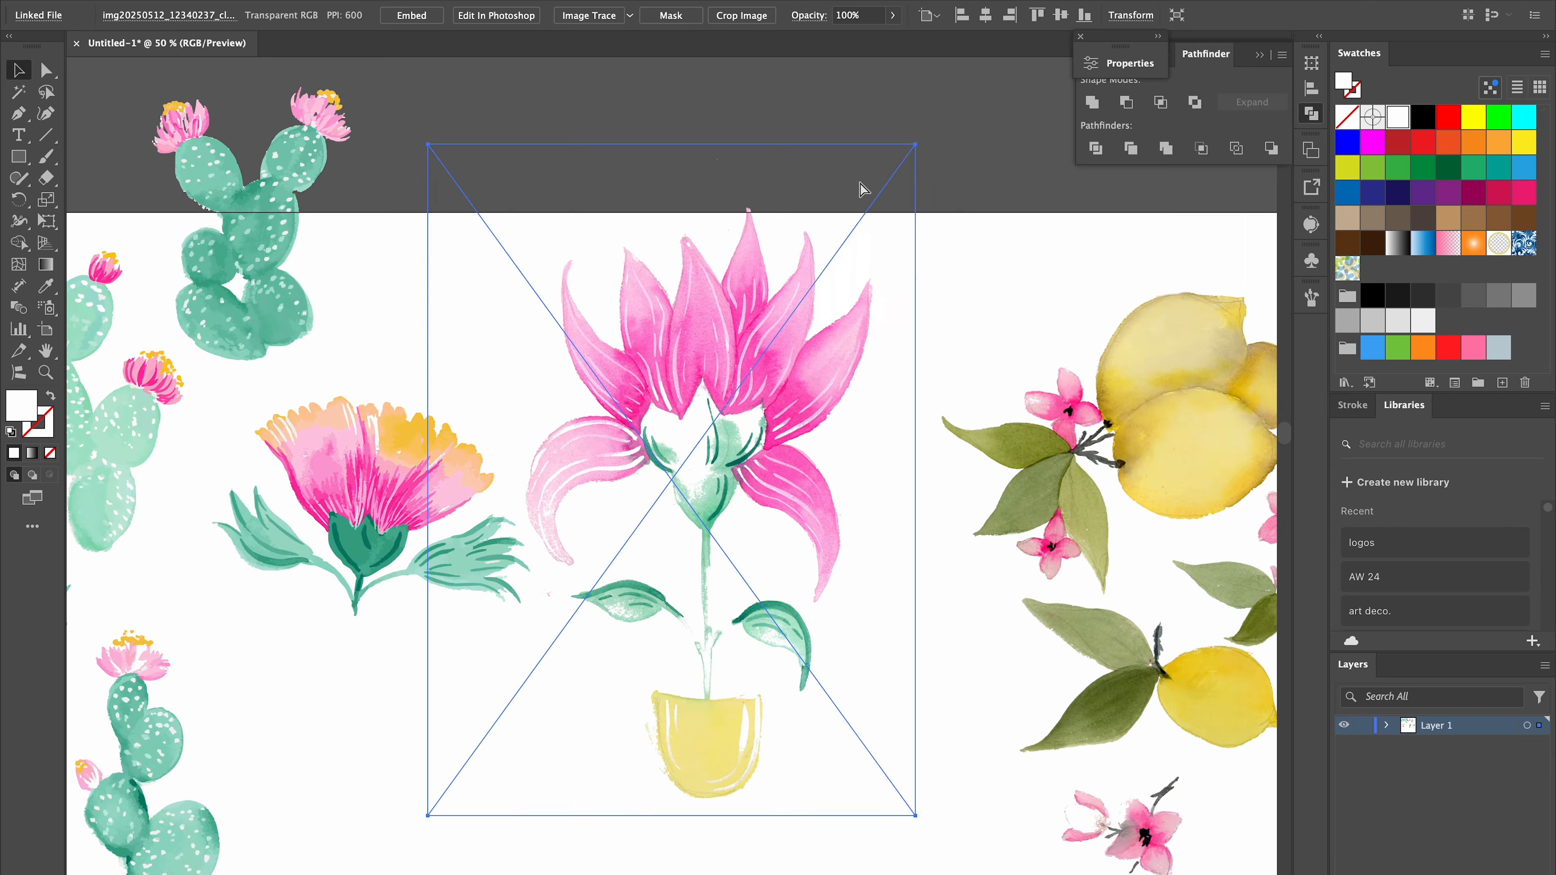
{"action": "key", "text": "ctrl+minus"}
{"action": "left_click_drag", "start_coordinate": [796, 294], "coordinate": [831, 190]}
Image-trace the potted pink flower image with the custom multi watercolor preset and expand it
{"action": "left_click", "coordinate": [630, 15]}
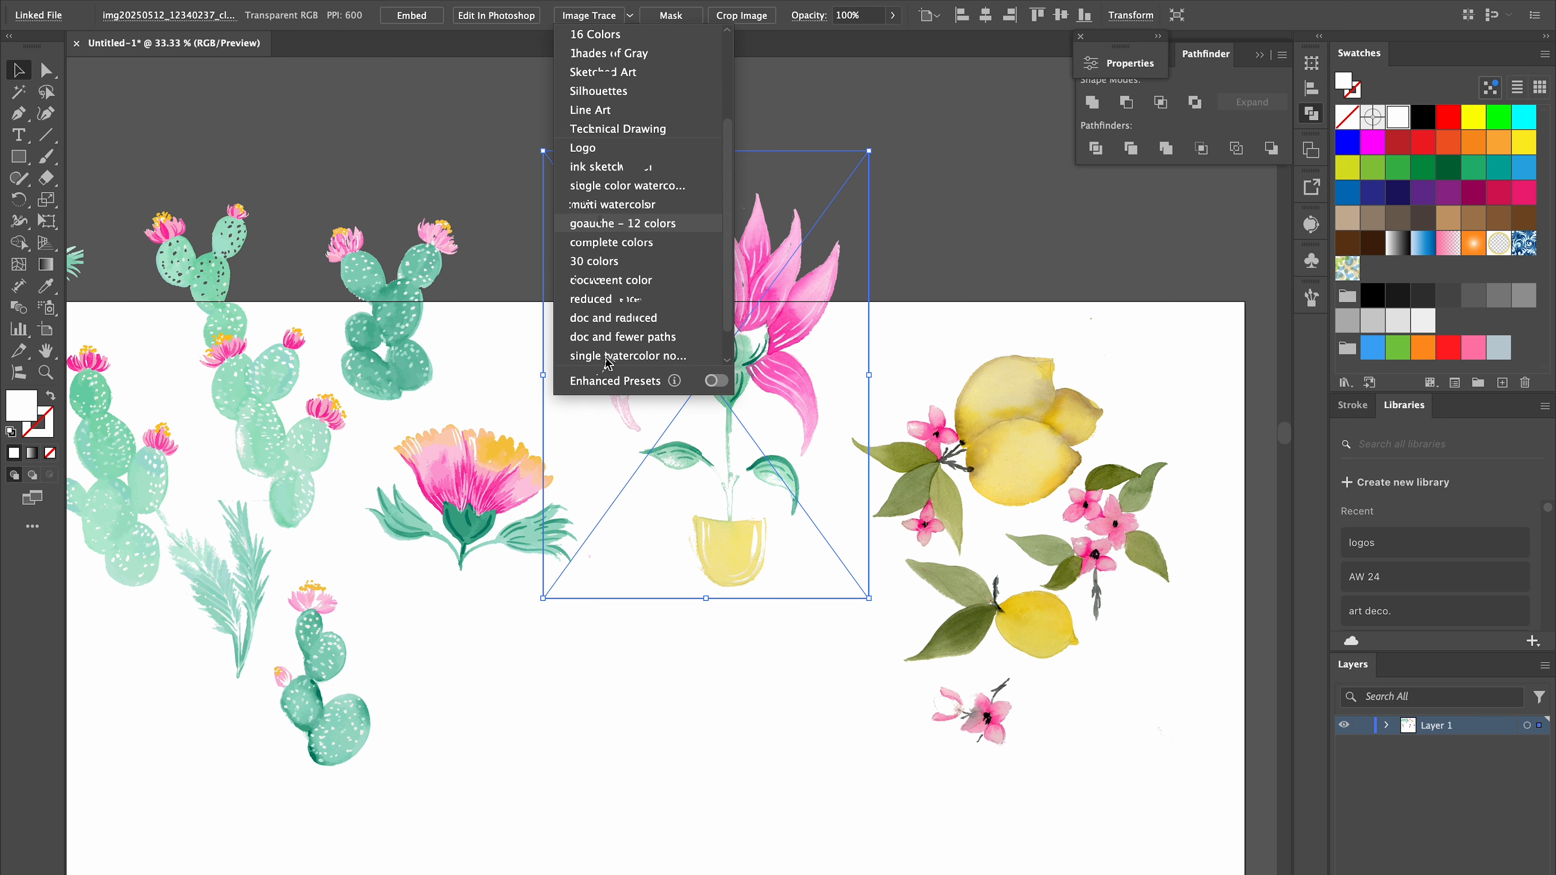
{"action": "scroll", "coordinate": [606, 361], "scroll_direction": "down", "scroll_amount": 2}
{"action": "left_click", "coordinate": [593, 340]}
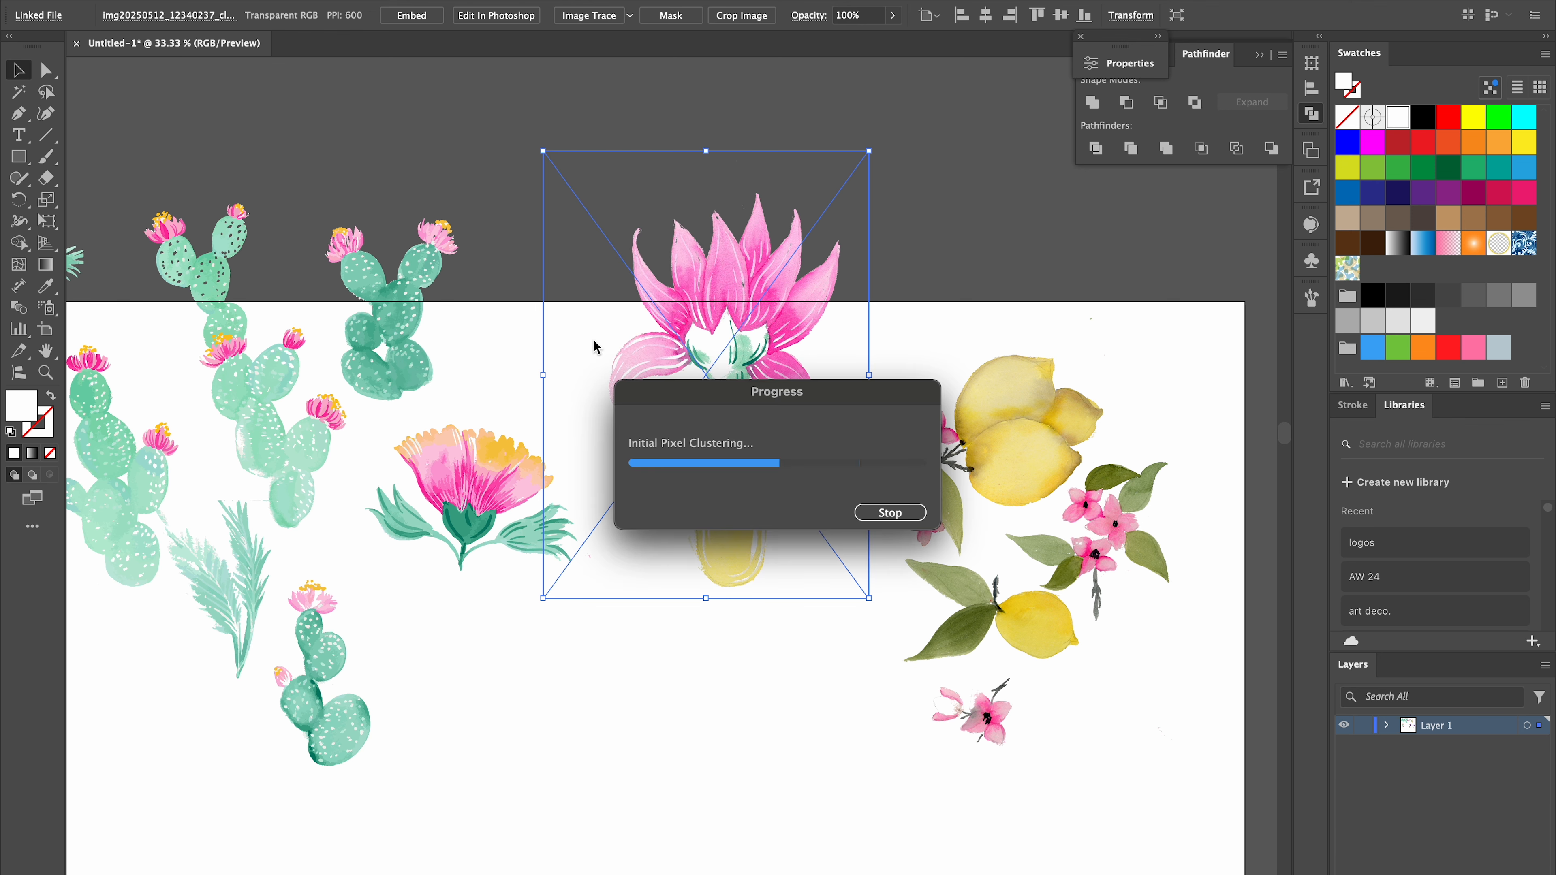
{"action": "left_click_drag", "start_coordinate": [762, 307], "coordinate": [745, 351]}
{"action": "left_click", "coordinate": [494, 18]}
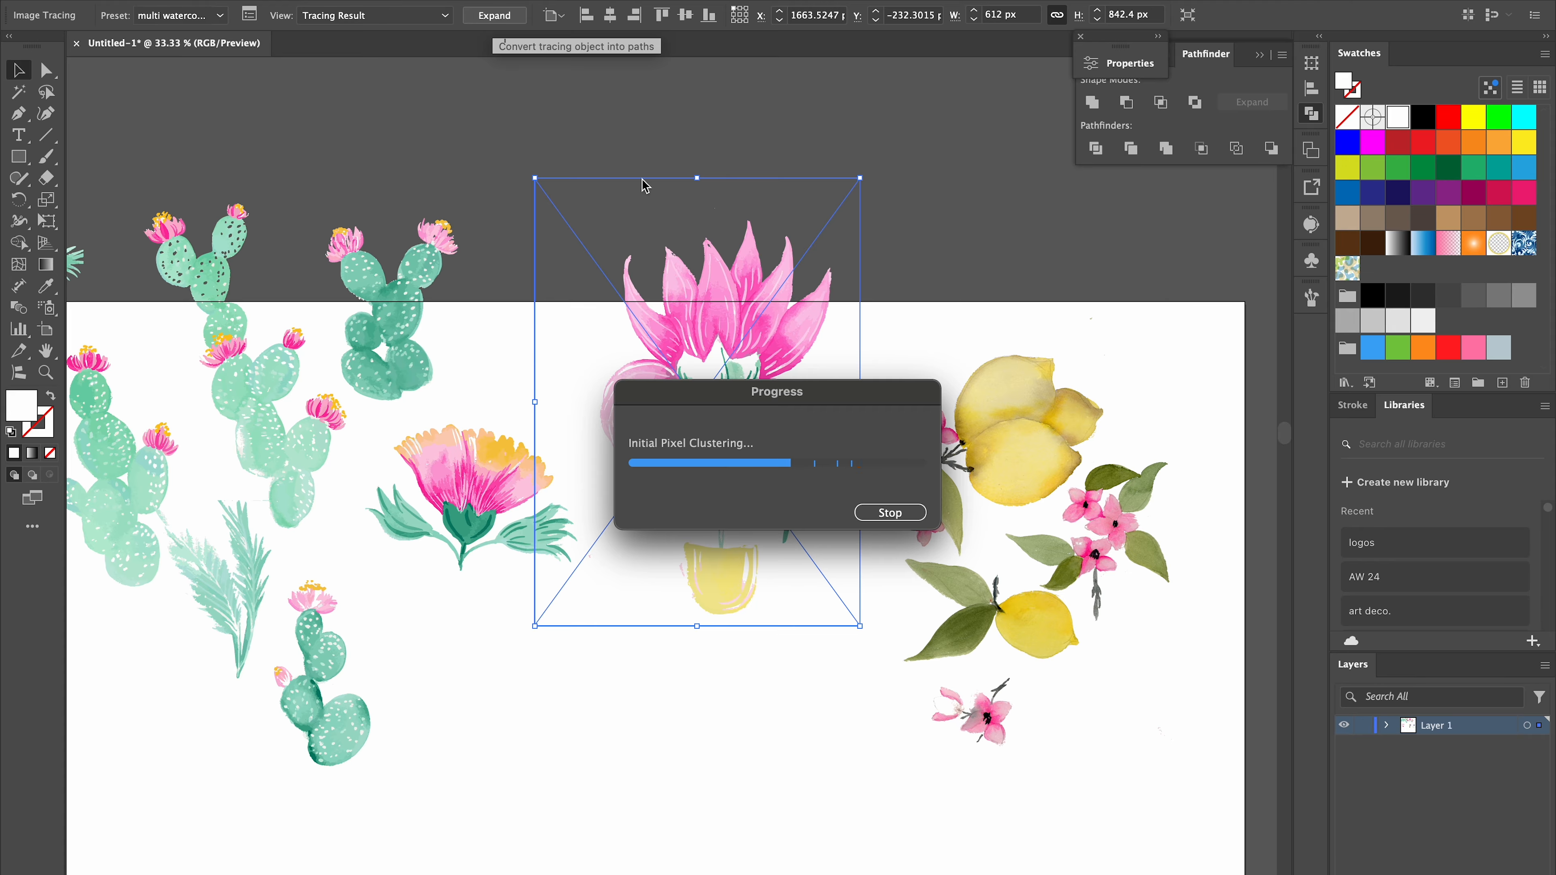
Try to fill the white gaps in the pink flower's green base with Live Paint
{"action": "key", "text": "super+equal"}
{"action": "key", "text": "super+equal"}
{"action": "key", "text": "super+equal"}
{"action": "key", "text": "super+equal"}
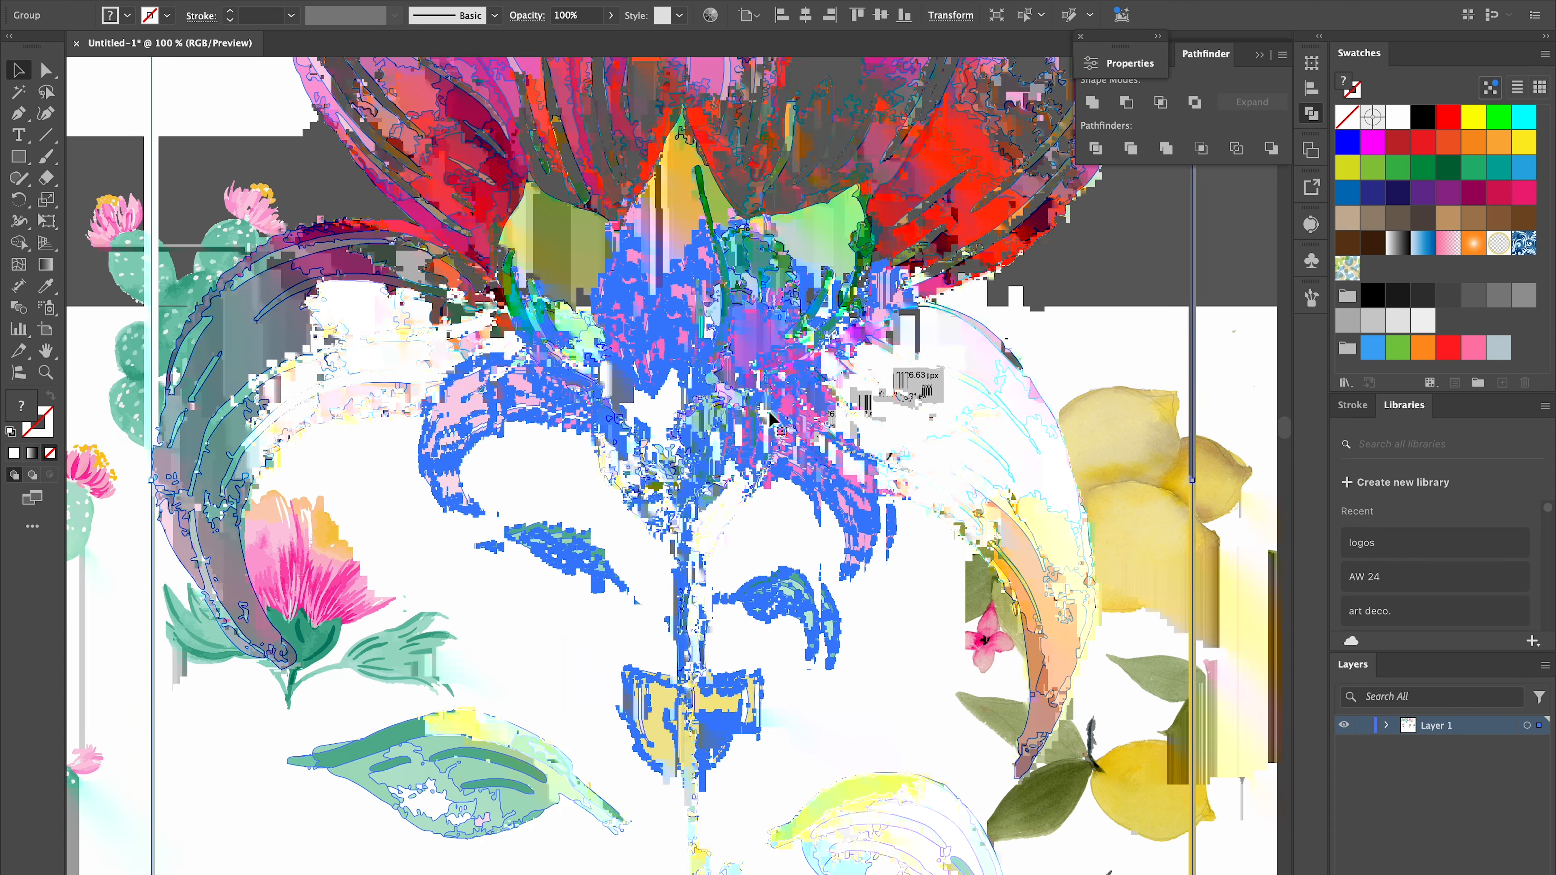
{"action": "key", "text": "m"}
{"action": "key", "text": "shift+m"}
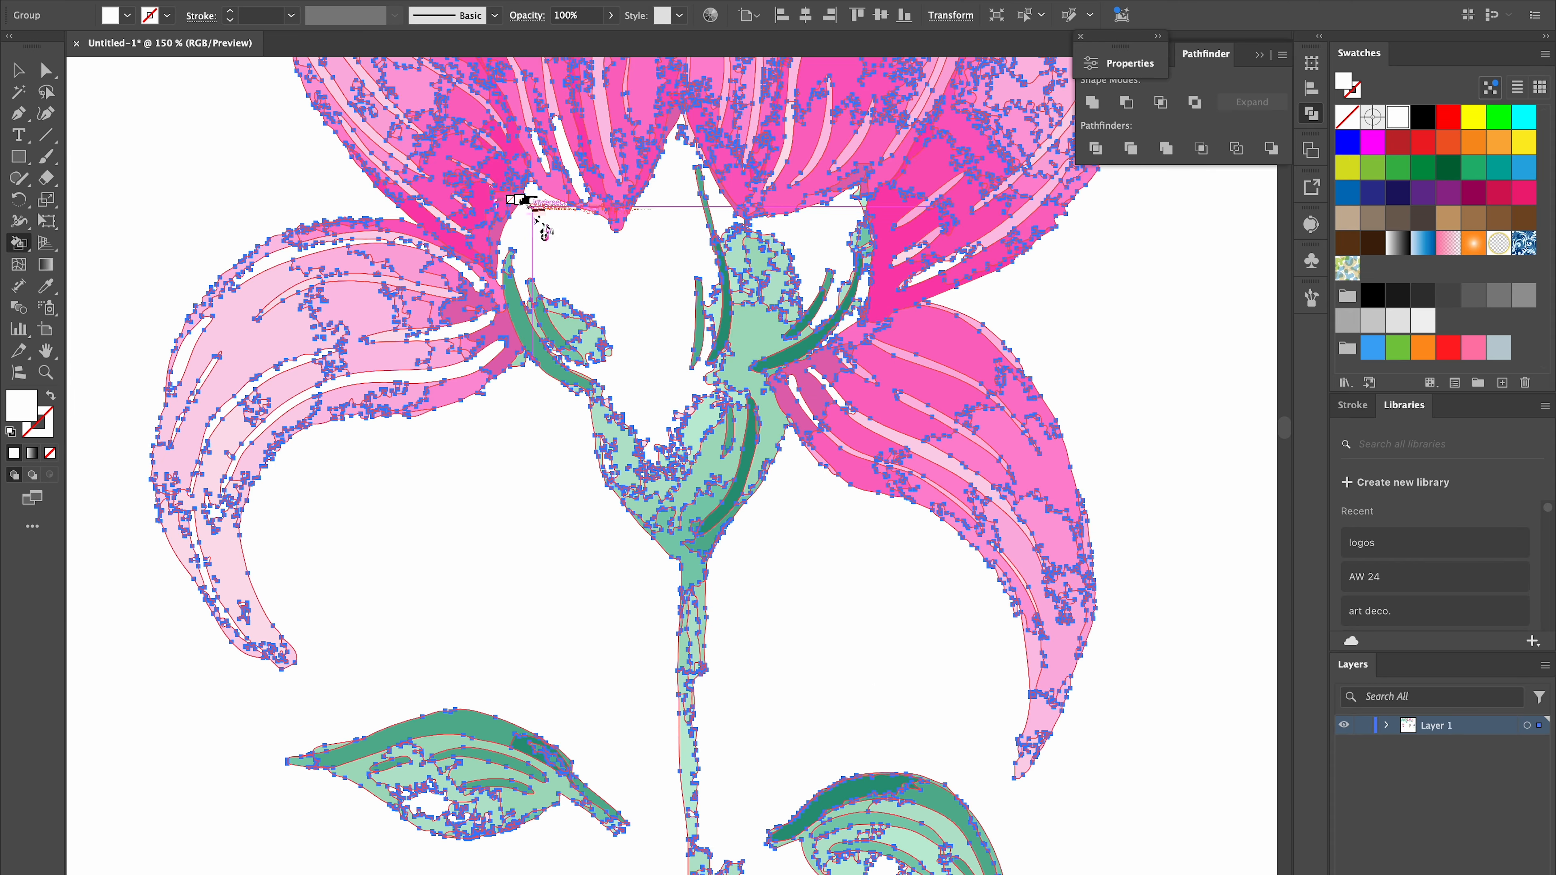
{"action": "left_click", "coordinate": [766, 332], "text": "alt"}
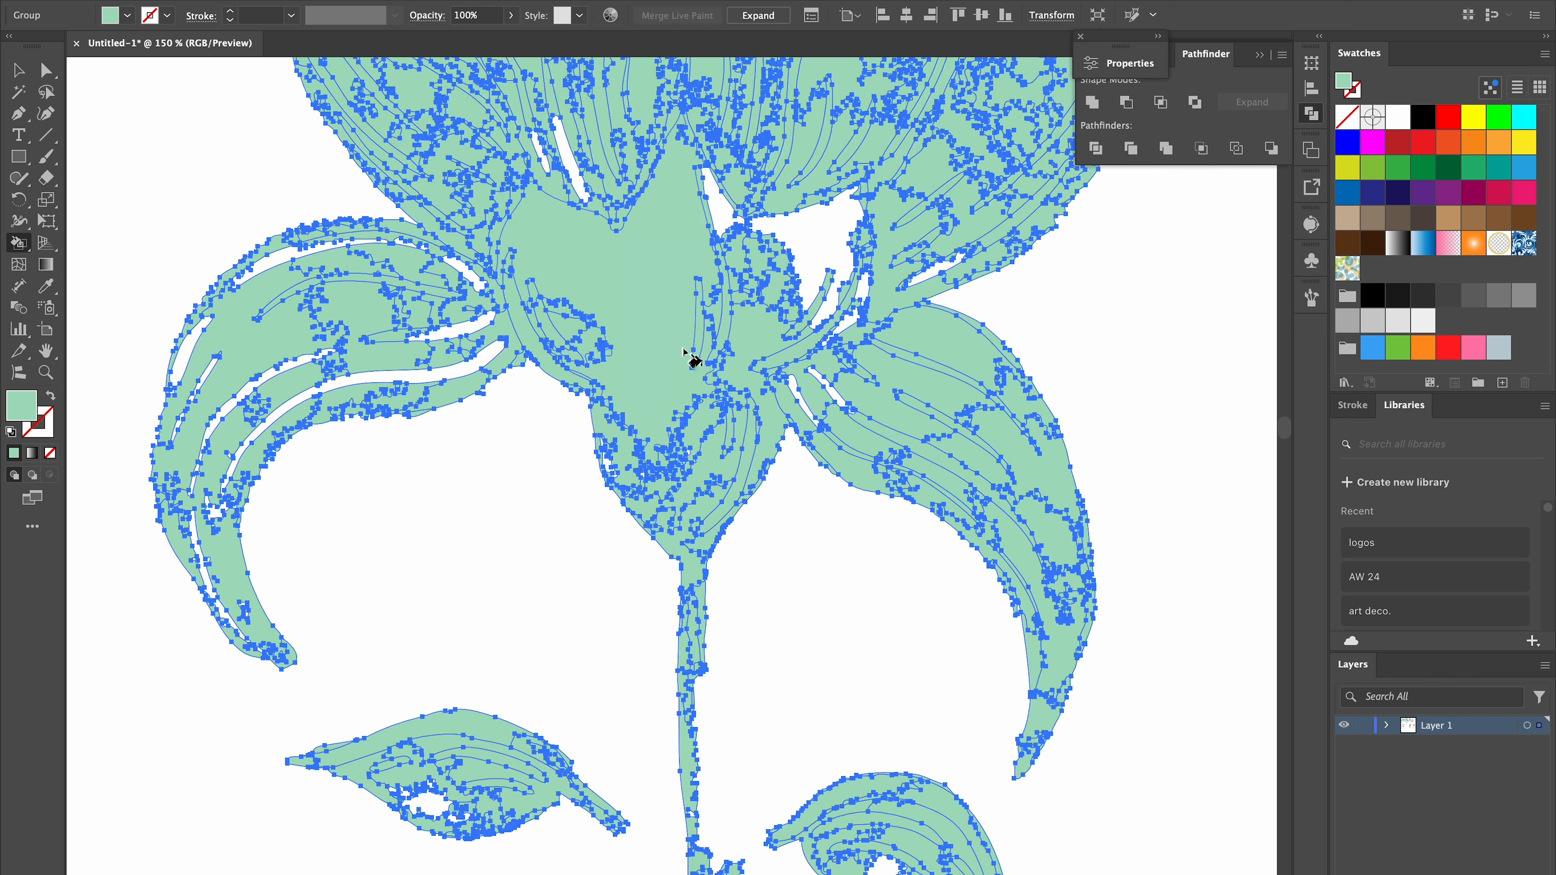
{"action": "key", "text": "super+z"}
Fill the white gaps in the flower's green base with light green sampled from it using Live Paint, and expand the result
{"action": "key", "text": "v"}
{"action": "left_click", "coordinate": [467, 543]}
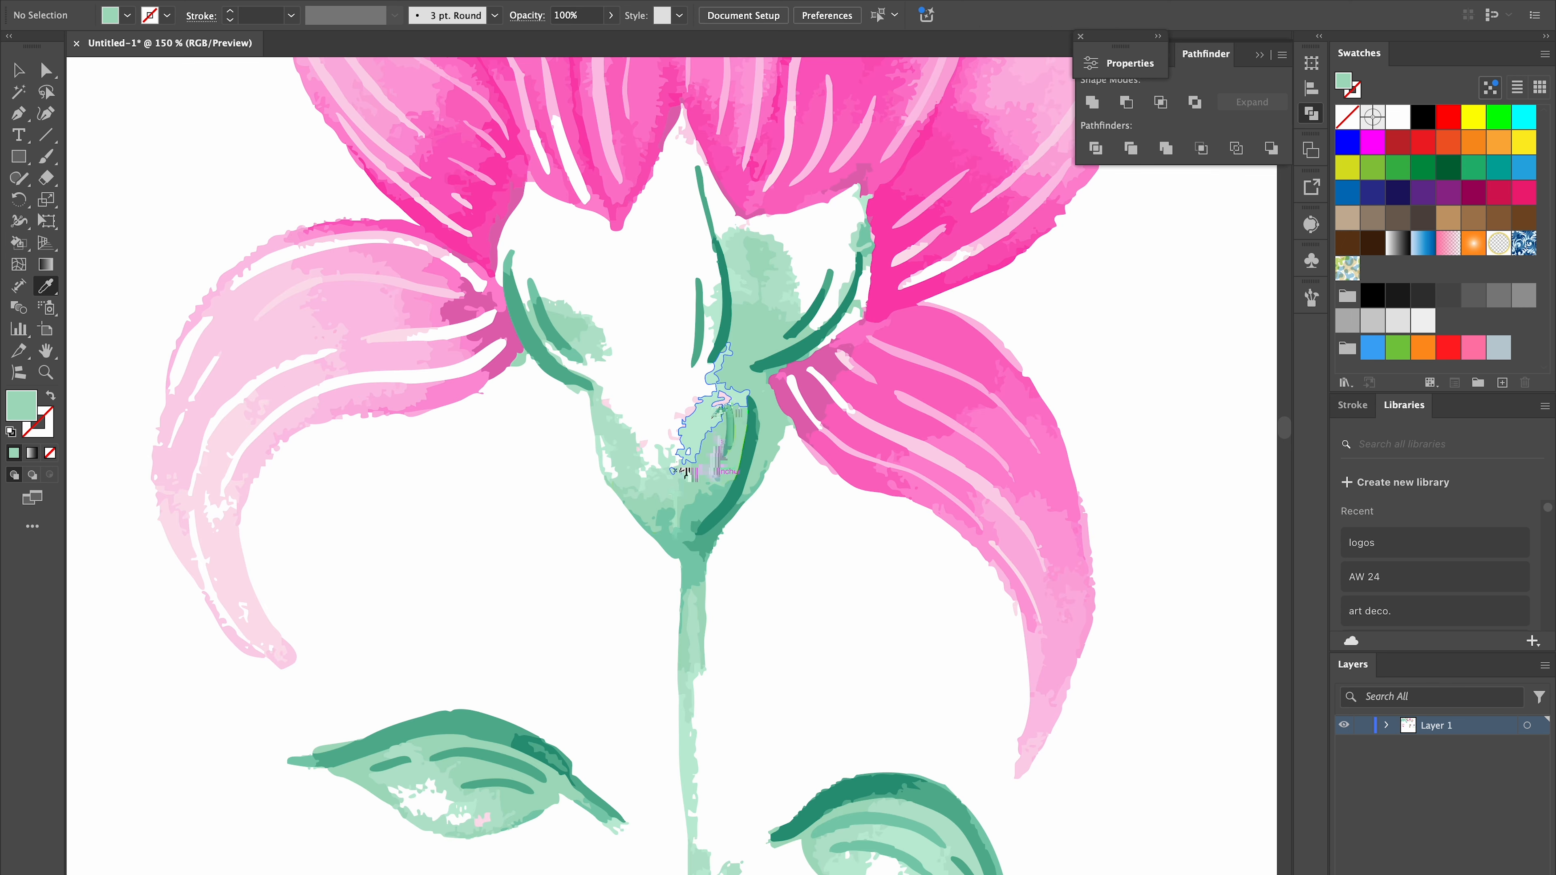
{"action": "left_click", "coordinate": [666, 475]}
{"action": "key", "text": "k"}
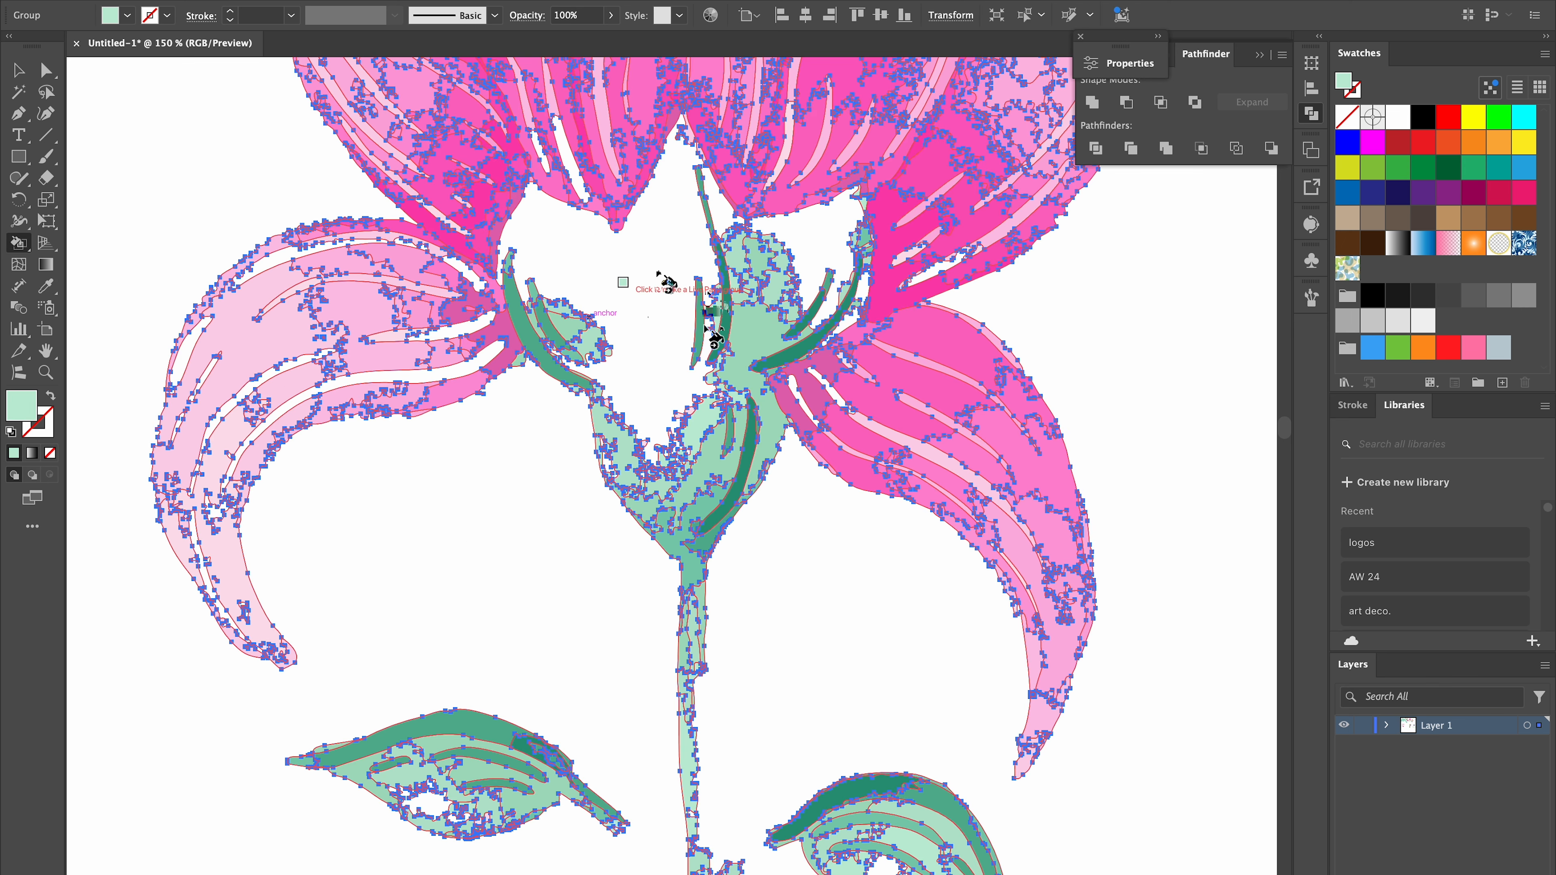
{"action": "left_click", "coordinate": [667, 281]}
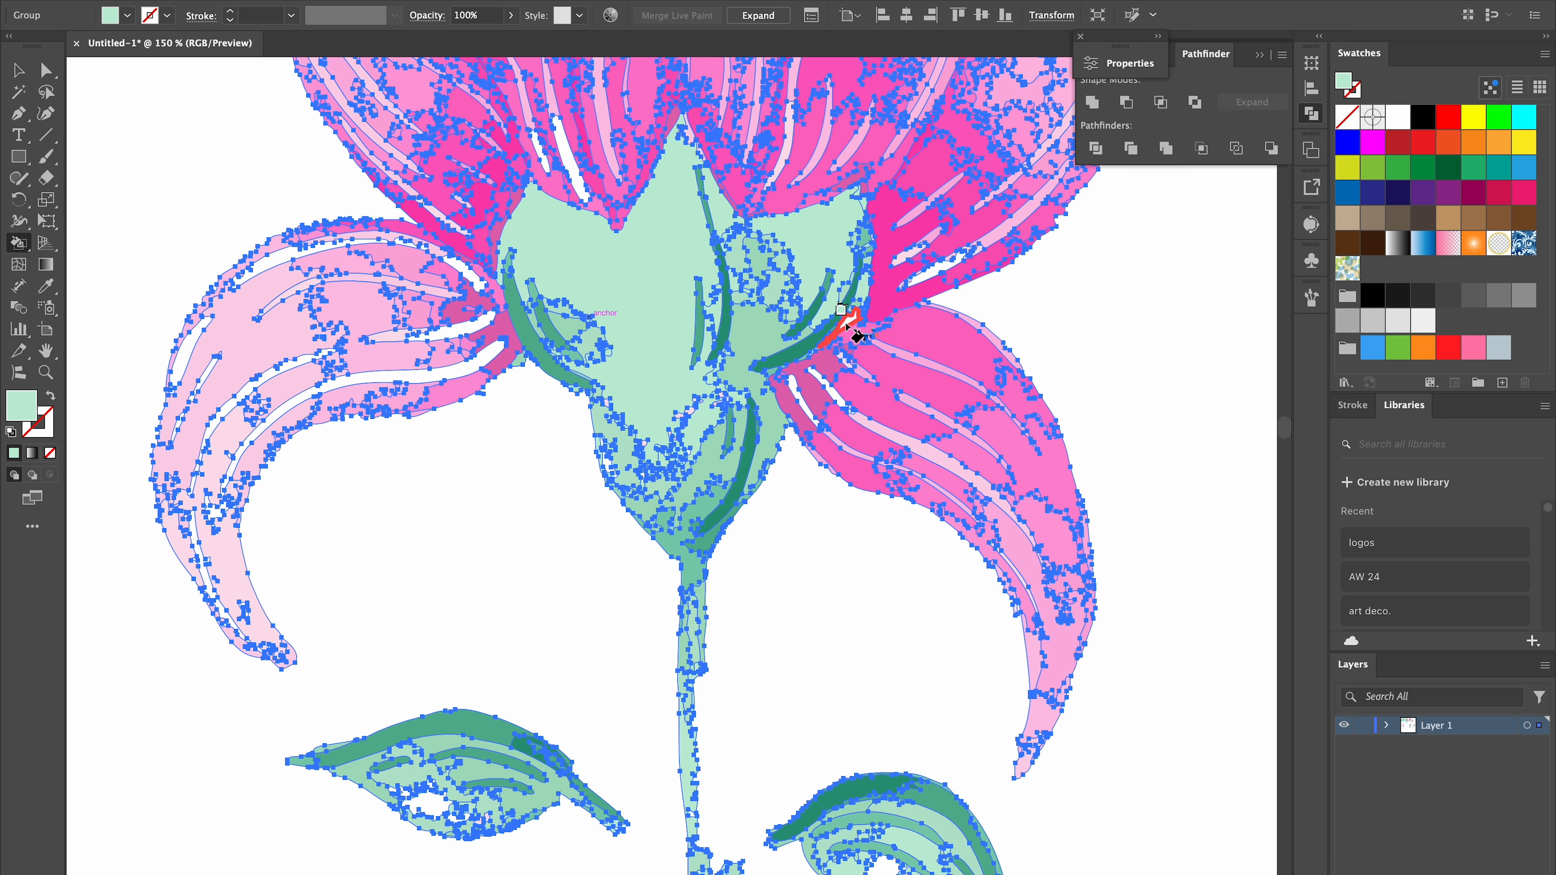
{"action": "key", "text": "super+minus"}
{"action": "key", "text": "super+minus"}
{"action": "key", "text": "super+minus"}
{"action": "left_click", "coordinate": [758, 15]}
Move the potted pink flower beside the dark green cactus, above the orange-pink flower
{"action": "key", "text": "v"}
{"action": "left_click", "coordinate": [497, 296]}
{"action": "scroll", "coordinate": [656, 404], "scroll_direction": "down", "scroll_amount": 3}
{"action": "scroll", "coordinate": [655, 405], "scroll_direction": "left", "scroll_amount": 3}
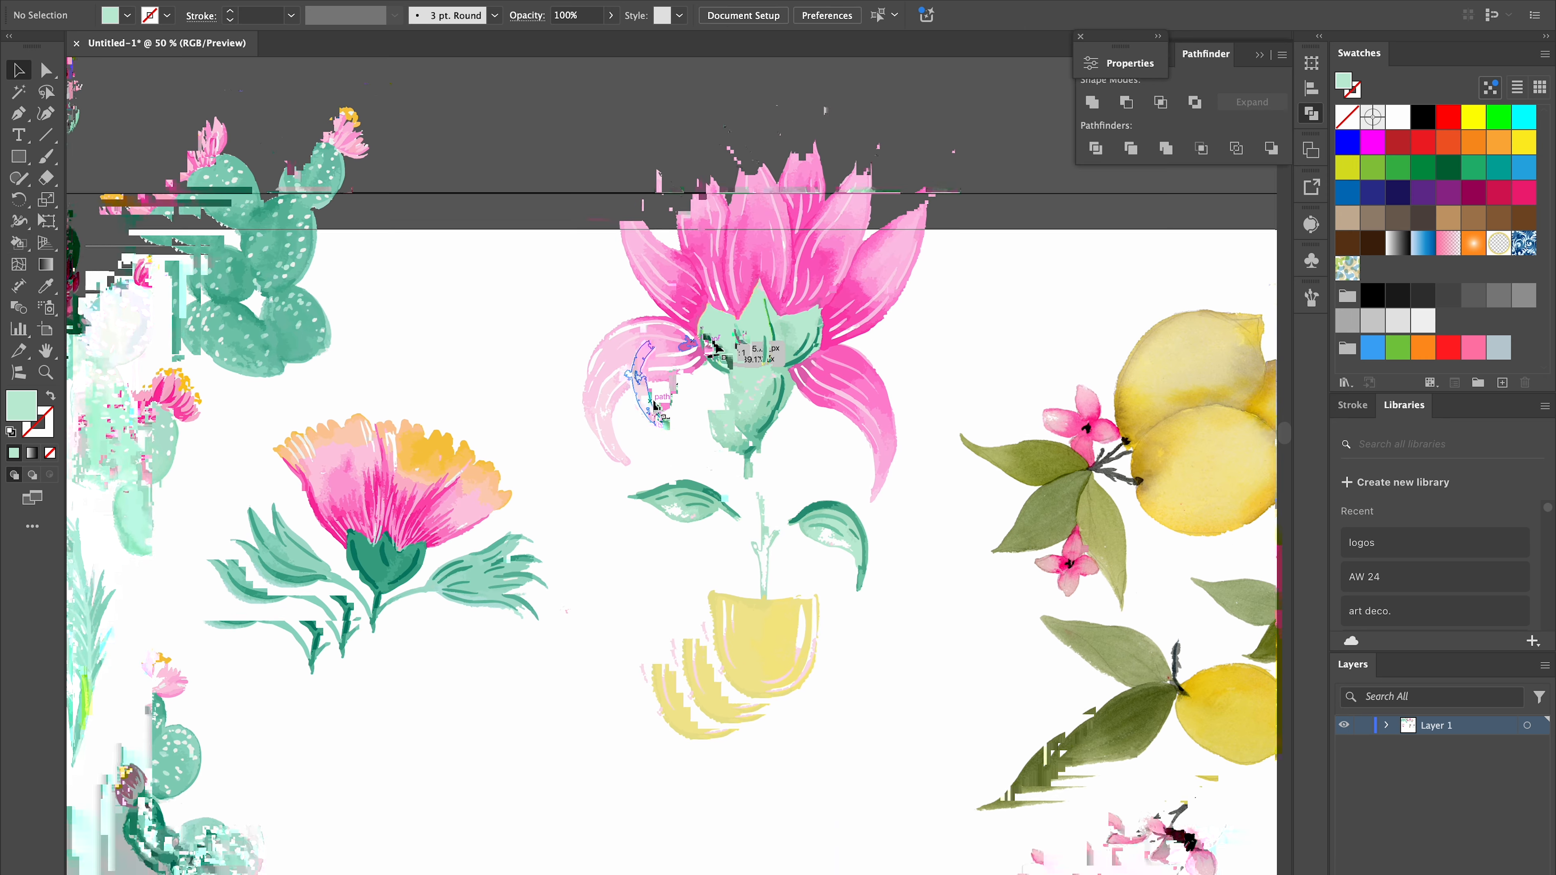
{"action": "key", "text": "super+minus"}
{"action": "key", "text": "super+minus"}
Rotate the lemon image 90 degrees clockwise
{"action": "left_click", "coordinate": [1022, 486]}
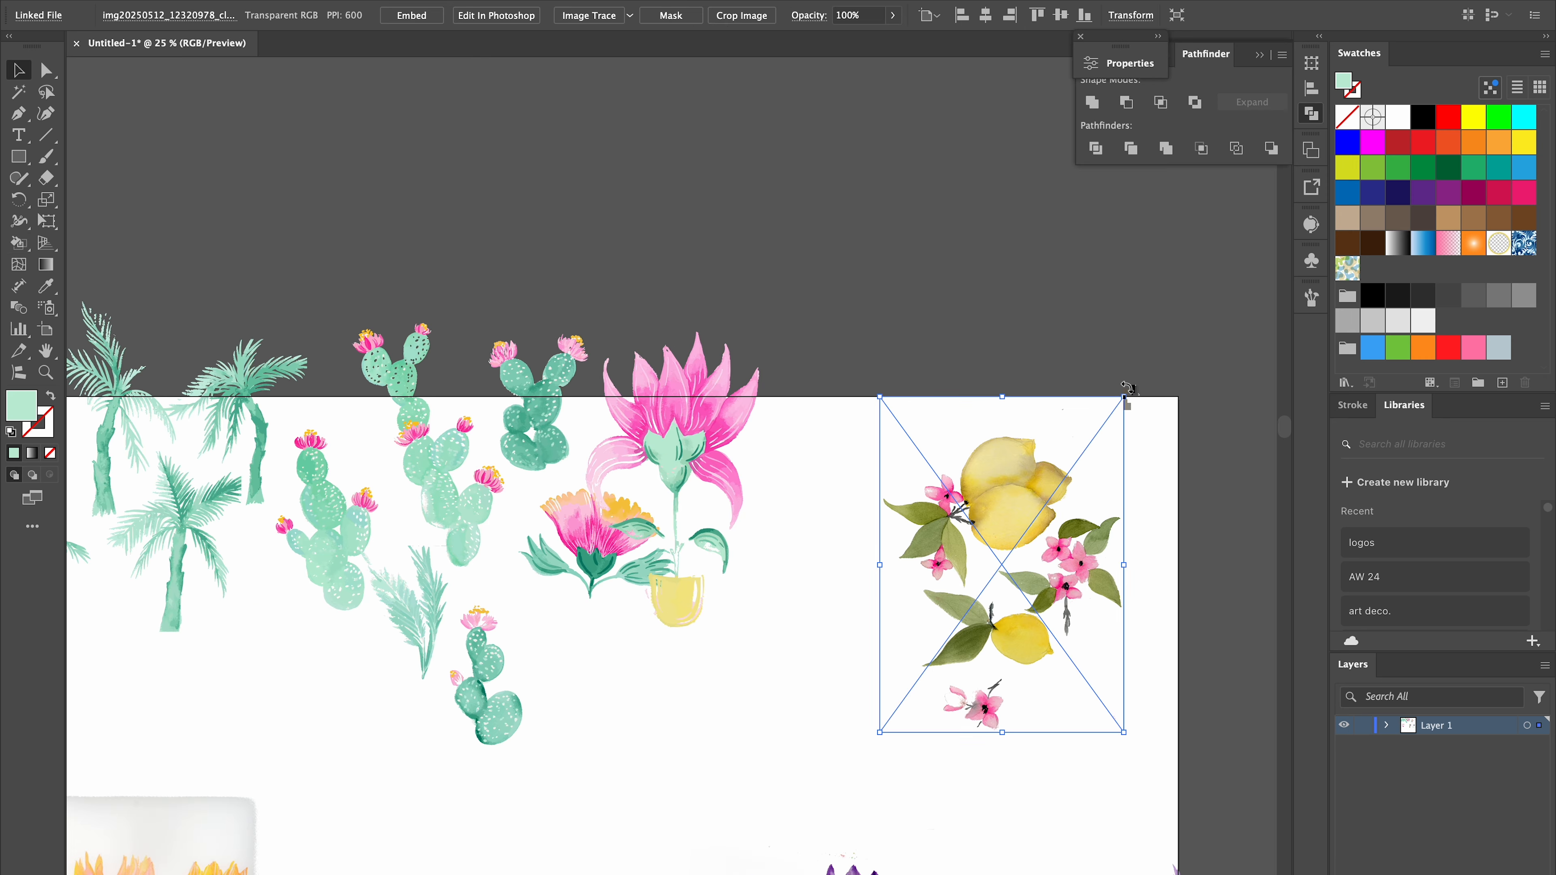
{"action": "left_click_drag", "start_coordinate": [1127, 387], "coordinate": [1171, 685]}
{"action": "key", "text": "super+plus"}
{"action": "key", "text": "super+plus"}
{"action": "key", "text": "super+plus"}
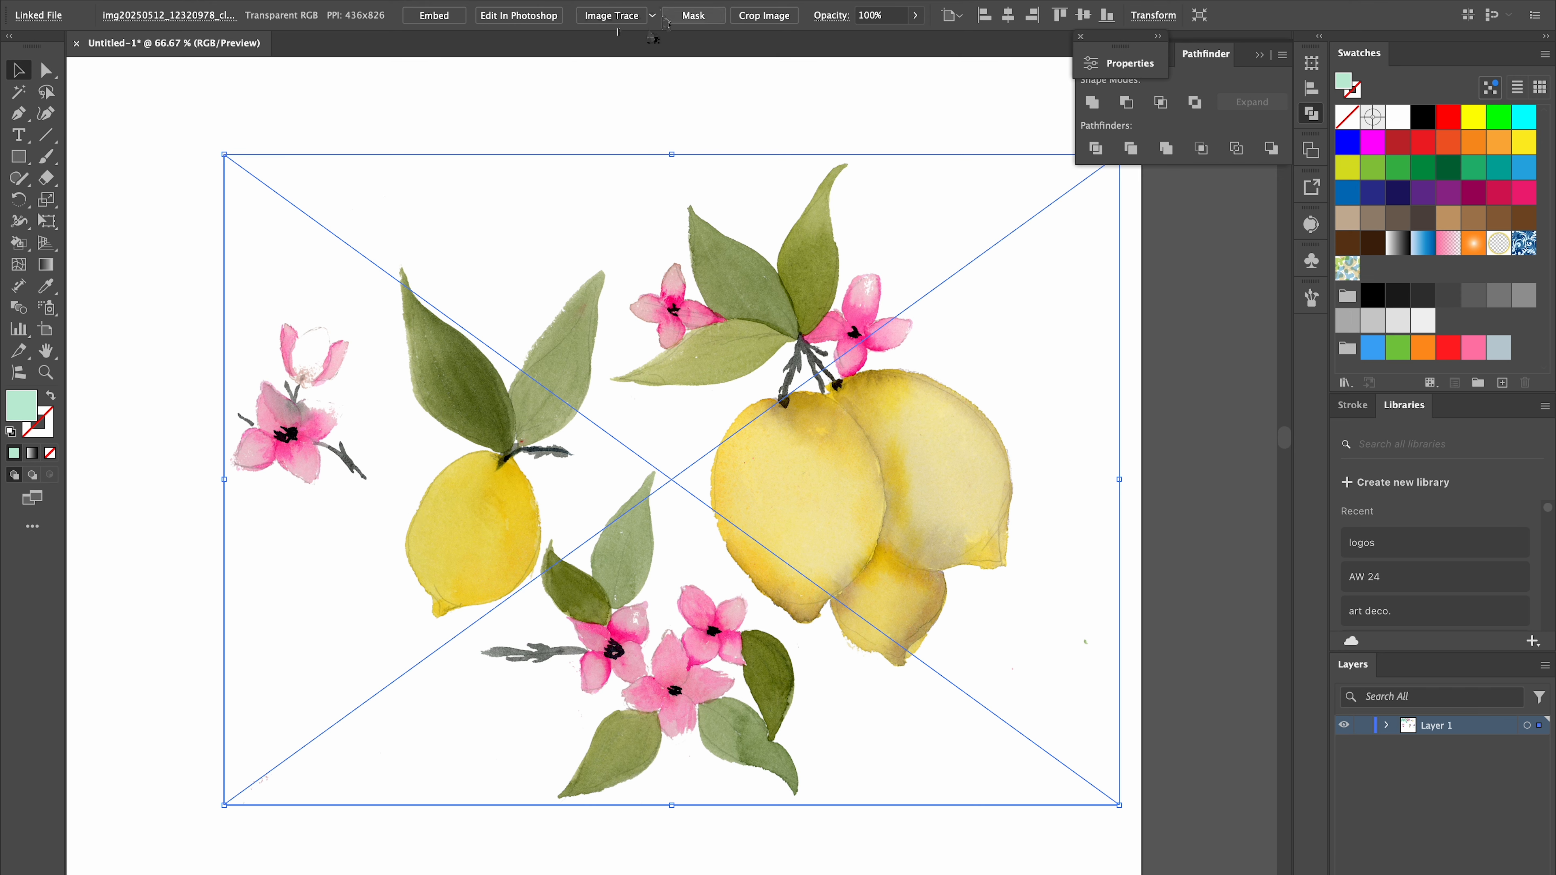
Image-trace the lemon image with the custom multi watercolor preset, expand it and erase the stray specks around the motifs
{"action": "left_click", "coordinate": [653, 16]}
{"action": "left_click", "coordinate": [640, 348]}
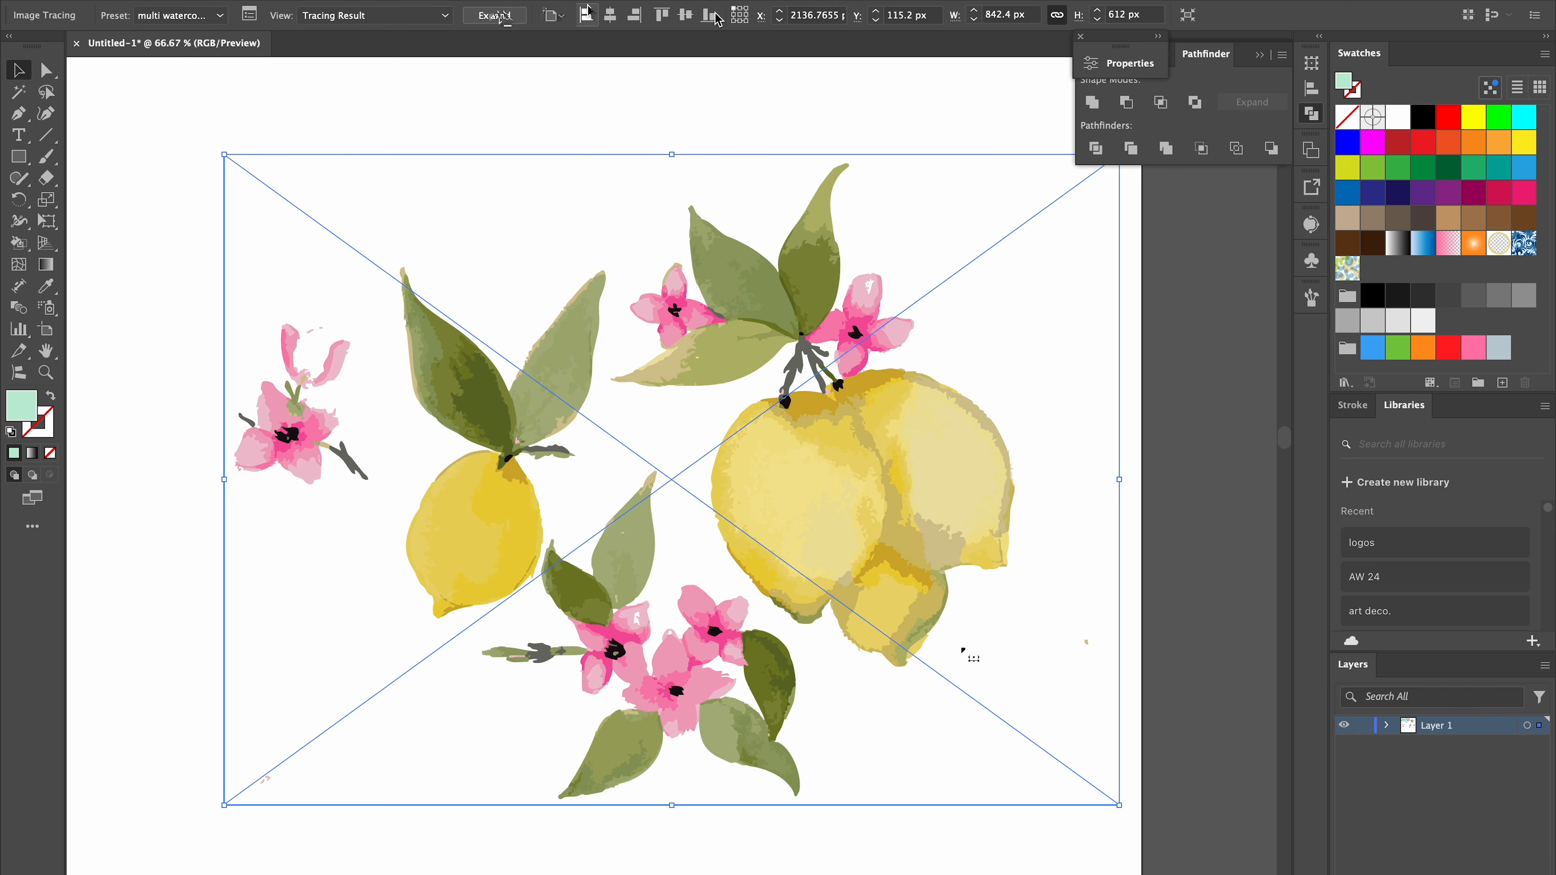
{"action": "left_click", "coordinate": [495, 15]}
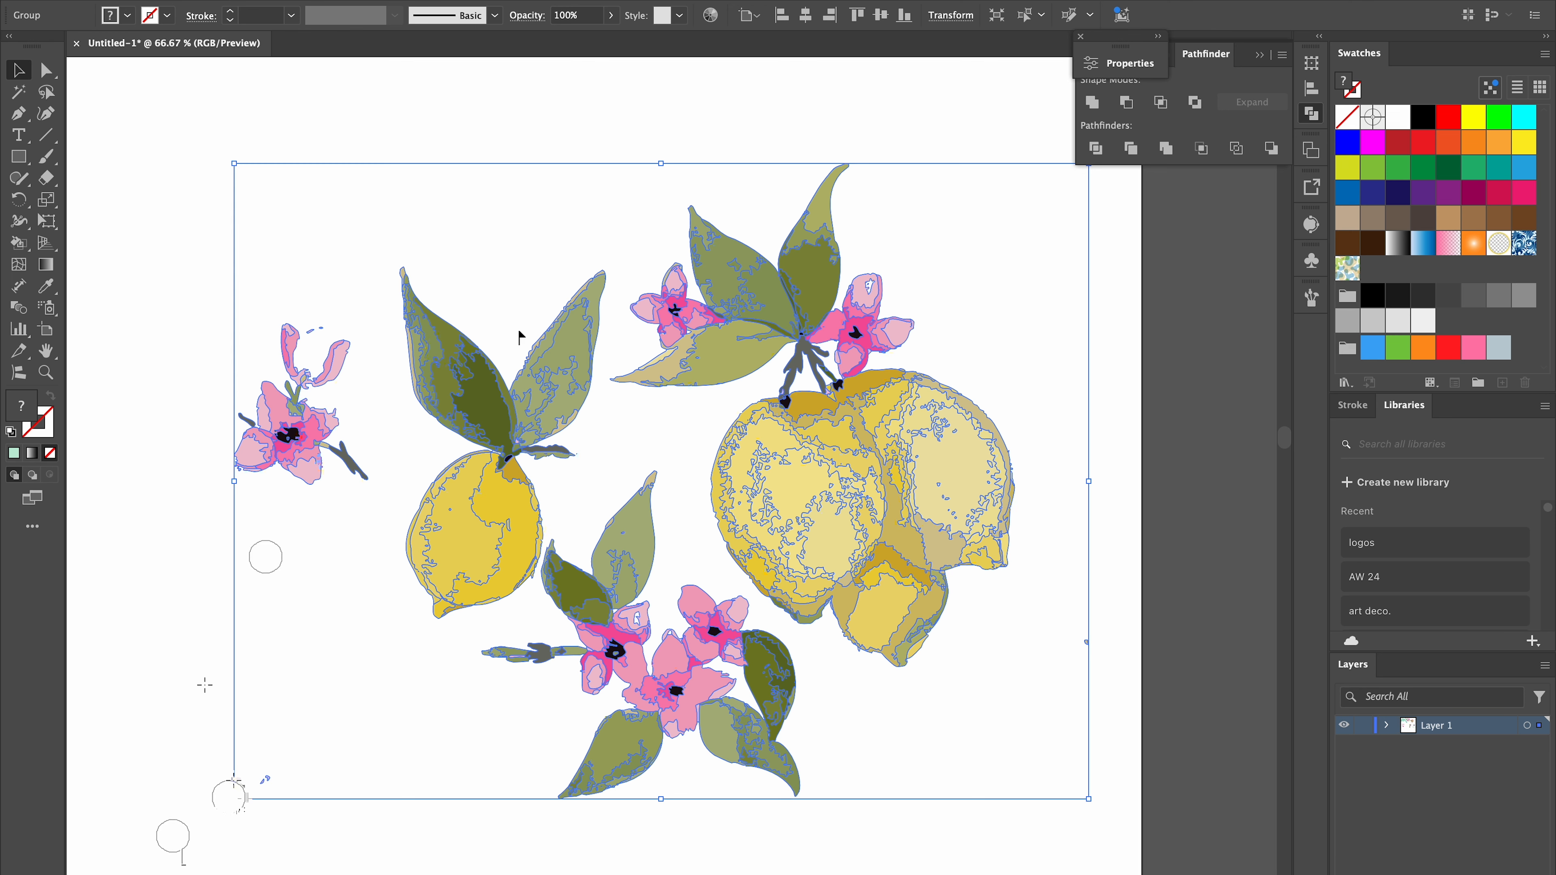
{"action": "key", "text": "shift+e"}
Separate the single lemon with its two leaves from the traced group as an individual object
{"action": "double_click", "coordinate": [1006, 533]}
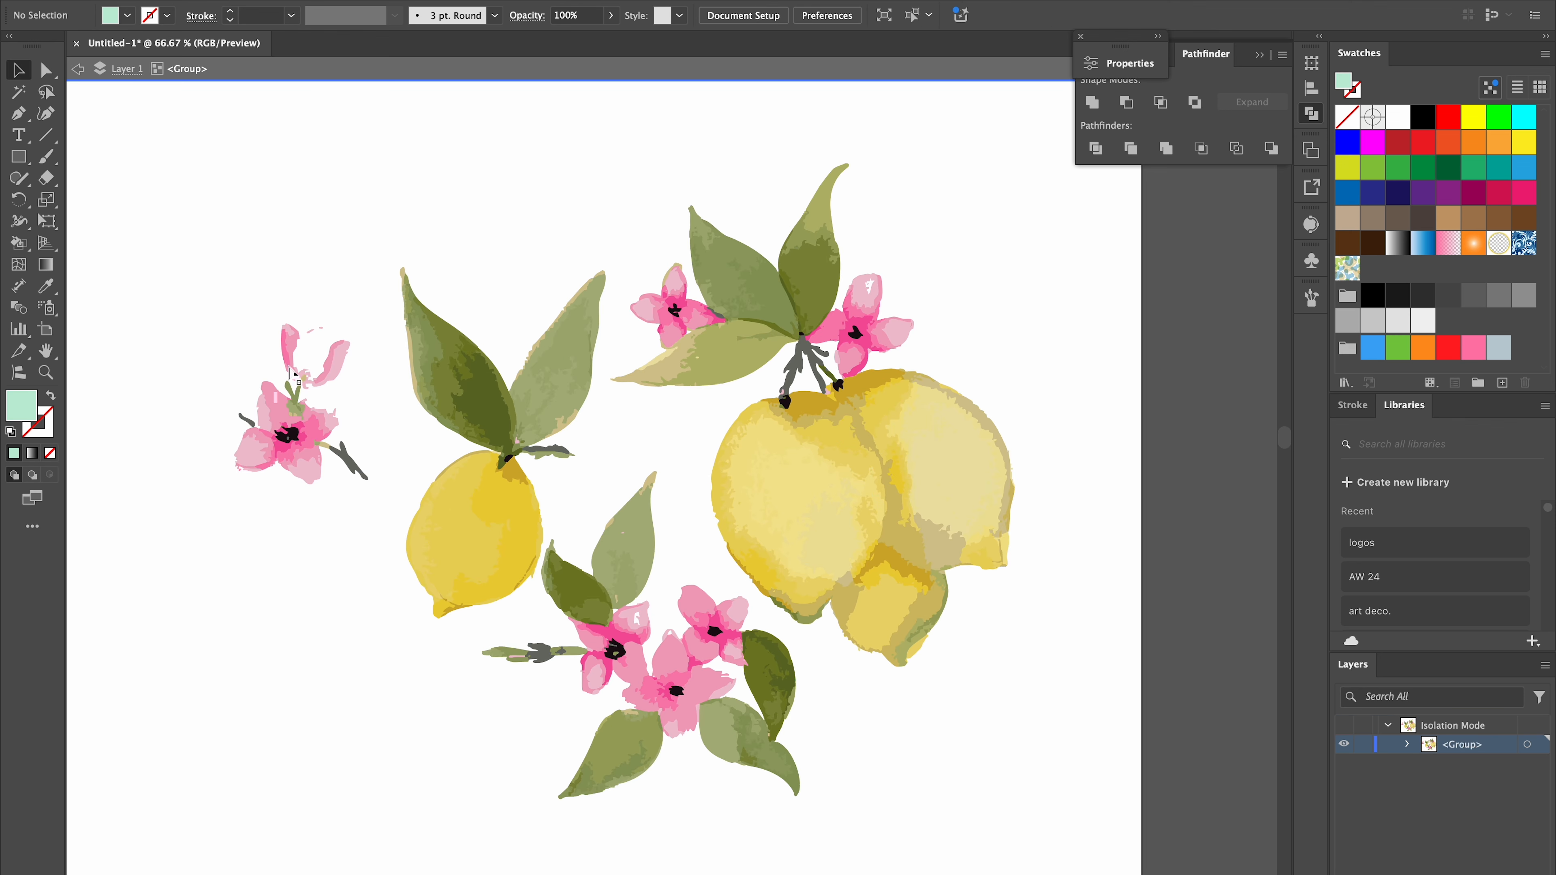
{"action": "left_click_drag", "start_coordinate": [404, 391], "coordinate": [404, 393]}
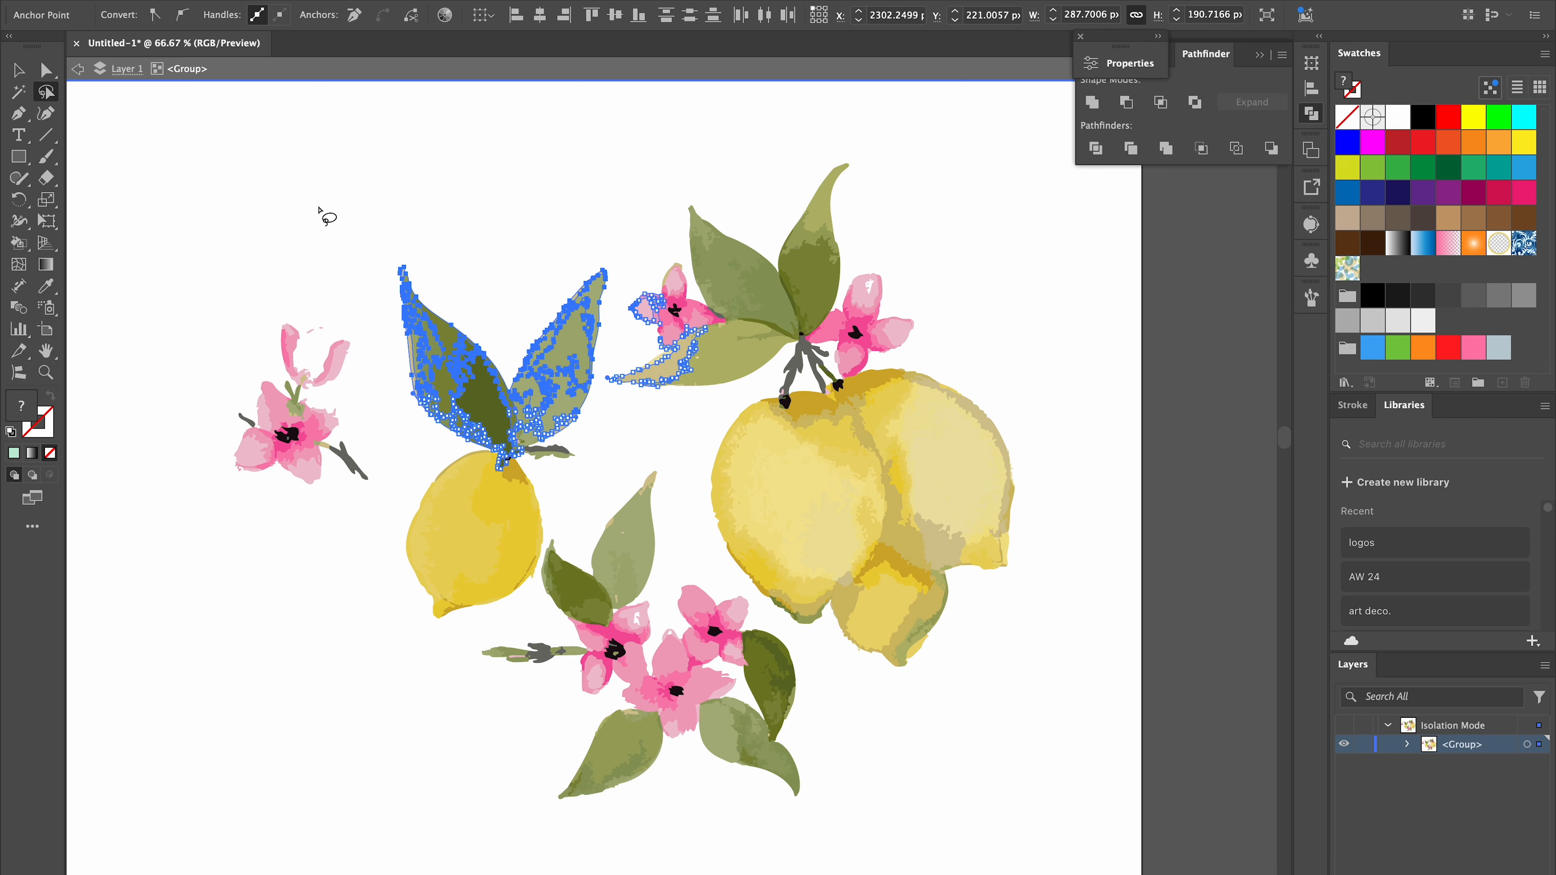
{"action": "key", "text": "Delete"}
{"action": "mouse_move", "coordinate": [483, 204]}
{"action": "left_mouse_down"}
{"action": "mouse_move", "coordinate": [610, 355]}
{"action": "mouse_move", "coordinate": [593, 455]}
{"action": "mouse_move", "coordinate": [570, 509]}
{"action": "left_mouse_up"}
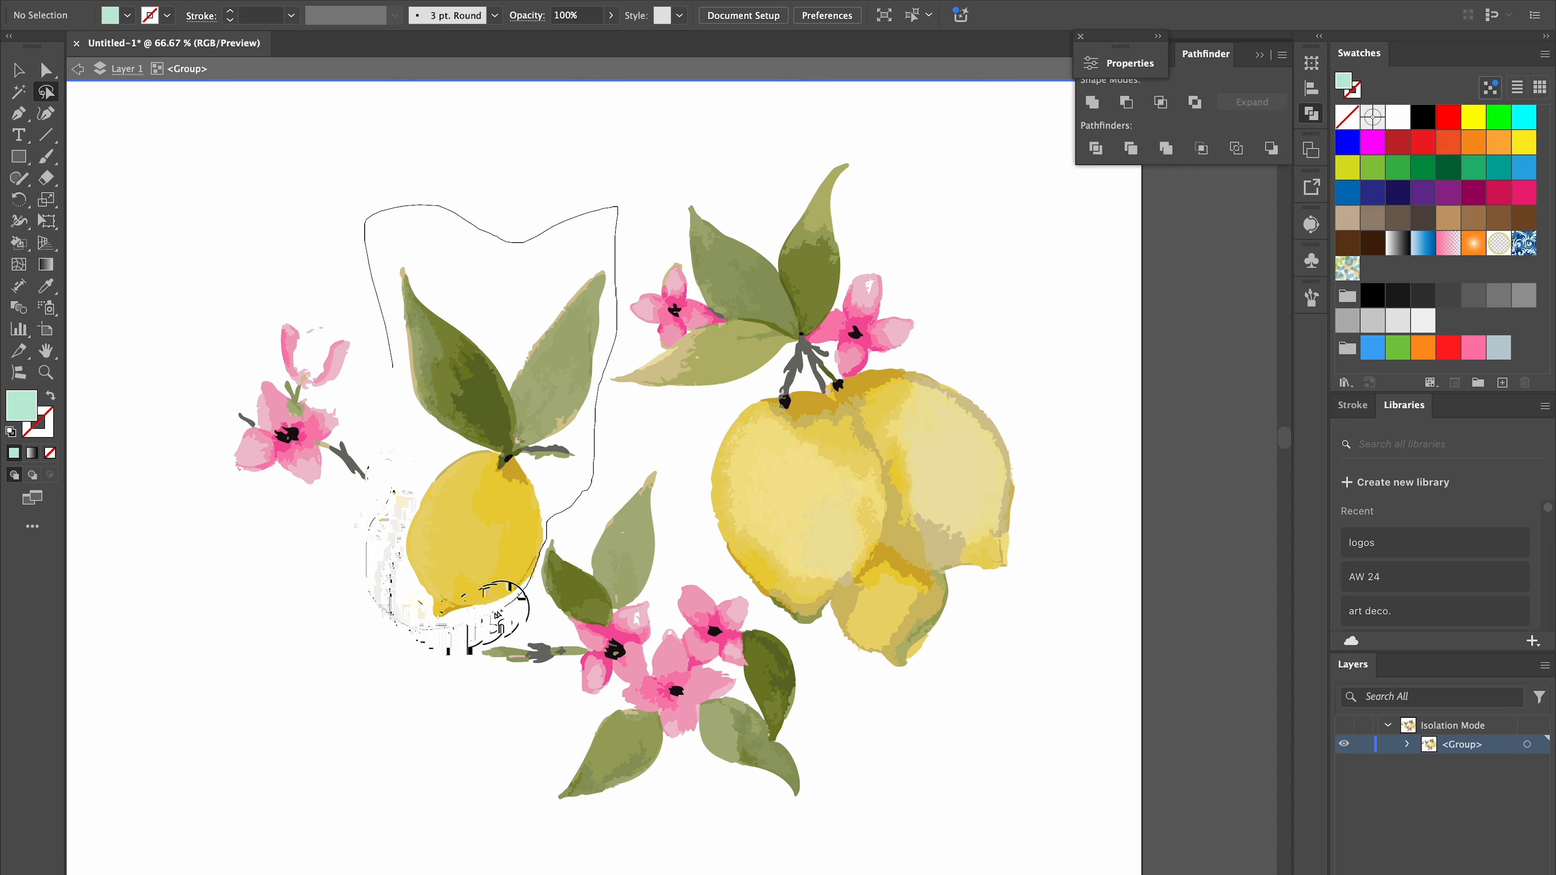
{"action": "left_click_drag", "start_coordinate": [392, 481], "coordinate": [395, 389]}
{"action": "key", "text": "super+g"}
{"action": "key", "text": "super+x"}
{"action": "key", "text": "Escape"}
{"action": "key", "text": "super+v"}
Move the separated single lemon up beside the potted pink flower
{"action": "key", "text": "super+minus"}
{"action": "key", "text": "super+minus"}
{"action": "key", "text": "super+minus"}
{"action": "key", "text": "v"}
{"action": "left_click_drag", "start_coordinate": [666, 504], "coordinate": [487, 356]}
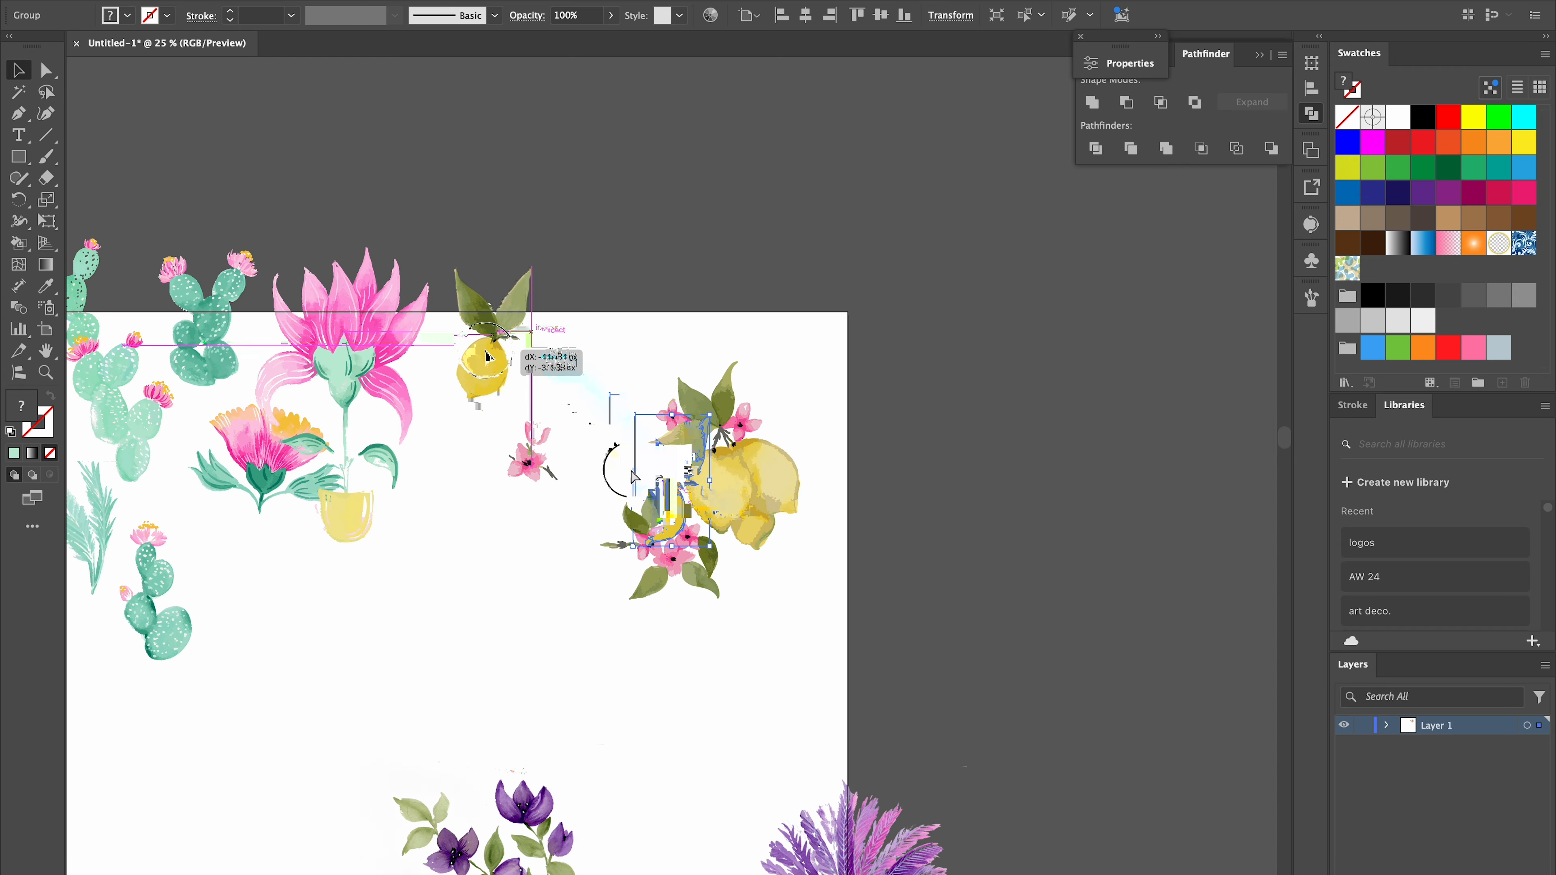
Separate the small pink blossom with its bud from the traced lemon group as an individual object
{"action": "double_click", "coordinate": [736, 479]}
{"action": "key", "text": "super+plus"}
{"action": "key", "text": "super+plus"}
{"action": "key", "text": "super+plus"}
{"action": "key", "text": "super+plus"}
{"action": "scroll", "coordinate": [736, 480], "scroll_direction": "left", "scroll_amount": 6}
{"action": "key", "text": "q"}
{"action": "left_click_drag", "start_coordinate": [412, 431], "coordinate": [414, 436]}
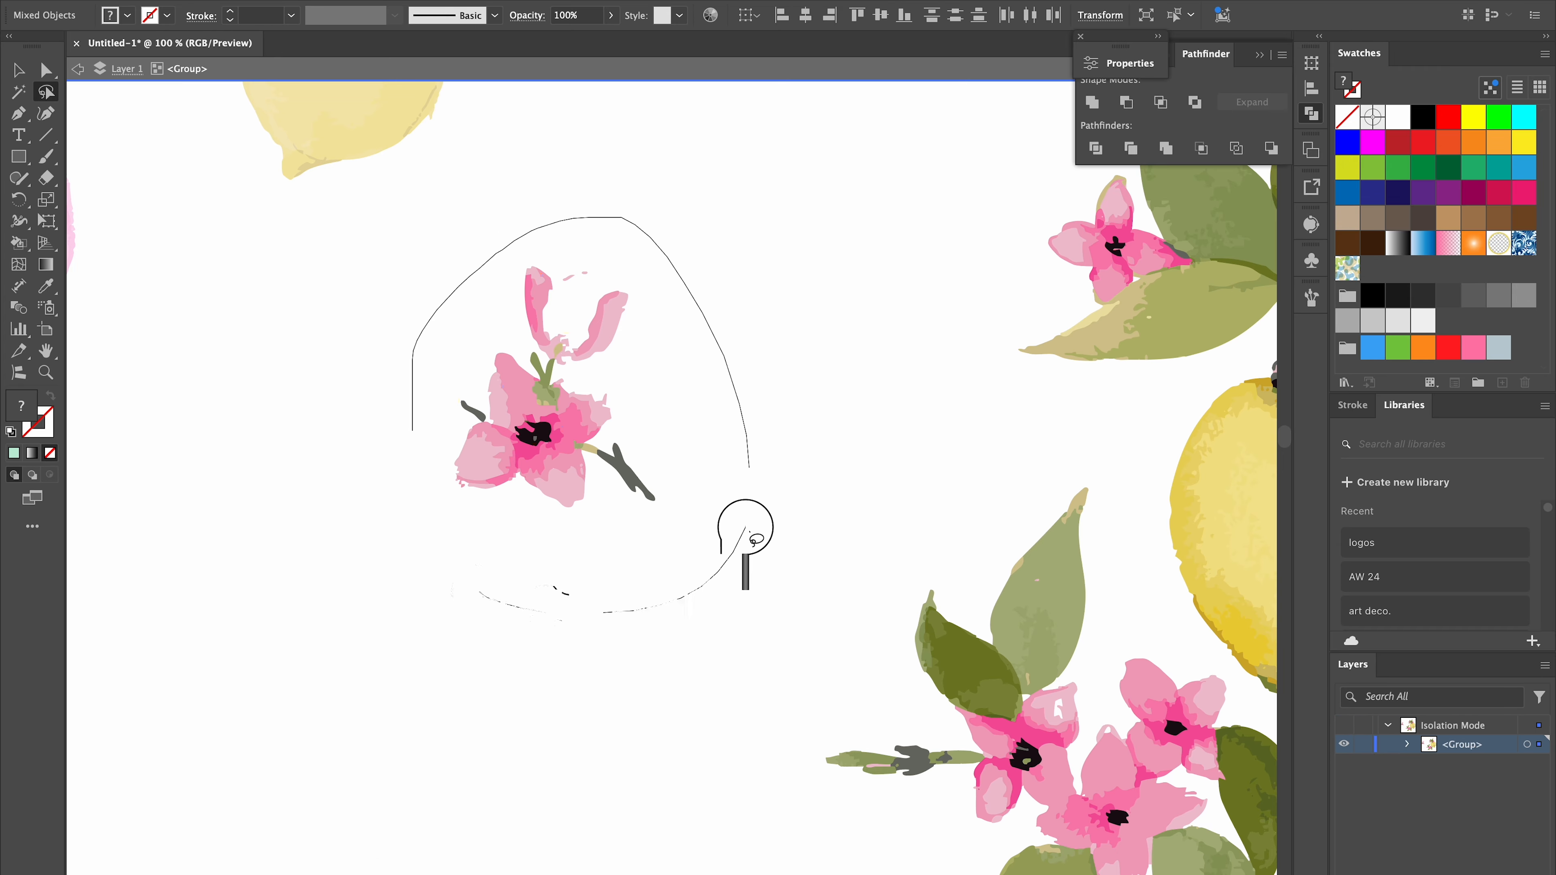
{"action": "left_click_drag", "start_coordinate": [748, 532], "coordinate": [482, 601]}
{"action": "key", "text": "super+x"}
{"action": "key", "text": "Escape"}
{"action": "key", "text": "super+v"}
{"action": "key", "text": "v"}
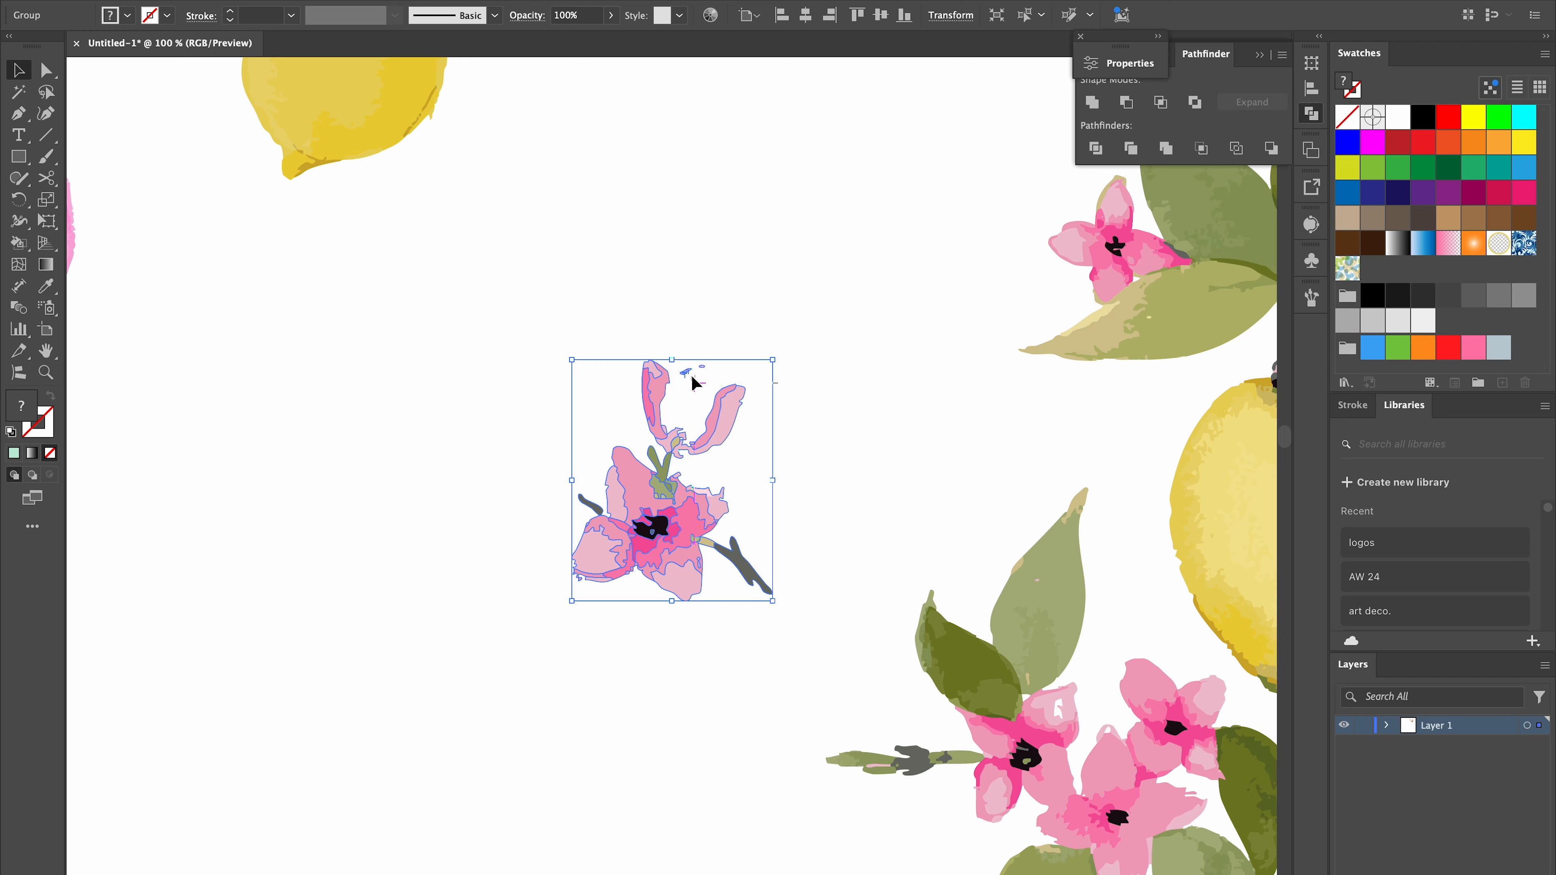
Draw a closed petal outline with the Paintbrush in the gap between the bud's two petals inside the blossom group
{"action": "double_click", "coordinate": [656, 385]}
{"action": "left_click", "coordinate": [644, 520]}
{"action": "key", "text": "super+plus"}
{"action": "key", "text": "super+plus"}
{"action": "key", "text": "super+plus"}
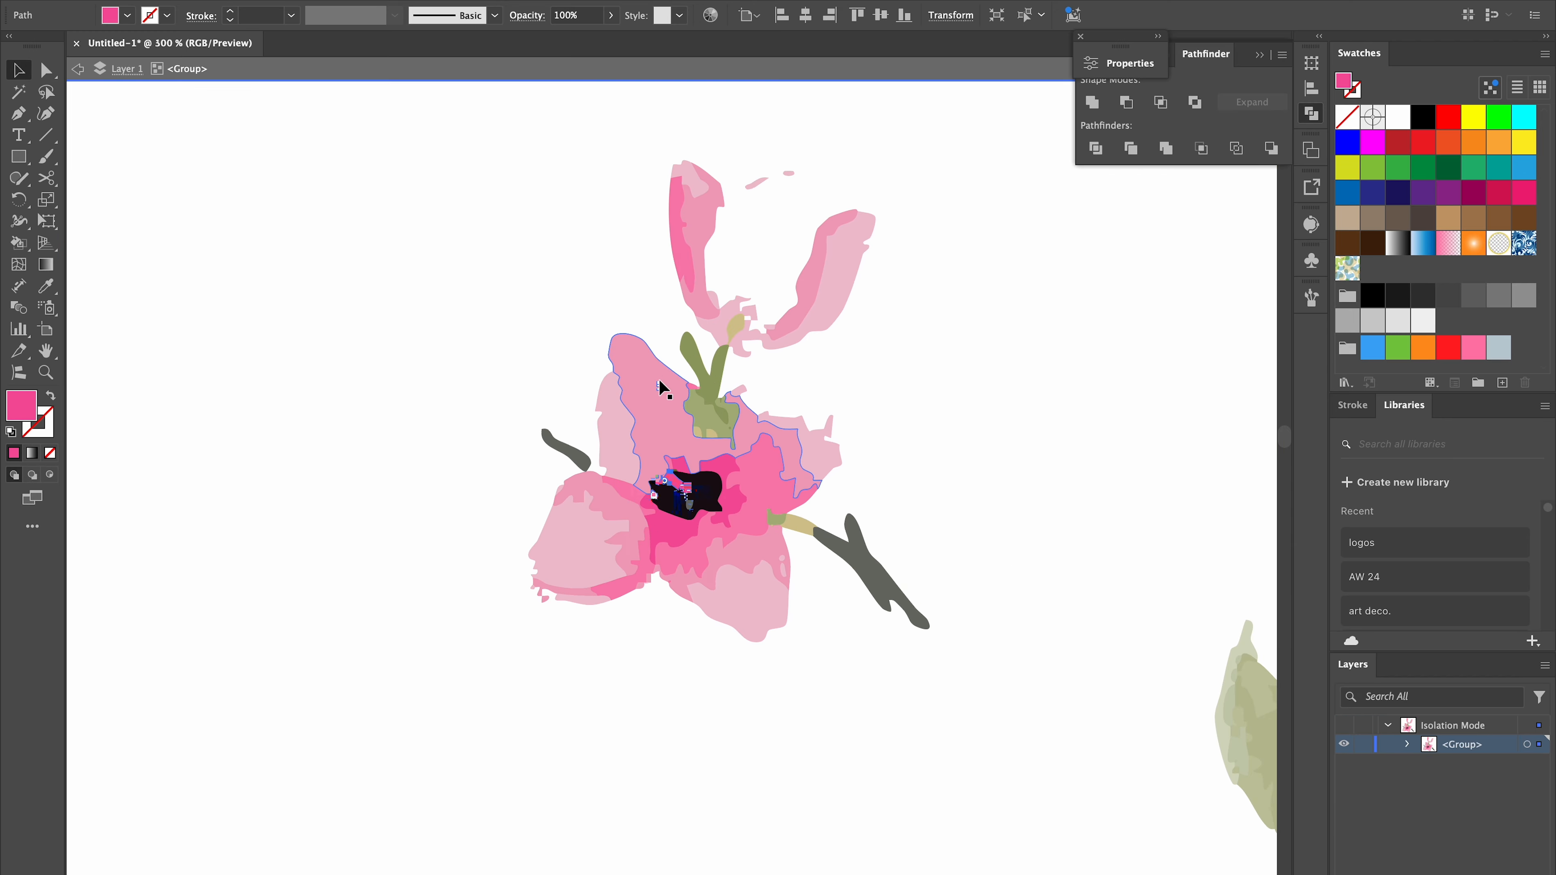
{"action": "scroll", "coordinate": [659, 378], "scroll_direction": "up", "scroll_amount": 5}
{"action": "key", "text": "b"}
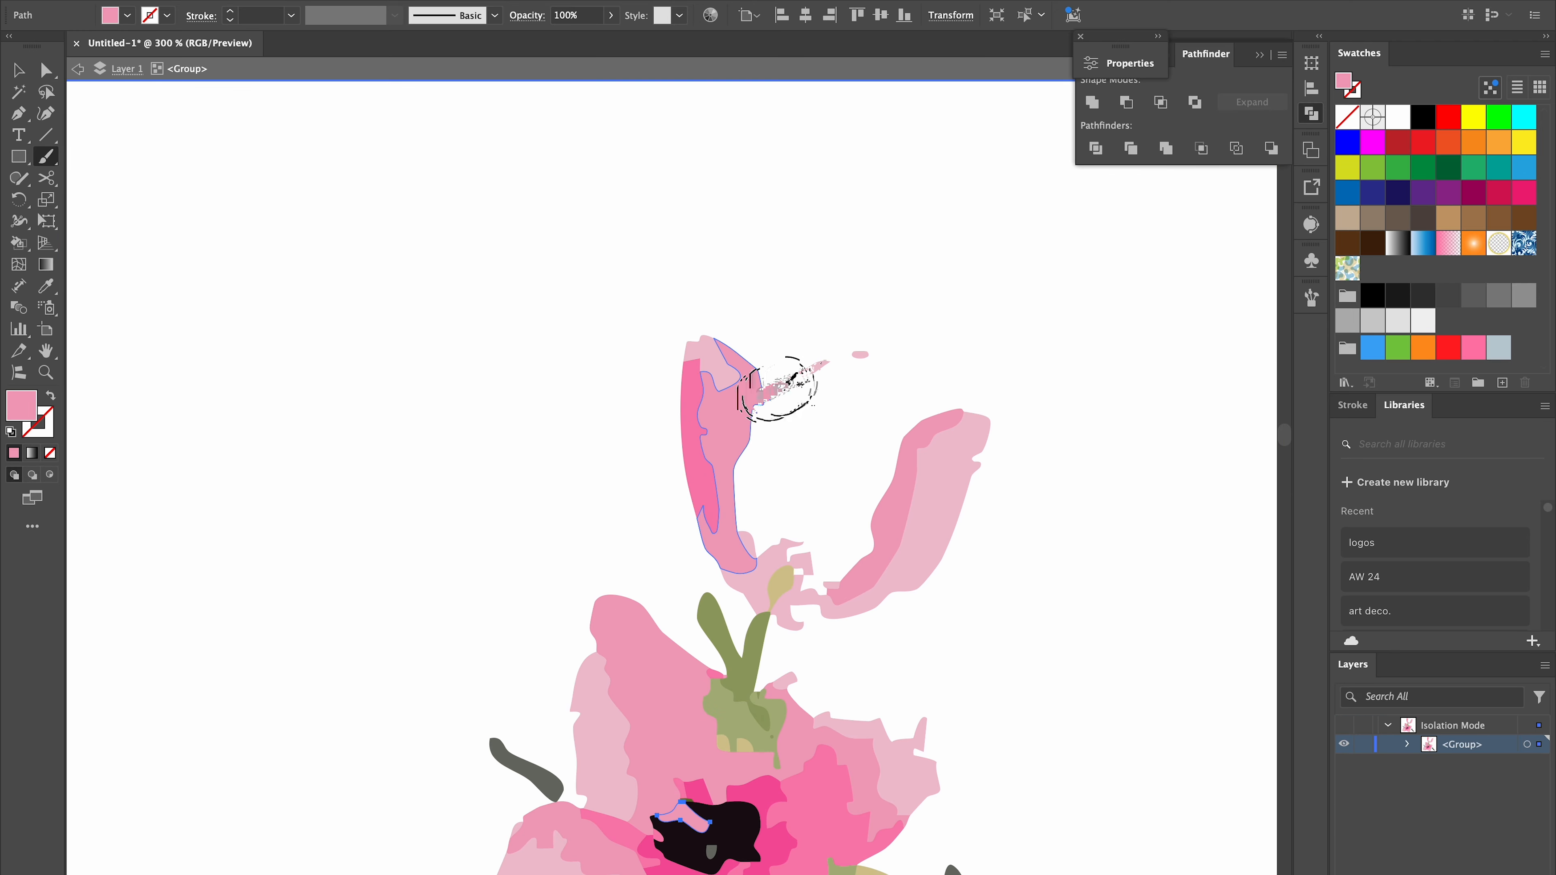
{"action": "mouse_move", "coordinate": [777, 387]}
{"action": "left_mouse_down"}
{"action": "mouse_move", "coordinate": [883, 377]}
{"action": "mouse_move", "coordinate": [901, 475]}
{"action": "left_mouse_up"}
{"action": "mouse_move", "coordinate": [823, 590]}
{"action": "left_mouse_down"}
{"action": "mouse_move", "coordinate": [739, 524]}
{"action": "mouse_move", "coordinate": [773, 402]}
{"action": "left_mouse_up"}
Fill the drawn petal with the bud's pink and no stroke, enlarge it slightly and send it behind the other petals
{"action": "key", "text": "k"}
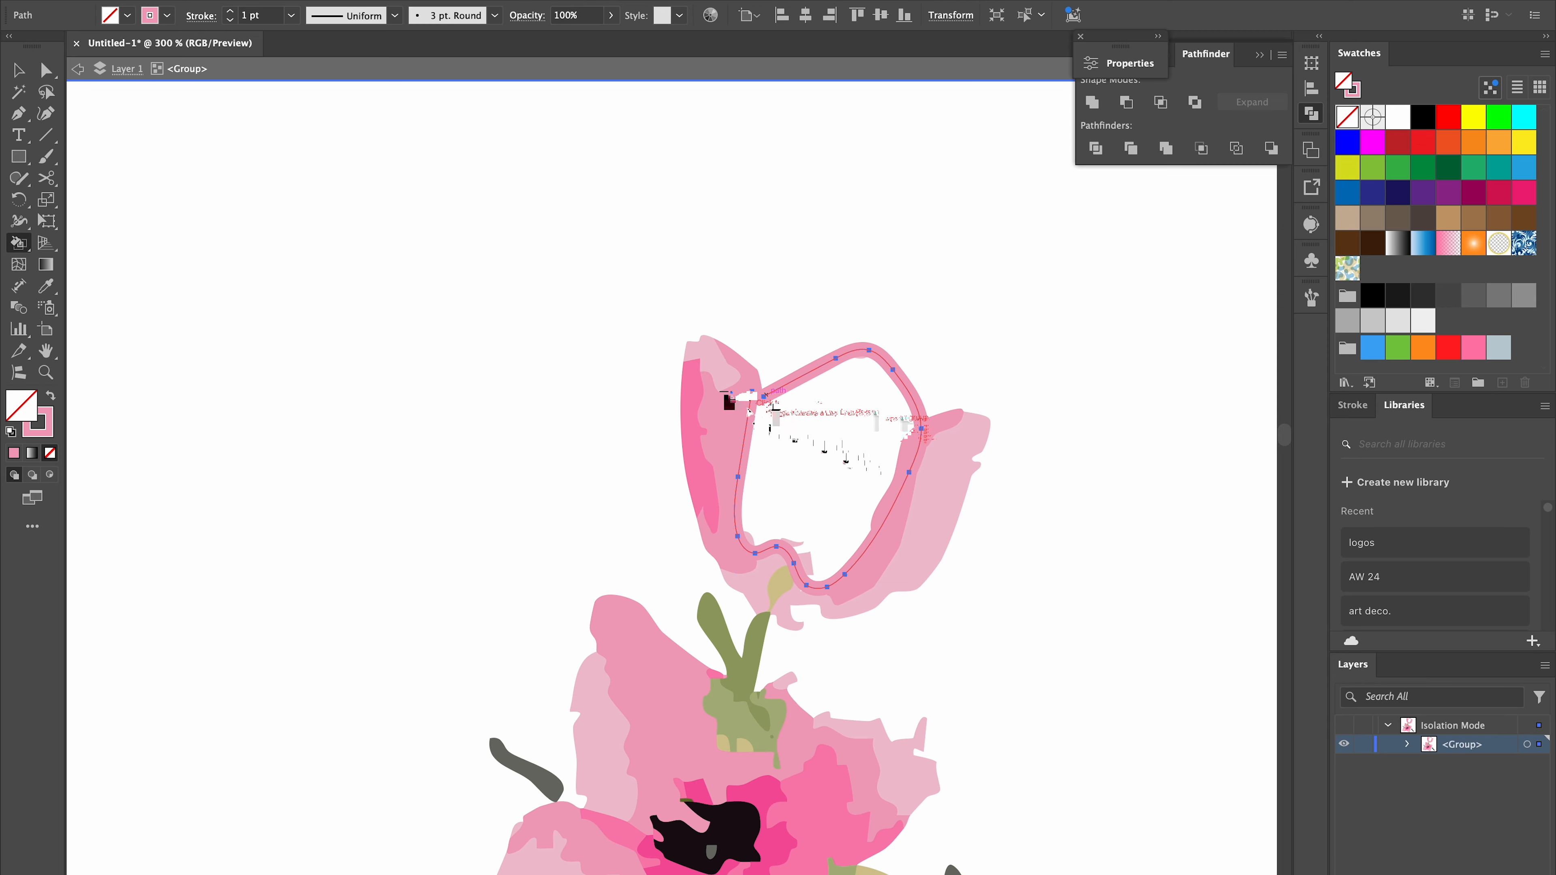
{"action": "key", "text": "i"}
{"action": "left_click", "coordinate": [795, 423]}
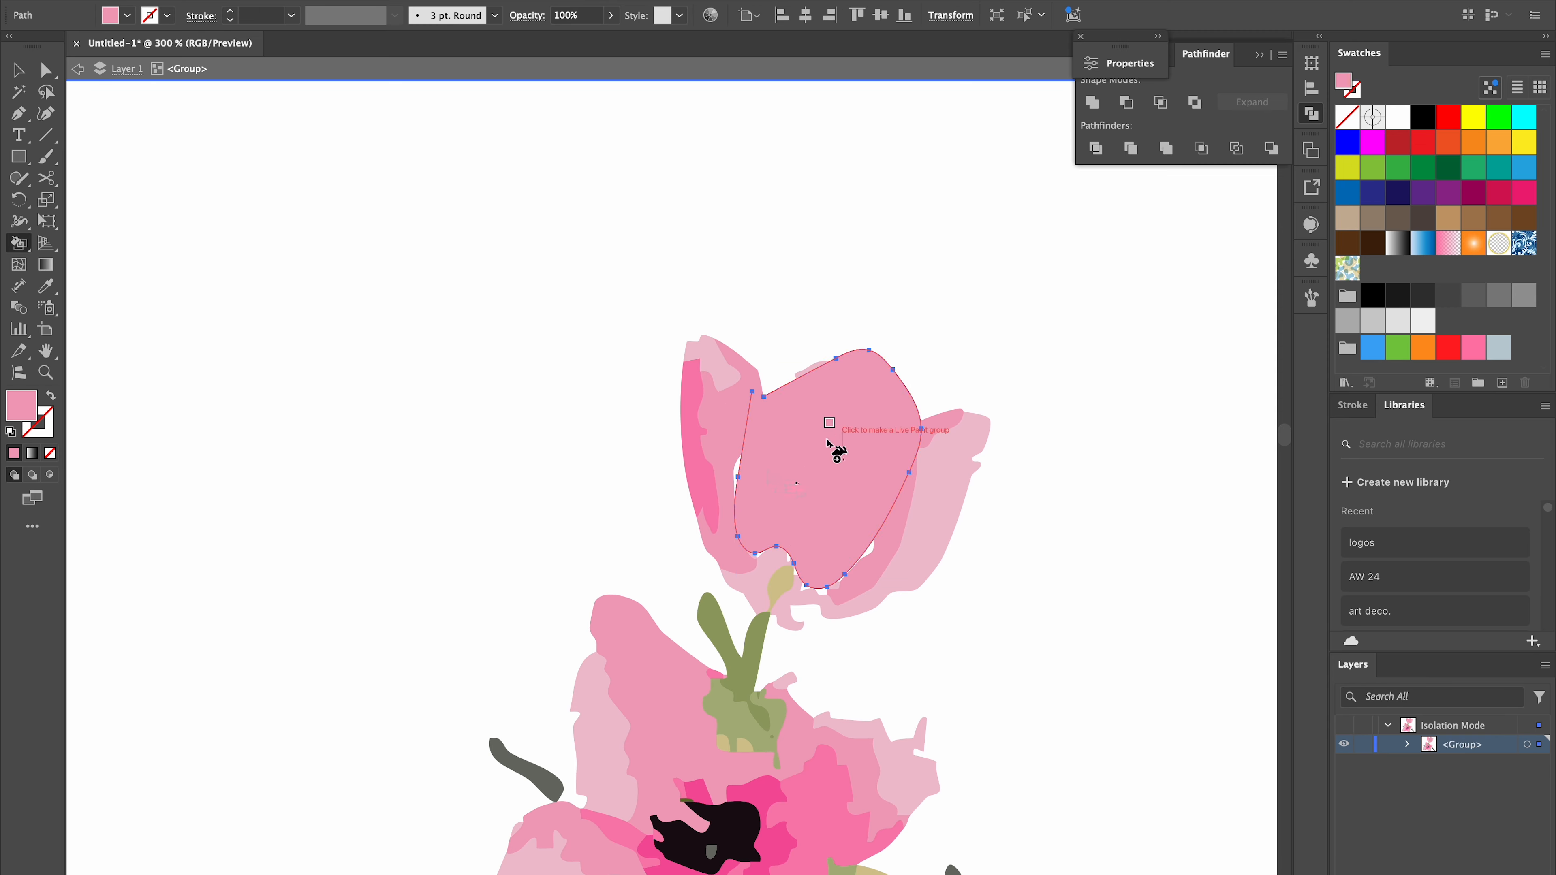
{"action": "key", "text": "v"}
{"action": "left_click_drag", "start_coordinate": [734, 349], "coordinate": [725, 335]}
{"action": "left_click_drag", "start_coordinate": [818, 457], "coordinate": [822, 463]}
{"action": "key", "text": "shift+super+bracketleft"}
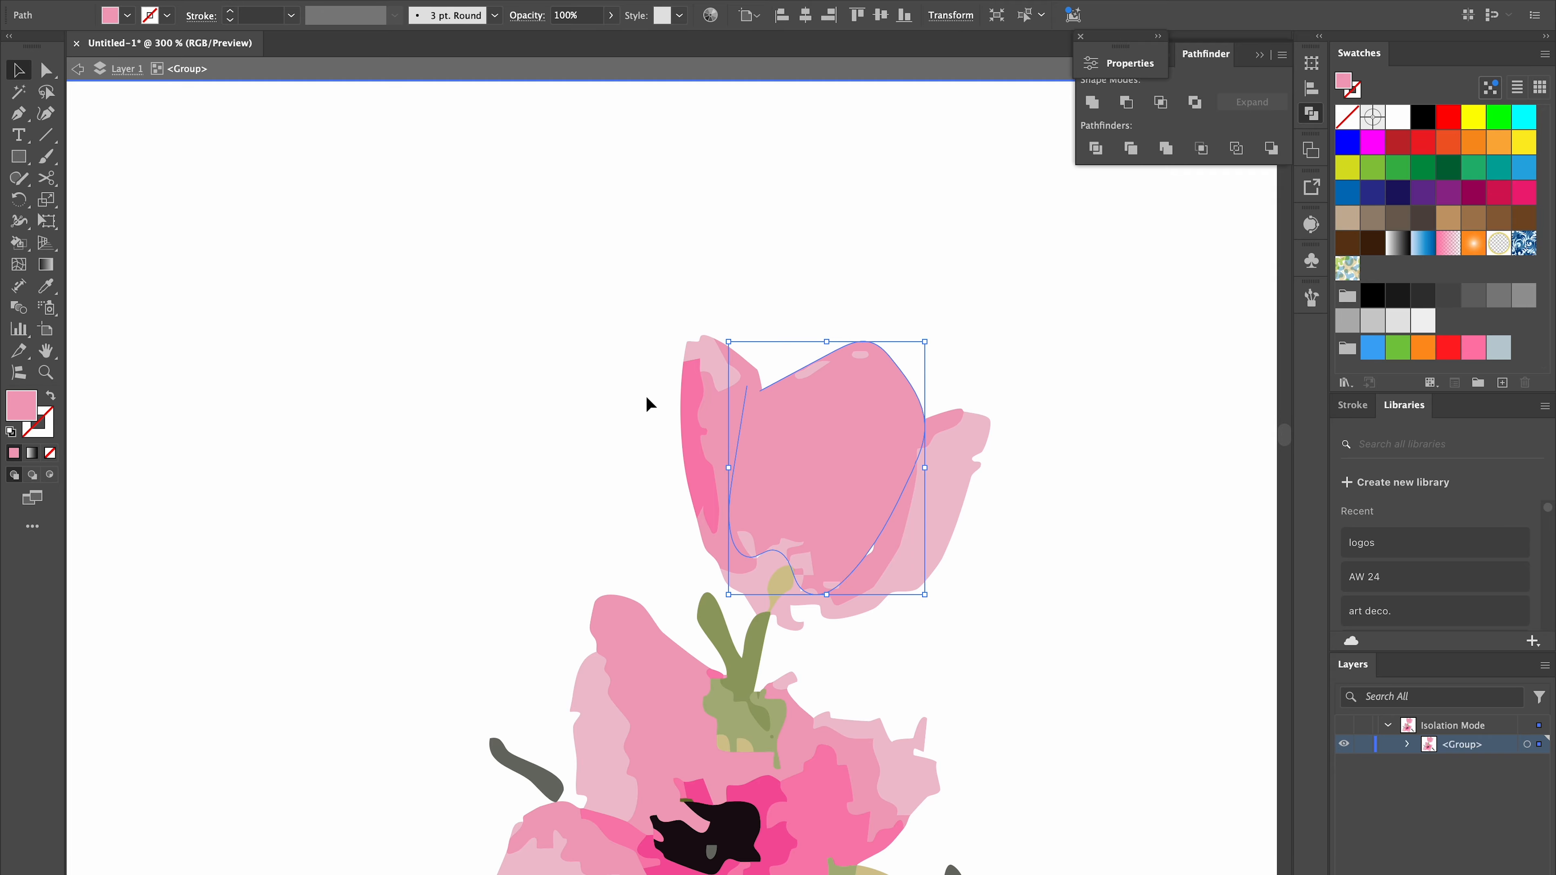
{"action": "double_click", "coordinate": [646, 398]}
Move the pink blossom with its bud beneath the separated single lemon
{"action": "key", "text": "super+minus"}
{"action": "key", "text": "super+minus"}
{"action": "key", "text": "super+minus"}
{"action": "key", "text": "super+minus"}
{"action": "left_click_drag", "start_coordinate": [671, 508], "coordinate": [432, 435]}
Separate the lemon cluster with its blossoms and leaves from the traced group and move it away from the pink blossom branch
{"action": "scroll", "coordinate": [433, 436], "scroll_direction": "right", "scroll_amount": 5}
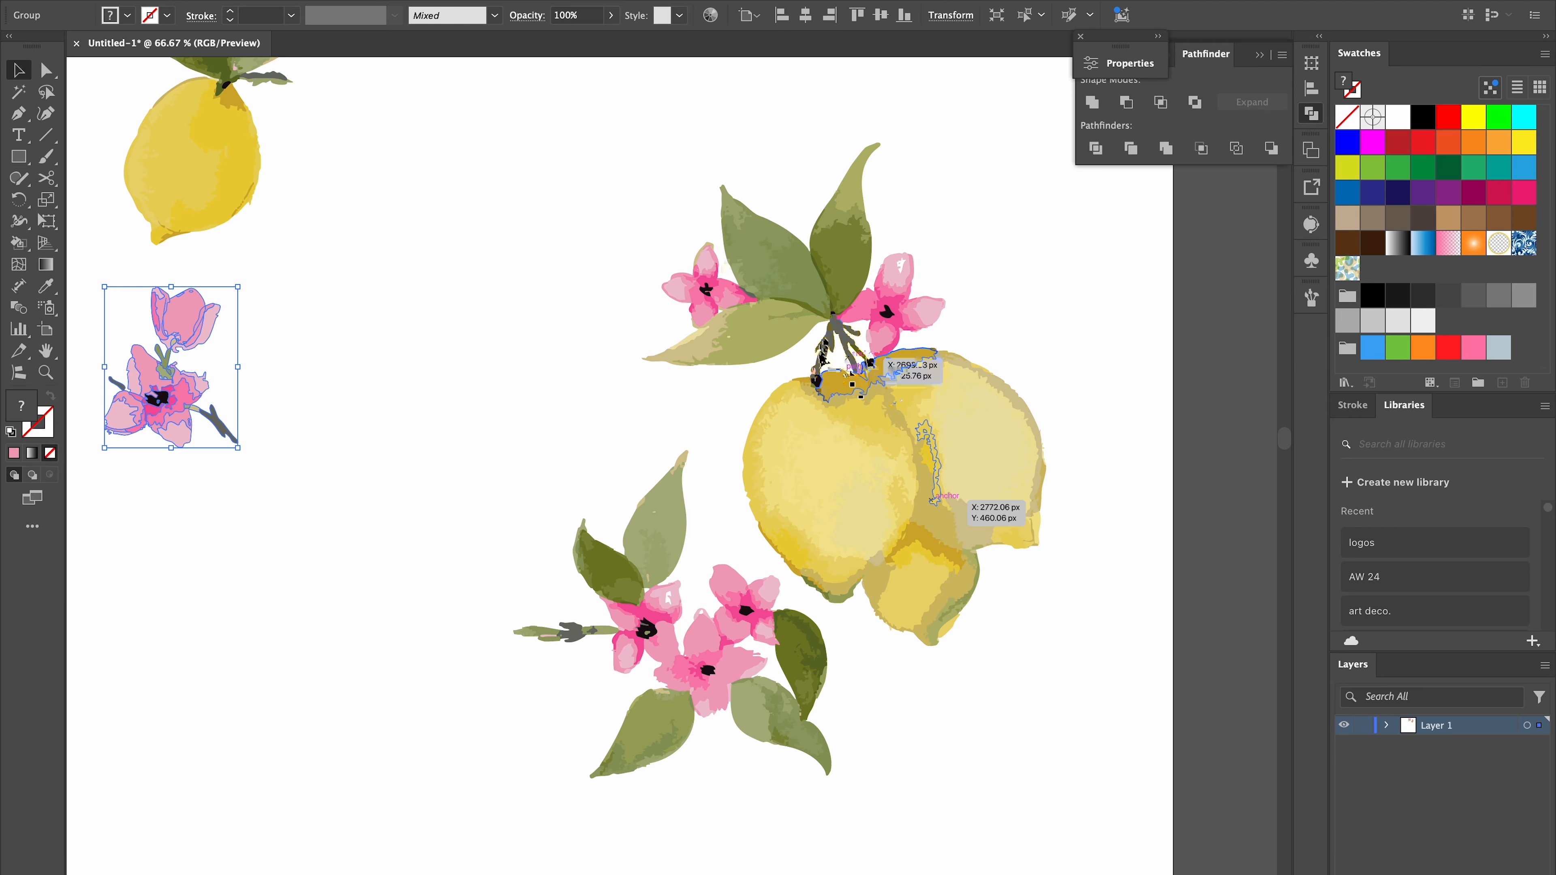
{"action": "double_click", "coordinate": [843, 372]}
{"action": "mouse_move", "coordinate": [786, 378]}
{"action": "left_mouse_down"}
{"action": "mouse_move", "coordinate": [1052, 556]}
{"action": "mouse_move", "coordinate": [786, 377]}
{"action": "left_mouse_up"}
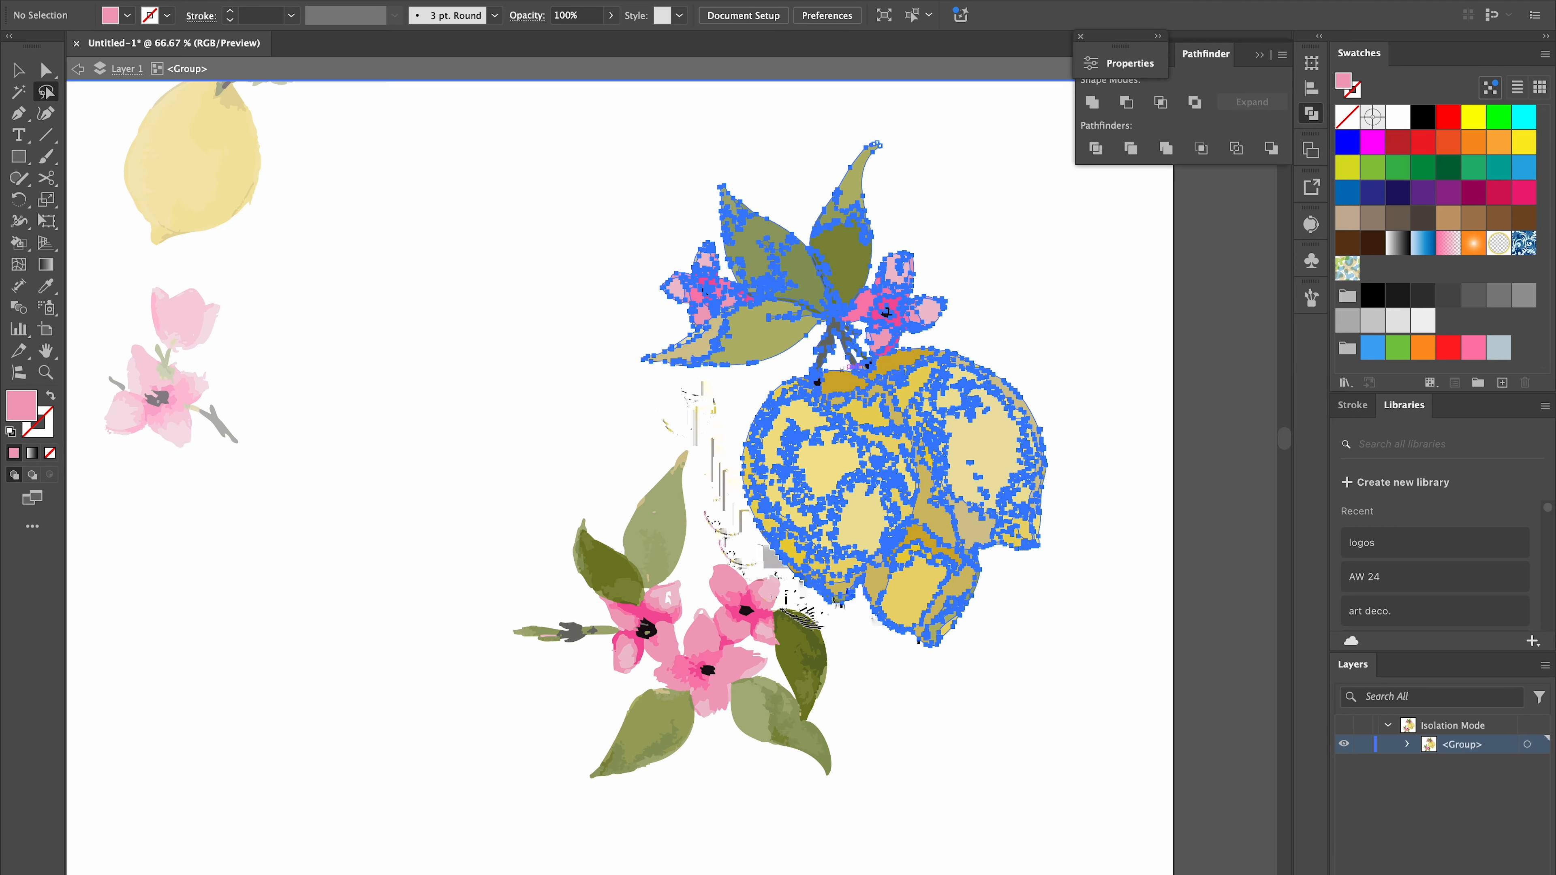
{"action": "key", "text": "Delete"}
{"action": "key", "text": "Escape"}
{"action": "key", "text": "super+v"}
{"action": "key", "text": "v"}
{"action": "left_click_drag", "start_coordinate": [689, 556], "coordinate": [507, 343]}
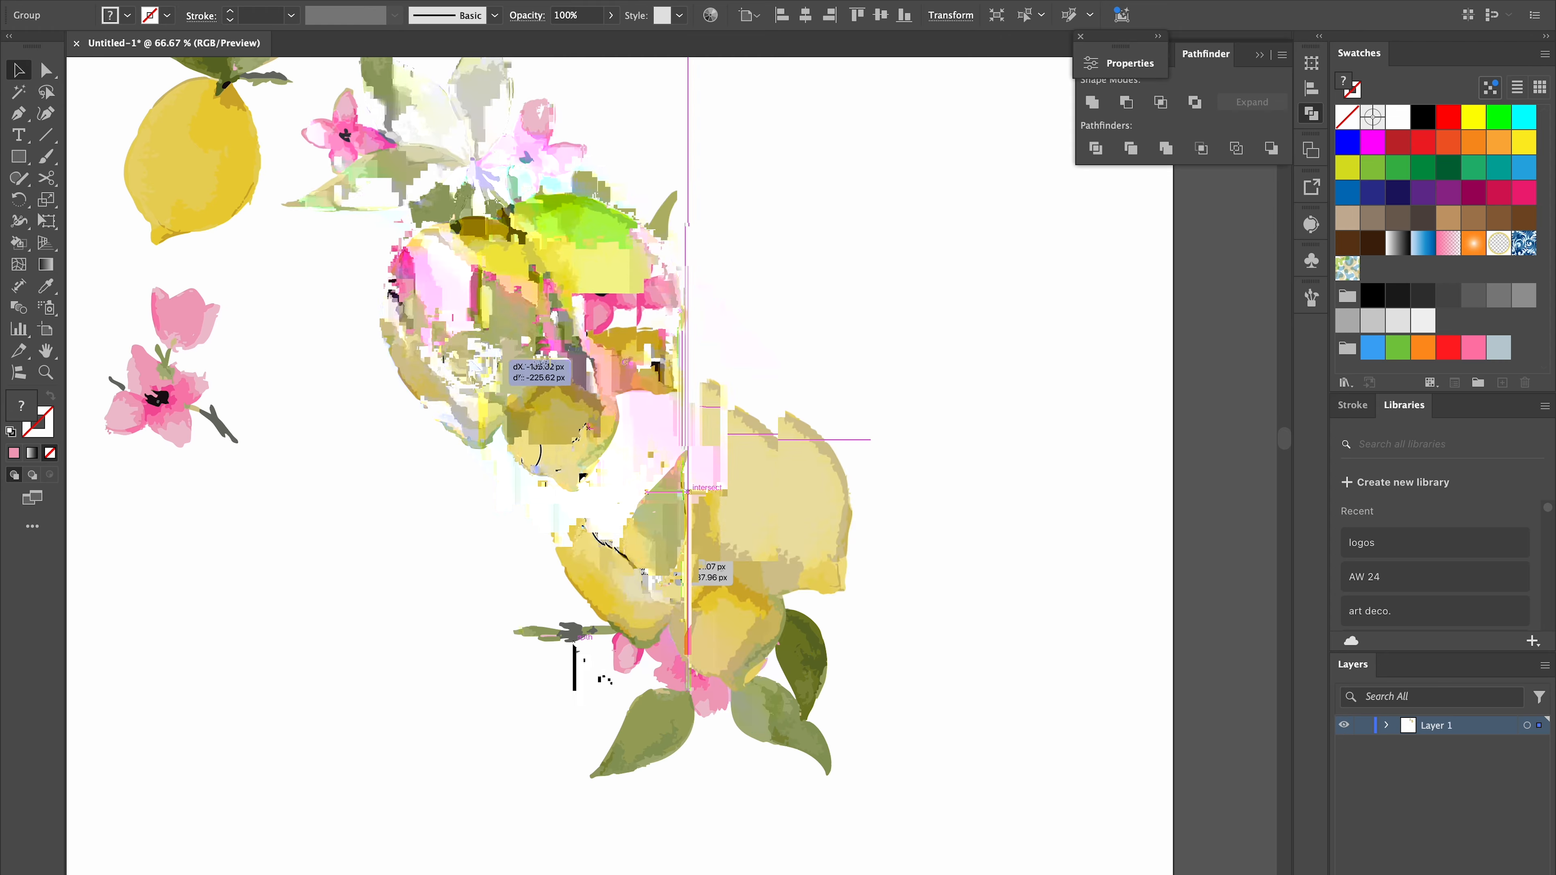
{"action": "left_click_drag", "start_coordinate": [673, 630], "coordinate": [958, 538]}
Image Trace the purple floral scan with the custom multi watercolor preset and expand the result
{"action": "key", "text": "super+minus"}
{"action": "key", "text": "super+minus"}
{"action": "key", "text": "super+minus"}
{"action": "key", "text": "super+minus"}
{"action": "scroll", "coordinate": [642, 659], "scroll_direction": "left", "scroll_amount": 5}
{"action": "scroll", "coordinate": [642, 658], "scroll_direction": "down", "scroll_amount": 5}
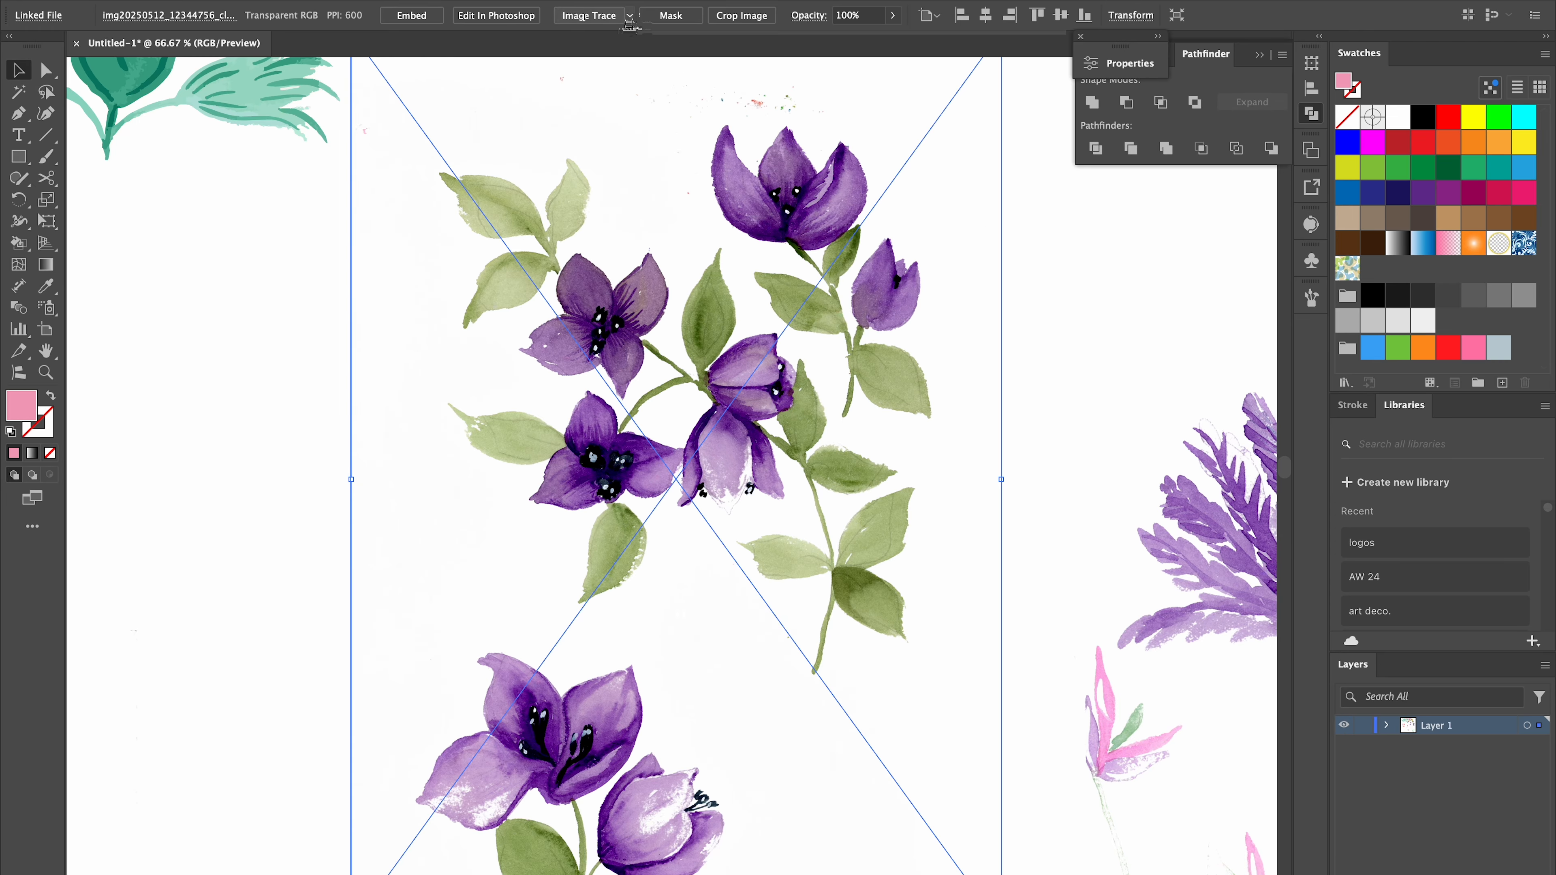
{"action": "left_click", "coordinate": [629, 15]}
{"action": "scroll", "coordinate": [654, 294], "scroll_direction": "down", "scroll_amount": 3}
{"action": "left_click", "coordinate": [655, 344]}
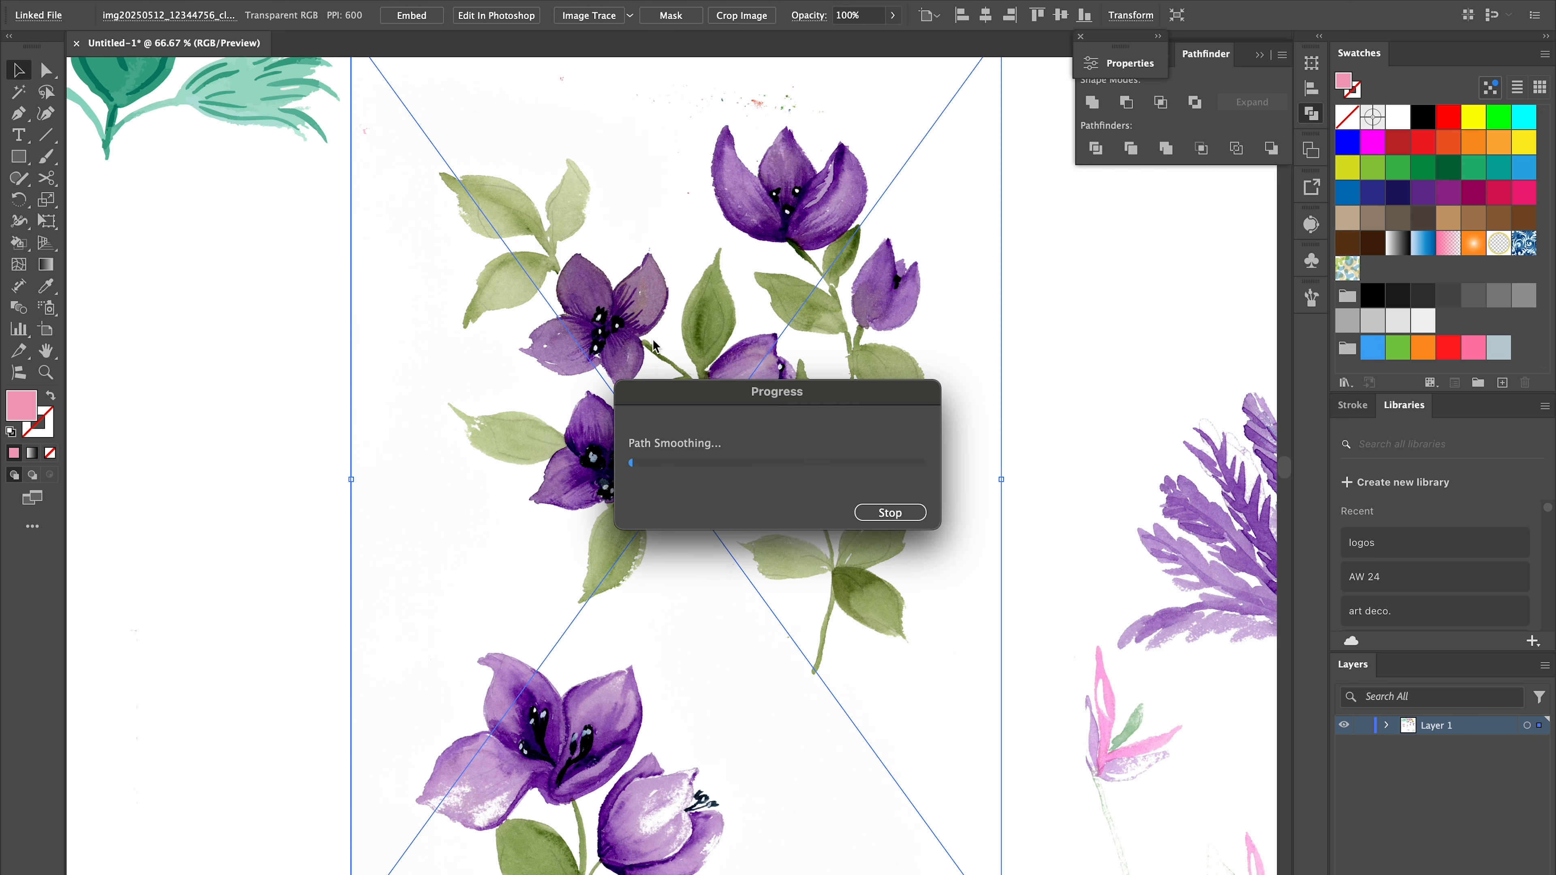
{"action": "key", "text": "ctrl+minus"}
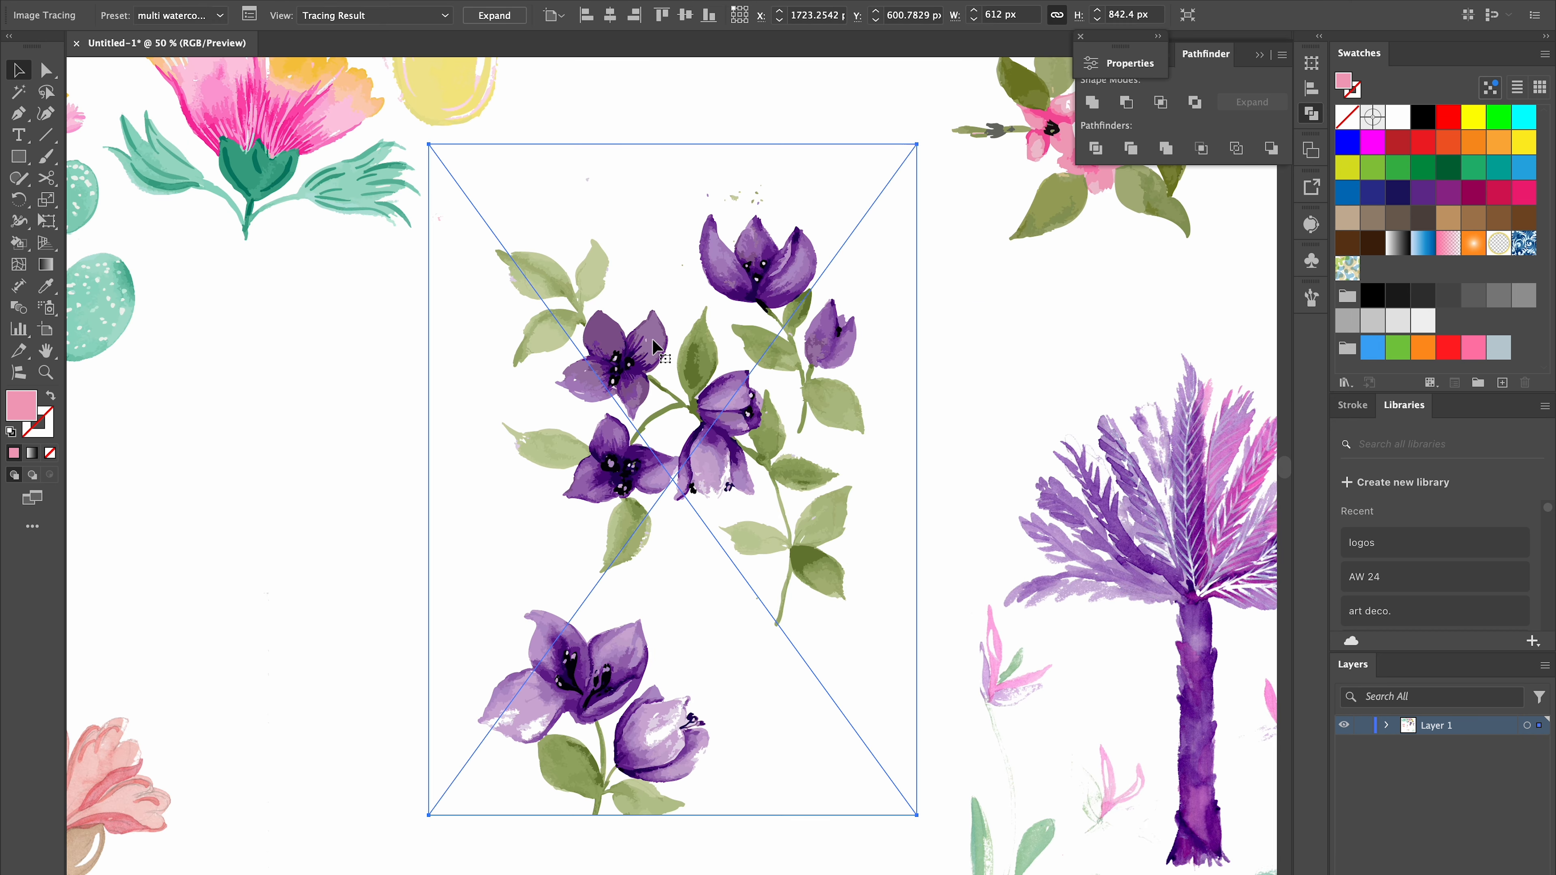
{"action": "left_click", "coordinate": [494, 16]}
Separate the upper purple flower stem with its bud and leaves from the traced group and move it up above the rest
{"action": "double_click", "coordinate": [553, 287]}
{"action": "key", "text": "q"}
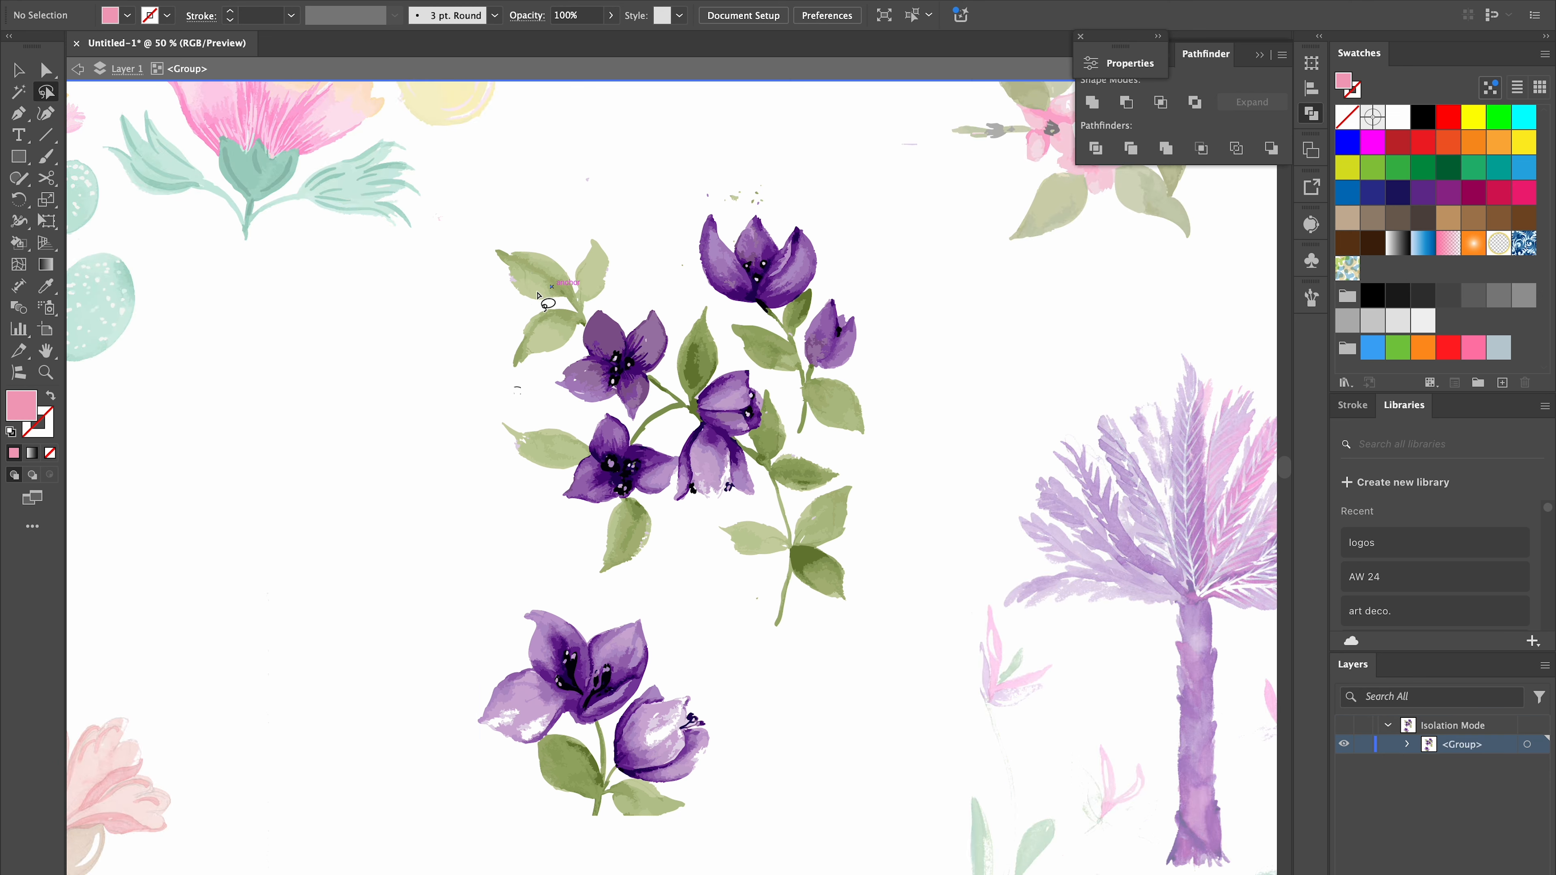
{"action": "scroll", "coordinate": [702, 158], "scroll_direction": "up", "scroll_amount": 3}
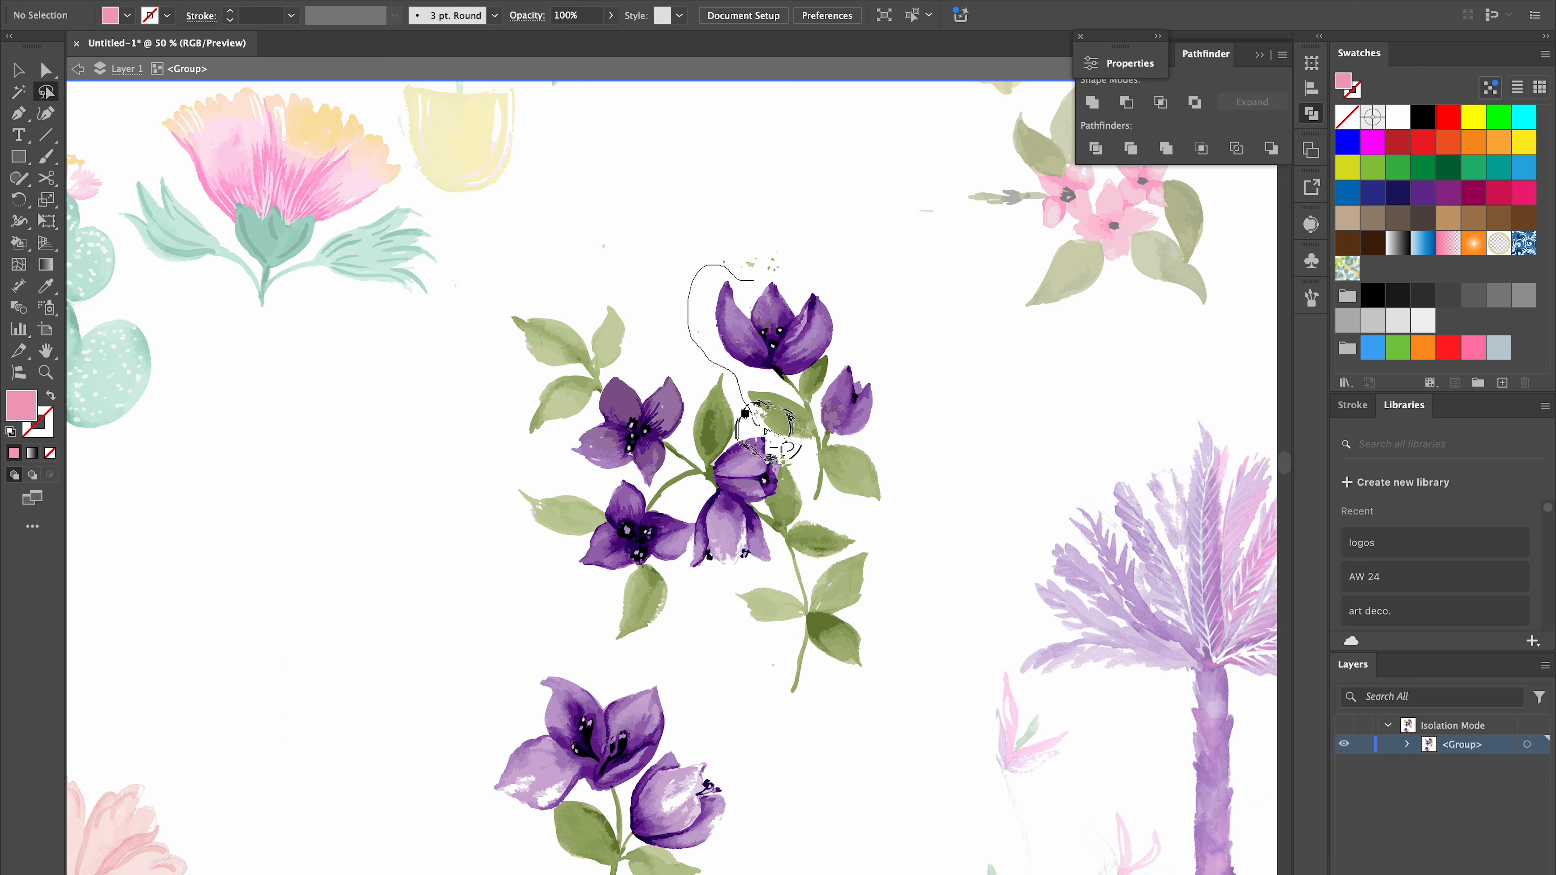
{"action": "left_click_drag", "start_coordinate": [796, 283], "coordinate": [796, 282]}
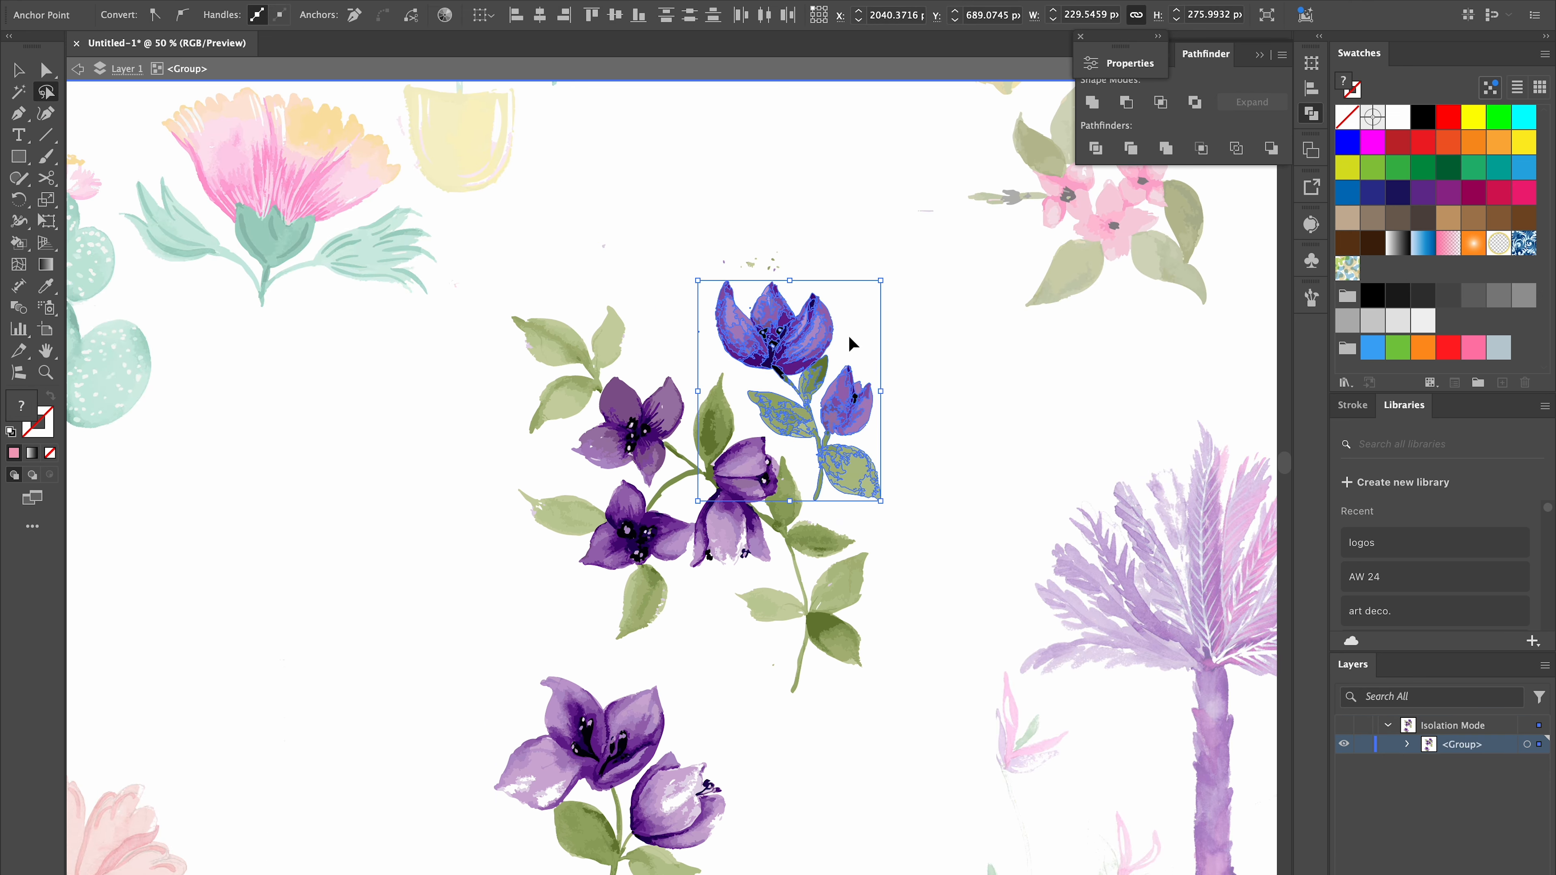
{"action": "key", "text": "super+x"}
{"action": "key", "text": "Escape"}
{"action": "key", "text": "super+v"}
{"action": "key", "text": "v"}
{"action": "left_click_drag", "start_coordinate": [681, 403], "coordinate": [659, 112]}
Erase the stray specks around the remaining traced purple flowers
{"action": "left_click", "coordinate": [776, 267]}
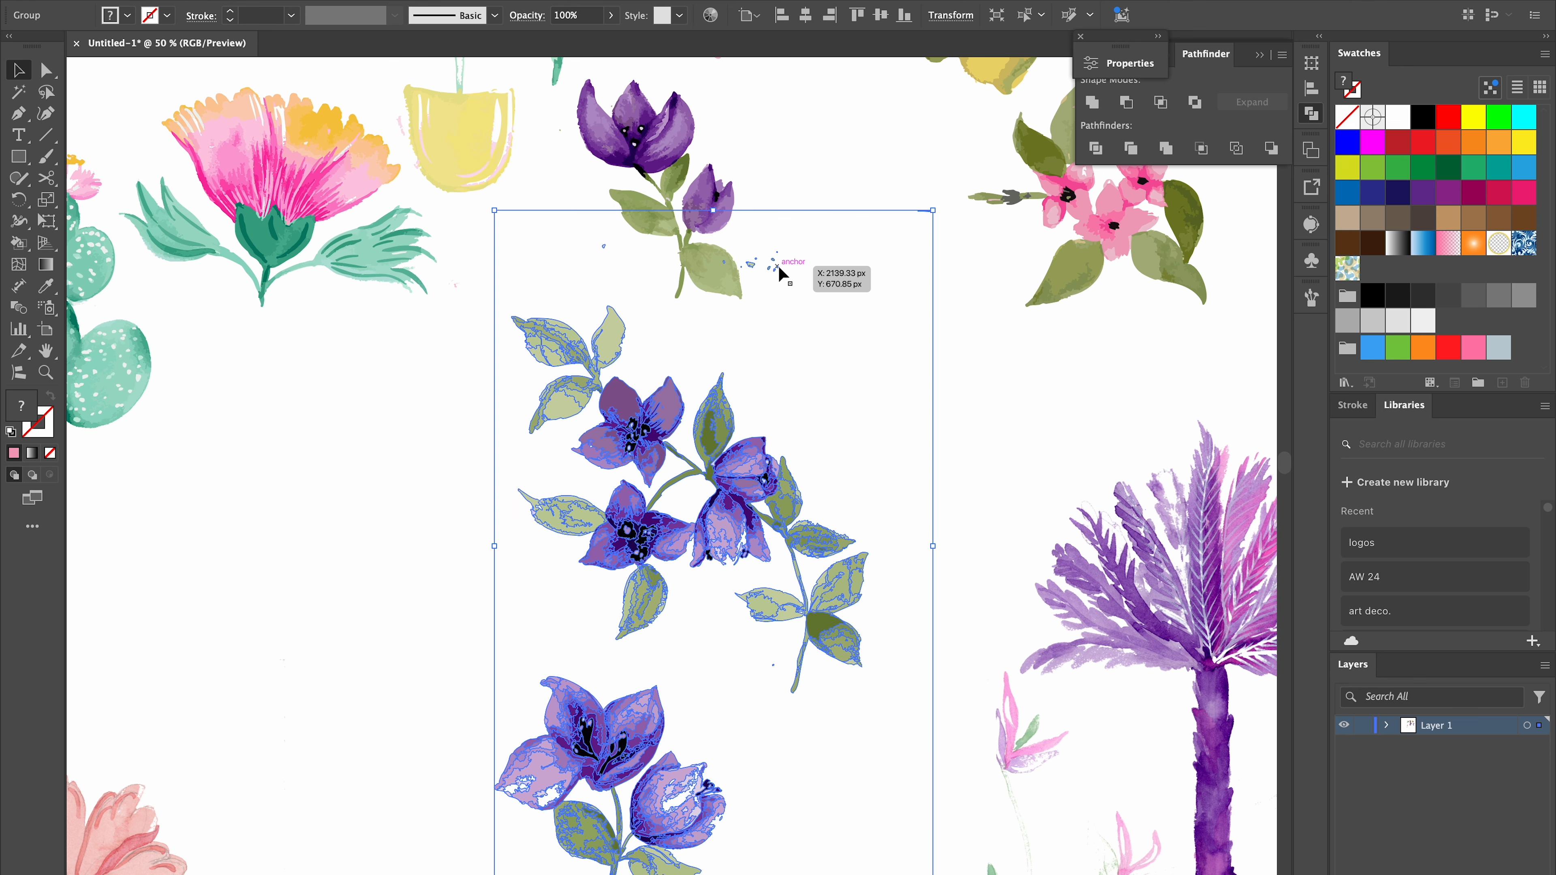
{"action": "key", "text": "shift+e"}
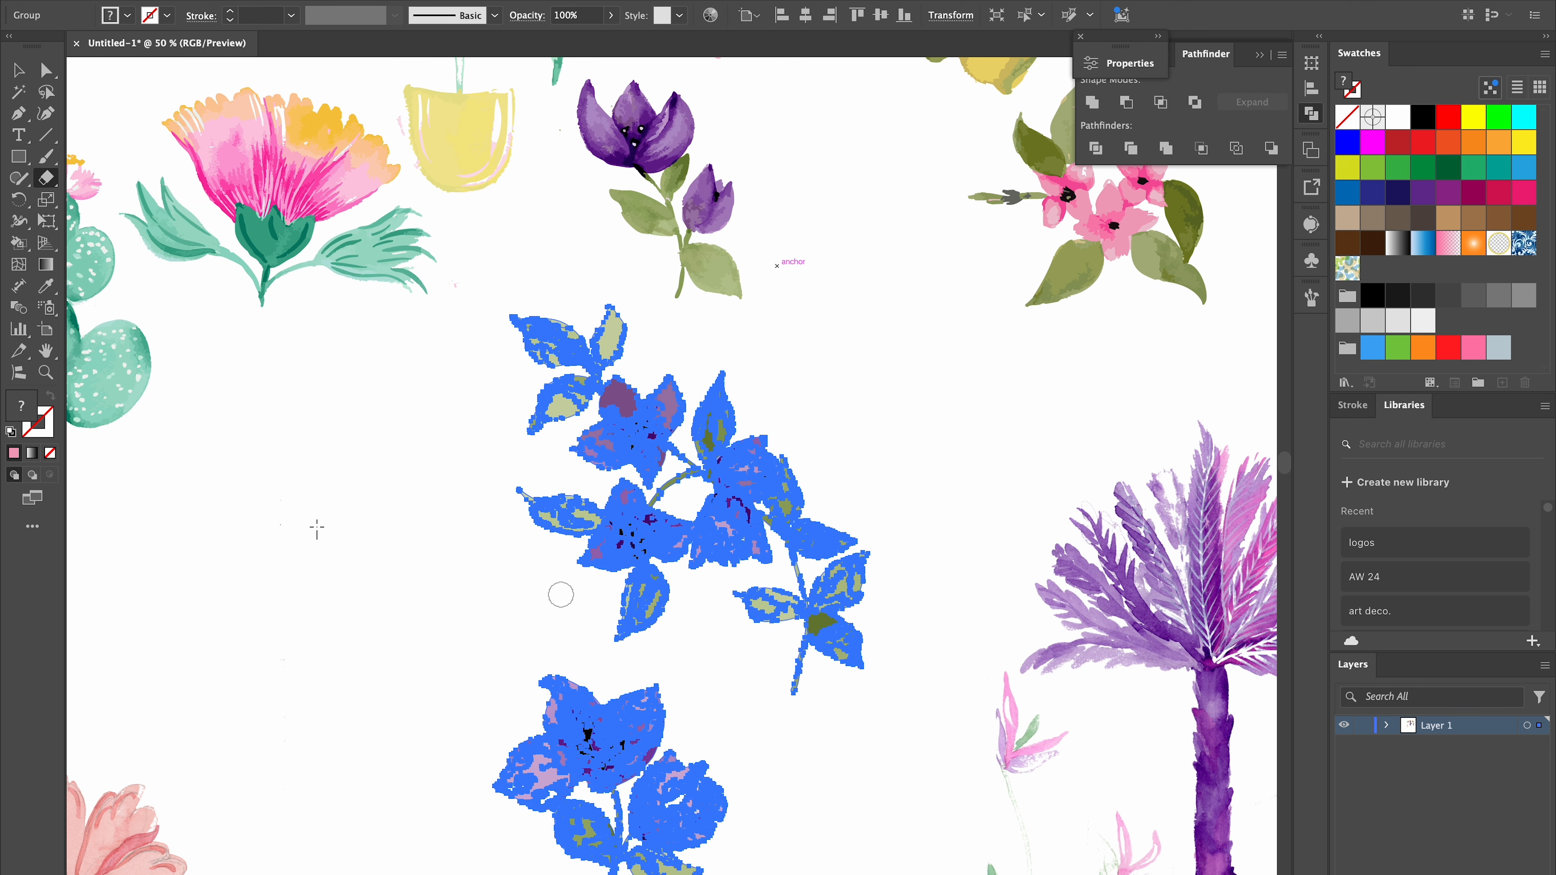
{"action": "key", "text": "v"}
Separate the large purple flower branch as an individual object and place the remaining purple cluster to the left of it
{"action": "double_click", "coordinate": [546, 351]}
{"action": "left_click_drag", "start_coordinate": [490, 299], "coordinate": [903, 643]}
{"action": "key", "text": "q"}
{"action": "mouse_move", "coordinate": [858, 714]}
{"action": "left_mouse_down"}
{"action": "mouse_move", "coordinate": [762, 679]}
{"action": "mouse_move", "coordinate": [831, 731]}
{"action": "left_mouse_up"}
{"action": "key", "text": "super+x"}
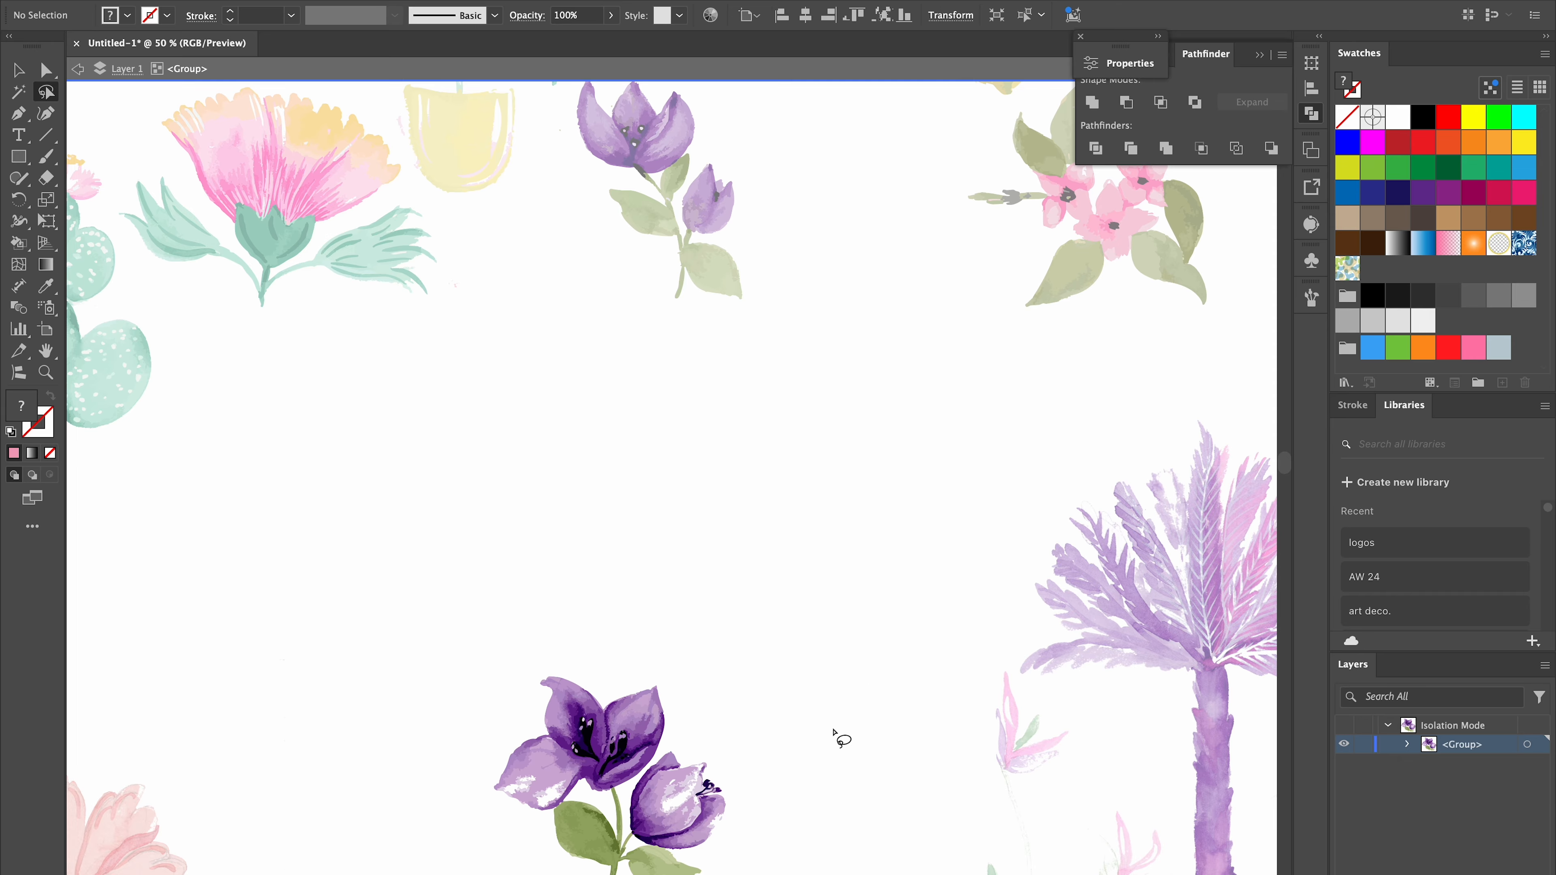
{"action": "key", "text": "Escape"}
{"action": "key", "text": "super+v"}
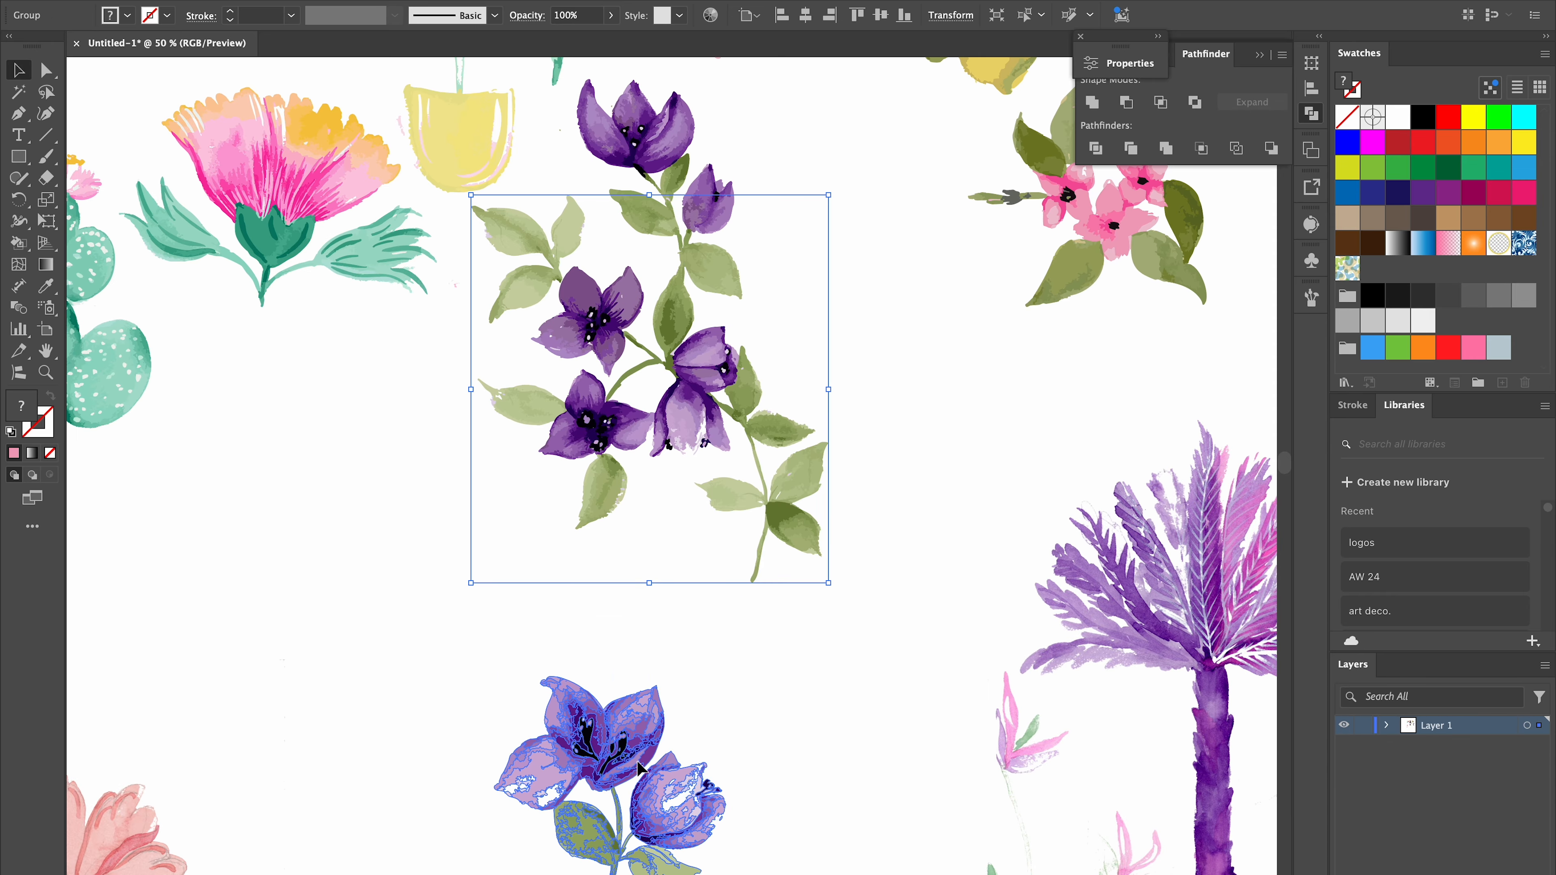
{"action": "left_click", "coordinate": [573, 699]}
{"action": "key", "text": "ctrl+equal"}
{"action": "key", "text": "ctrl+equal"}
{"action": "key", "text": "ctrl+equal"}
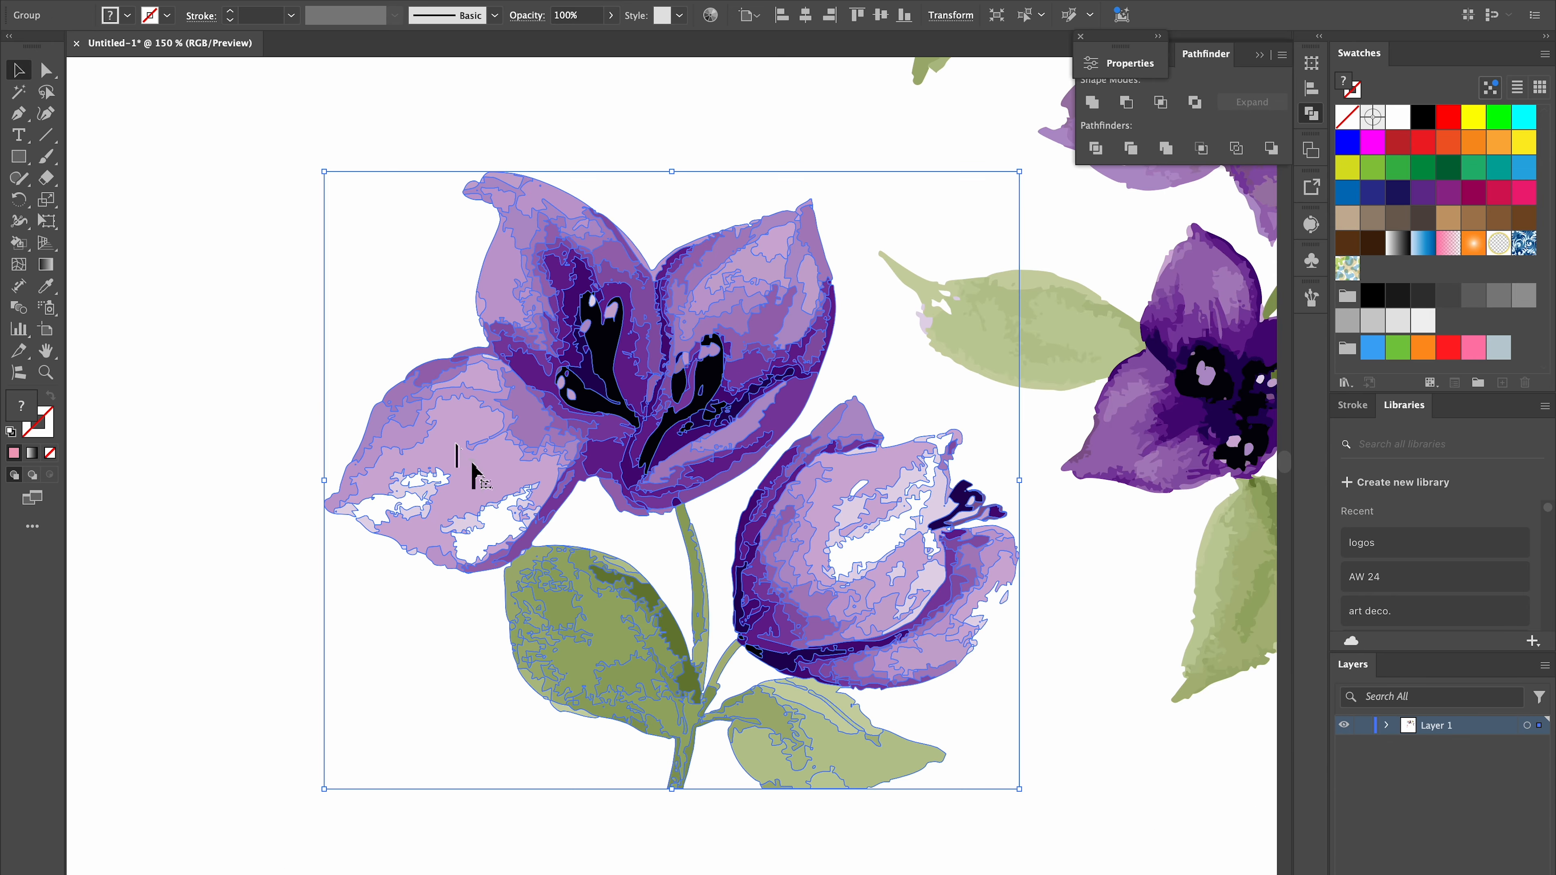
{"action": "key", "text": "i"}
{"action": "left_click", "coordinate": [476, 478]}
{"action": "key", "text": "ctrl+z"}
{"action": "key", "text": "v"}
{"action": "left_click", "coordinate": [355, 613]}
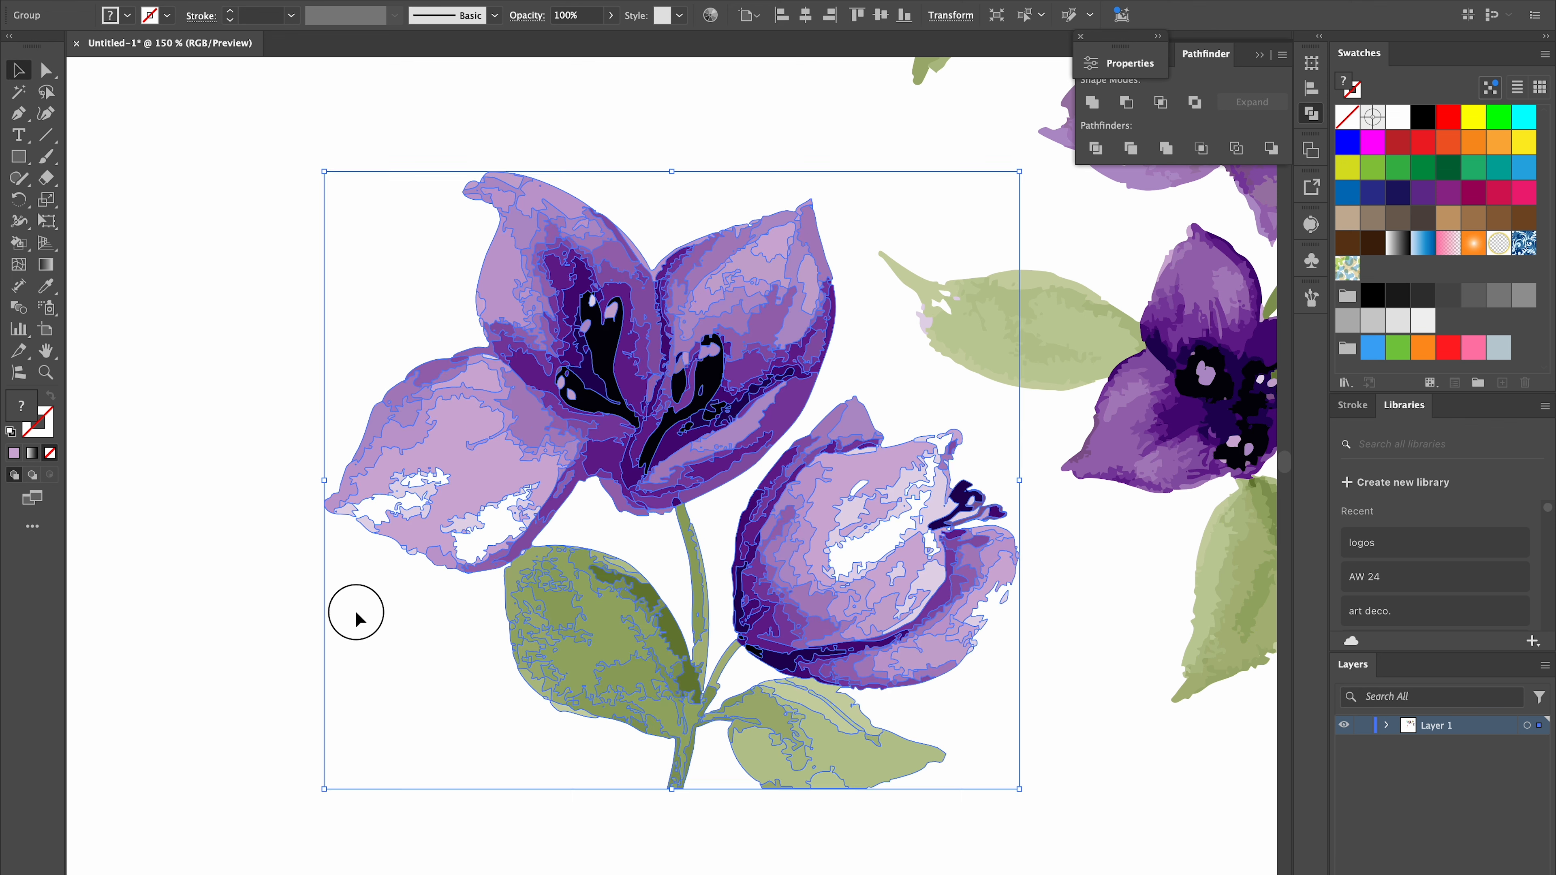
Fill the white gaps in the purple cluster's petals with their sampled light purple using Live Paint
{"action": "key", "text": "i"}
{"action": "left_click", "coordinate": [493, 476]}
{"action": "key", "text": "v"}
{"action": "left_click", "coordinate": [495, 475]}
{"action": "key", "text": "k"}
{"action": "left_click", "coordinate": [489, 478]}
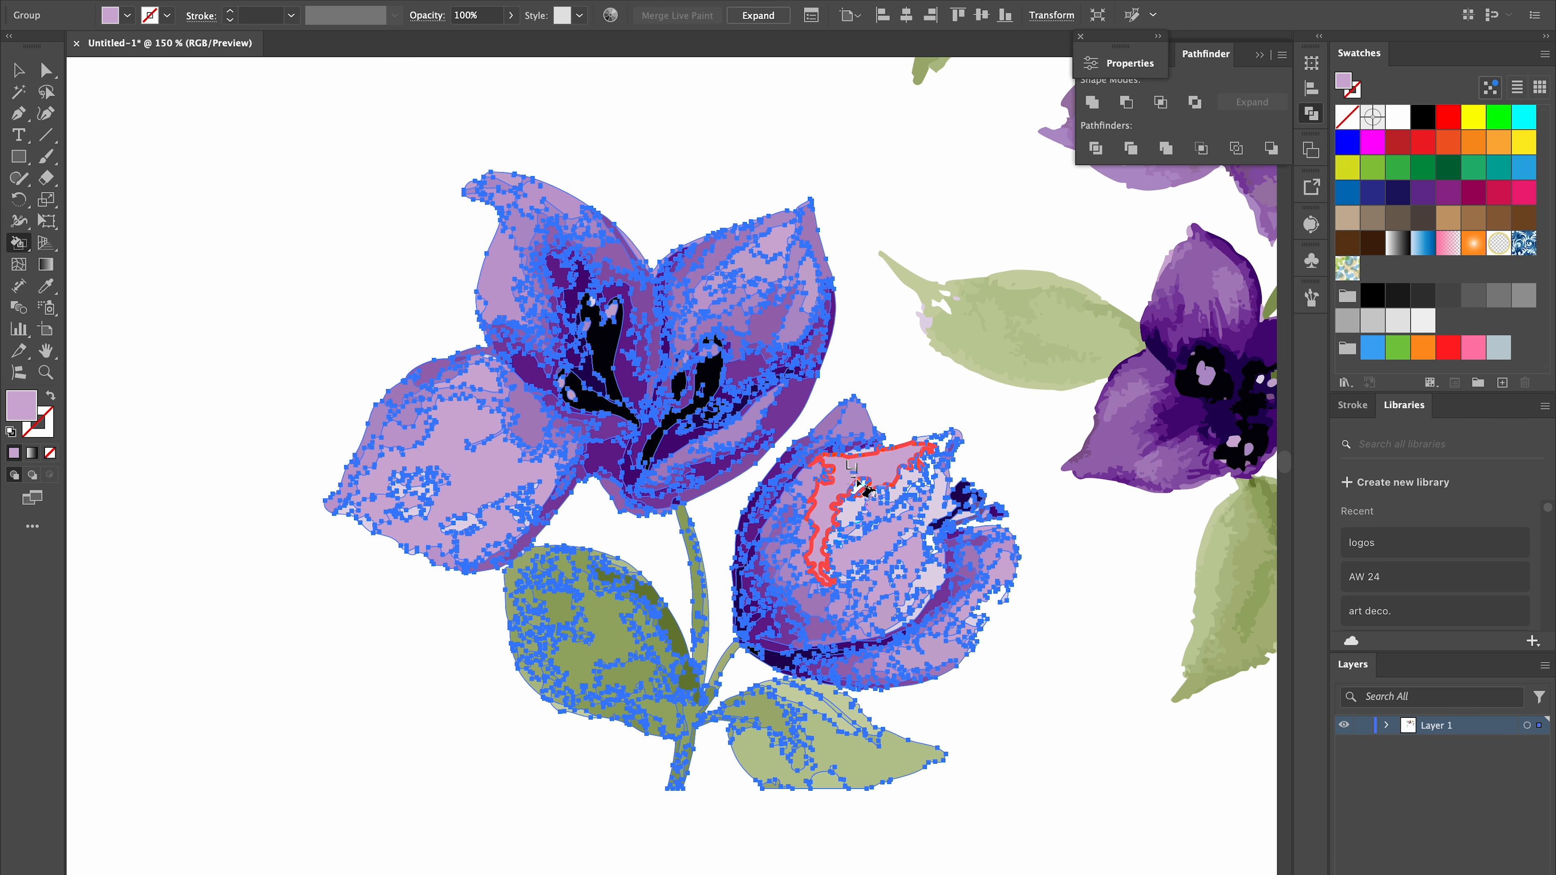
{"action": "left_click", "coordinate": [858, 521]}
{"action": "scroll", "coordinate": [888, 582], "scroll_direction": "up", "scroll_amount": 5}
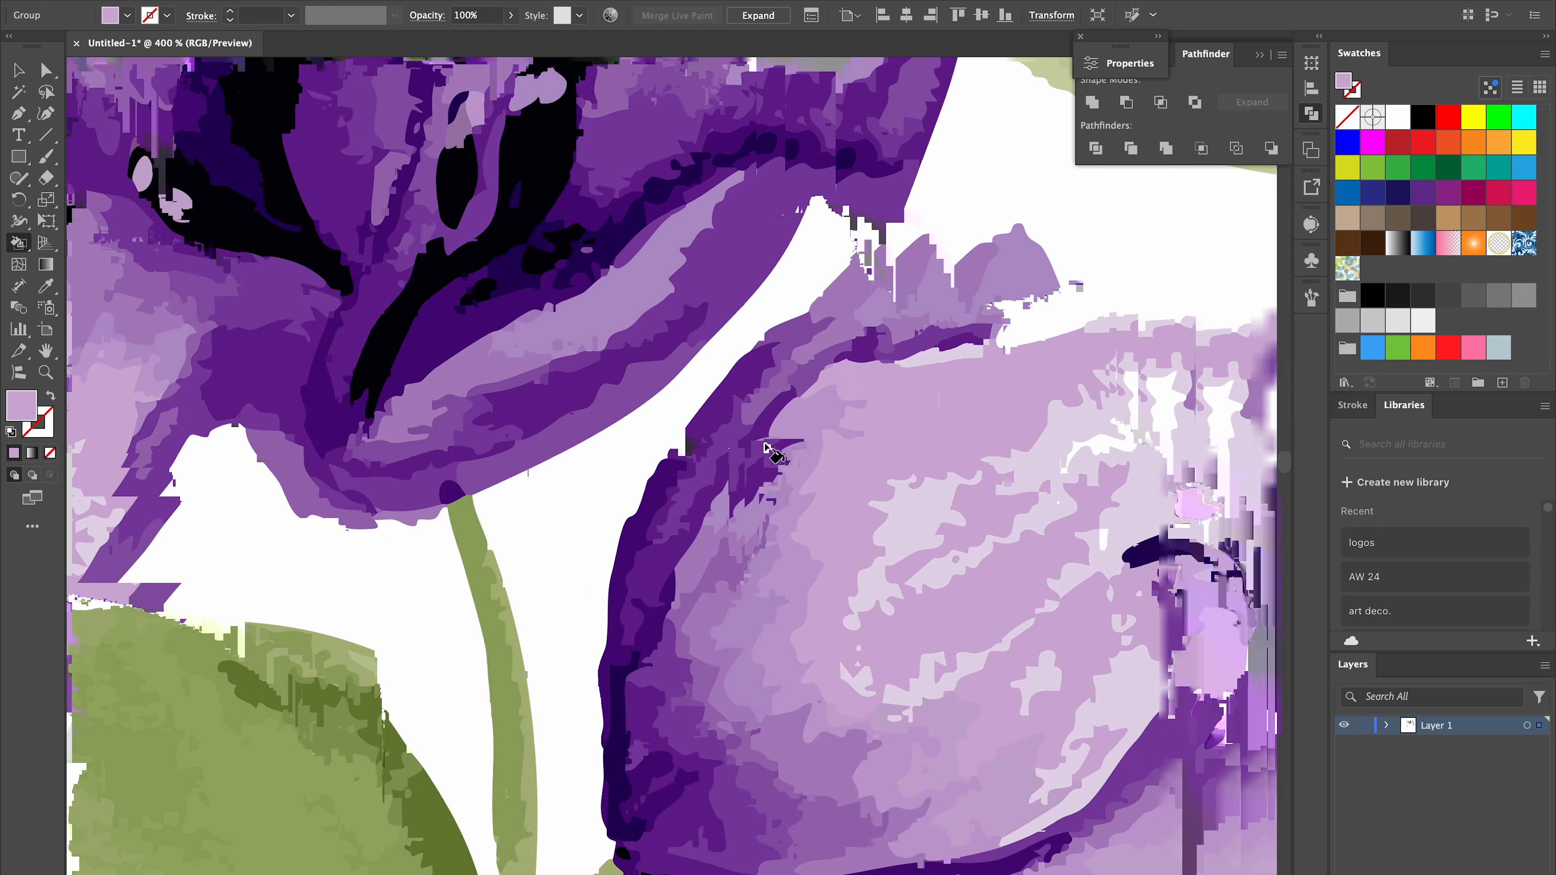
{"action": "scroll", "coordinate": [1145, 660], "scroll_direction": "down", "scroll_amount": 6}
{"action": "key", "text": "v"}
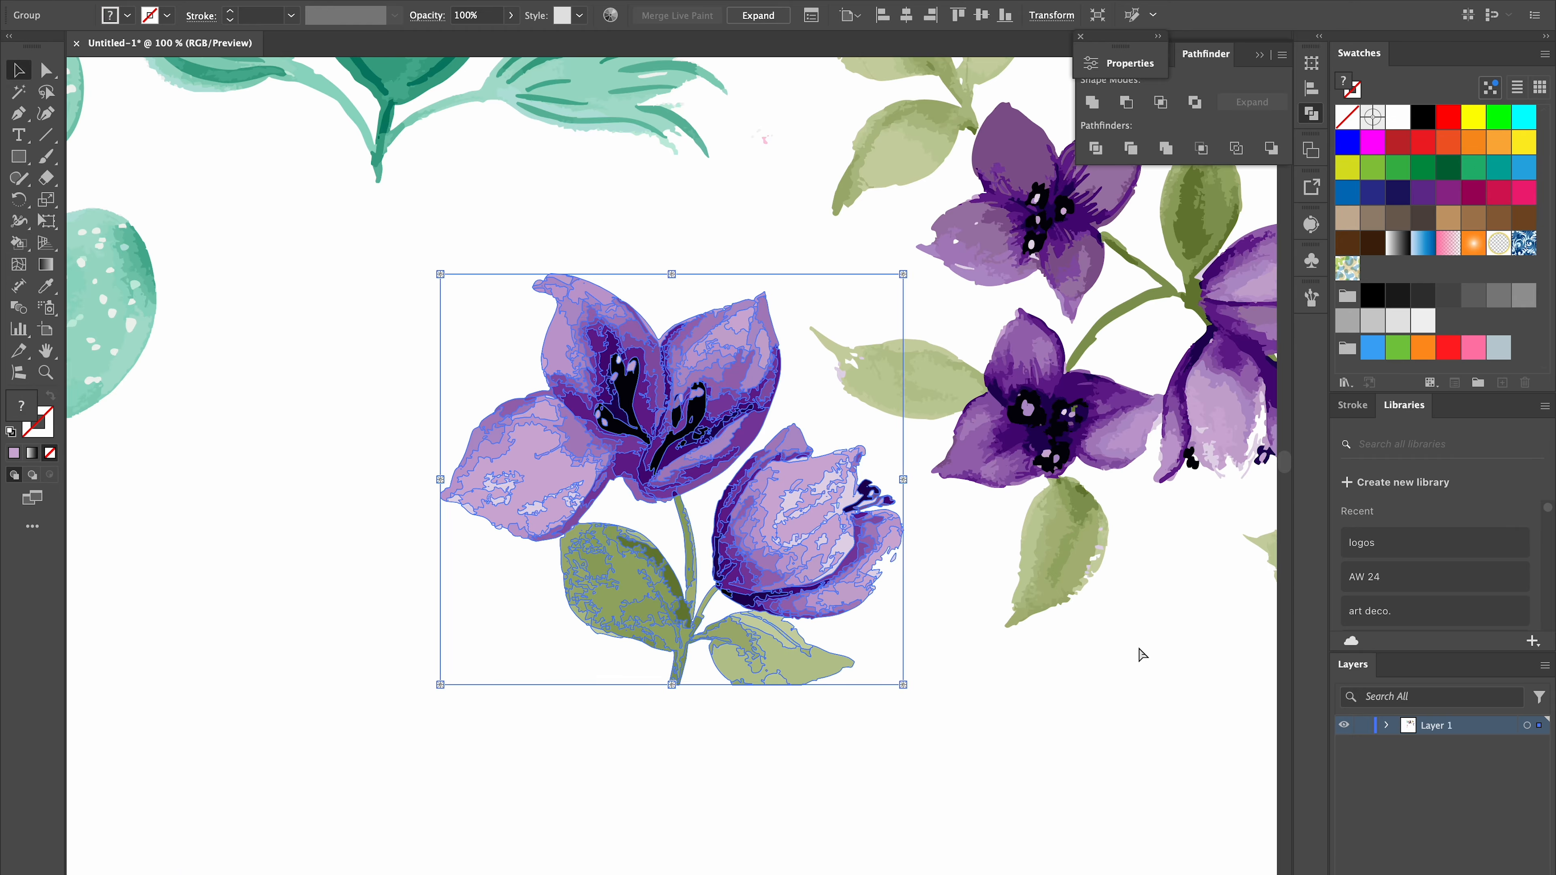
Image Trace the palm tree scan with the "multi watercolor no ..." preset and expand the result
{"action": "key", "text": "ctrl+minus"}
{"action": "key", "text": "ctrl+minus"}
{"action": "key", "text": "ctrl+minus"}
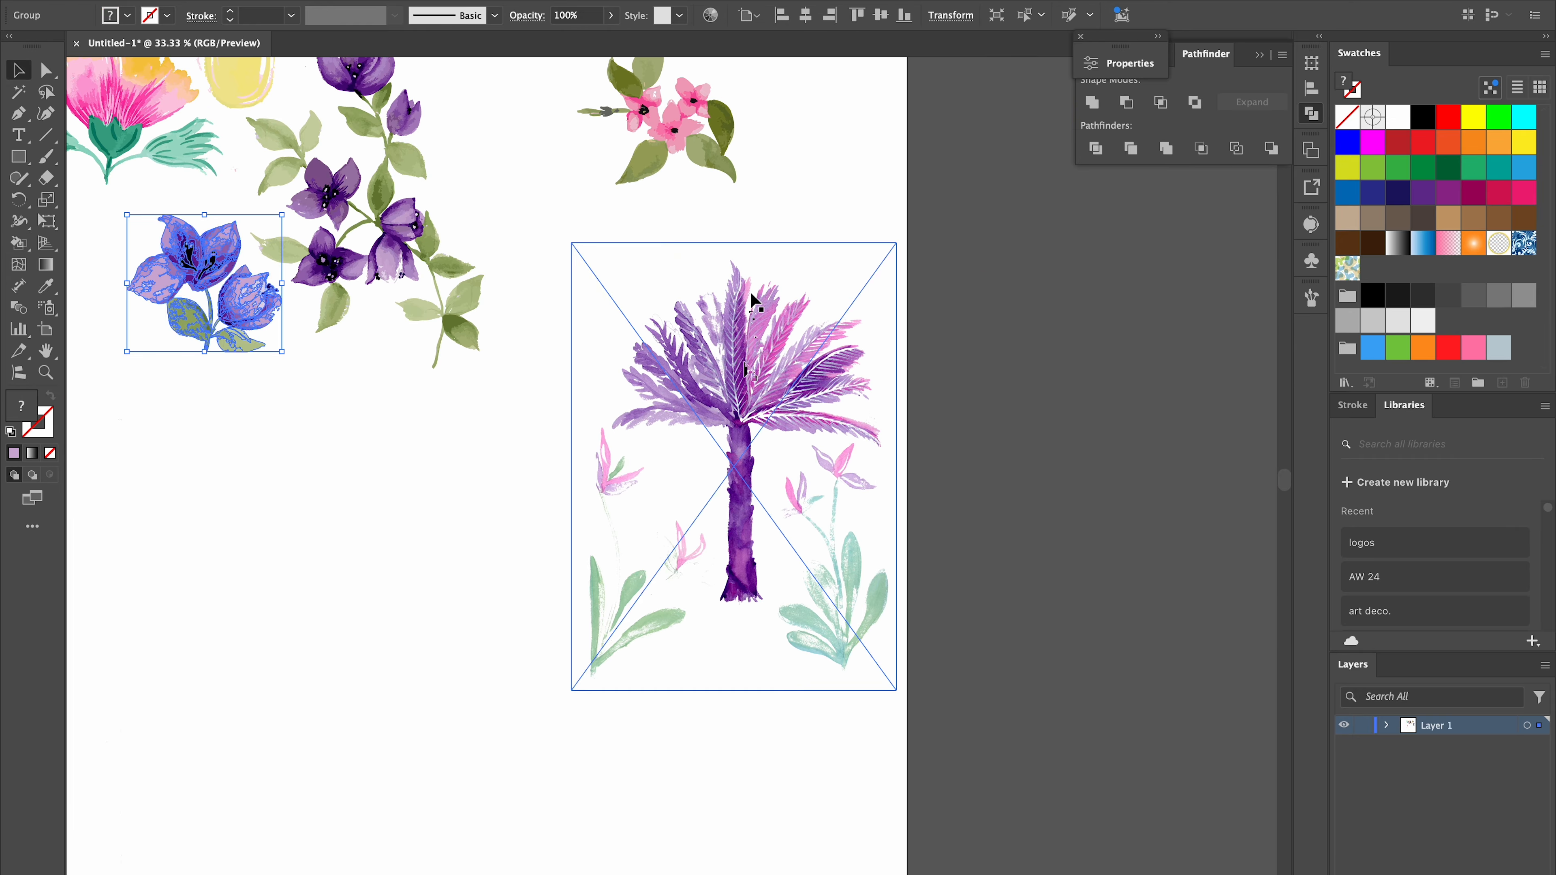
{"action": "double_click", "coordinate": [732, 361]}
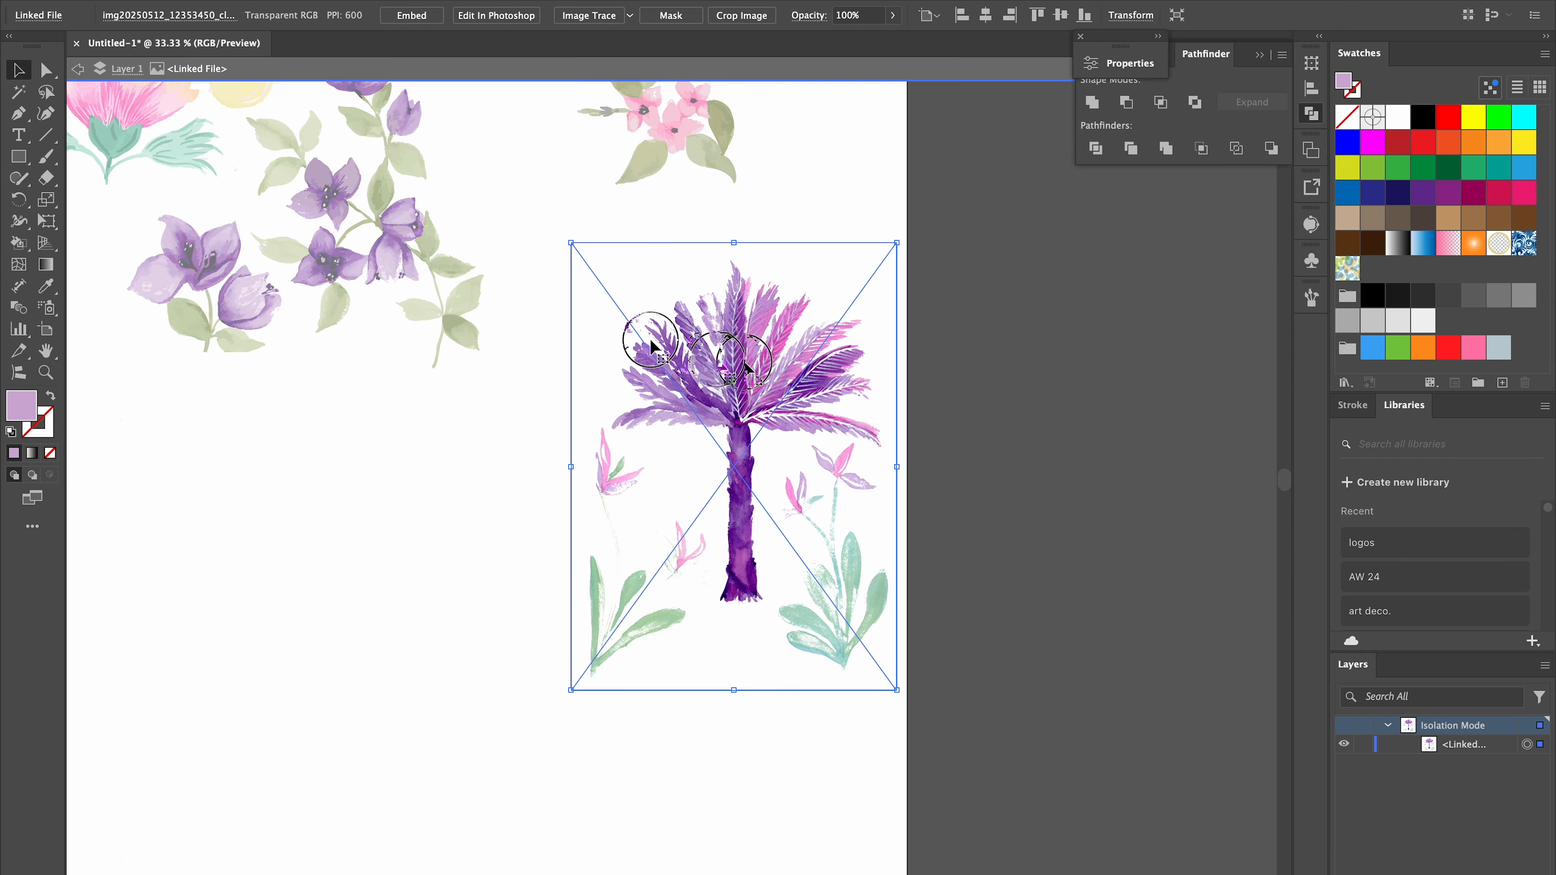
{"action": "key", "text": "Escape"}
{"action": "left_click", "coordinate": [629, 15]}
{"action": "scroll", "coordinate": [623, 306], "scroll_direction": "down", "scroll_amount": 5}
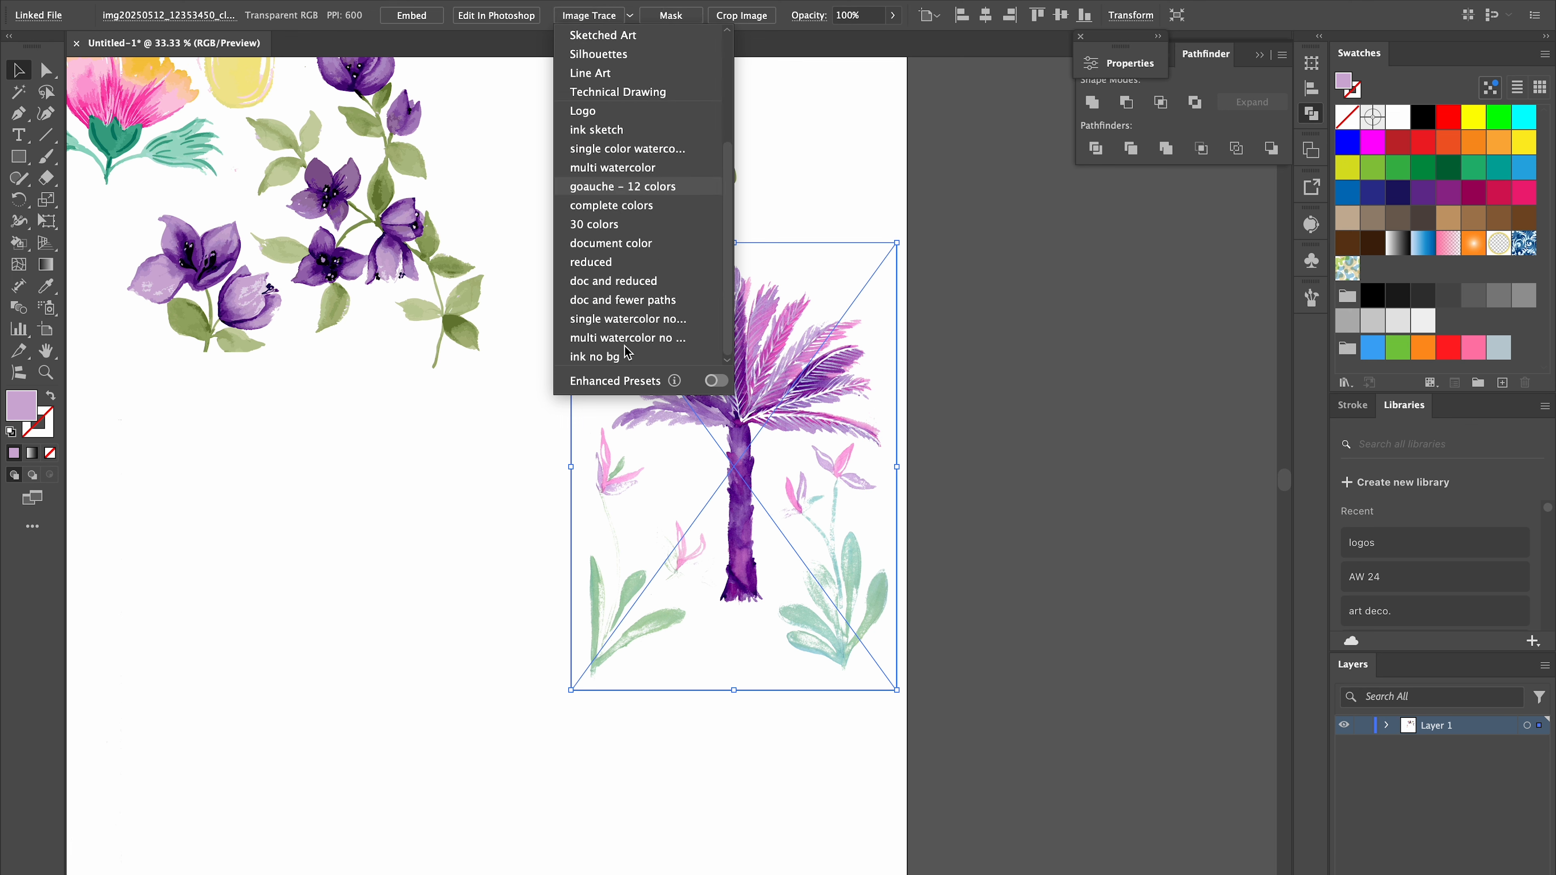
{"action": "left_click", "coordinate": [622, 337]}
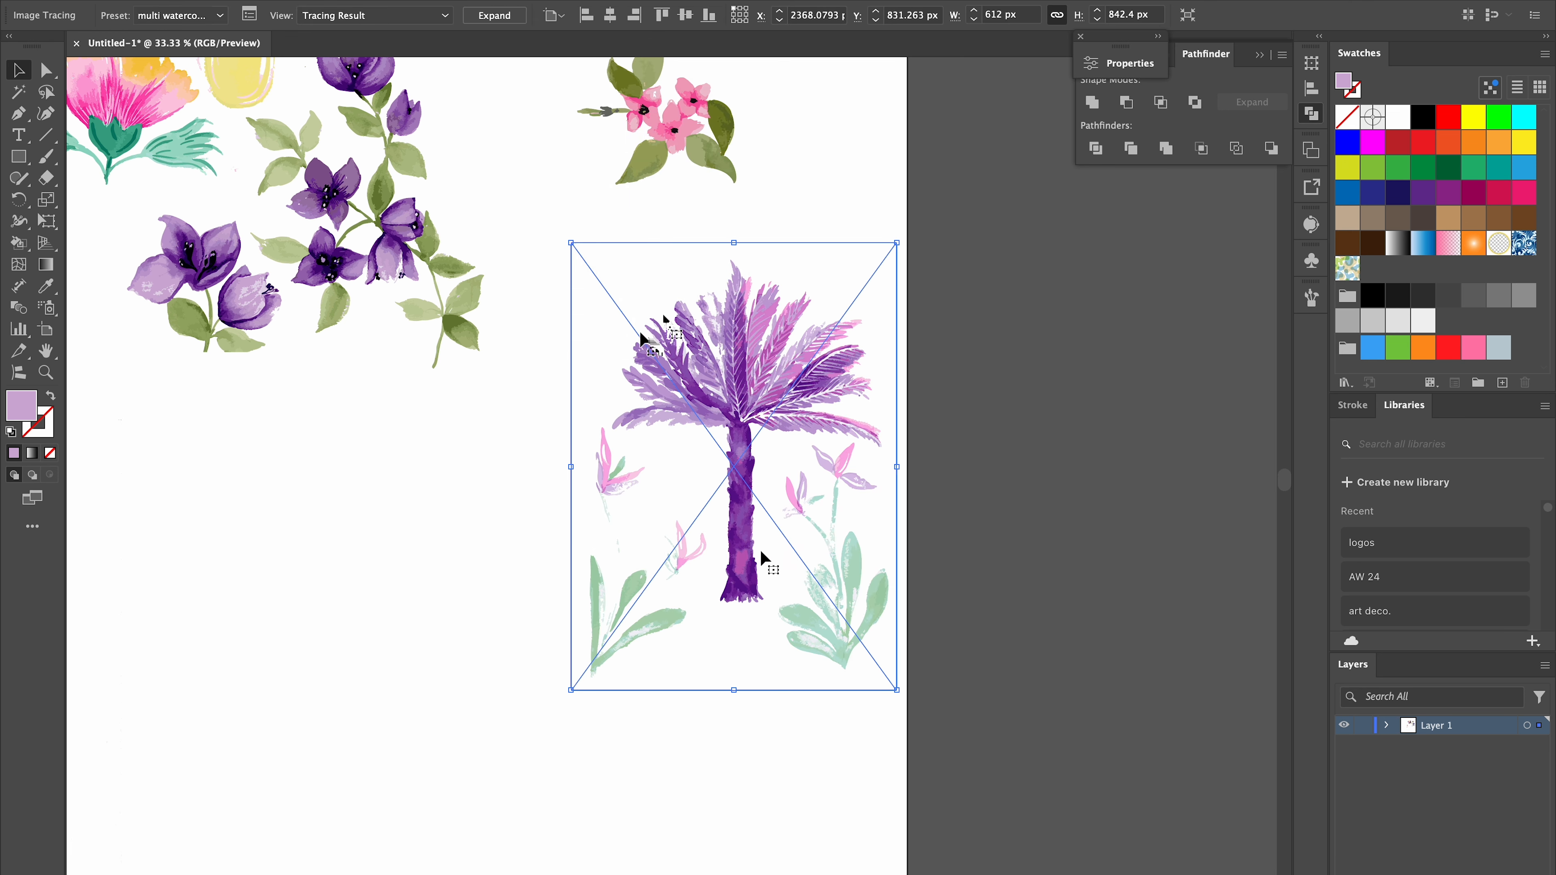
{"action": "left_click", "coordinate": [494, 15]}
Erase the stray specks around the traced palm and remove the teal plant to the right of its trunk
{"action": "key", "text": "shift+e"}
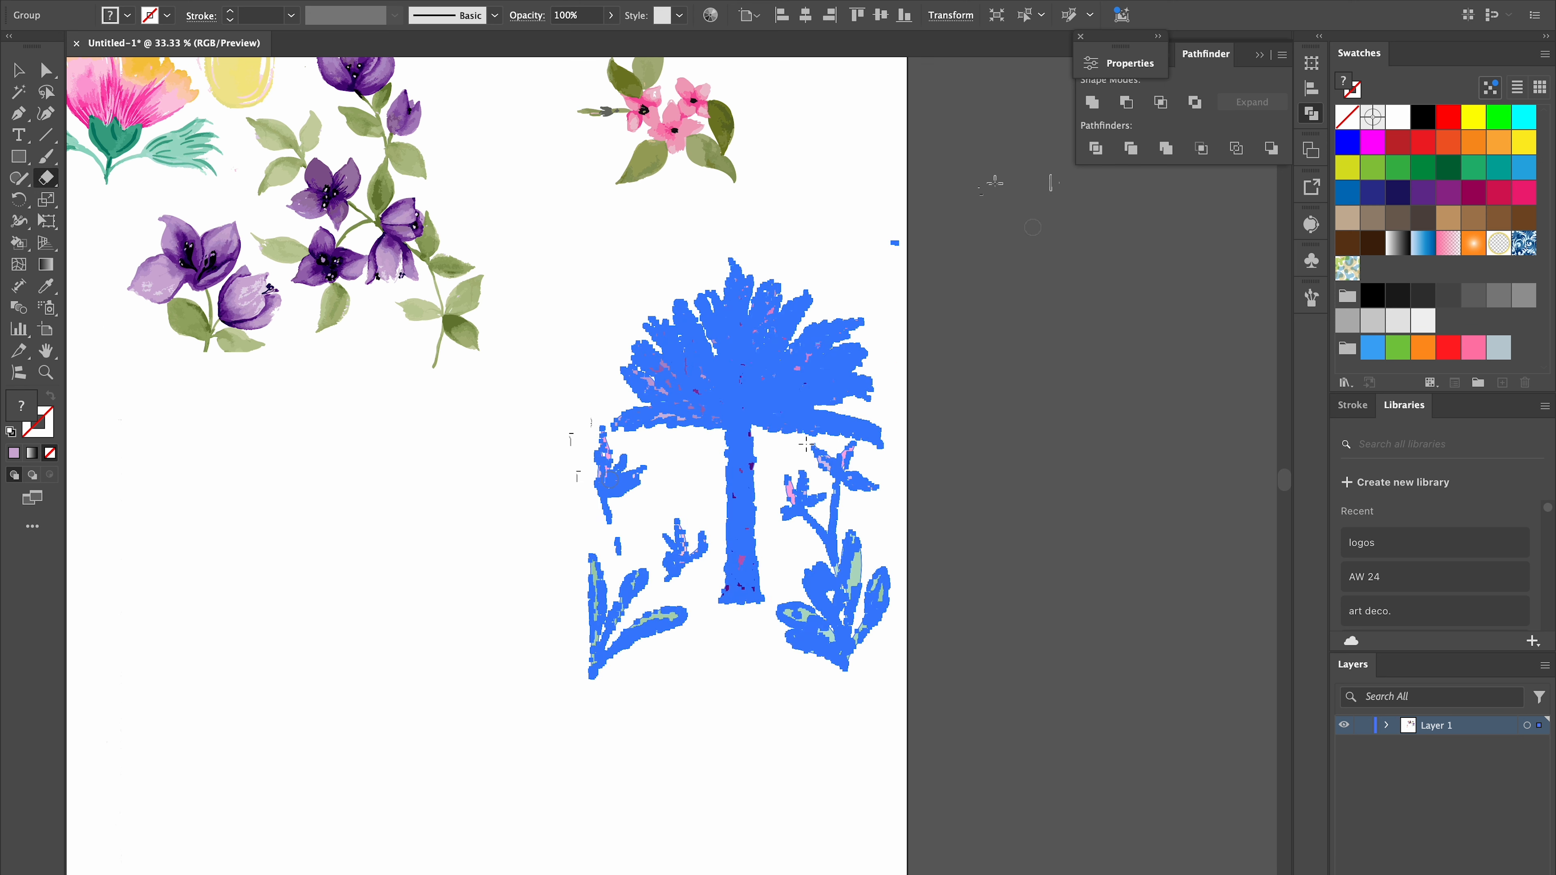
{"action": "key", "text": "v"}
{"action": "double_click", "coordinate": [804, 495]}
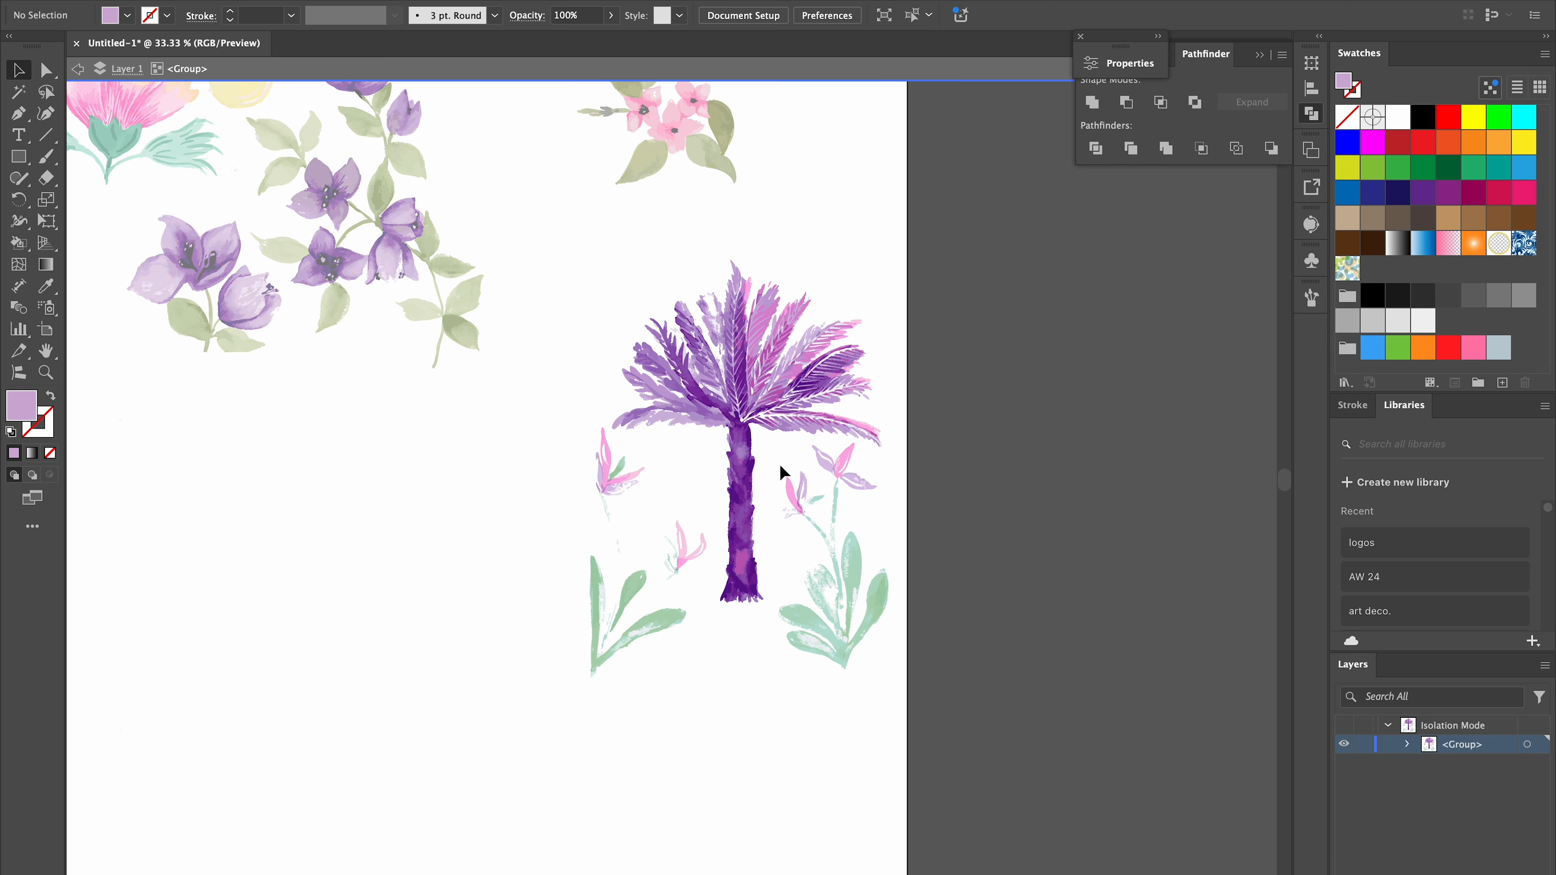
{"action": "left_click_drag", "start_coordinate": [821, 722], "coordinate": [781, 469]}
{"action": "key", "text": "Delete"}
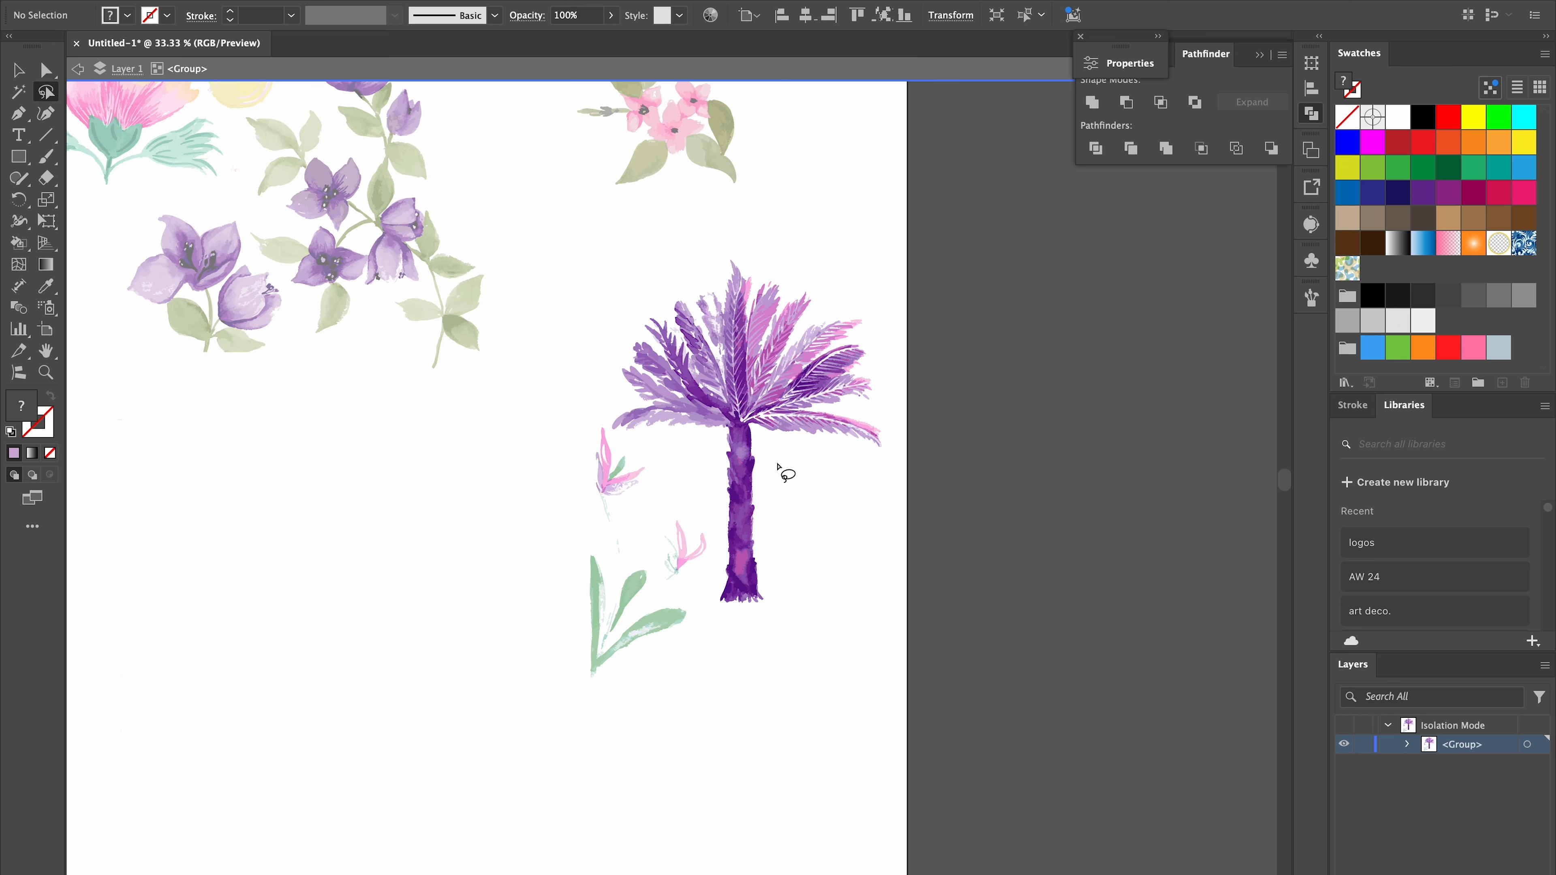
{"action": "key", "text": "Escape"}
Separate the green plant with pink flowers left of the palm and move it beneath the purple flower branch
{"action": "double_click", "coordinate": [611, 493]}
{"action": "key", "text": "q"}
{"action": "left_click_drag", "start_coordinate": [598, 423], "coordinate": [595, 488]}
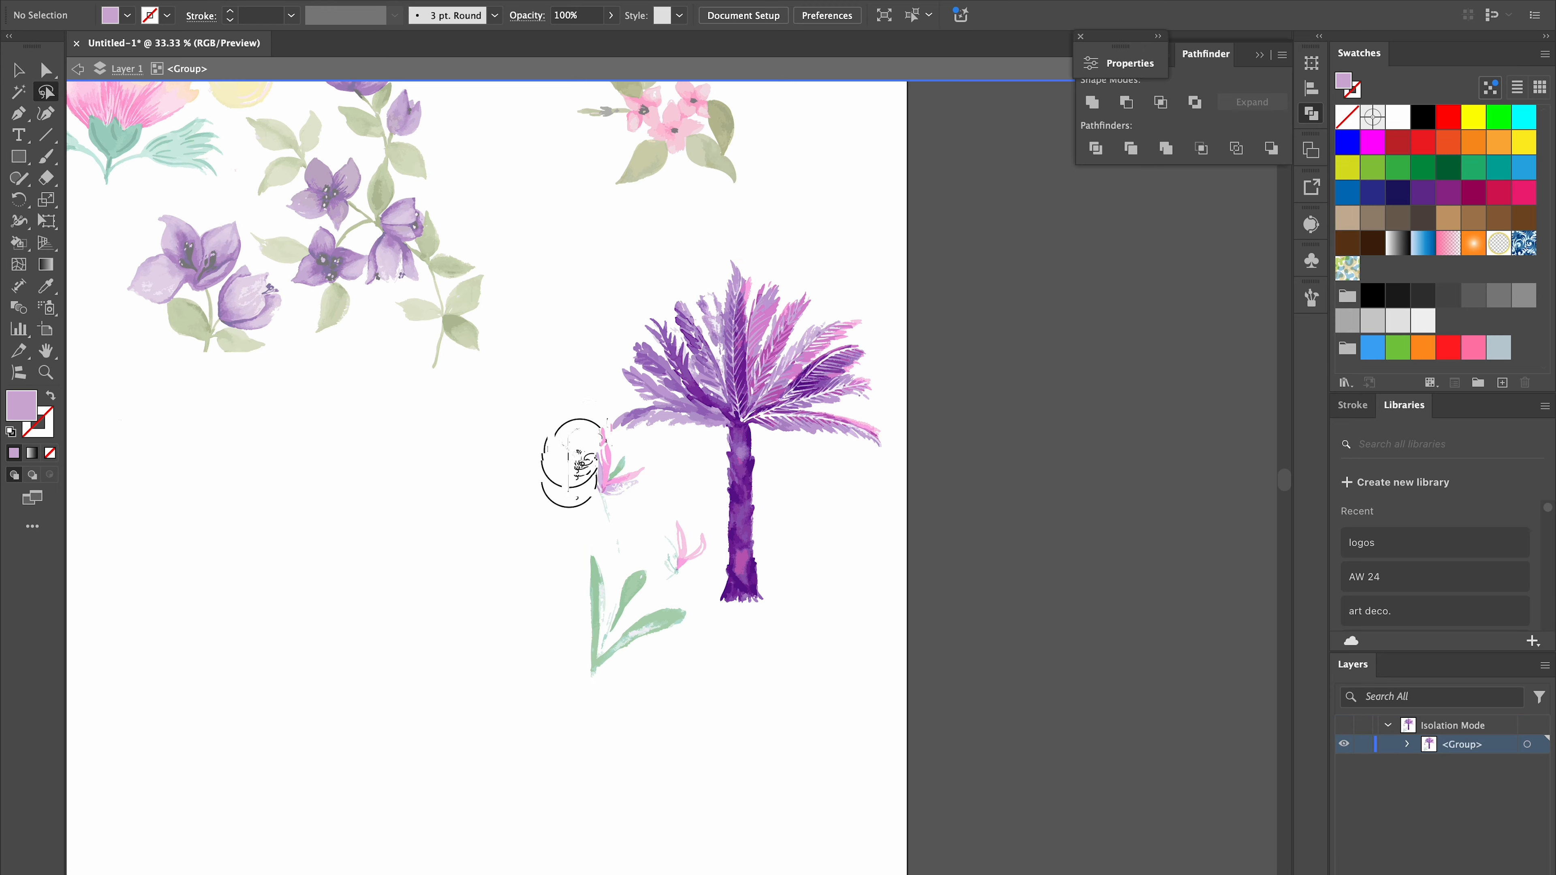
{"action": "left_click_drag", "start_coordinate": [637, 425], "coordinate": [565, 627]}
{"action": "key", "text": "Delete"}
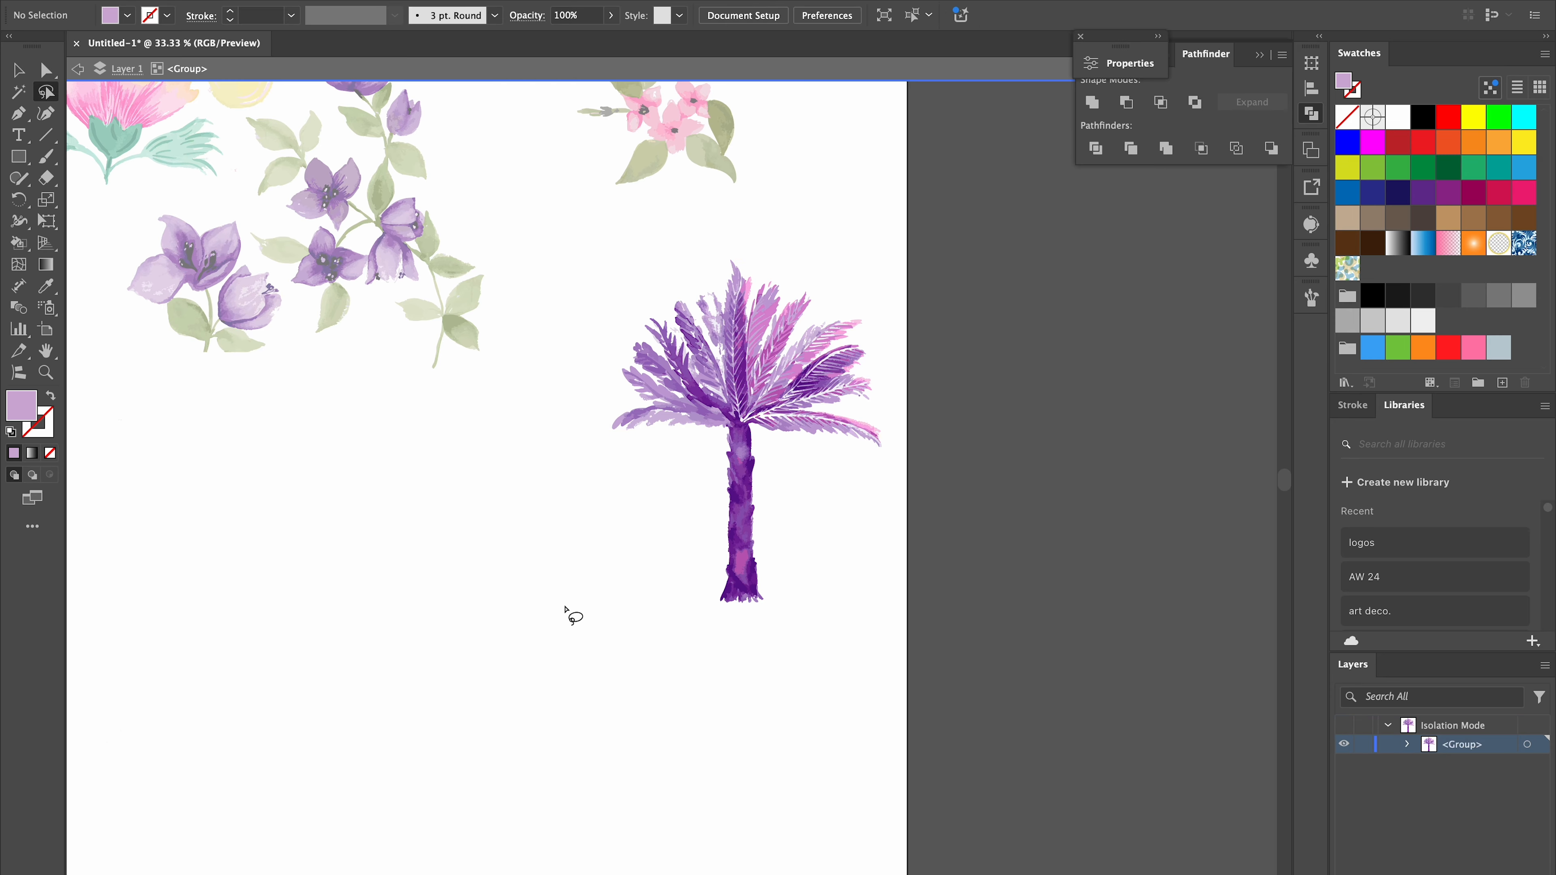
{"action": "key", "text": "Escape"}
{"action": "key", "text": "ctrl+z"}
{"action": "key", "text": "v"}
{"action": "left_click_drag", "start_coordinate": [690, 518], "coordinate": [450, 555]}
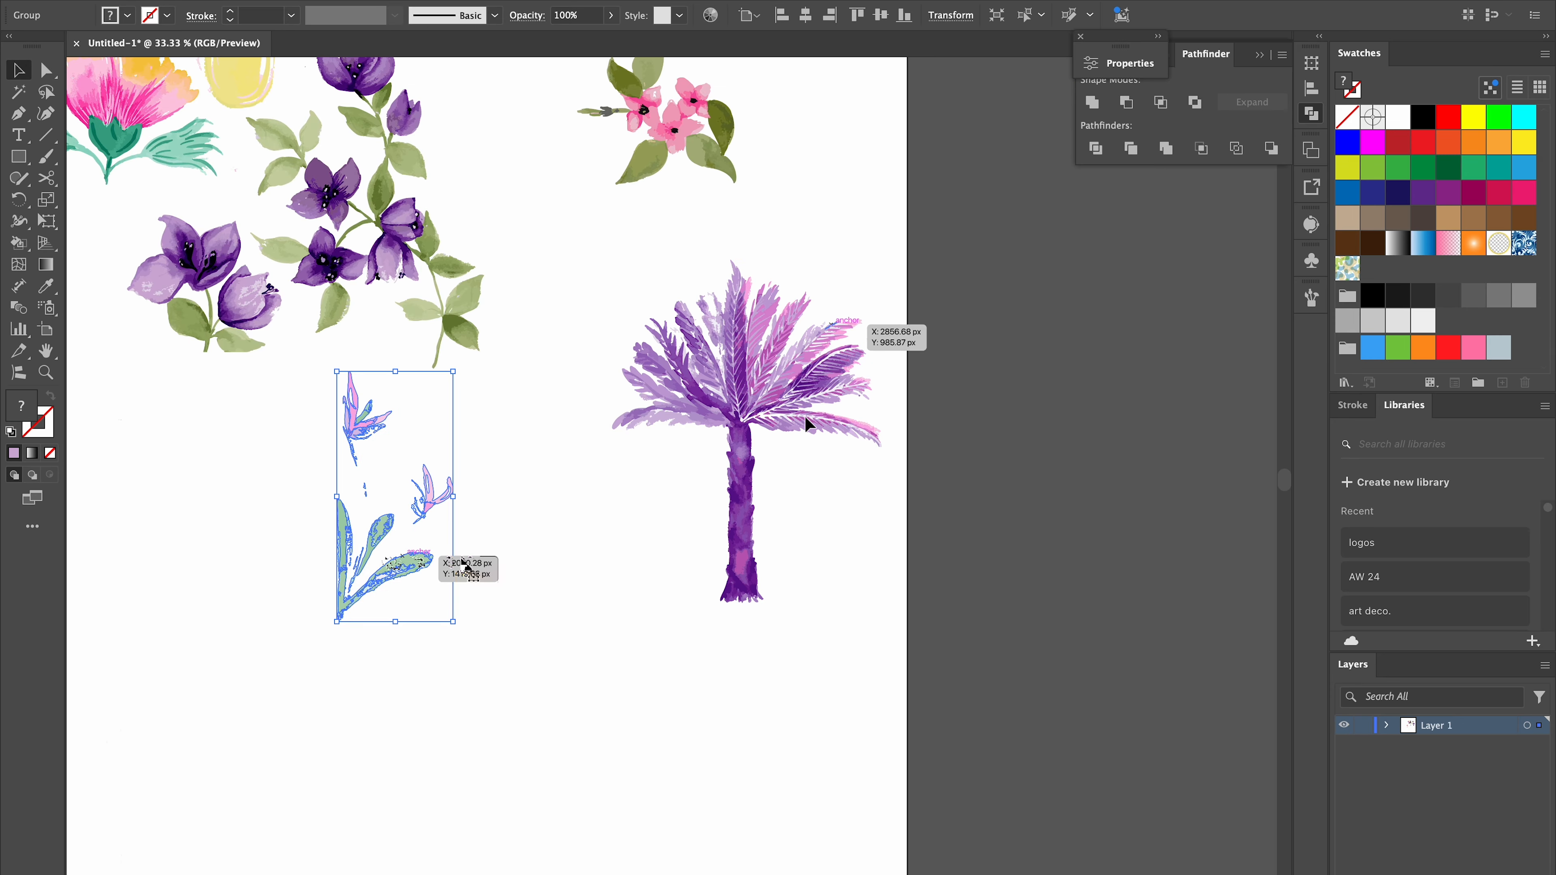
Duplicate the palm tree and place the copy below and to the left of the original
{"action": "left_click", "coordinate": [683, 366]}
{"action": "left_click_drag", "start_coordinate": [683, 366], "coordinate": [488, 634]}
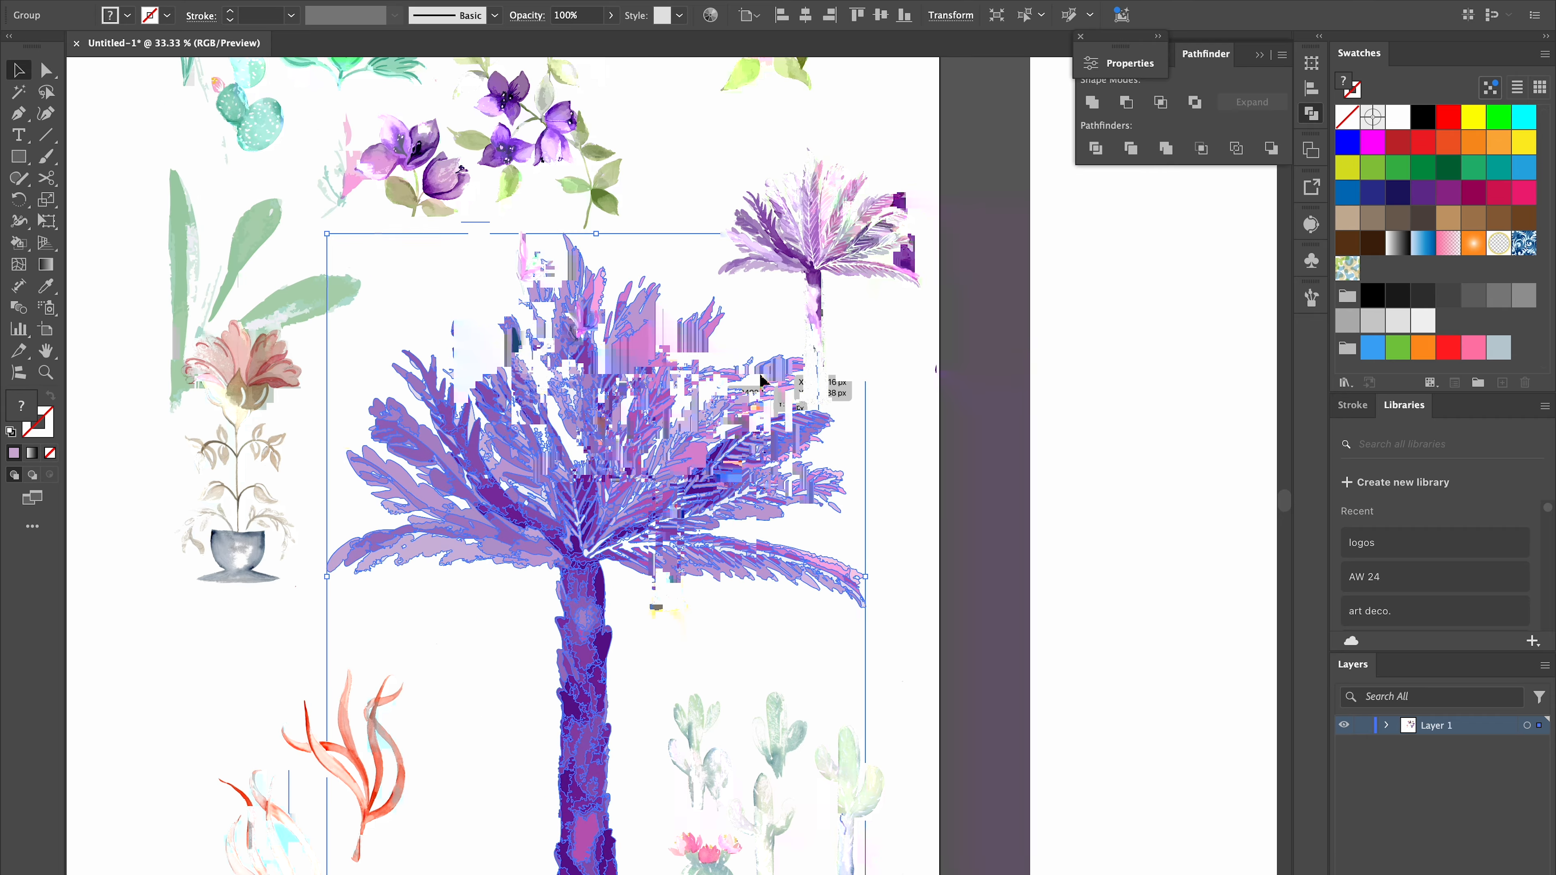
{"action": "key", "text": "ctrl+equal"}
{"action": "left_click_drag", "start_coordinate": [645, 540], "coordinate": [626, 580]}
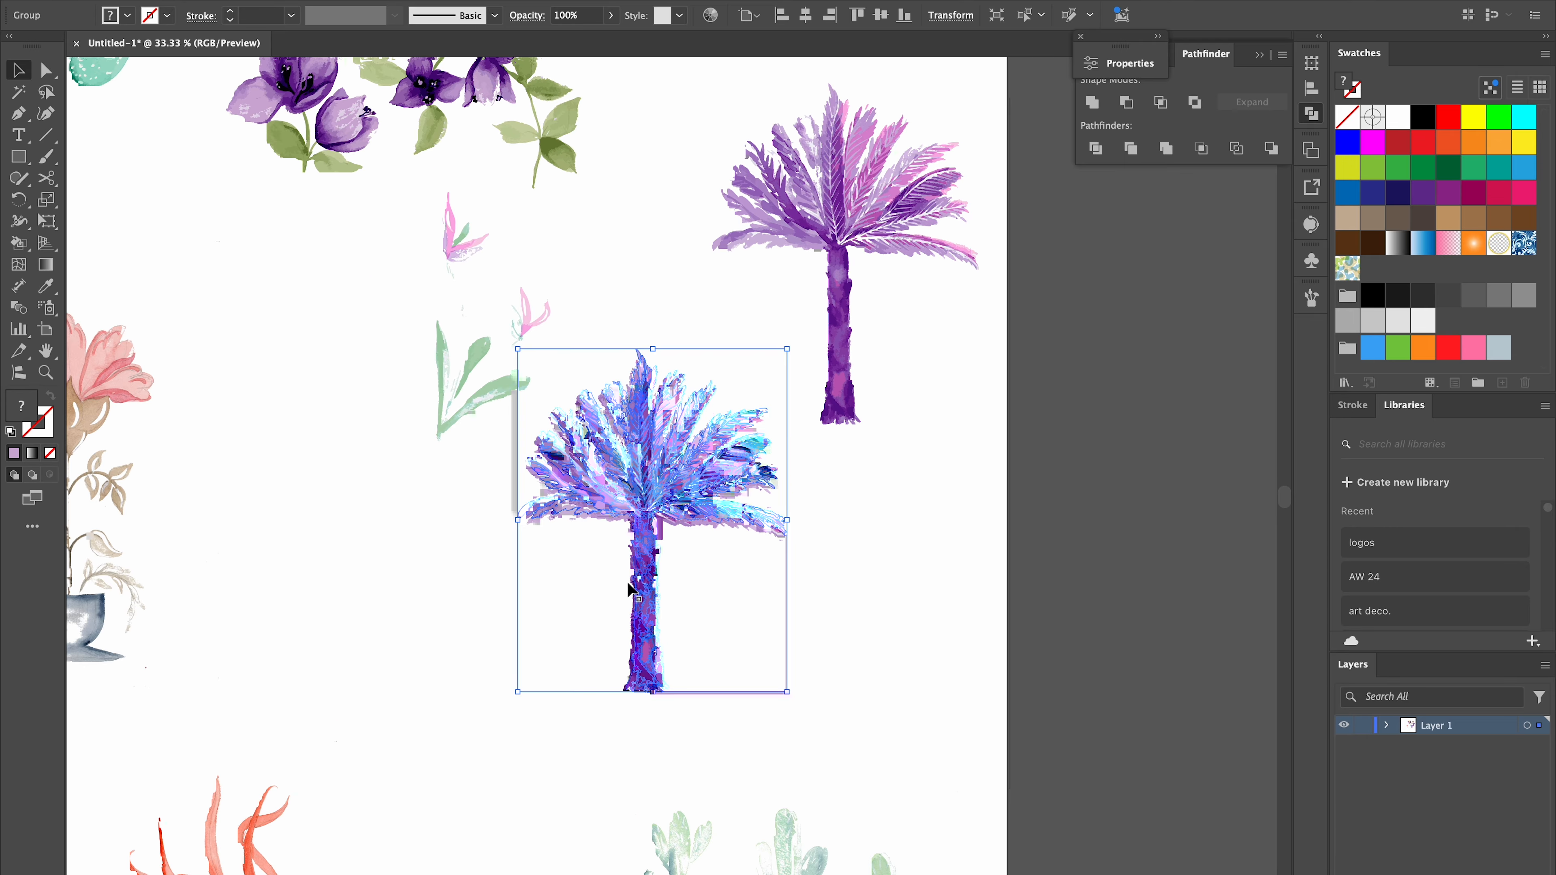
Erase all fronds on the left half of the copied palm's crown
{"action": "key", "text": "ctrl+equal"}
{"action": "key", "text": "ctrl+equal"}
{"action": "key", "text": "ctrl+equal"}
{"action": "key", "text": "ctrl+minus"}
{"action": "key", "text": "e"}
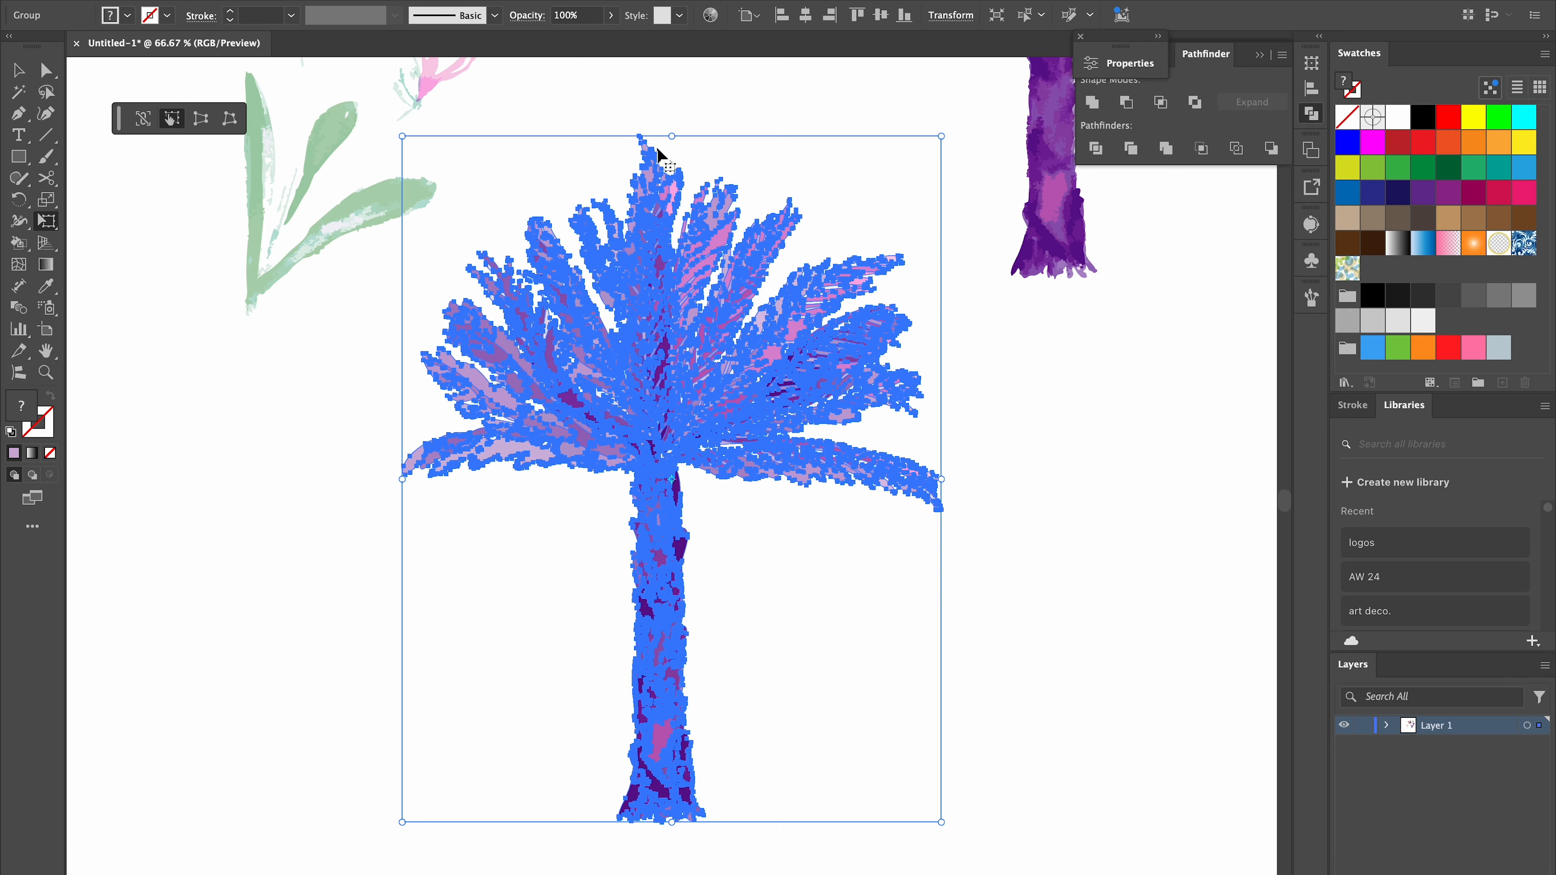
{"action": "key", "text": "shift+e"}
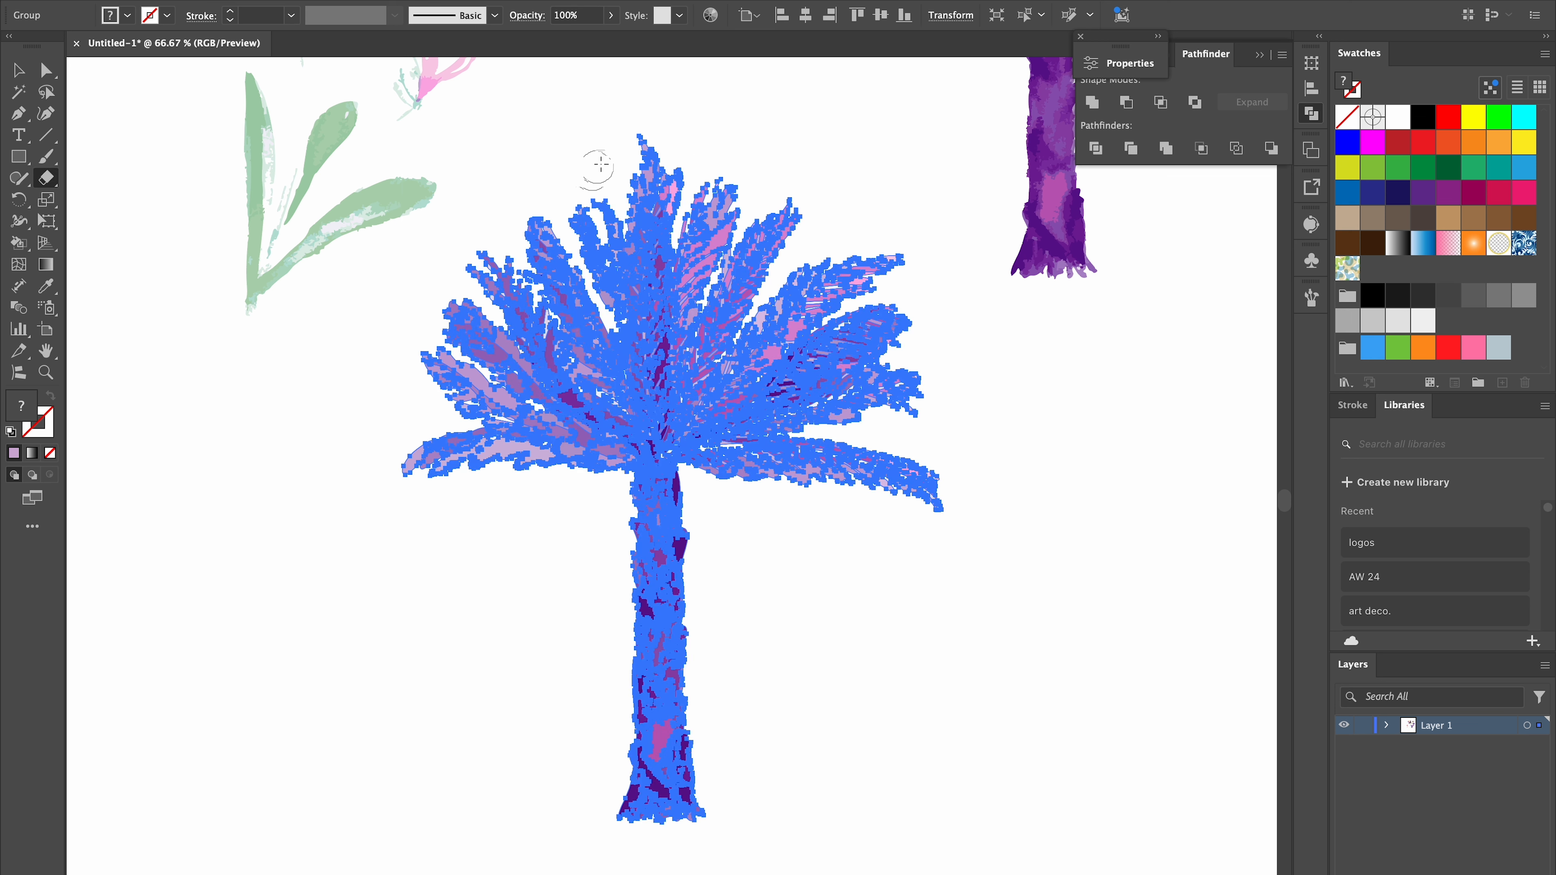
{"action": "mouse_move", "coordinate": [629, 146]}
{"action": "left_mouse_down"}
{"action": "mouse_move", "coordinate": [622, 458]}
{"action": "mouse_move", "coordinate": [420, 460]}
{"action": "left_mouse_up"}
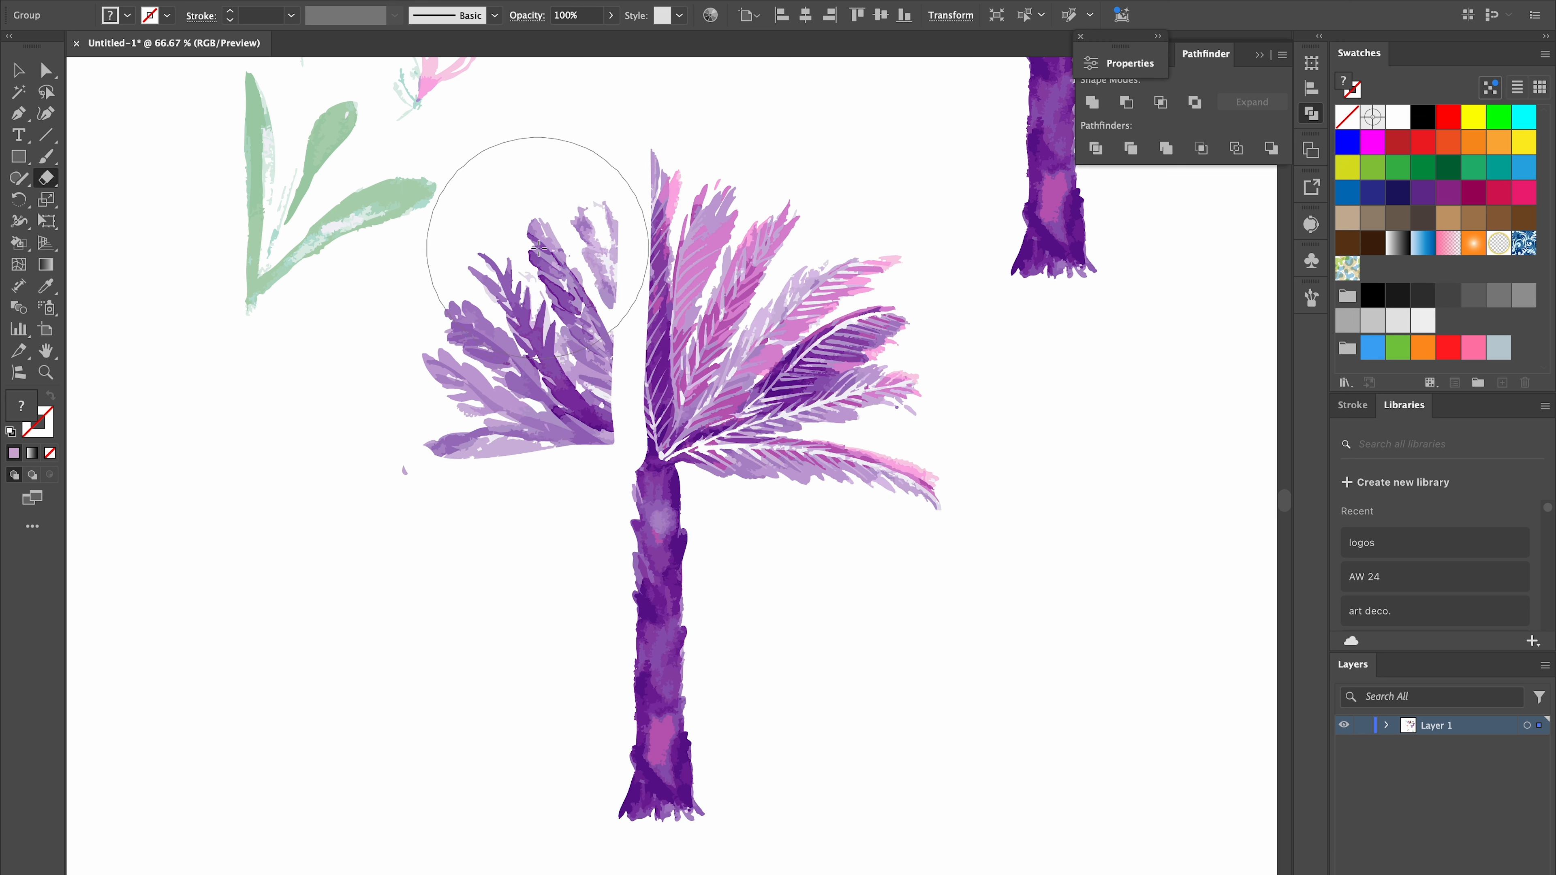
{"action": "mouse_move", "coordinate": [530, 263]}
{"action": "left_mouse_down"}
{"action": "mouse_move", "coordinate": [409, 389]}
{"action": "mouse_move", "coordinate": [468, 378]}
{"action": "left_mouse_up"}
{"action": "key", "text": "v"}
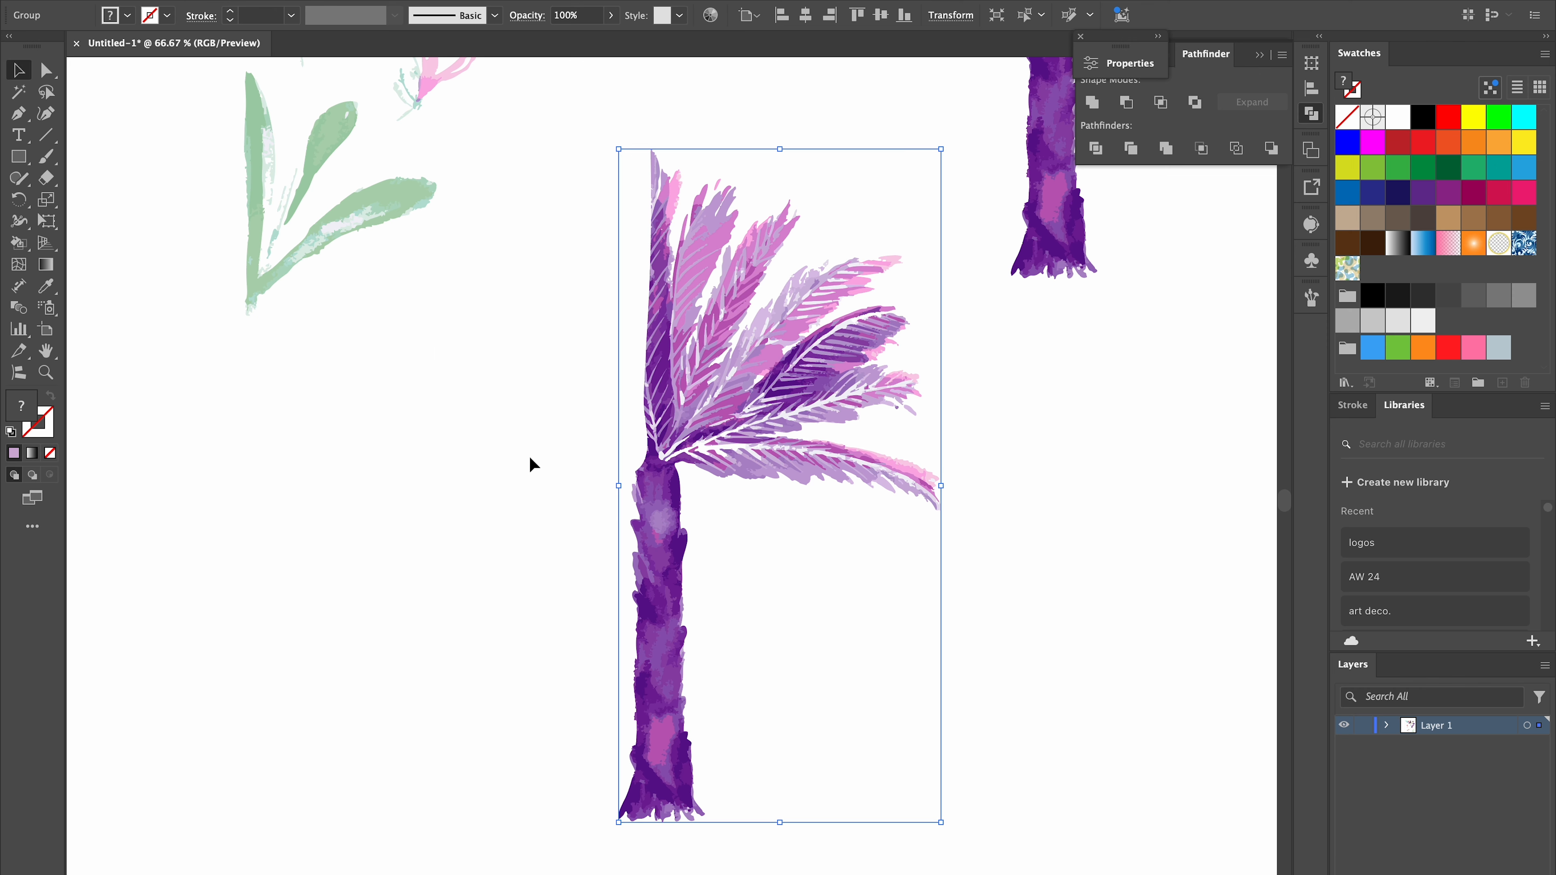
Draw a tall light purple rectangle covering the left half of the copied palm's trunk, ending along its vertical centre
{"action": "left_click", "coordinate": [530, 464]}
{"action": "key", "text": "m"}
{"action": "left_click_drag", "start_coordinate": [494, 165], "coordinate": [653, 835]}
{"action": "key", "text": "v"}
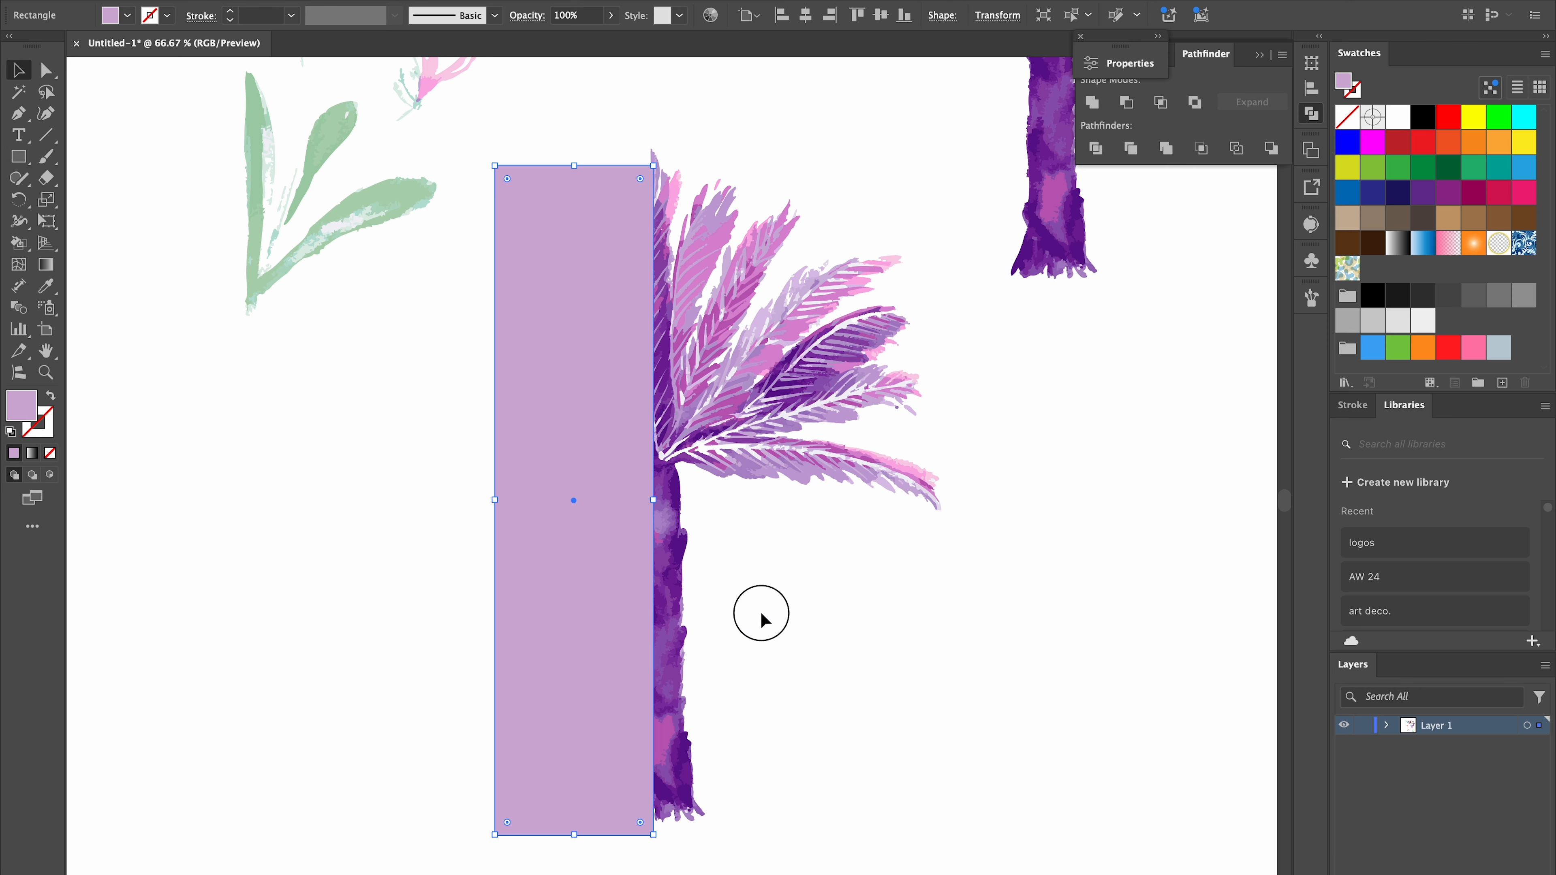
Cut the copied palm's trunk along the rectangle's edge and remove the rectangle together with the trunk's left half
{"action": "mouse_move", "coordinate": [544, 456]}
{"action": "left_mouse_down"}
{"action": "mouse_move", "coordinate": [532, 452]}
{"action": "mouse_move", "coordinate": [556, 468]}
{"action": "left_mouse_up"}
{"action": "key", "text": "super+z"}
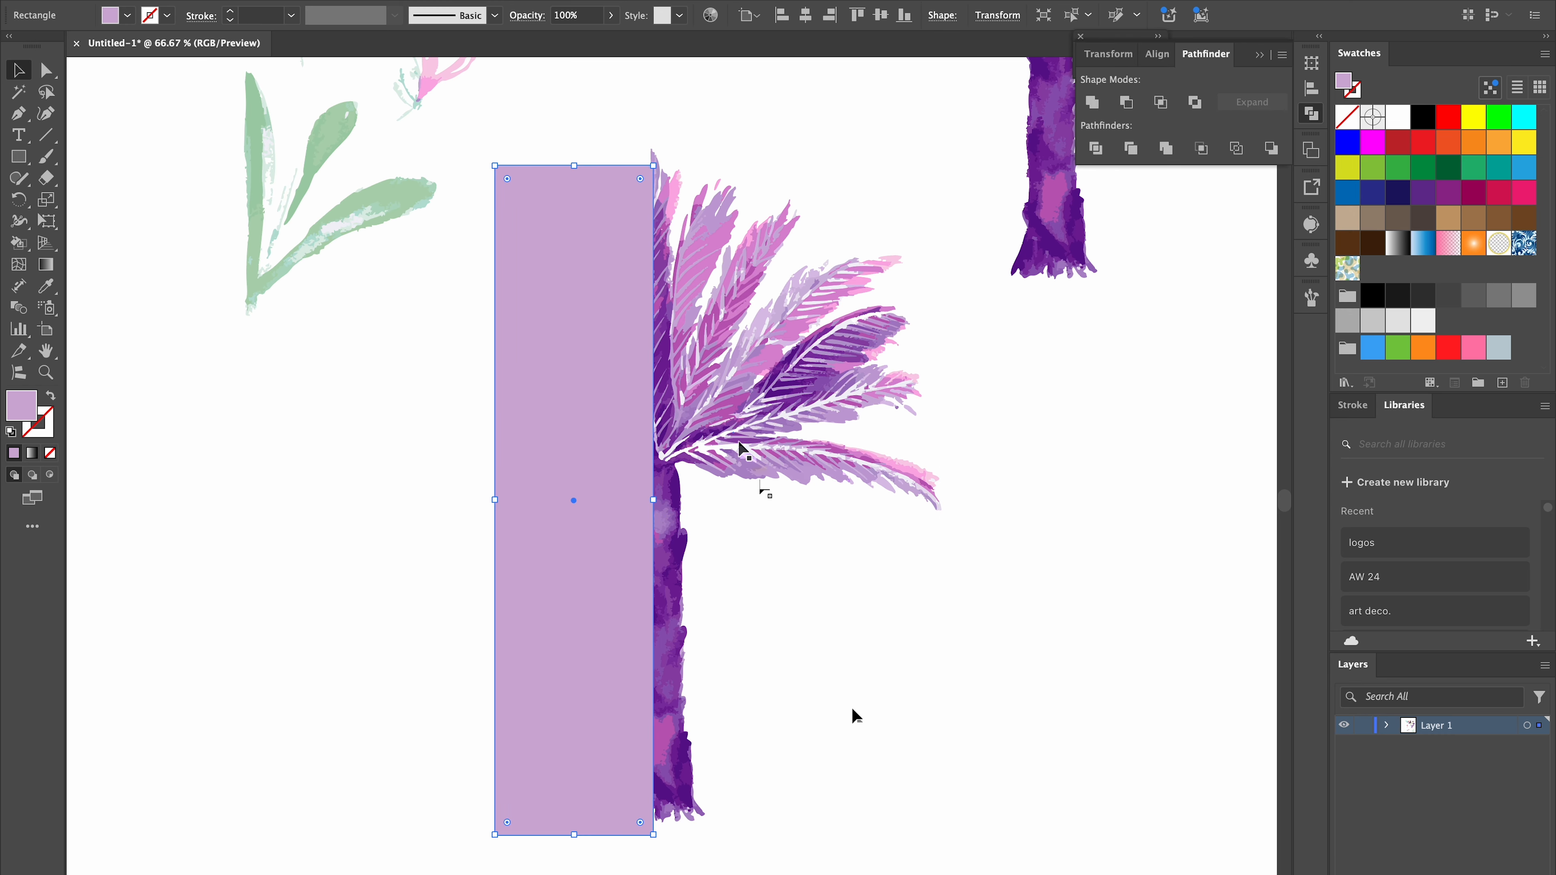
{"action": "left_click", "coordinate": [664, 521]}
{"action": "left_click", "coordinate": [634, 515], "text": "shift"}
{"action": "left_click", "coordinate": [331, 396]}
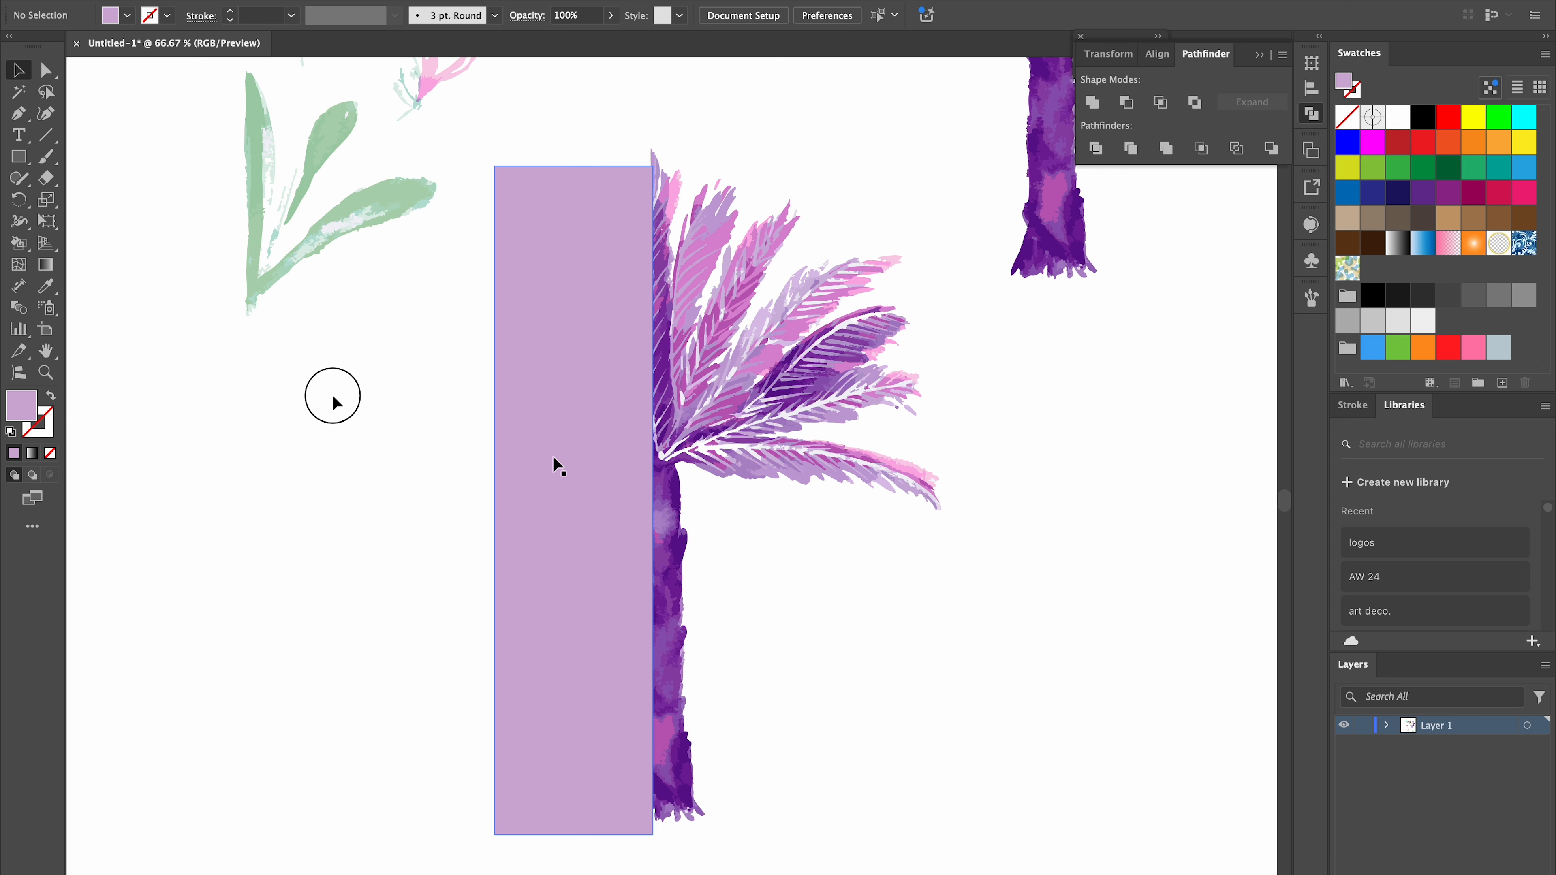
{"action": "double_click", "coordinate": [565, 419]}
{"action": "left_click", "coordinate": [565, 419]}
{"action": "key", "text": "Delete"}
{"action": "key", "text": "Escape"}
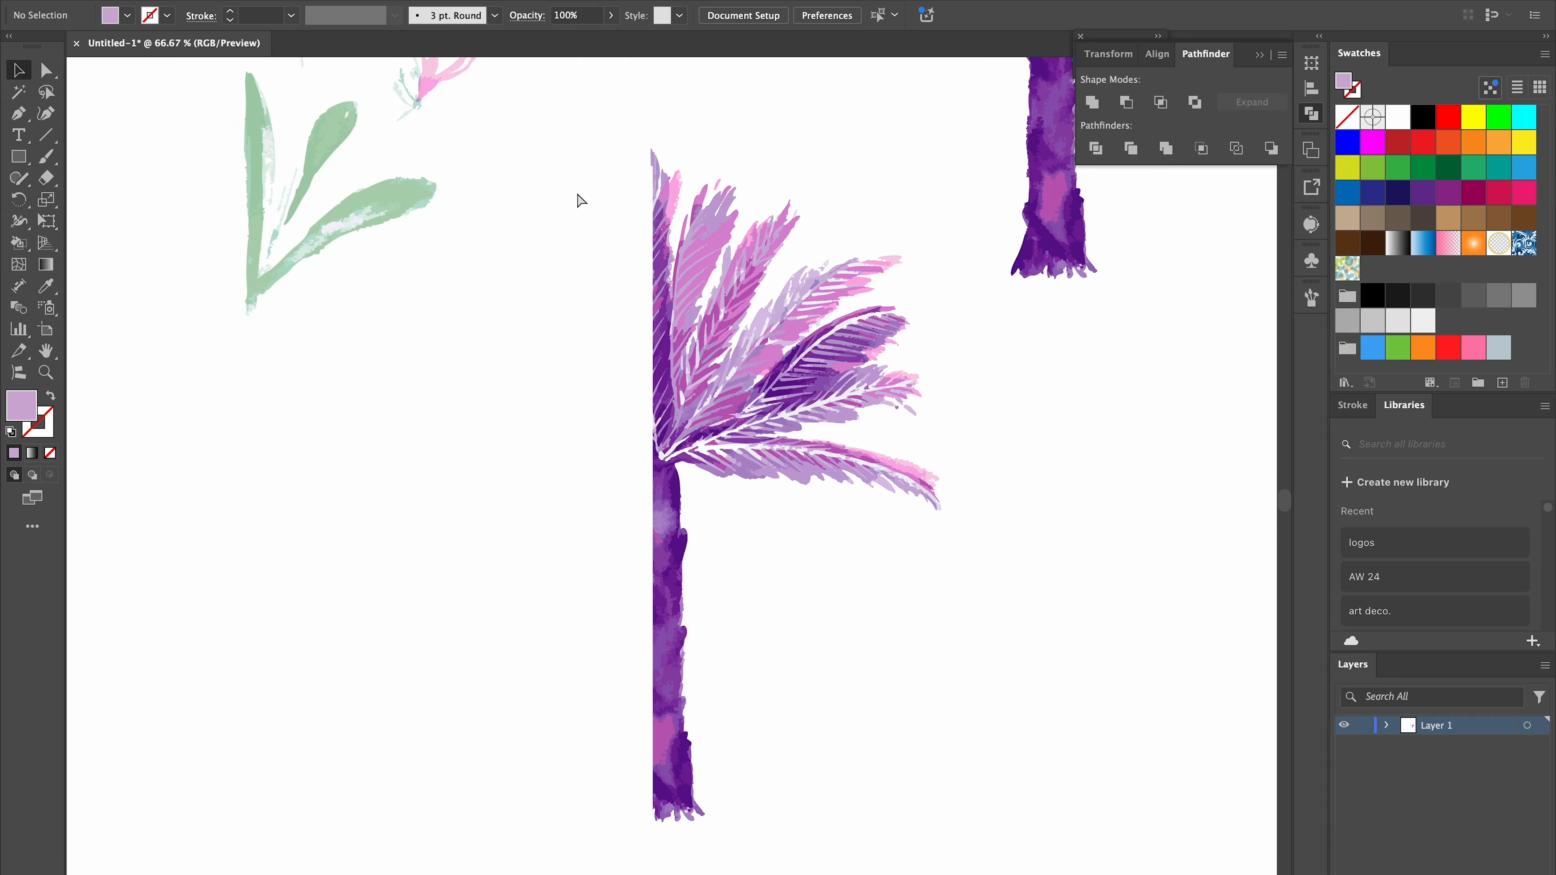
Reflect a copy of the half palm across its straight trunk edge to form a complete symmetrical palm
{"action": "key", "text": "super+minus"}
{"action": "left_click", "coordinate": [663, 644]}
{"action": "key", "text": "super+plus"}
{"action": "key", "text": "super+plus"}
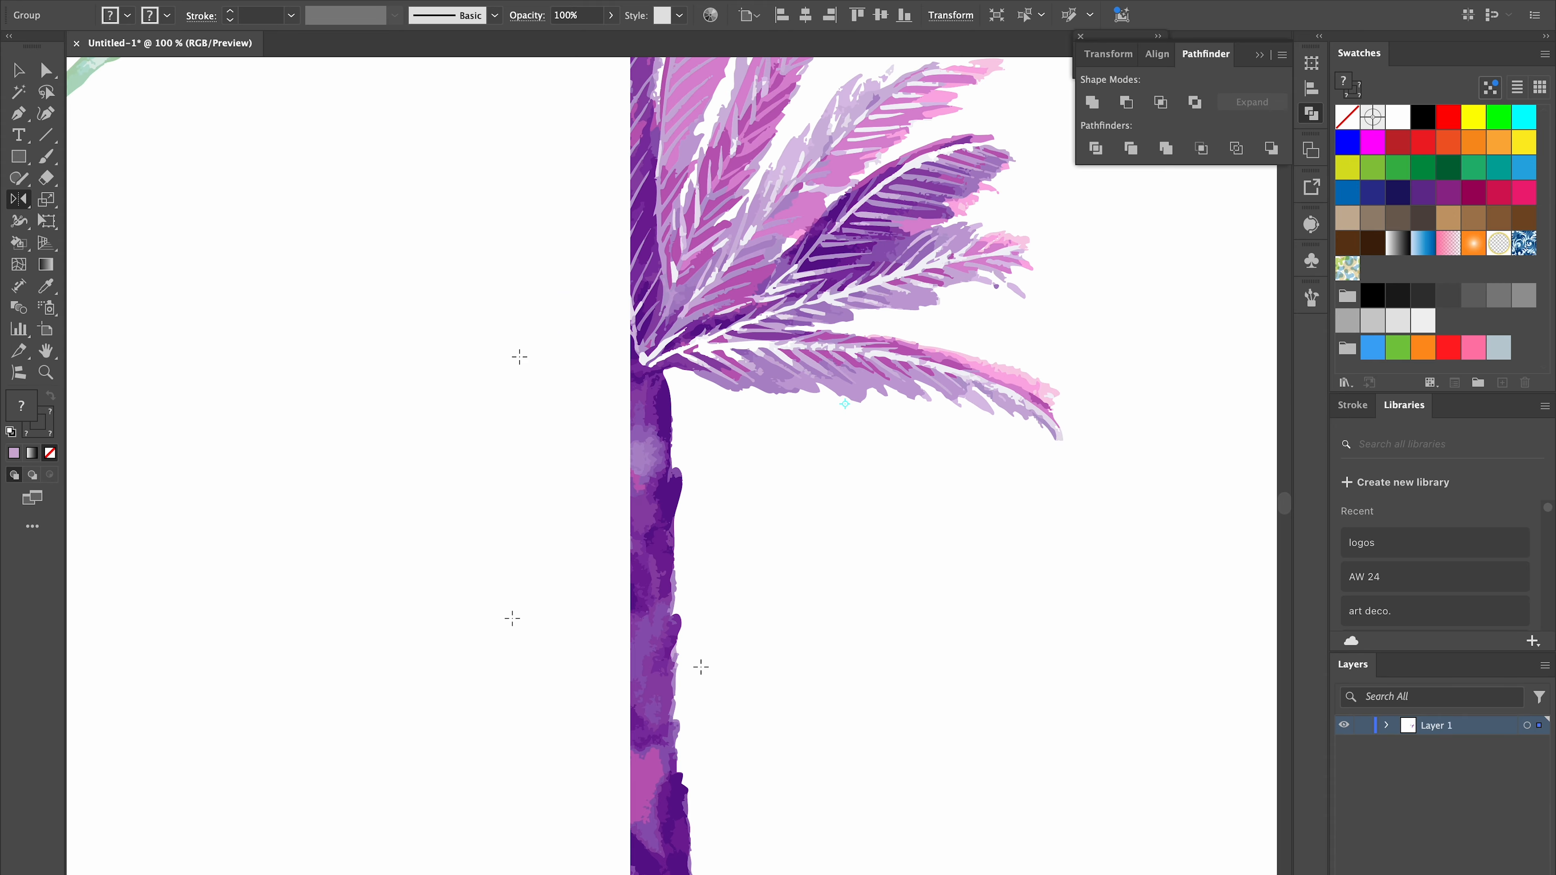
{"action": "key", "text": "super+minus"}
{"action": "left_click_drag", "start_coordinate": [775, 343], "coordinate": [541, 190]}
{"action": "key", "text": "v"}
{"action": "key", "text": "super+shift+a"}
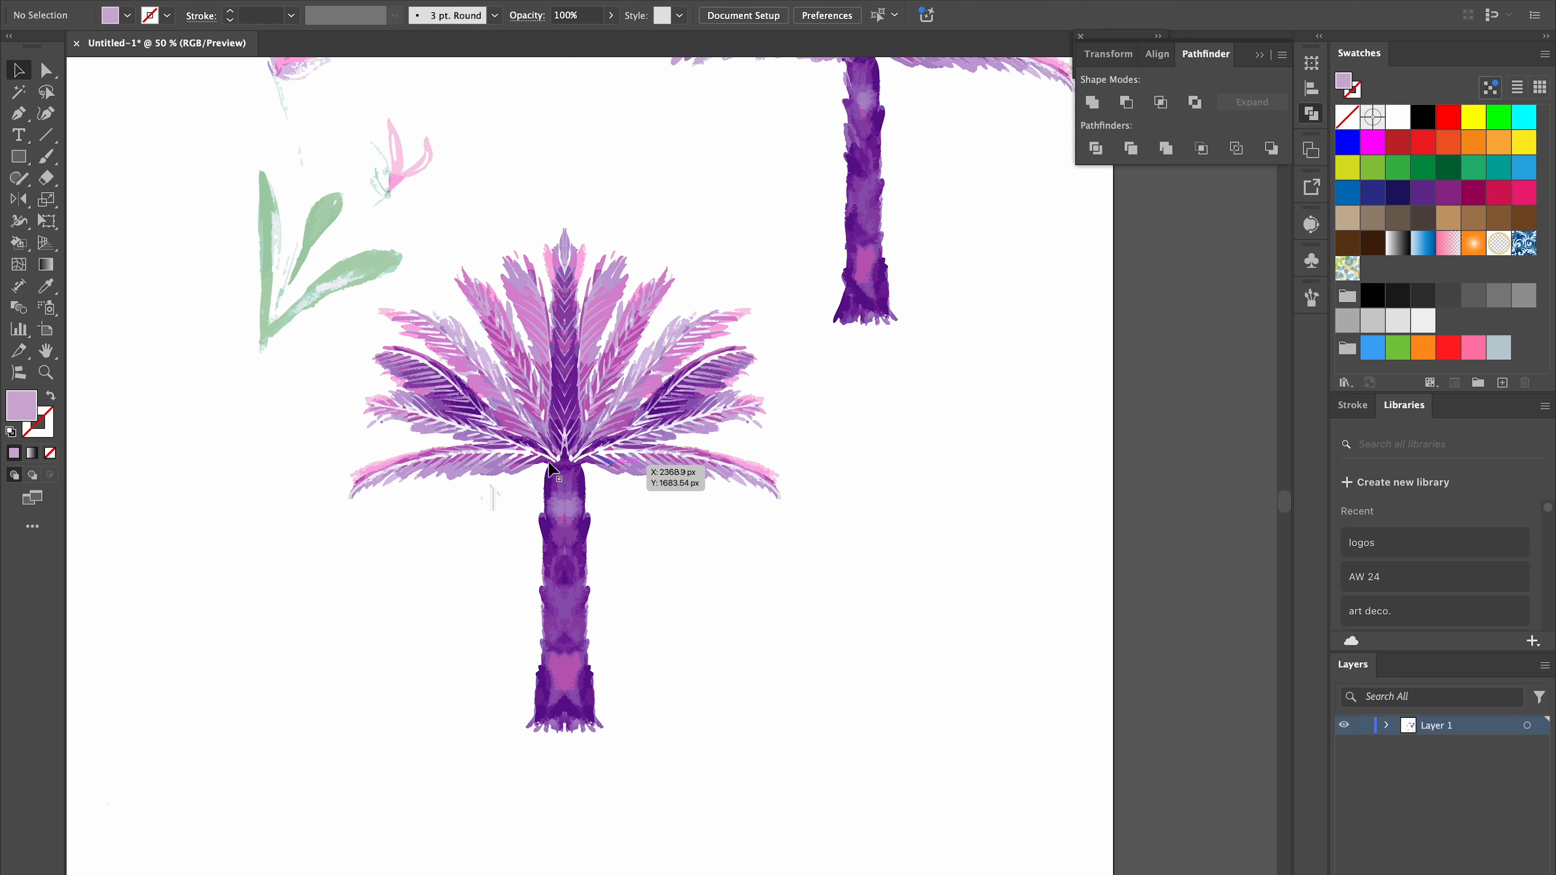
Group the two mirrored palm halves and move the symmetrical palm up and to the right, beside the original palm
{"action": "left_click_drag", "start_coordinate": [650, 617], "coordinate": [650, 618]}
{"action": "key", "text": "super+g"}
{"action": "key", "text": "super+minus"}
{"action": "key", "text": "super+minus"}
{"action": "key", "text": "super+minus"}
{"action": "left_click_drag", "start_coordinate": [670, 439], "coordinate": [854, 199]}
{"action": "scroll", "coordinate": [846, 211], "scroll_direction": "left", "scroll_amount": 8}
{"action": "scroll", "coordinate": [846, 211], "scroll_direction": "up", "scroll_amount": 5}
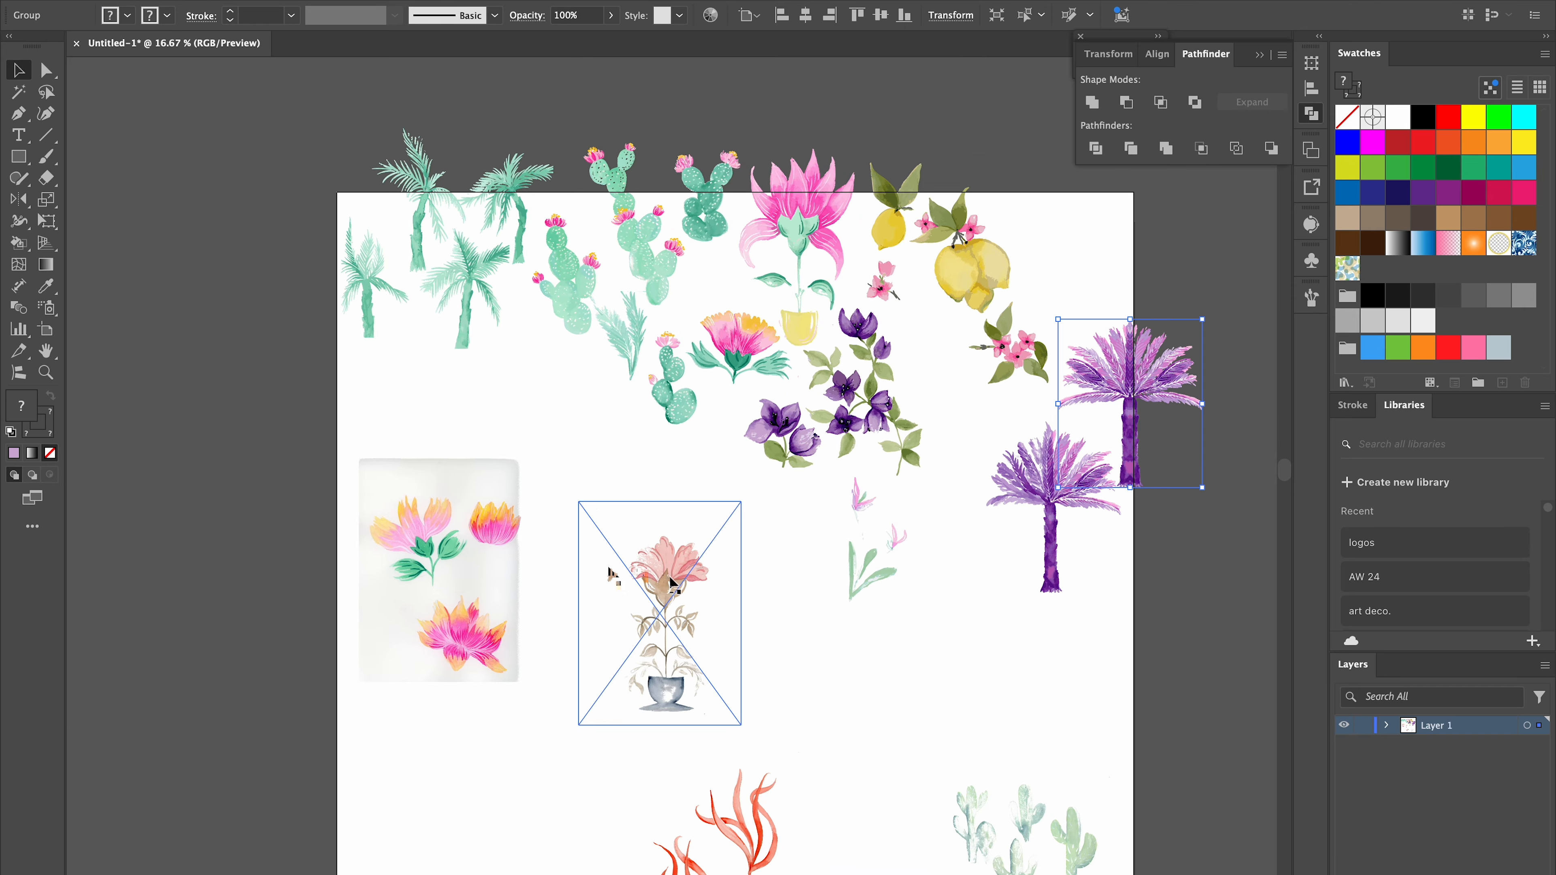
Vectorize the scan with the three pink and orange flowers using Image Trace and expand the result
{"action": "left_click", "coordinate": [456, 529]}
{"action": "key", "text": "super+plus"}
{"action": "key", "text": "super+plus"}
{"action": "key", "text": "super+plus"}
{"action": "left_click", "coordinate": [629, 16]}
{"action": "left_click", "coordinate": [675, 357]}
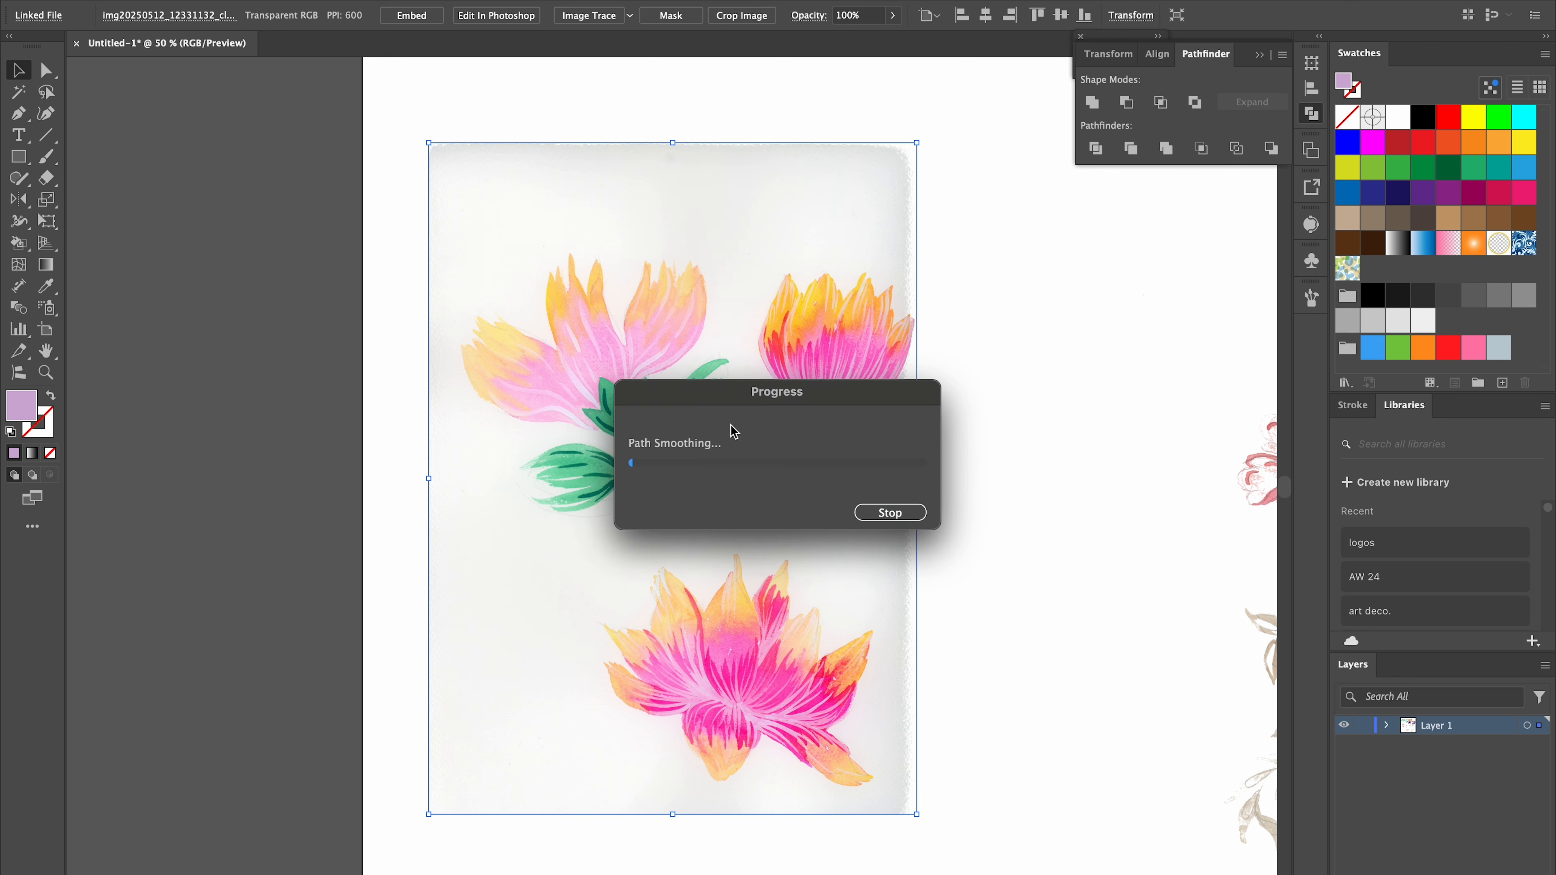
{"action": "left_click", "coordinate": [493, 16]}
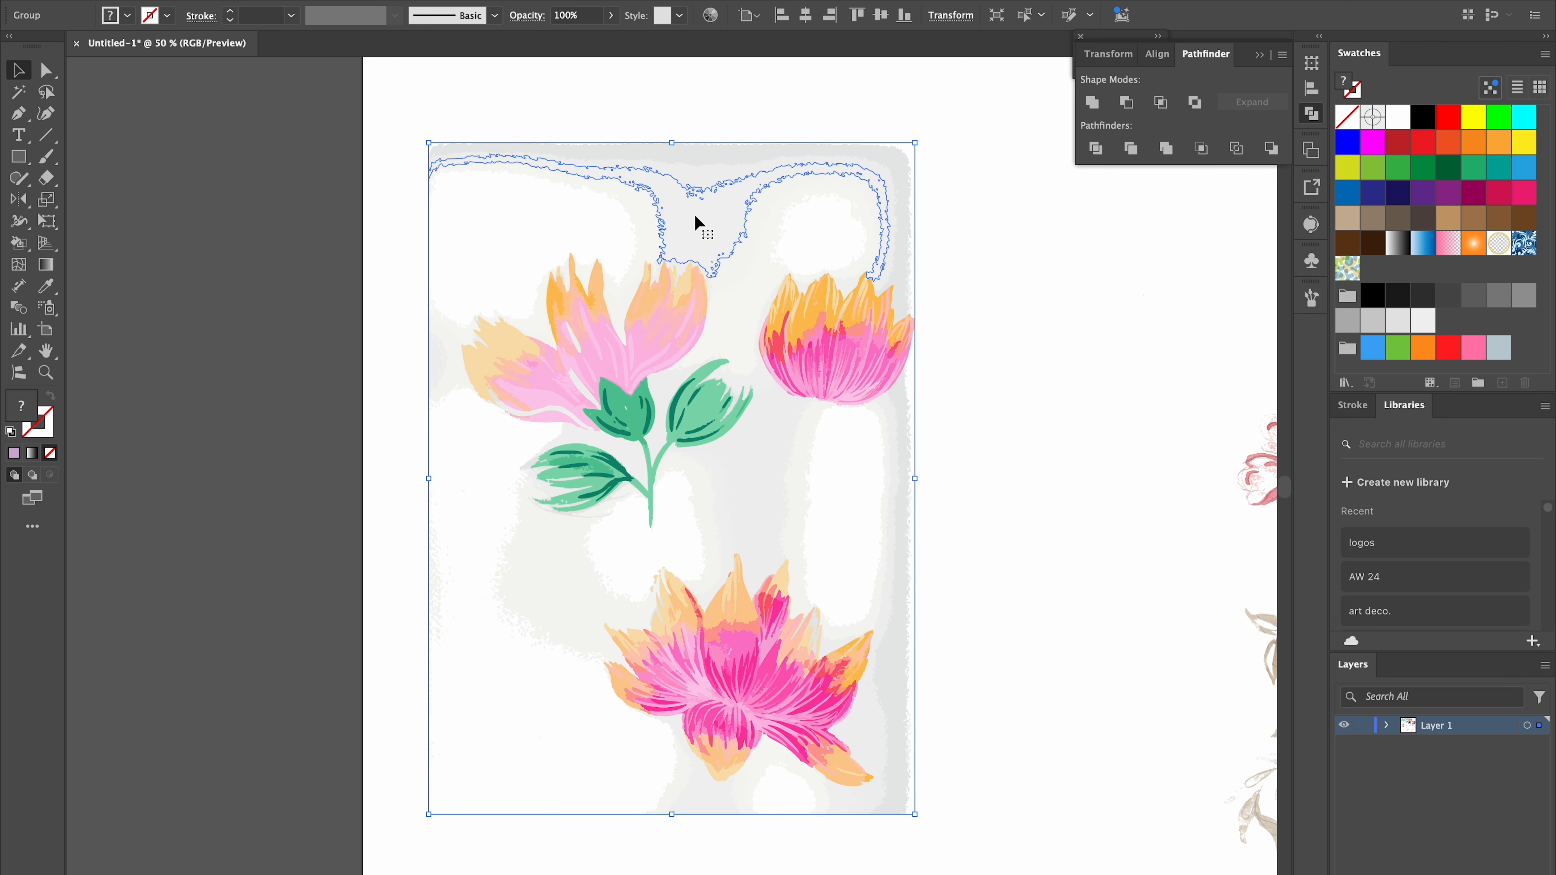
Isolate the traced flower group and delete its gray and off-white background shapes
{"action": "double_click", "coordinate": [694, 213]}
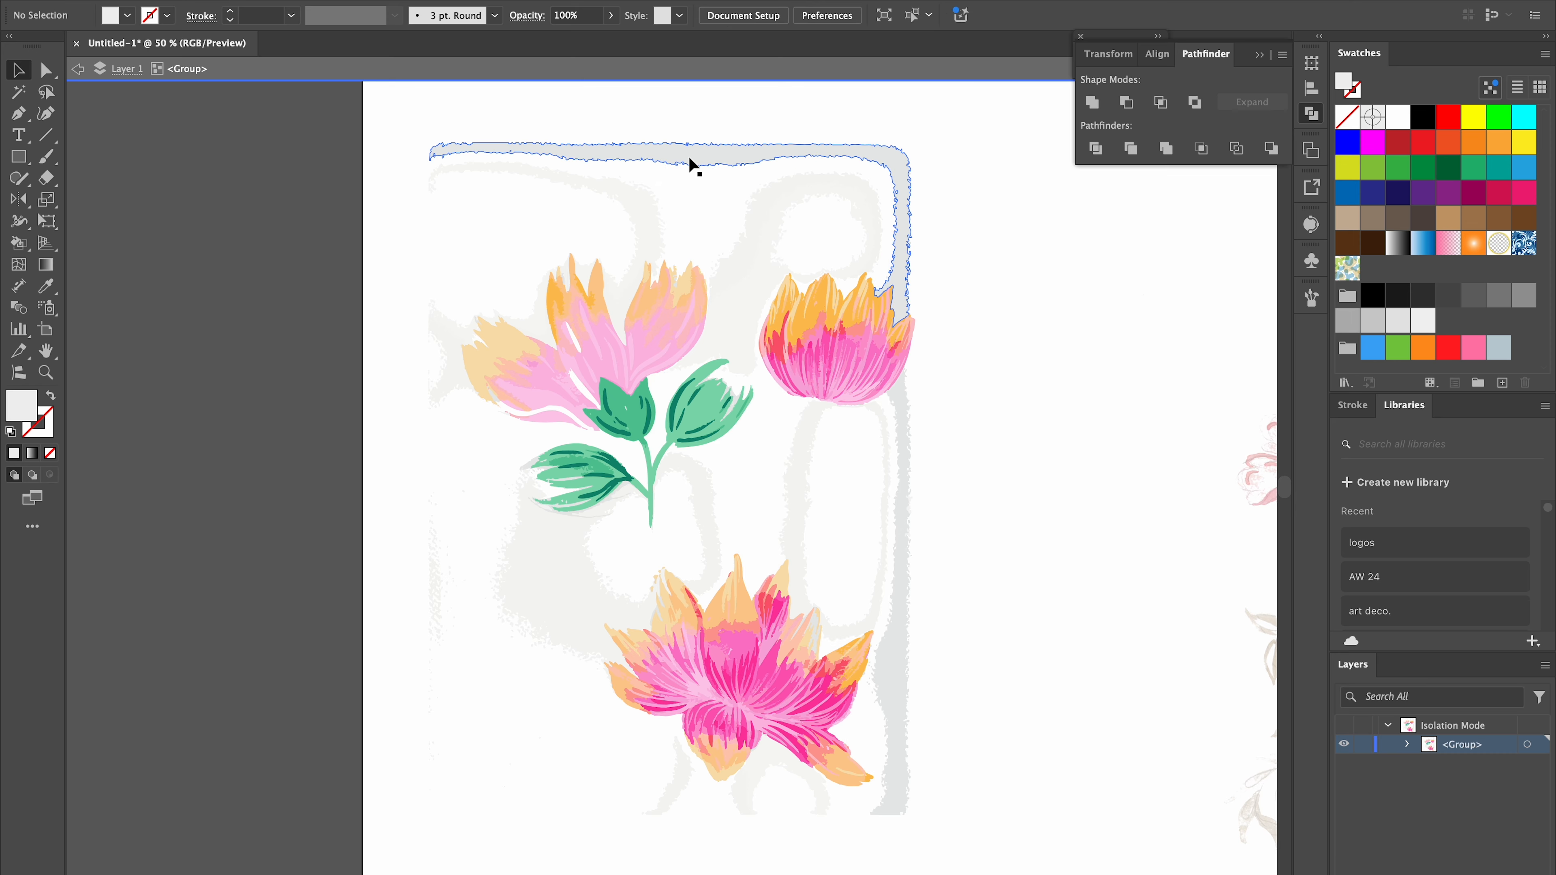
{"action": "left_click", "coordinate": [690, 163]}
{"action": "key", "text": "Delete"}
{"action": "left_click", "coordinate": [743, 246]}
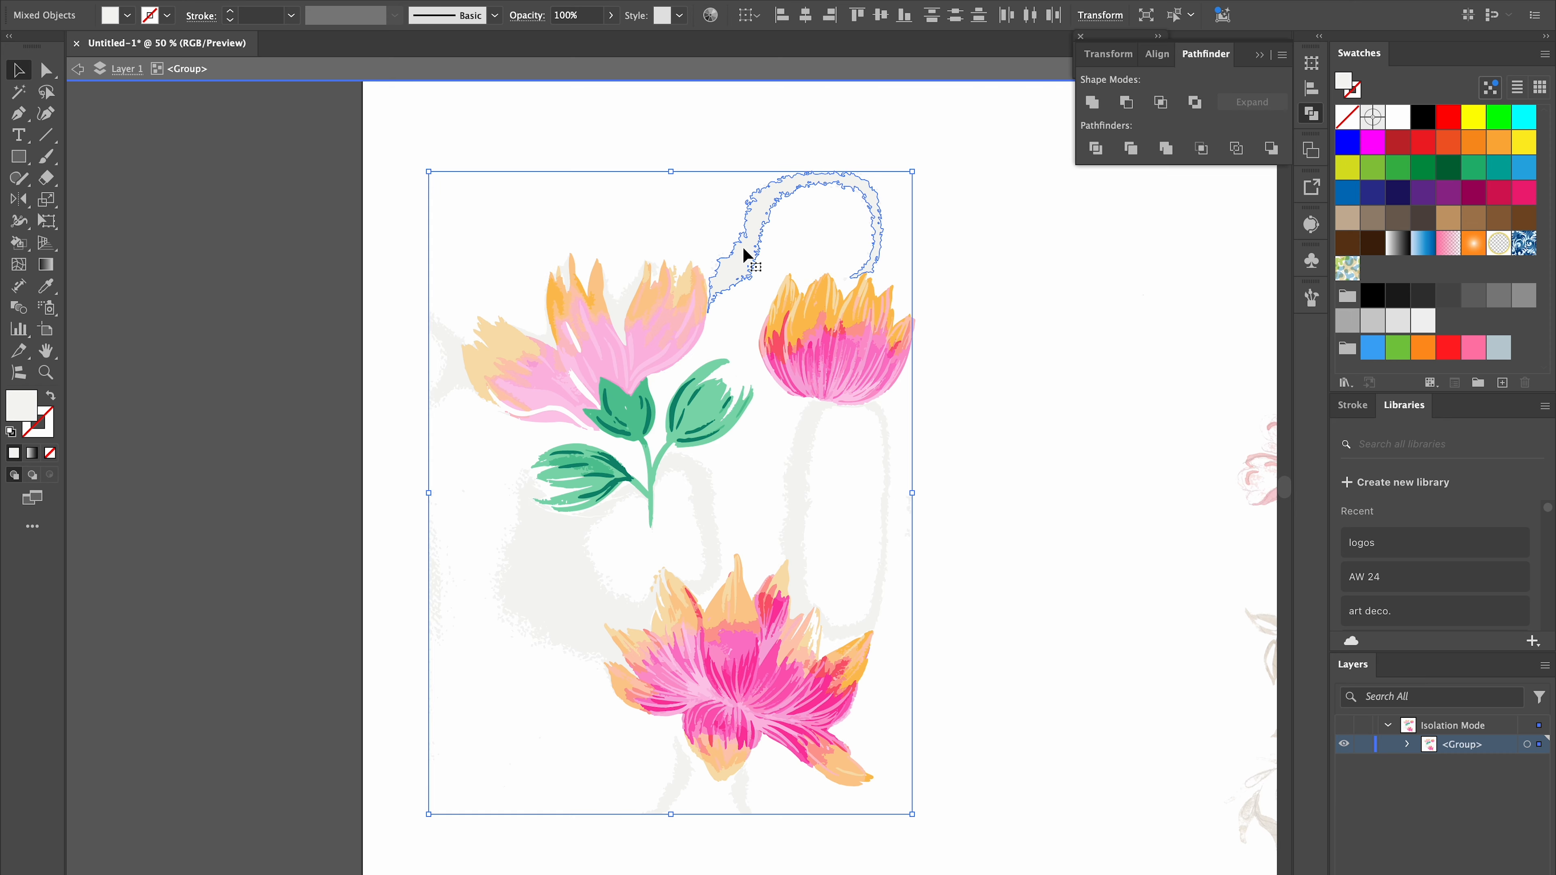
{"action": "key", "text": "Delete"}
Lasso the small pink and orange bud, separate it from the traced flower group and move it to the right
{"action": "key", "text": "q"}
{"action": "left_click_drag", "start_coordinate": [929, 446], "coordinate": [760, 288]}
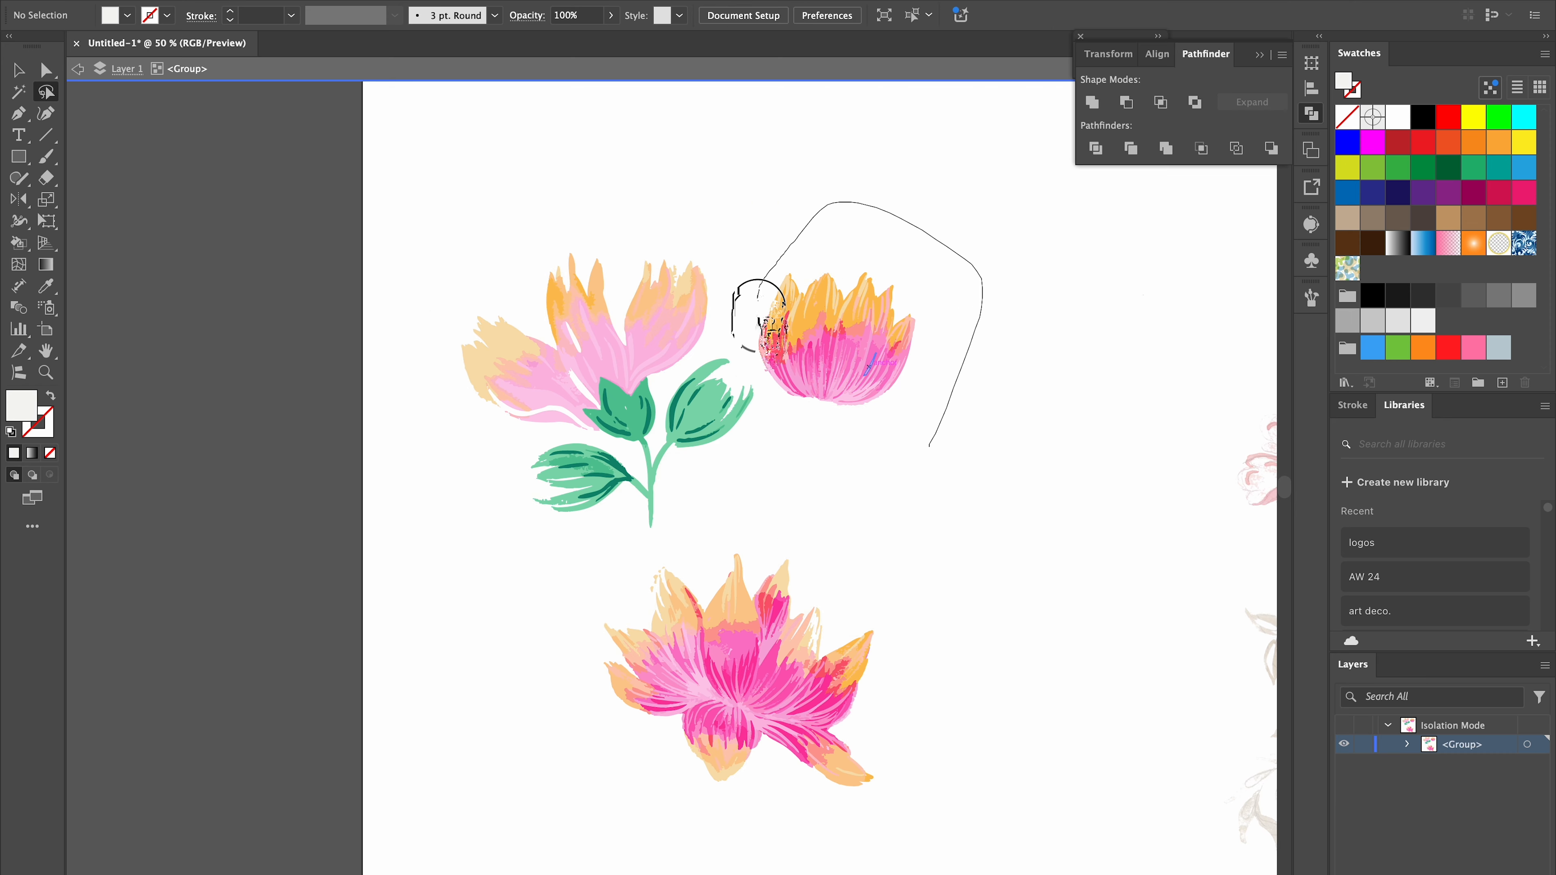
{"action": "key", "text": "ctrl+x"}
{"action": "key", "text": "Escape"}
{"action": "key", "text": "ctrl+v"}
{"action": "key", "text": "v"}
{"action": "left_click_drag", "start_coordinate": [669, 480], "coordinate": [980, 311]}
Separate the flower with green leaves from the group, move it upward, and bring the large pink lotus closer to it
{"action": "double_click", "coordinate": [573, 386]}
{"action": "key", "text": "q"}
{"action": "left_click_drag", "start_coordinate": [848, 432], "coordinate": [451, 319]}
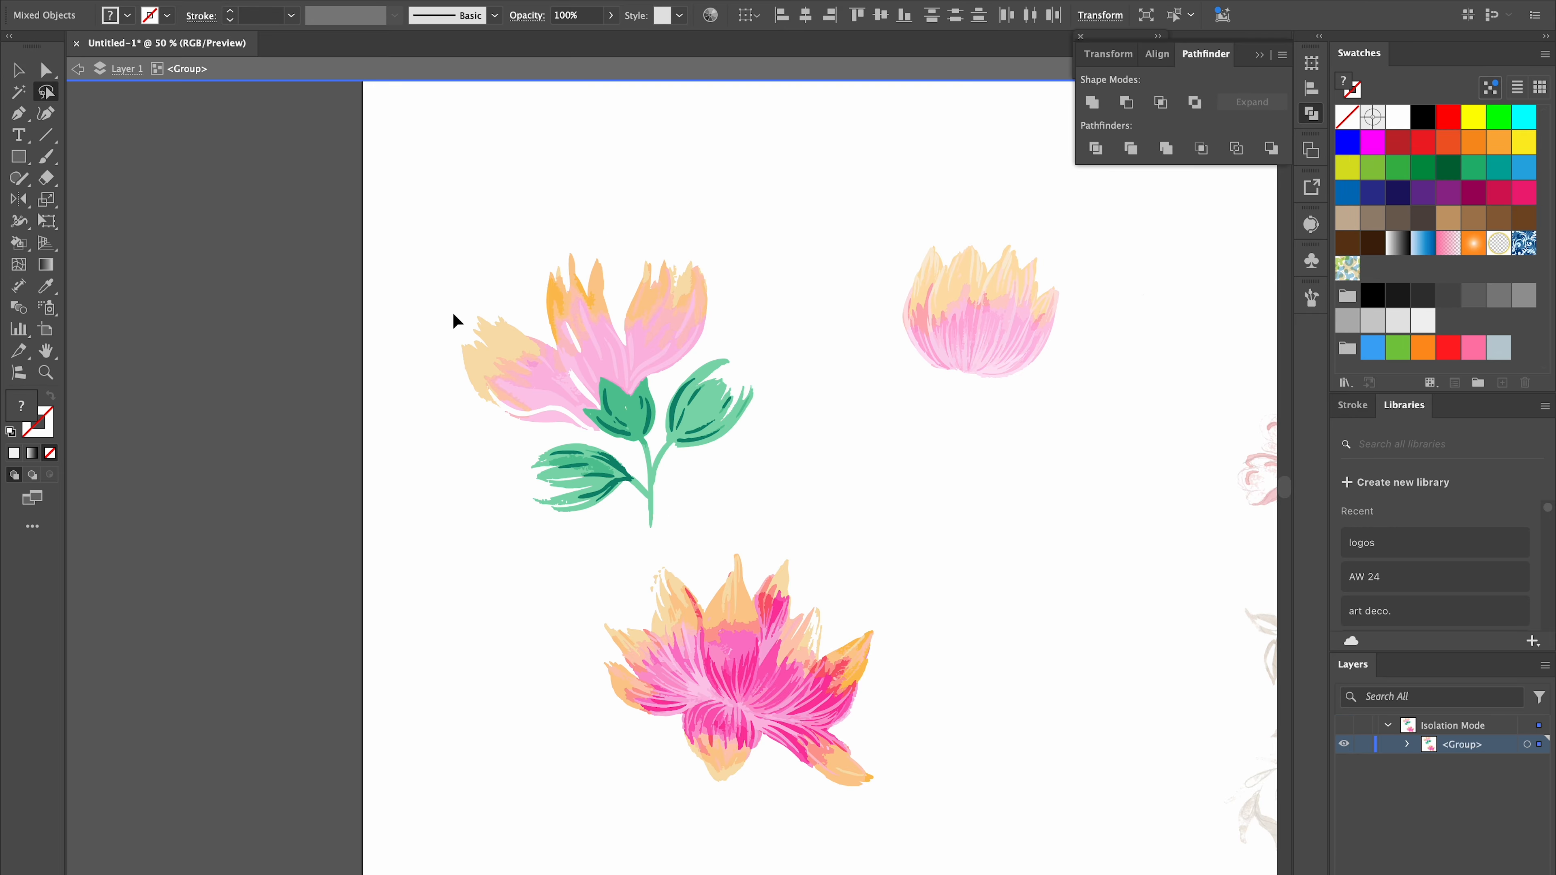
{"action": "key", "text": "ctrl+x"}
{"action": "key", "text": "Escape"}
{"action": "key", "text": "ctrl+v"}
{"action": "key", "text": "v"}
{"action": "left_click_drag", "start_coordinate": [765, 466], "coordinate": [687, 205]}
{"action": "left_click_drag", "start_coordinate": [654, 696], "coordinate": [745, 471]}
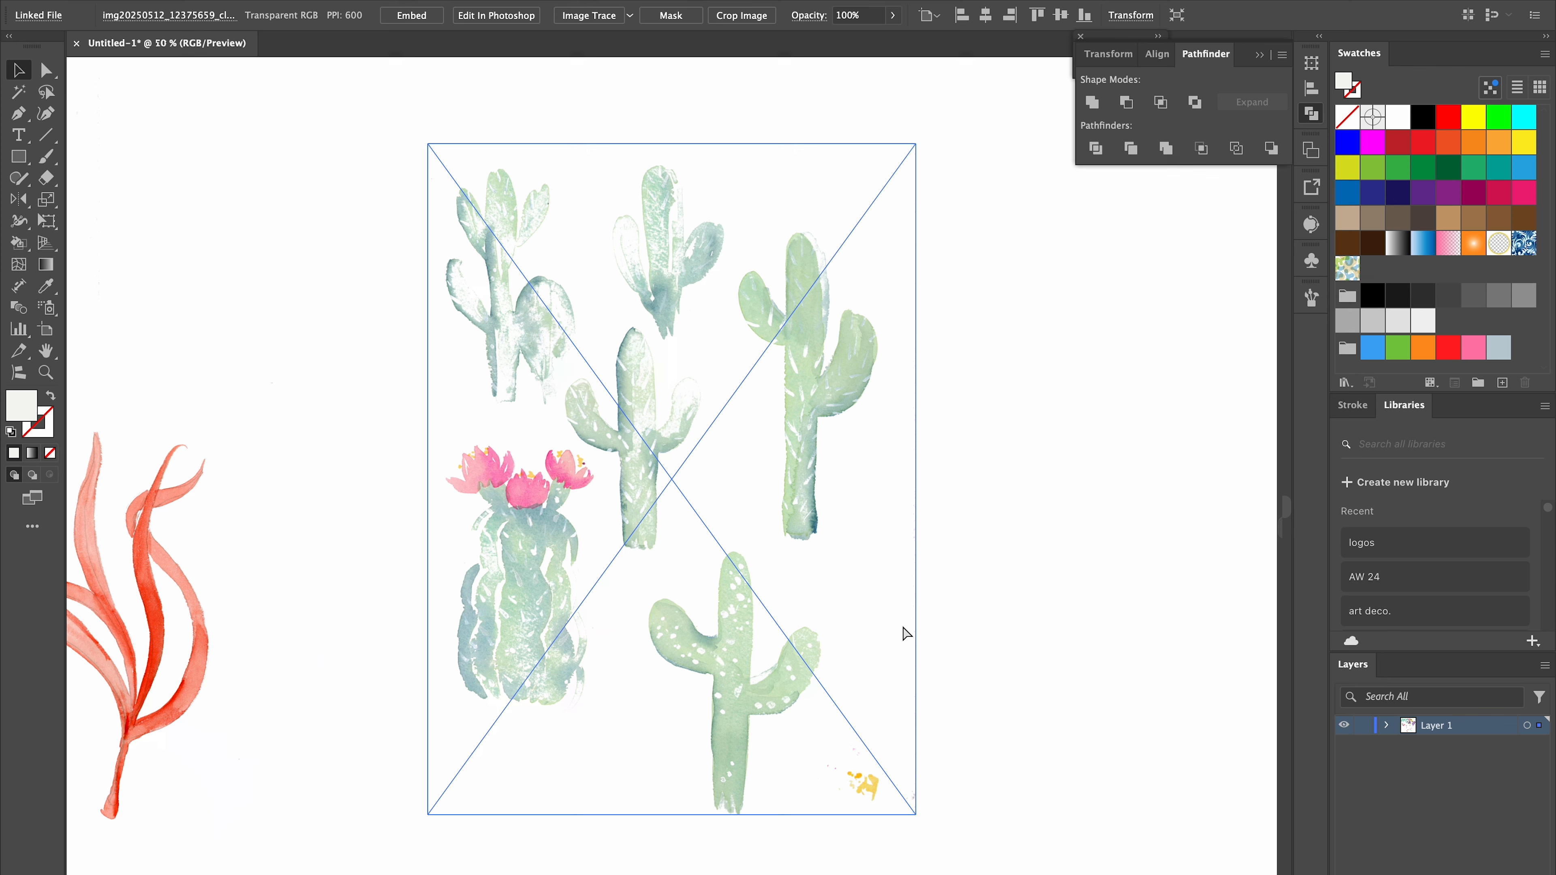
Vectorize the scan of green cacti using Image Trace and expand the result
{"action": "left_click", "coordinate": [905, 633]}
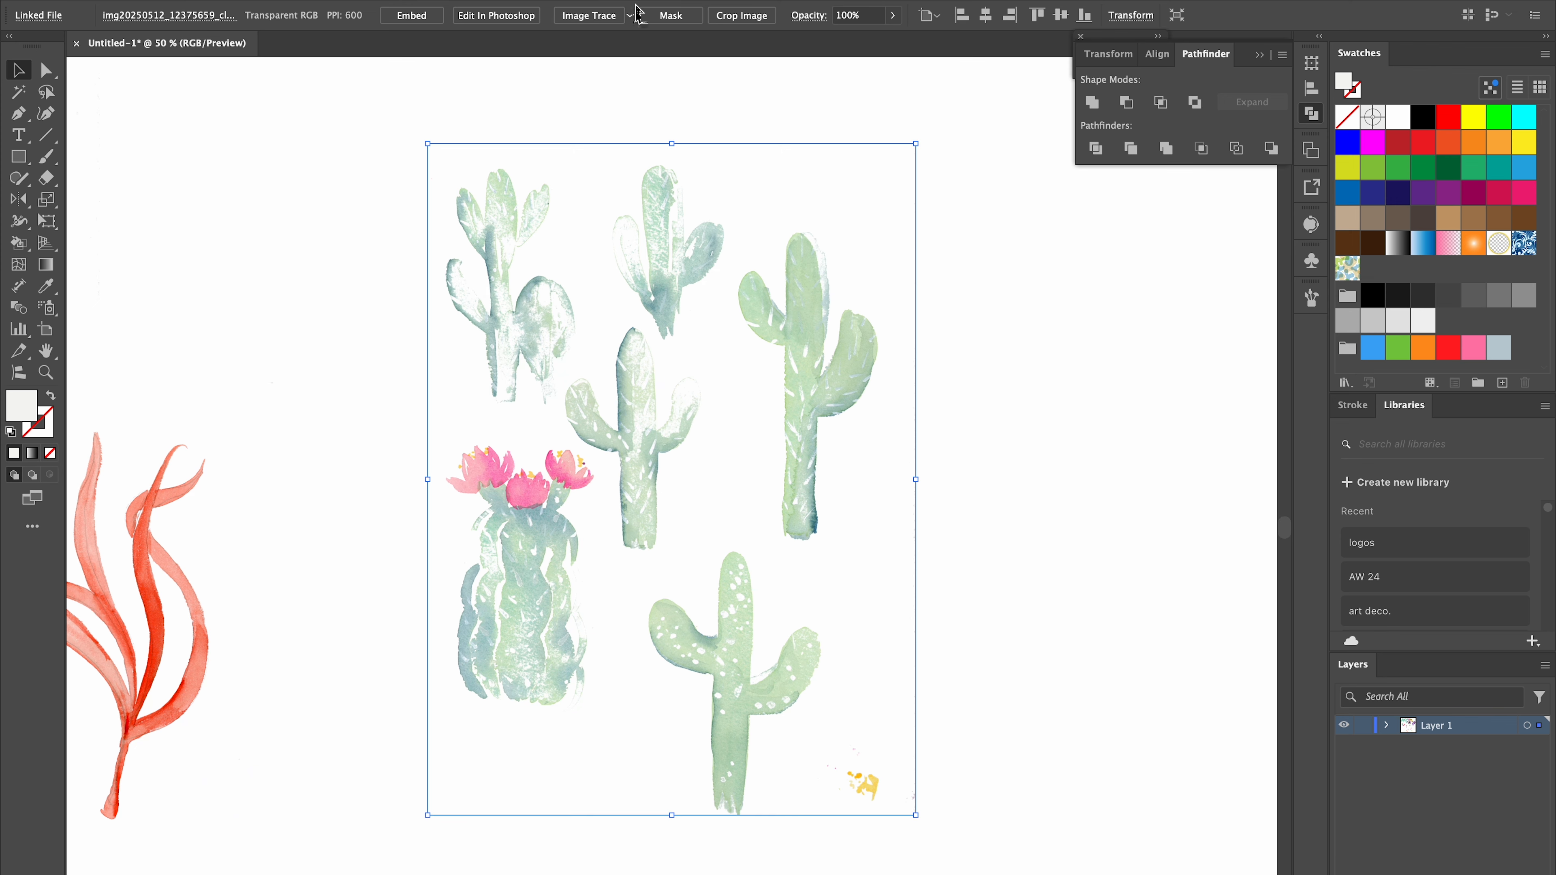
{"action": "left_click", "coordinate": [629, 15]}
{"action": "scroll", "coordinate": [649, 276], "scroll_direction": "down", "scroll_amount": 3}
{"action": "left_click", "coordinate": [641, 345]}
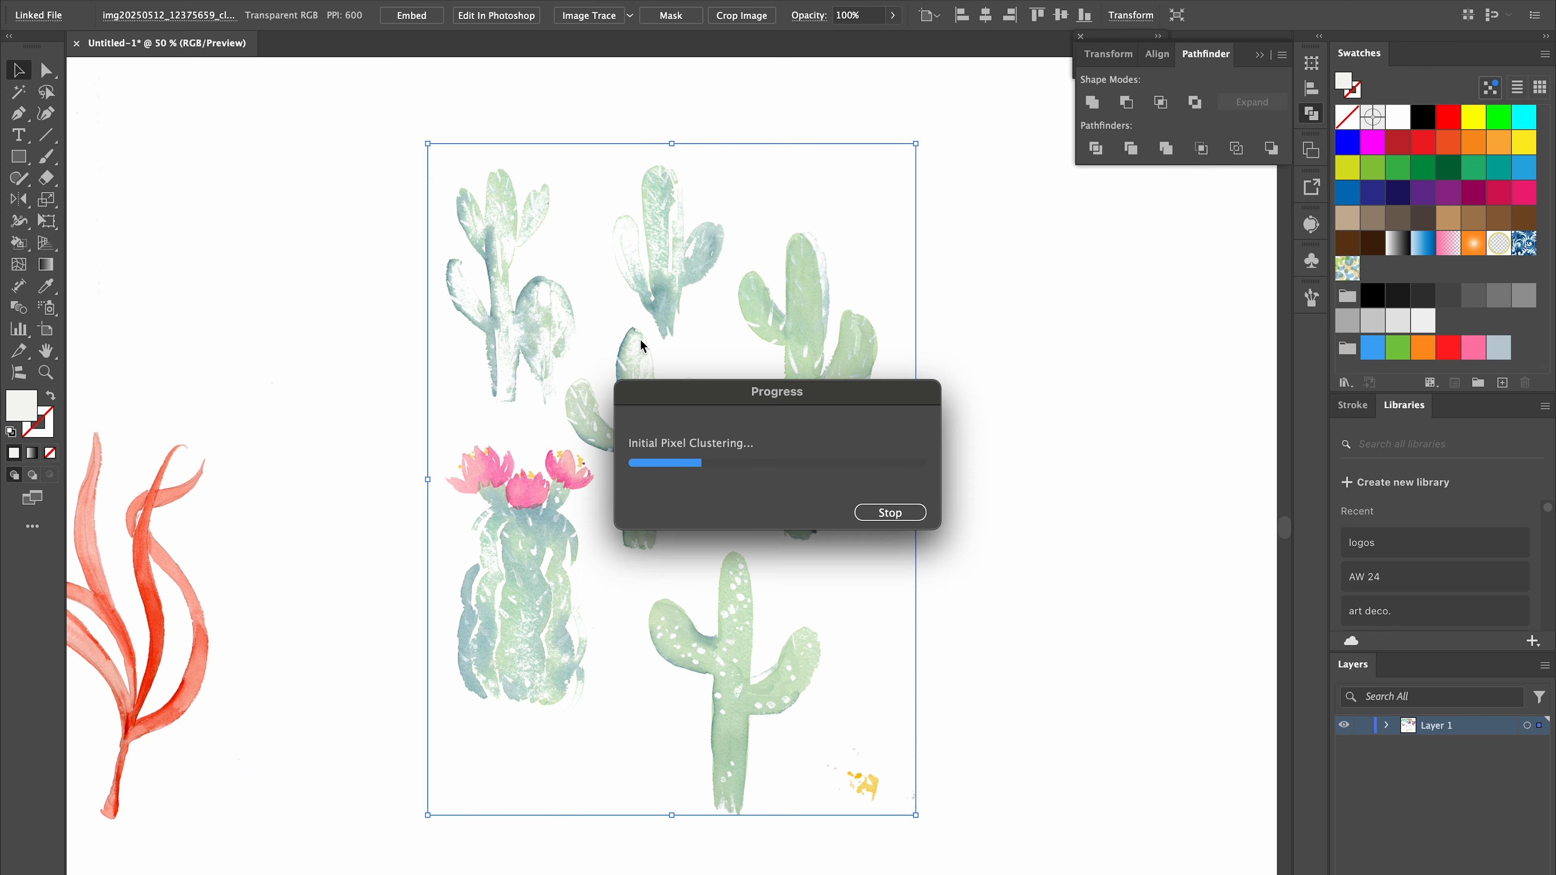
{"action": "left_click", "coordinate": [493, 17]}
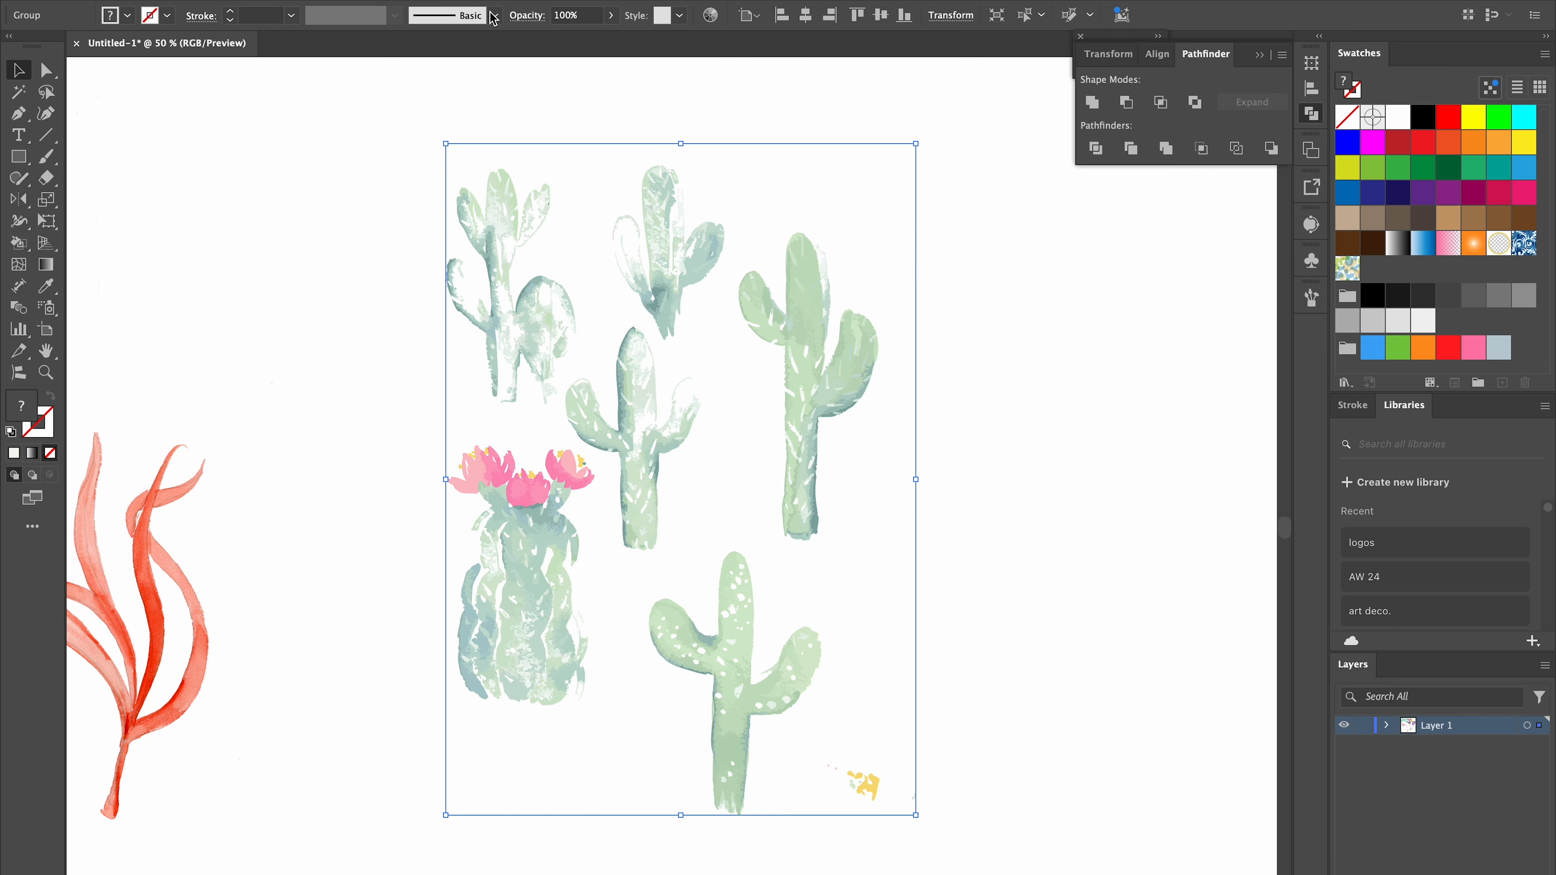
Separate the white-dotted cactus from the traced cactus group and move it to the right of the others
{"action": "double_click", "coordinate": [738, 673]}
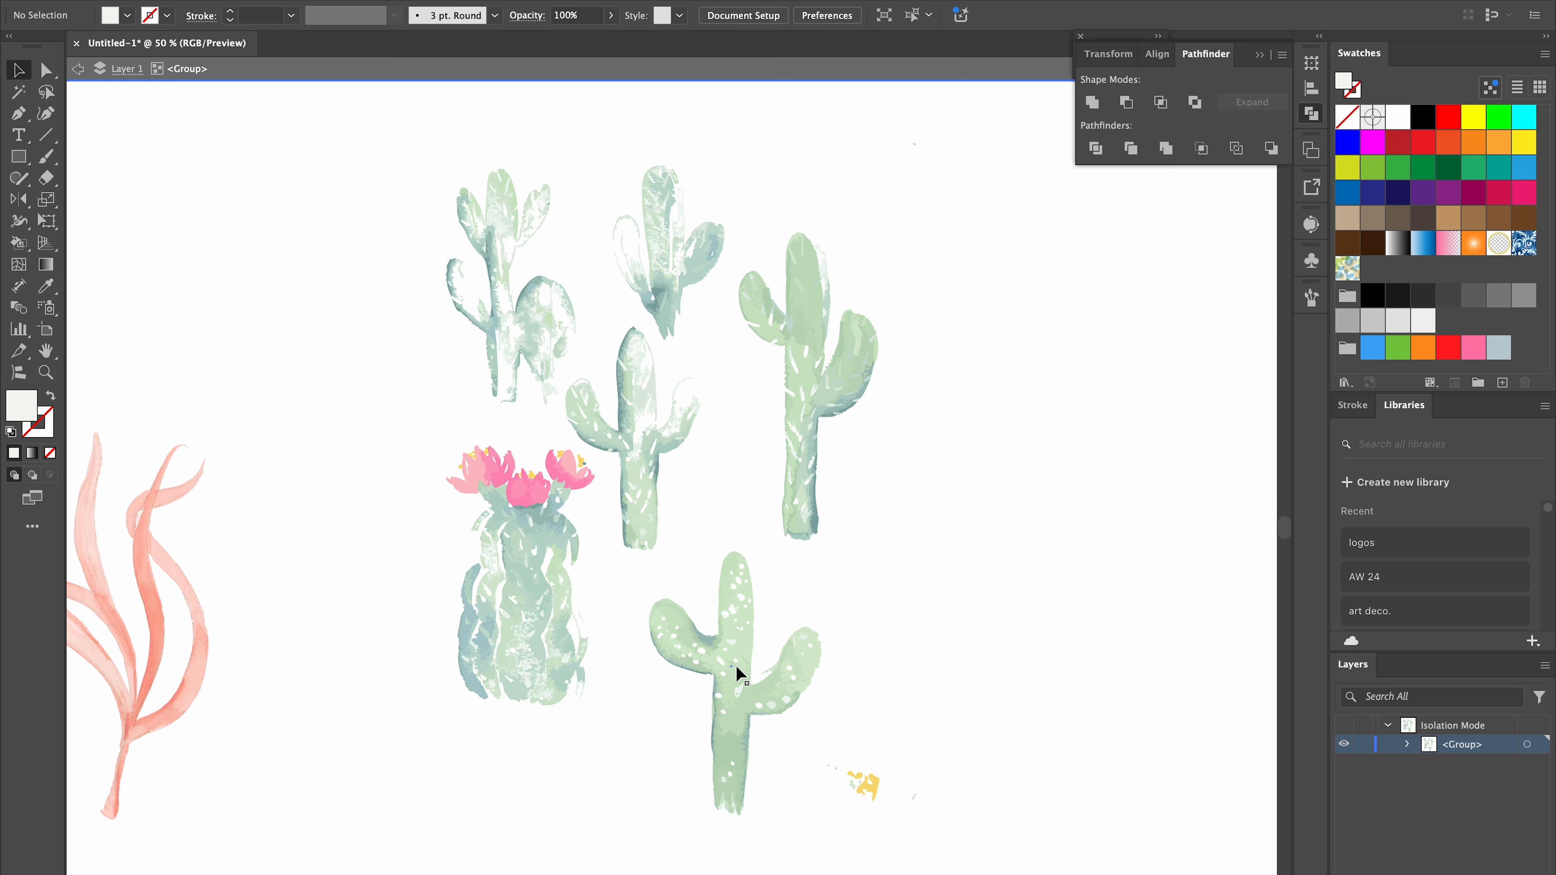
{"action": "mouse_move", "coordinate": [686, 572]}
{"action": "left_mouse_down"}
{"action": "mouse_move", "coordinate": [794, 752]}
{"action": "mouse_move", "coordinate": [653, 581]}
{"action": "left_mouse_up"}
{"action": "key", "text": "super+x"}
{"action": "key", "text": "Escape"}
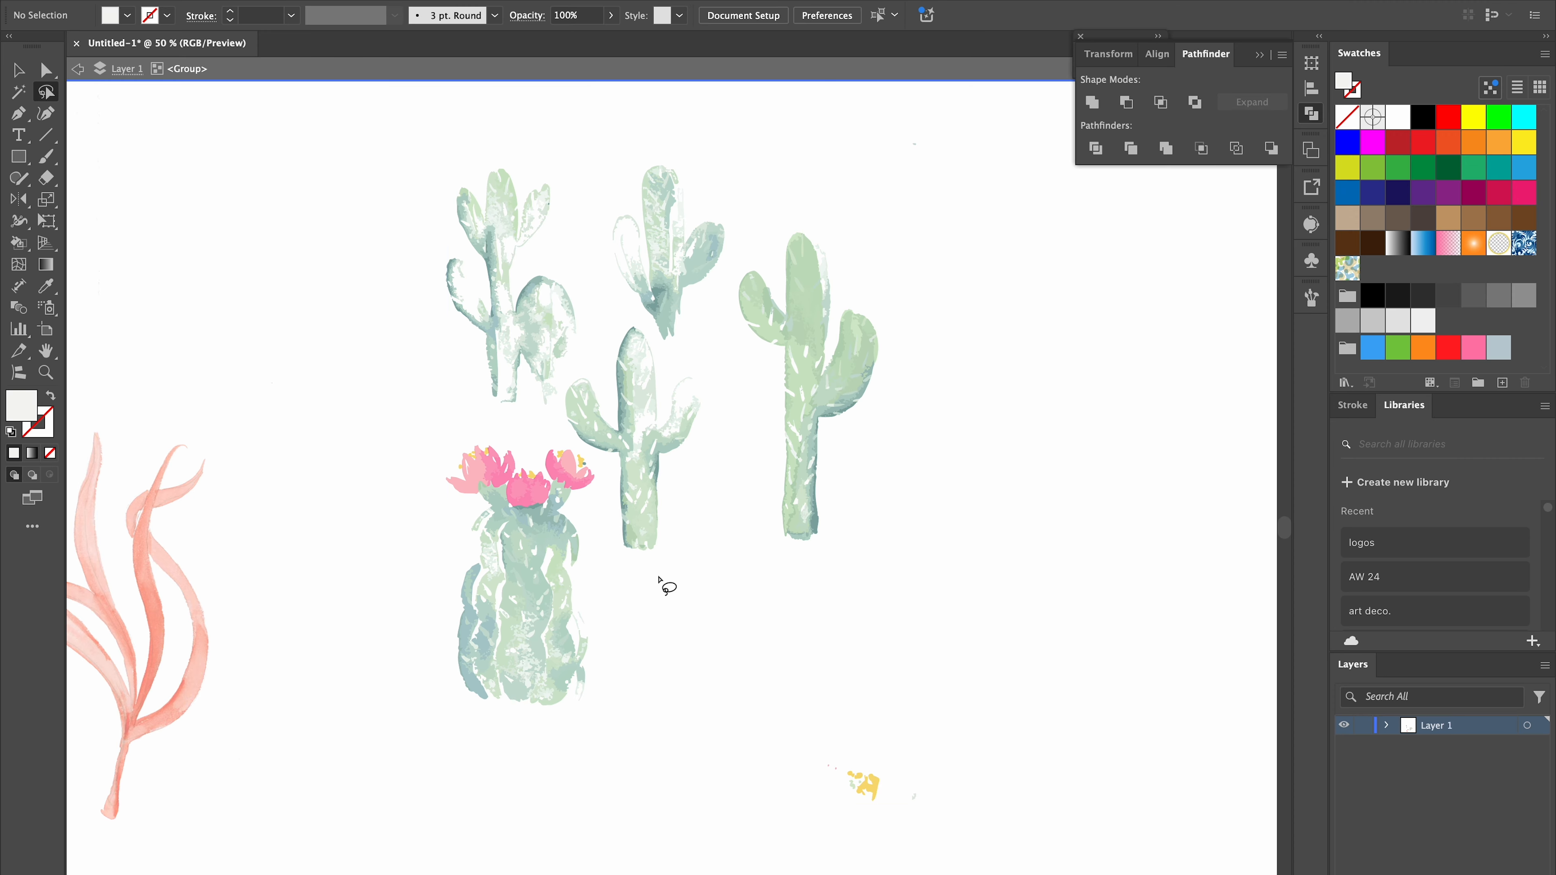
{"action": "key", "text": "super+v"}
{"action": "key", "text": "v"}
{"action": "left_click_drag", "start_coordinate": [663, 471], "coordinate": [1033, 509]}
Erase the yellow paint smudge beneath the cacti
{"action": "left_click", "coordinate": [802, 480]}
{"action": "key", "text": "shift+e"}
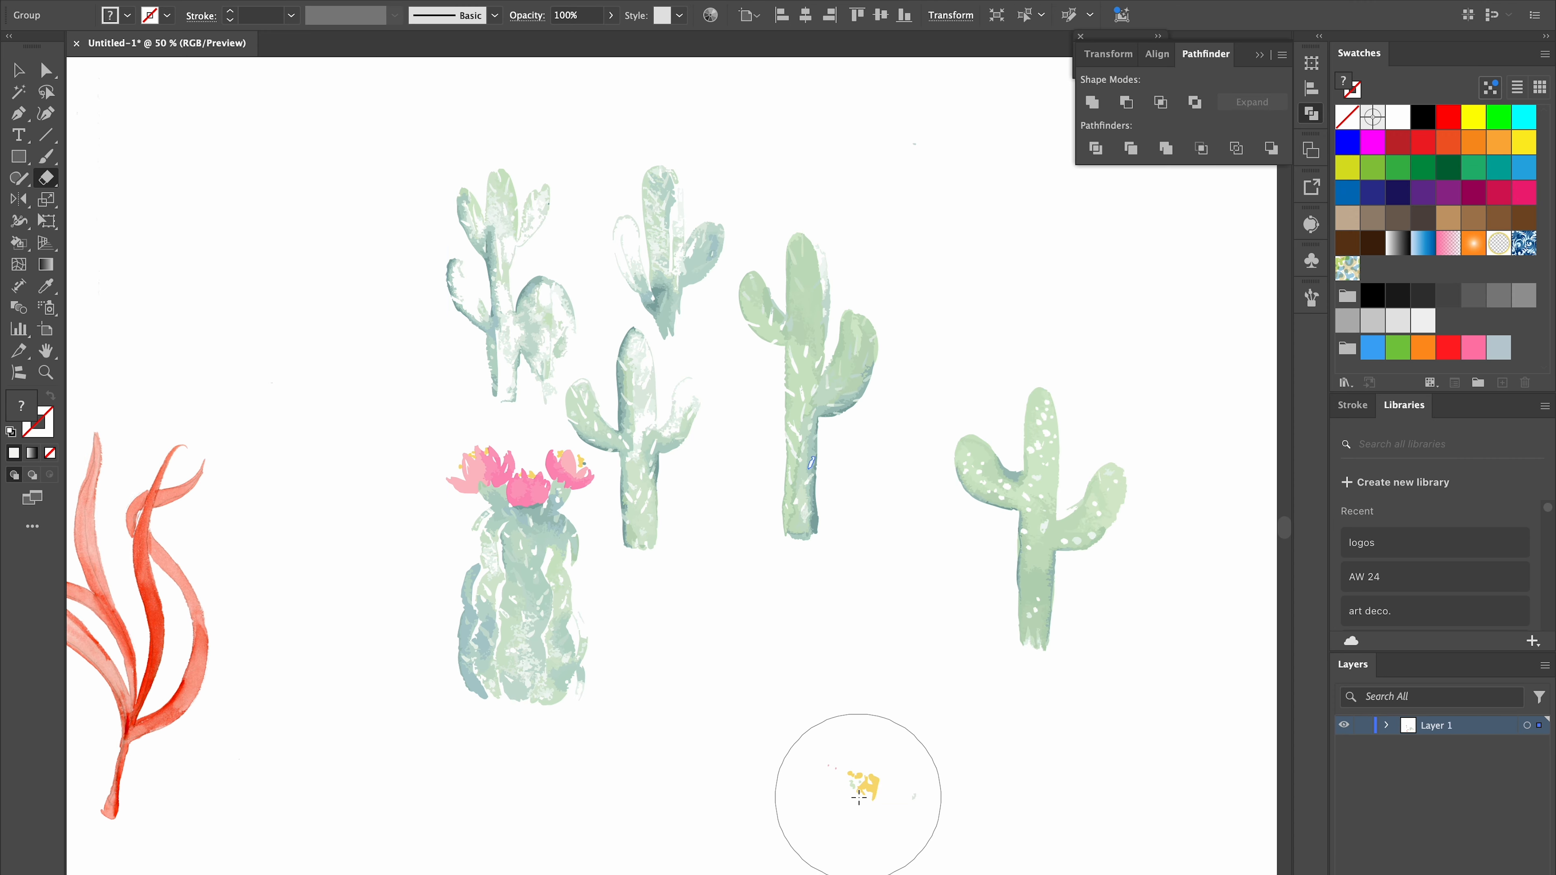
{"action": "left_click", "coordinate": [858, 799]}
Separate the tall striped cactus from the traced group and place it just left of the dotted cactus
{"action": "key", "text": "v"}
{"action": "double_click", "coordinate": [860, 530]}
{"action": "key", "text": "q"}
{"action": "mouse_move", "coordinate": [836, 265]}
{"action": "left_mouse_down"}
{"action": "mouse_move", "coordinate": [753, 410]}
{"action": "mouse_move", "coordinate": [865, 297]}
{"action": "left_mouse_up"}
{"action": "key", "text": "super+x"}
{"action": "key", "text": "Escape"}
{"action": "key", "text": "super+v"}
{"action": "key", "text": "v"}
Separate the cactus with pink flowers from the traced group and move it up and left of the other cacti
{"action": "double_click", "coordinate": [463, 543]}
{"action": "key", "text": "q"}
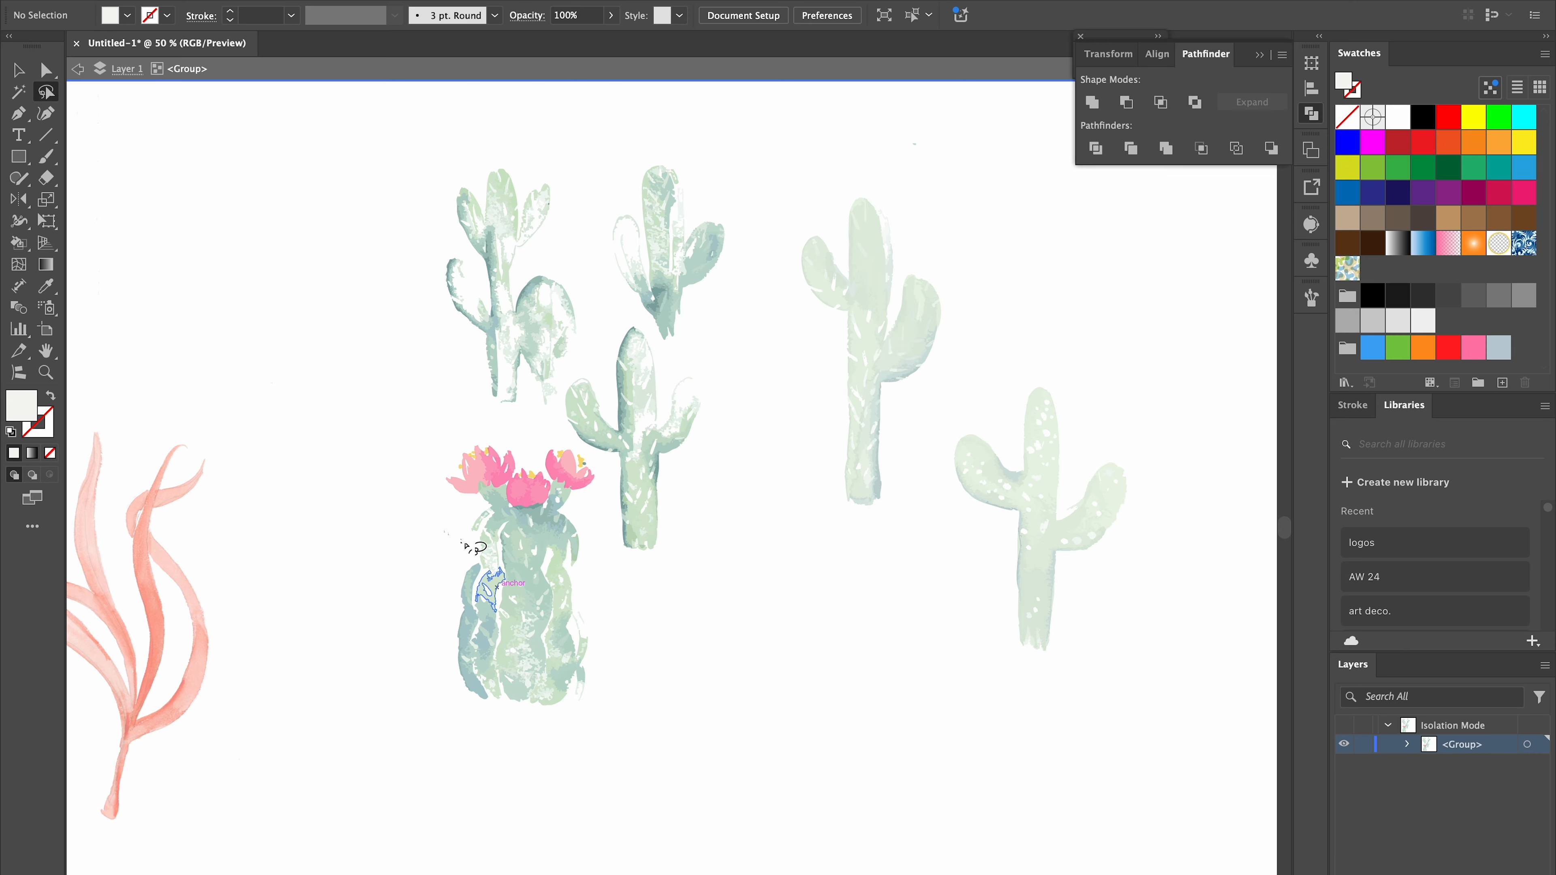
{"action": "mouse_move", "coordinate": [559, 442]}
{"action": "left_mouse_down"}
{"action": "mouse_move", "coordinate": [594, 585]}
{"action": "mouse_move", "coordinate": [427, 593]}
{"action": "left_mouse_up"}
{"action": "key", "text": "super+x"}
{"action": "key", "text": "Escape"}
{"action": "key", "text": "super+v"}
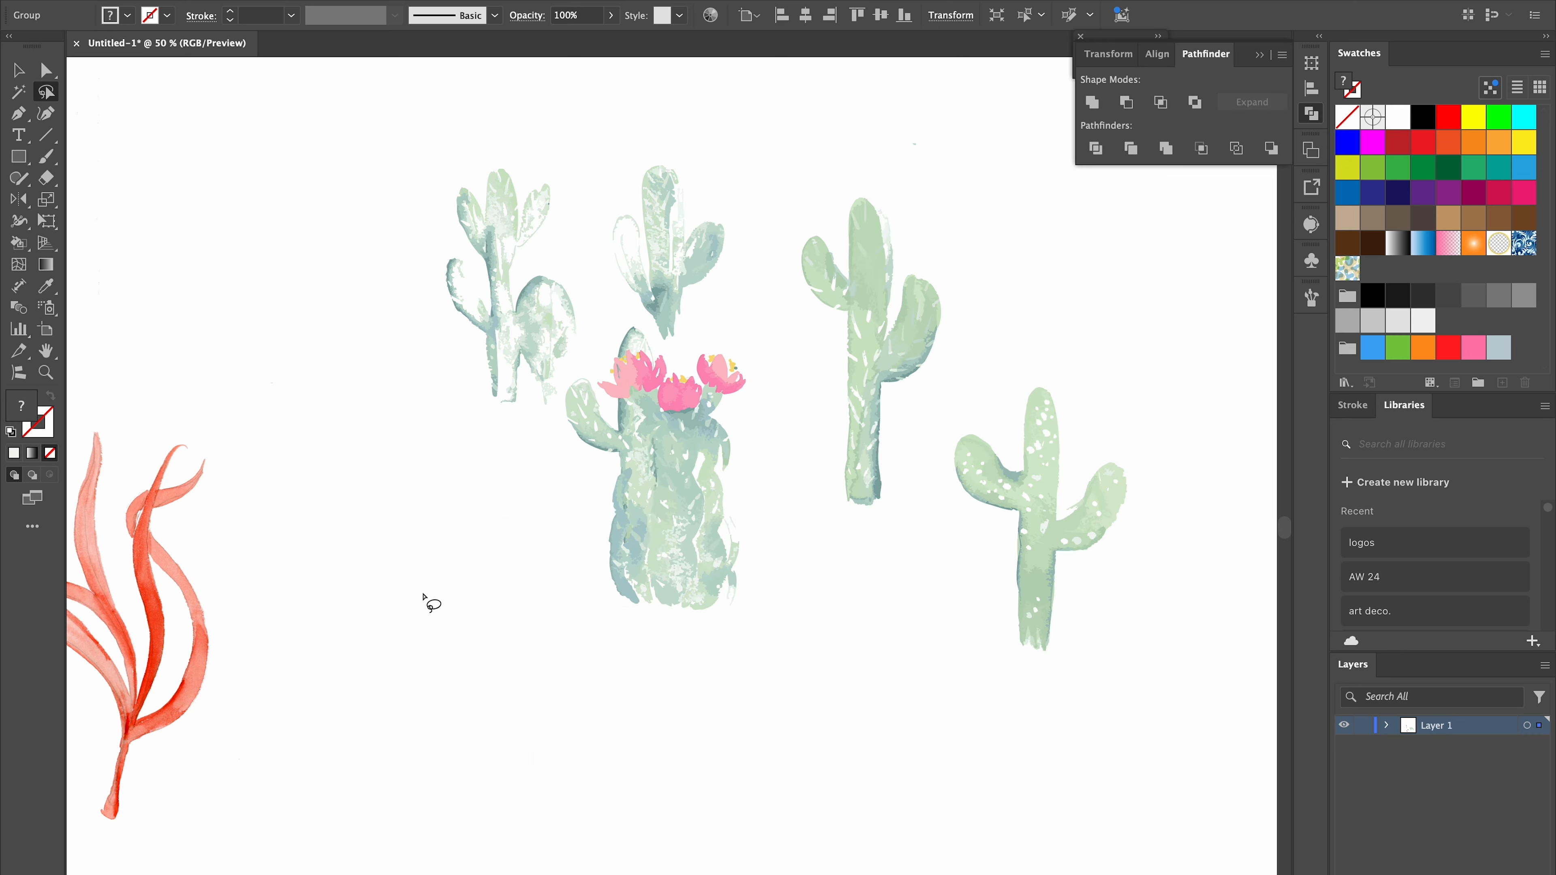
{"action": "key", "text": "v"}
{"action": "mouse_move", "coordinate": [627, 486]}
{"action": "left_mouse_down"}
{"action": "mouse_move", "coordinate": [298, 358]}
{"action": "mouse_move", "coordinate": [271, 279]}
{"action": "left_mouse_up"}
Move the remaining three grouped cacti between the flowering cactus and the tall striped cactus
{"action": "left_click", "coordinate": [521, 309]}
{"action": "left_click_drag", "start_coordinate": [521, 309], "coordinate": [469, 515]}
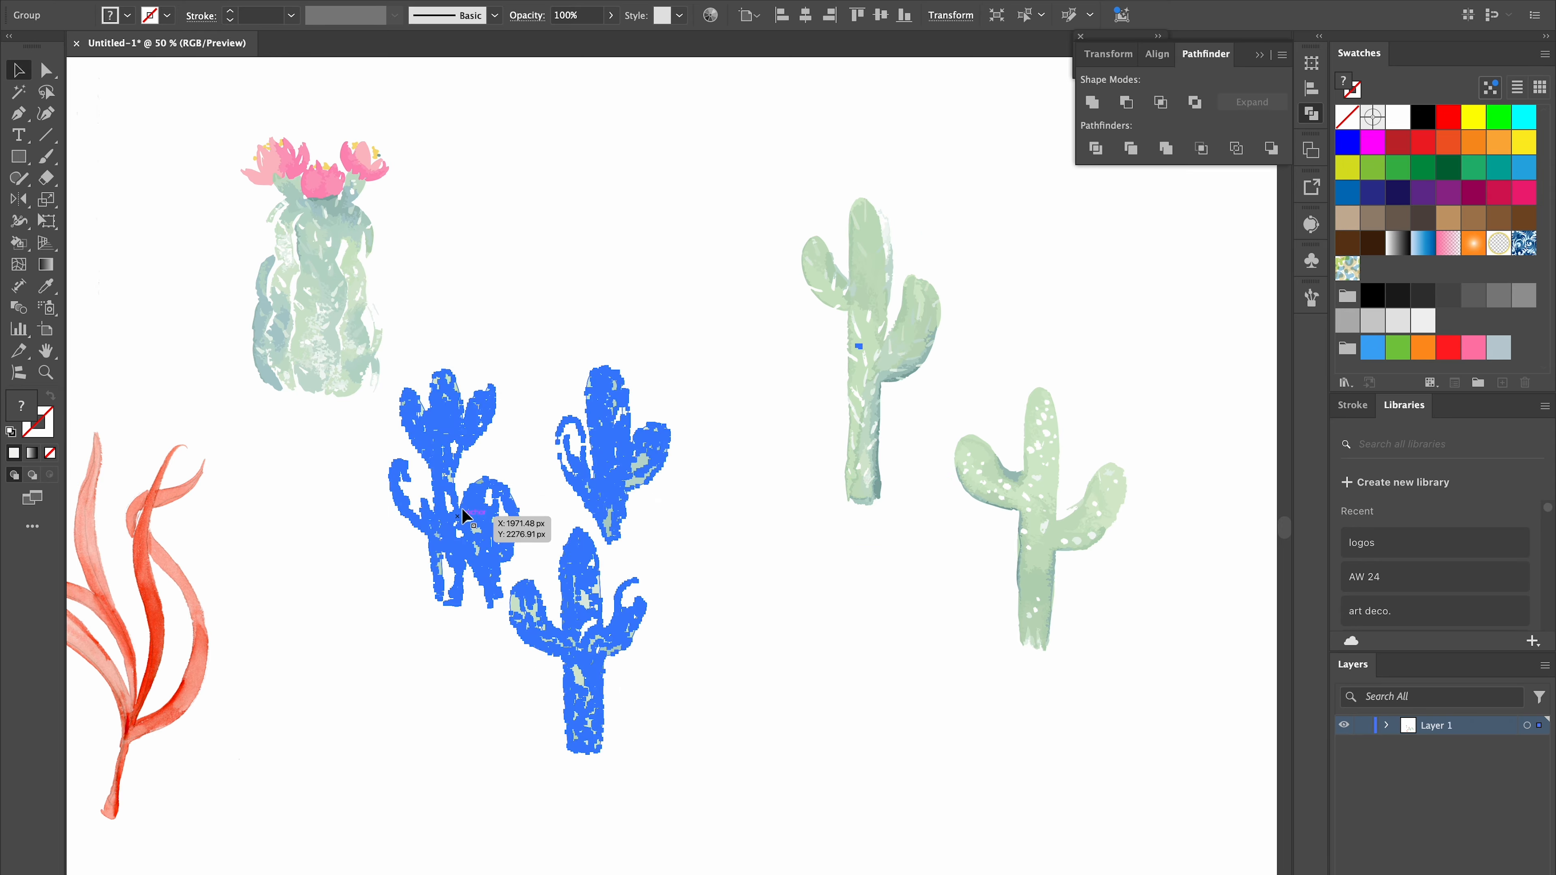
{"action": "left_click_drag", "start_coordinate": [628, 460], "coordinate": [668, 249]}
{"action": "key", "text": "super+minus"}
{"action": "key", "text": "super+minus"}
{"action": "key", "text": "super+minus"}
{"action": "left_click_drag", "start_coordinate": [564, 408], "coordinate": [807, 511]}
{"action": "left_click", "coordinate": [530, 477]}
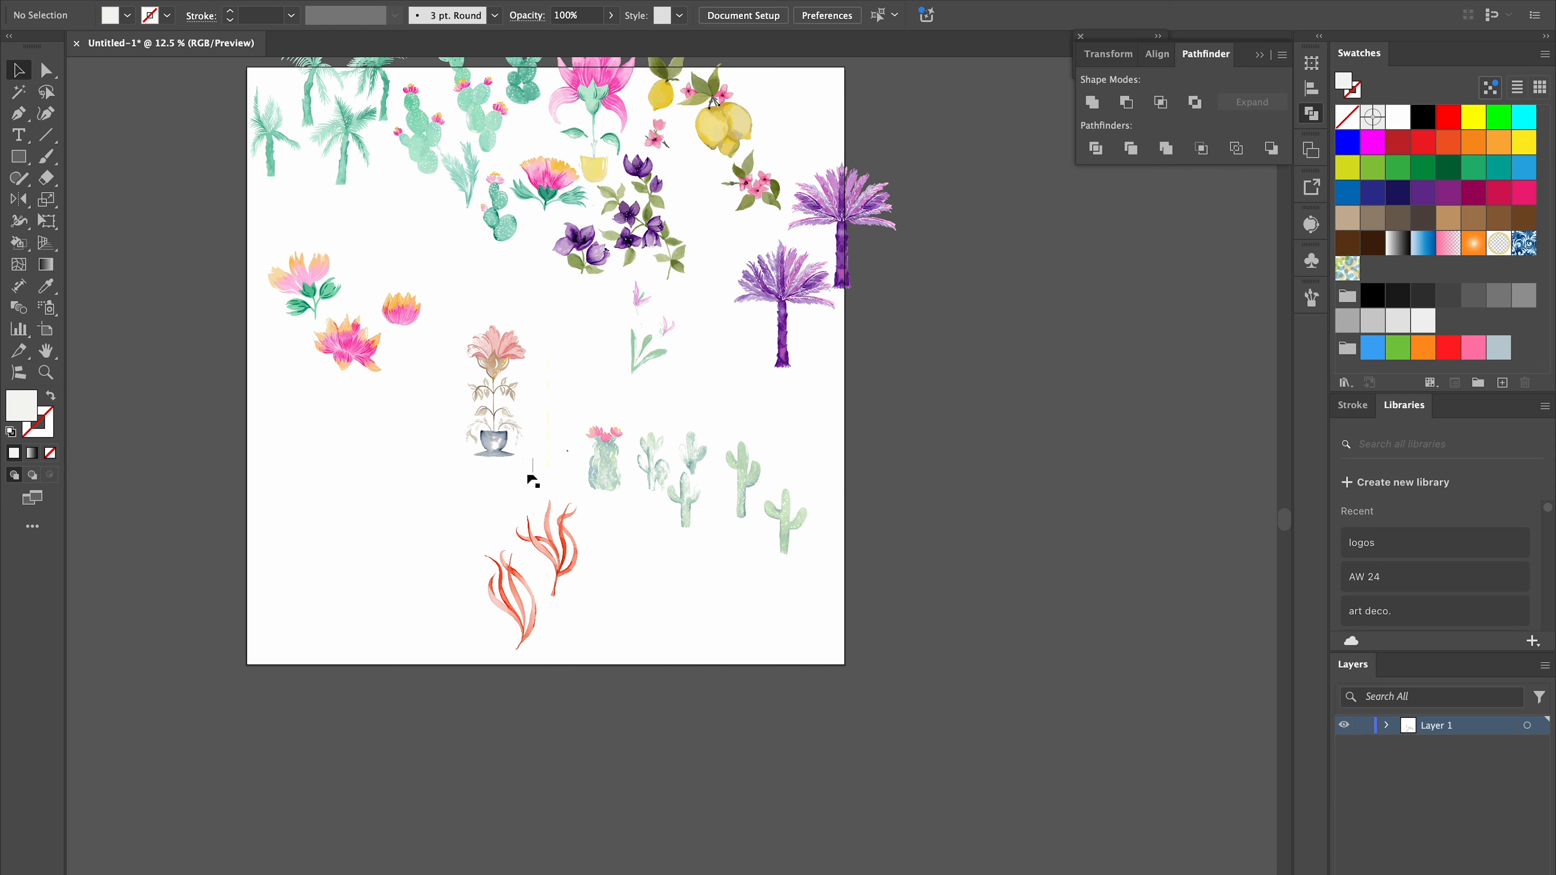
Move the newly traced cacti up beside the teal palms and green cacti in the artboard's upper left
{"action": "left_click_drag", "start_coordinate": [609, 466], "coordinate": [396, 191]}
{"action": "left_click_drag", "start_coordinate": [740, 490], "coordinate": [428, 237]}
{"action": "left_click_drag", "start_coordinate": [786, 520], "coordinate": [464, 244]}
{"action": "left_click_drag", "start_coordinate": [681, 484], "coordinate": [286, 184]}
Delete the red coral images and the scan of the brown-leaved potted flower
{"action": "left_click", "coordinate": [514, 583]}
{"action": "key", "text": "Delete"}
{"action": "left_click_drag", "start_coordinate": [492, 403], "coordinate": [516, 426]}
{"action": "key", "text": "super+plus"}
{"action": "key", "text": "super+plus"}
{"action": "key", "text": "super+plus"}
{"action": "key", "text": "super+plus"}
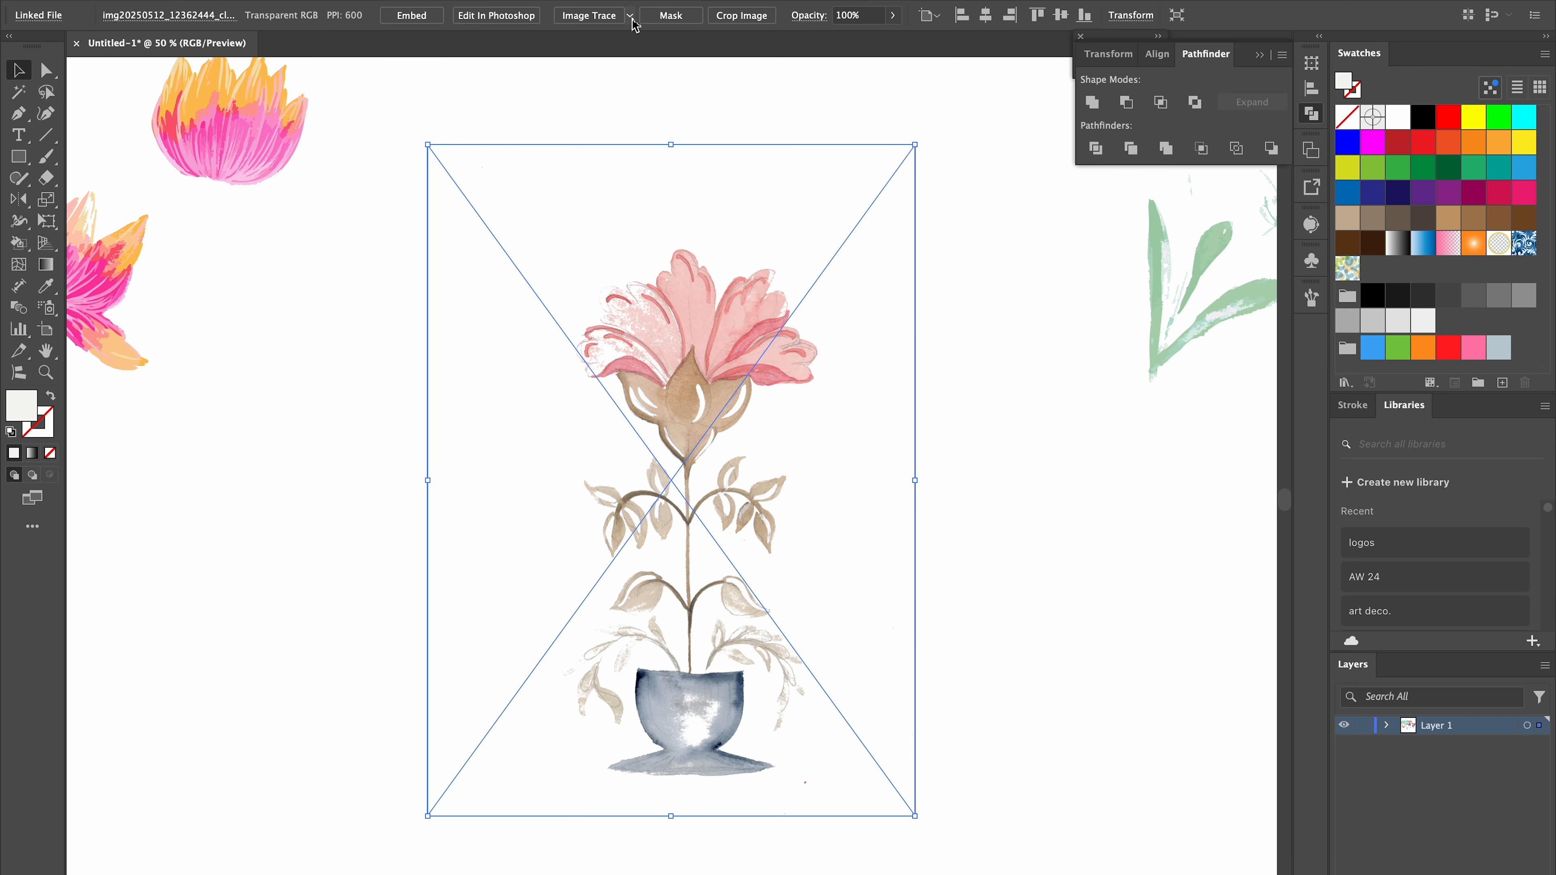
{"action": "key", "text": "Delete"}
{"action": "key", "text": "super+minus"}
{"action": "key", "text": "super+minus"}
{"action": "key", "text": "super+minus"}
{"action": "key", "text": "super+minus"}
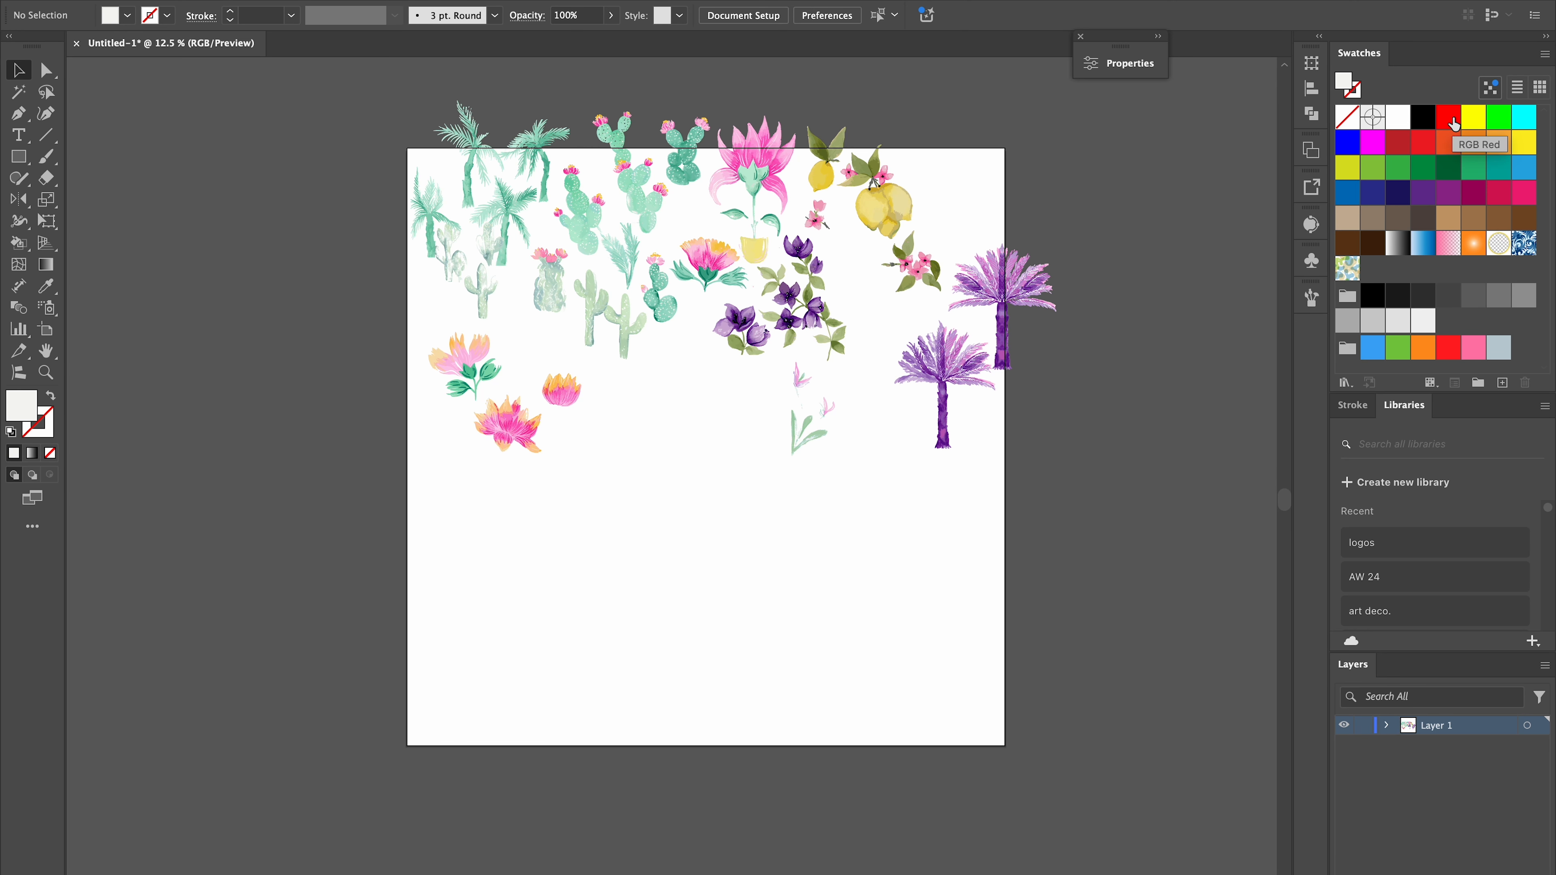
Delete the document's colour swatches, keeping only white and black
{"action": "left_click", "coordinate": [1454, 124]}
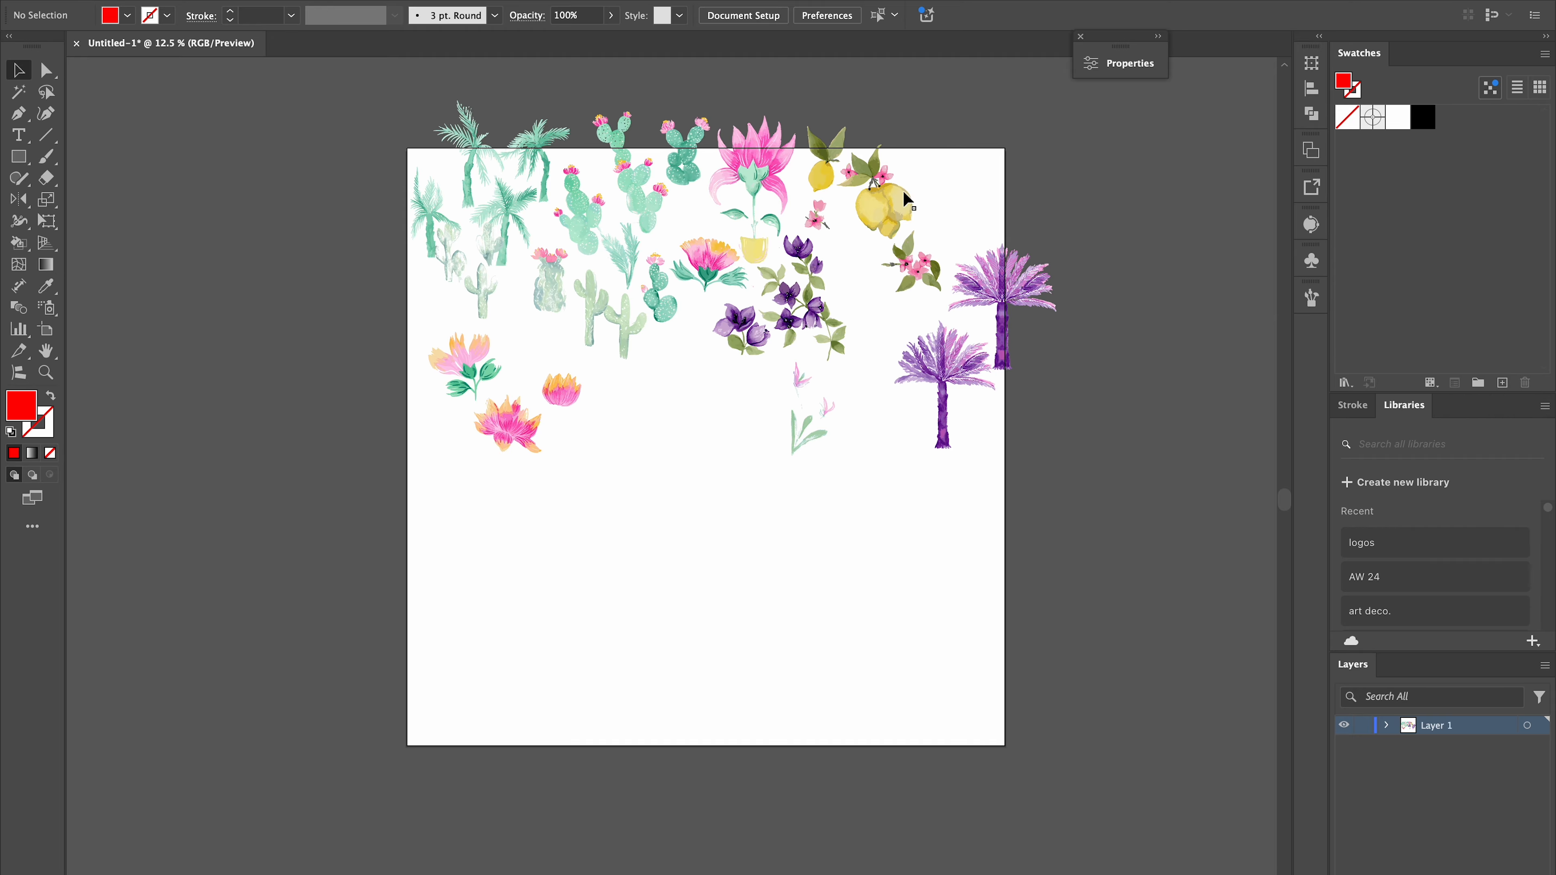
Gather the teal palms, all cacti, the two leafed flowers and the potted pink flower in the artboard's middle
{"action": "key", "text": "super+plus"}
{"action": "scroll", "coordinate": [453, 199], "scroll_direction": "up", "scroll_amount": 3}
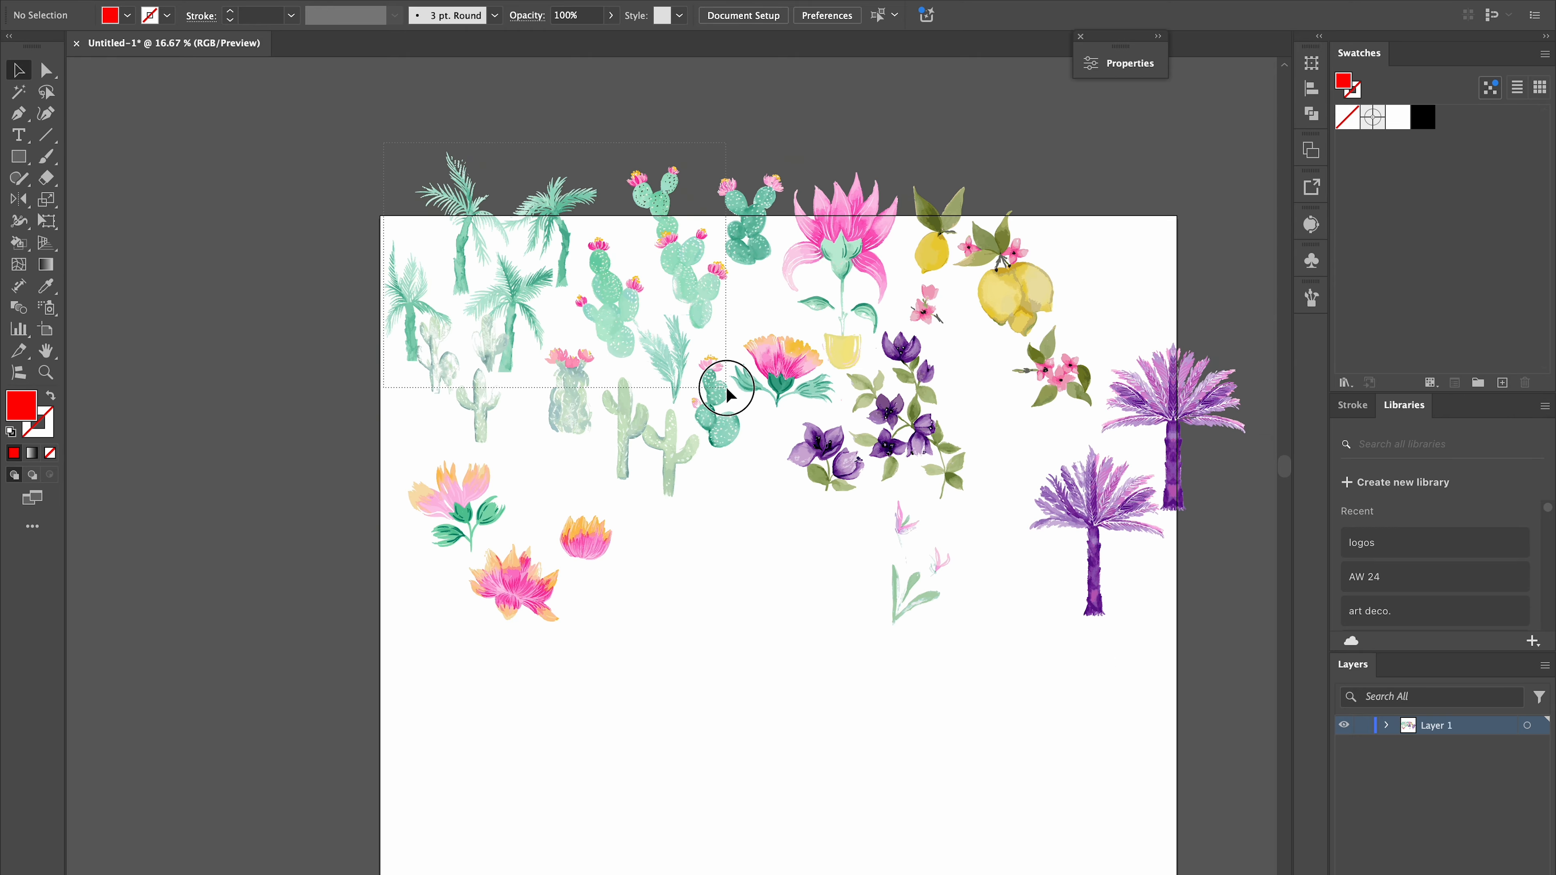
{"action": "left_click_drag", "start_coordinate": [726, 388], "coordinate": [727, 390]}
{"action": "left_click_drag", "start_coordinate": [620, 308], "coordinate": [851, 730]}
{"action": "left_click_drag", "start_coordinate": [670, 447], "coordinate": [563, 734]}
{"action": "left_click_drag", "start_coordinate": [466, 498], "coordinate": [751, 567]}
{"action": "left_click_drag", "start_coordinate": [784, 354], "coordinate": [842, 558]}
{"action": "left_click_drag", "start_coordinate": [850, 224], "coordinate": [1022, 684]}
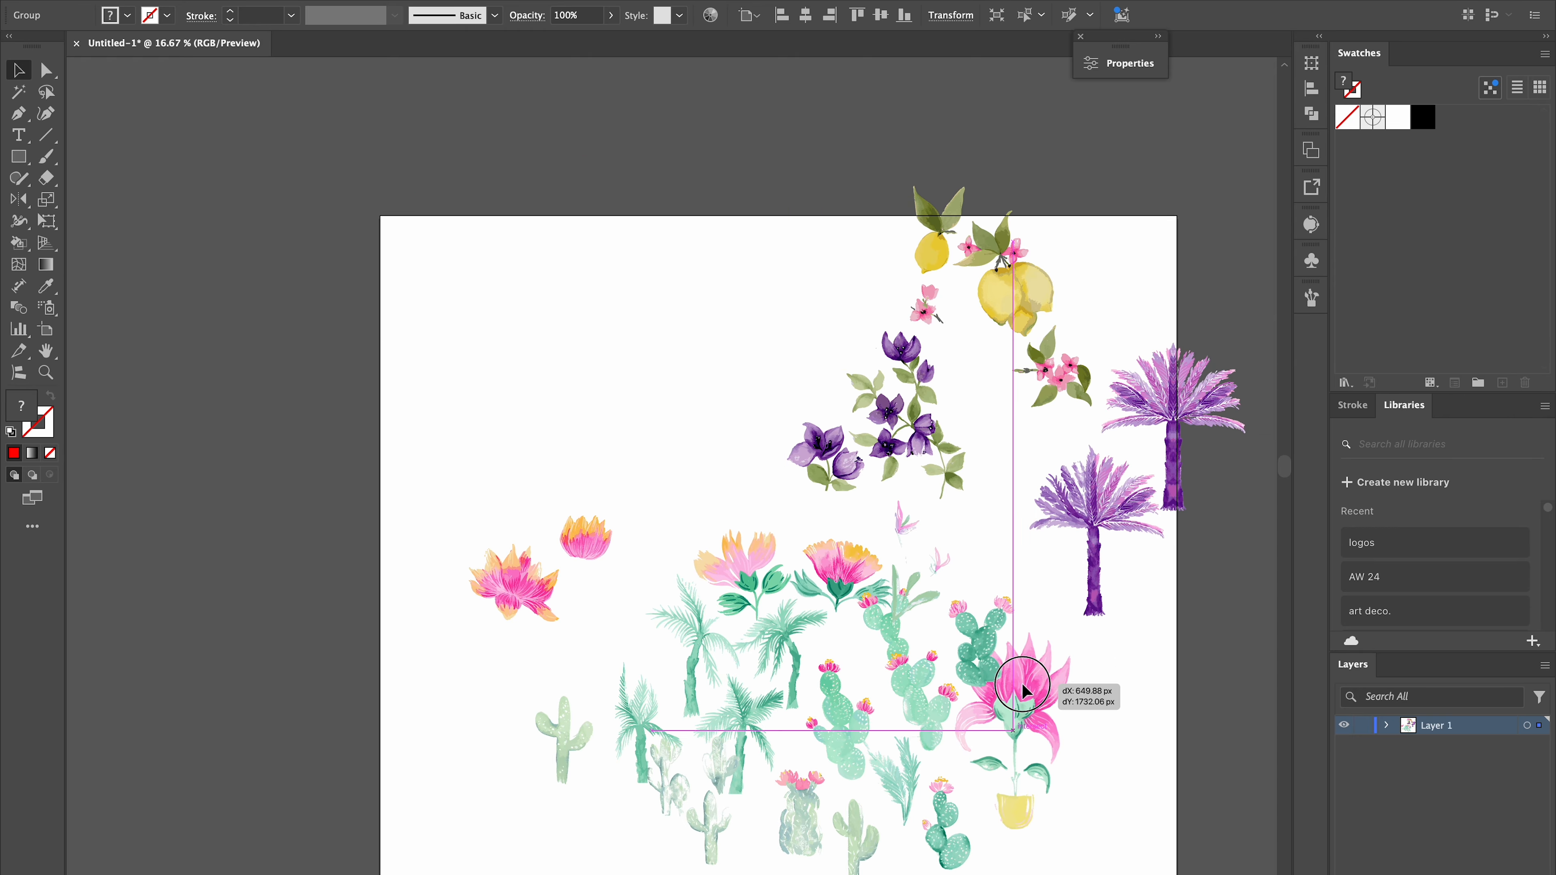
Move the purple flowers and two leafless lotus flowers upward and shift the green plant with pink flowers above the cacti
{"action": "left_click_drag", "start_coordinate": [906, 435], "coordinate": [843, 238]}
{"action": "scroll", "coordinate": [844, 238], "scroll_direction": "down", "scroll_amount": 4}
{"action": "left_click_drag", "start_coordinate": [540, 302], "coordinate": [901, 126]}
{"action": "left_click_drag", "start_coordinate": [469, 350], "coordinate": [796, 121]}
{"action": "left_click_drag", "start_coordinate": [884, 328], "coordinate": [906, 342]}
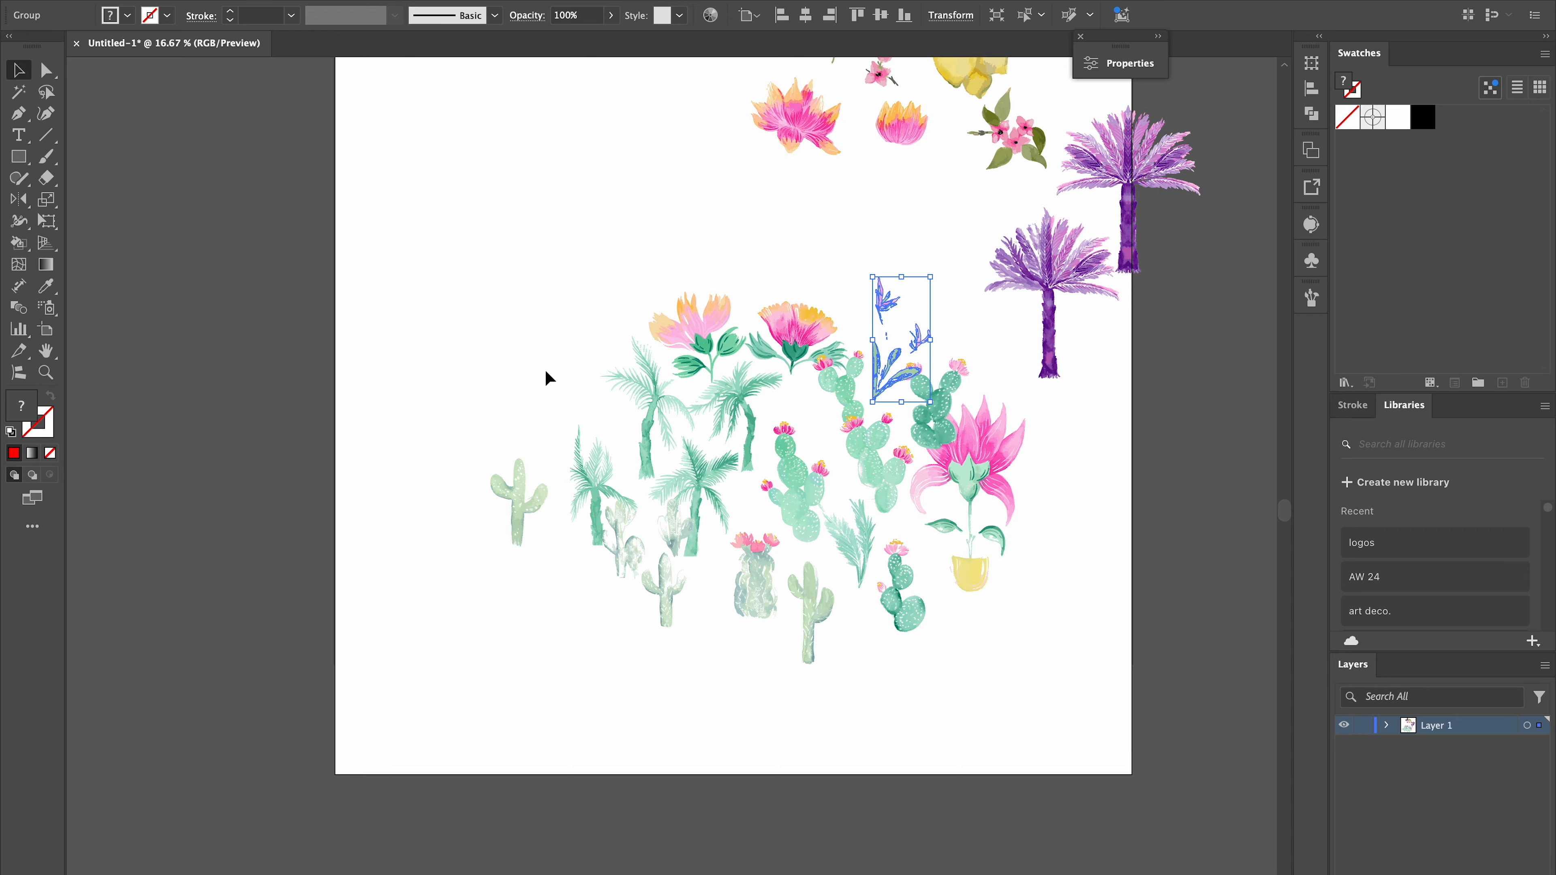
Select the gathered palms, cacti and flowers and open the advanced Recolor Artwork options for them
{"action": "left_click_drag", "start_coordinate": [497, 308], "coordinate": [1002, 666]}
{"action": "key", "text": "super+plus"}
{"action": "key", "text": "super+plus"}
{"action": "left_click", "coordinate": [710, 14]}
{"action": "left_click", "coordinate": [1198, 756]}
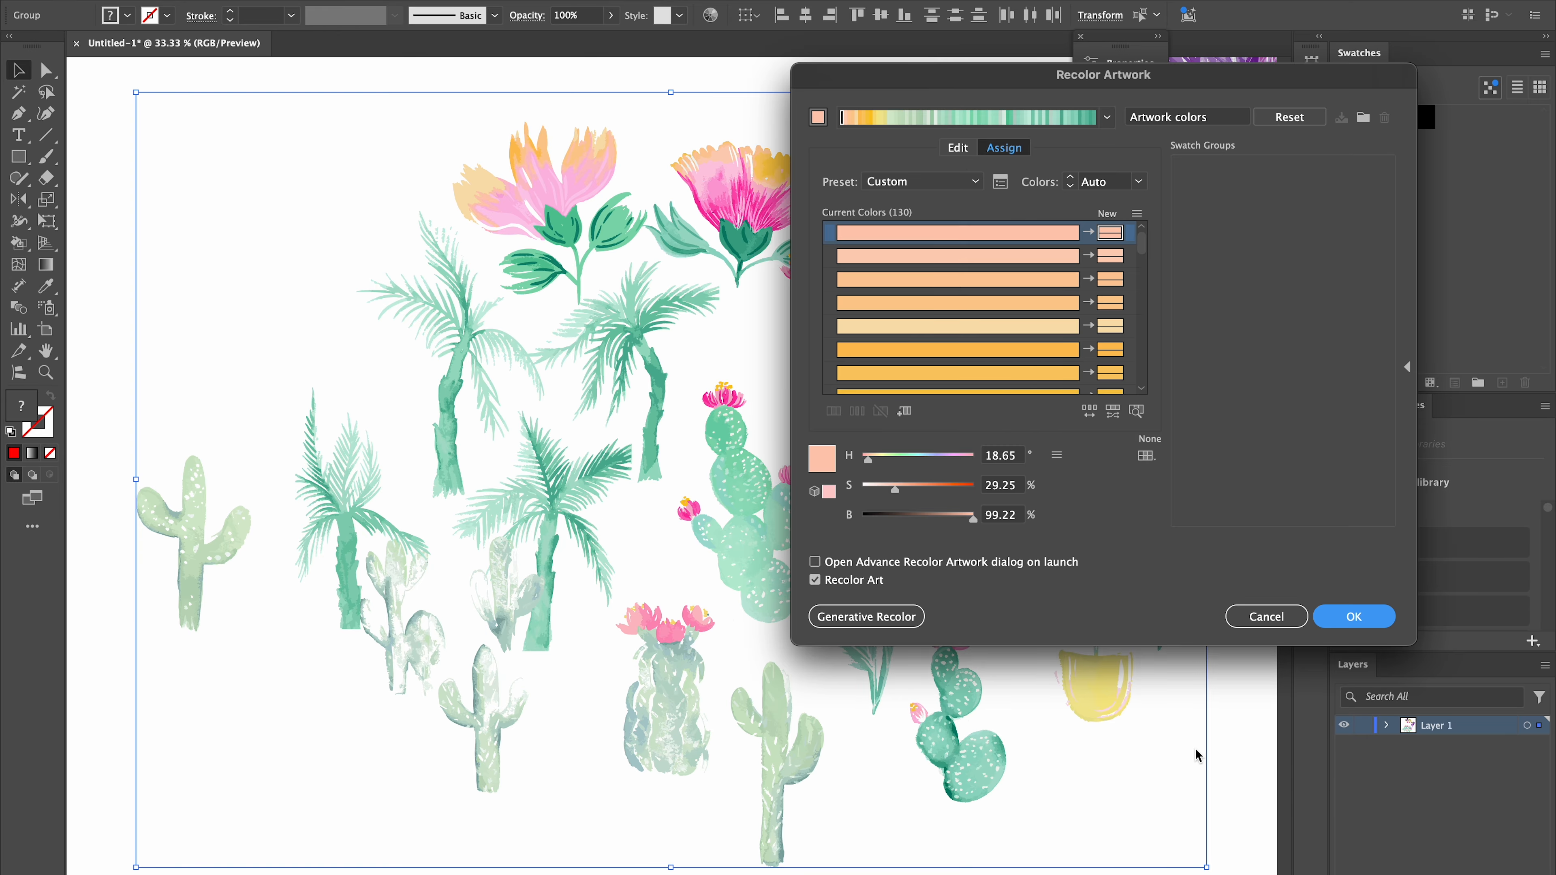
Sort the artwork's current colours by Lightness – light to dark in the colour reduction options
{"action": "scroll", "coordinate": [1047, 307], "scroll_direction": "down", "scroll_amount": 15}
{"action": "left_click", "coordinate": [1063, 357]}
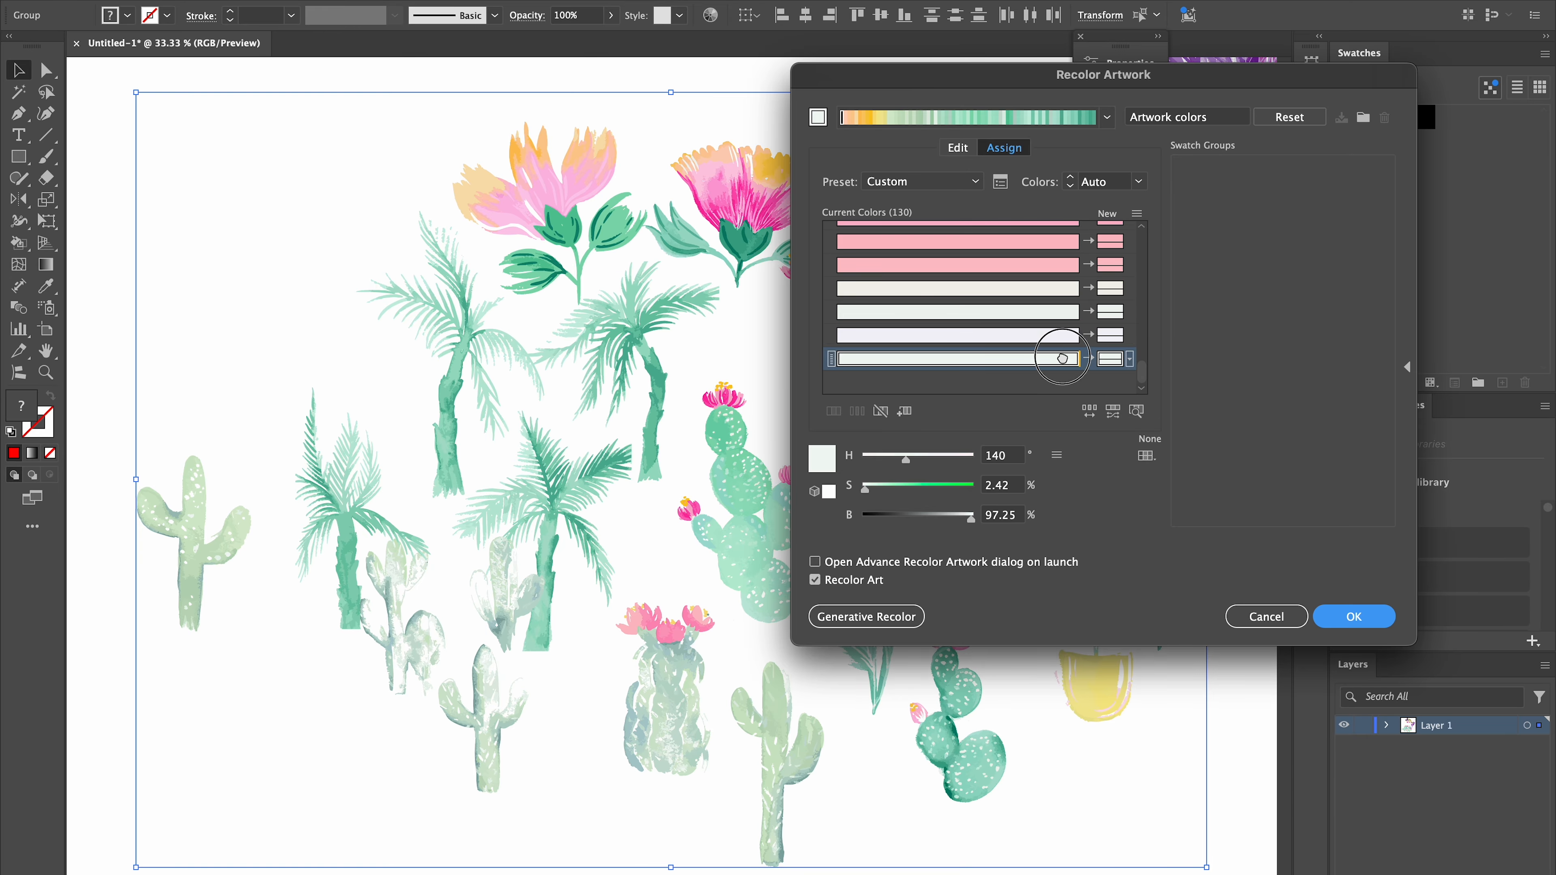
{"action": "left_click", "coordinate": [1001, 181]}
{"action": "left_click", "coordinate": [814, 425]}
{"action": "left_click", "coordinate": [751, 525]}
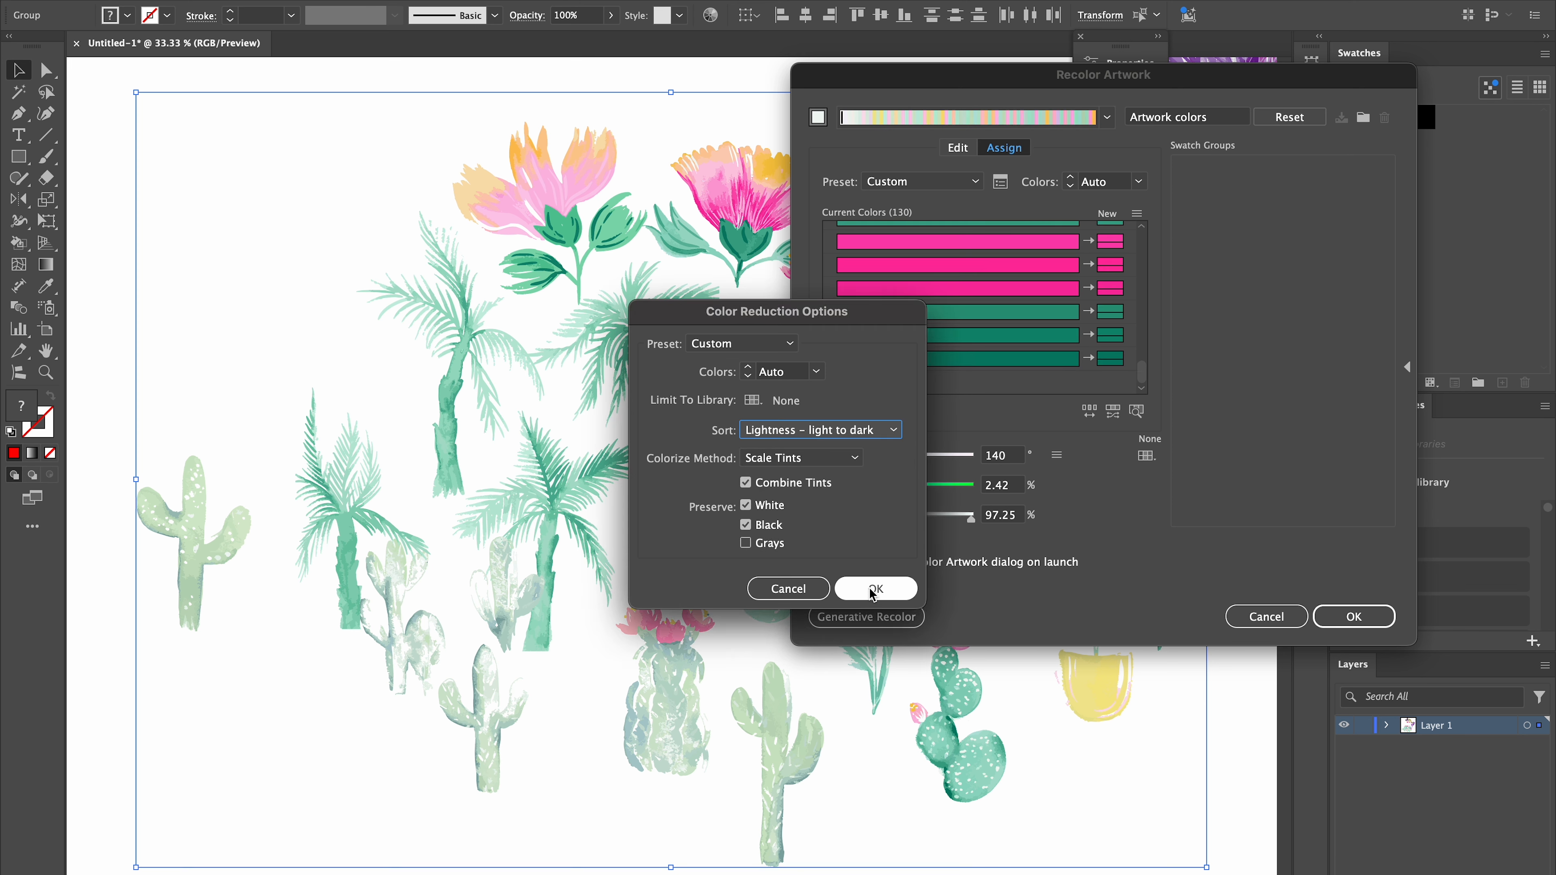
{"action": "left_click", "coordinate": [876, 587]}
Merge the near-identical dark hot pinks at the dark end of the current colours
{"action": "left_click", "coordinate": [1054, 239]}
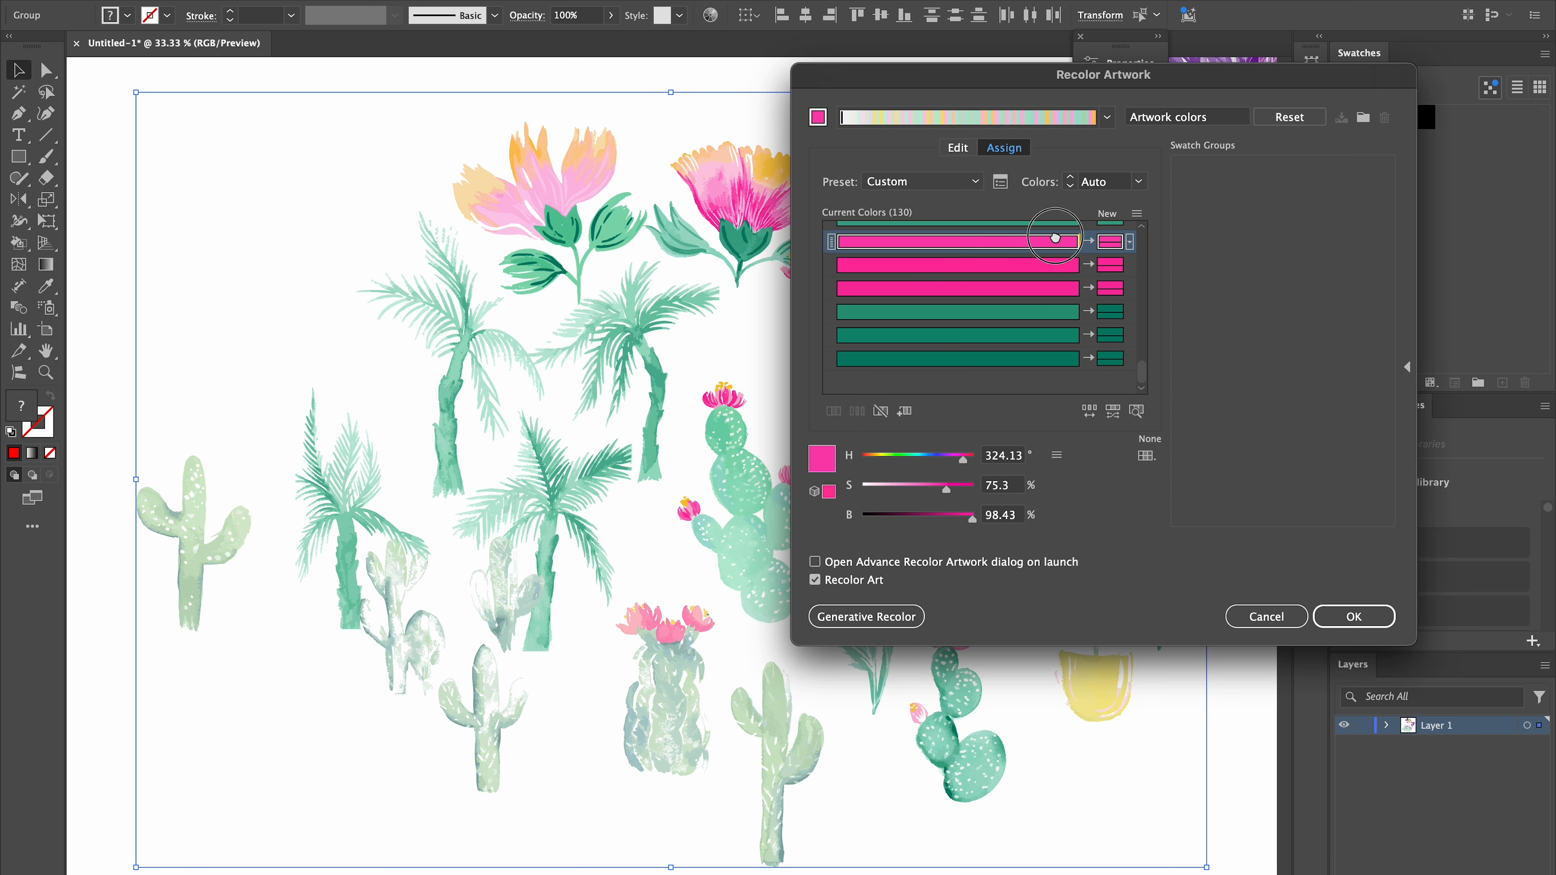
{"action": "left_click_drag", "start_coordinate": [1144, 240], "coordinate": [1104, 265]}
{"action": "left_click", "coordinate": [1143, 226]}
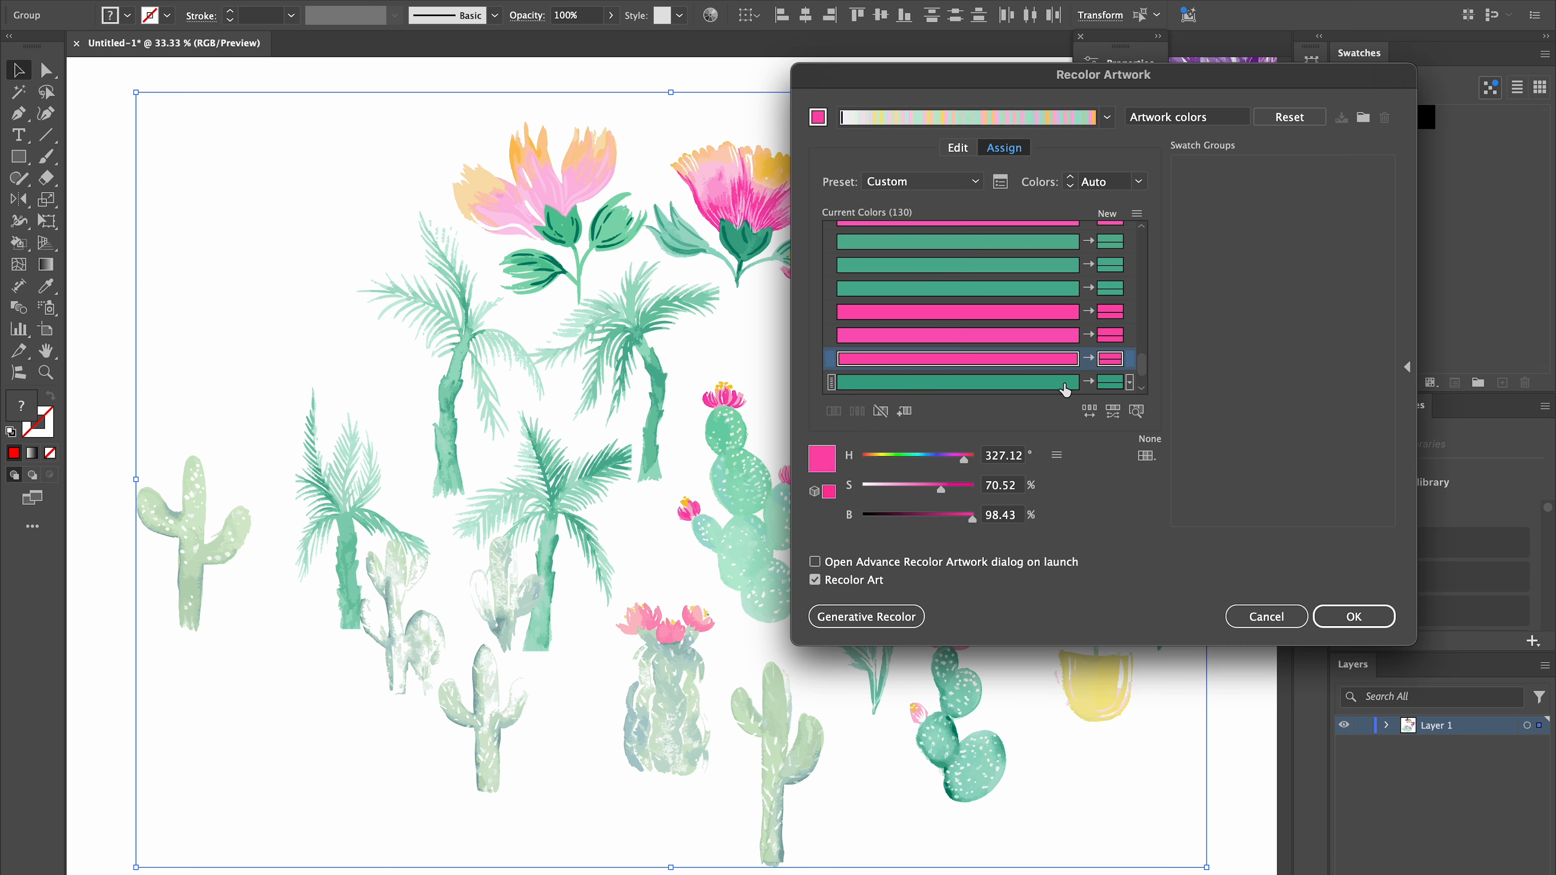
{"action": "left_click", "coordinate": [1109, 288]}
{"action": "left_click", "coordinate": [1066, 314]}
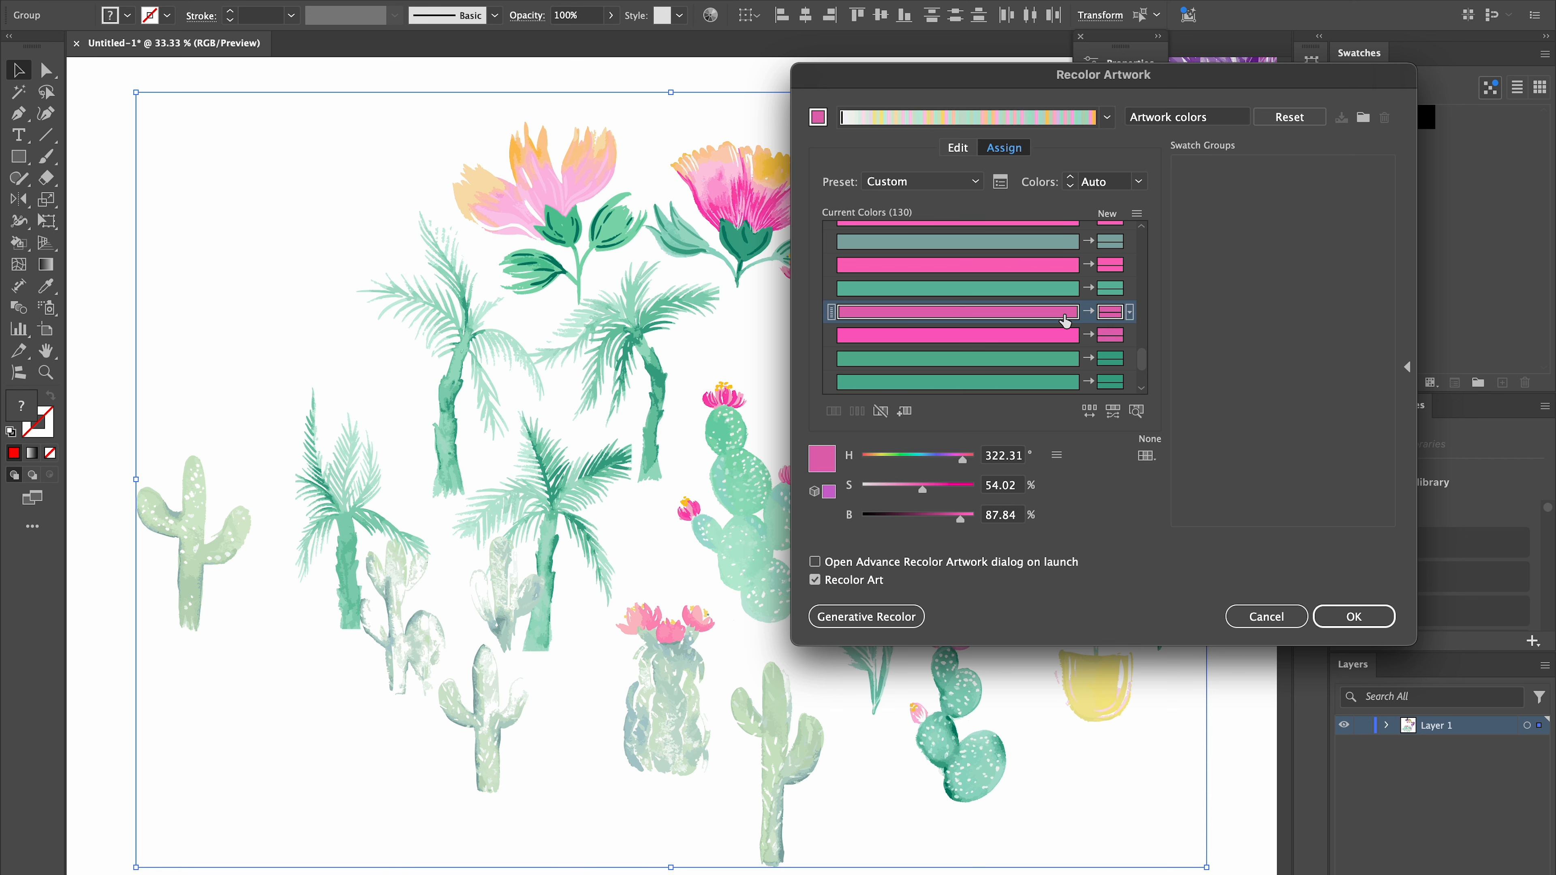
Merge similar mid-tone purples, pinks and greens in the lightness-sorted colour list and apply the recolouring
{"action": "left_click_drag", "start_coordinate": [1047, 288], "coordinate": [1056, 357]}
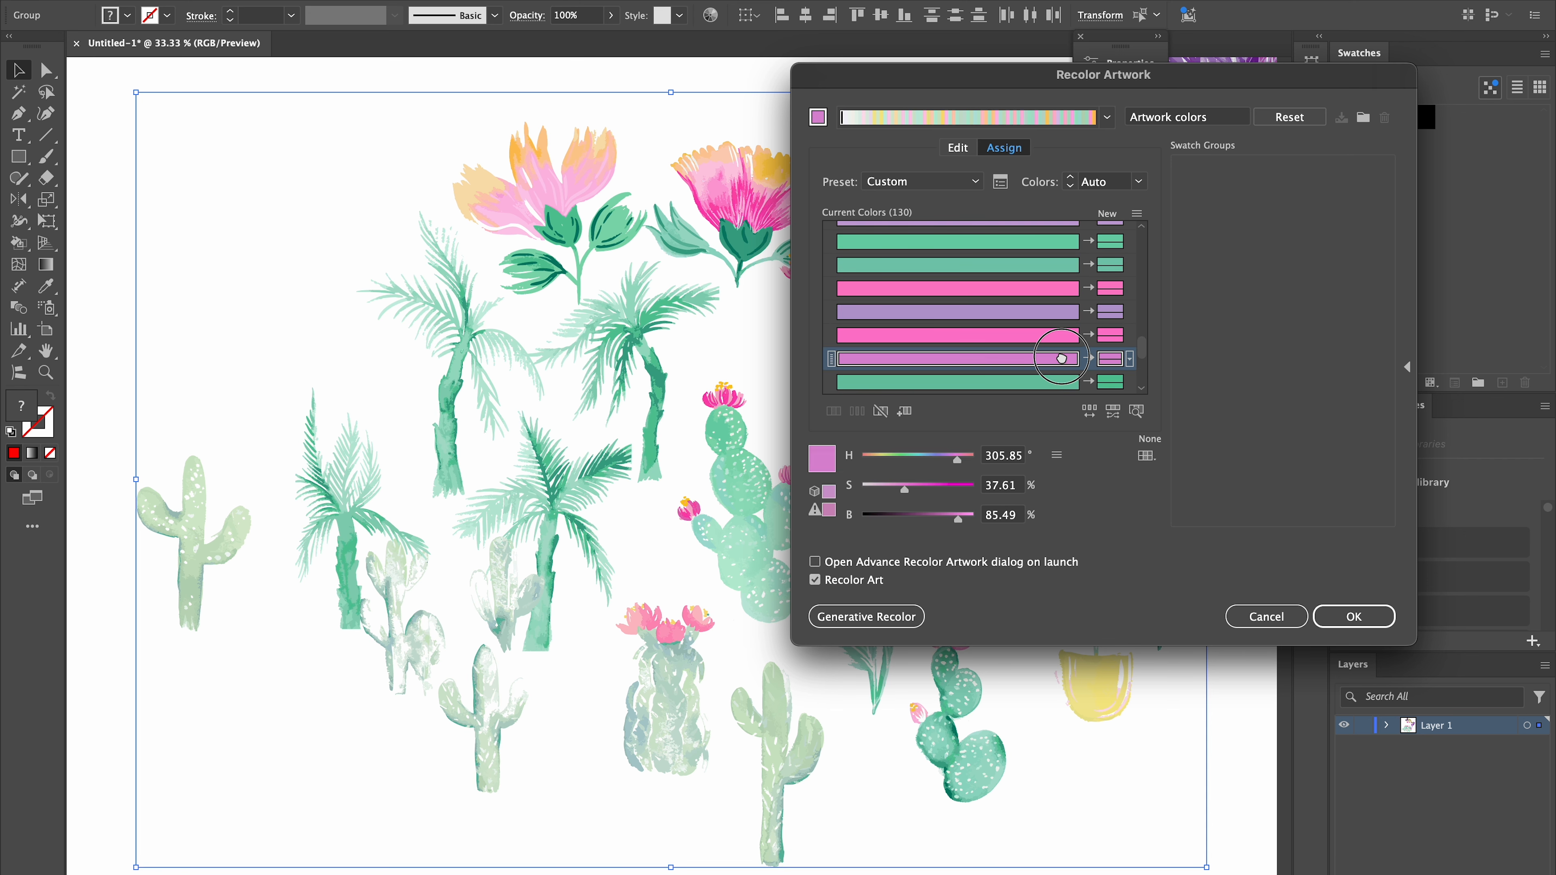
{"action": "left_click_drag", "start_coordinate": [1062, 265], "coordinate": [1107, 242]}
{"action": "left_click", "coordinate": [1141, 227]}
{"action": "left_click", "coordinate": [1053, 382]}
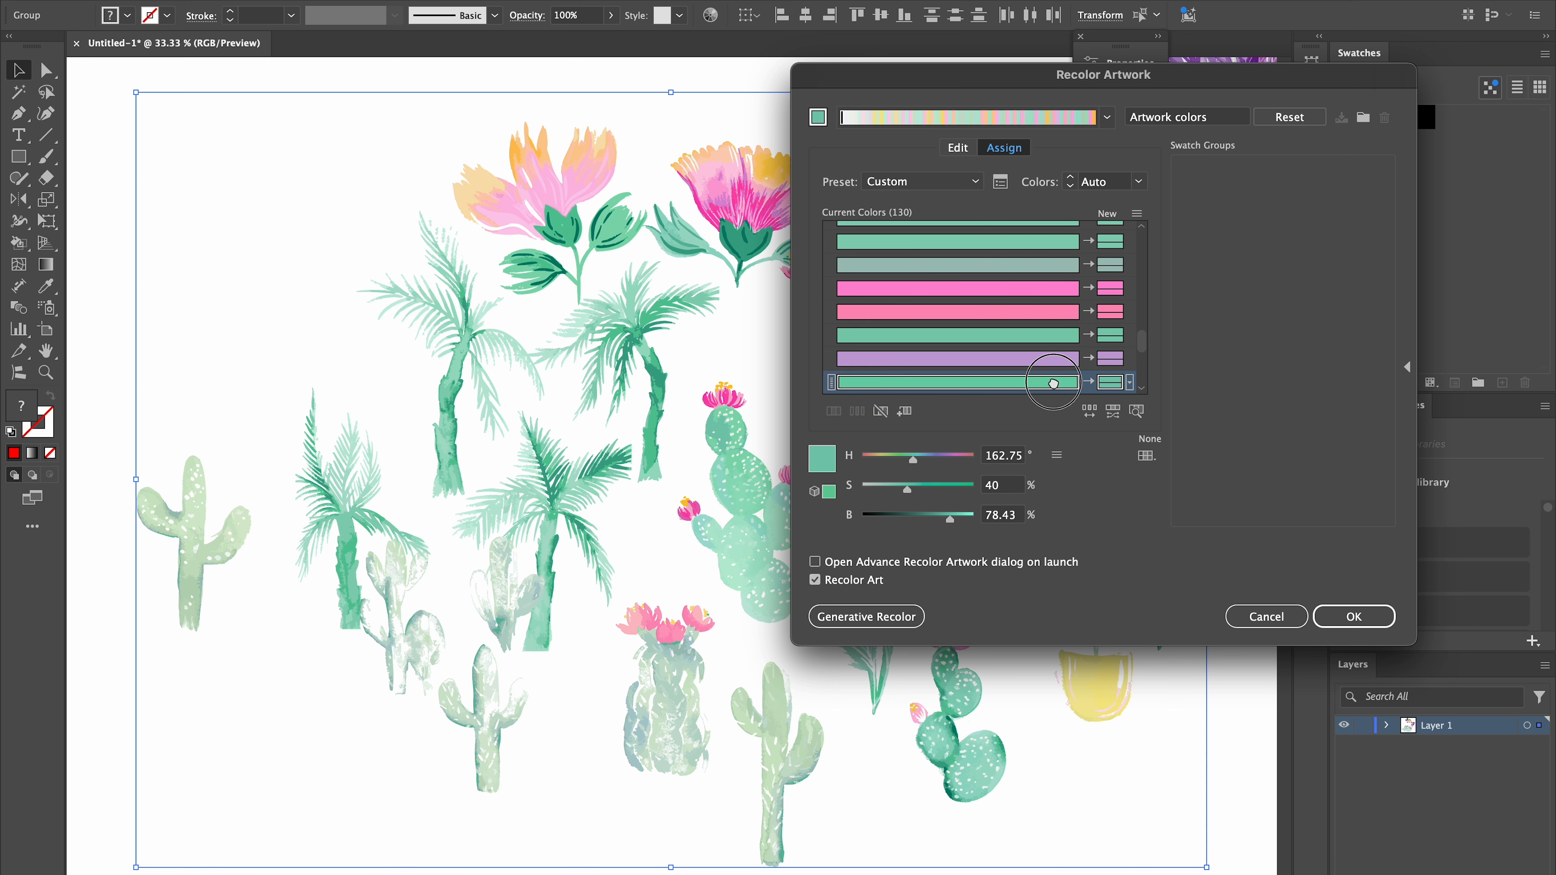
{"action": "left_click", "coordinate": [1058, 288]}
{"action": "scroll", "coordinate": [1070, 268], "scroll_direction": "up", "scroll_amount": 3}
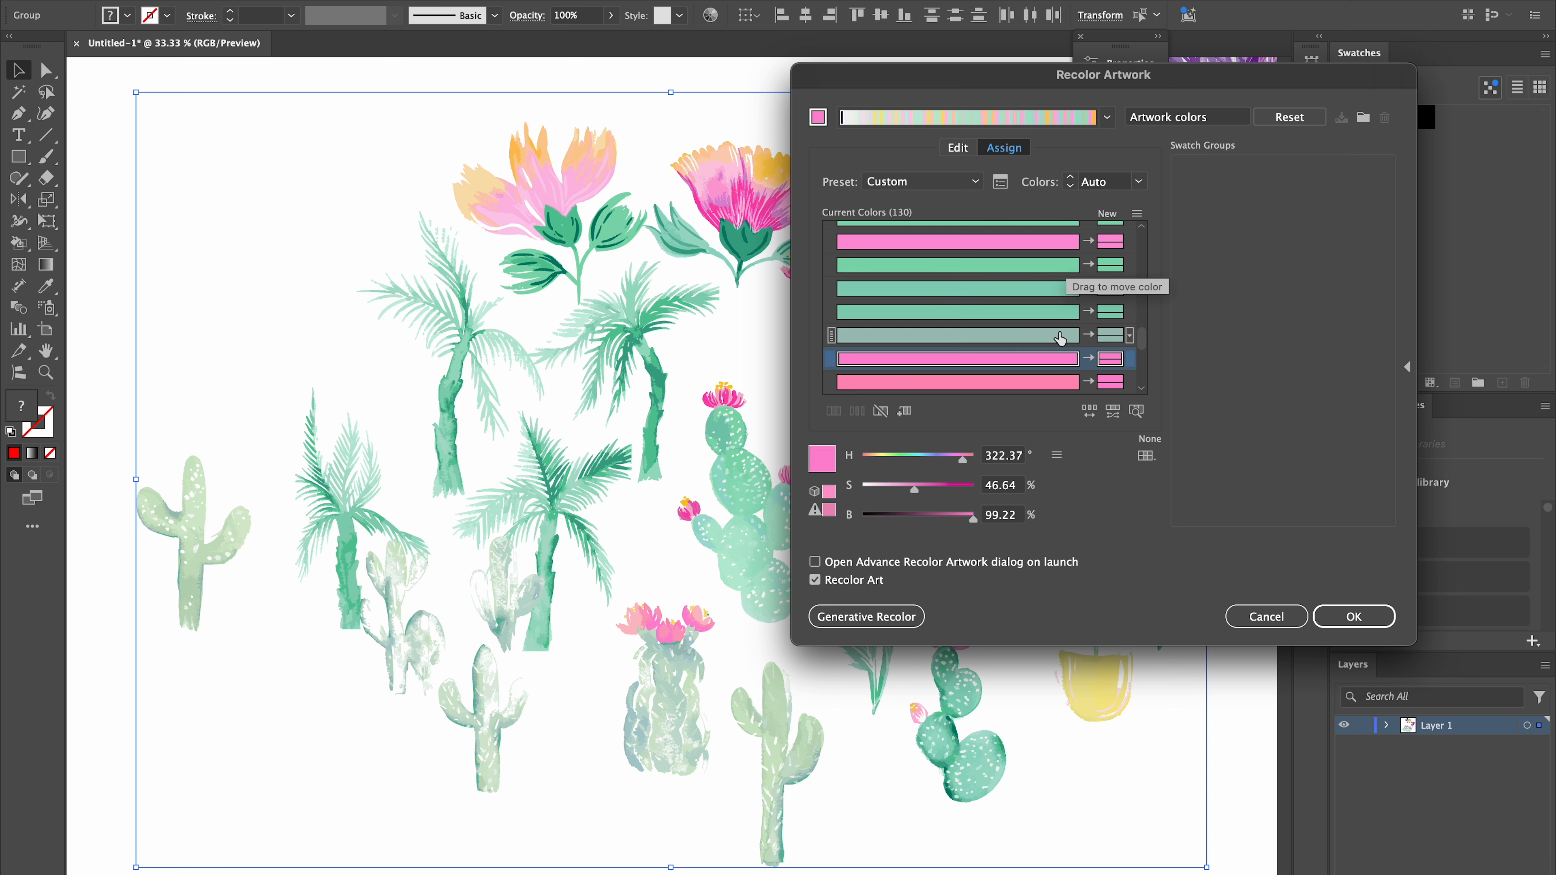
{"action": "left_click_drag", "start_coordinate": [1064, 337], "coordinate": [1107, 264]}
{"action": "left_click", "coordinate": [1142, 227]}
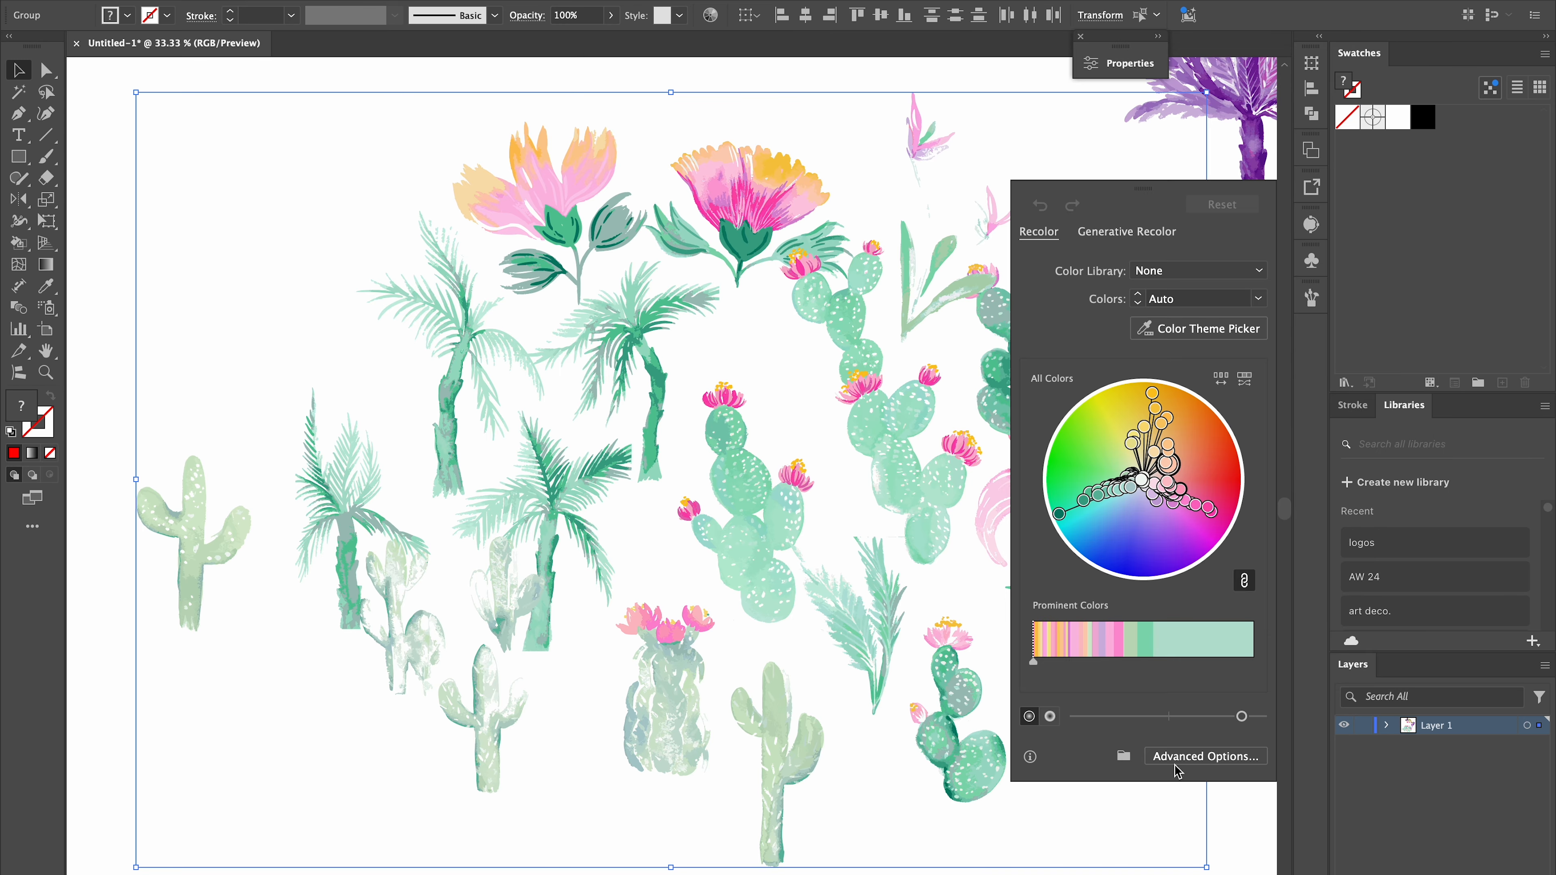
Reopen the advanced recolour options and merge similar peaches, oranges, yellows and pale greens
{"action": "left_click", "coordinate": [1194, 757]}
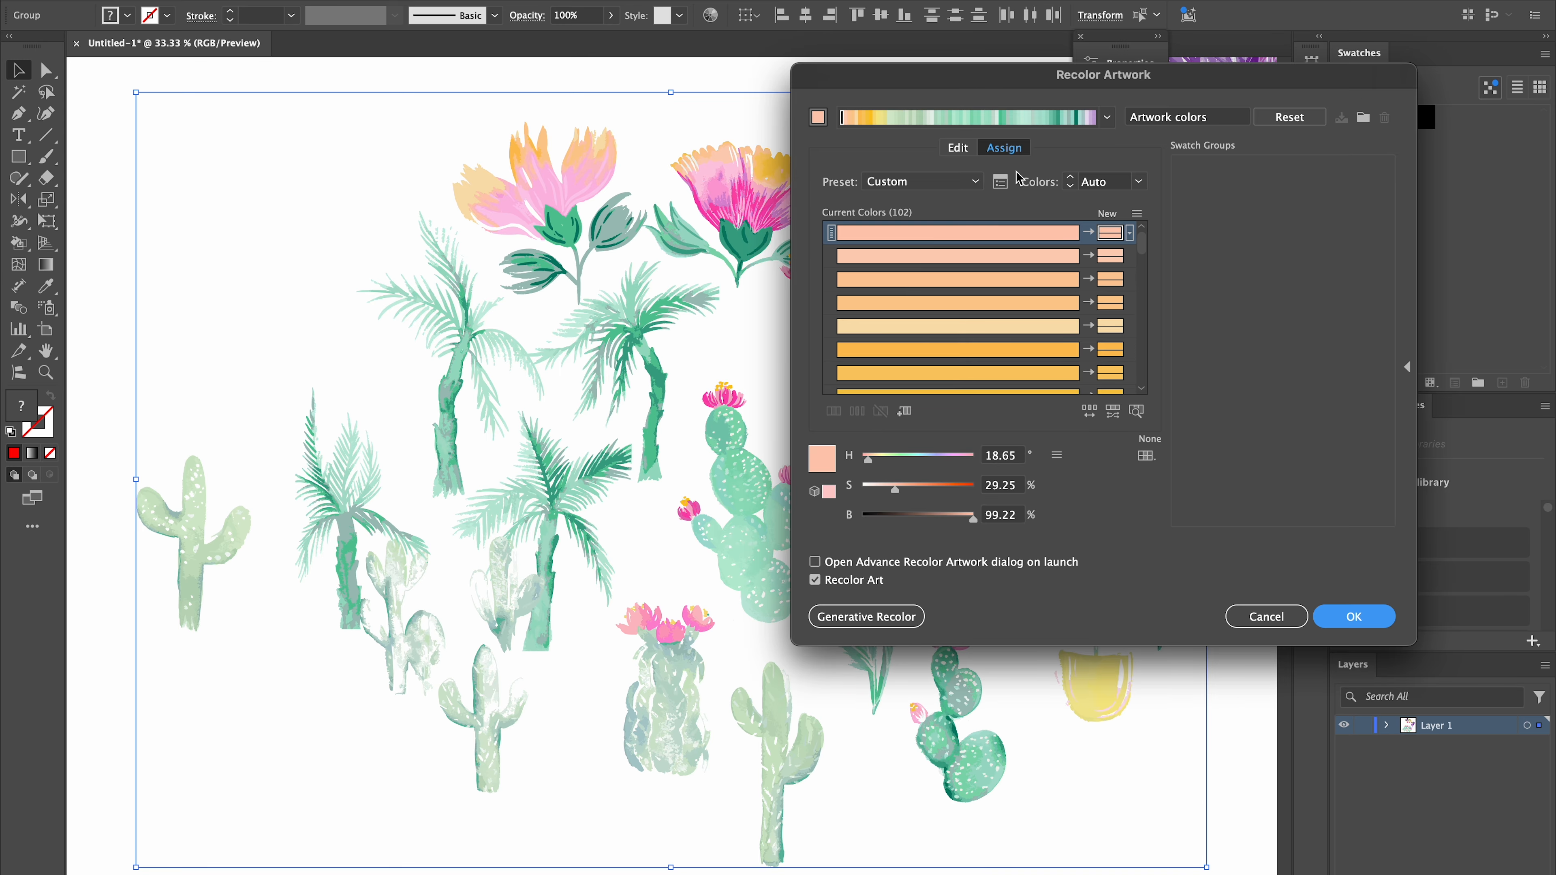
{"action": "mouse_move", "coordinate": [1069, 309]}
{"action": "left_mouse_down"}
{"action": "mouse_move", "coordinate": [1081, 294]}
{"action": "mouse_move", "coordinate": [1048, 306]}
{"action": "left_mouse_up"}
{"action": "scroll", "coordinate": [1093, 368], "scroll_direction": "down", "scroll_amount": 5}
{"action": "left_click_drag", "start_coordinate": [1102, 372], "coordinate": [1065, 349]}
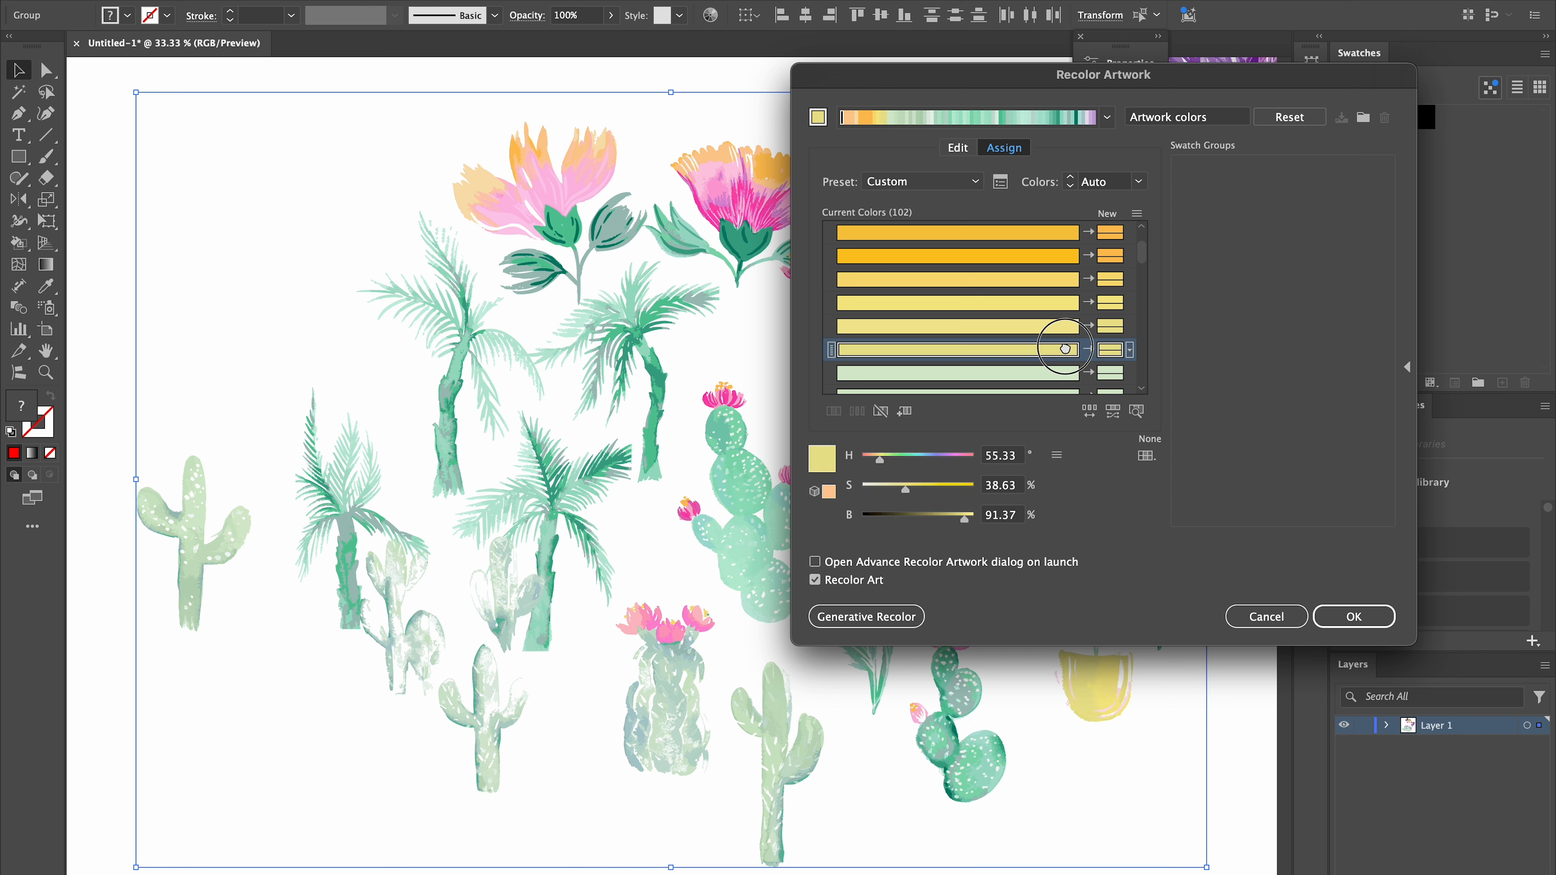
{"action": "left_click", "coordinate": [1141, 388]}
{"action": "left_click_drag", "start_coordinate": [1092, 298], "coordinate": [1103, 285]}
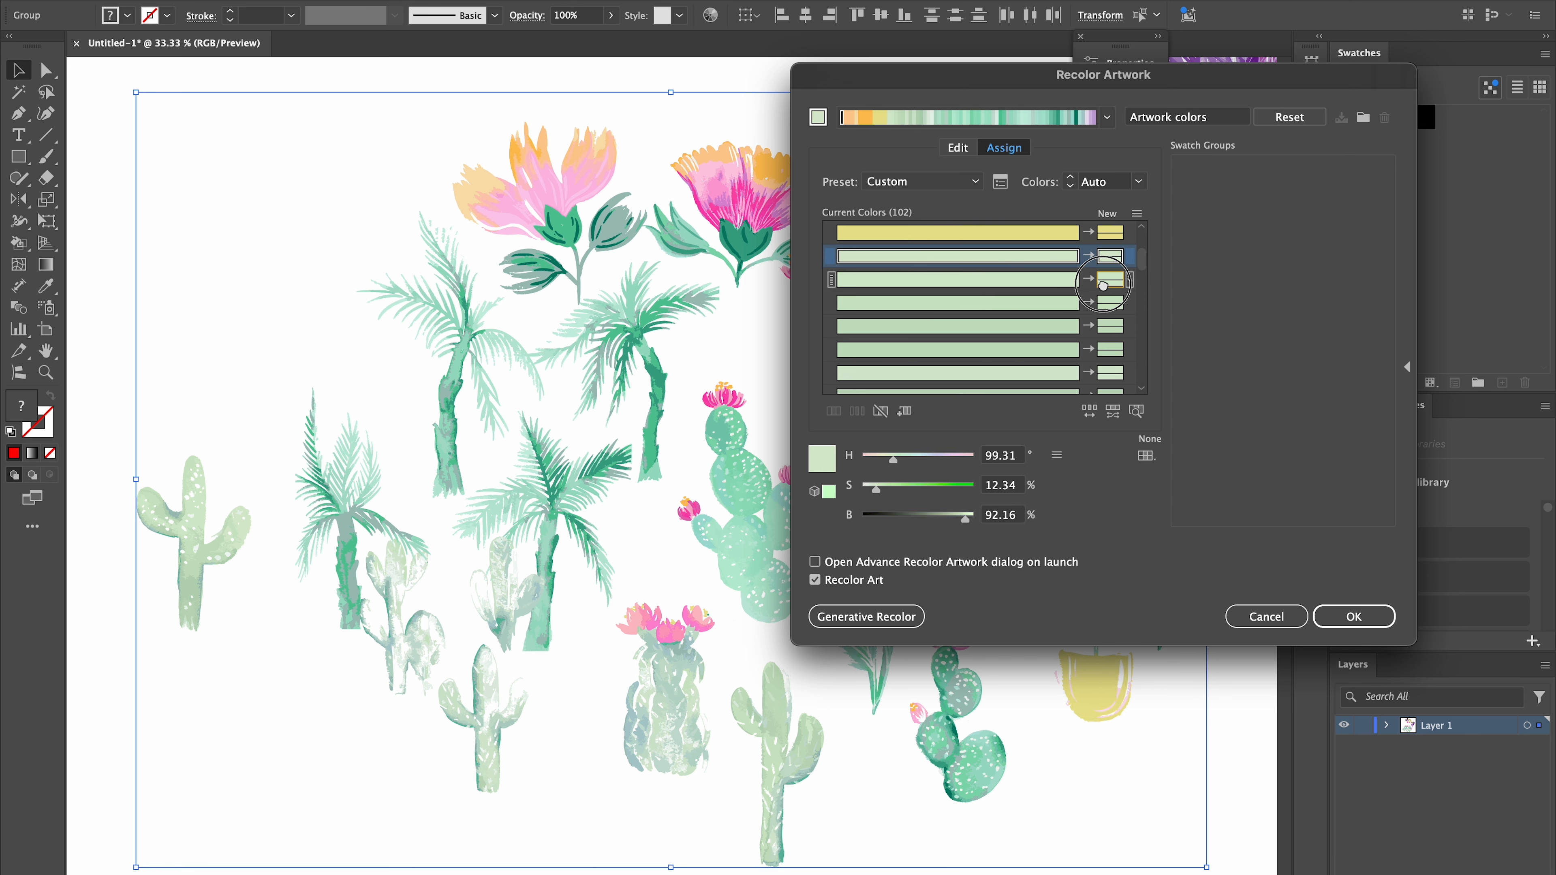
{"action": "left_click_drag", "start_coordinate": [1110, 373], "coordinate": [1110, 375]}
{"action": "left_click", "coordinate": [1141, 388]}
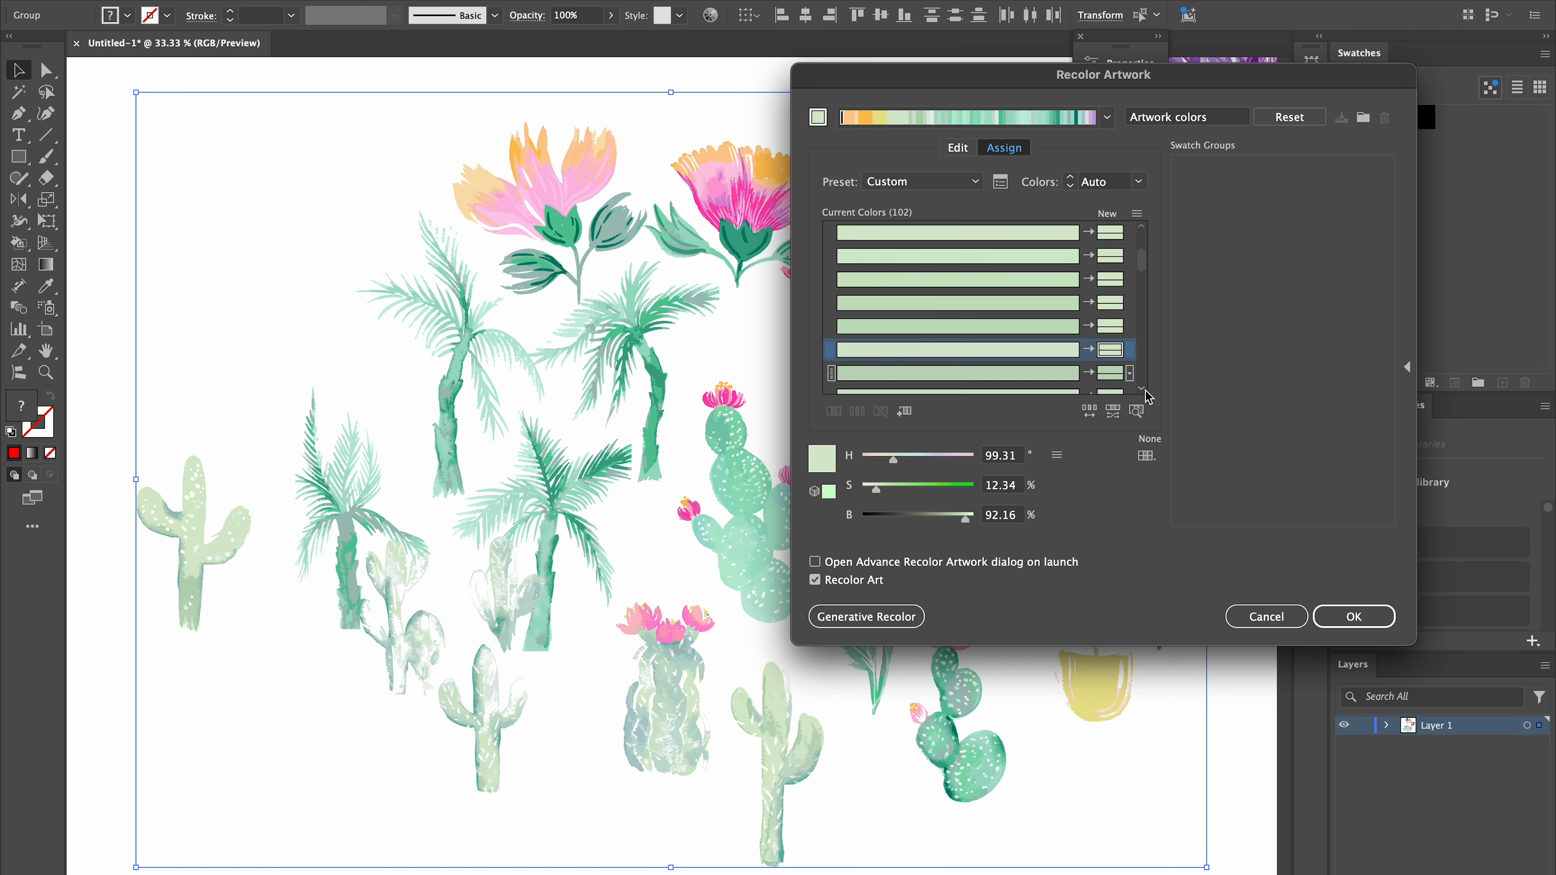
Merge the similar sage and mint green colours into shared green tones and apply the recolouring
{"action": "left_click_drag", "start_coordinate": [1062, 326], "coordinate": [1064, 326]}
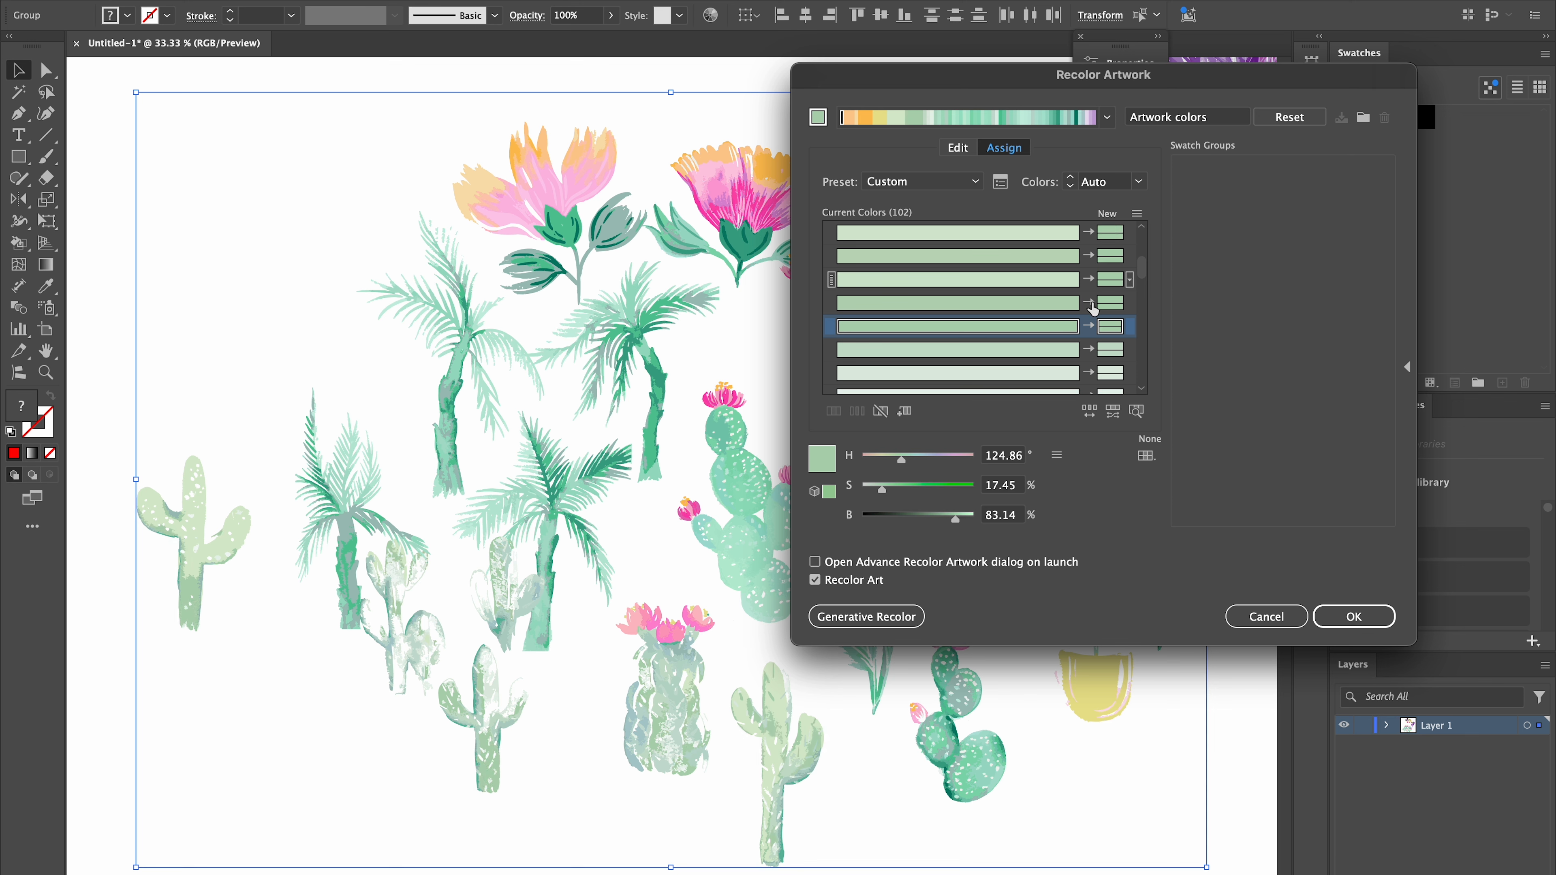
{"action": "left_click", "coordinate": [1141, 389]}
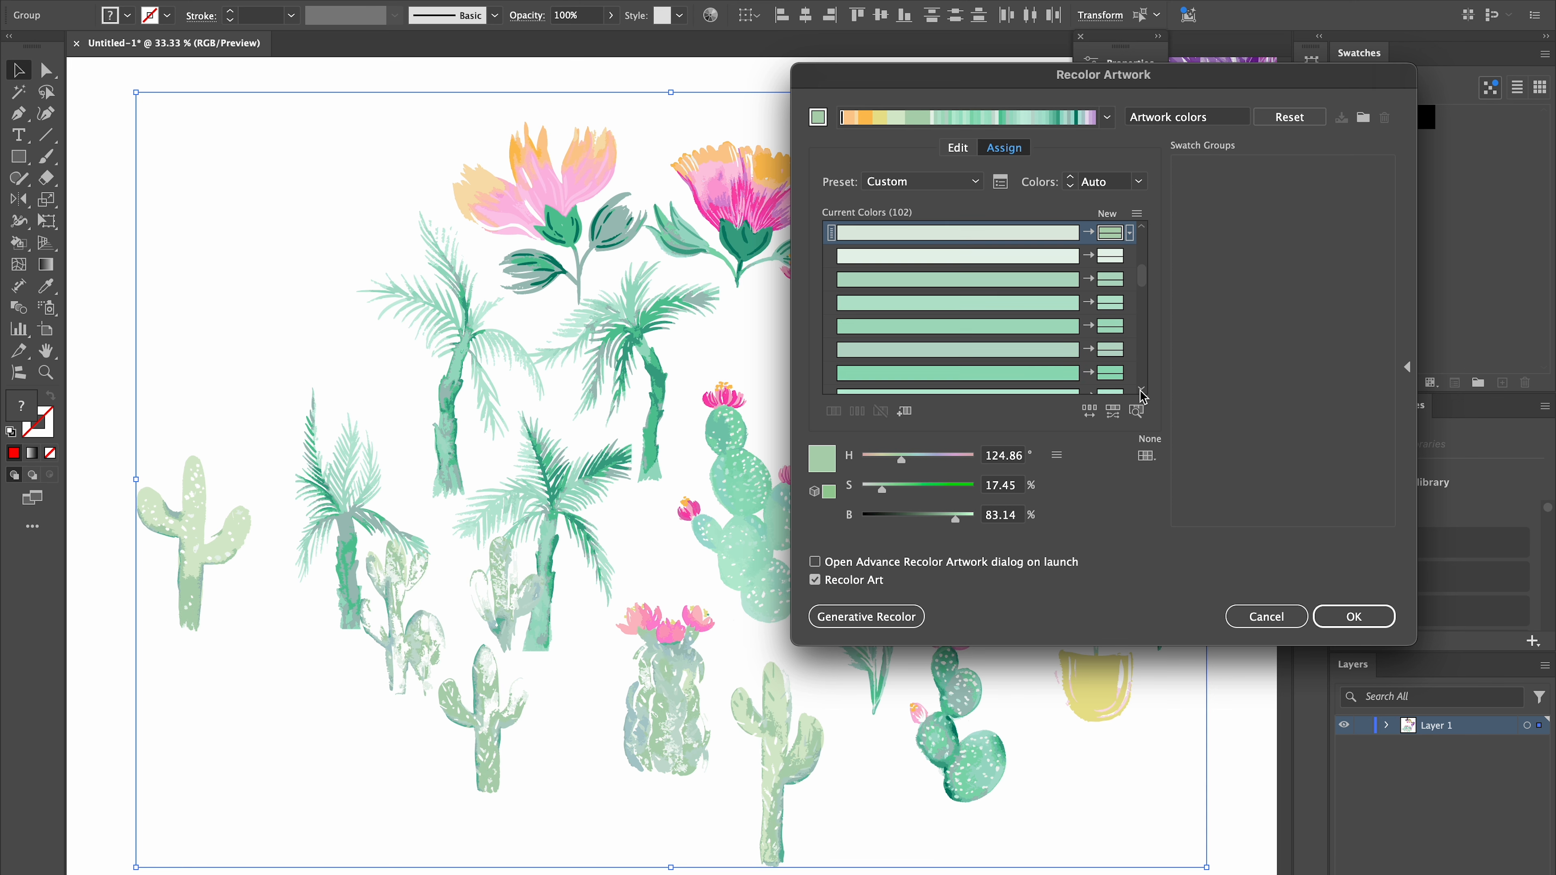
{"action": "left_click_drag", "start_coordinate": [1110, 279], "coordinate": [1106, 307]}
{"action": "left_click", "coordinate": [1142, 389]}
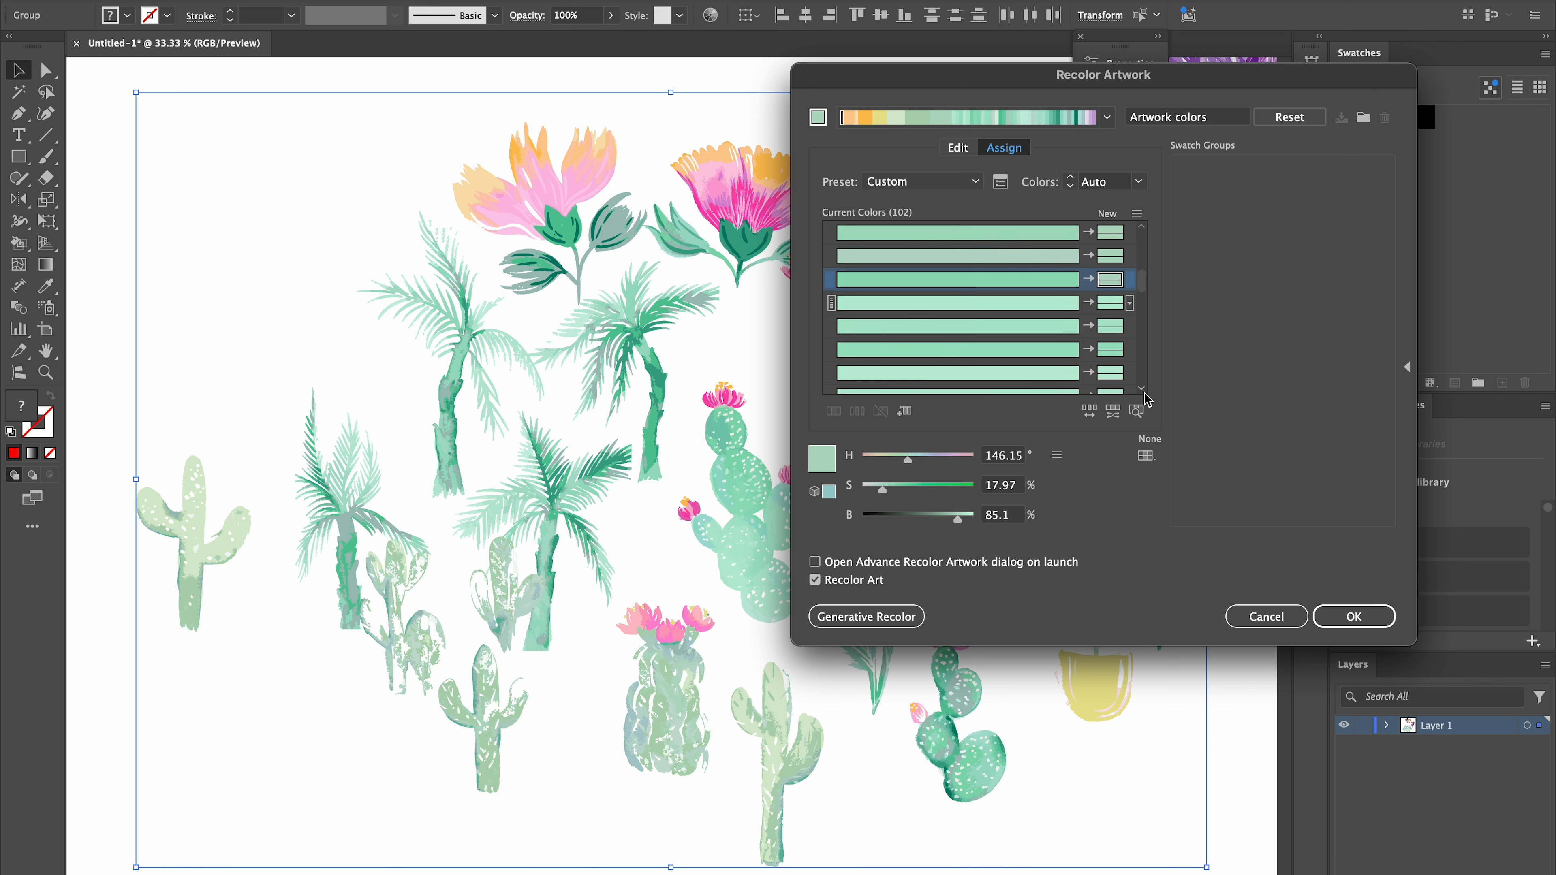
{"action": "left_click", "coordinate": [1064, 298]}
{"action": "left_click", "coordinate": [1068, 372]}
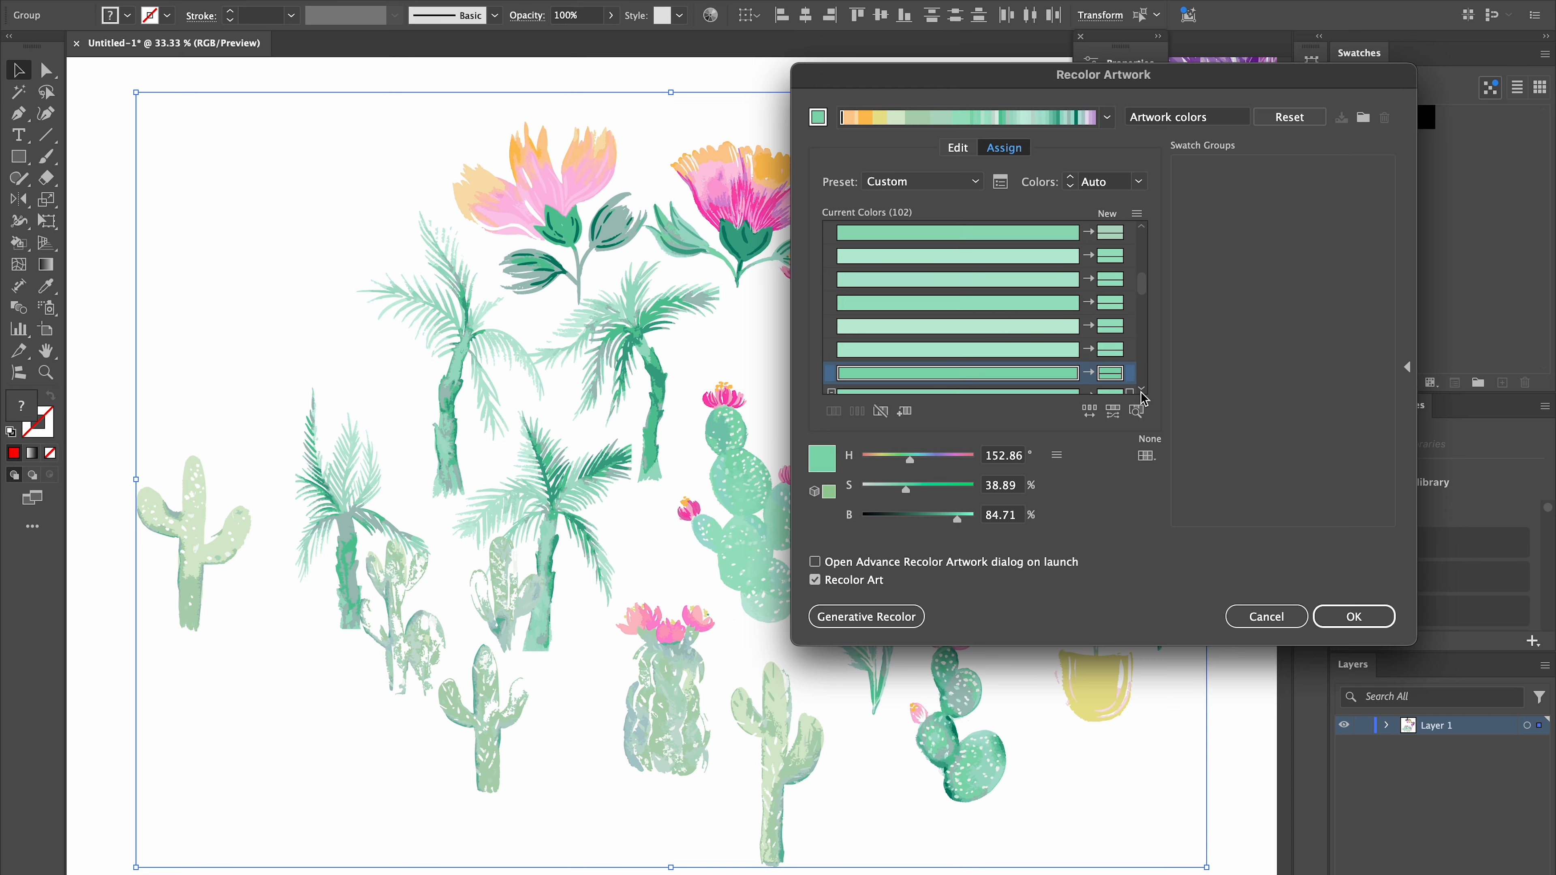
{"action": "left_click", "coordinate": [1141, 388]}
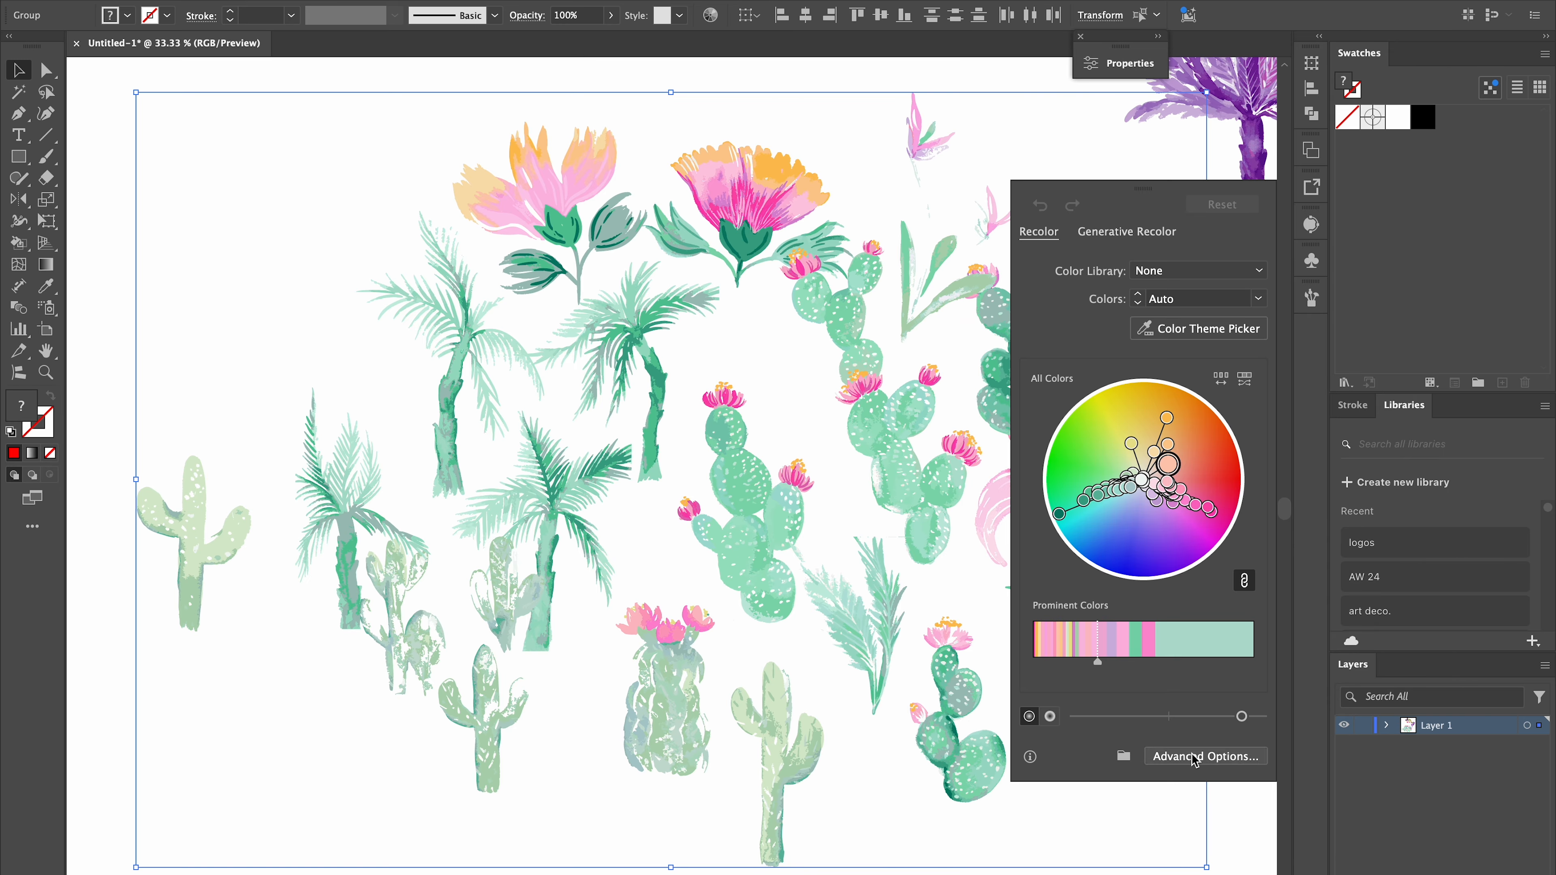
Reopen the advanced recolour options, merge the near-white and pale pink tints, and apply the recolouring
{"action": "left_click", "coordinate": [1200, 759]}
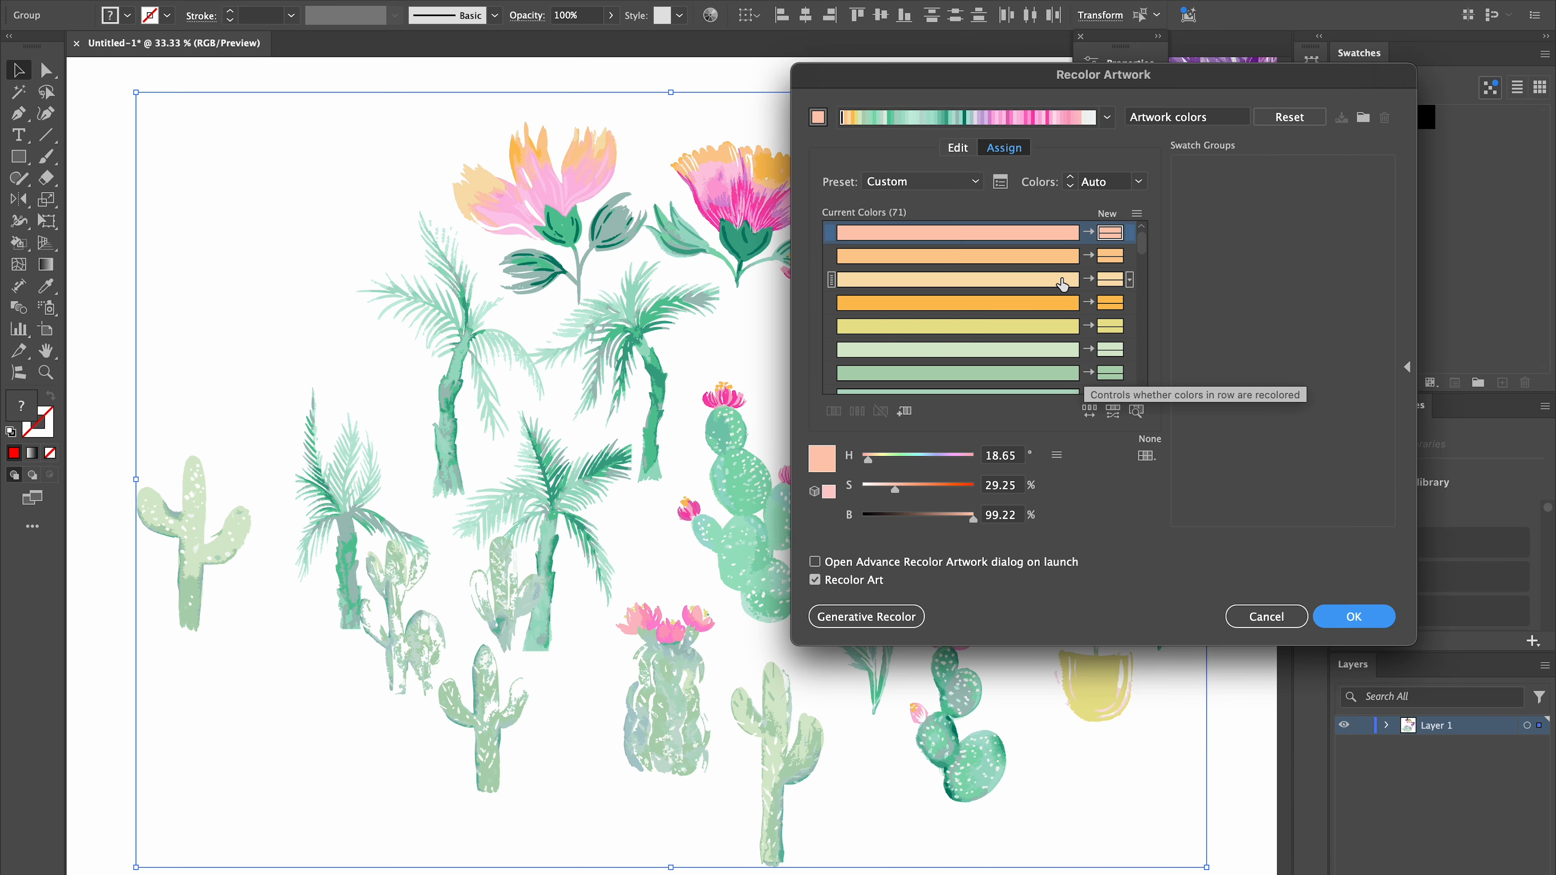
{"action": "scroll", "coordinate": [1066, 268], "scroll_direction": "down", "scroll_amount": 20}
{"action": "left_click_drag", "start_coordinate": [1050, 363], "coordinate": [1095, 318]}
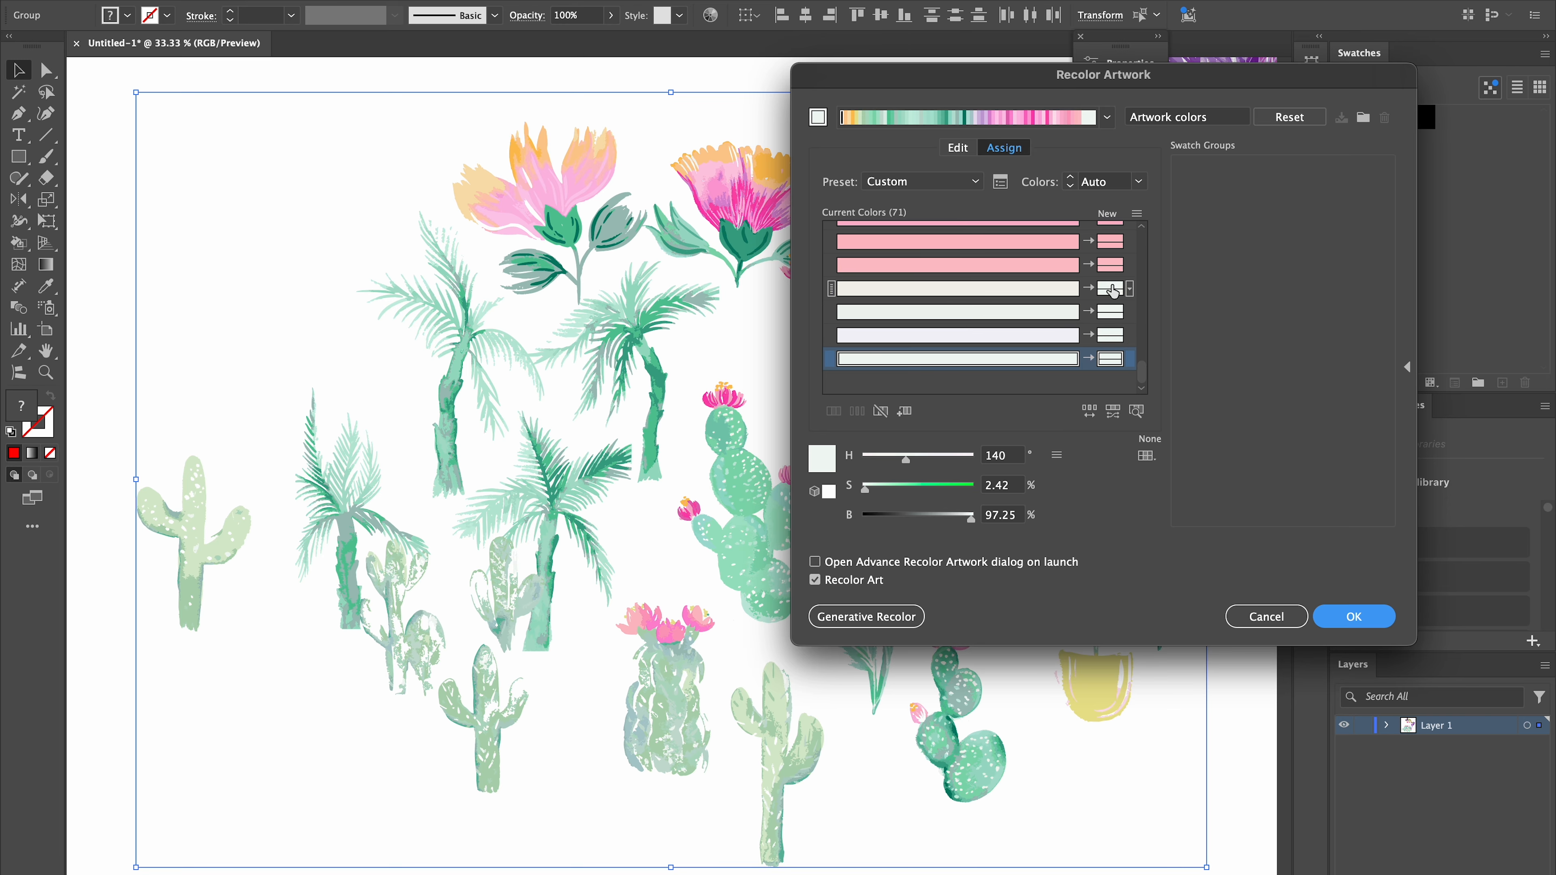
{"action": "left_click", "coordinate": [1142, 227]}
{"action": "left_click", "coordinate": [1064, 335]}
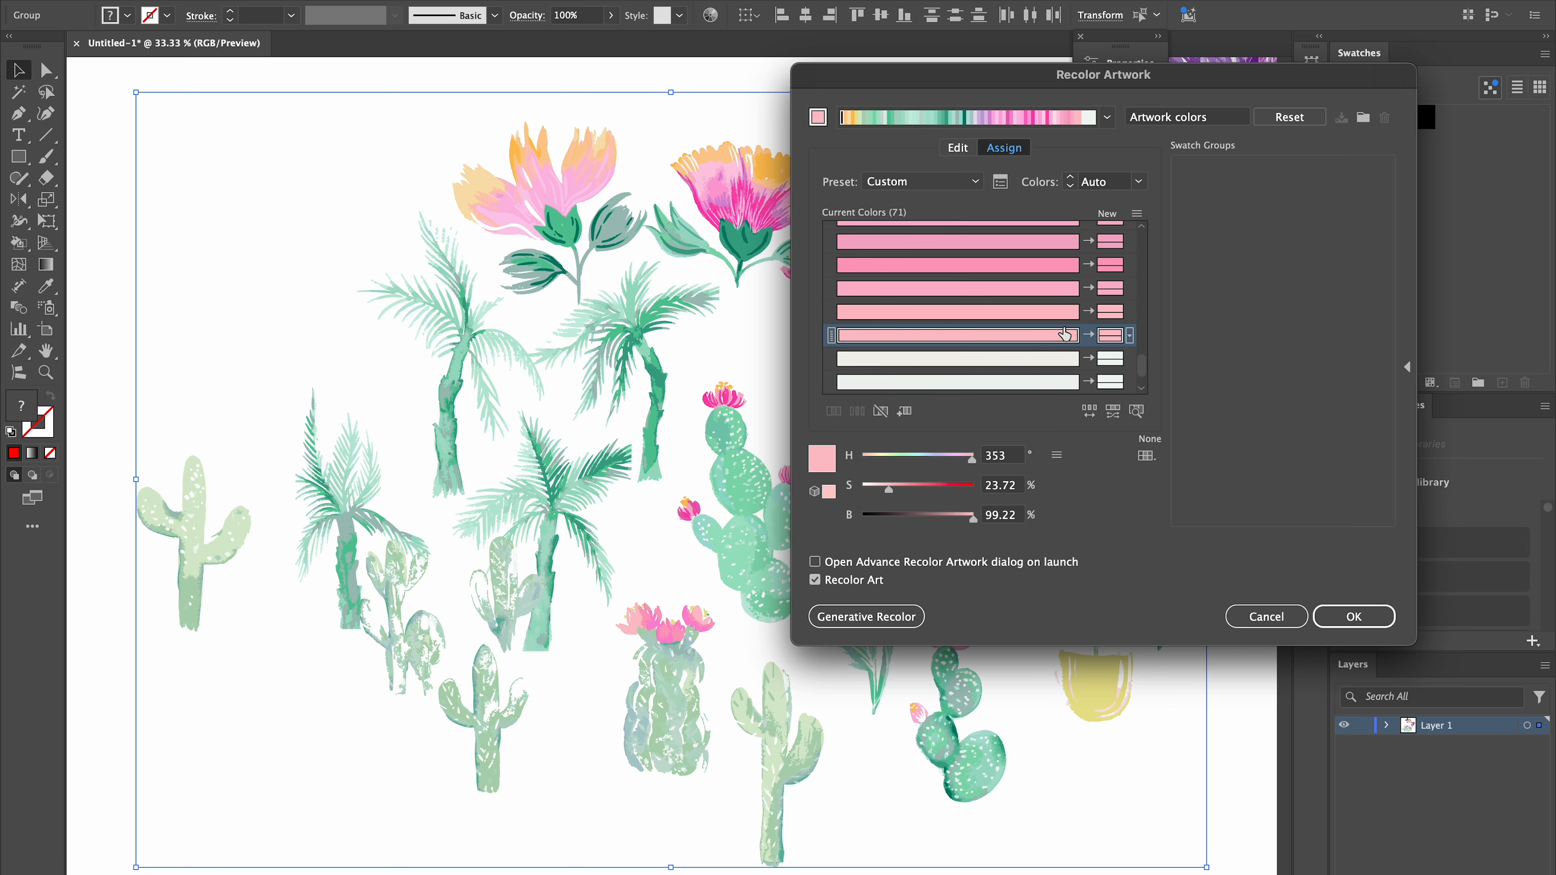
{"action": "left_click", "coordinate": [1141, 227]}
{"action": "left_click", "coordinate": [1354, 617]}
Reopen the advanced recolour options, merge the remaining similar light and mid pinks, and apply the recolouring
{"action": "left_click", "coordinate": [710, 16]}
{"action": "left_click", "coordinate": [1204, 759]}
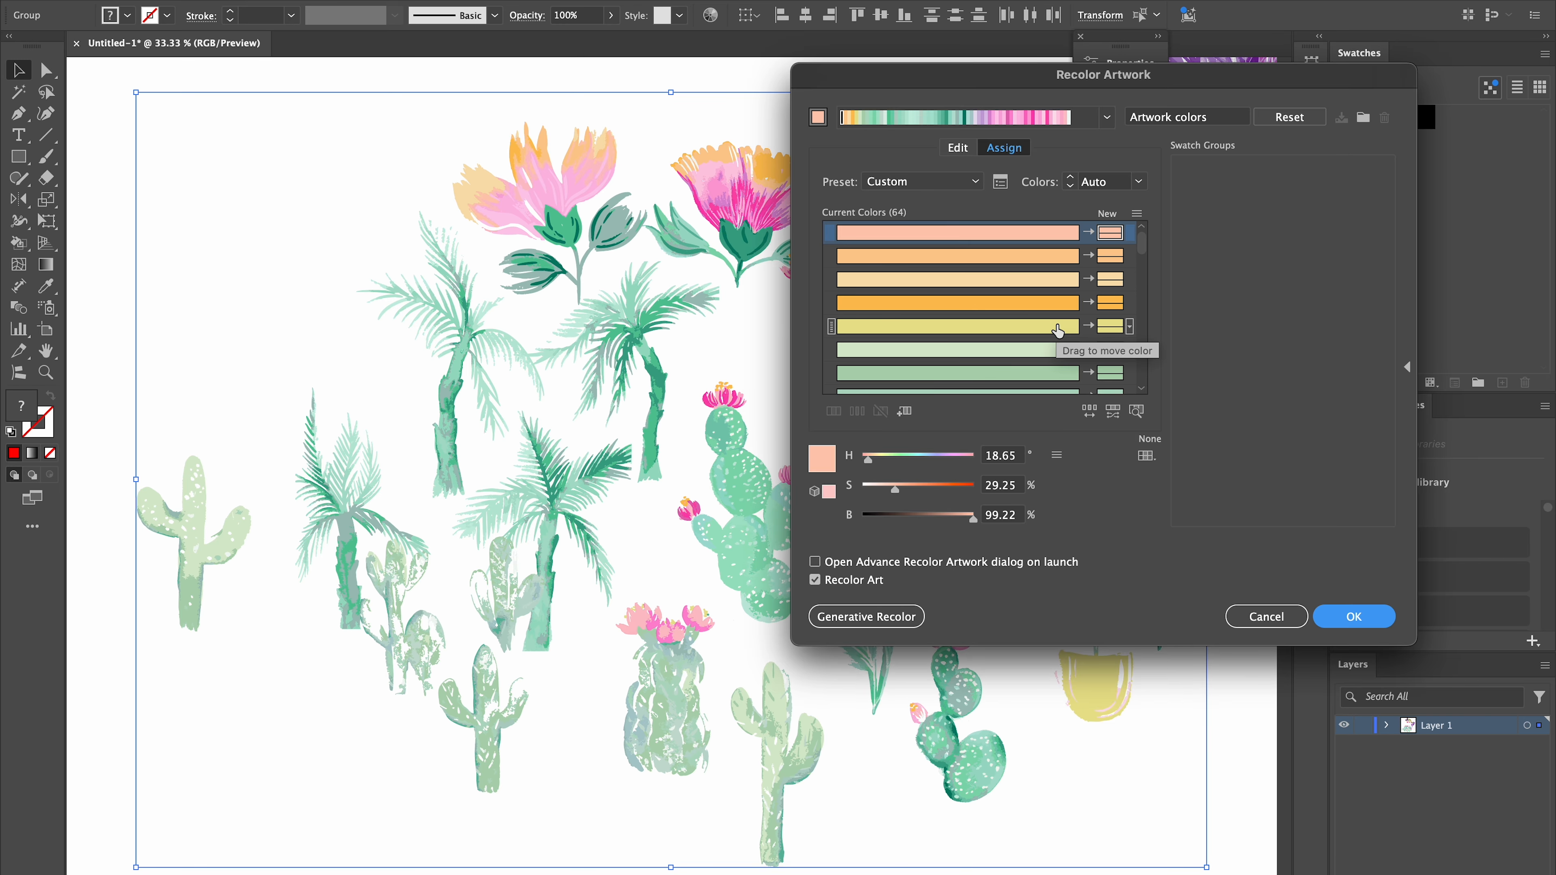
{"action": "scroll", "coordinate": [1058, 333], "scroll_direction": "down", "scroll_amount": 20}
{"action": "left_click_drag", "start_coordinate": [1063, 265], "coordinate": [1108, 288]}
{"action": "left_click", "coordinate": [1141, 226]}
{"action": "left_click_drag", "start_coordinate": [1058, 335], "coordinate": [1109, 288]}
{"action": "left_click", "coordinate": [1142, 227]}
{"action": "left_click_drag", "start_coordinate": [1053, 270], "coordinate": [1108, 241]}
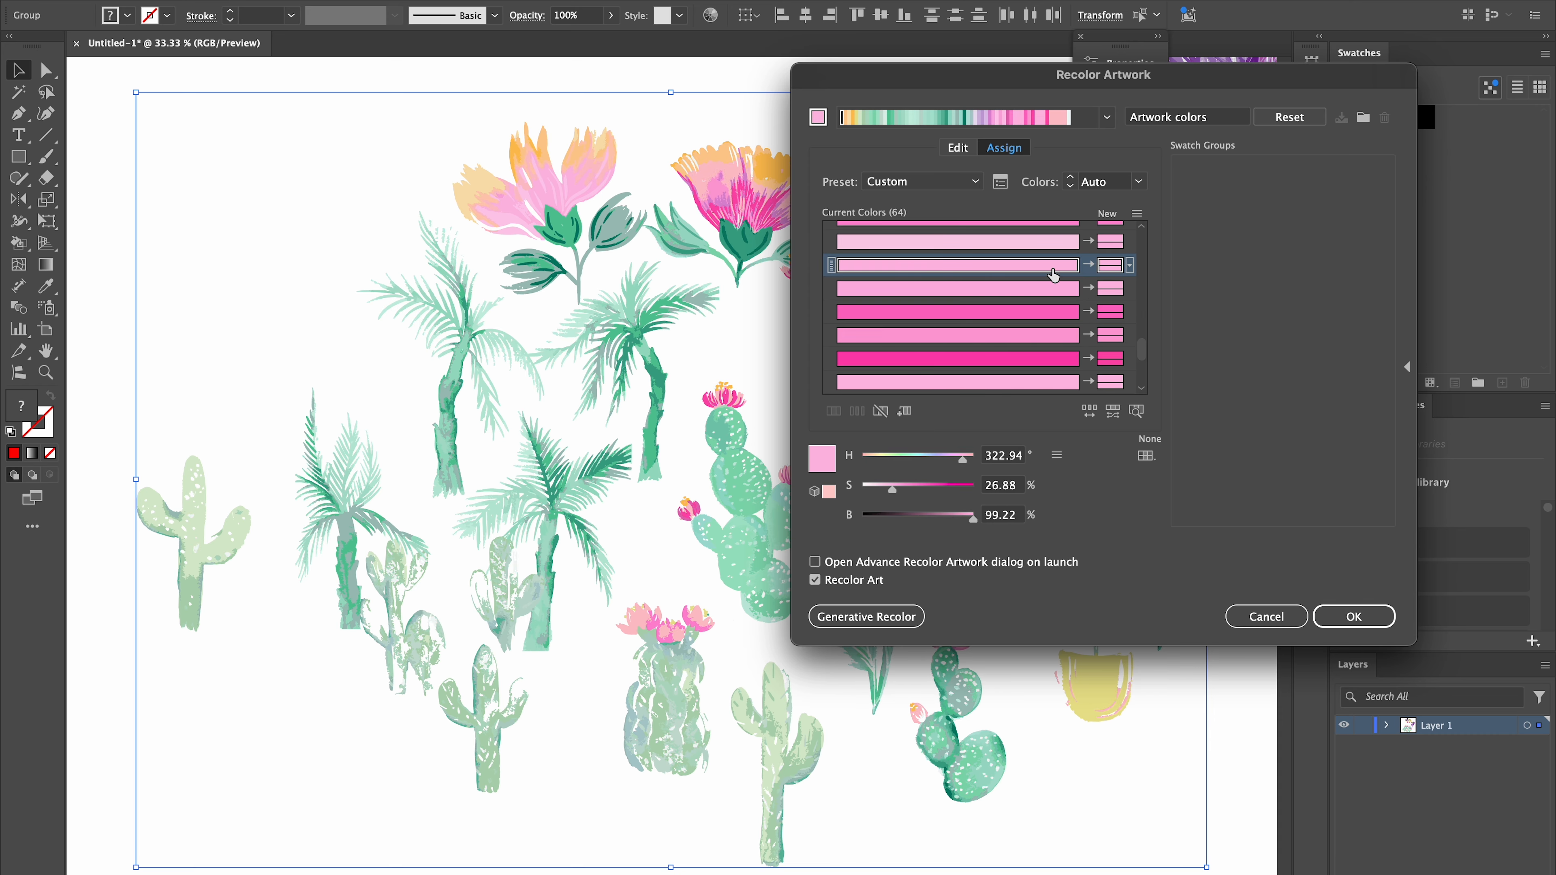
{"action": "left_click", "coordinate": [1354, 616]}
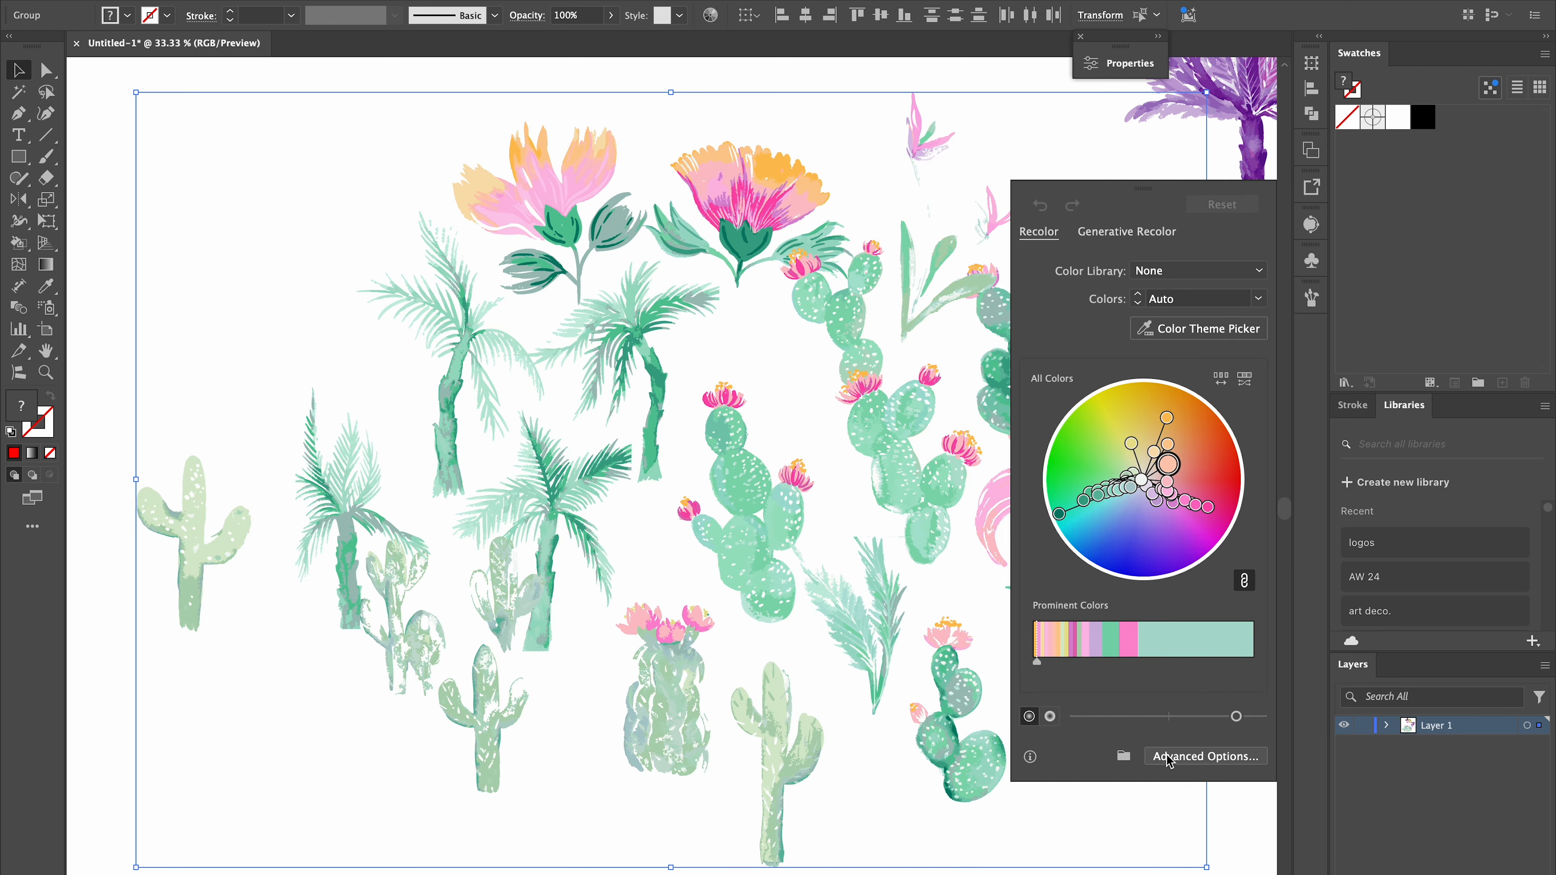
Reopen the advanced recolour options and sort the current colours by Lightness – light to dark
{"action": "left_click", "coordinate": [1169, 757]}
{"action": "left_click", "coordinate": [1001, 181]}
{"action": "left_click", "coordinate": [844, 431]}
{"action": "left_click", "coordinate": [833, 485]}
{"action": "left_click", "coordinate": [885, 587]}
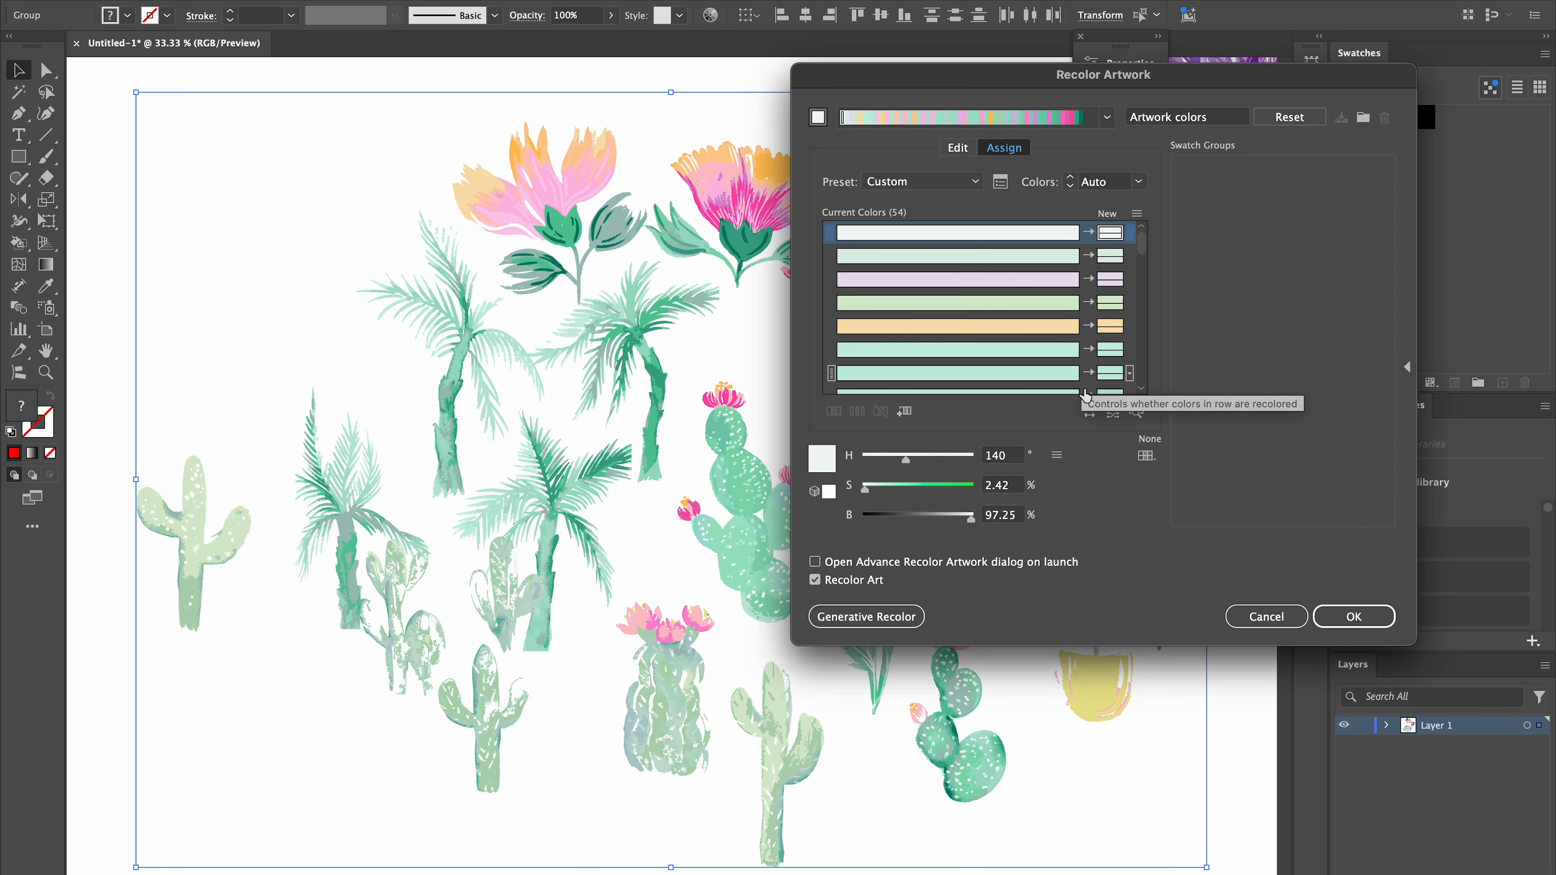
Merge the lightest mint tints into pale green and combine the similar pale pinks
{"action": "left_click", "coordinate": [1072, 304]}
{"action": "scroll", "coordinate": [1090, 380], "scroll_direction": "down", "scroll_amount": 3}
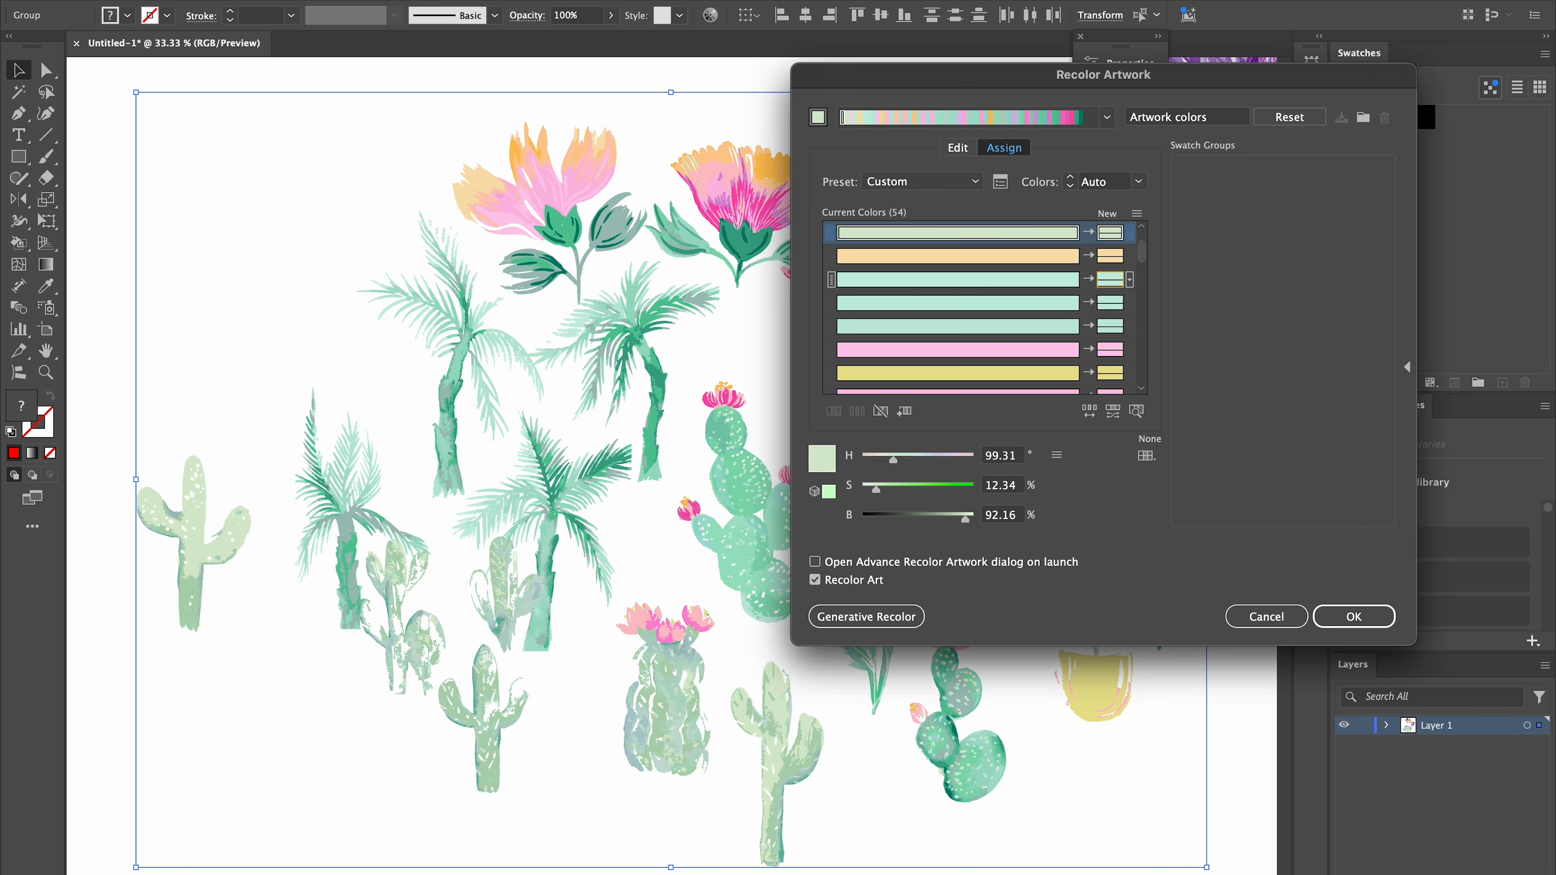
{"action": "scroll", "coordinate": [1127, 356], "scroll_direction": "down", "scroll_amount": 4}
{"action": "left_click", "coordinate": [1103, 256]}
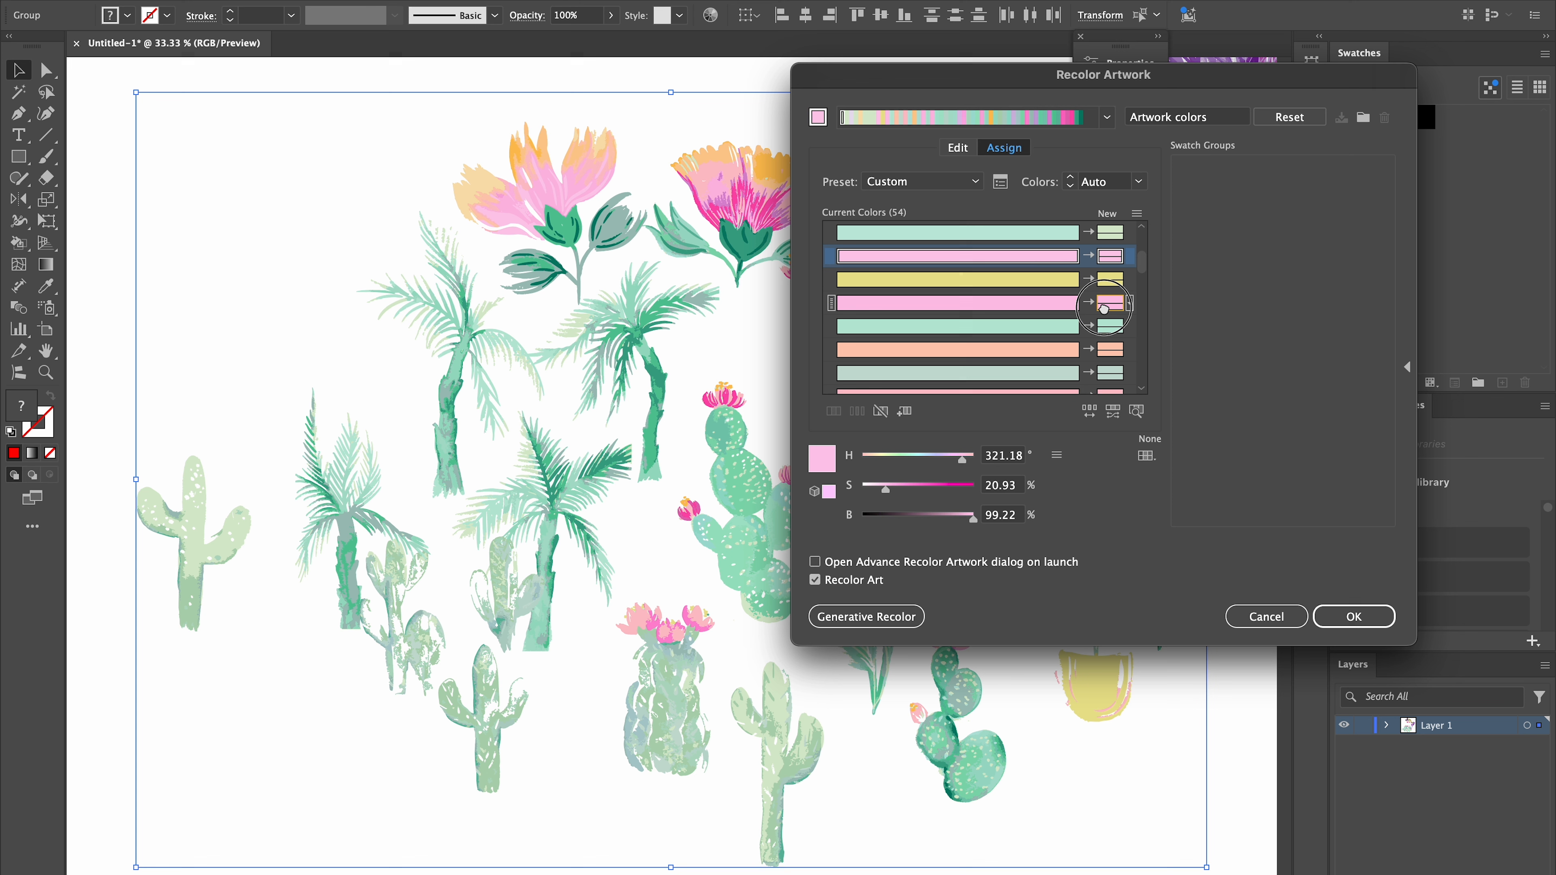
{"action": "left_click", "coordinate": [1141, 389]}
{"action": "left_click", "coordinate": [1058, 308]}
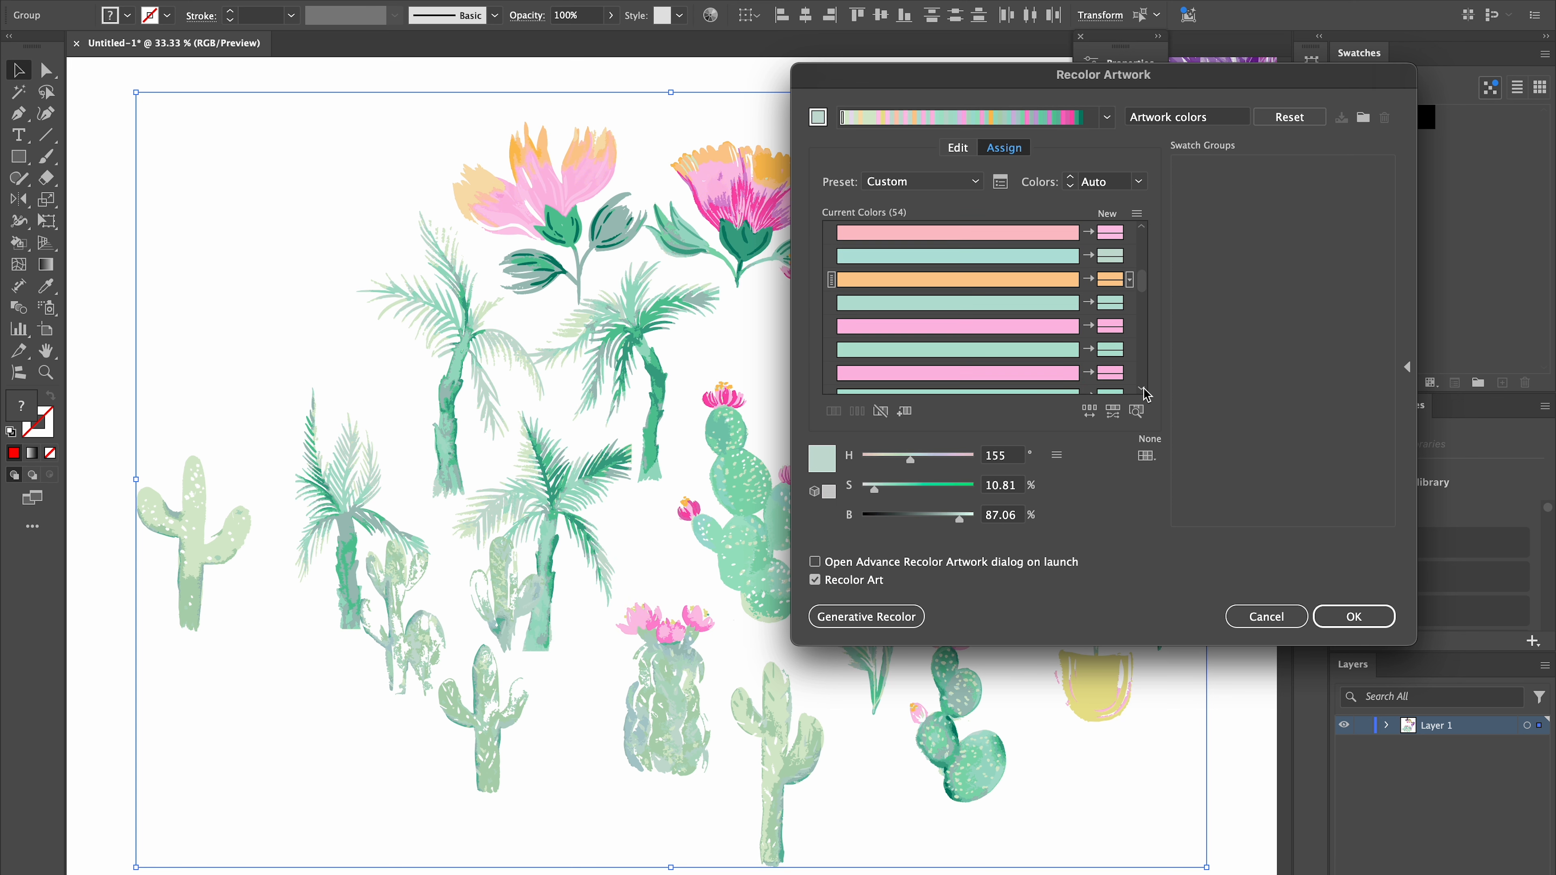
{"action": "left_click", "coordinate": [1096, 327]}
Merge the light mint, sage and aqua greens with one another and the light lavender with pink
{"action": "left_click", "coordinate": [1143, 389]}
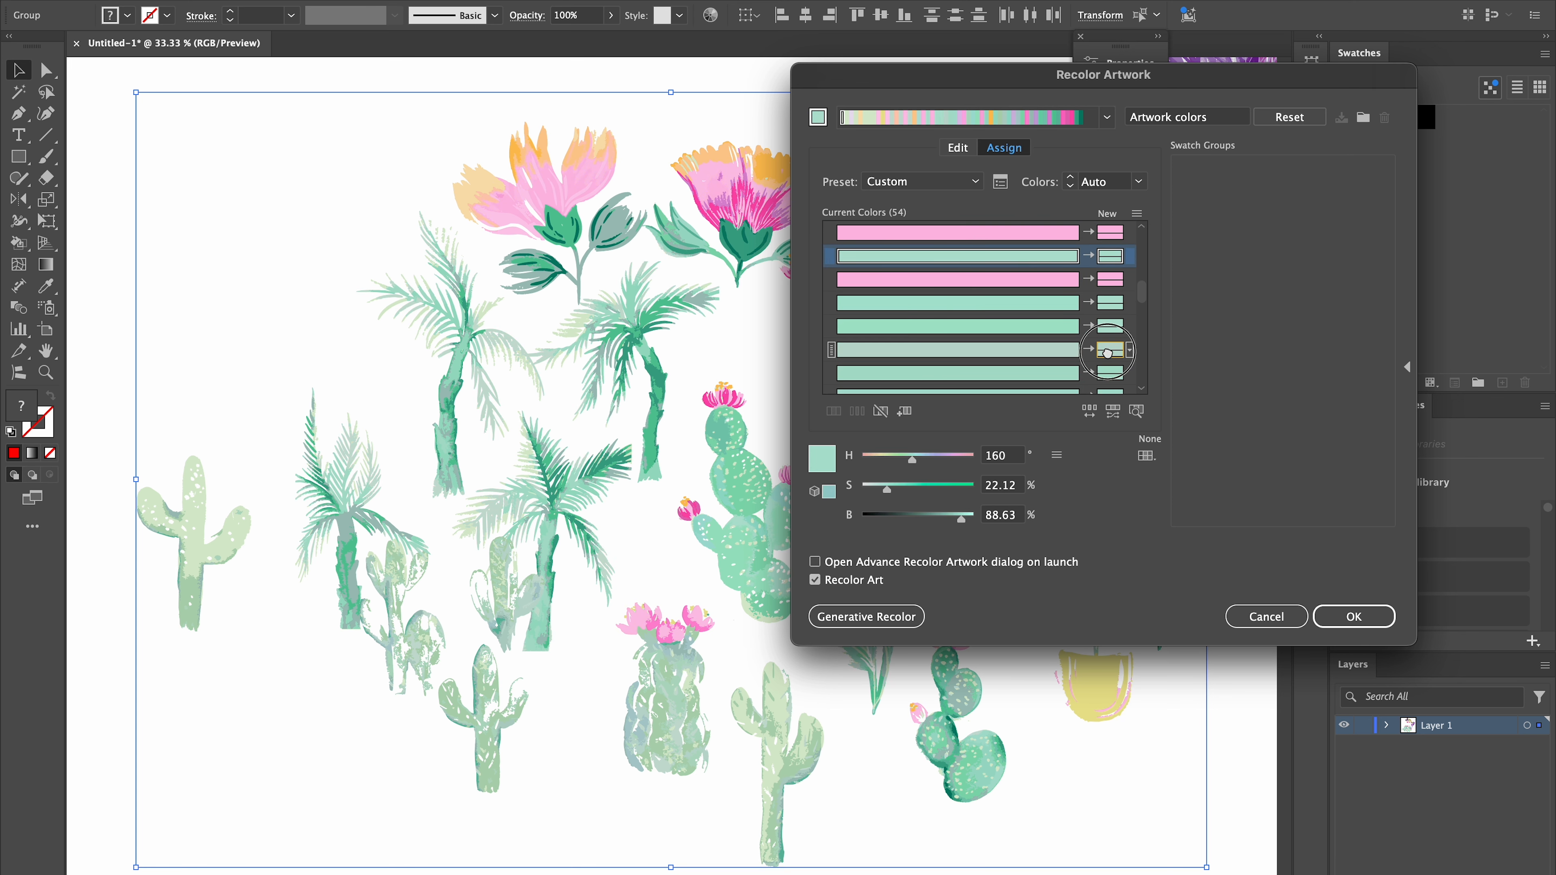
{"action": "left_click", "coordinate": [1142, 389]}
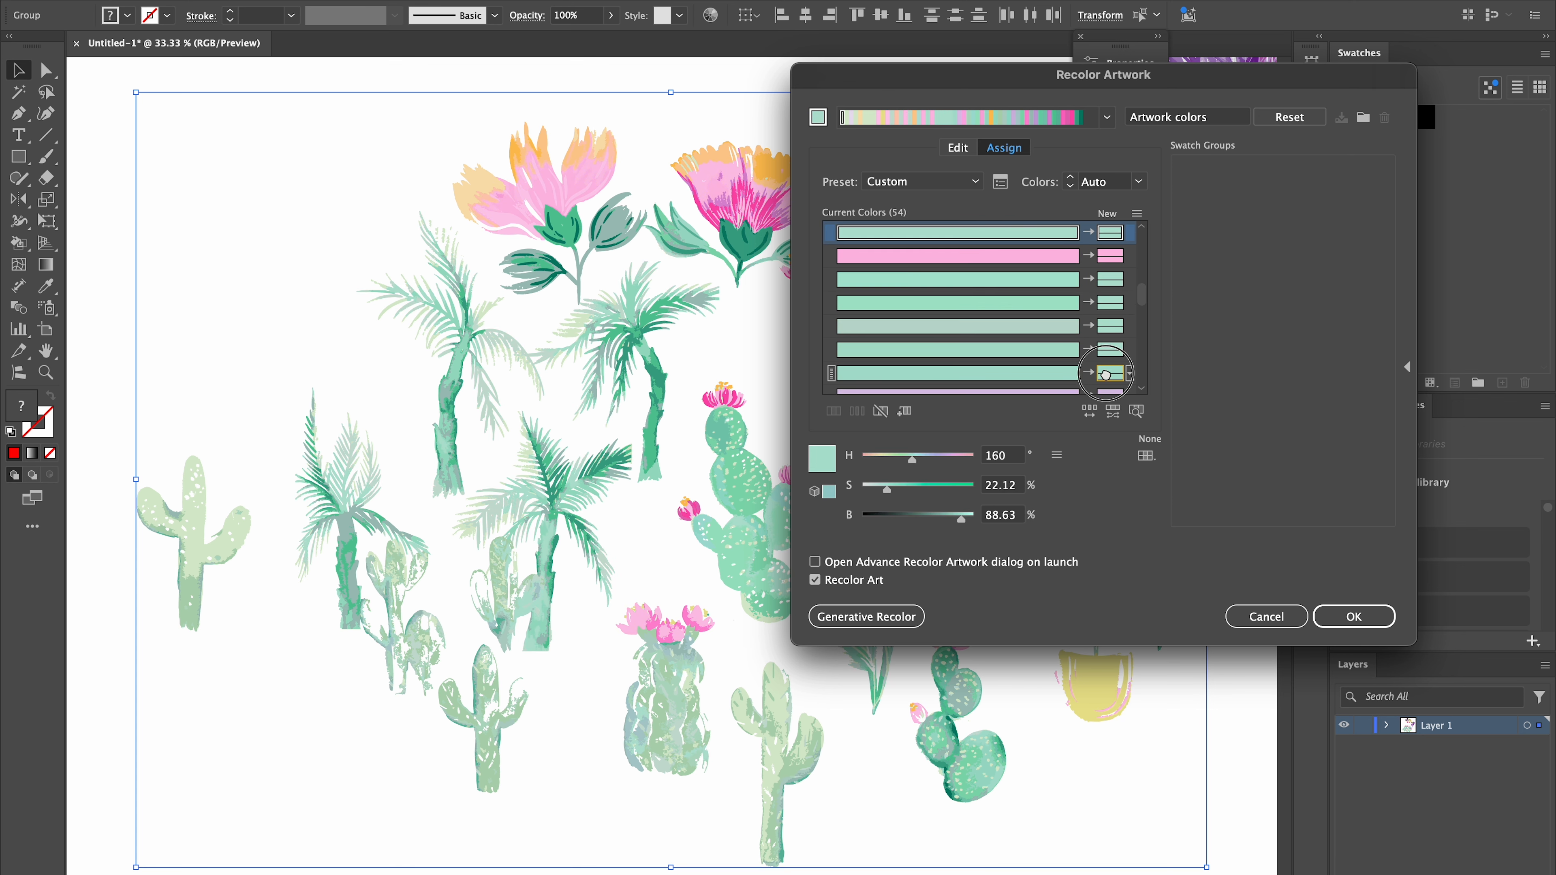
{"action": "left_click", "coordinate": [1143, 389]}
{"action": "left_click", "coordinate": [1059, 304]}
{"action": "left_click", "coordinate": [1059, 277]}
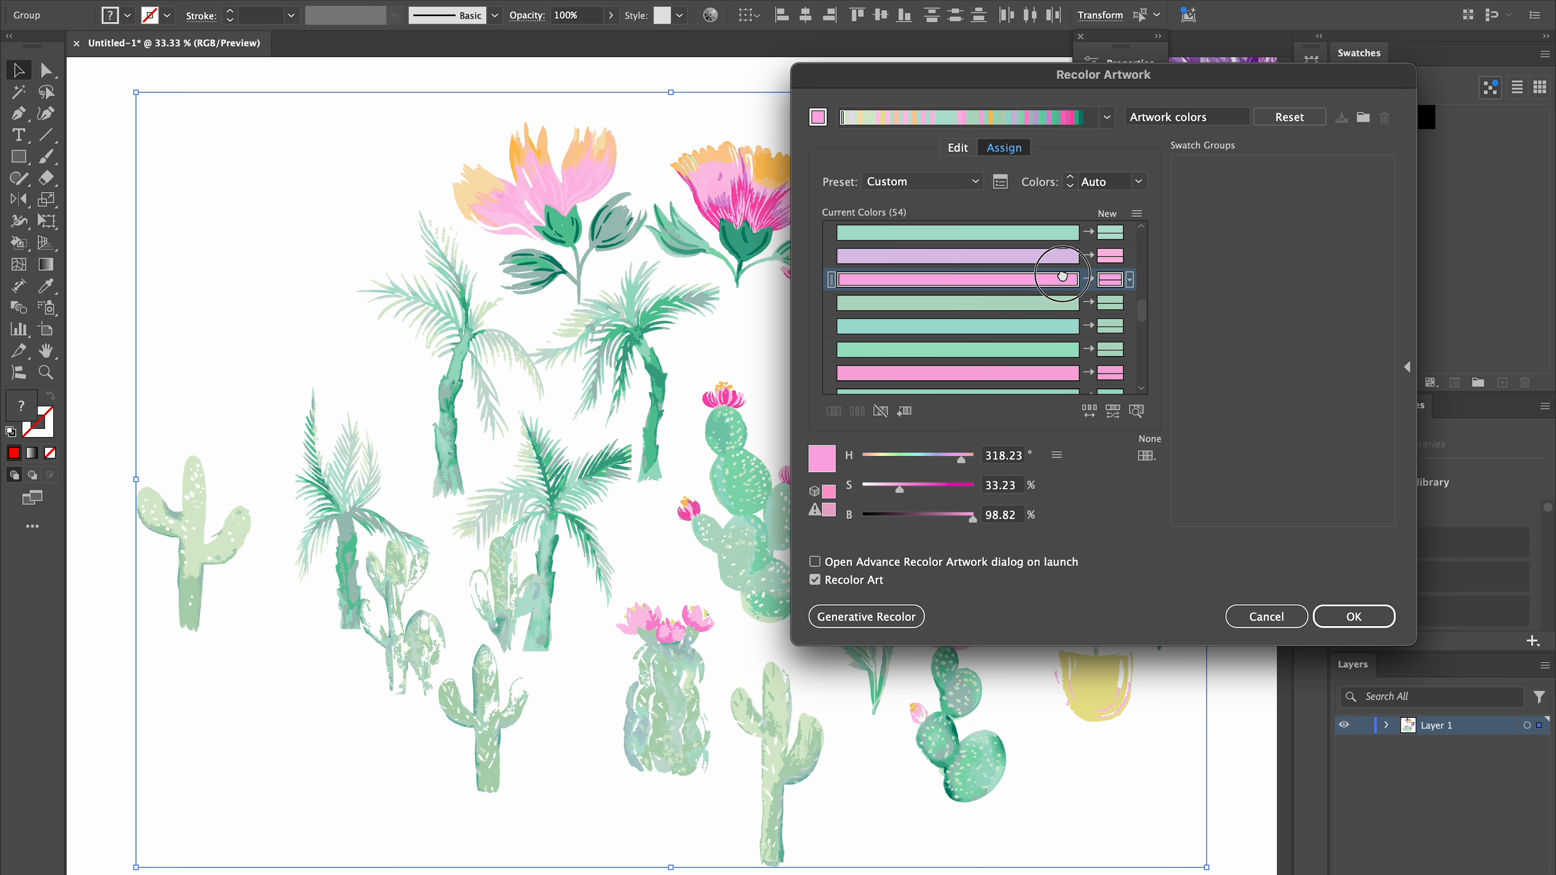
{"action": "scroll", "coordinate": [1067, 376], "scroll_direction": "down", "scroll_amount": 2}
{"action": "left_click", "coordinate": [1065, 375]}
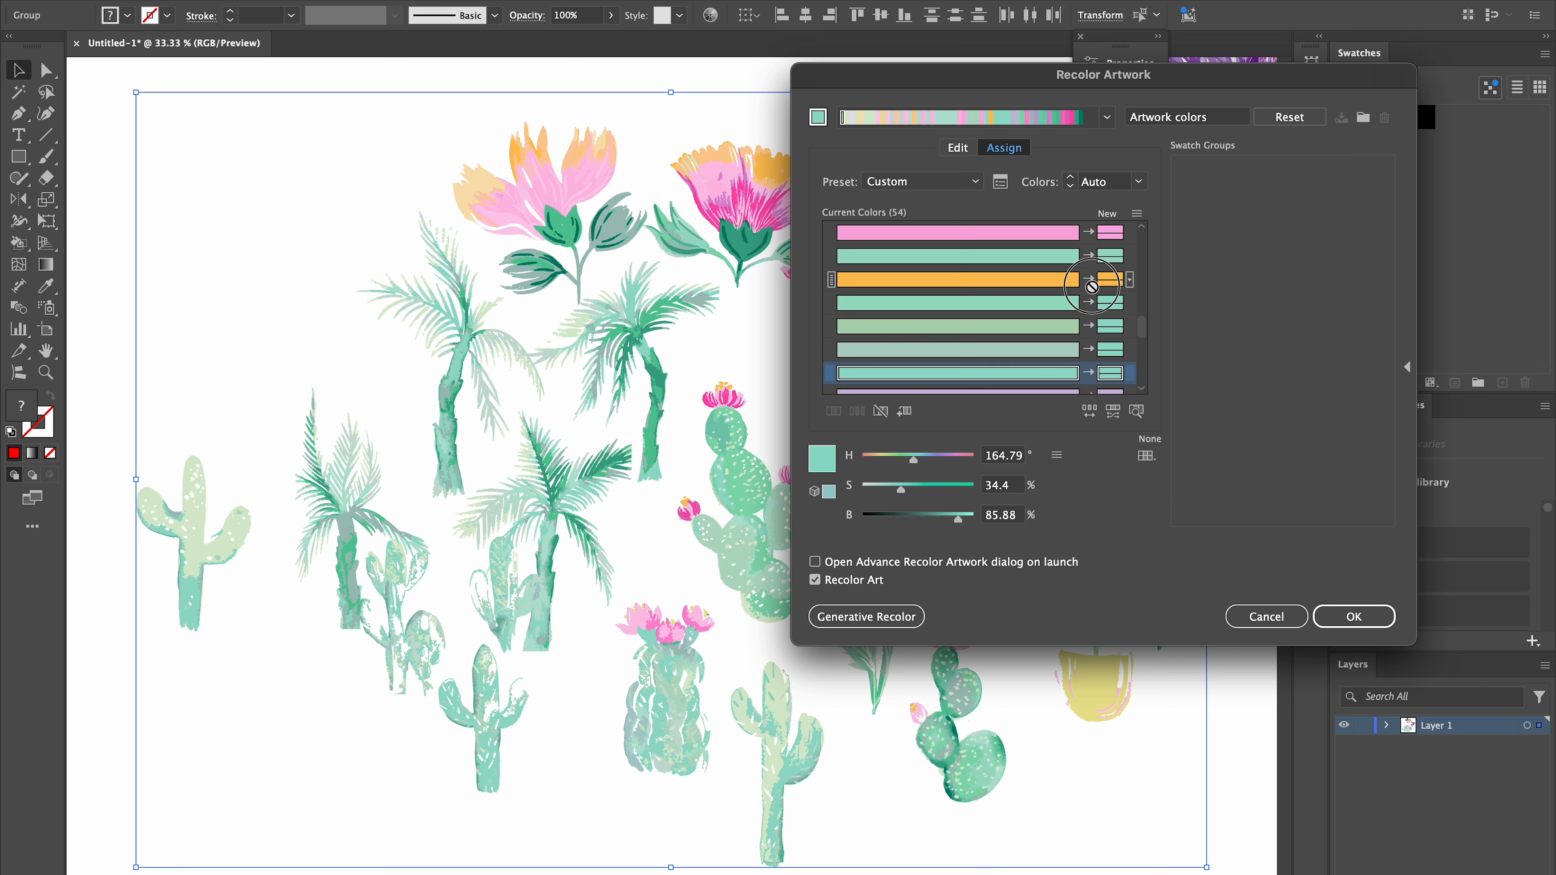
Merge the blue-grey and mid greens into shared greens and the purples into pinks, then apply the recolouring
{"action": "scroll", "coordinate": [1138, 392], "scroll_direction": "down", "scroll_amount": 3}
{"action": "left_click", "coordinate": [1080, 305]}
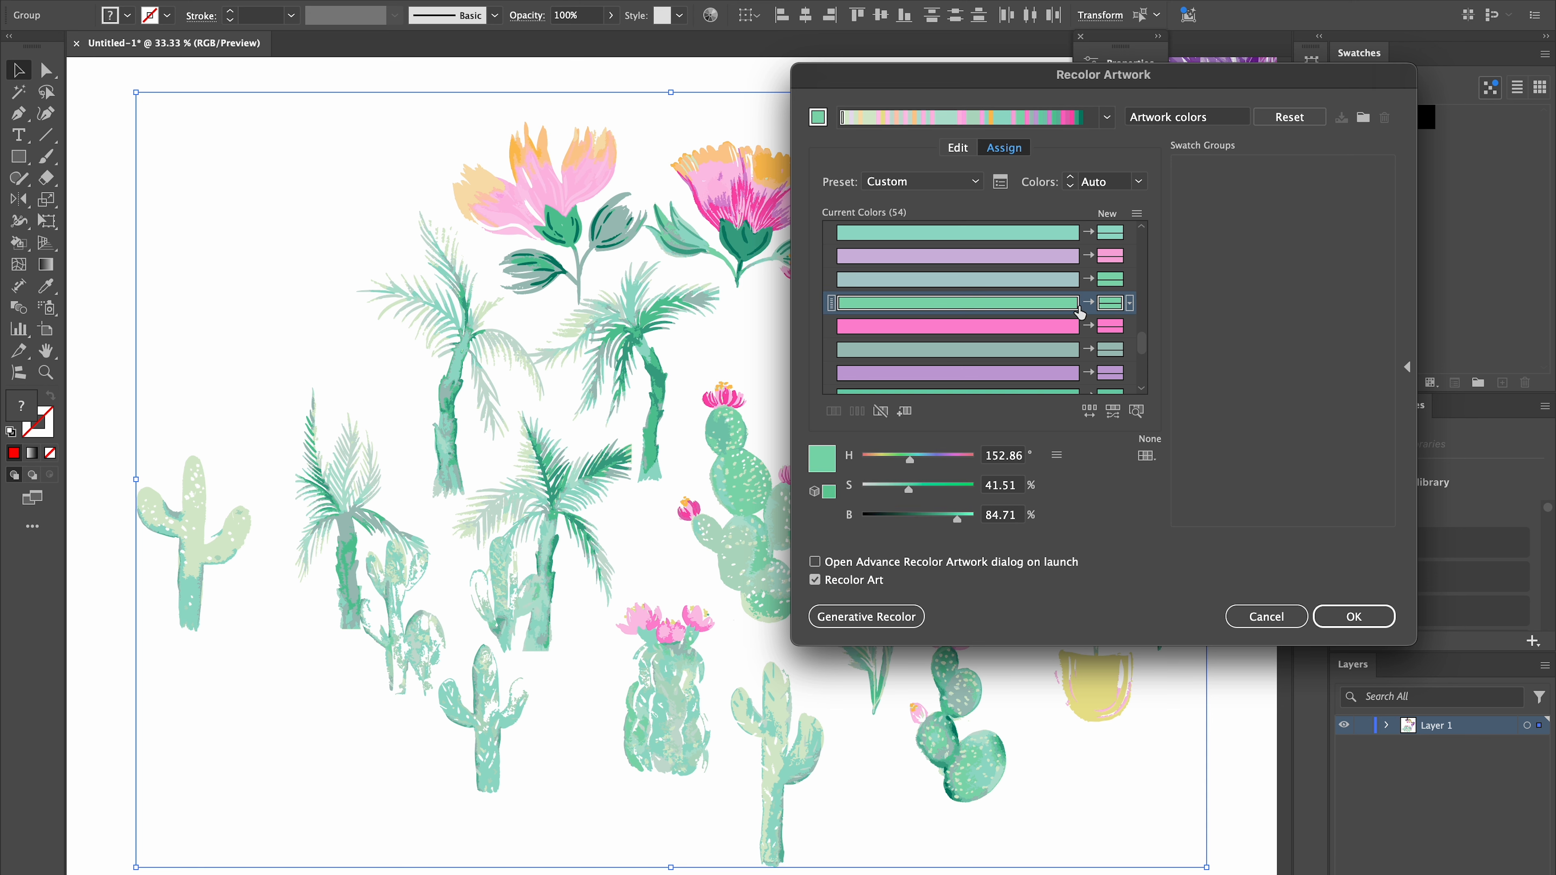
{"action": "left_click", "coordinate": [1052, 328]}
{"action": "left_click", "coordinate": [1142, 389]}
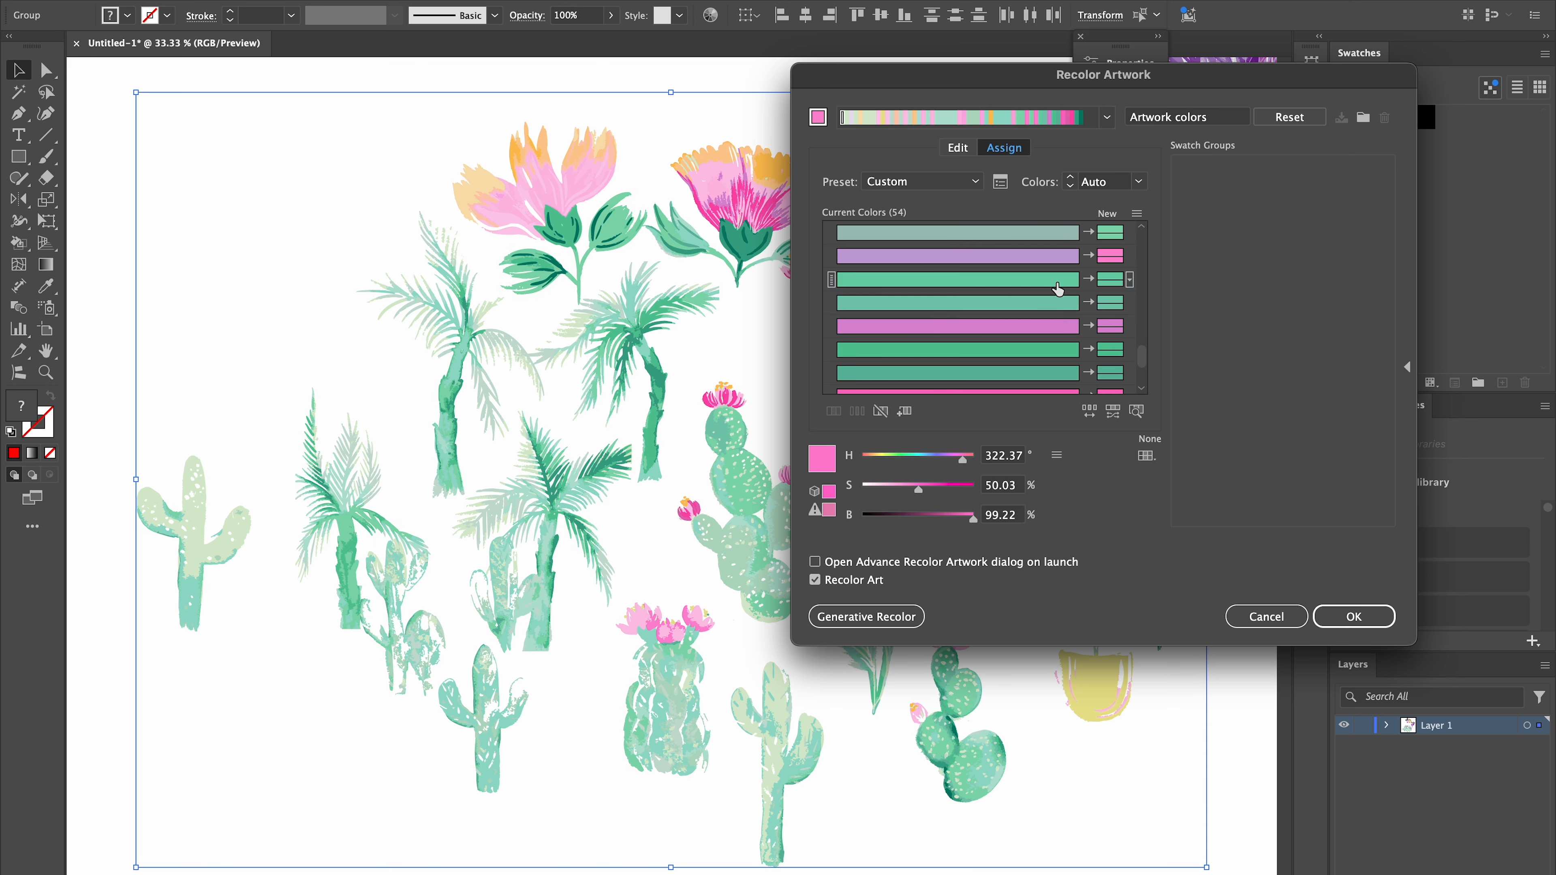
{"action": "left_click_drag", "start_coordinate": [1058, 287], "coordinate": [1110, 335]}
{"action": "left_click", "coordinate": [1143, 387]}
{"action": "left_click", "coordinate": [1066, 351]}
{"action": "left_click", "coordinate": [1141, 388]}
{"action": "left_click", "coordinate": [1353, 617]}
Reopen the advanced recolour options and merge the pale, sage and mid greens into fewer green tones
{"action": "left_click", "coordinate": [711, 15]}
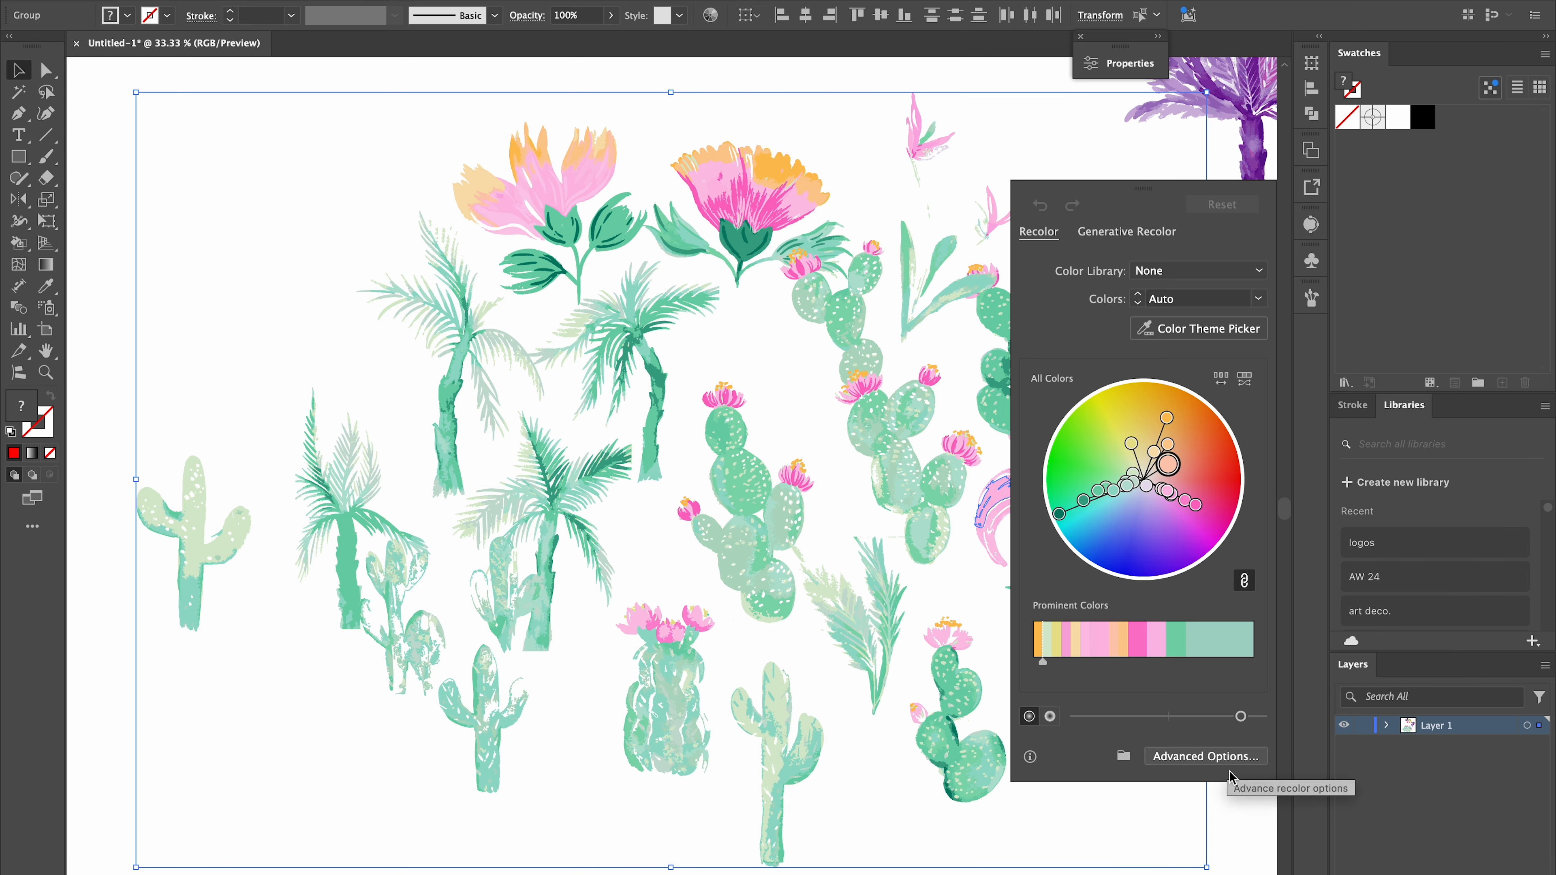
{"action": "left_click", "coordinate": [1171, 763]}
{"action": "scroll", "coordinate": [1064, 343], "scroll_direction": "down", "scroll_amount": 1}
{"action": "left_click_drag", "start_coordinate": [1066, 350], "coordinate": [1109, 349]}
{"action": "scroll", "coordinate": [1055, 358], "scroll_direction": "down", "scroll_amount": 2}
{"action": "left_click_drag", "start_coordinate": [1062, 372], "coordinate": [1108, 326]}
{"action": "scroll", "coordinate": [1065, 355], "scroll_direction": "down", "scroll_amount": 1}
{"action": "scroll", "coordinate": [1059, 318], "scroll_direction": "down", "scroll_amount": 2}
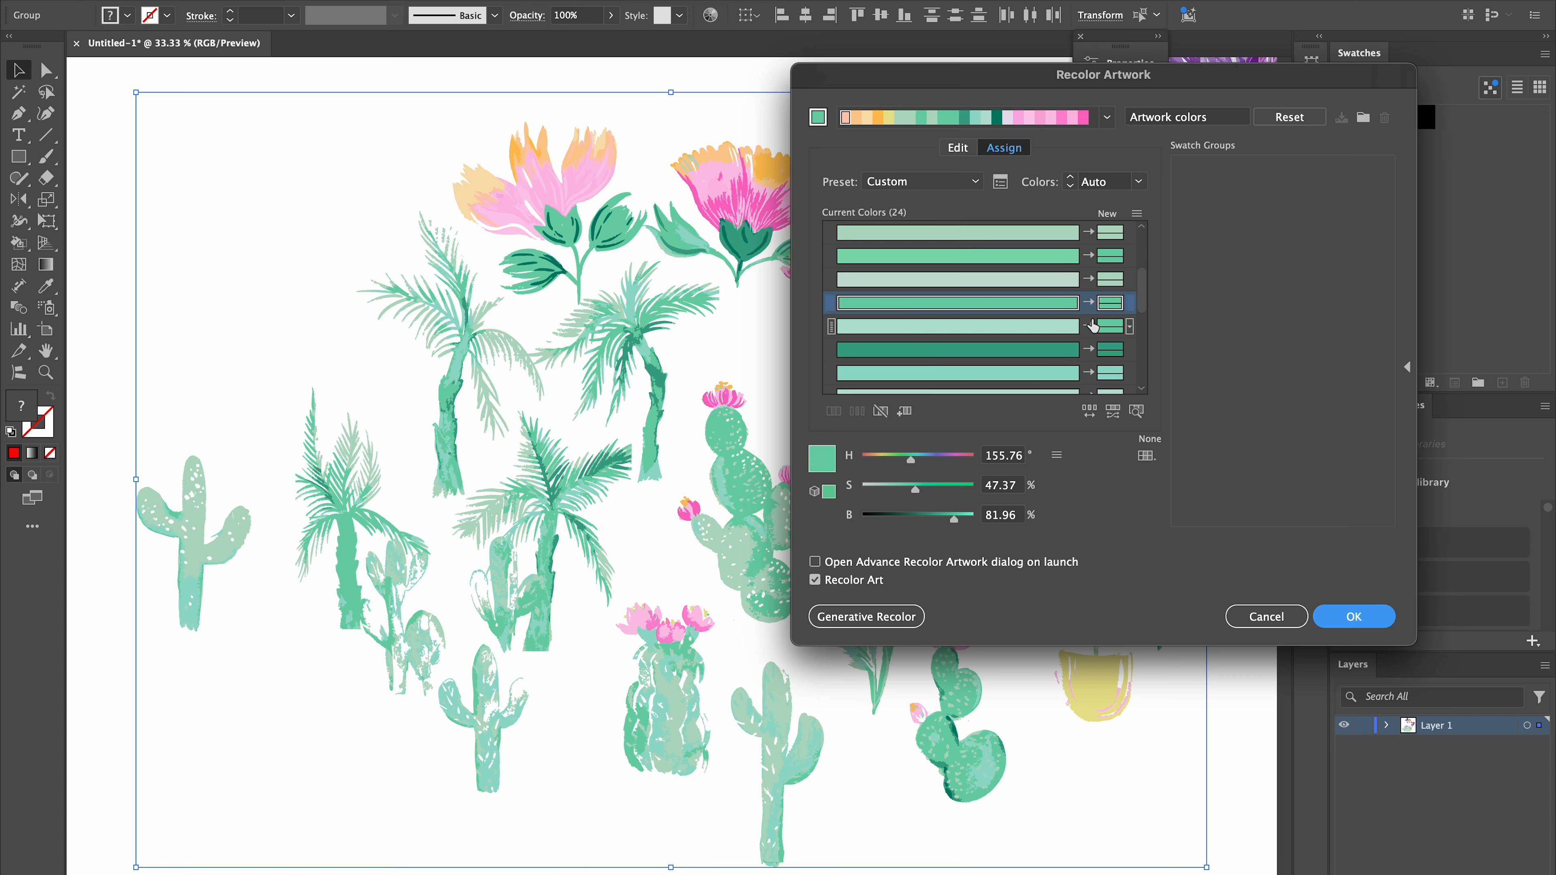
Merge the remaining pale sage, mint and mid greens into their closest shared green tones
{"action": "scroll", "coordinate": [1084, 319], "scroll_direction": "down", "scroll_amount": 3}
{"action": "left_click_drag", "start_coordinate": [1050, 236], "coordinate": [1109, 305]}
{"action": "left_click_drag", "start_coordinate": [1047, 238], "coordinate": [1109, 335]}
{"action": "scroll", "coordinate": [1102, 343], "scroll_direction": "down", "scroll_amount": 5}
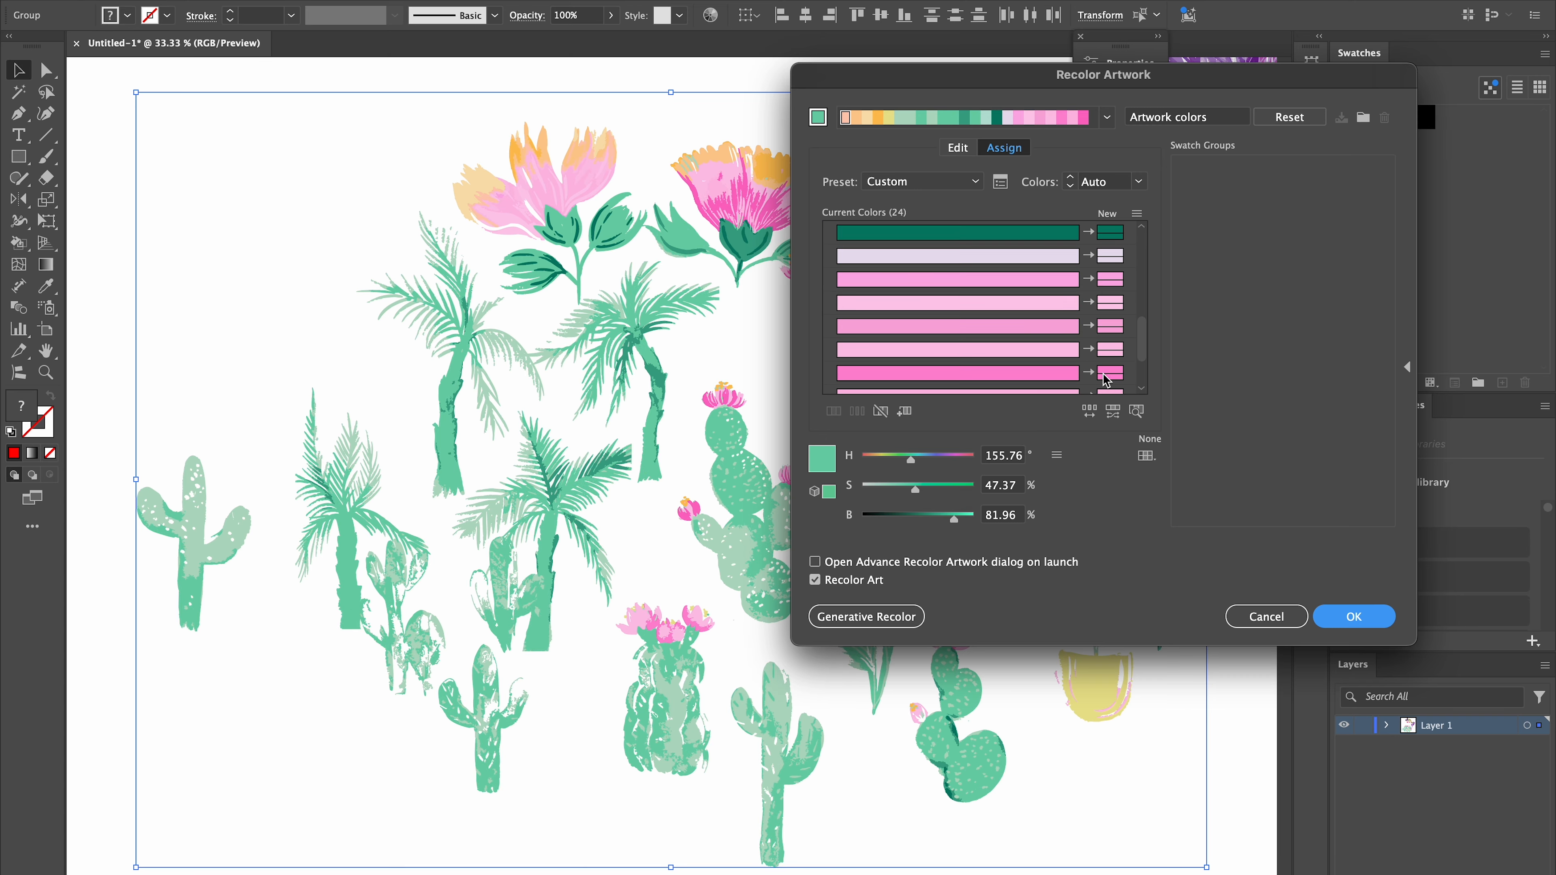
Merge the near-identical pinks into fewer pink tones and apply the recolouring
{"action": "left_click", "coordinate": [1059, 326]}
{"action": "scroll", "coordinate": [1089, 368], "scroll_direction": "down", "scroll_amount": 1}
{"action": "left_click_drag", "start_coordinate": [1087, 364], "coordinate": [1111, 373]}
{"action": "scroll", "coordinate": [1113, 374], "scroll_direction": "down", "scroll_amount": 2}
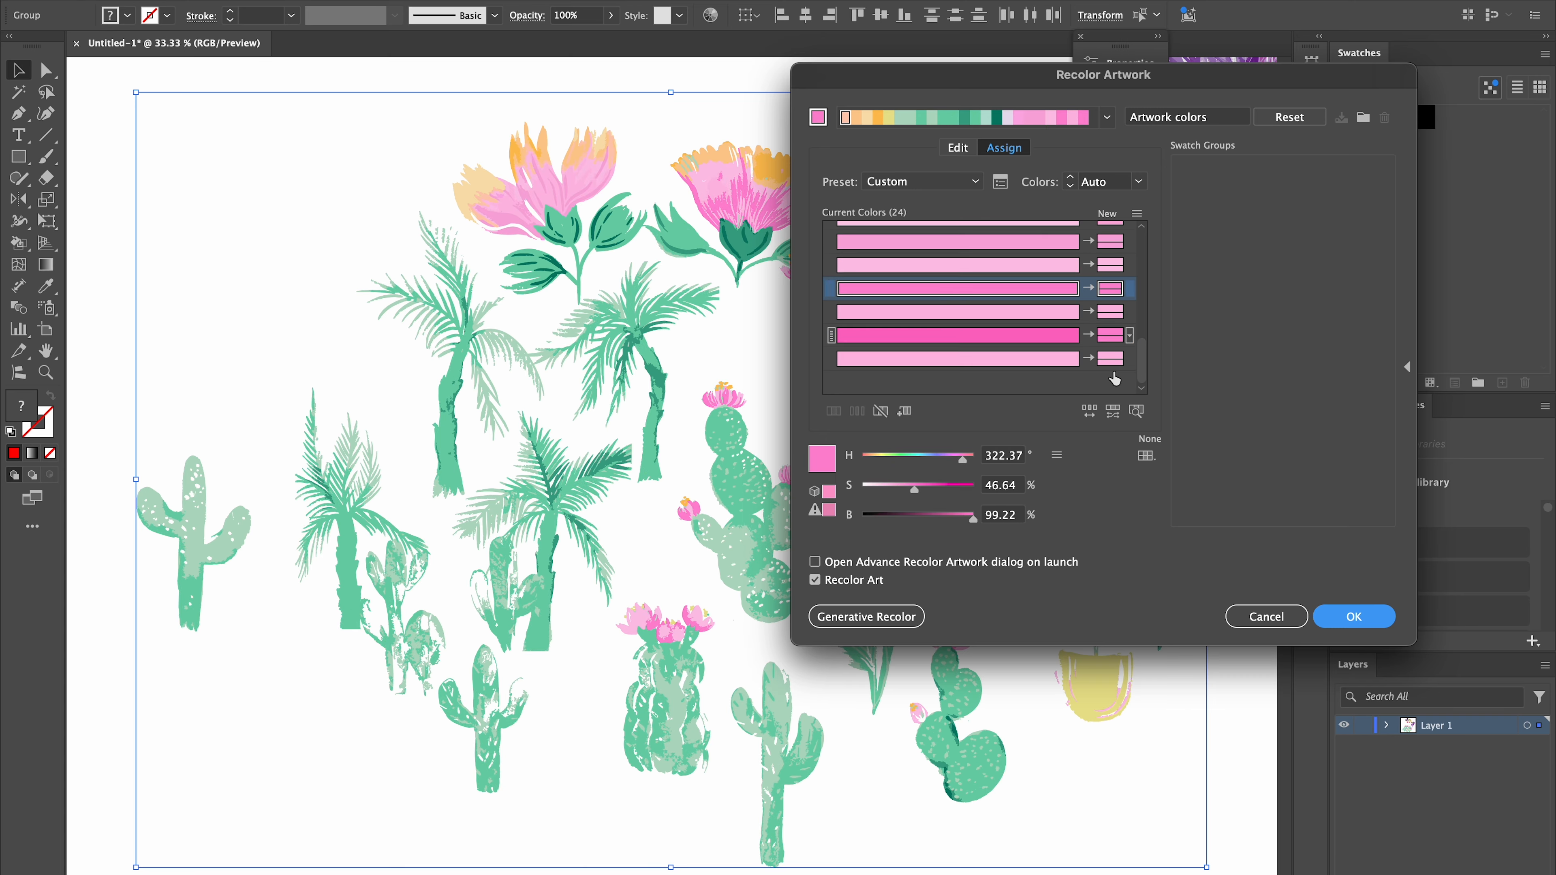
{"action": "left_click", "coordinate": [1353, 617]}
Reopen the advanced recolour options and merge cream into light orange and pale aqua into pale green
{"action": "left_click", "coordinate": [1198, 750]}
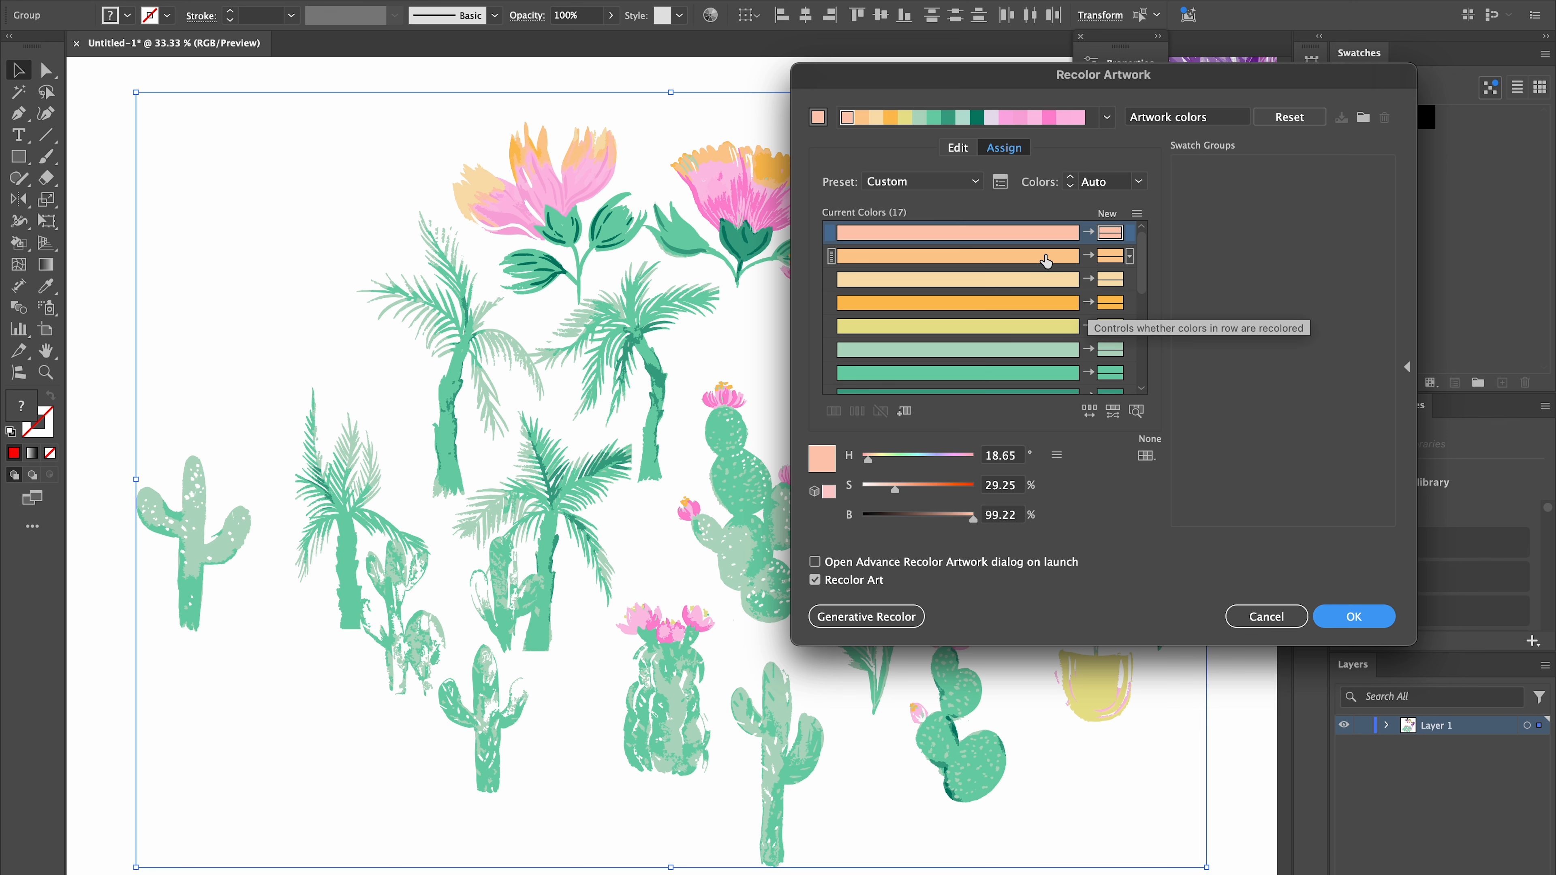
{"action": "scroll", "coordinate": [1082, 356], "scroll_direction": "down", "scroll_amount": 4}
{"action": "left_click_drag", "start_coordinate": [1070, 257], "coordinate": [1106, 304]}
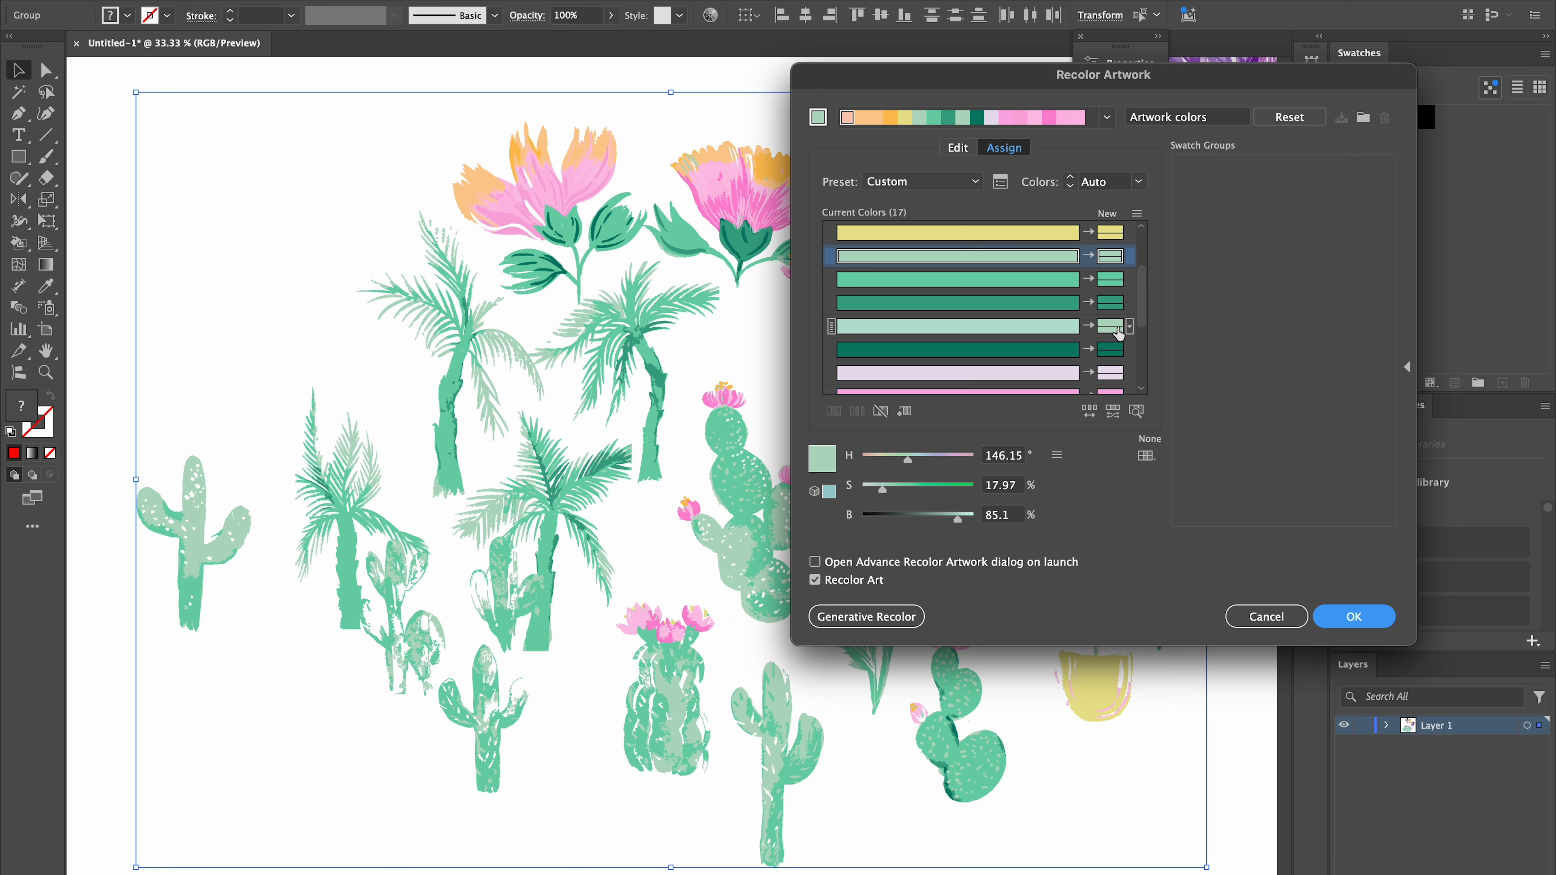
{"action": "left_click", "coordinate": [1062, 285]}
{"action": "left_click", "coordinate": [1113, 261]}
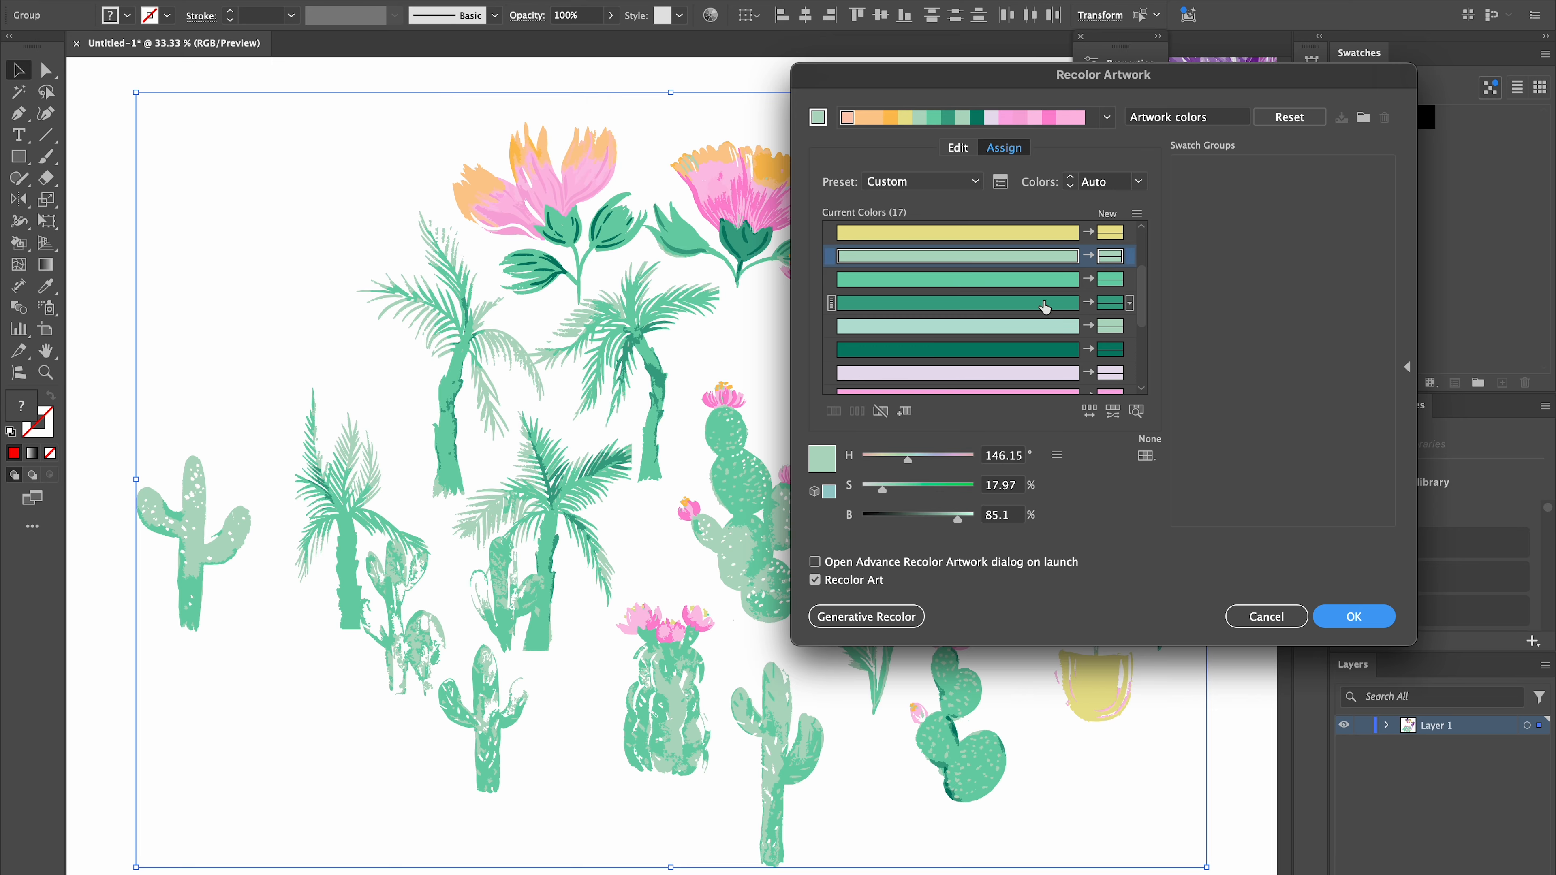
Merge the duplicate light and medium pinks and apply the reduced palette to the artwork
{"action": "scroll", "coordinate": [1045, 308], "scroll_direction": "down", "scroll_amount": 3}
{"action": "left_click", "coordinate": [1069, 328]}
{"action": "left_click", "coordinate": [1111, 353]}
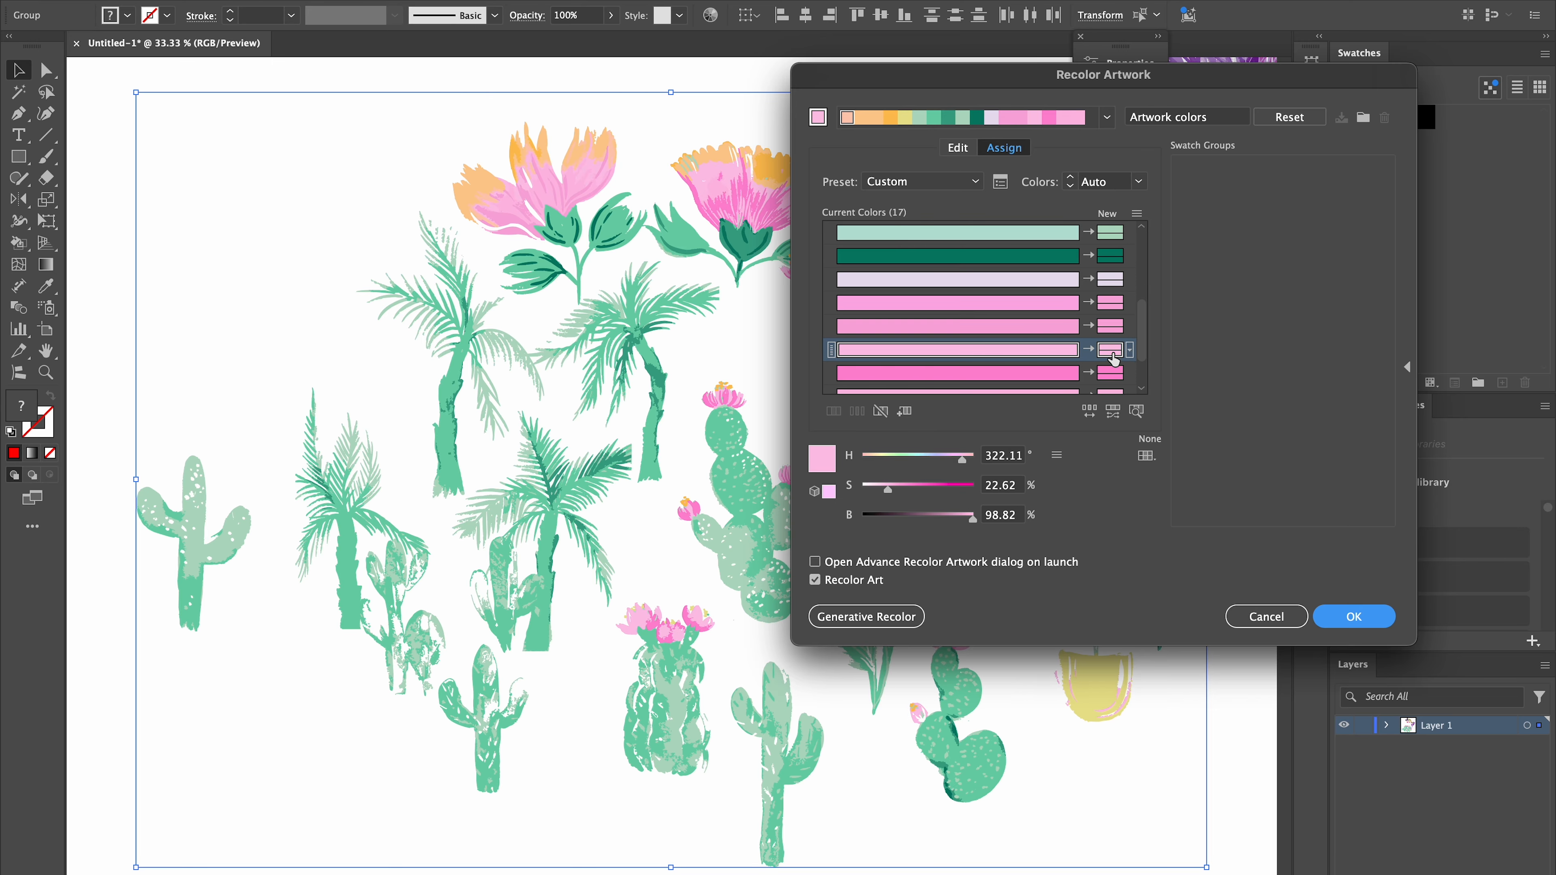
{"action": "scroll", "coordinate": [1109, 347], "scroll_direction": "down", "scroll_amount": 3}
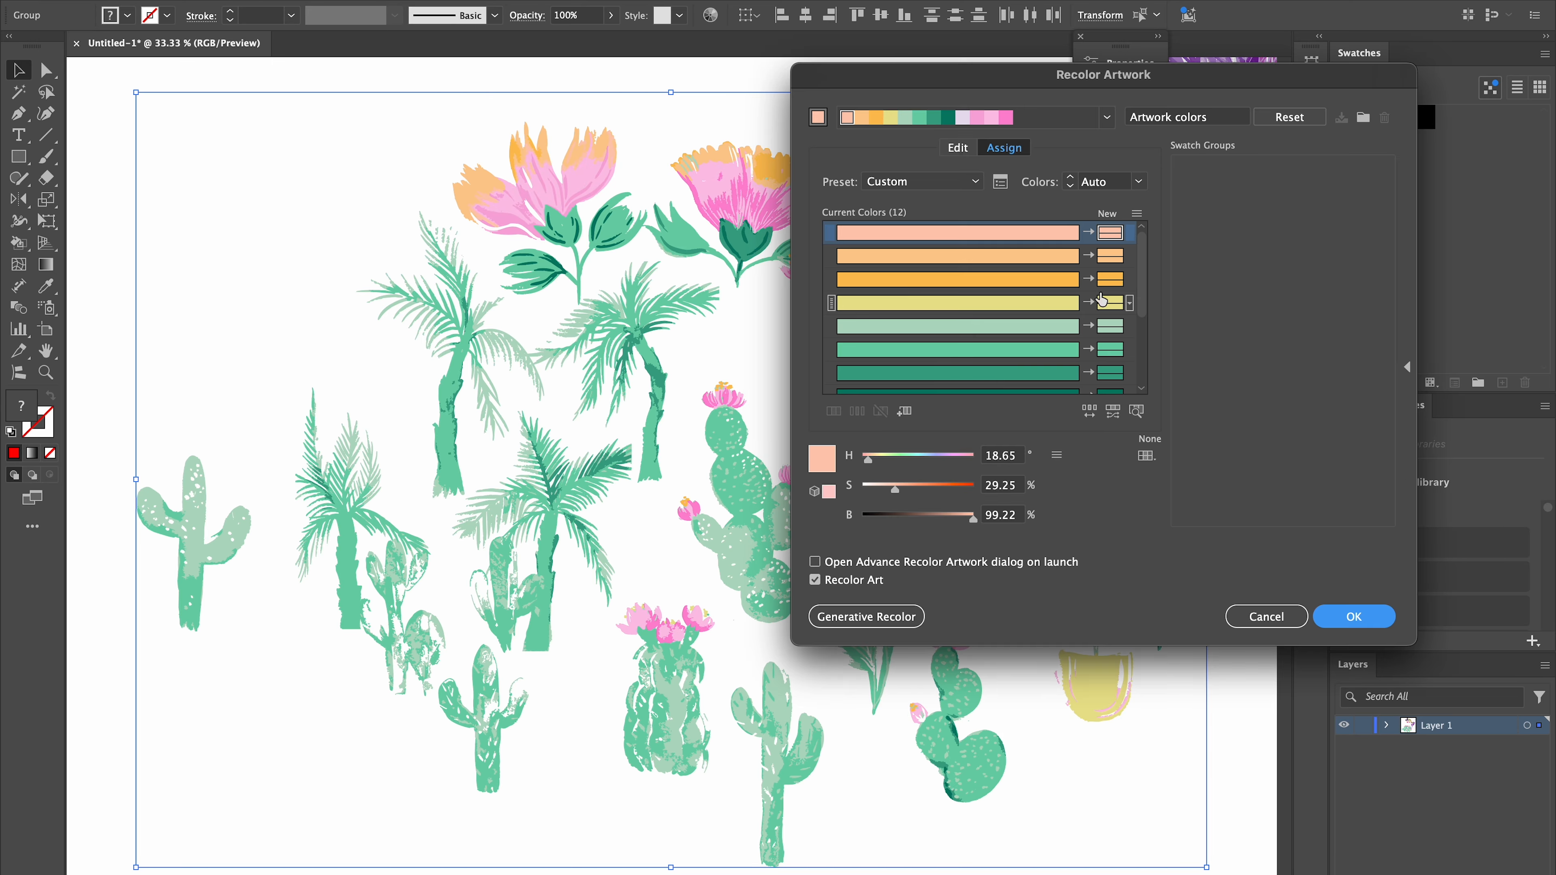
{"action": "scroll", "coordinate": [1056, 307], "scroll_direction": "down", "scroll_amount": 3}
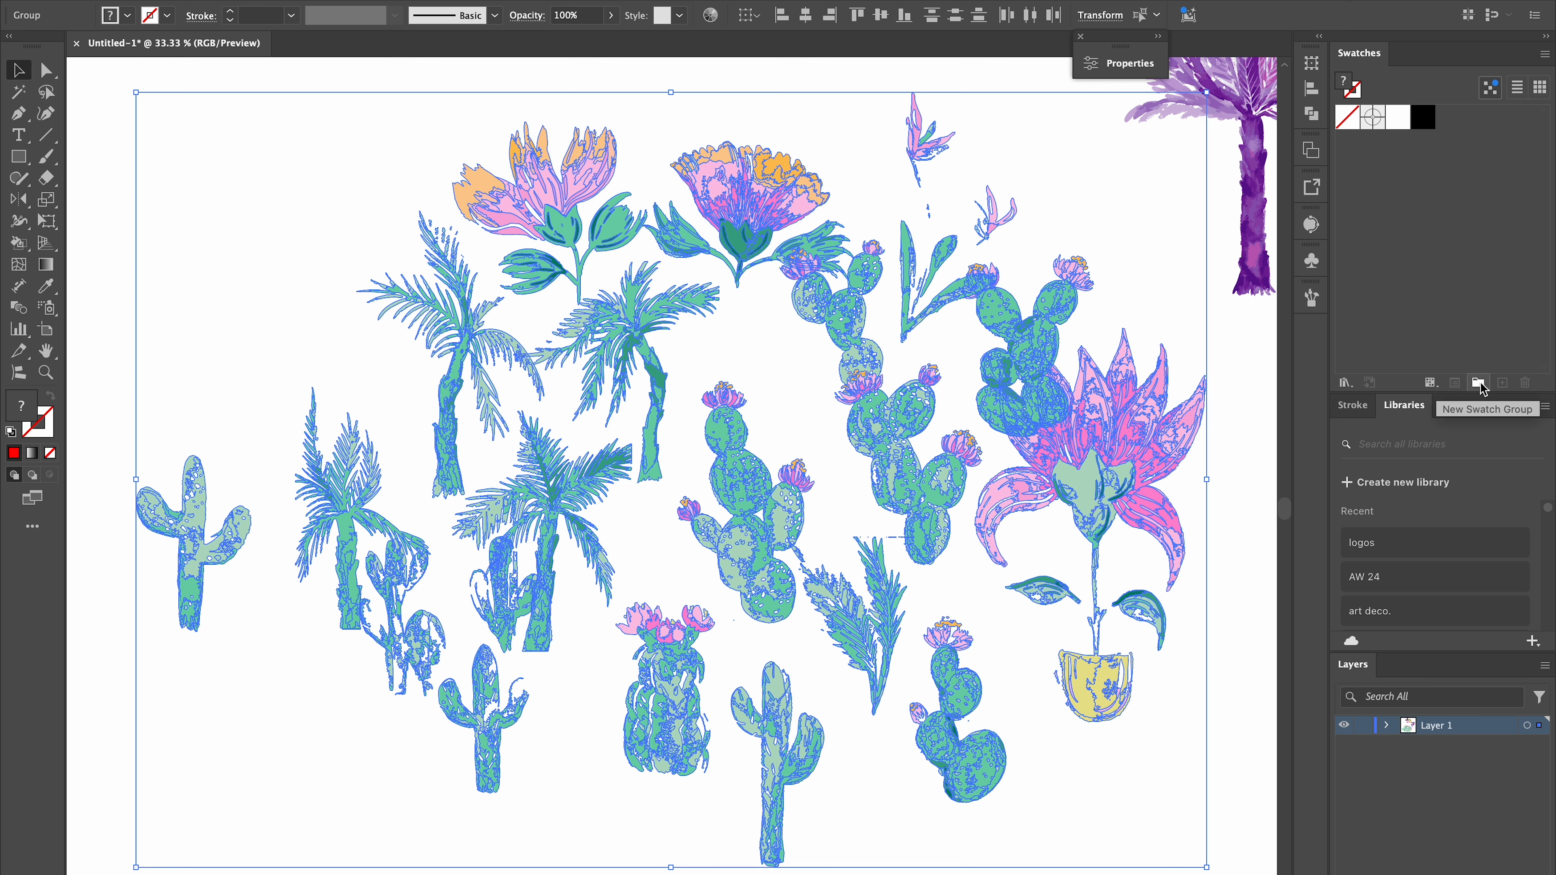
Save the selected artwork's colours as a new swatch group
{"action": "key", "text": "ctrl+minus"}
{"action": "left_click", "coordinate": [1478, 383]}
{"action": "key", "text": "Return"}
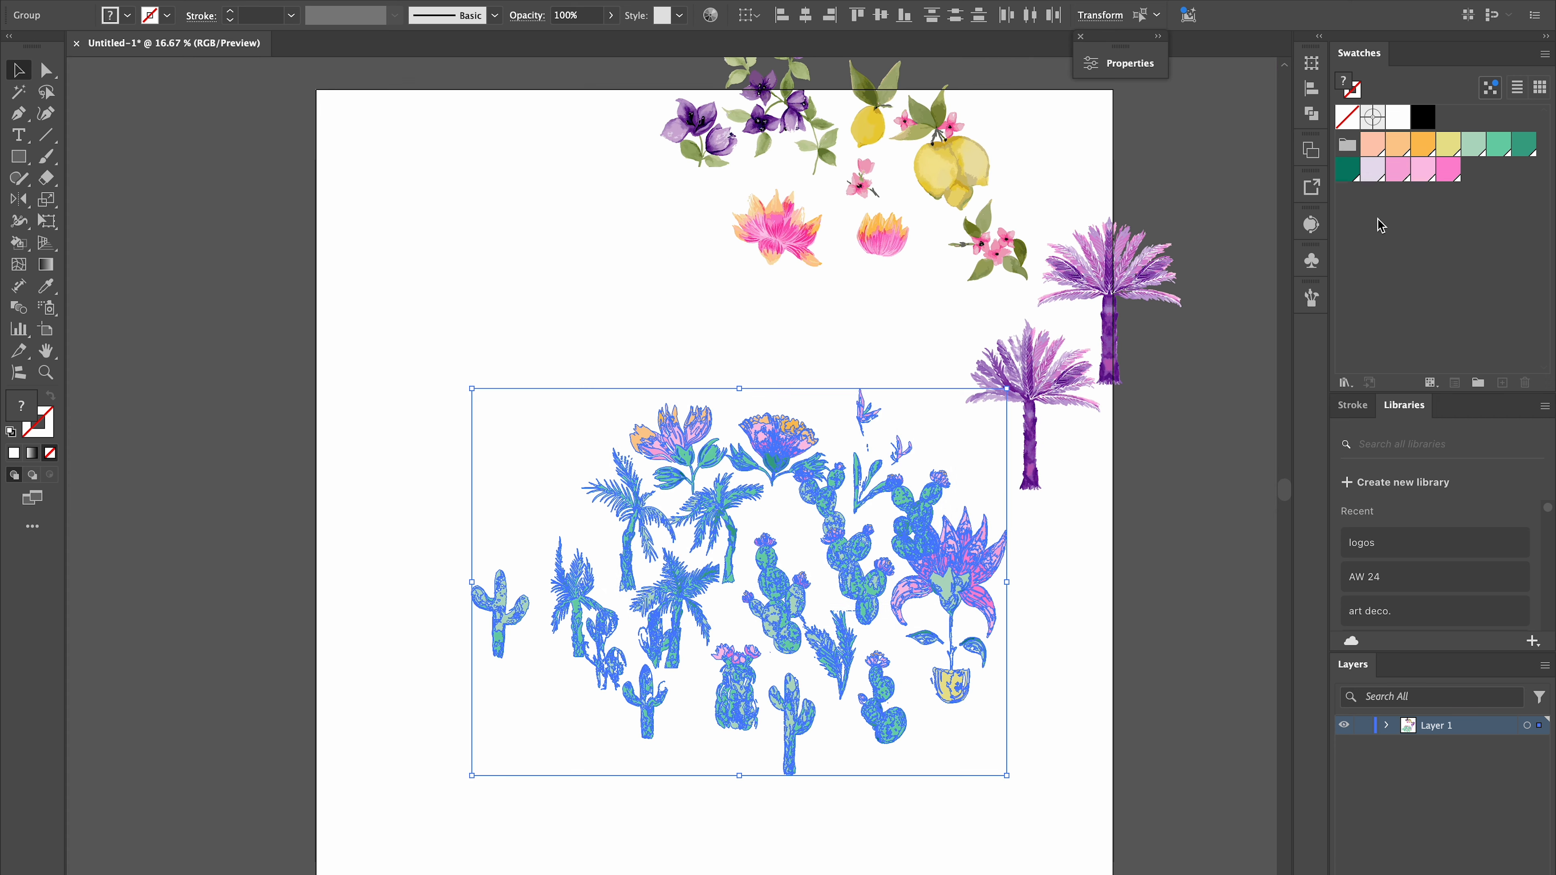
Group the peach, light orange, orange and yellow swatches into a separate swatch group named yellows
{"action": "left_click", "coordinate": [1449, 146]}
{"action": "left_click", "coordinate": [1171, 508]}
{"action": "left_click", "coordinate": [1478, 383]}
{"action": "key", "text": "Return"}
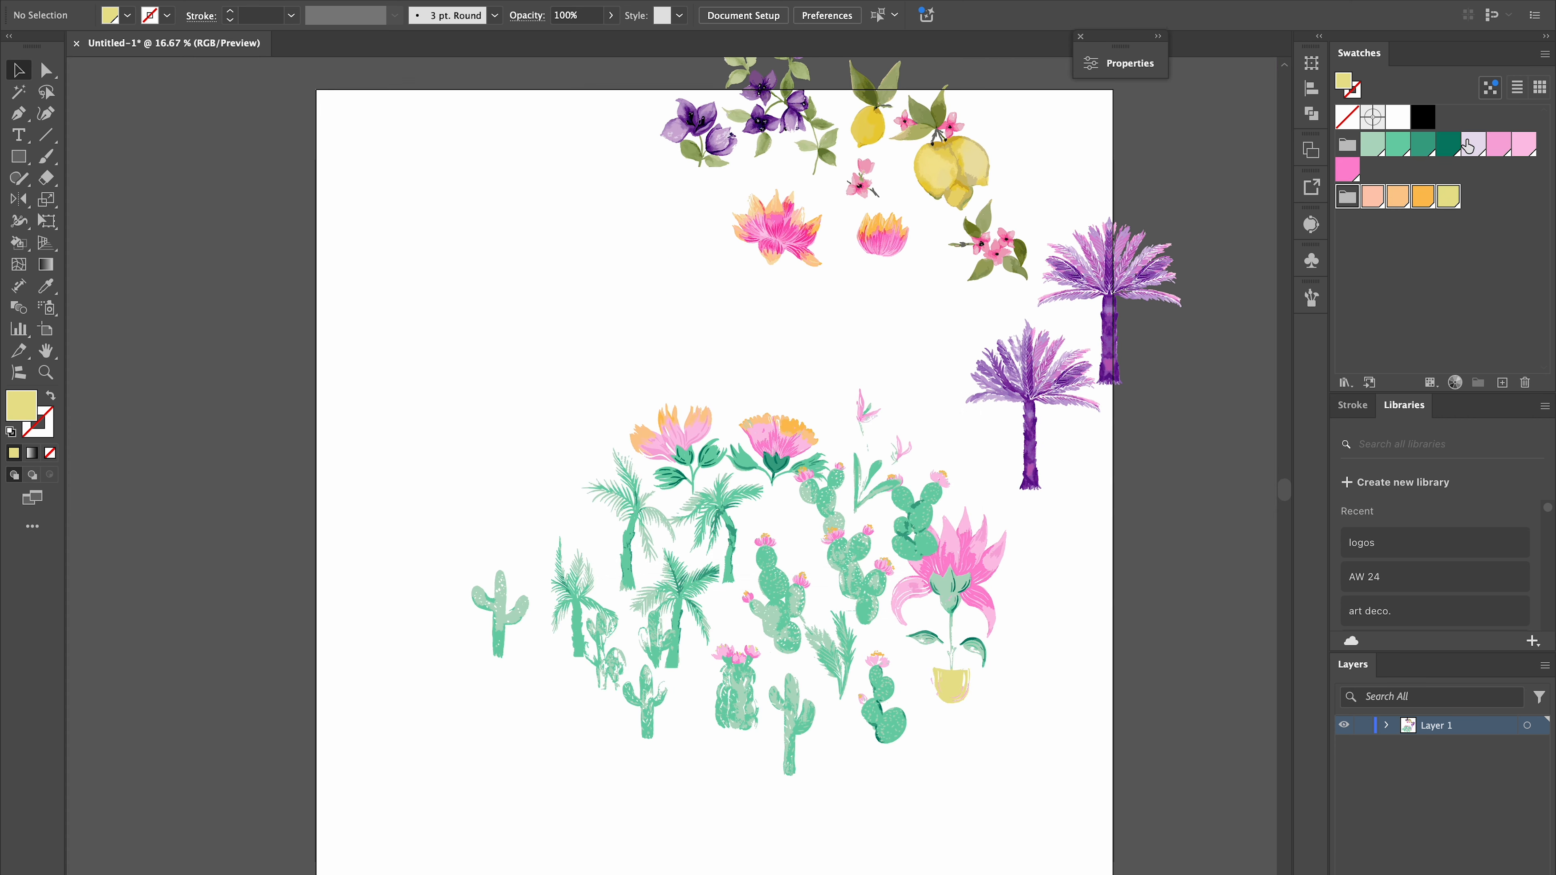
Group the lavender and pink swatches into a swatch group named pinks
{"action": "left_click", "coordinate": [1340, 173], "text": "shift"}
{"action": "left_click", "coordinate": [1478, 382]}
{"action": "type", "text": "pinks"}
{"action": "key", "text": "Return"}
Rename the remaining swatch group of green shades as greens
{"action": "double_click", "coordinate": [1347, 145]}
{"action": "double_click", "coordinate": [1292, 169]}
{"action": "type", "text": "greens"}
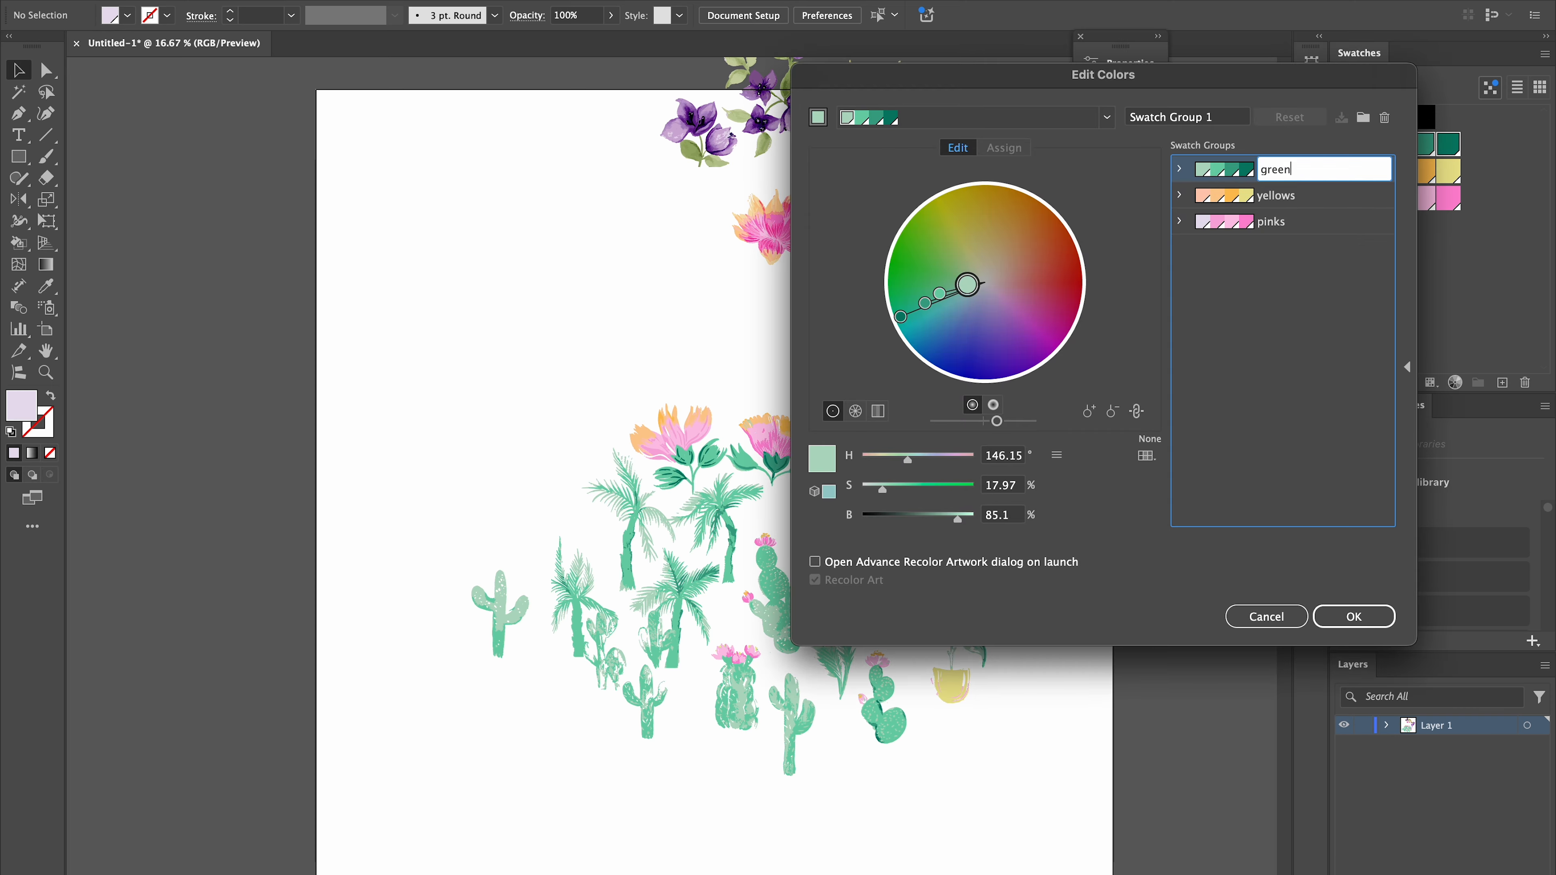
{"action": "left_click", "coordinate": [1354, 616]}
{"action": "left_click", "coordinate": [1408, 318]}
Move the two lotus flowers into the empty space above the palms and the single lemon beside the lemon cluster
{"action": "scroll", "coordinate": [844, 292], "scroll_direction": "up", "scroll_amount": 2}
{"action": "scroll", "coordinate": [844, 292], "scroll_direction": "left", "scroll_amount": 1}
{"action": "left_click", "coordinate": [844, 292]}
{"action": "left_click", "coordinate": [923, 295], "text": "shift"}
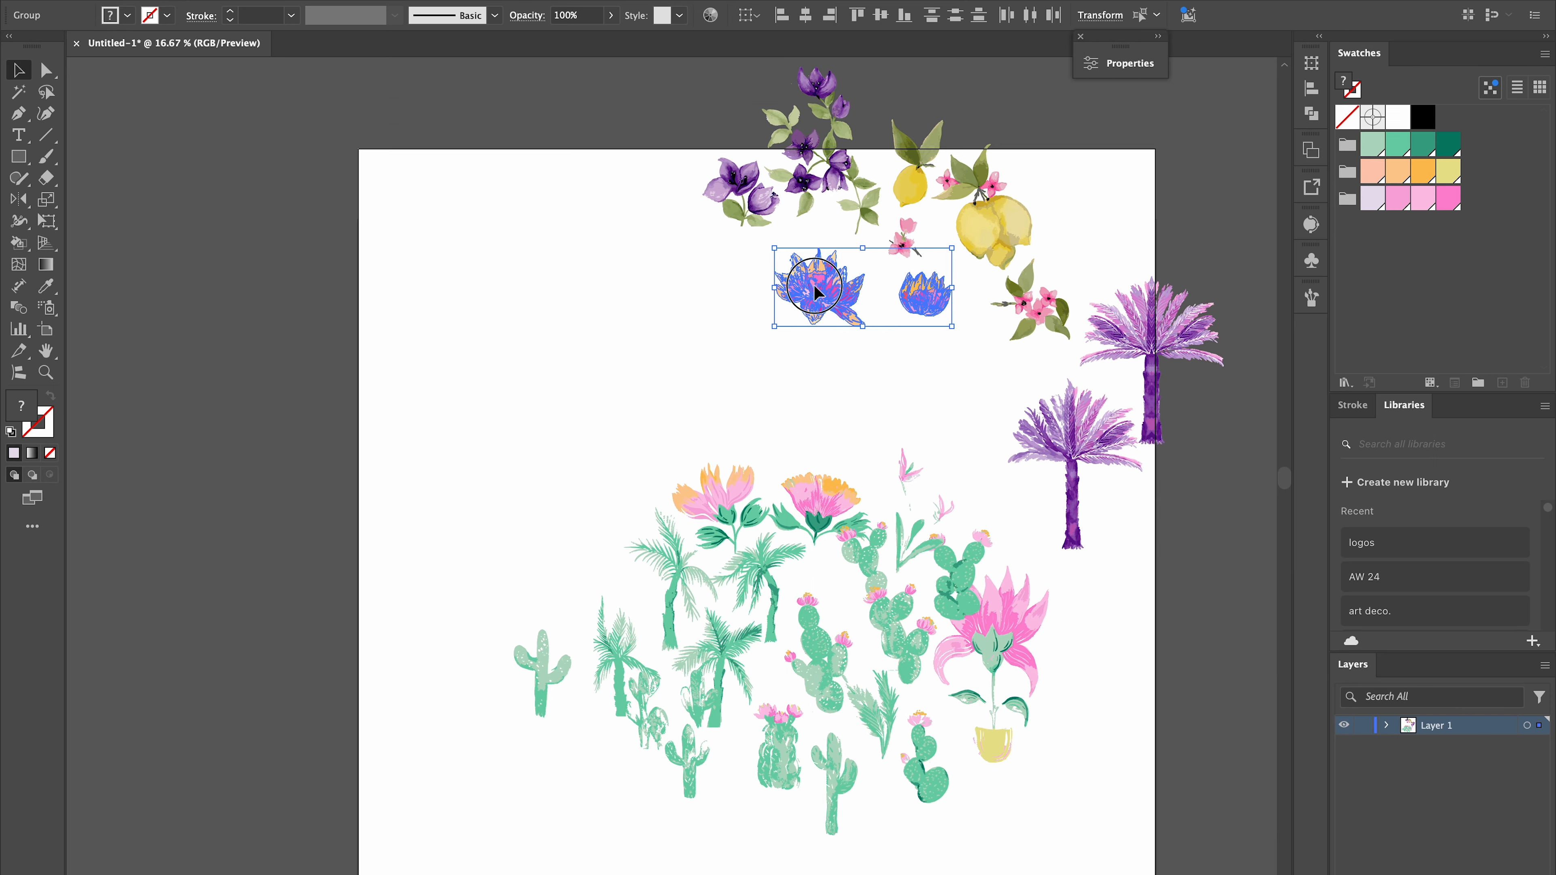
{"action": "left_click_drag", "start_coordinate": [819, 294], "coordinate": [717, 366]}
{"action": "left_click_drag", "start_coordinate": [925, 178], "coordinate": [1084, 213]}
Open advanced recolouring for the lotus flowers and sort their colours by lightness from light to dark
{"action": "left_click_drag", "start_coordinate": [677, 305], "coordinate": [724, 360]}
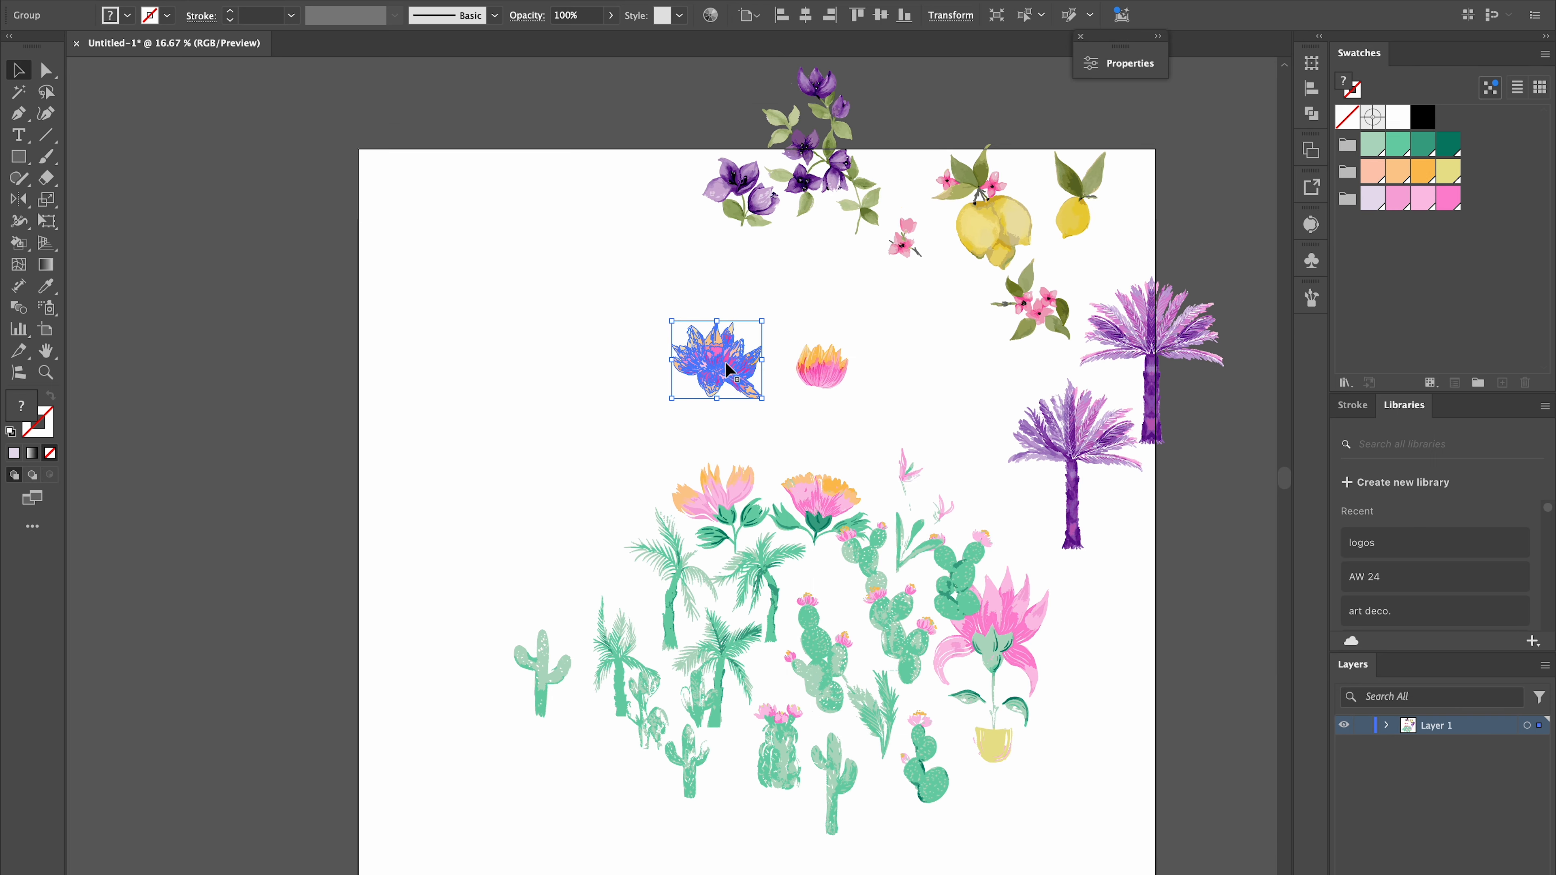
{"action": "key", "text": "ctrl+plus"}
{"action": "key", "text": "ctrl+plus"}
{"action": "key", "text": "ctrl+plus"}
{"action": "left_click", "coordinate": [711, 15]}
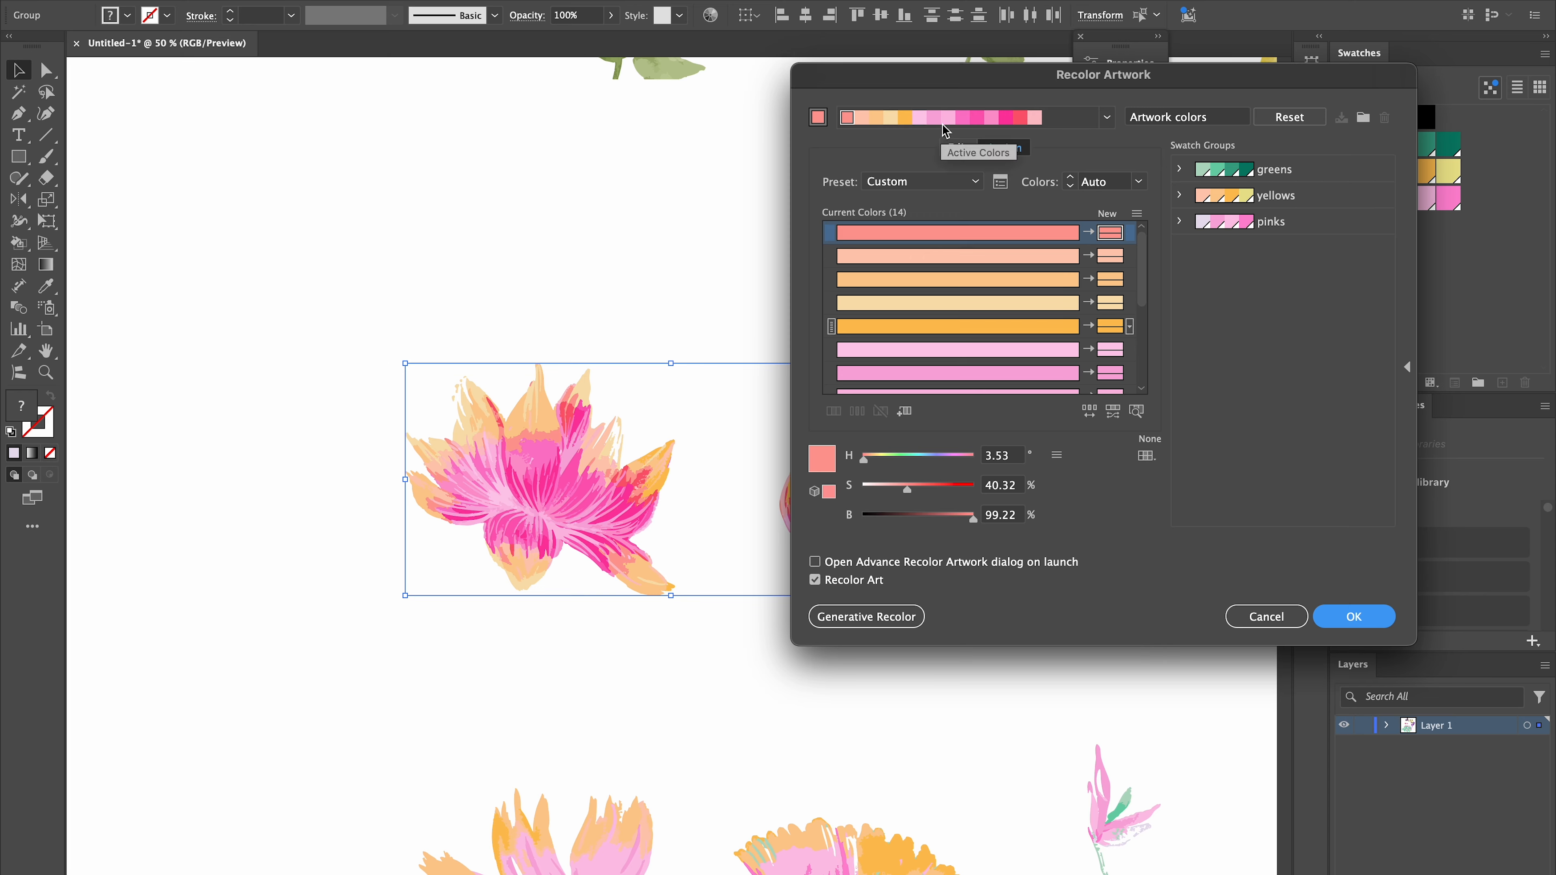
{"action": "left_click", "coordinate": [1000, 181]}
{"action": "left_click", "coordinate": [821, 430]}
{"action": "left_click", "coordinate": [818, 530]}
{"action": "left_click", "coordinate": [875, 587]}
Merge the similar light, medium and hot pinks of the lotus flowers and apply the recolouring
{"action": "mouse_move", "coordinate": [1069, 280]}
{"action": "left_mouse_down"}
{"action": "mouse_move", "coordinate": [1090, 297]}
{"action": "mouse_move", "coordinate": [1073, 278]}
{"action": "left_mouse_up"}
{"action": "left_click_drag", "start_coordinate": [1063, 327], "coordinate": [1110, 304]}
{"action": "scroll", "coordinate": [1078, 319], "scroll_direction": "down", "scroll_amount": 3}
{"action": "scroll", "coordinate": [1090, 326], "scroll_direction": "down", "scroll_amount": 1}
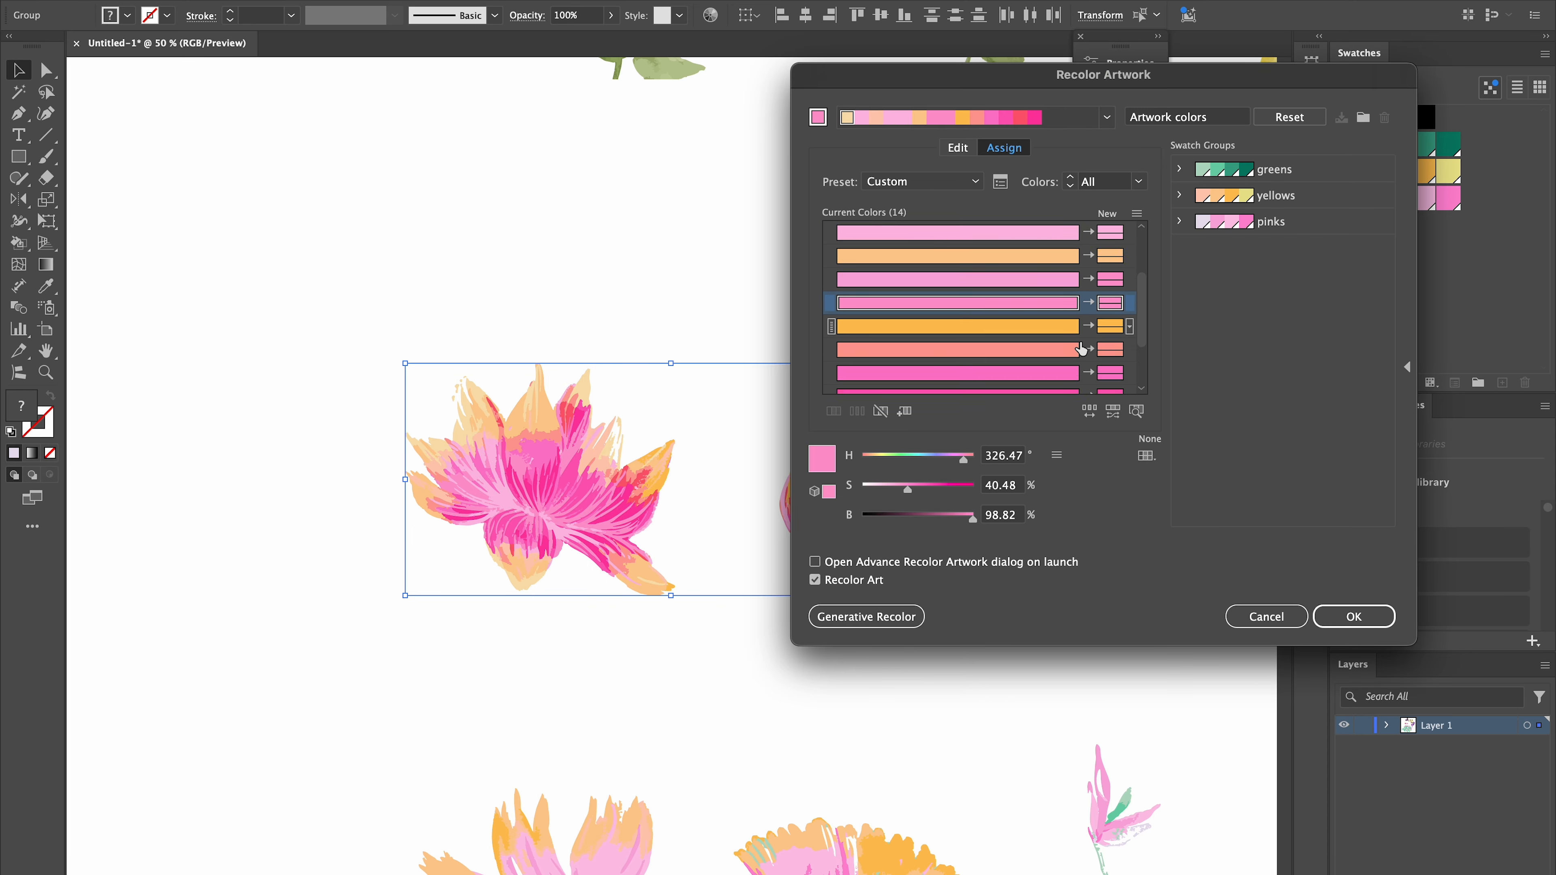
{"action": "scroll", "coordinate": [1080, 349], "scroll_direction": "down", "scroll_amount": 3}
{"action": "left_click_drag", "start_coordinate": [1067, 373], "coordinate": [1111, 331]}
{"action": "left_click", "coordinate": [1353, 617]}
Recolour both lotus flowers again, merging peach and cream into light orange and coral into pale pink
{"action": "left_click", "coordinate": [819, 521], "text": "shift"}
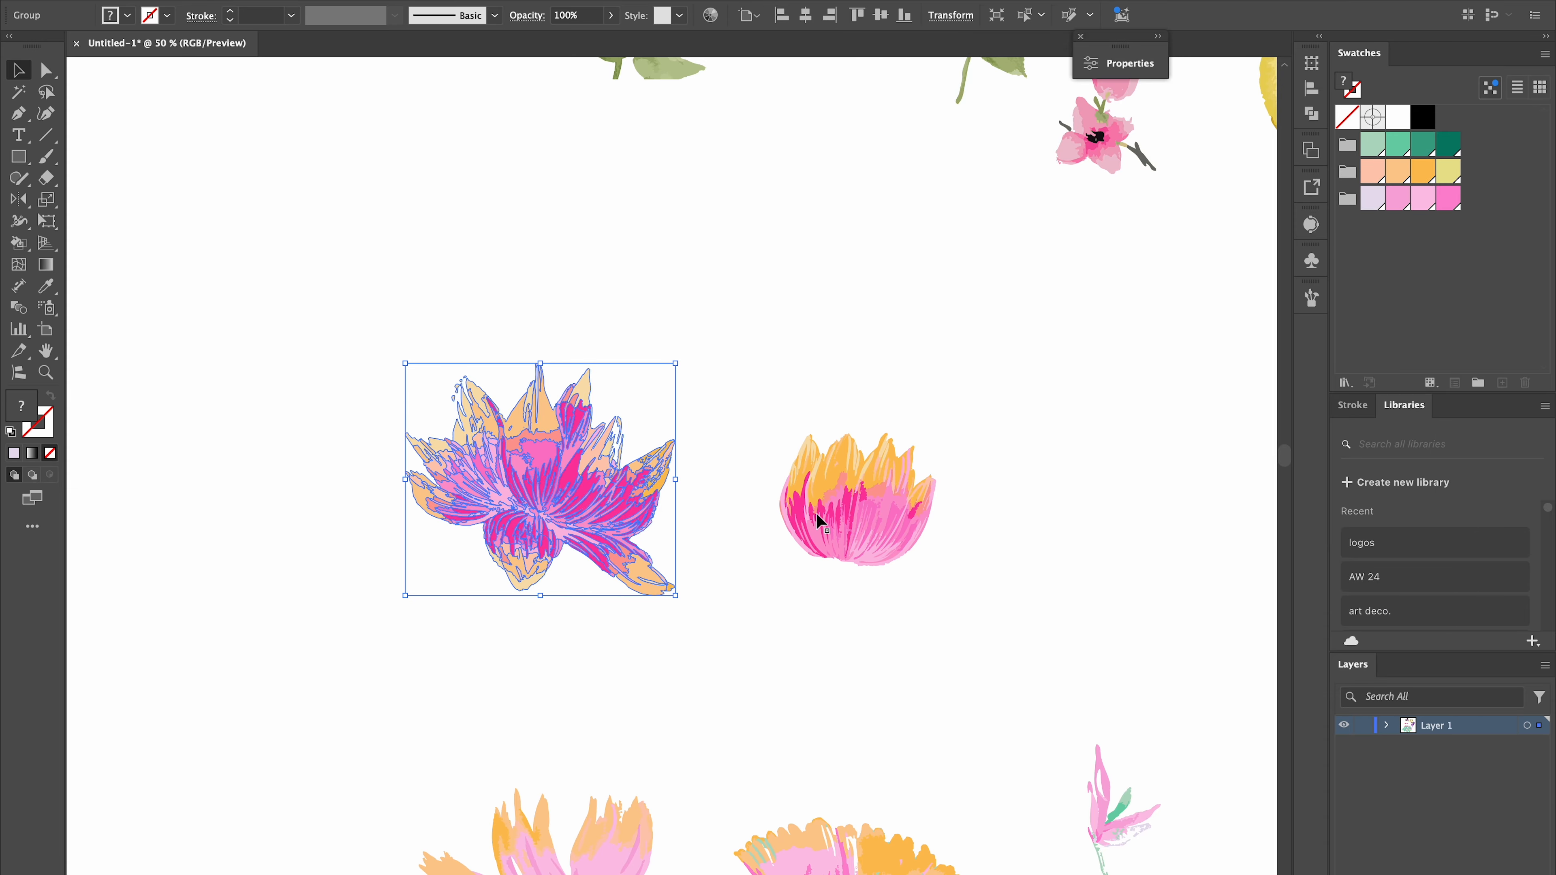
{"action": "left_click", "coordinate": [819, 521], "text": "shift"}
{"action": "left_click", "coordinate": [710, 15]}
{"action": "left_click", "coordinate": [1156, 756]}
{"action": "left_click", "coordinate": [1058, 277]}
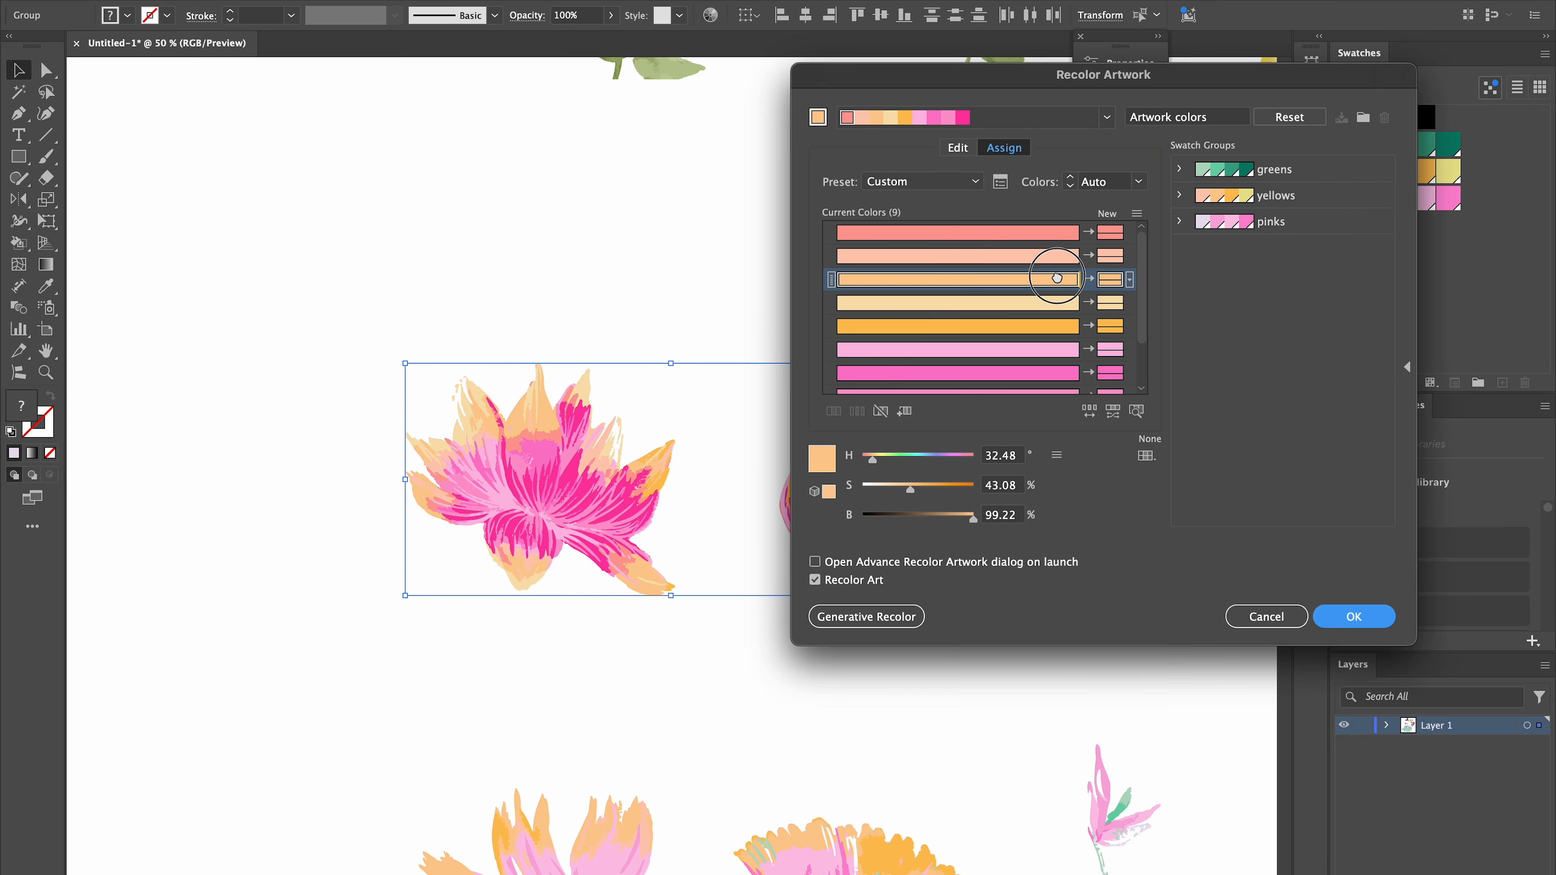
{"action": "left_click", "coordinate": [1057, 349]}
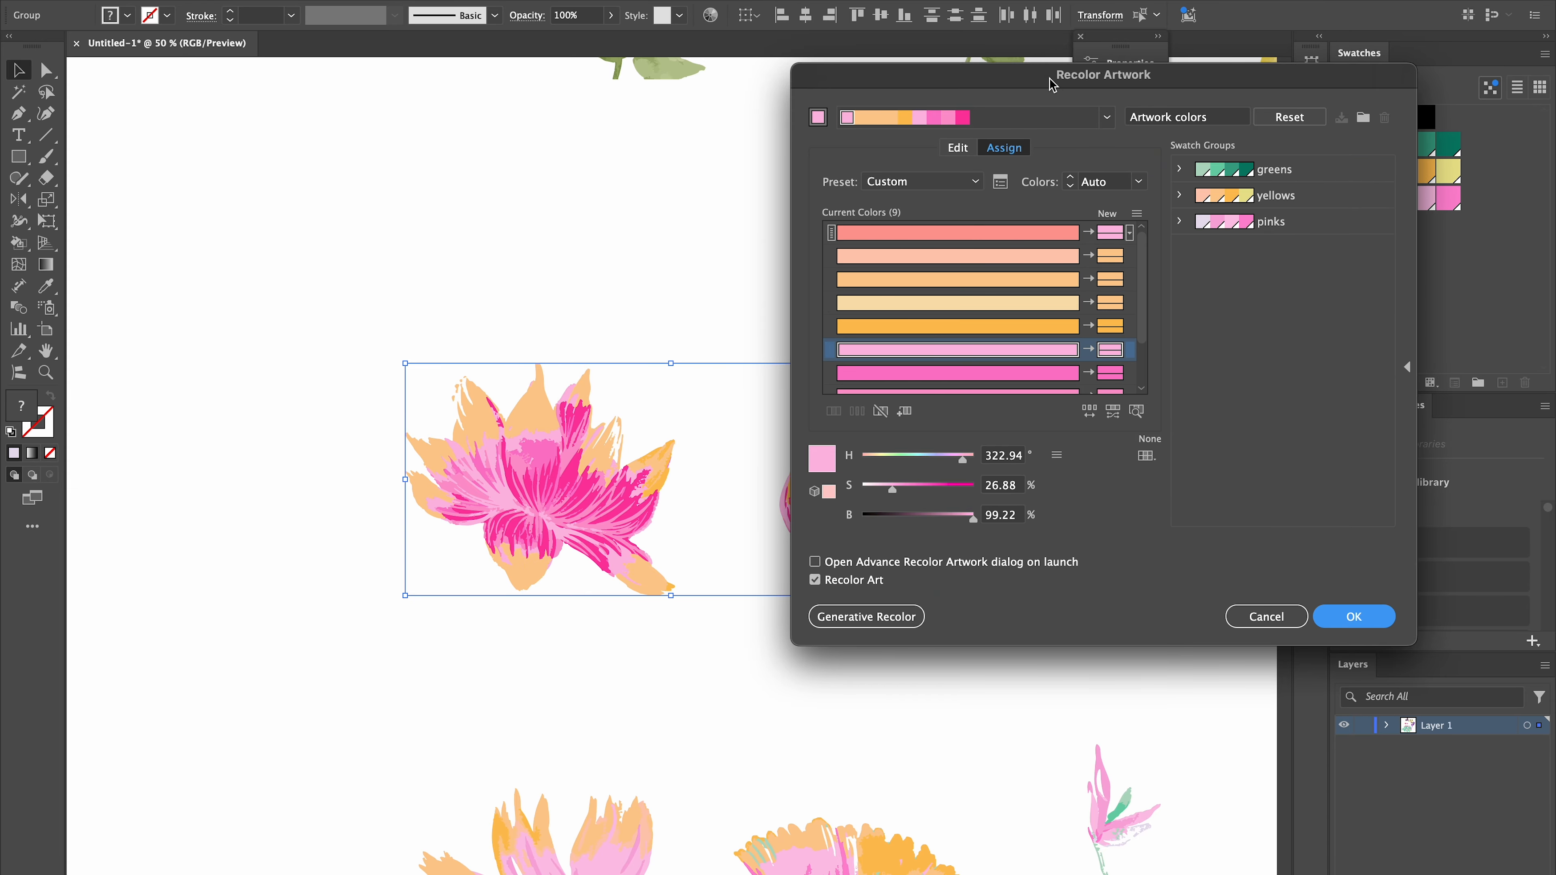
{"action": "left_click_drag", "start_coordinate": [1053, 83], "coordinate": [1151, 22]}
{"action": "scroll", "coordinate": [1138, 303], "scroll_direction": "down", "scroll_amount": 3}
{"action": "left_click", "coordinate": [1450, 556]}
Reopen advanced recolouring for both lotus flowers and sort the reduced palette from light to dark
{"action": "left_click", "coordinate": [1156, 757]}
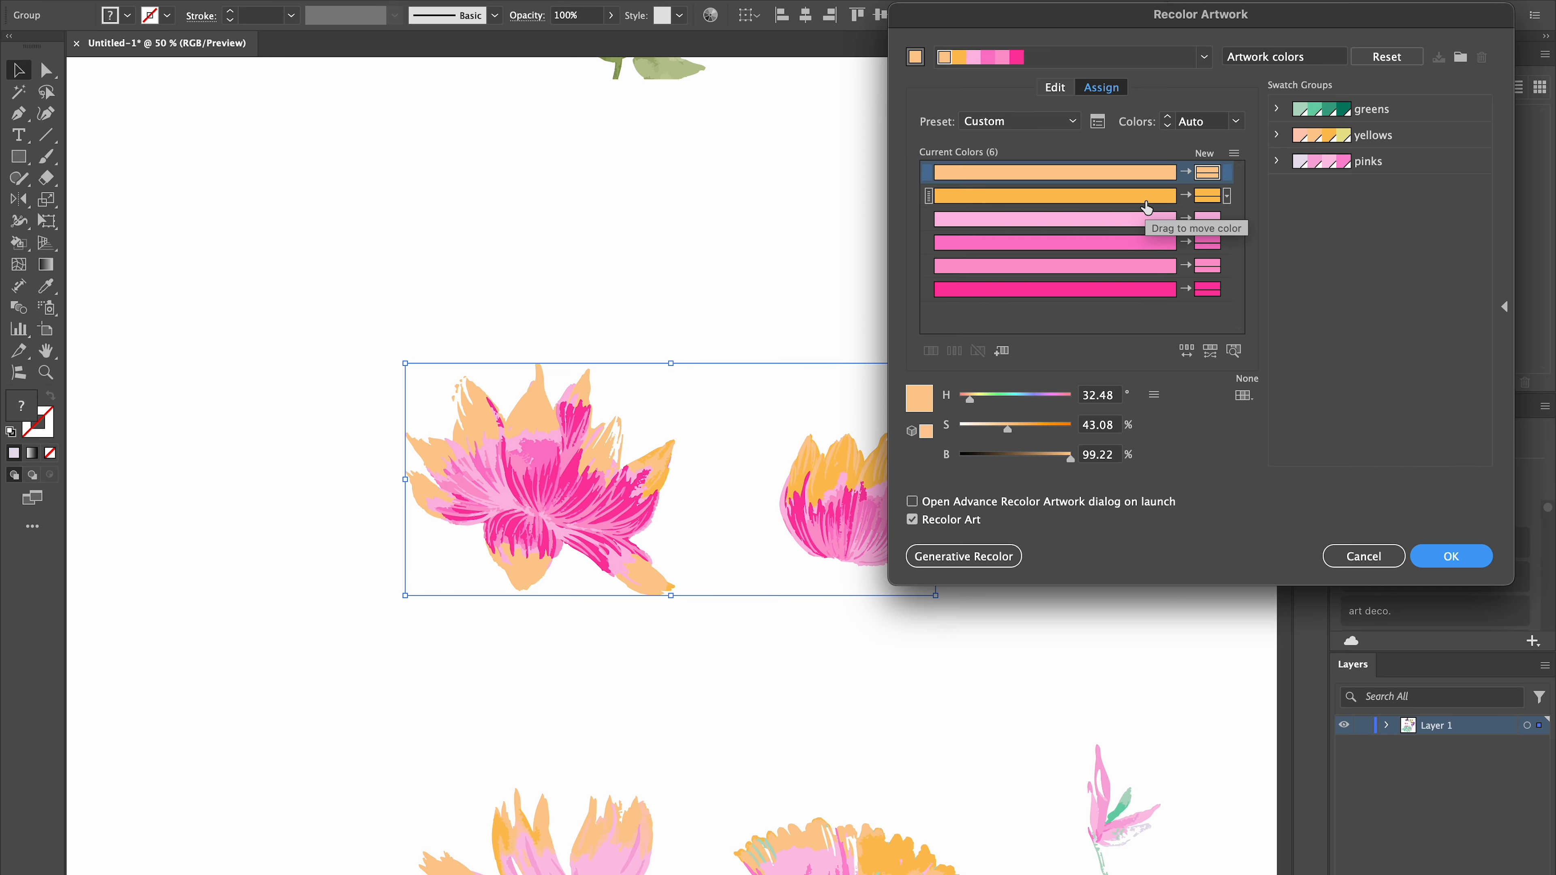
{"action": "left_click", "coordinate": [1098, 122]}
{"action": "left_click", "coordinate": [823, 430]}
{"action": "left_click", "coordinate": [833, 530]}
{"action": "left_click", "coordinate": [874, 590]}
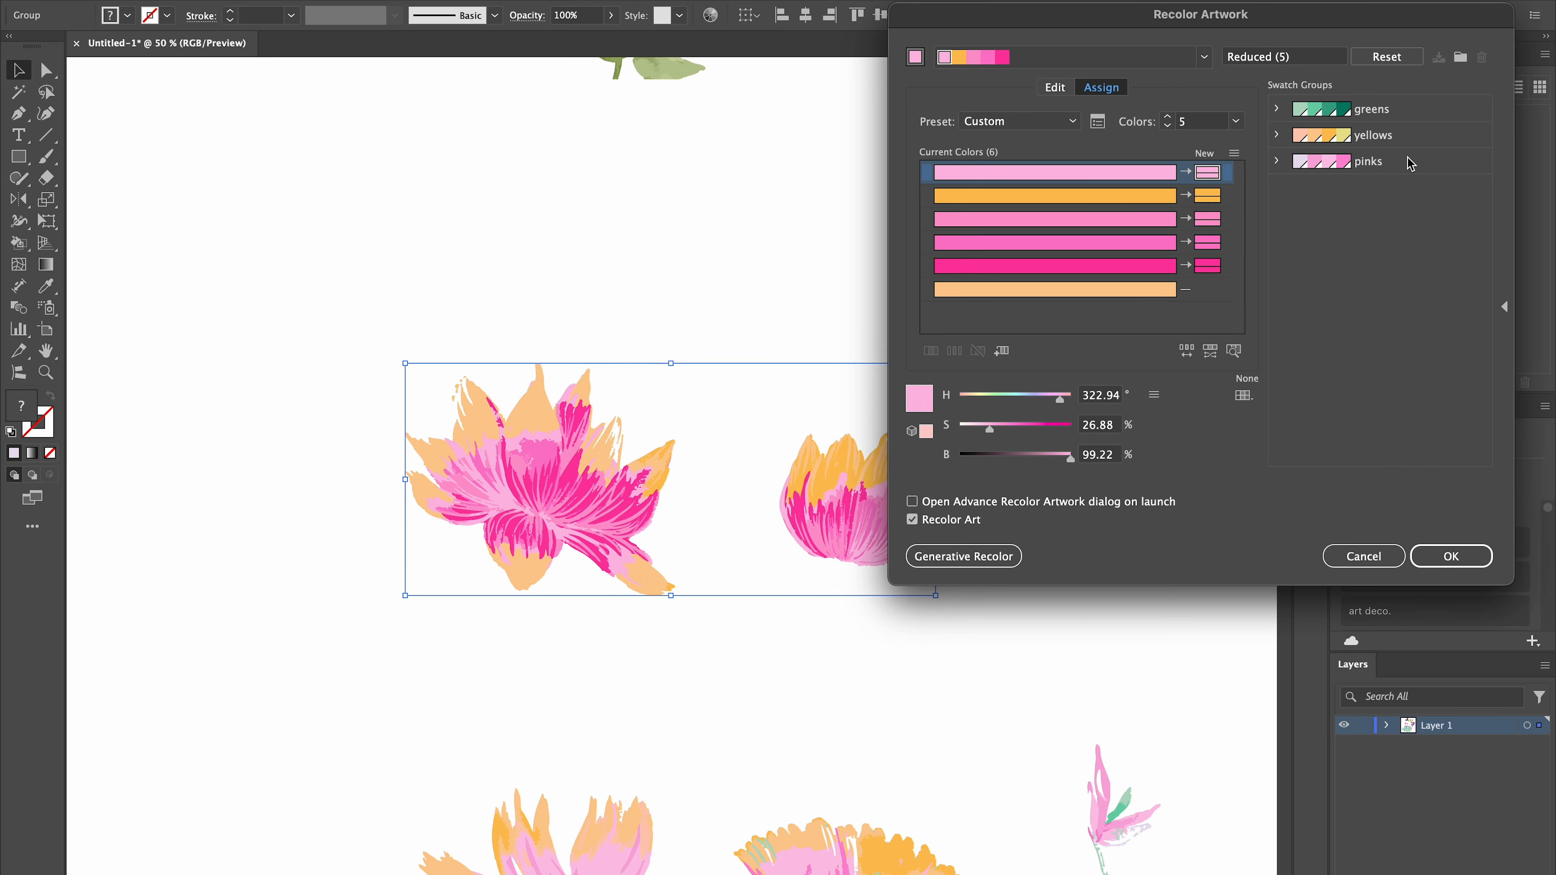
Exclude both oranges, recolour the lotus pinks with the pinks swatch group, and apply without saving changes to that group
{"action": "left_click", "coordinate": [1385, 161]}
{"action": "left_click", "coordinate": [1234, 153]}
{"action": "left_click", "coordinate": [1256, 284]}
{"action": "left_click", "coordinate": [1450, 556]}
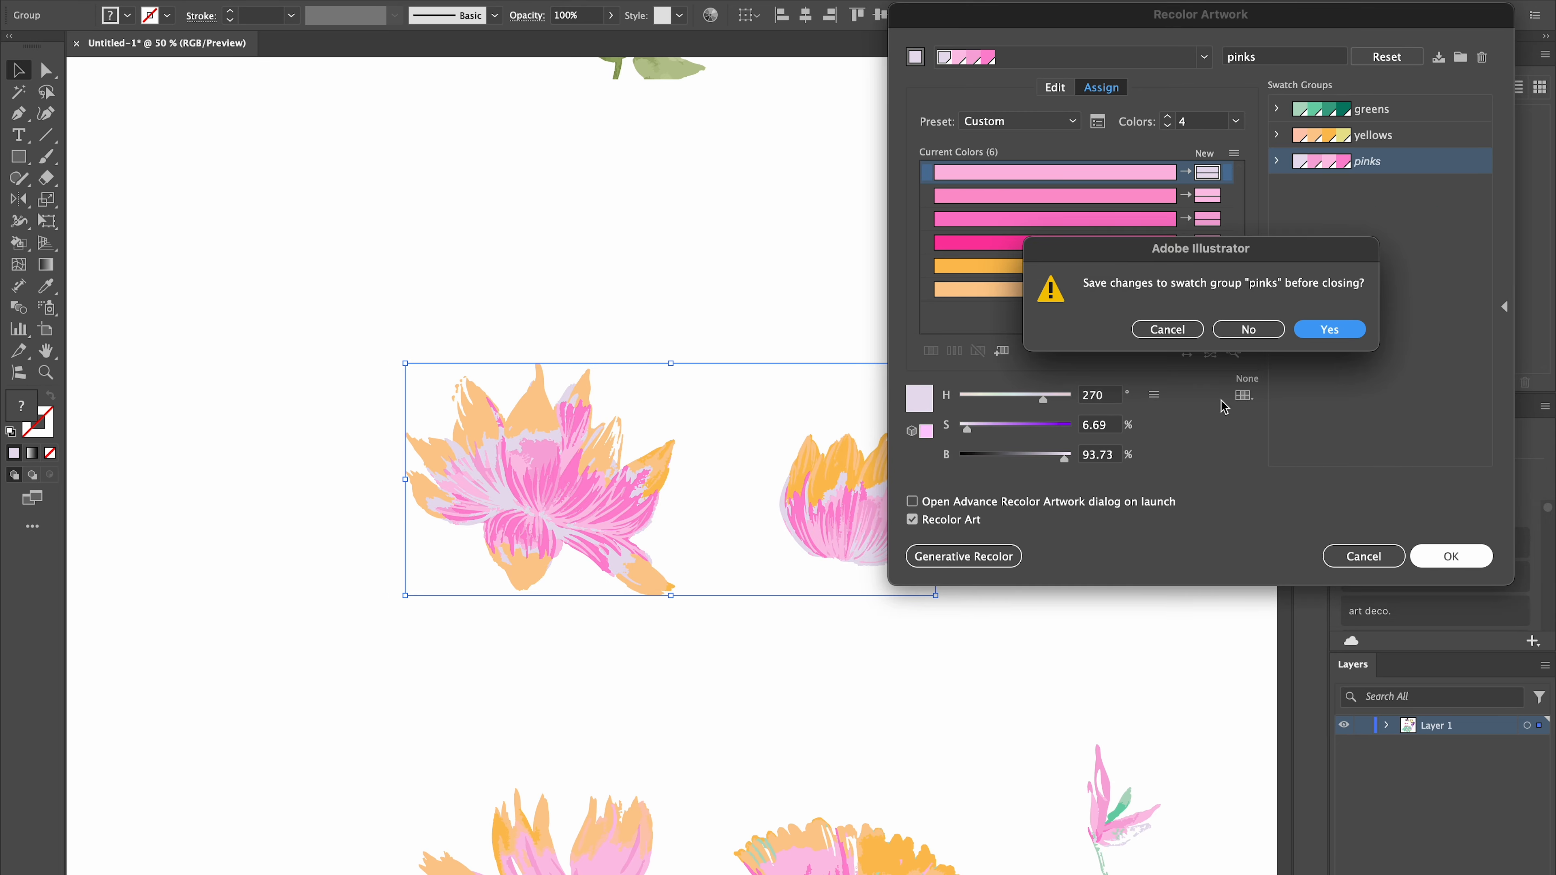
{"action": "left_click", "coordinate": [1248, 330]}
Recolour only the lotus oranges with the yellows swatch group, shuffle and swap the assigned colours, and apply without saving the group
{"action": "left_click", "coordinate": [1156, 755]}
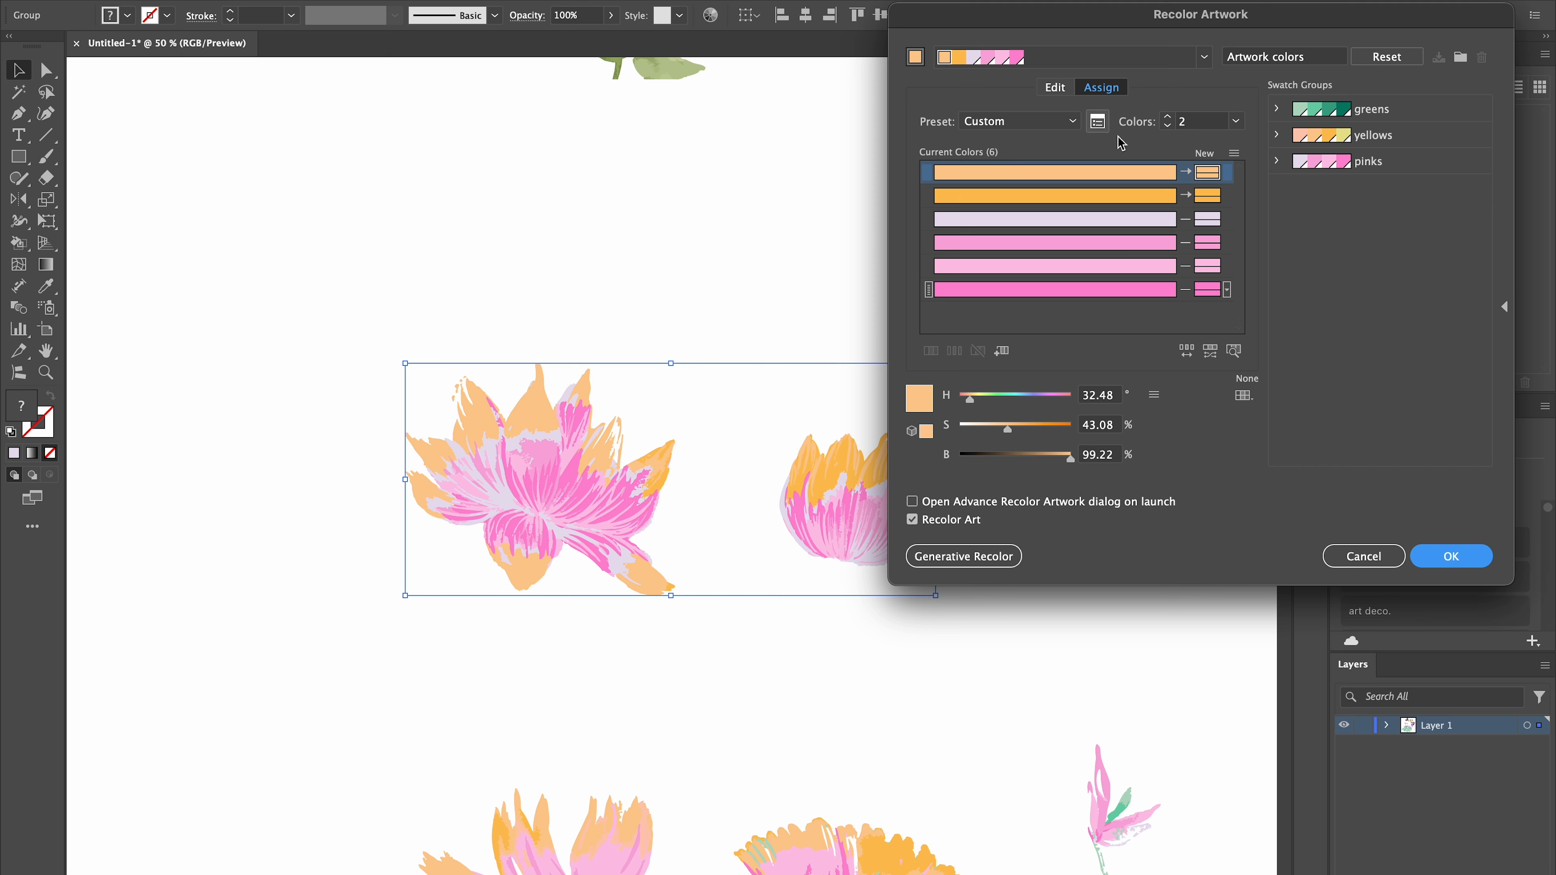
{"action": "left_click", "coordinate": [1318, 136]}
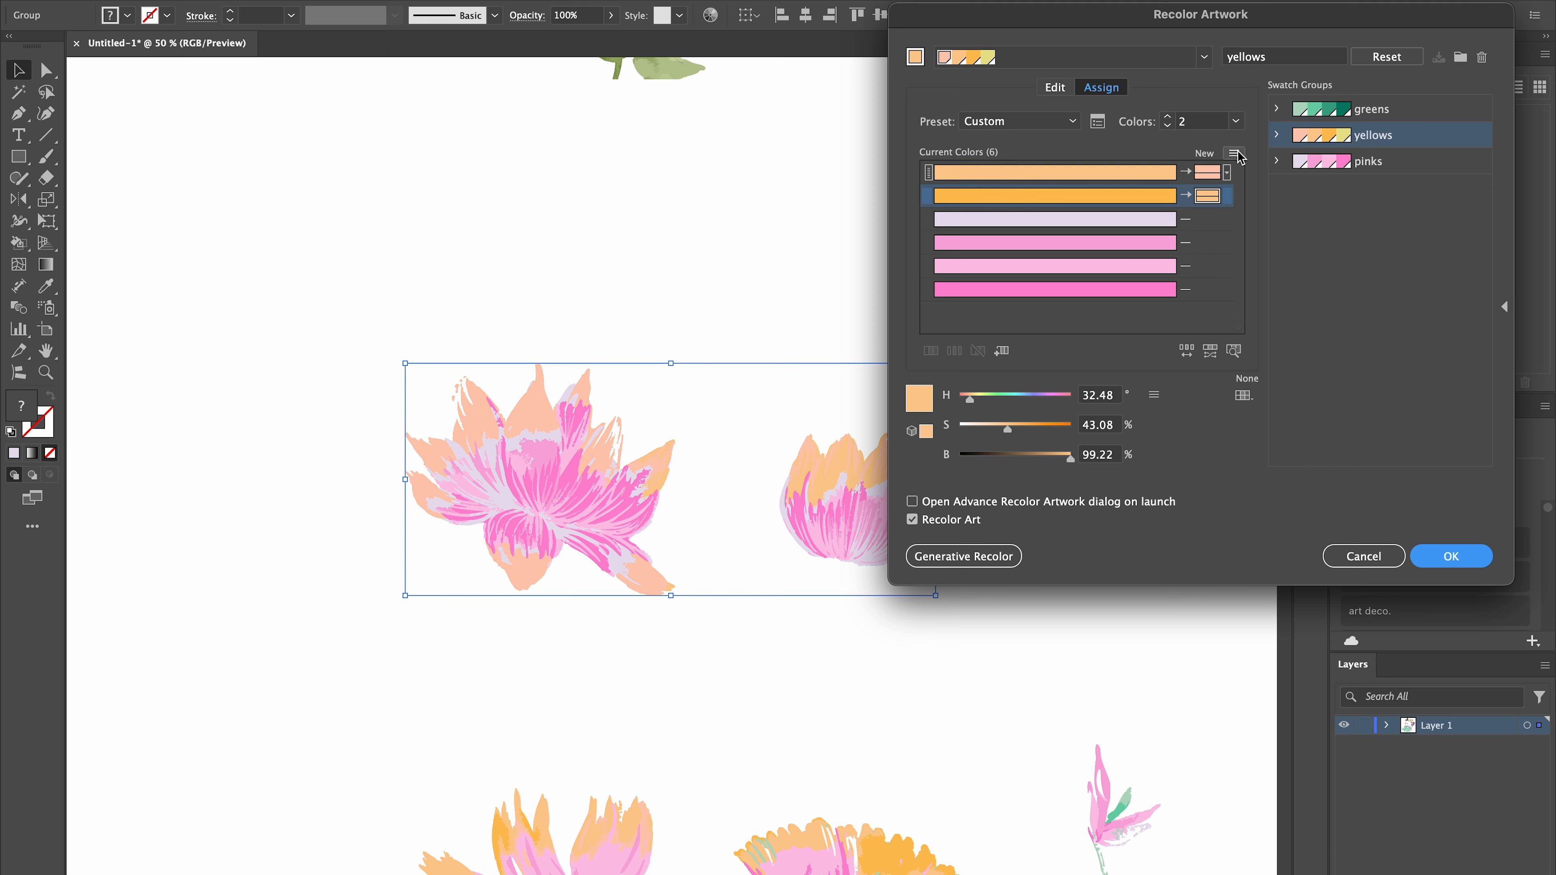
{"action": "left_click", "coordinate": [1186, 350]}
{"action": "left_click", "coordinate": [1186, 350]}
{"action": "left_click_drag", "start_coordinate": [1208, 174], "coordinate": [1207, 198]}
{"action": "left_click", "coordinate": [1184, 350]}
{"action": "left_click", "coordinate": [1448, 556]}
{"action": "left_click", "coordinate": [1253, 325]}
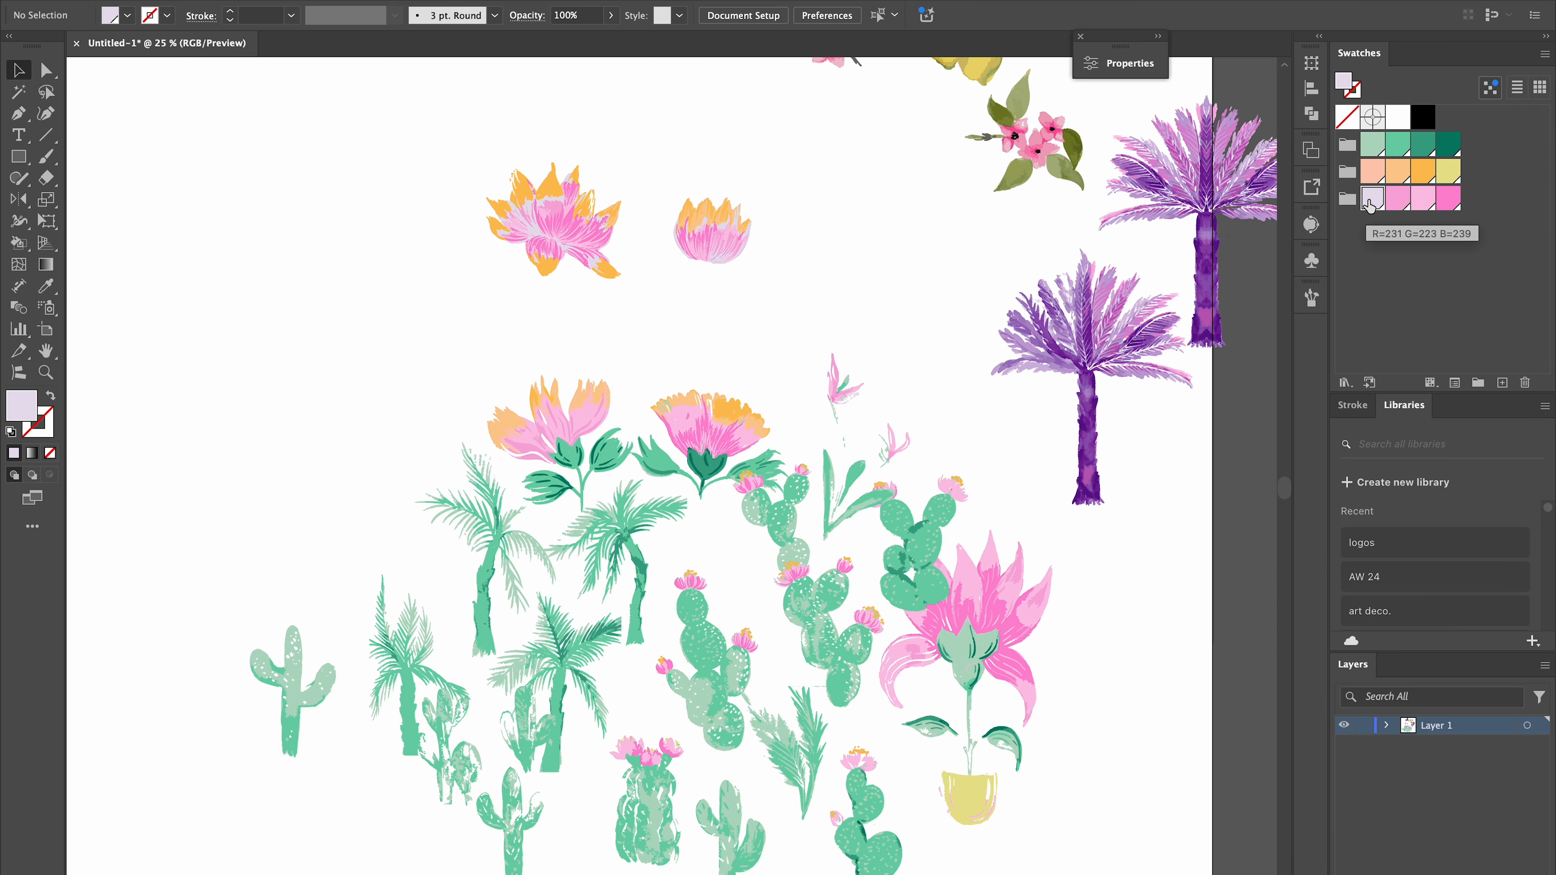
Change the global lavender swatch in the pinks group to R=237 G=191 B=223
{"action": "double_click", "coordinate": [1371, 198]}
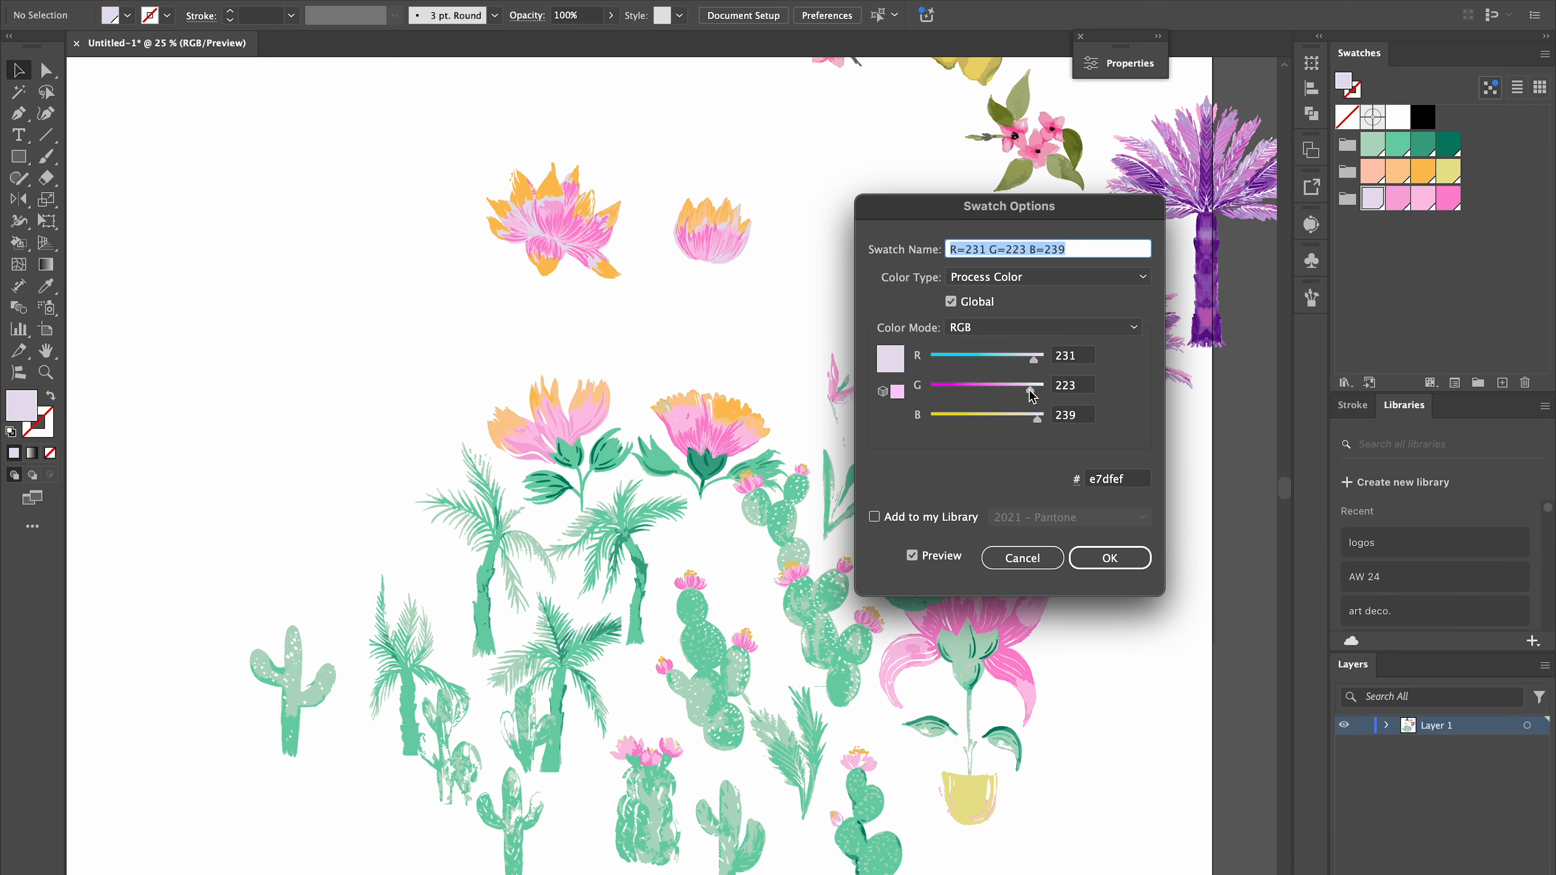
{"action": "left_click_drag", "start_coordinate": [1036, 420], "coordinate": [1031, 426]}
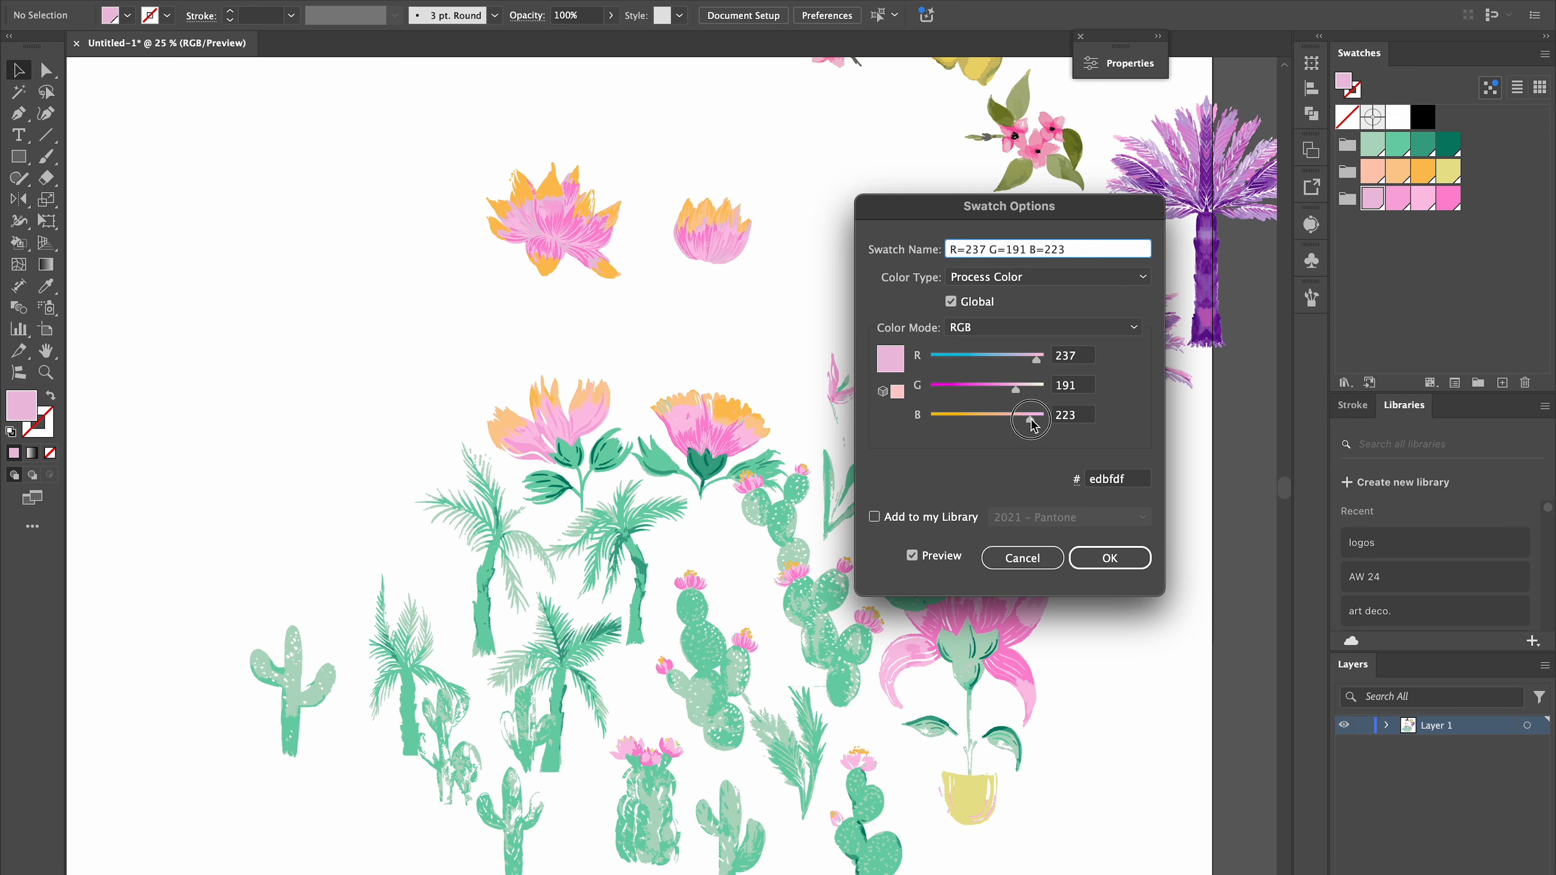
{"action": "key", "text": "Return"}
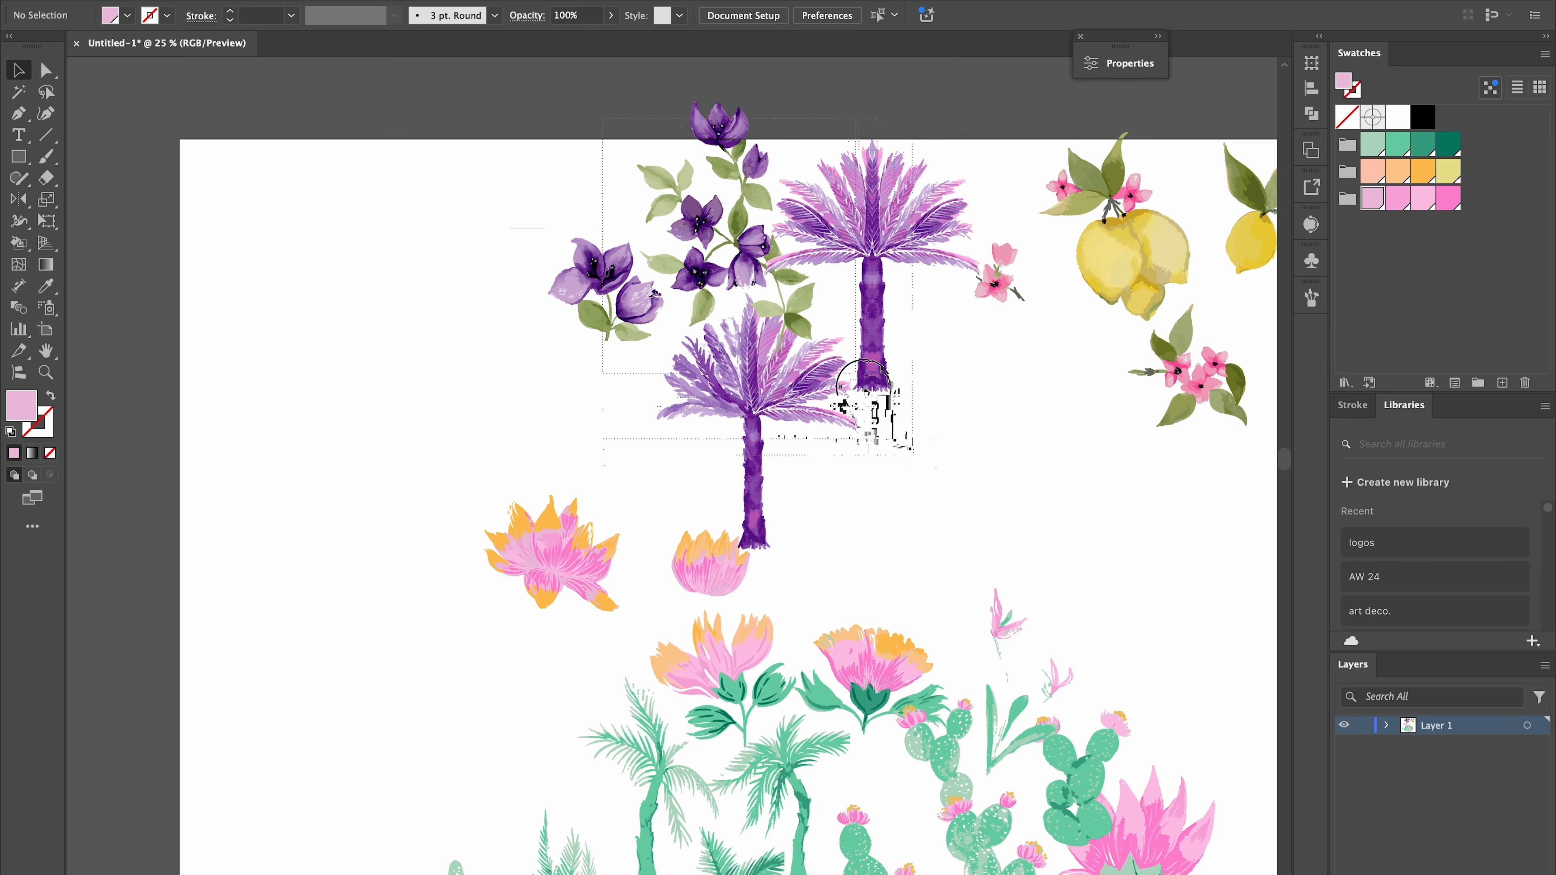
Open advanced recolouring for the purple flowers and palms and sort their colours by lightness from light to dark
{"action": "key", "text": "ctrl+plus"}
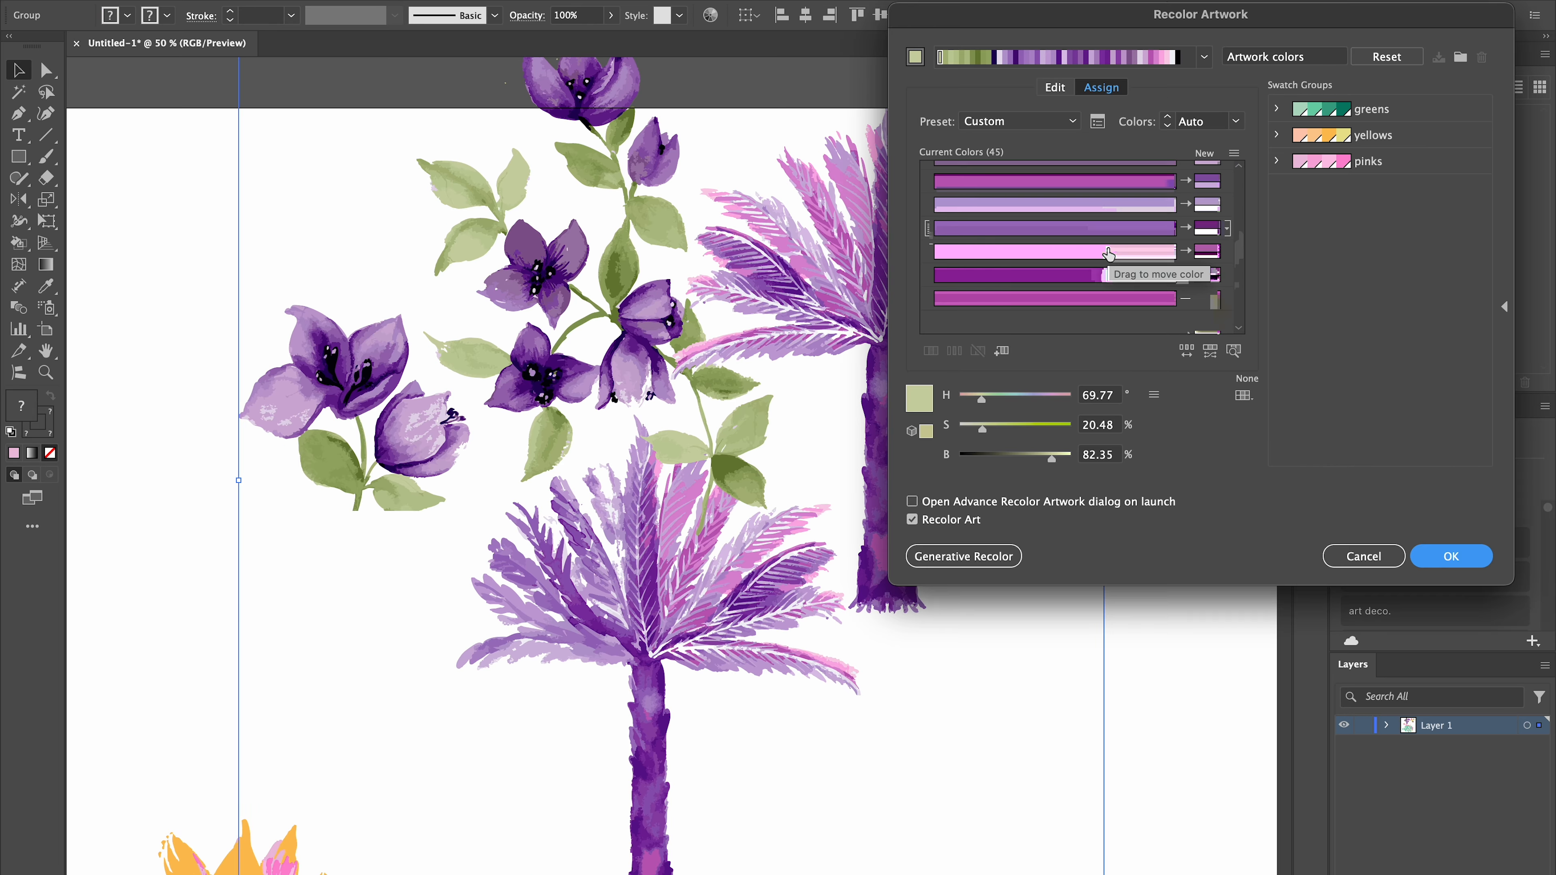
{"action": "left_click", "coordinate": [1098, 121]}
{"action": "left_click", "coordinate": [820, 430]}
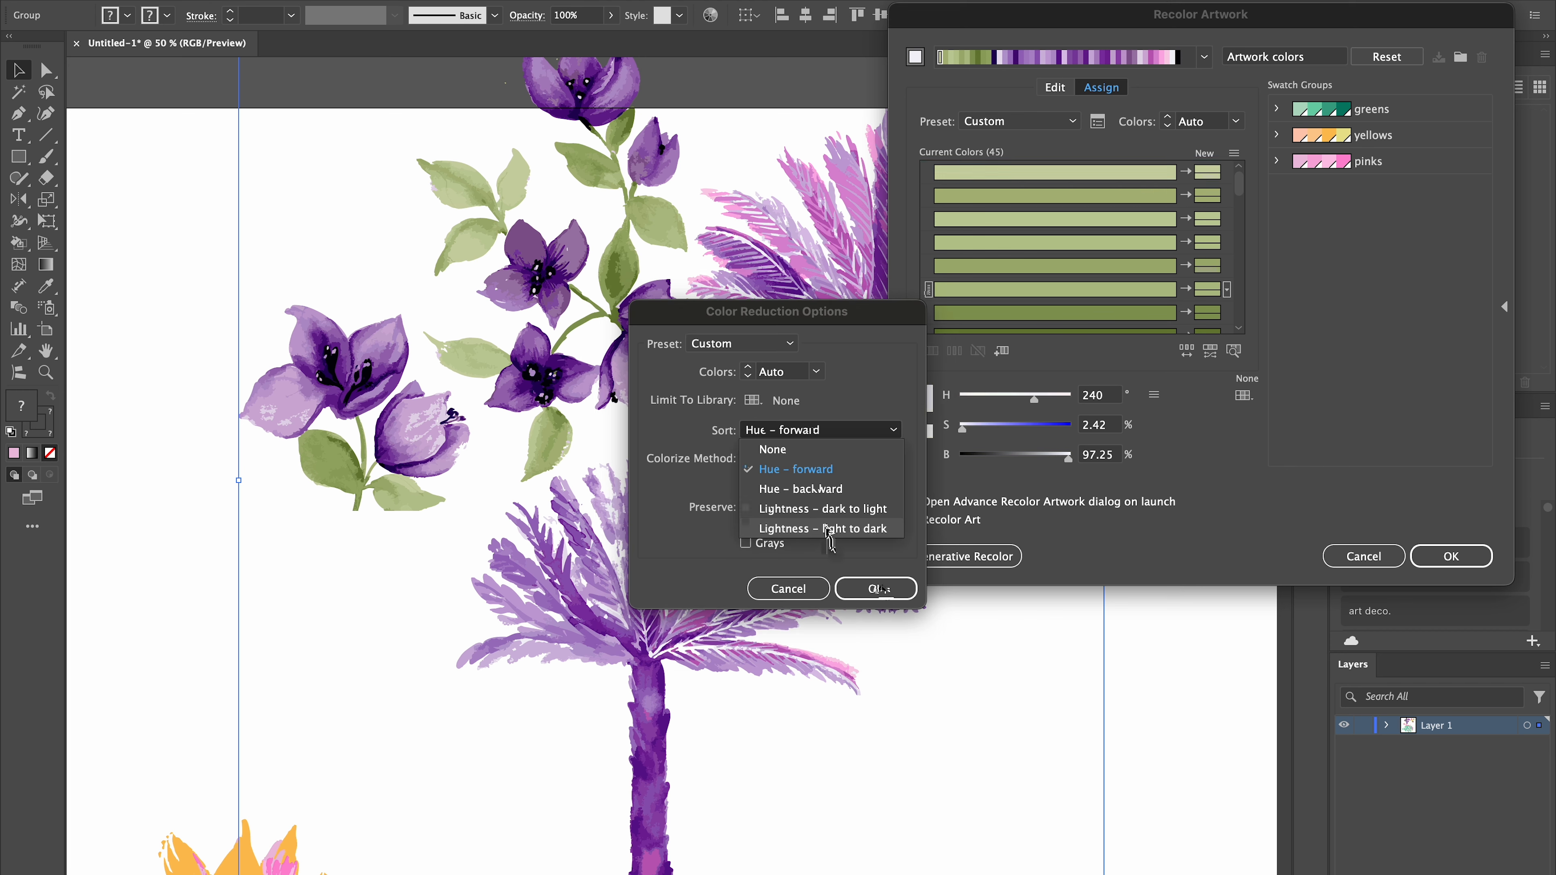
{"action": "left_click", "coordinate": [834, 529]}
{"action": "left_click", "coordinate": [875, 588]}
Merge the near-white and palest lilac tints of the purple motifs into light lavender
{"action": "left_click", "coordinate": [1156, 196]}
{"action": "left_click", "coordinate": [1162, 240]}
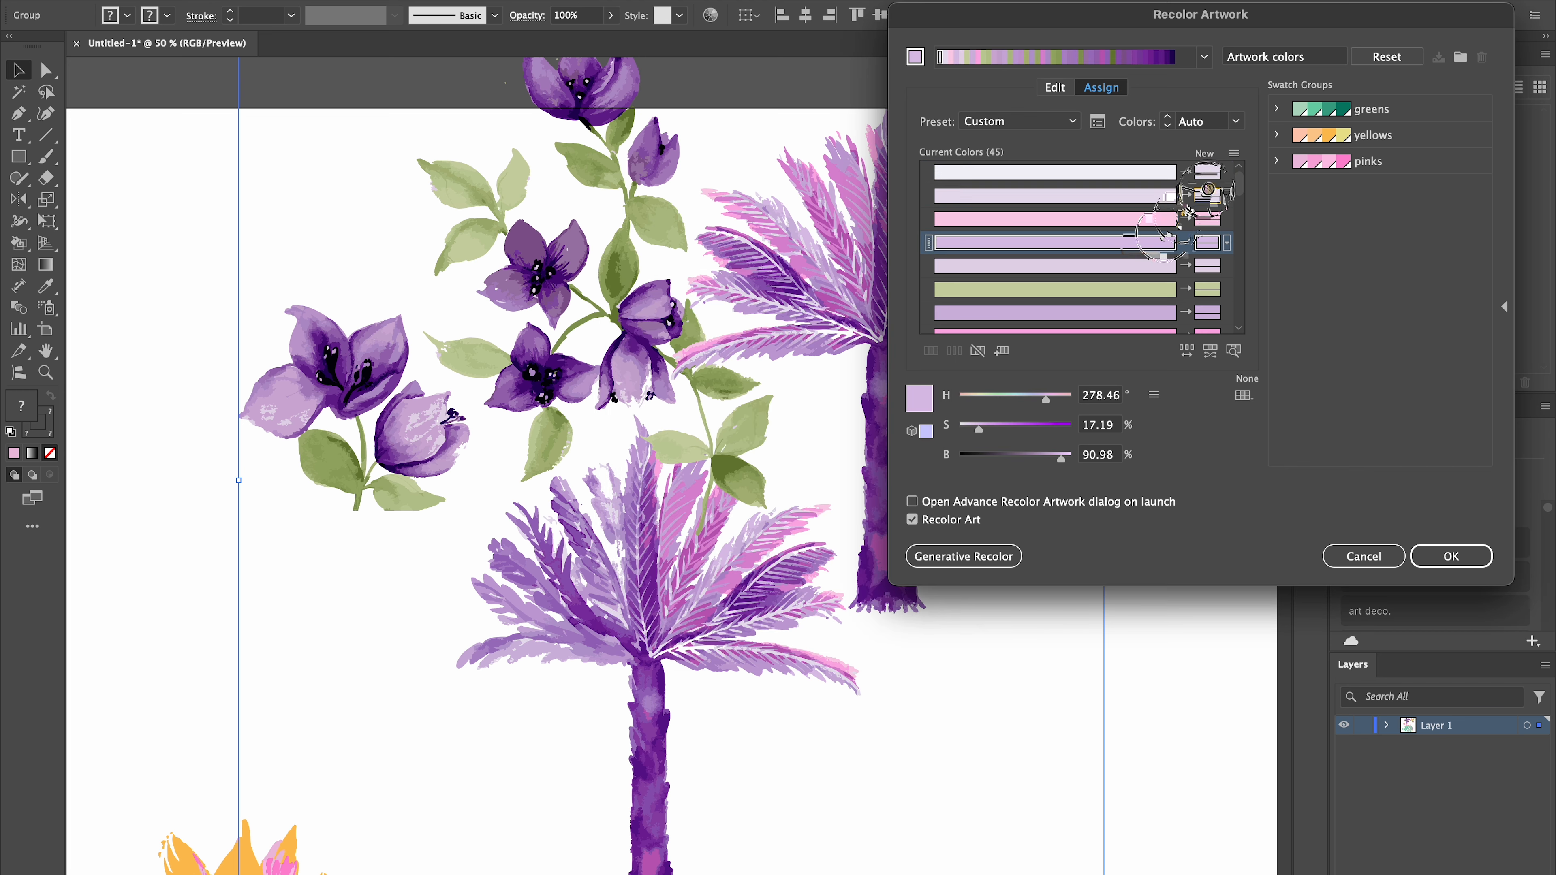
{"action": "scroll", "coordinate": [1146, 299], "scroll_direction": "down", "scroll_amount": 1}
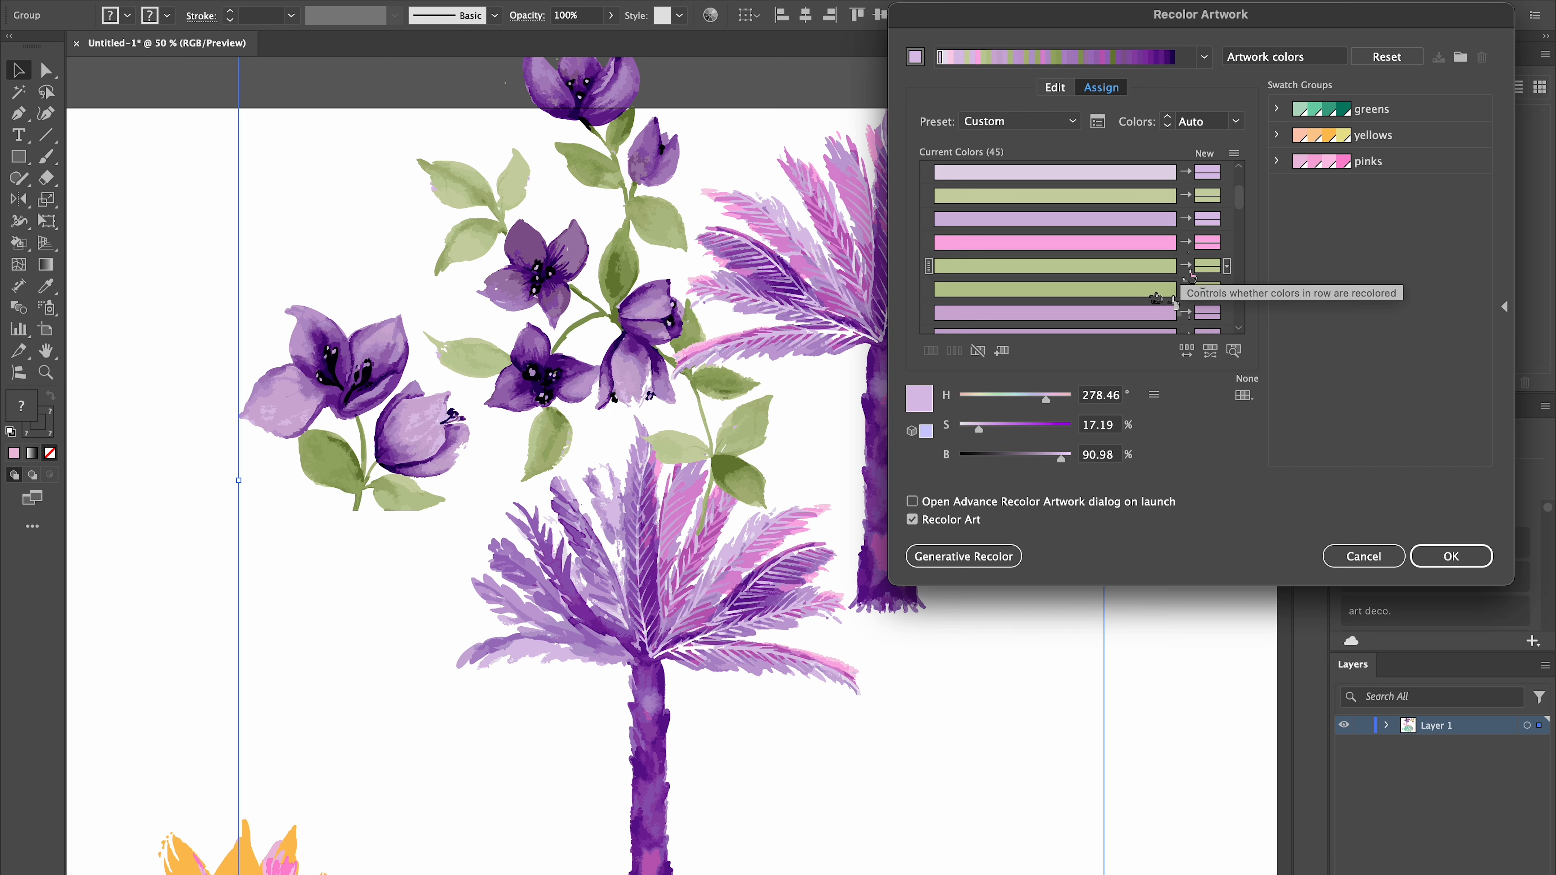
{"action": "left_click_drag", "start_coordinate": [1163, 287], "coordinate": [1162, 244]}
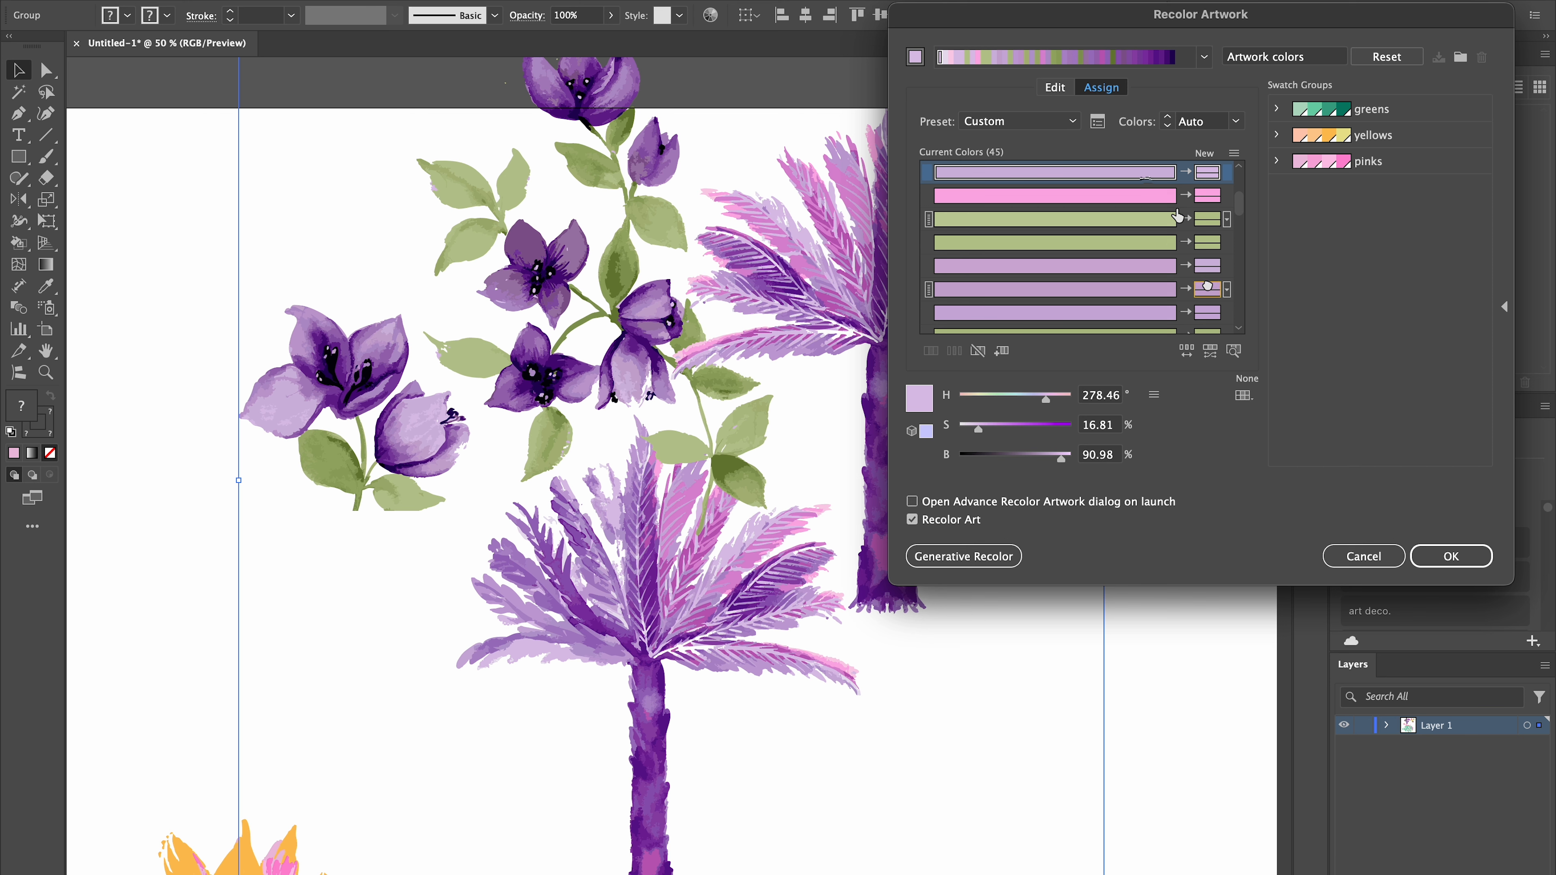
Merge the similar lilac tints with one another and the orchid pink into light purple
{"action": "left_click", "coordinate": [1238, 329]}
{"action": "left_click", "coordinate": [1167, 267]}
{"action": "left_click", "coordinate": [1168, 289]}
{"action": "left_click", "coordinate": [1161, 266]}
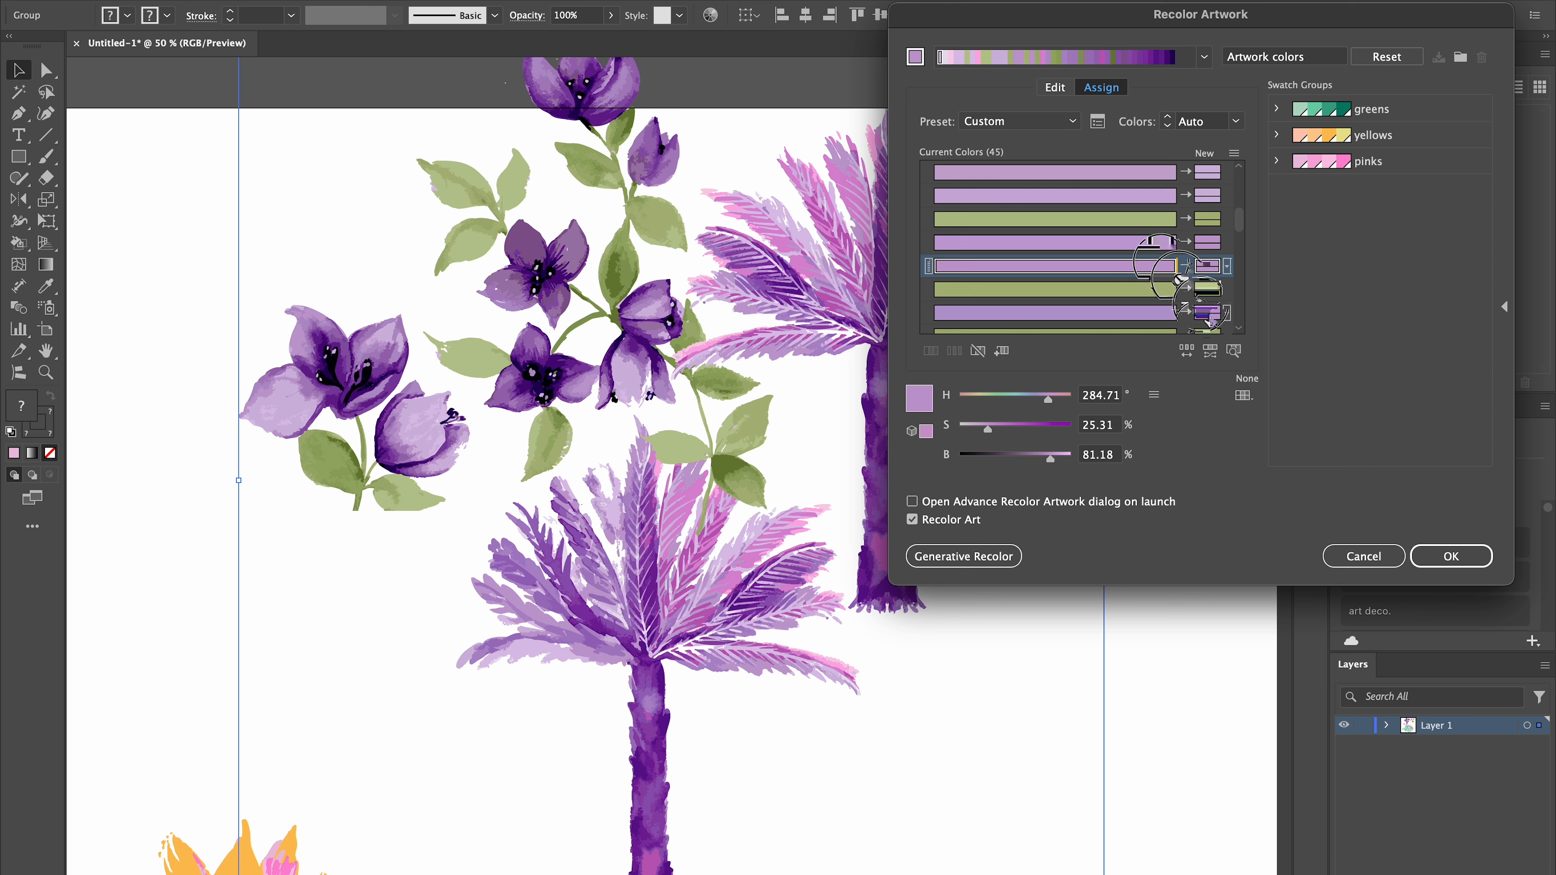
{"action": "left_click", "coordinate": [1238, 330]}
{"action": "left_click", "coordinate": [1171, 313]}
{"action": "left_click", "coordinate": [1239, 330]}
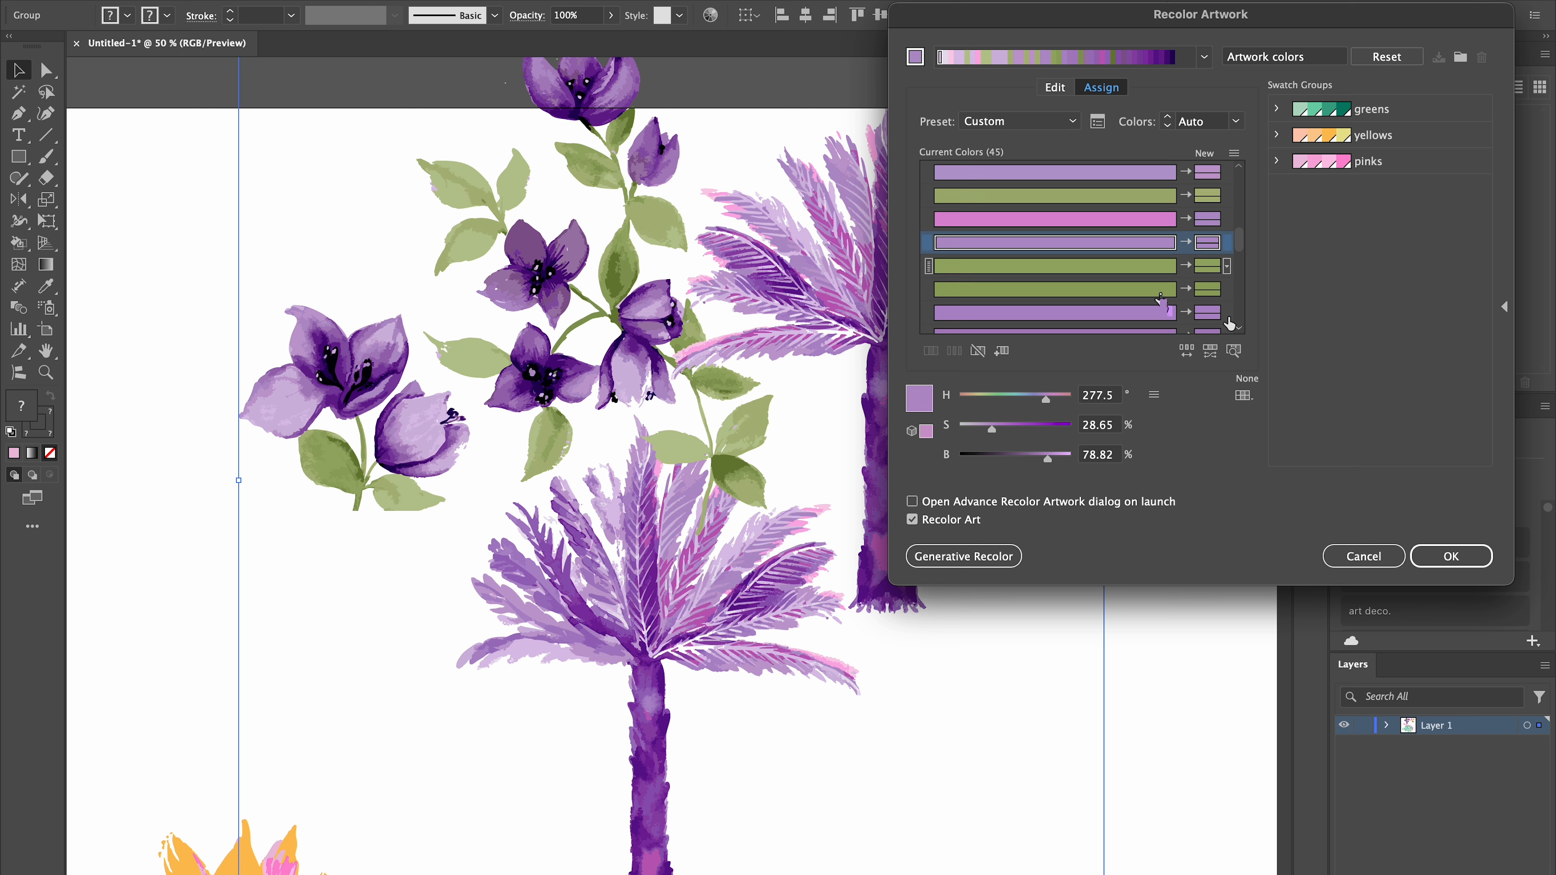
Merge the similar medium lilac and purple tints of the purple motifs with one another
{"action": "left_click", "coordinate": [1164, 292]}
{"action": "left_click", "coordinate": [1239, 330]}
{"action": "left_click", "coordinate": [1238, 330]}
{"action": "left_click", "coordinate": [1165, 264]}
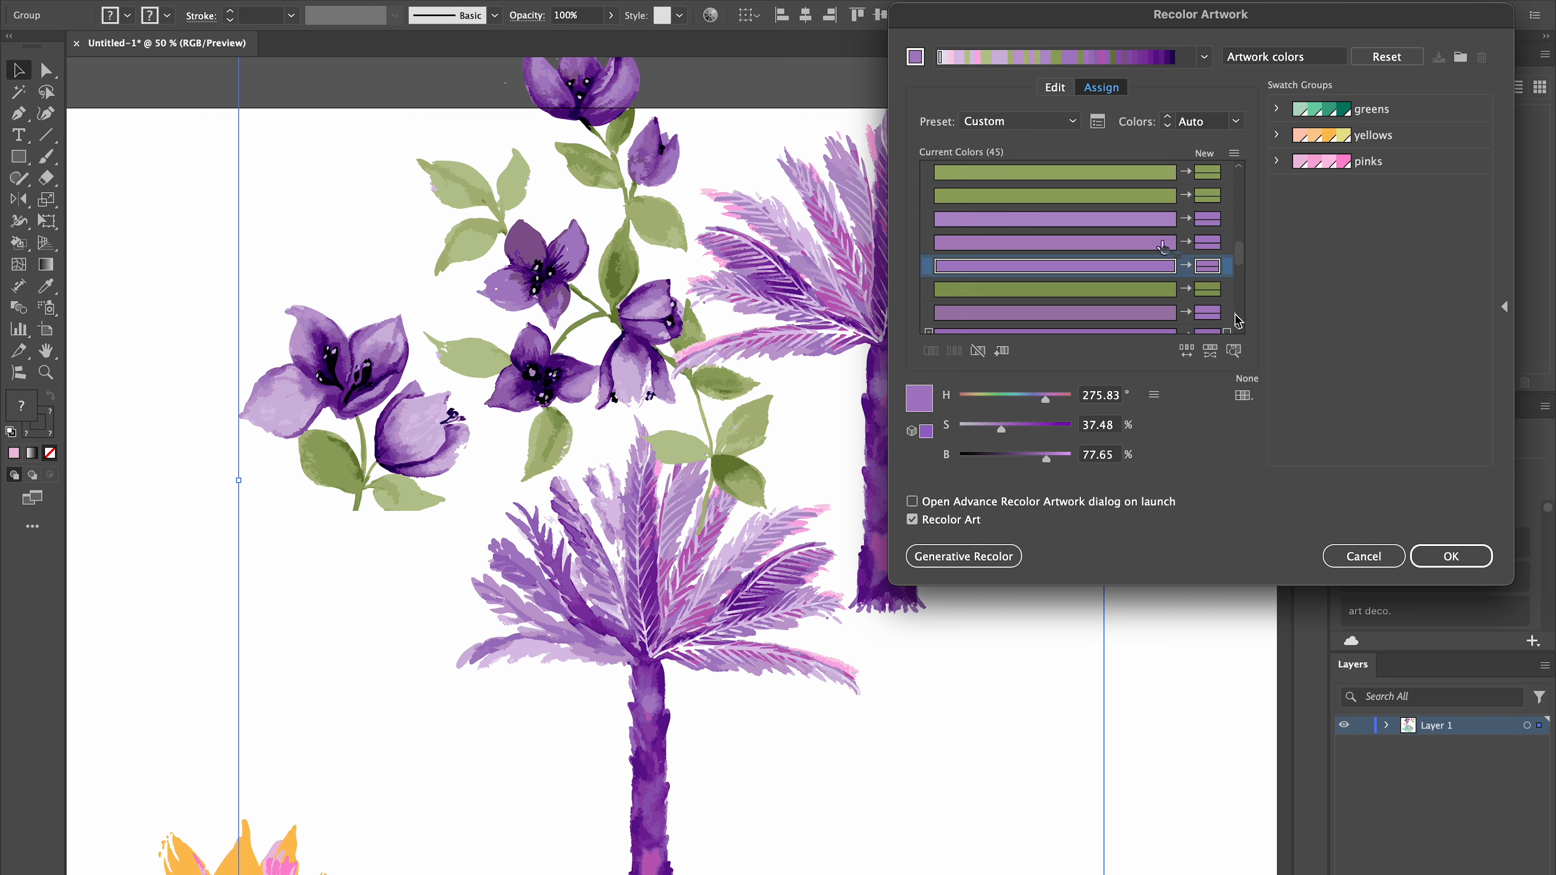
{"action": "left_click", "coordinate": [1239, 330]}
{"action": "left_click", "coordinate": [1240, 330]}
{"action": "left_click", "coordinate": [1240, 330]}
{"action": "left_click", "coordinate": [1239, 330]}
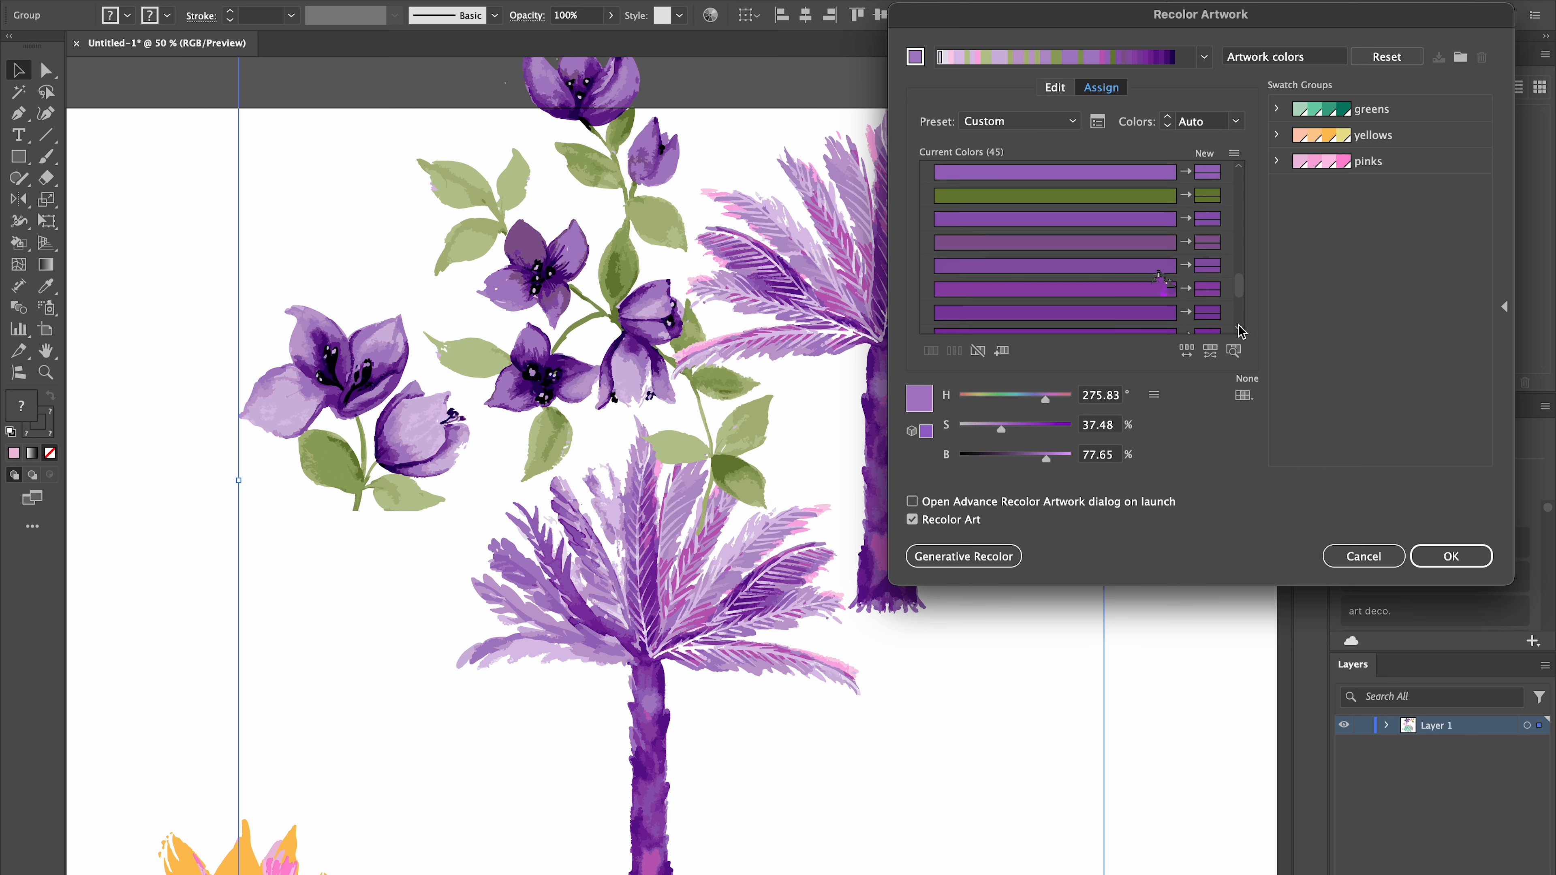
Merge the deep violet tints of the purple motifs and apply the reduced palette
{"action": "left_click", "coordinate": [1207, 266]}
{"action": "left_click", "coordinate": [1238, 329]}
{"action": "left_click", "coordinate": [1146, 197]}
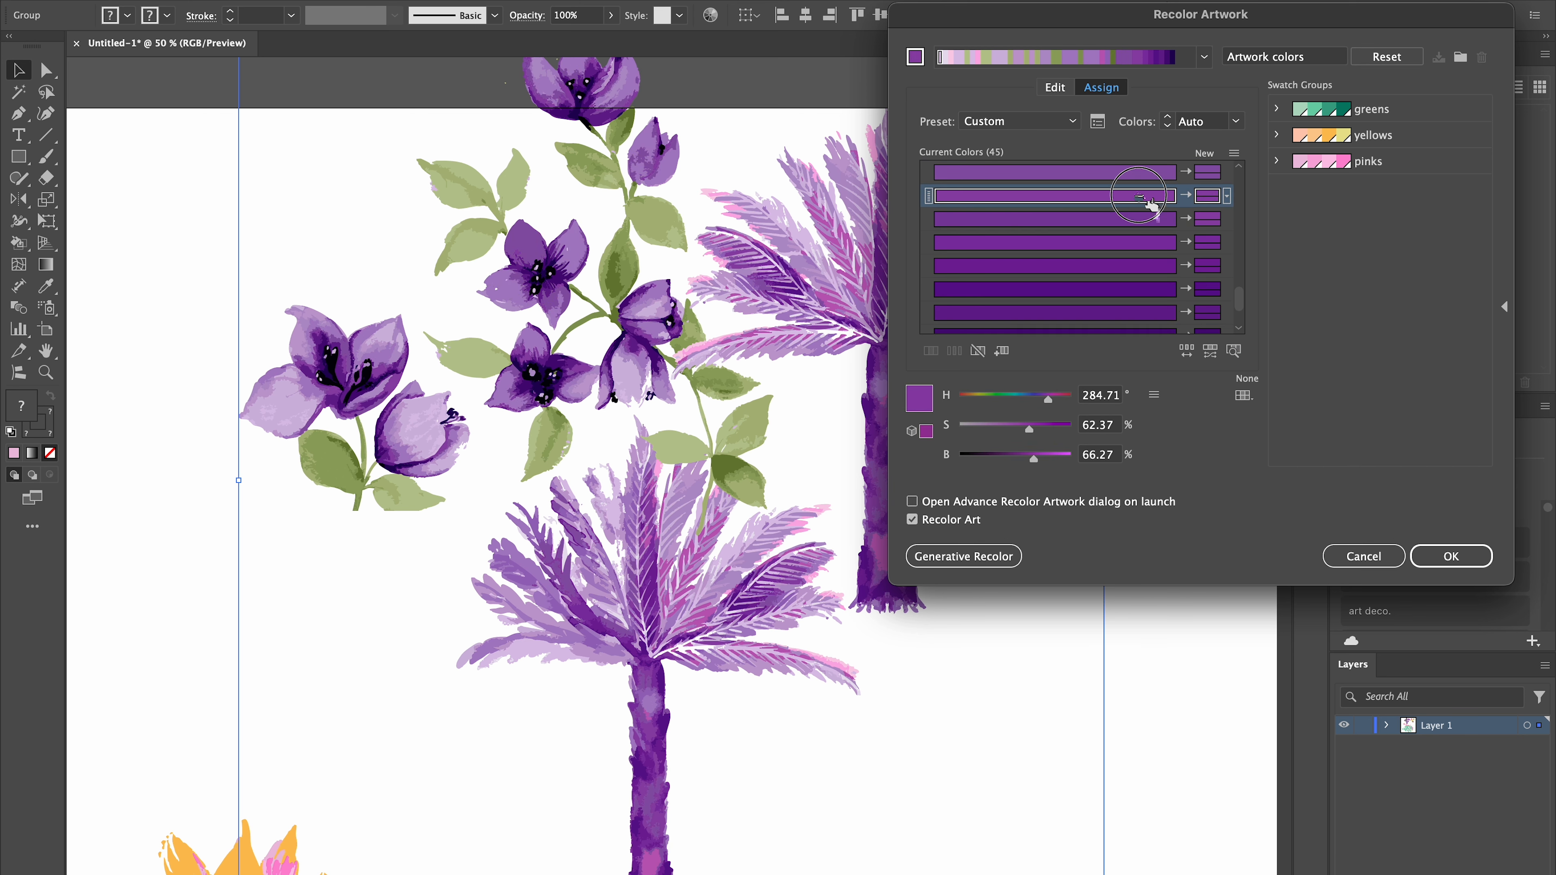
{"action": "left_click", "coordinate": [1155, 294]}
{"action": "scroll", "coordinate": [1156, 275], "scroll_direction": "down", "scroll_amount": 3}
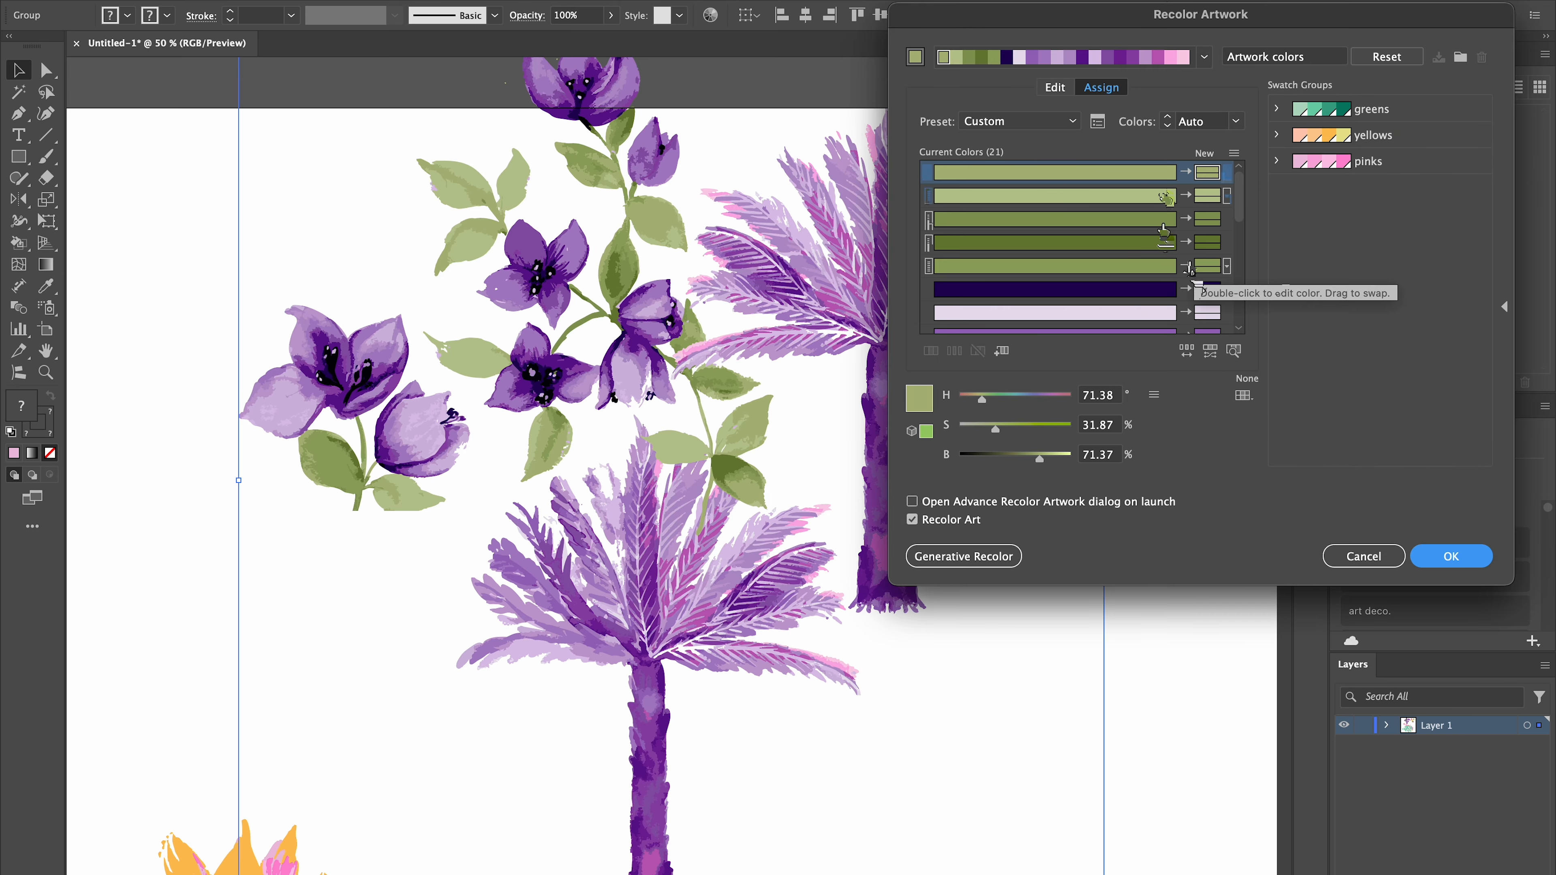
Sort the remaining colours of the purple motifs by lightness from light to dark
{"action": "scroll", "coordinate": [1100, 258], "scroll_direction": "down", "scroll_amount": 10}
{"action": "left_click", "coordinate": [1097, 121]}
{"action": "left_click", "coordinate": [818, 431]}
{"action": "left_click", "coordinate": [812, 478]}
{"action": "left_click", "coordinate": [875, 591]}
{"action": "scroll", "coordinate": [1205, 284], "scroll_direction": "up", "scroll_amount": 10}
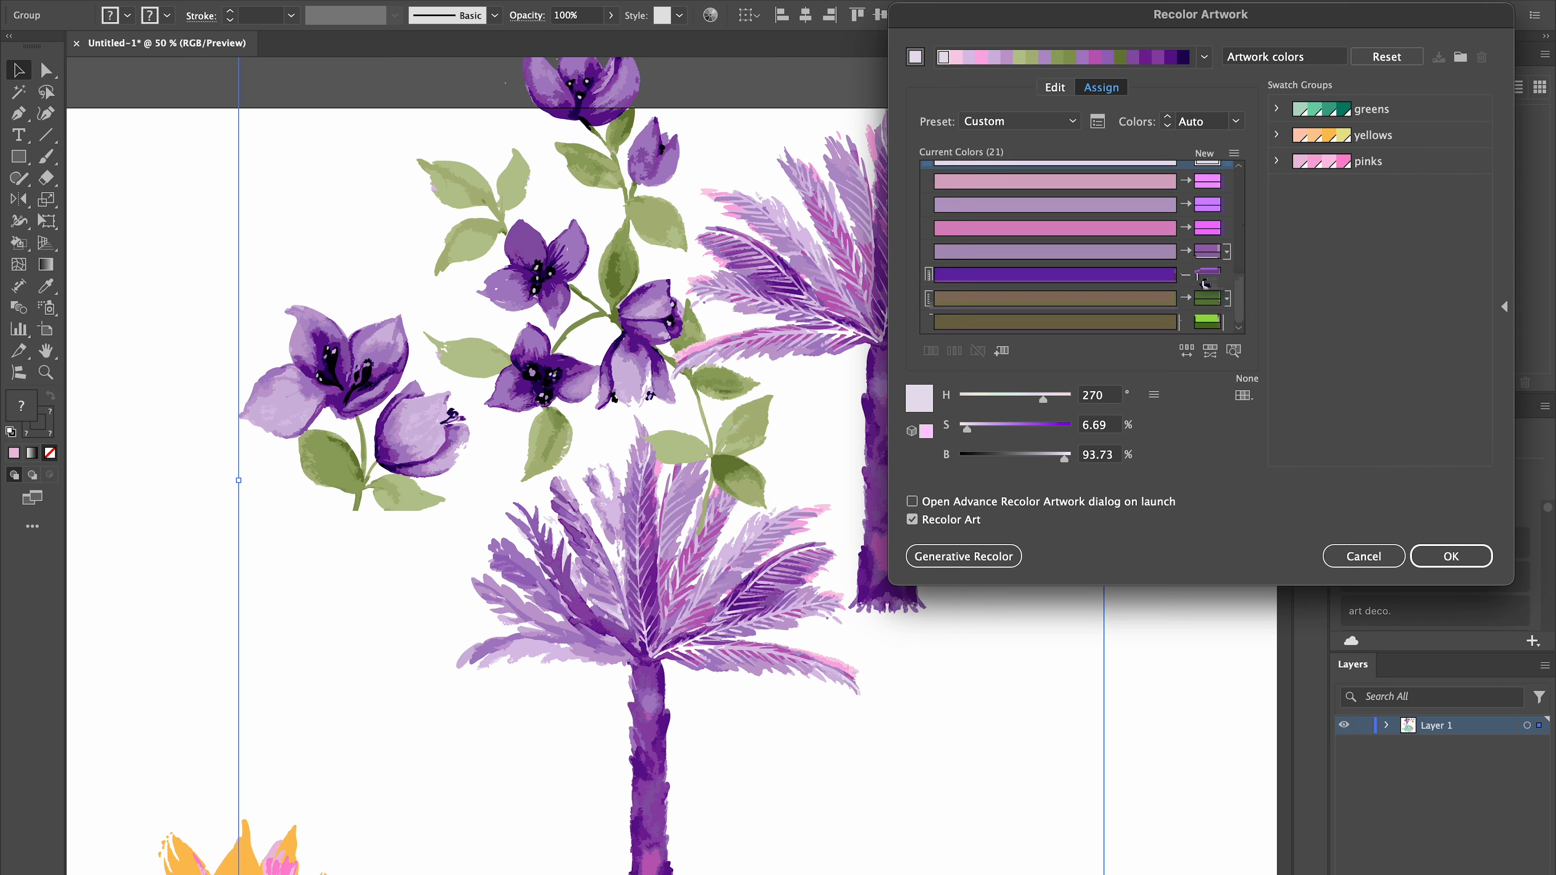
Merge the pale lilac tints of the purple flowers and palms into medium lilac
{"action": "scroll", "coordinate": [1188, 264], "scroll_direction": "up", "scroll_amount": 5}
{"action": "left_click", "coordinate": [1165, 242]}
{"action": "left_click", "coordinate": [1161, 285]}
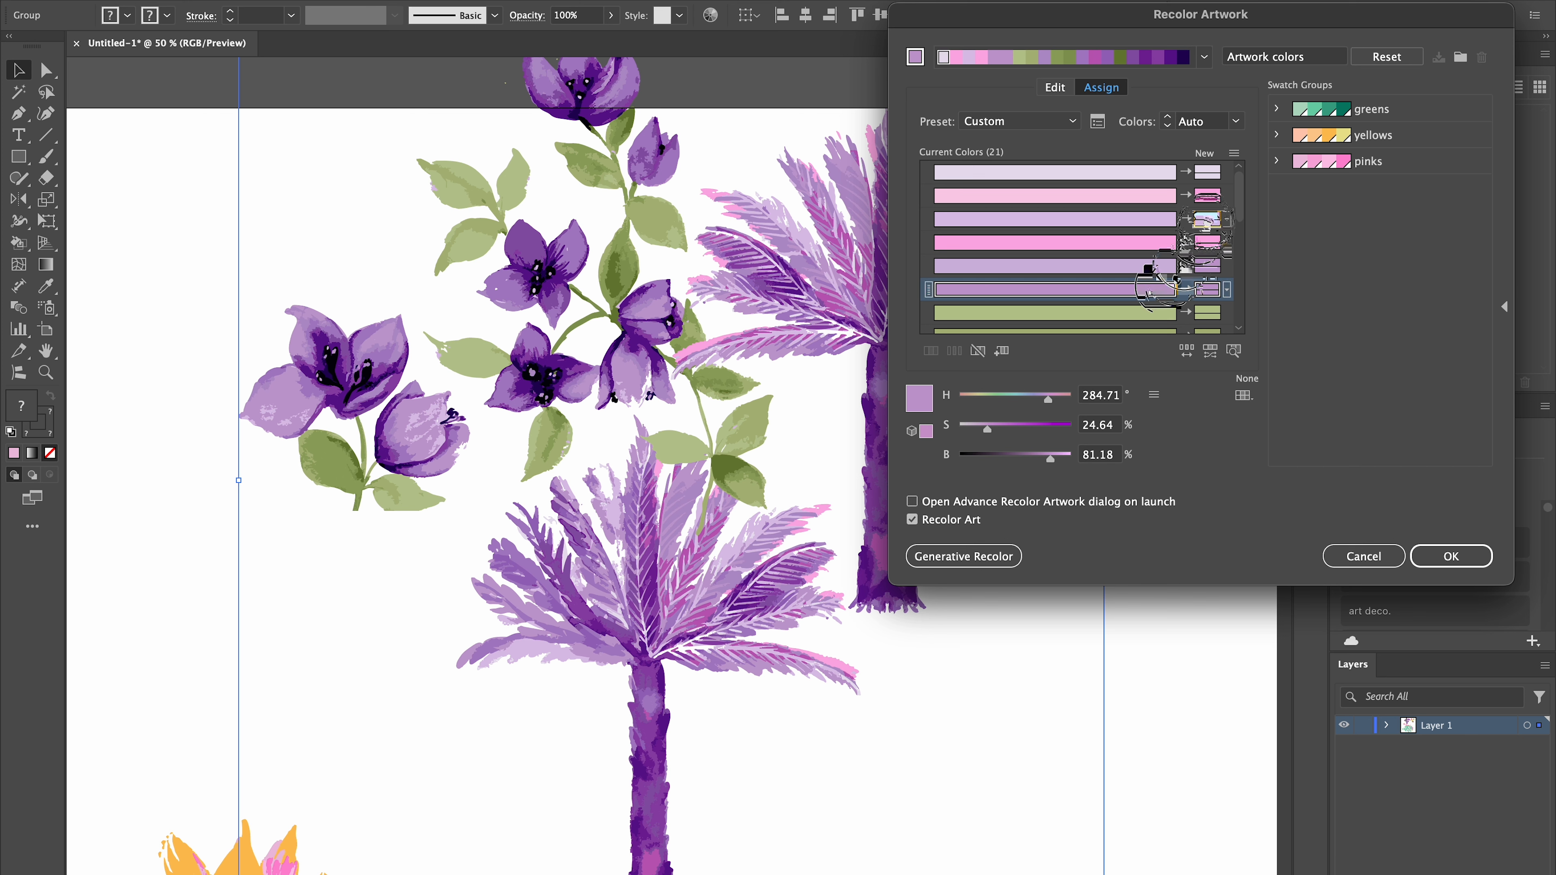
{"action": "left_click_drag", "start_coordinate": [1162, 286], "coordinate": [1206, 222]}
Merge the similar leaf greens of the purple motifs into medium olive green
{"action": "scroll", "coordinate": [1200, 292], "scroll_direction": "down", "scroll_amount": 4}
{"action": "left_click", "coordinate": [1163, 312]}
{"action": "left_click_drag", "start_coordinate": [1163, 313], "coordinate": [1207, 289]}
{"action": "left_click_drag", "start_coordinate": [1162, 310], "coordinate": [1207, 243]}
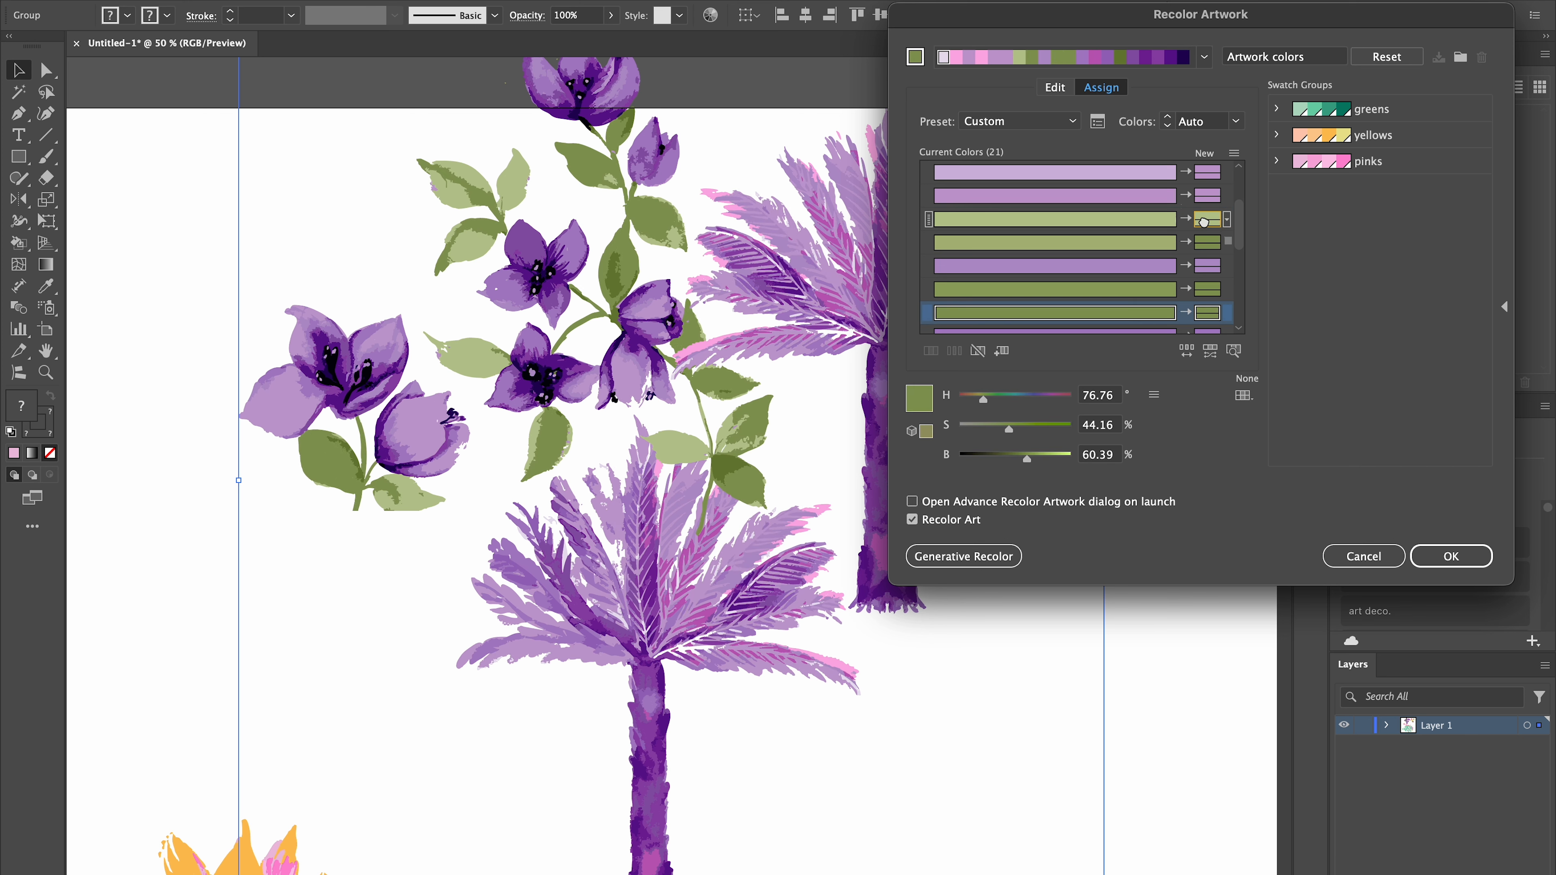
Merge the neighbouring medium and dark purples of the flowers and palms and apply the reduced colours
{"action": "scroll", "coordinate": [1188, 257], "scroll_direction": "down", "scroll_amount": 5}
{"action": "left_click", "coordinate": [1164, 266]}
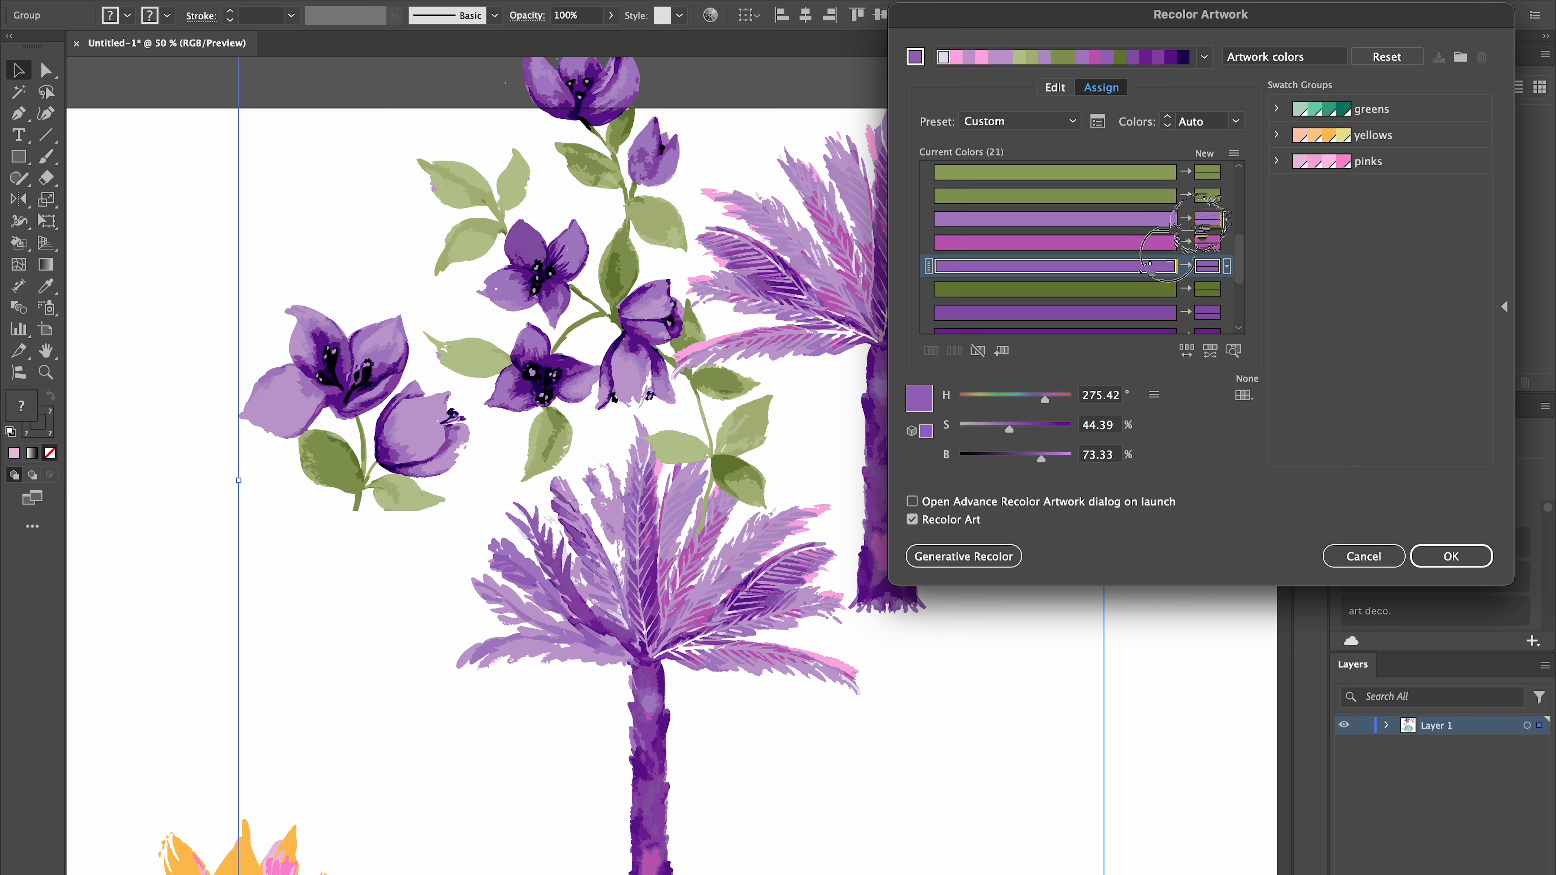
{"action": "scroll", "coordinate": [1189, 257], "scroll_direction": "down", "scroll_amount": 4}
{"action": "left_click_drag", "start_coordinate": [1163, 182], "coordinate": [1213, 280]}
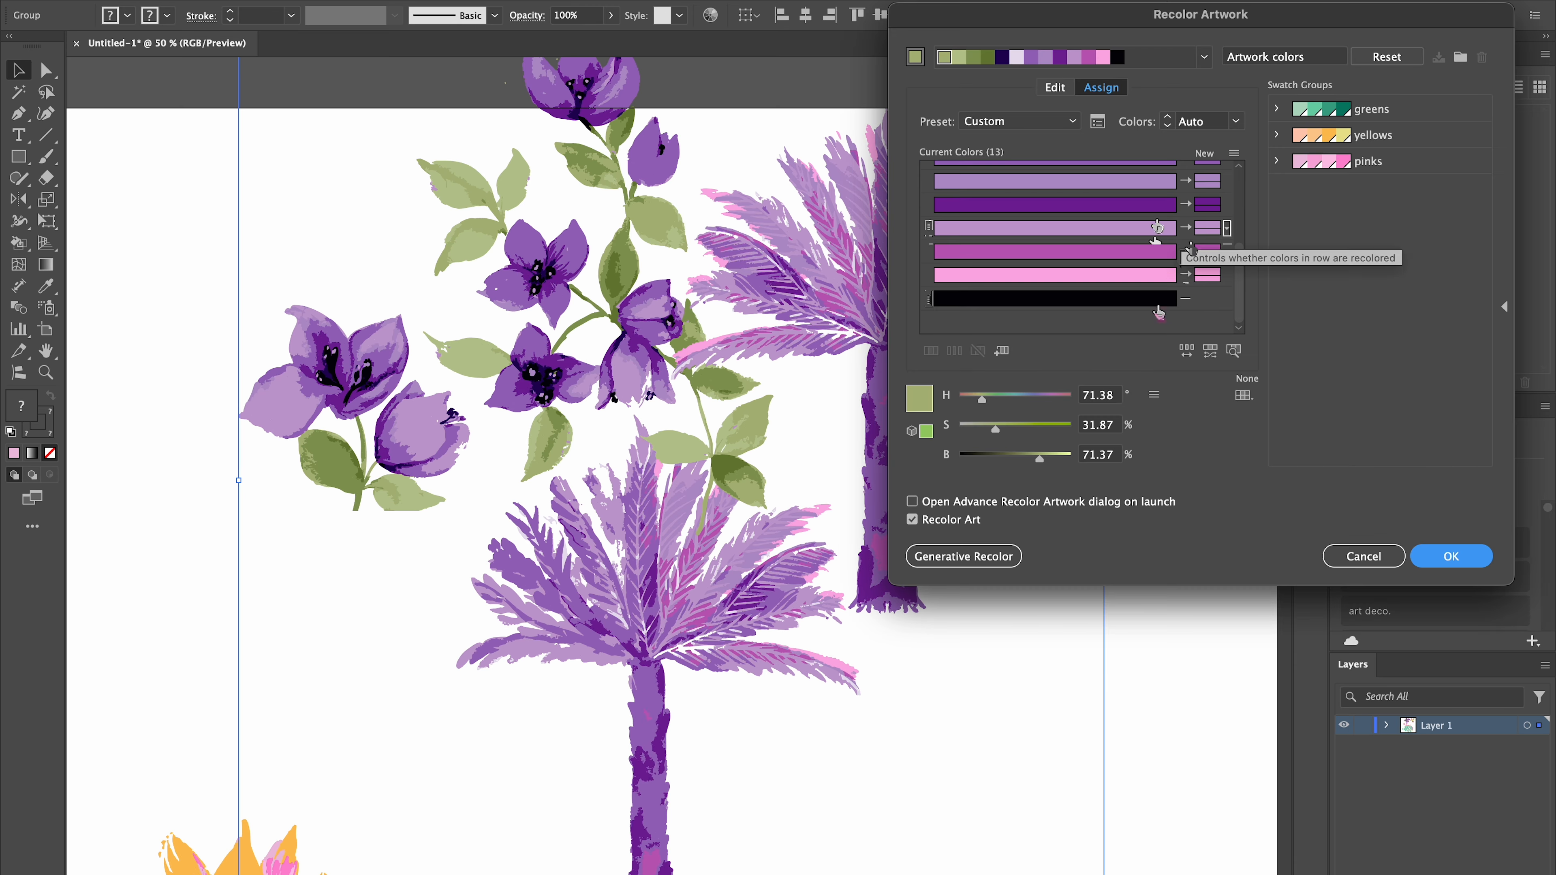
Merge the last two similar lilacs and add the purple motifs' colours as a new global swatch group
{"action": "left_click_drag", "start_coordinate": [1155, 181], "coordinate": [1202, 233]}
{"action": "left_click", "coordinate": [1451, 569]}
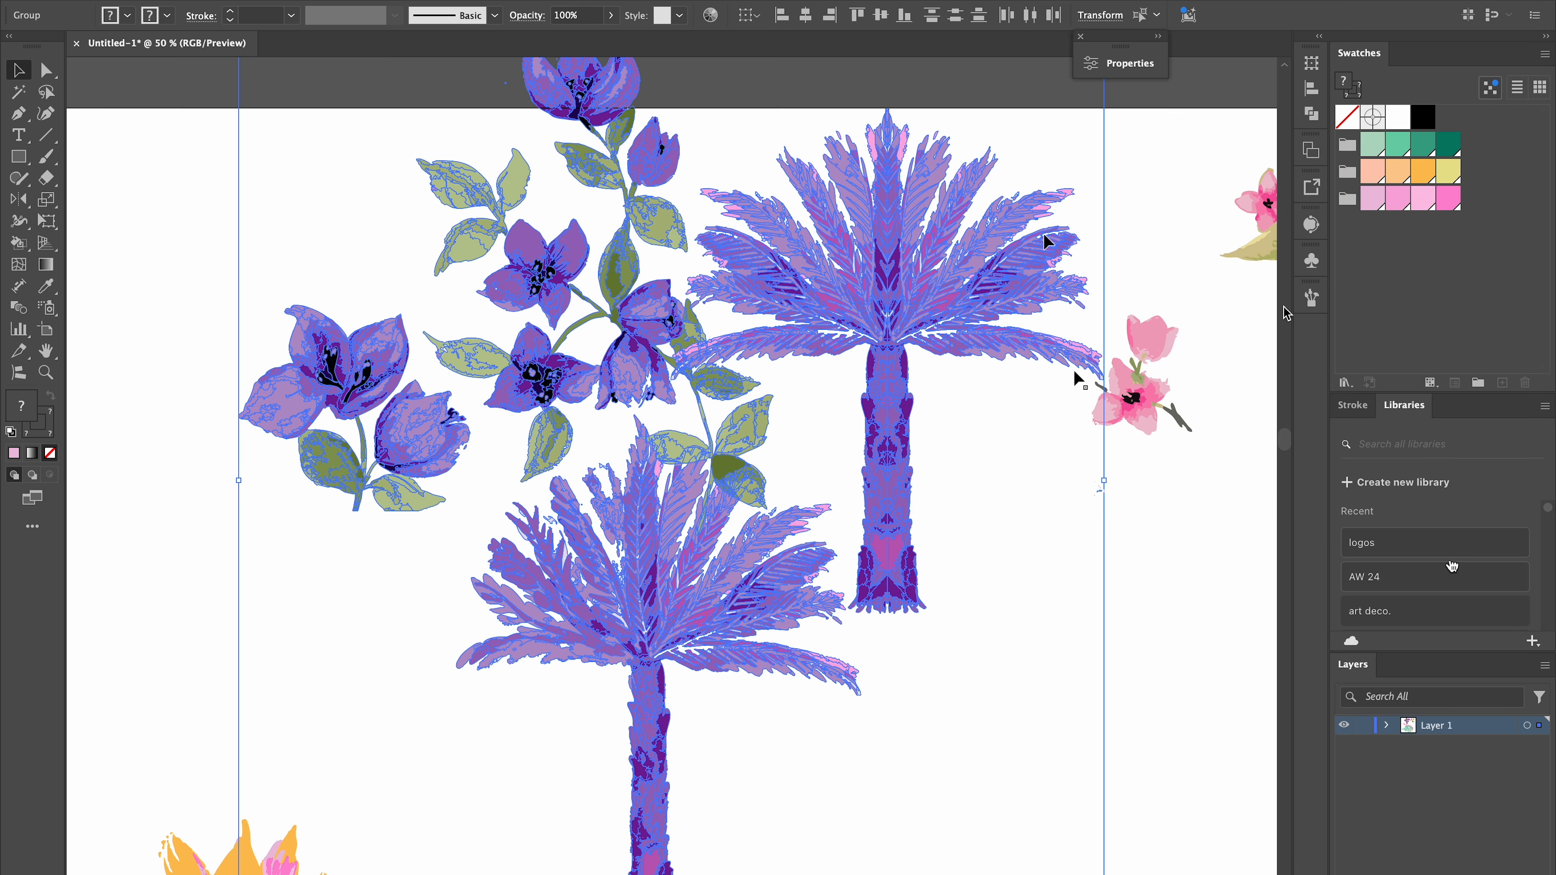
{"action": "key", "text": "Return"}
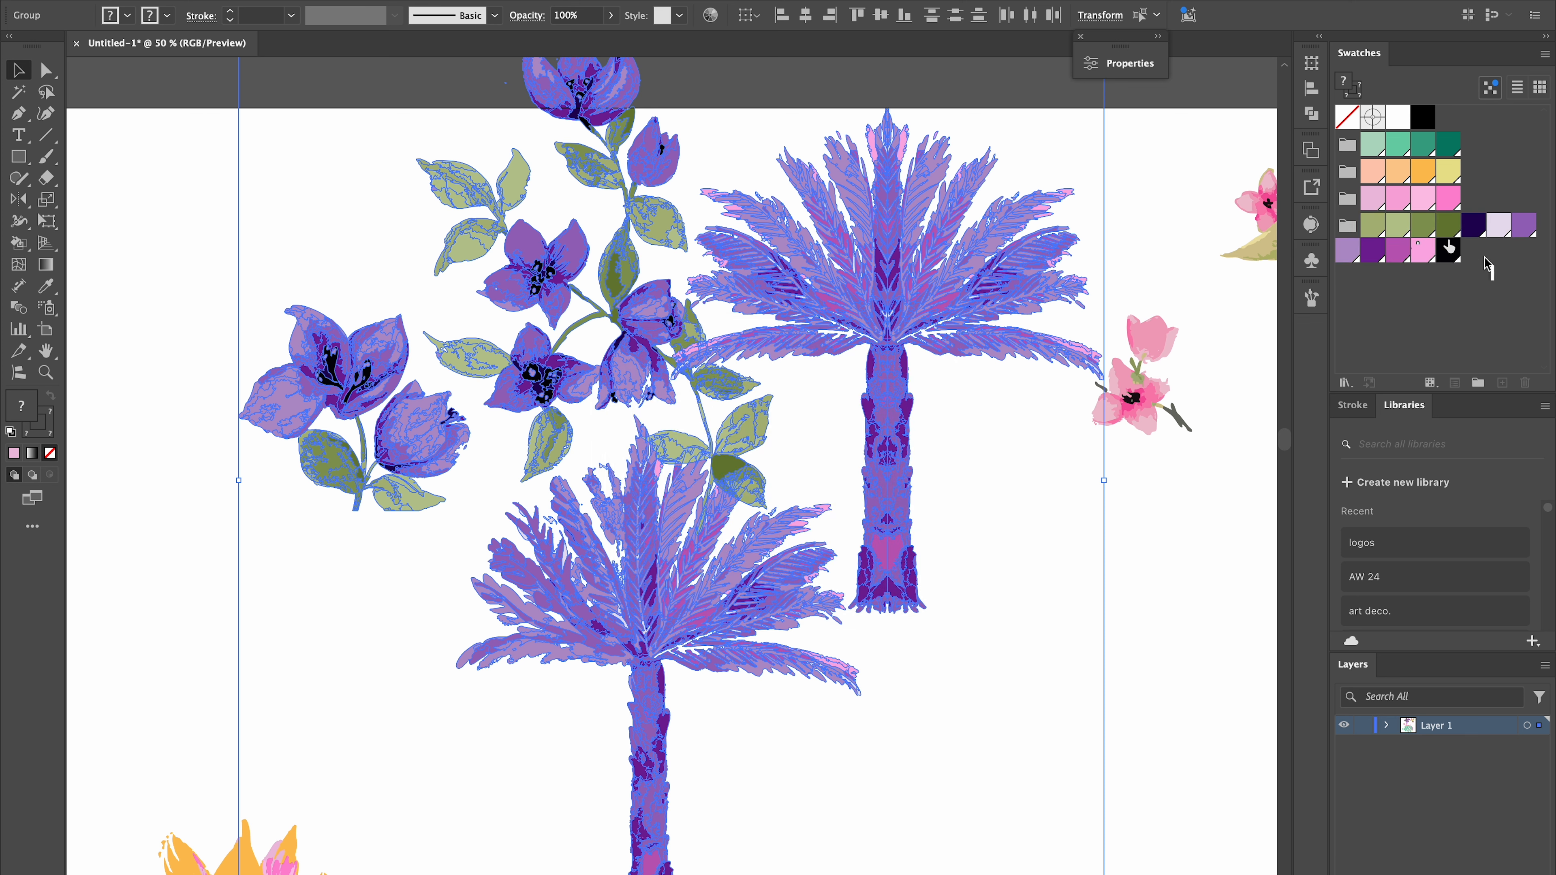
Gather the navy, lilac and purple swatches into a new swatch group named purples
{"action": "left_click", "coordinate": [1471, 229]}
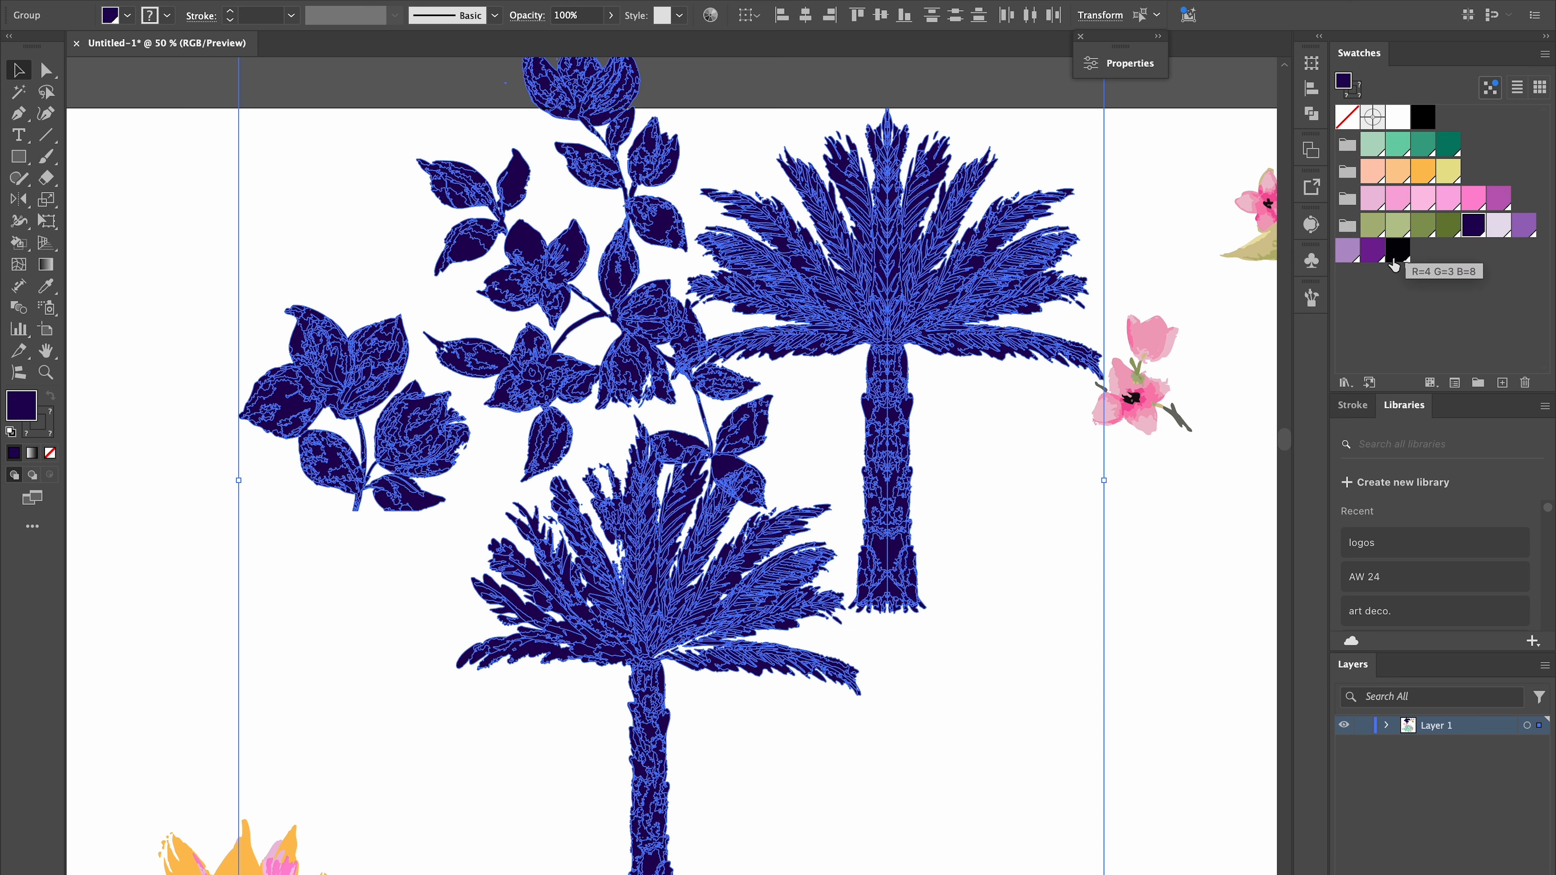
{"action": "left_click", "coordinate": [1375, 254], "text": "shift"}
{"action": "left_click", "coordinate": [1477, 382]}
{"action": "key", "text": "Return"}
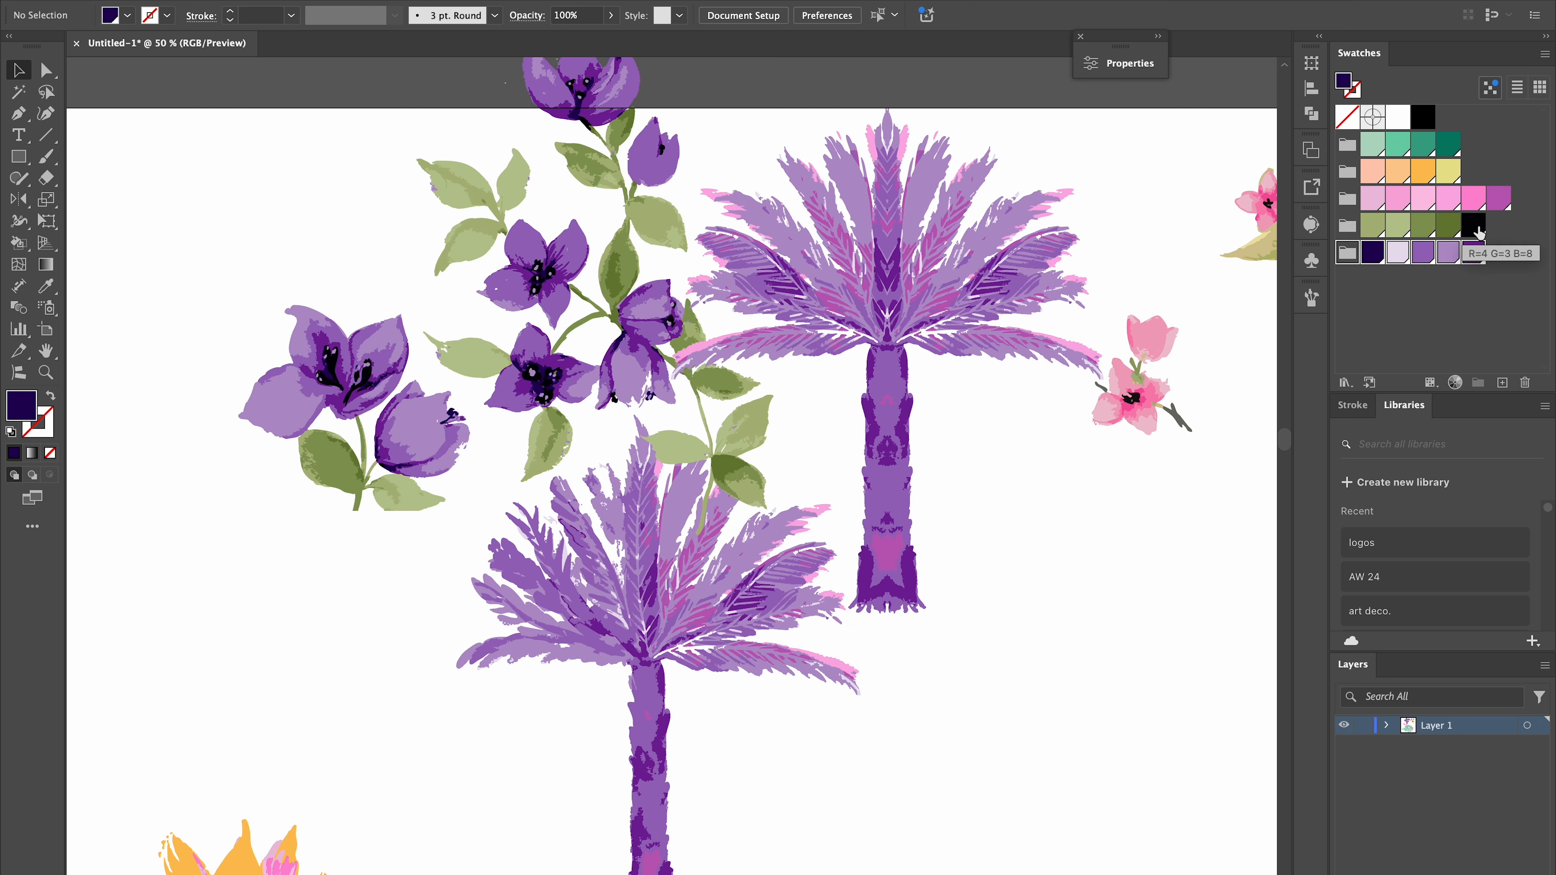
Rename the swatch group holding the olive greens as olives
{"action": "double_click", "coordinate": [1347, 227]}
{"action": "double_click", "coordinate": [1417, 110]}
{"action": "type", "text": "olives"}
{"action": "key", "text": "Return"}
{"action": "left_click", "coordinate": [1451, 555]}
{"action": "left_click", "coordinate": [1250, 332]}
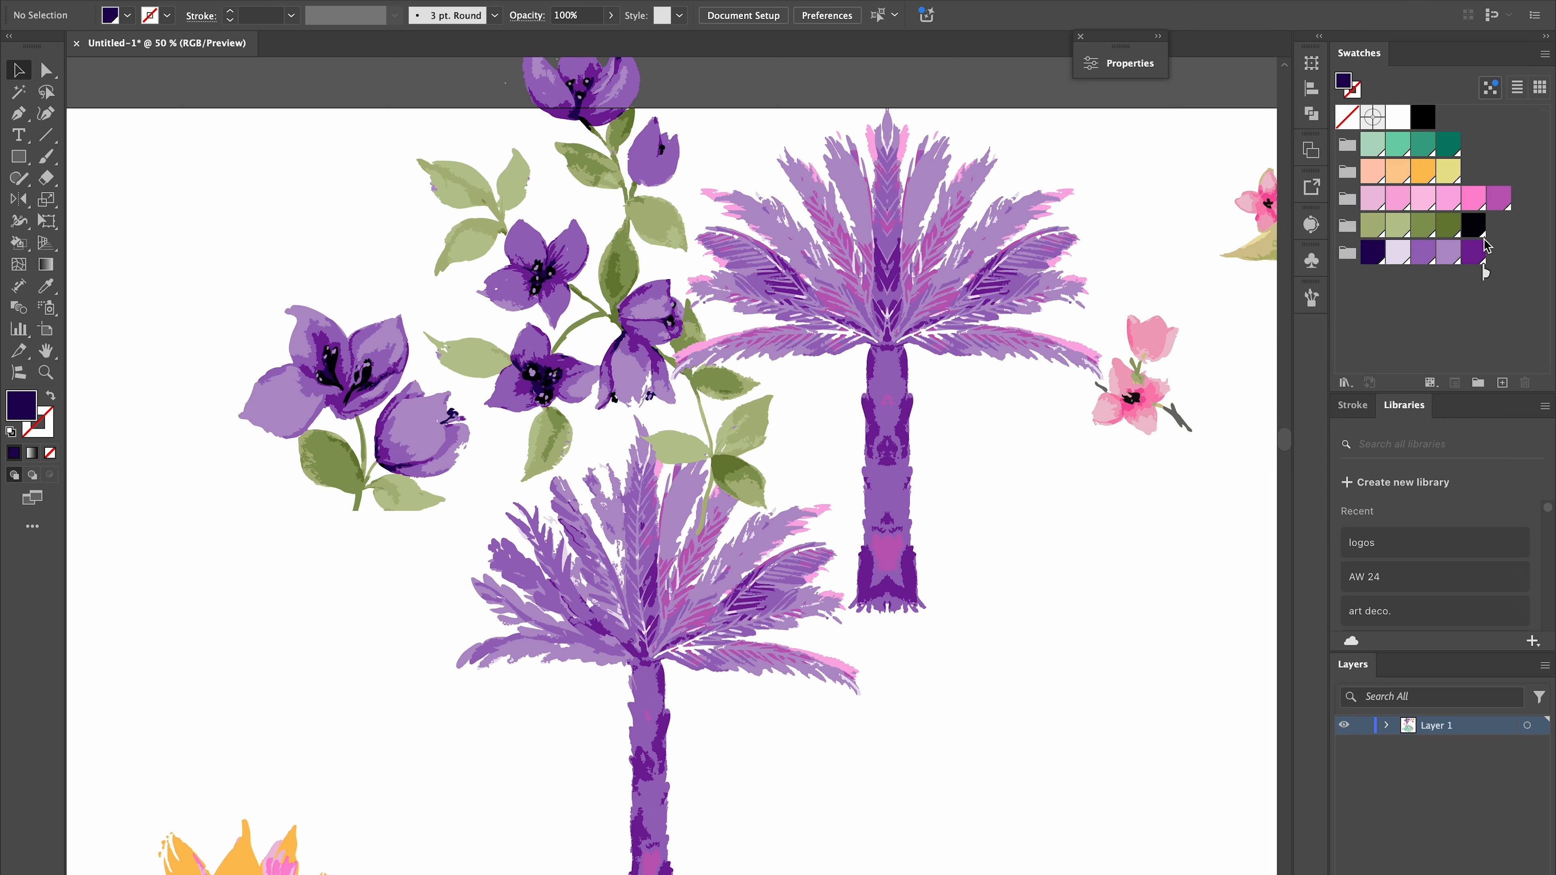
Move the near-black swatch from the olives group to the start of the purples group
{"action": "double_click", "coordinate": [1348, 80]}
{"action": "left_click", "coordinate": [976, 397]}
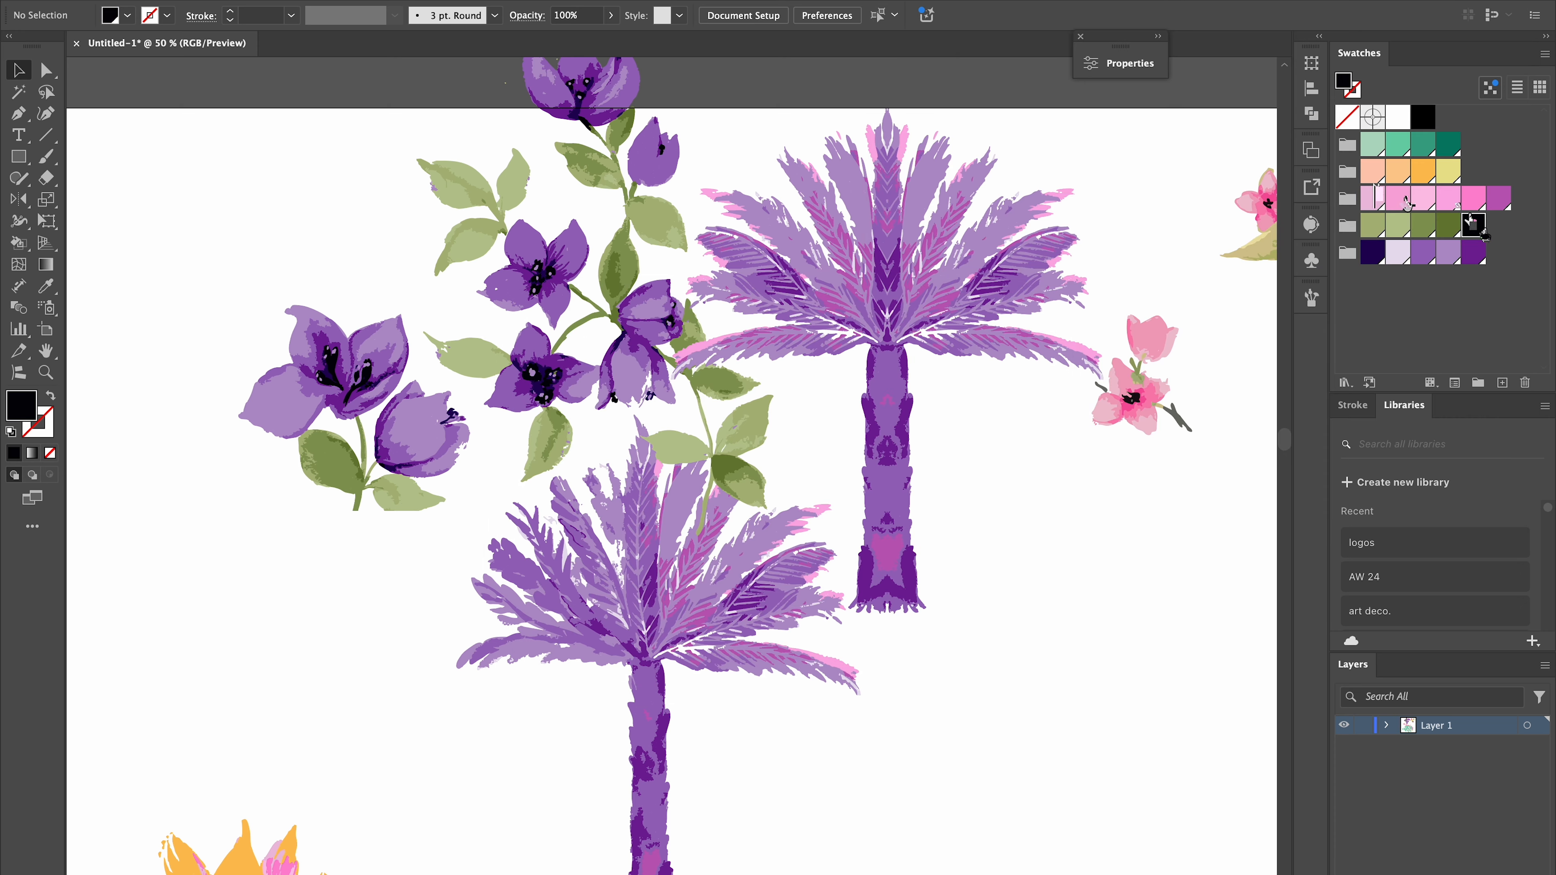
{"action": "left_click_drag", "start_coordinate": [1472, 226], "coordinate": [1361, 252]}
{"action": "left_click", "coordinate": [1373, 286]}
Select the lemon and pink blossom motifs and open advanced recolouring for them
{"action": "key", "text": "super+minus"}
{"action": "key", "text": "super+minus"}
{"action": "left_click", "coordinate": [944, 393]}
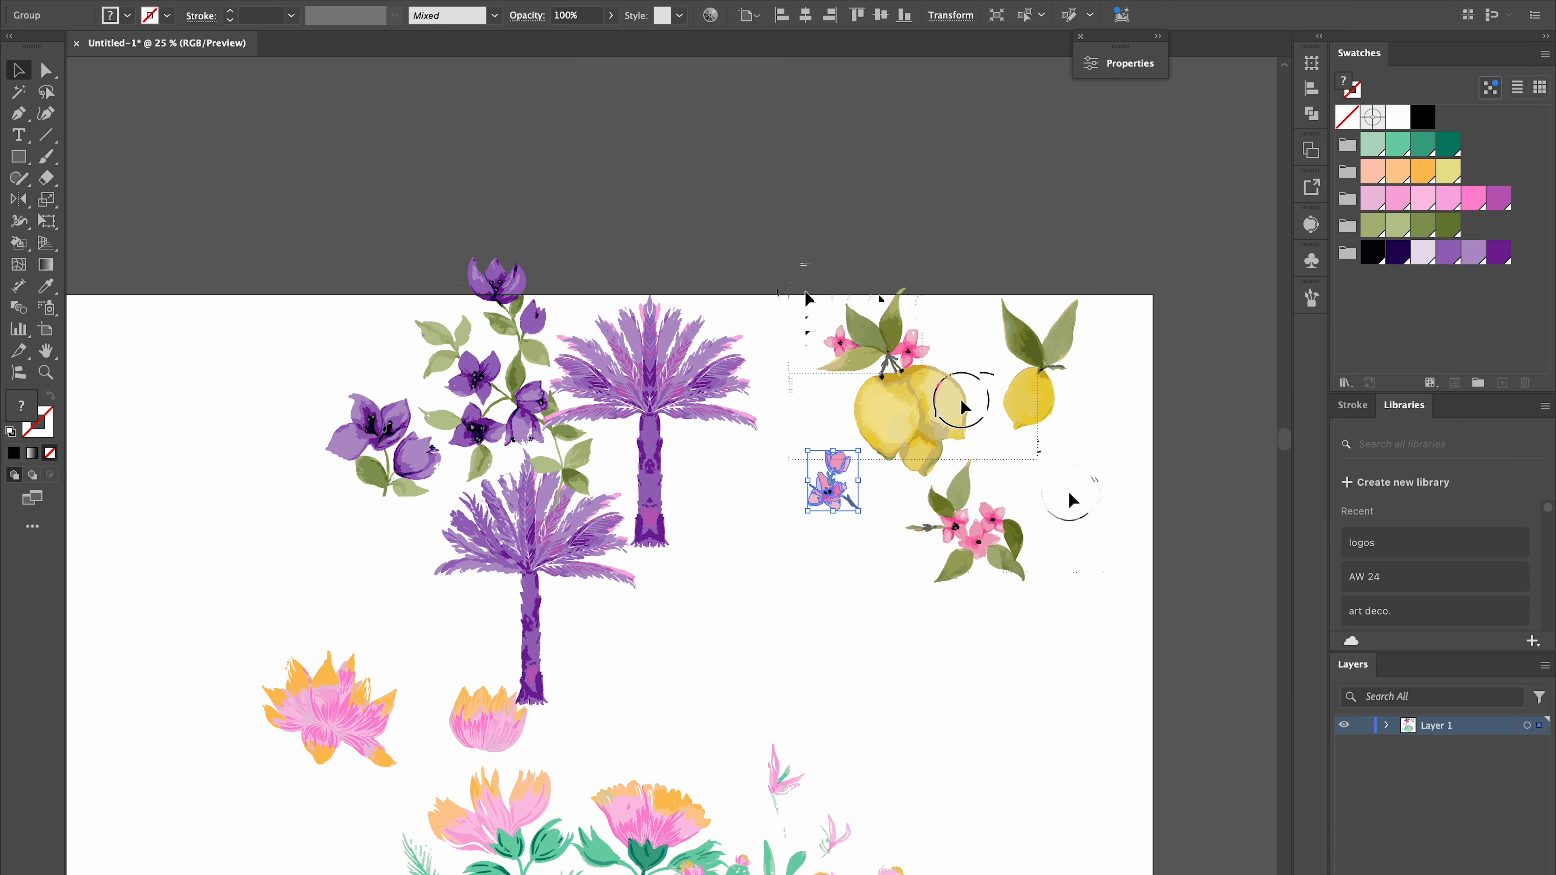
{"action": "key", "text": "super+plus"}
{"action": "left_click", "coordinate": [708, 19]}
{"action": "left_click", "coordinate": [1163, 756]}
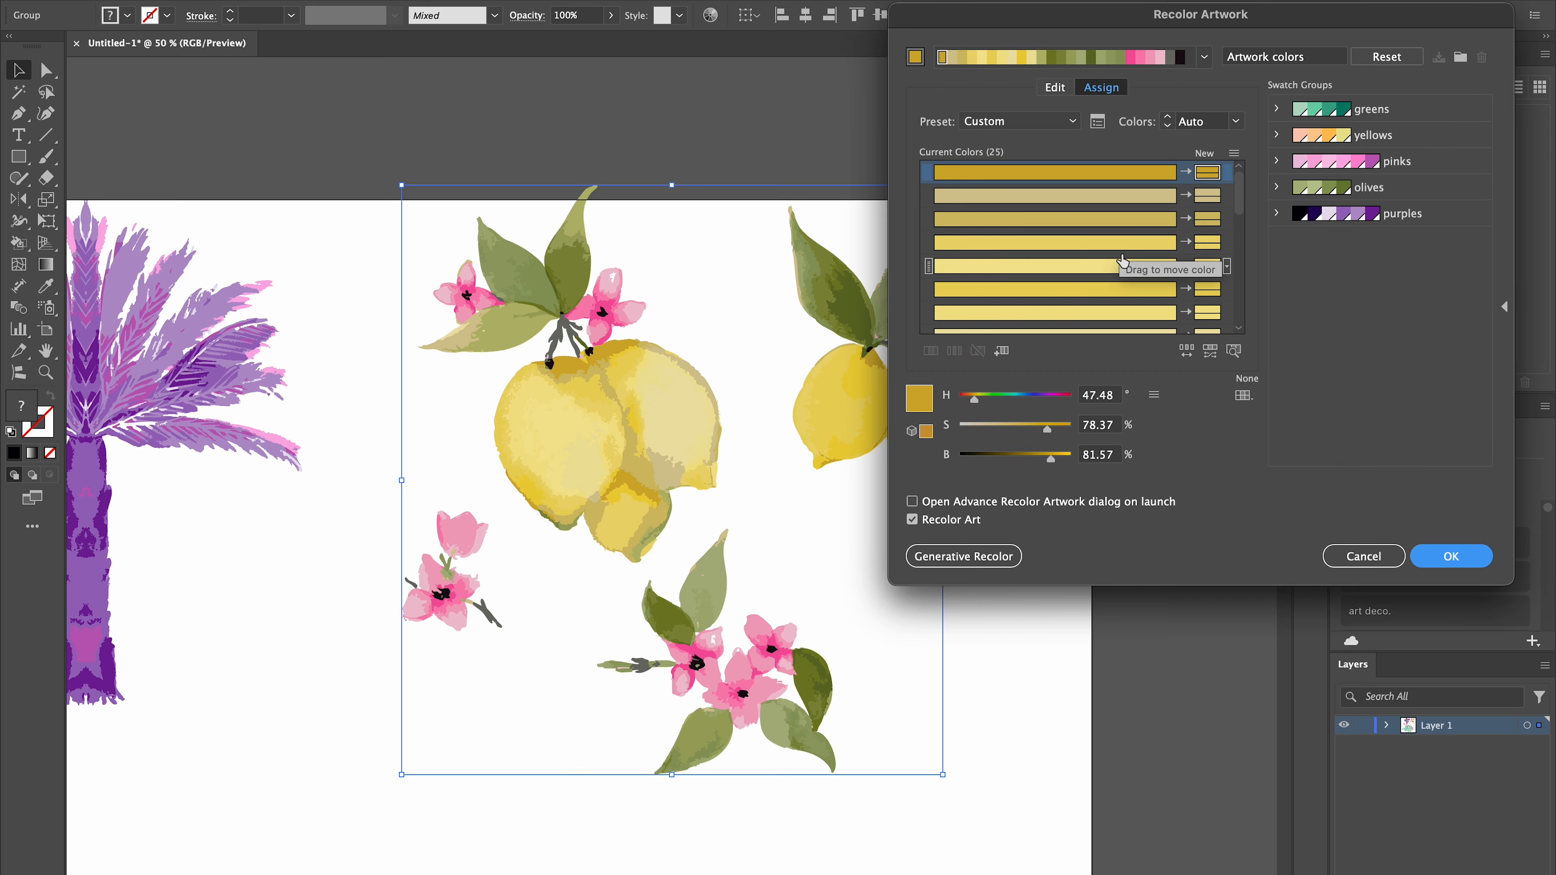
Merge the similar olive greens of the lemon motifs and apply the reduced palette
{"action": "scroll", "coordinate": [1146, 261], "scroll_direction": "down", "scroll_amount": 5}
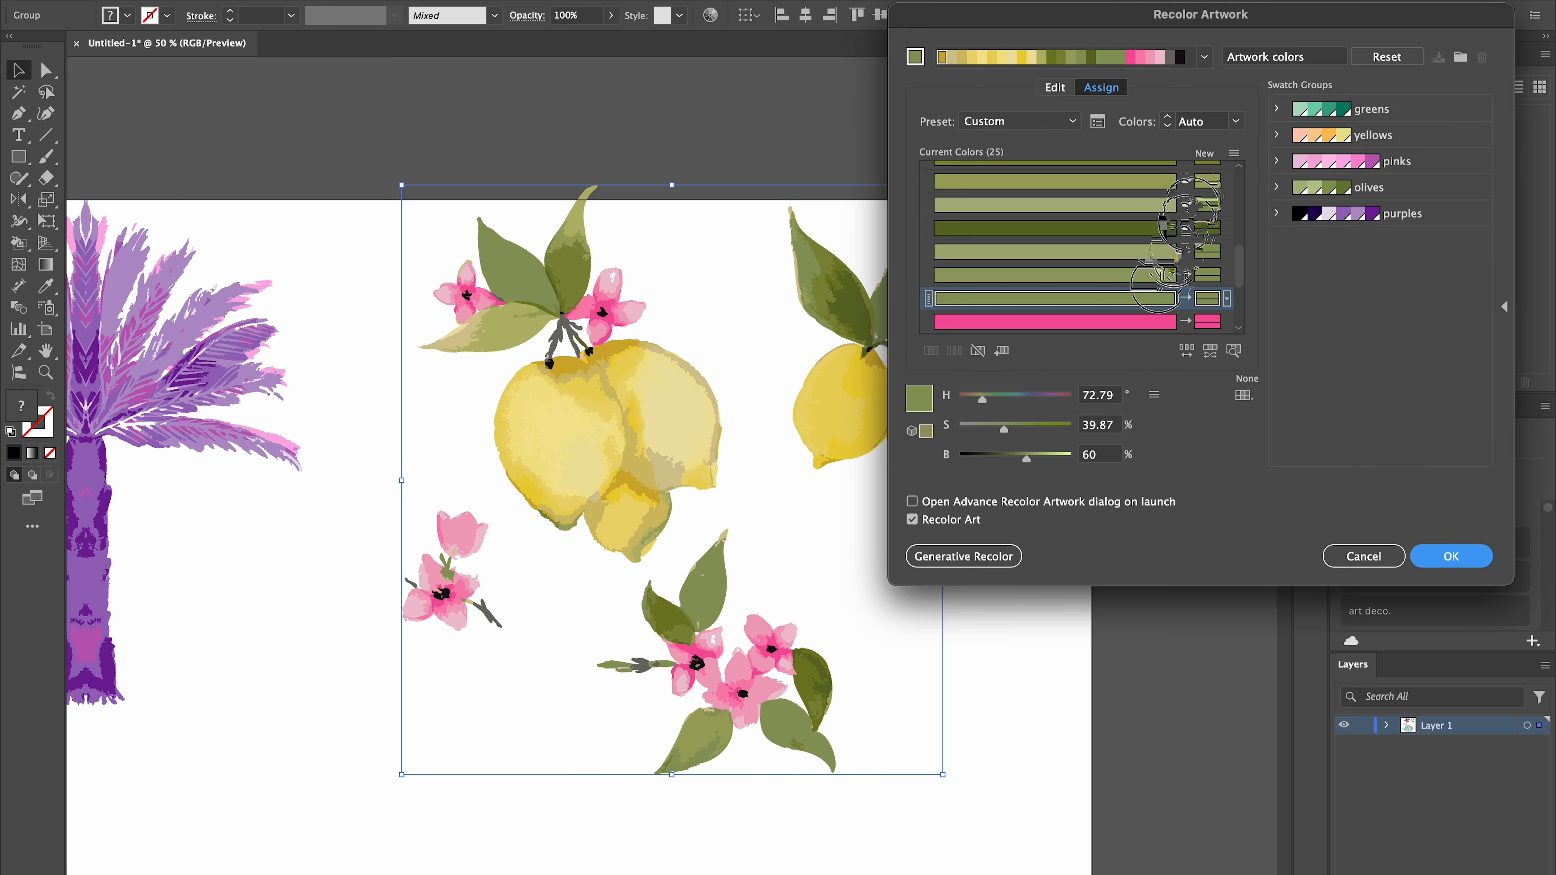
{"action": "scroll", "coordinate": [1163, 282], "scroll_direction": "up", "scroll_amount": 3}
{"action": "left_click", "coordinate": [1164, 270]}
{"action": "scroll", "coordinate": [1145, 257], "scroll_direction": "up", "scroll_amount": 2}
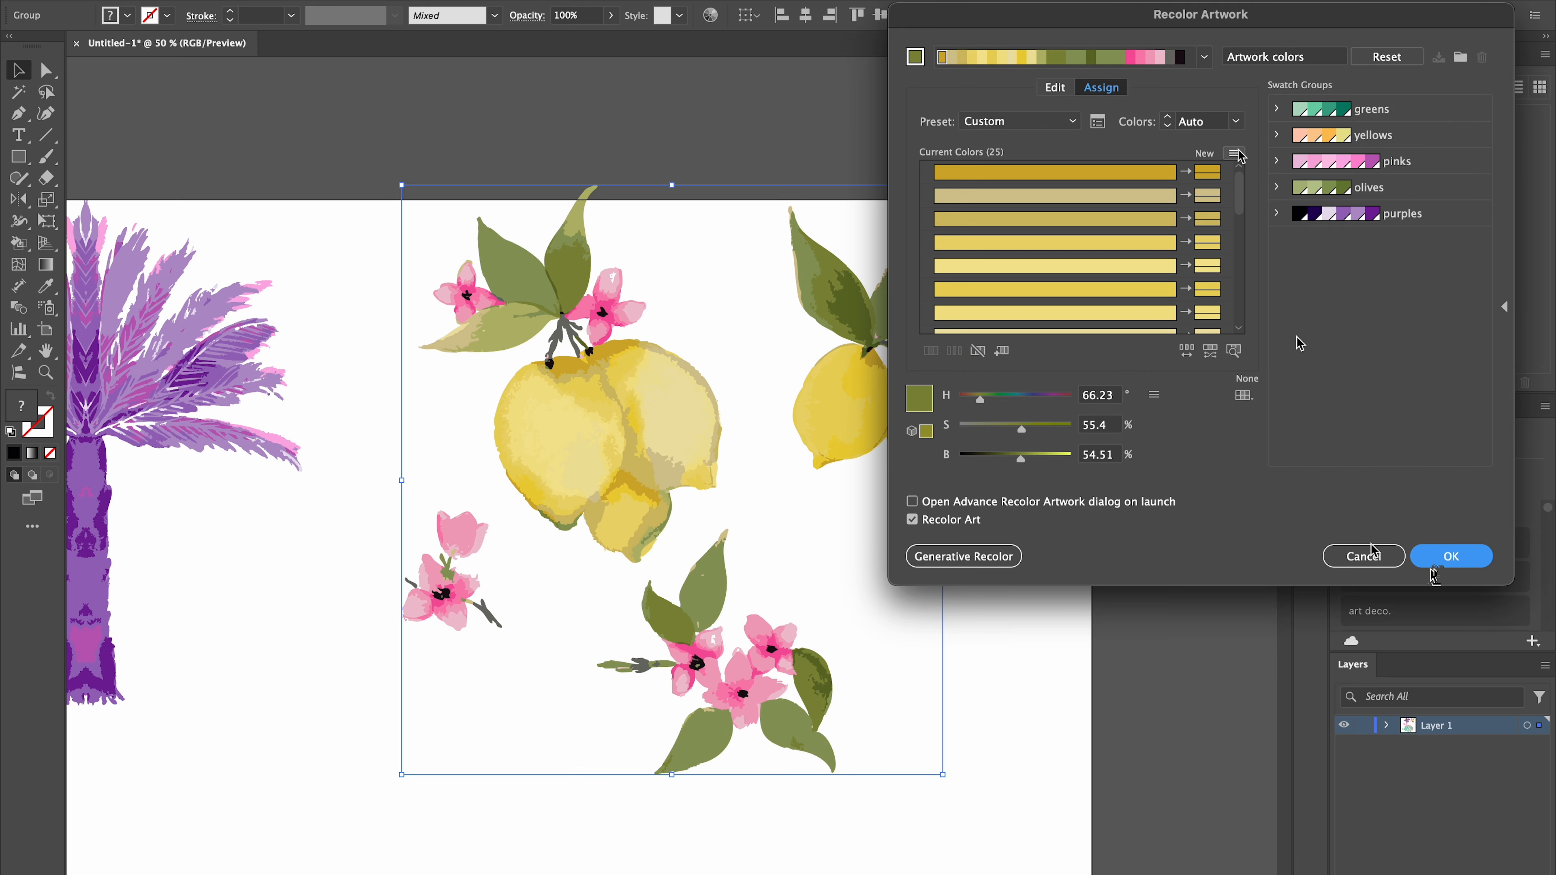
{"action": "left_click", "coordinate": [1436, 555]}
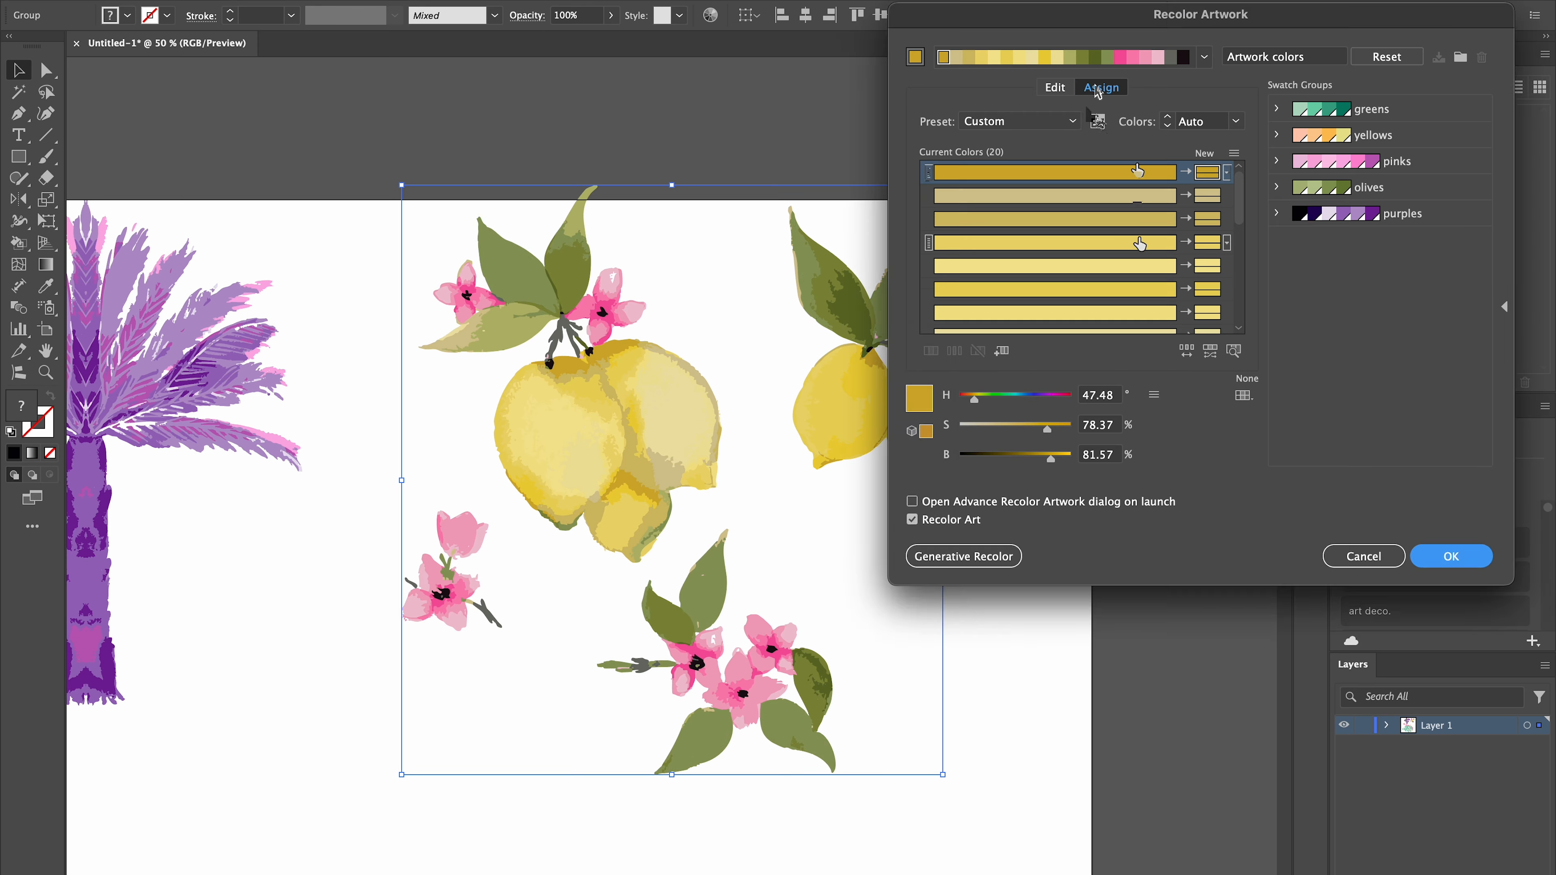
Sort the lemon motifs' colours by lightness from light to dark
{"action": "left_click", "coordinate": [1097, 121]}
{"action": "left_click", "coordinate": [823, 431]}
{"action": "left_click", "coordinate": [778, 529]}
{"action": "left_click", "coordinate": [875, 587]}
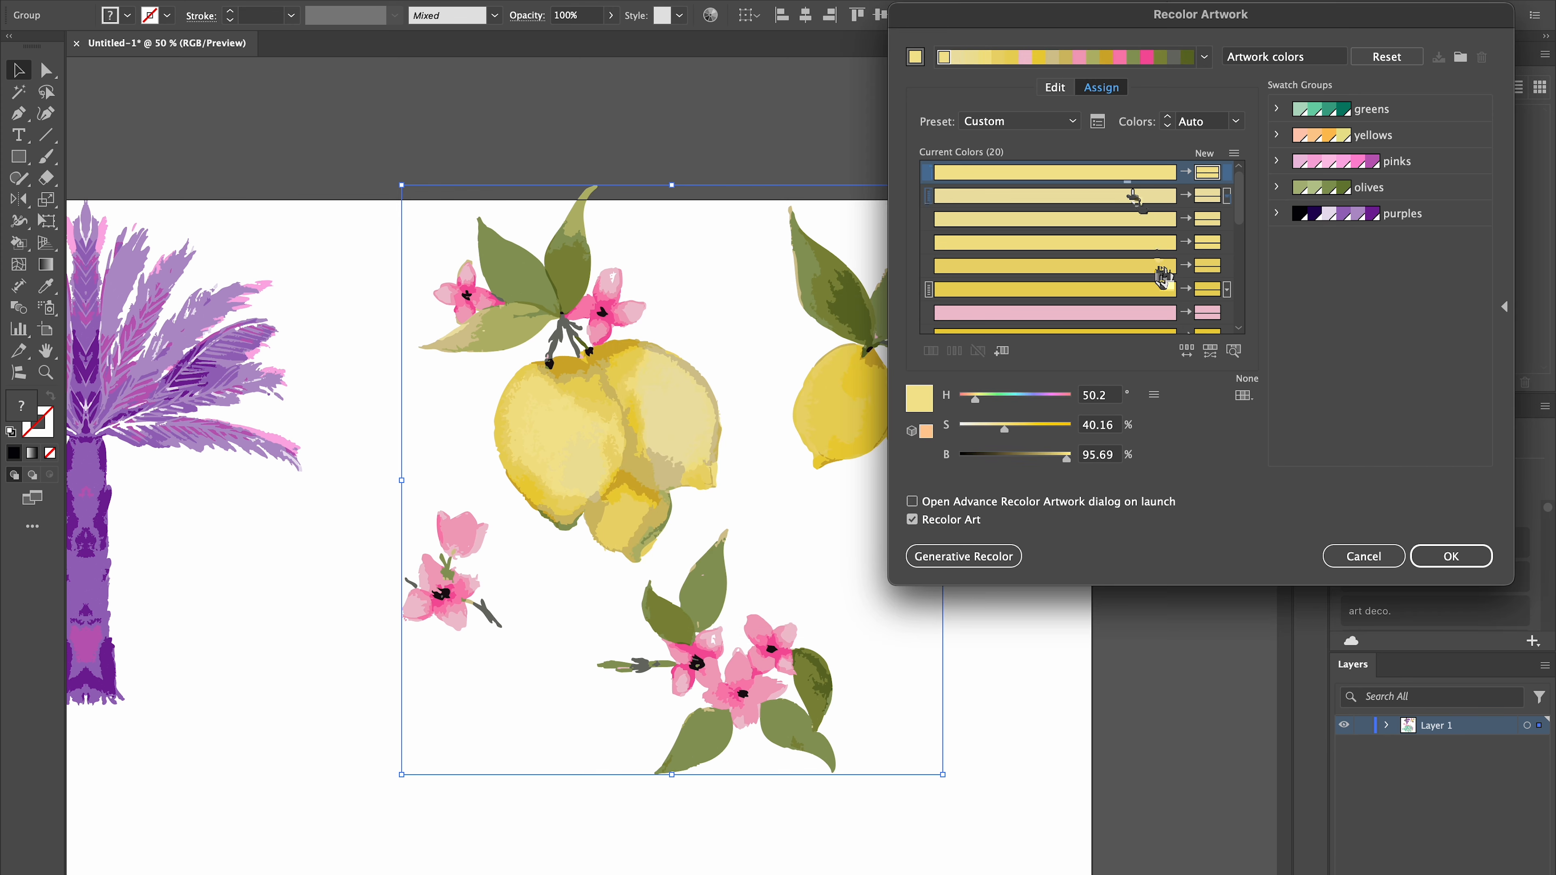
Merge the similar yellow and tan tints of the lemons into bright yellow and the grey stem tones into olive
{"action": "left_click_drag", "start_coordinate": [1159, 287], "coordinate": [1204, 242]}
{"action": "left_click_drag", "start_coordinate": [1159, 219], "coordinate": [1207, 269]}
{"action": "scroll", "coordinate": [1151, 282], "scroll_direction": "down", "scroll_amount": 4}
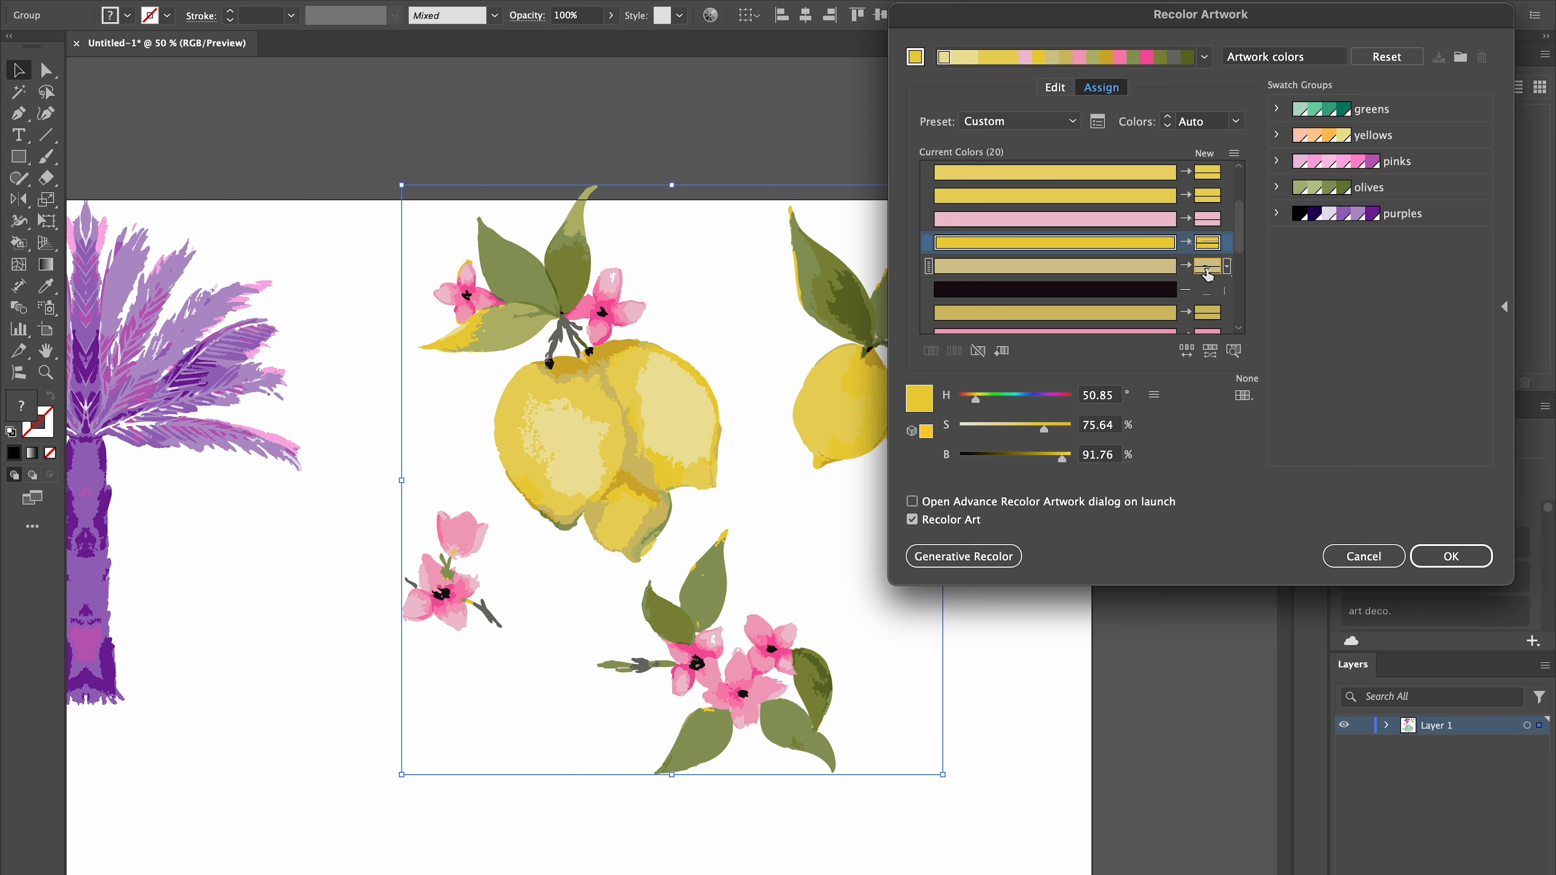
{"action": "scroll", "coordinate": [1165, 241], "scroll_direction": "down", "scroll_amount": 4}
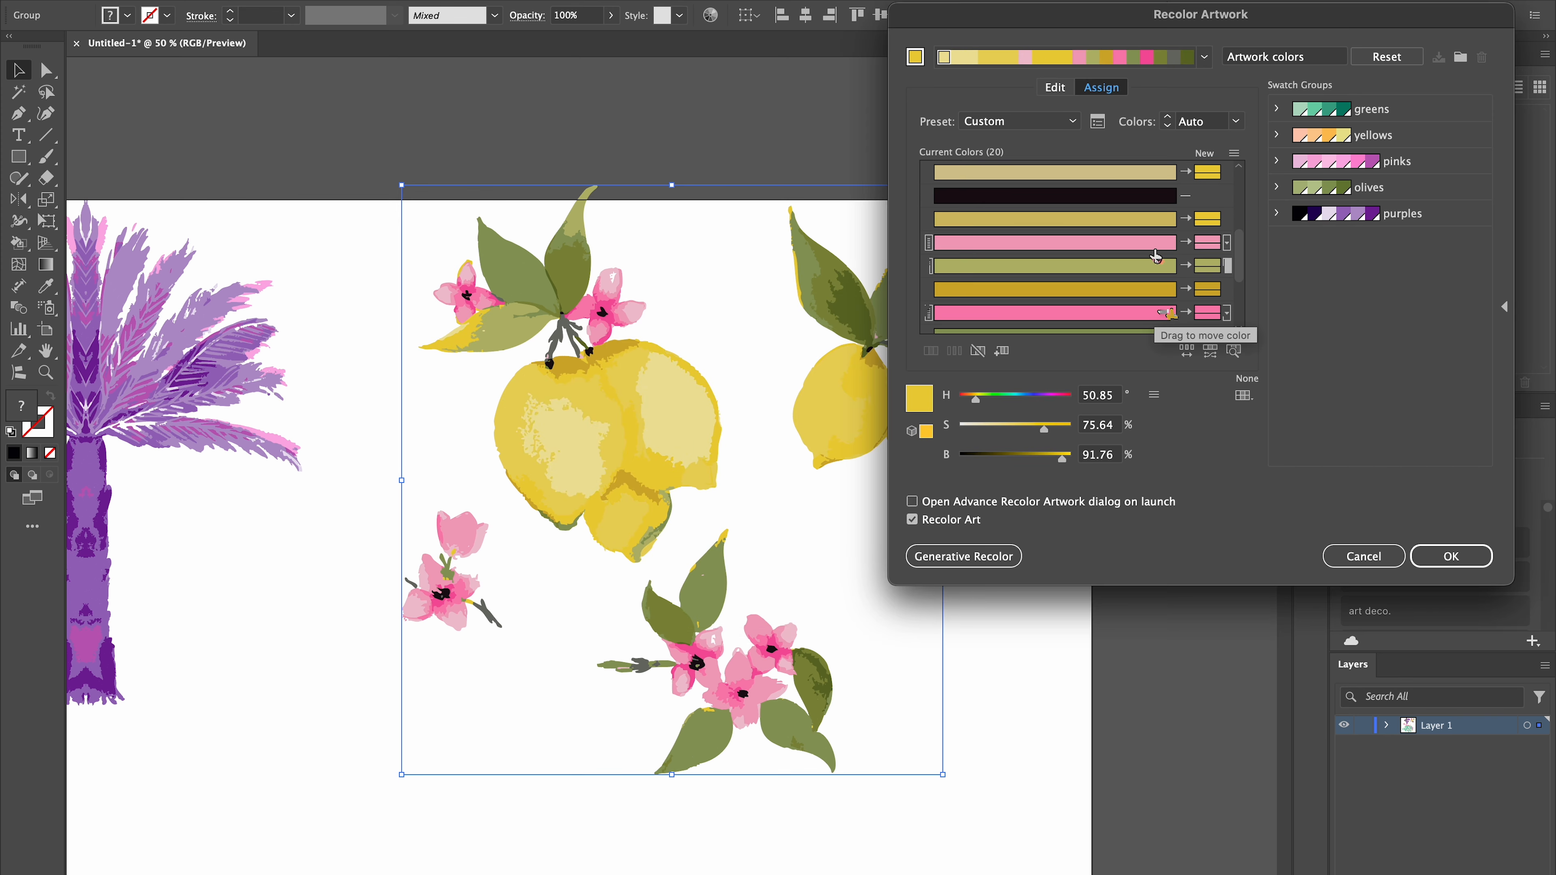
{"action": "scroll", "coordinate": [1198, 319], "scroll_direction": "down", "scroll_amount": 4}
{"action": "left_click", "coordinate": [1207, 311]}
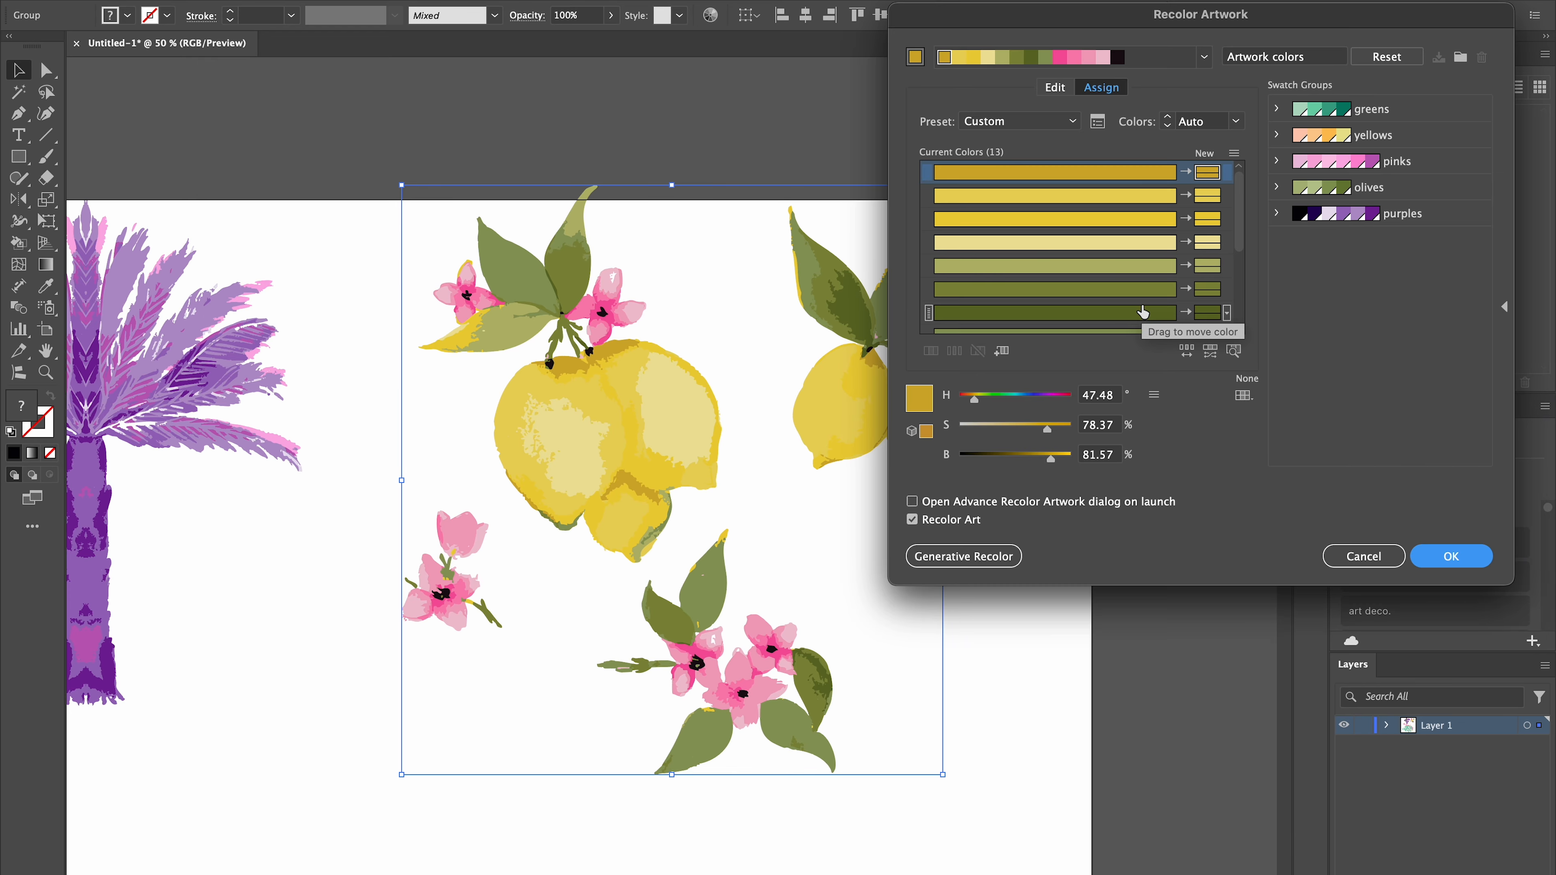
Merge the ochre and golden yellows of the lemons into bright yellow and apply the recolouring
{"action": "left_click_drag", "start_coordinate": [1206, 219], "coordinate": [1207, 172]}
{"action": "scroll", "coordinate": [1156, 279], "scroll_direction": "down", "scroll_amount": 6}
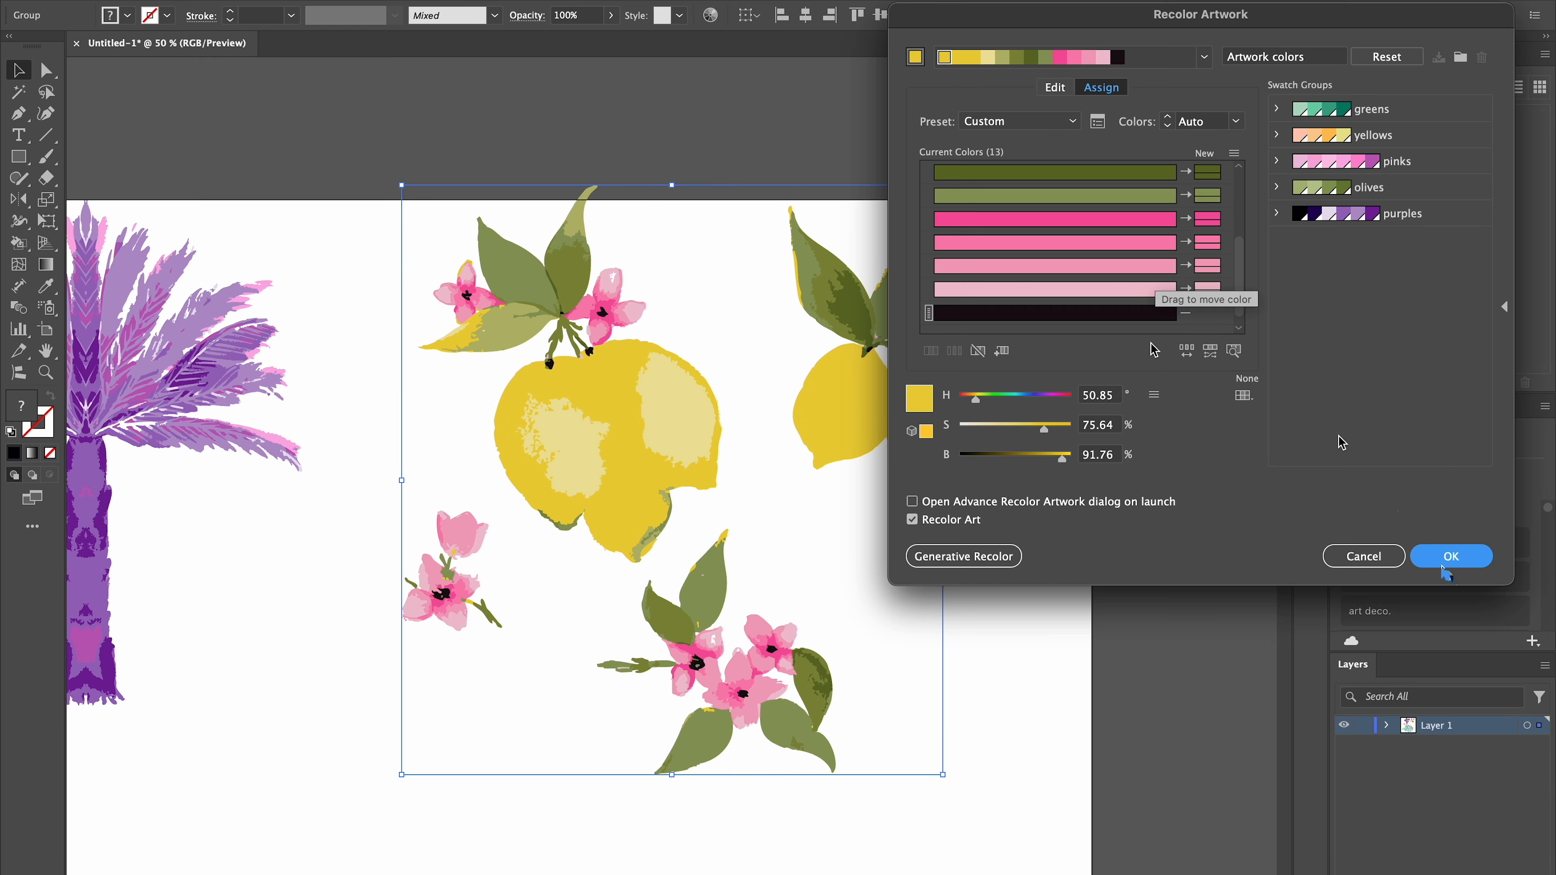
{"action": "left_click", "coordinate": [1419, 537]}
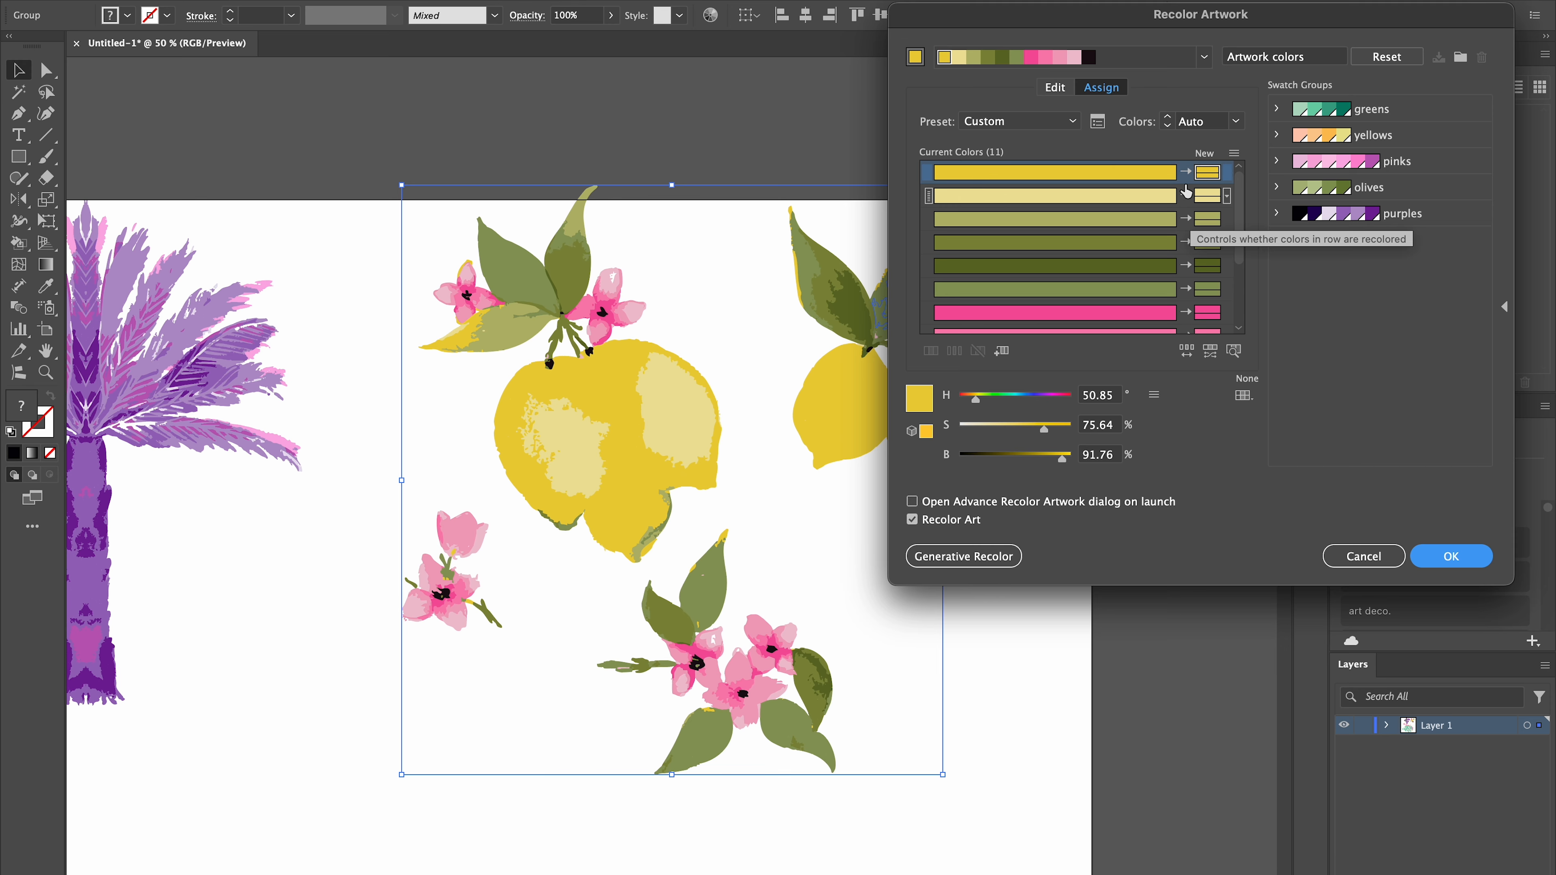
Exclude the olive greens and the pale yellow of the lemon motifs from recolouring
{"action": "left_click", "coordinate": [1185, 289]}
{"action": "left_click", "coordinate": [1186, 266]}
{"action": "left_click", "coordinate": [1186, 242]}
{"action": "left_click", "coordinate": [1185, 218]}
{"action": "left_click", "coordinate": [1186, 196]}
{"action": "scroll", "coordinate": [1129, 237], "scroll_direction": "down", "scroll_amount": 4}
Sort the blossom pinks by lightness from light to dark and recolour them with the pinks swatch group
{"action": "left_click", "coordinate": [1097, 121]}
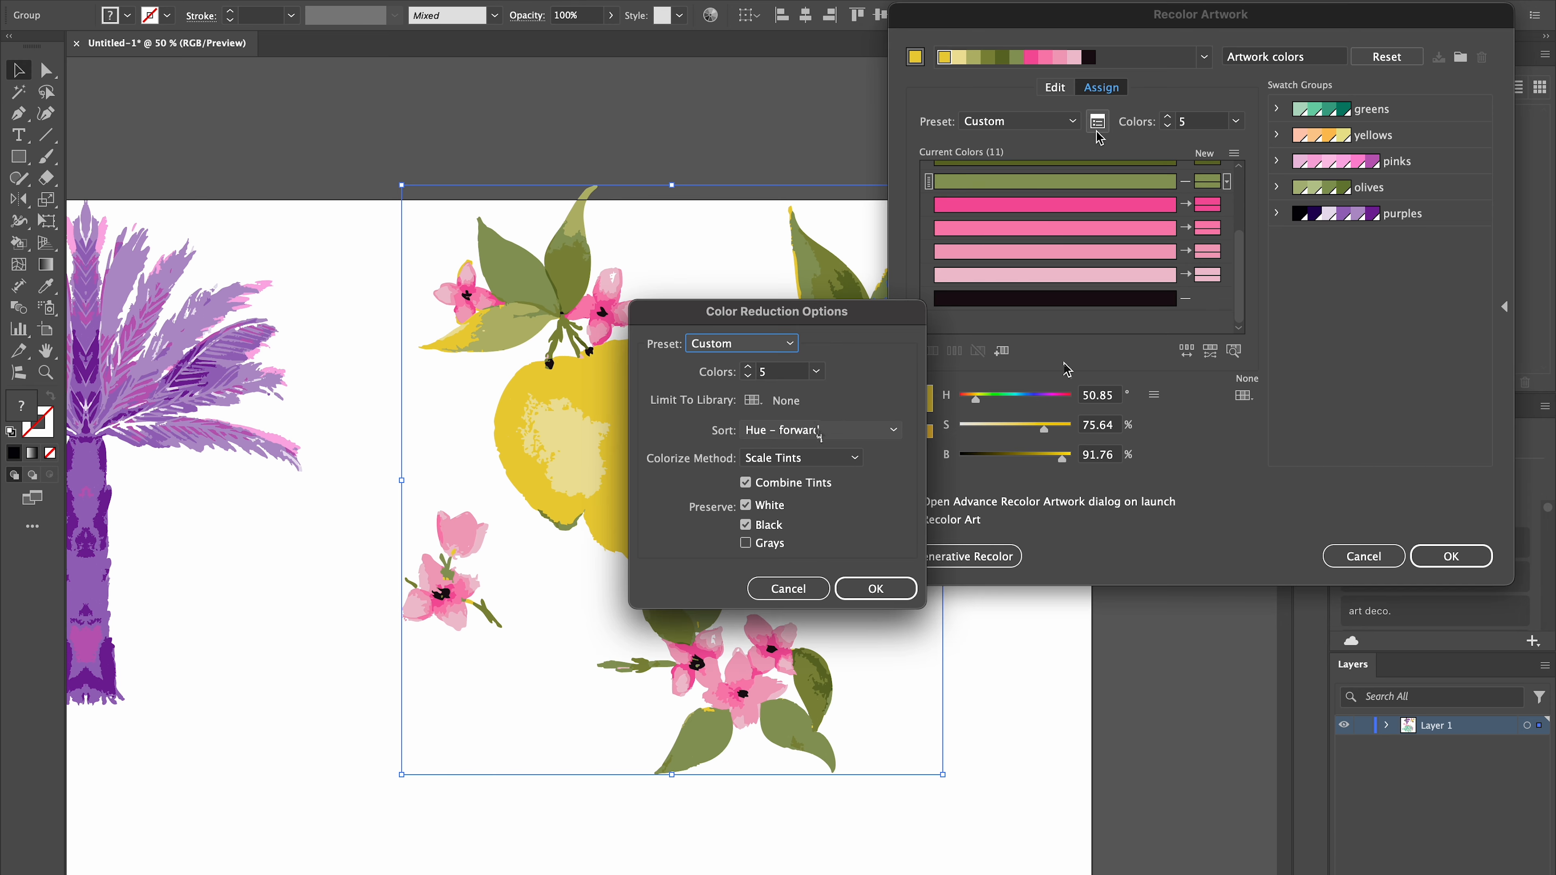
{"action": "left_click", "coordinate": [817, 431]}
{"action": "left_click", "coordinate": [874, 589]}
{"action": "left_click", "coordinate": [1427, 170]}
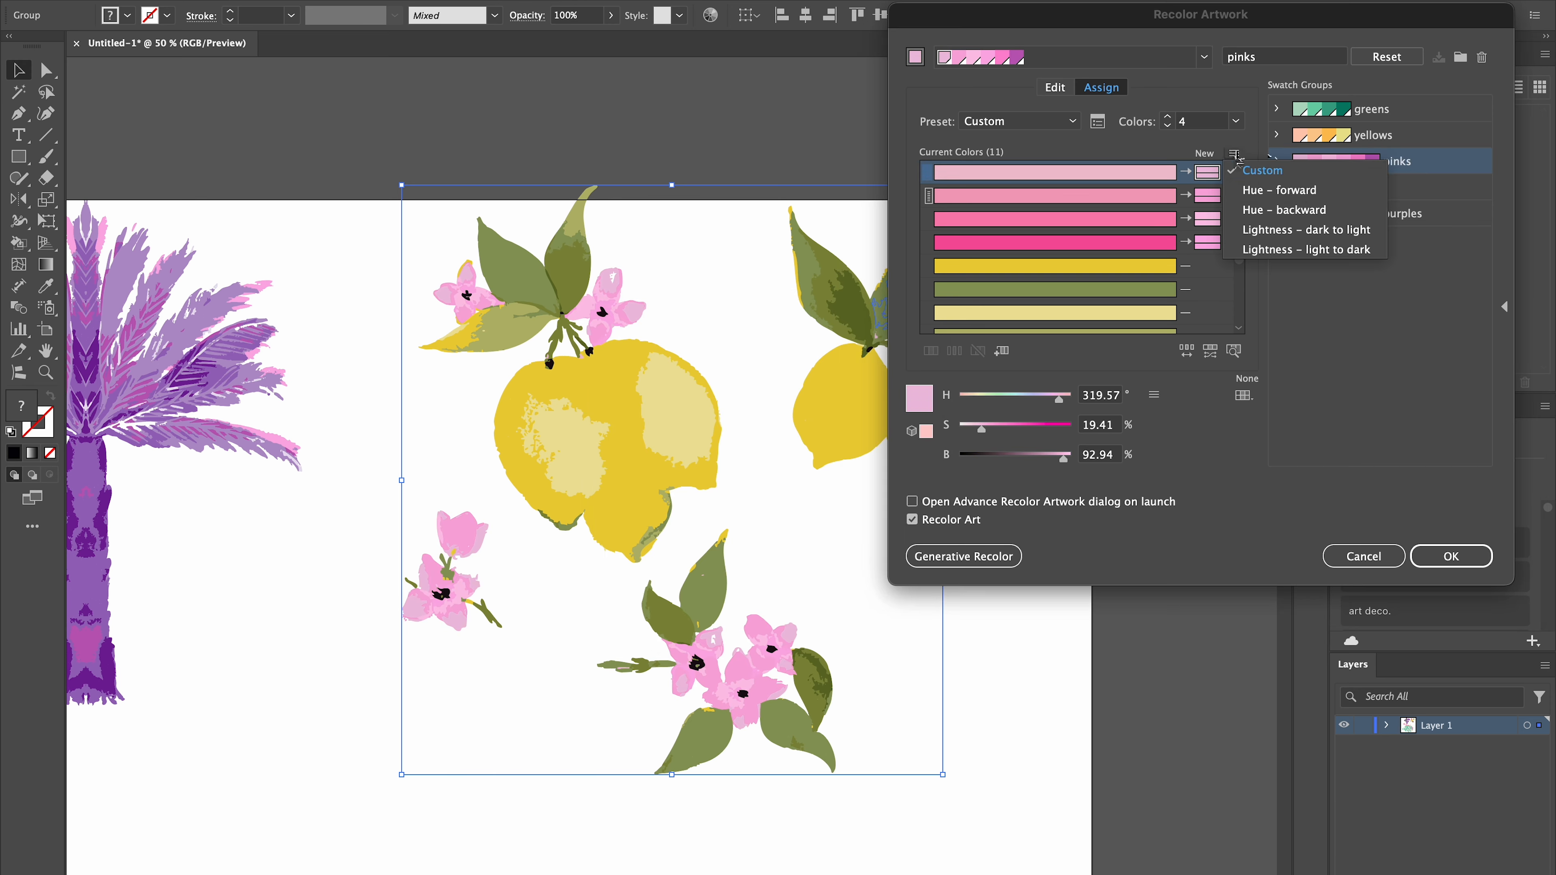
Sort the assigned pinks from dark to light, move orchid purple to the darkest blossom tone, and apply without saving changes to the pinks group
{"action": "left_click", "coordinate": [1233, 153]}
{"action": "left_click", "coordinate": [1267, 231]}
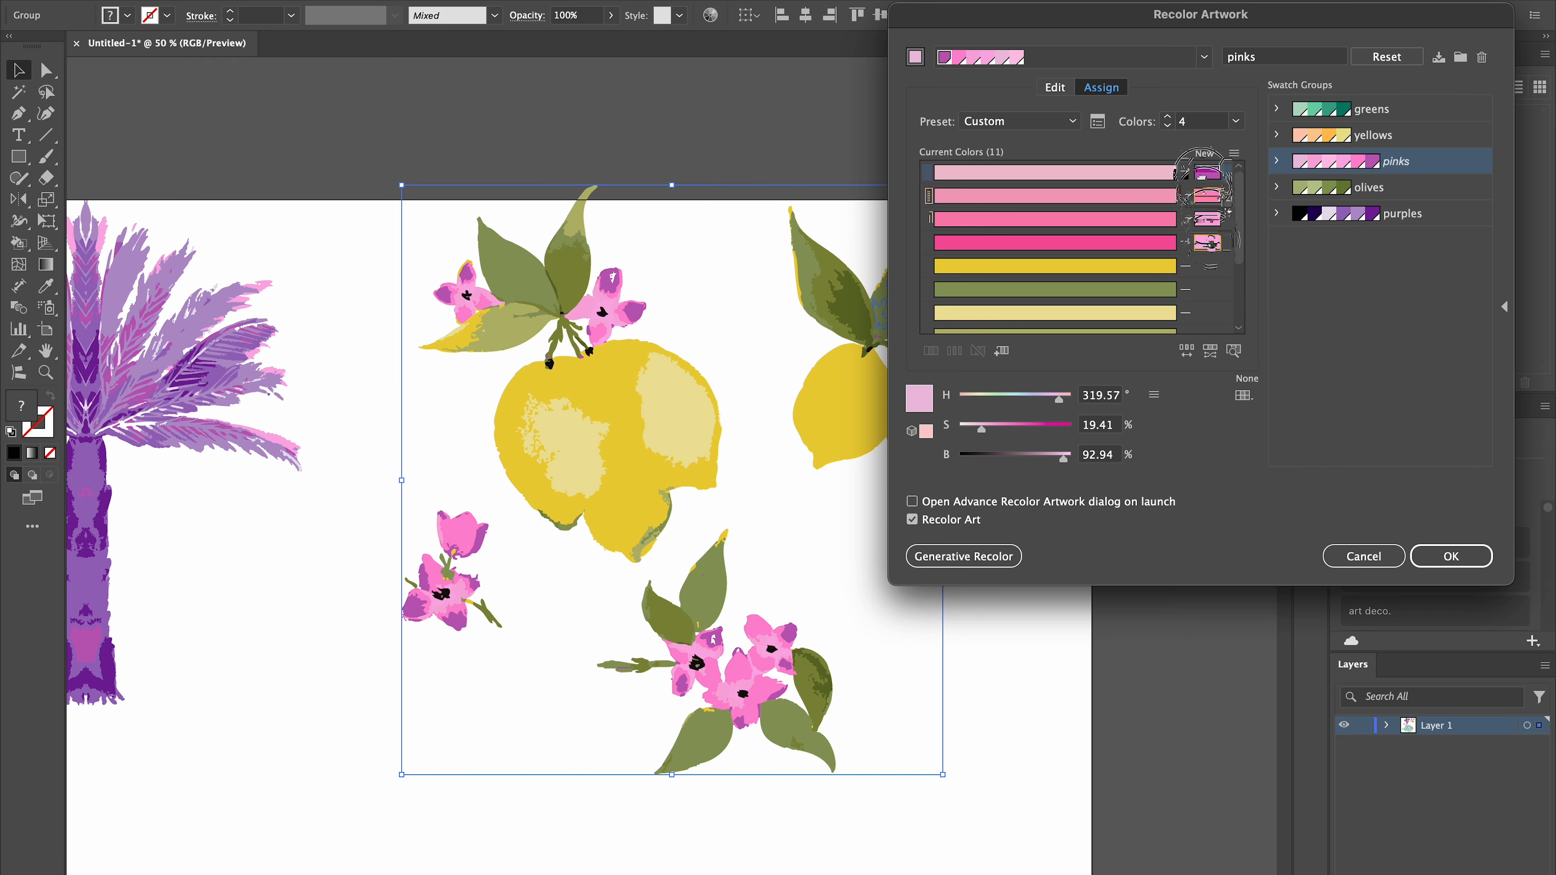
{"action": "left_click_drag", "start_coordinate": [1206, 172], "coordinate": [1206, 241]}
{"action": "mouse_move", "coordinate": [1206, 195]}
{"action": "left_mouse_down"}
{"action": "mouse_move", "coordinate": [1206, 219]}
{"action": "mouse_move", "coordinate": [1205, 195]}
{"action": "left_mouse_up"}
{"action": "left_click", "coordinate": [1455, 556]}
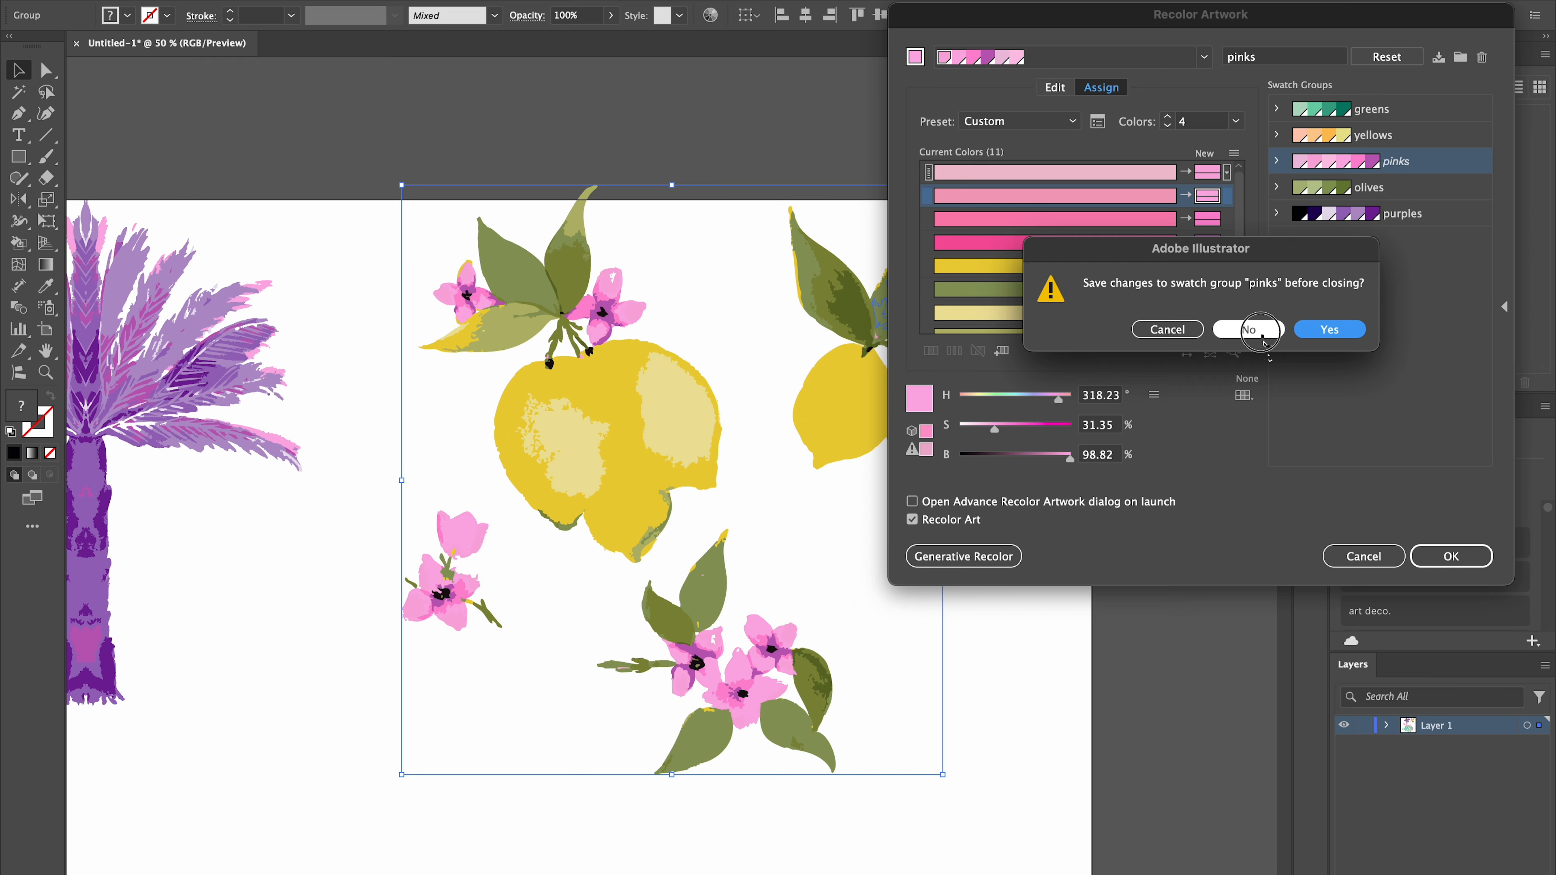
{"action": "left_click", "coordinate": [1249, 330]}
Reselect the lemon and blossom motifs and create a new swatch group from their colours
{"action": "left_click", "coordinate": [1007, 403]}
{"action": "left_click_drag", "start_coordinate": [1007, 401], "coordinate": [1075, 349]}
{"action": "left_click_drag", "start_coordinate": [1144, 170], "coordinate": [464, 718]}
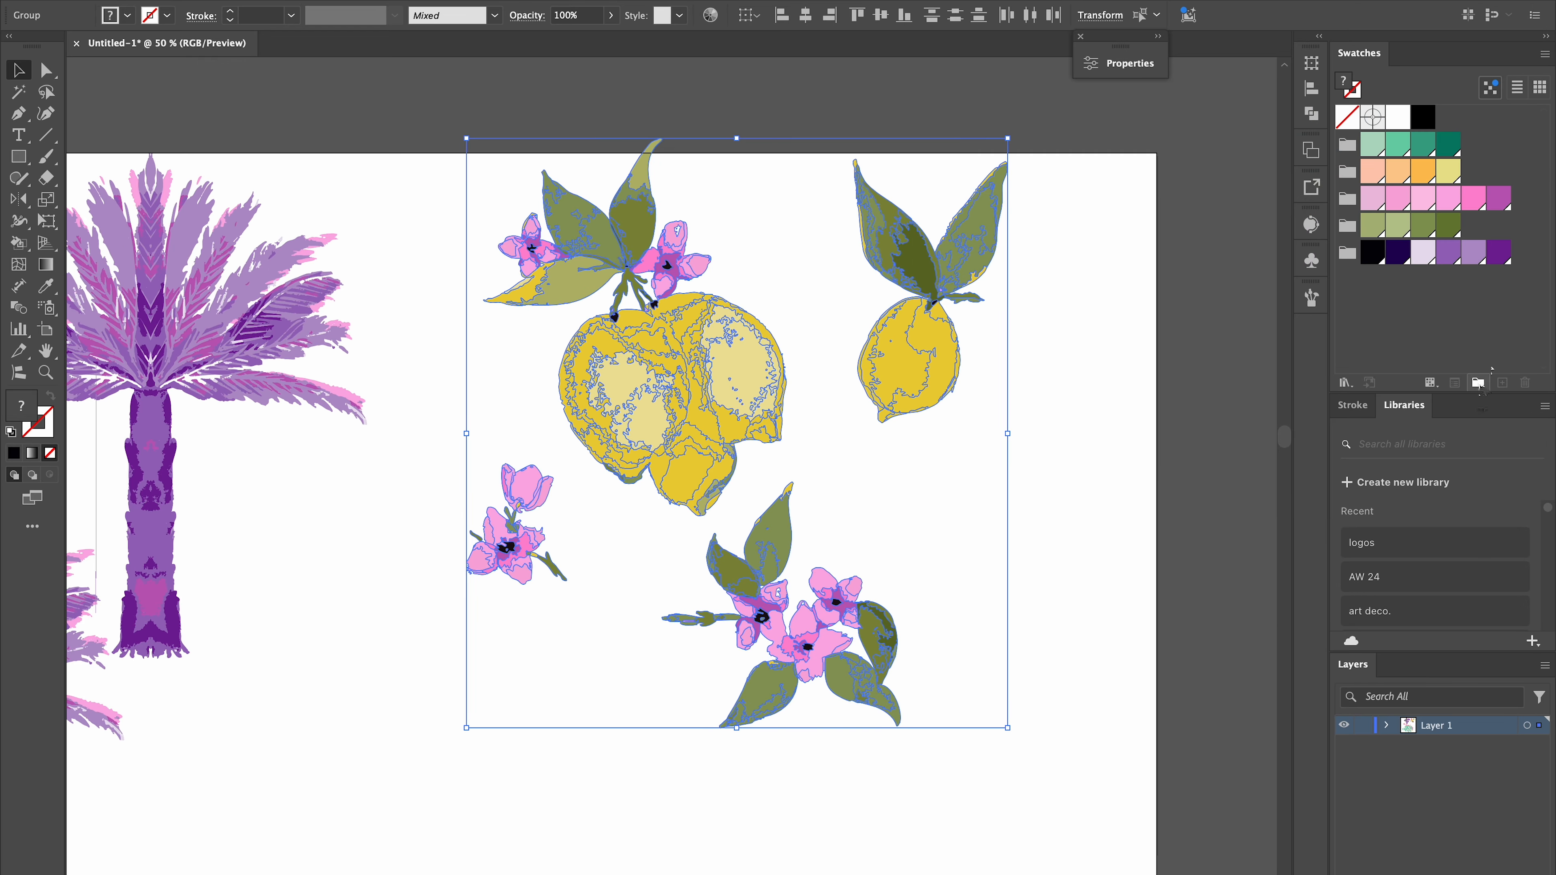
{"action": "left_click", "coordinate": [1478, 383]}
{"action": "left_click", "coordinate": [896, 576]}
{"action": "left_click", "coordinate": [1072, 490]}
Move the two lemon yellow swatches from the new group into the yellows group
{"action": "left_click", "coordinate": [1372, 280]}
{"action": "left_click", "coordinate": [1393, 284], "text": "shift"}
{"action": "left_click_drag", "start_coordinate": [1393, 283], "coordinate": [1385, 175]}
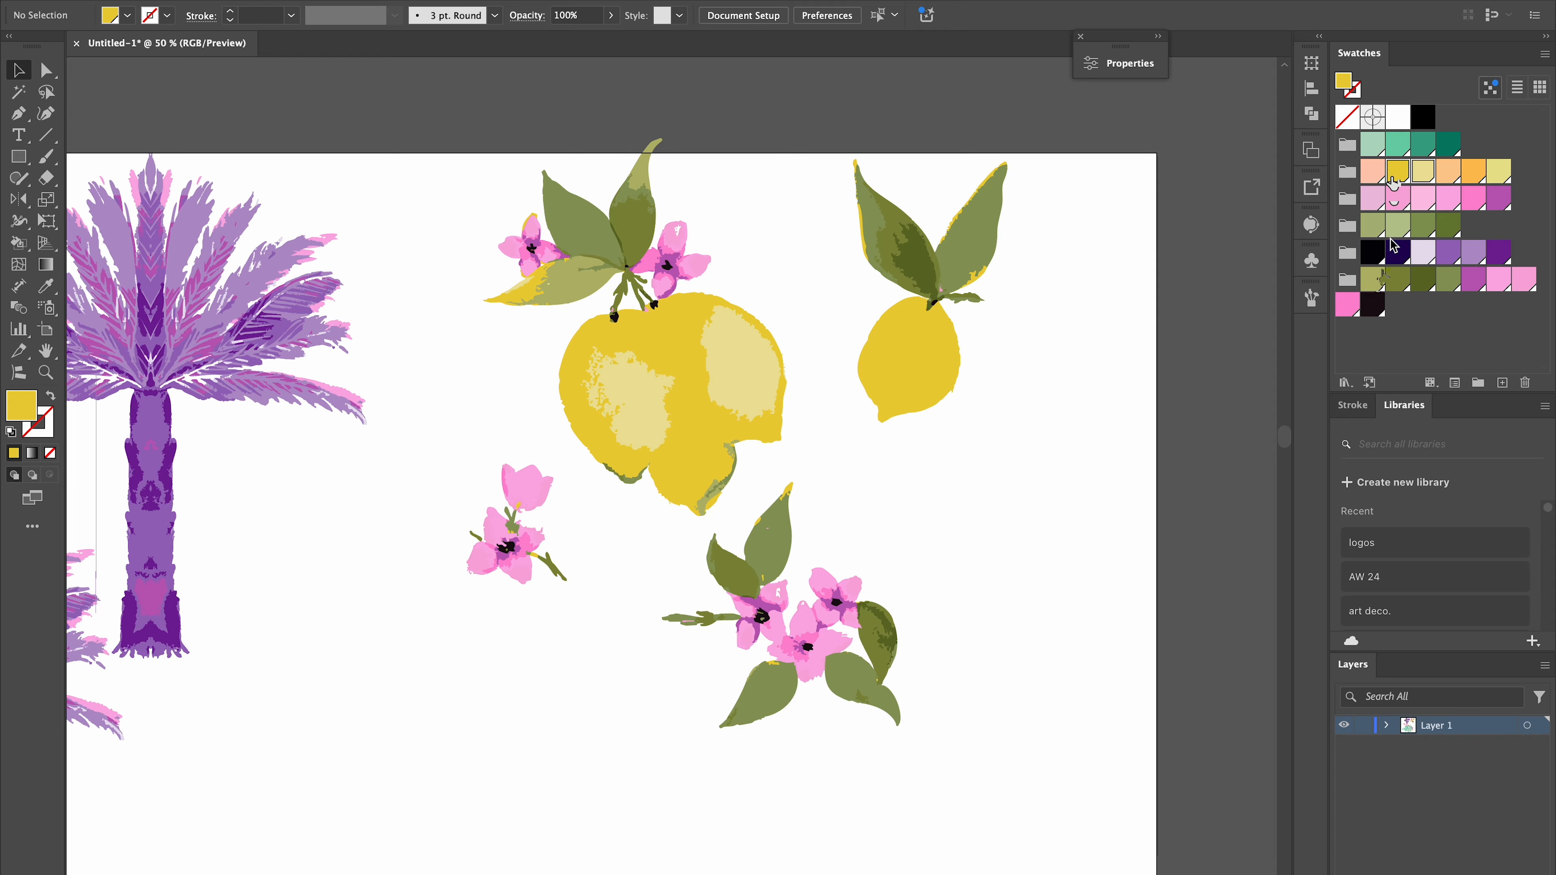
Move the four olive green swatches into the olives group and delete the leftover group of duplicate pinks
{"action": "left_click", "coordinate": [1372, 280]}
{"action": "left_click", "coordinate": [1448, 280], "text": "shift"}
{"action": "left_click_drag", "start_coordinate": [1447, 280], "coordinate": [1434, 231]}
{"action": "left_click", "coordinate": [1347, 305]}
{"action": "key", "text": "Delete"}
{"action": "key", "text": "Return"}
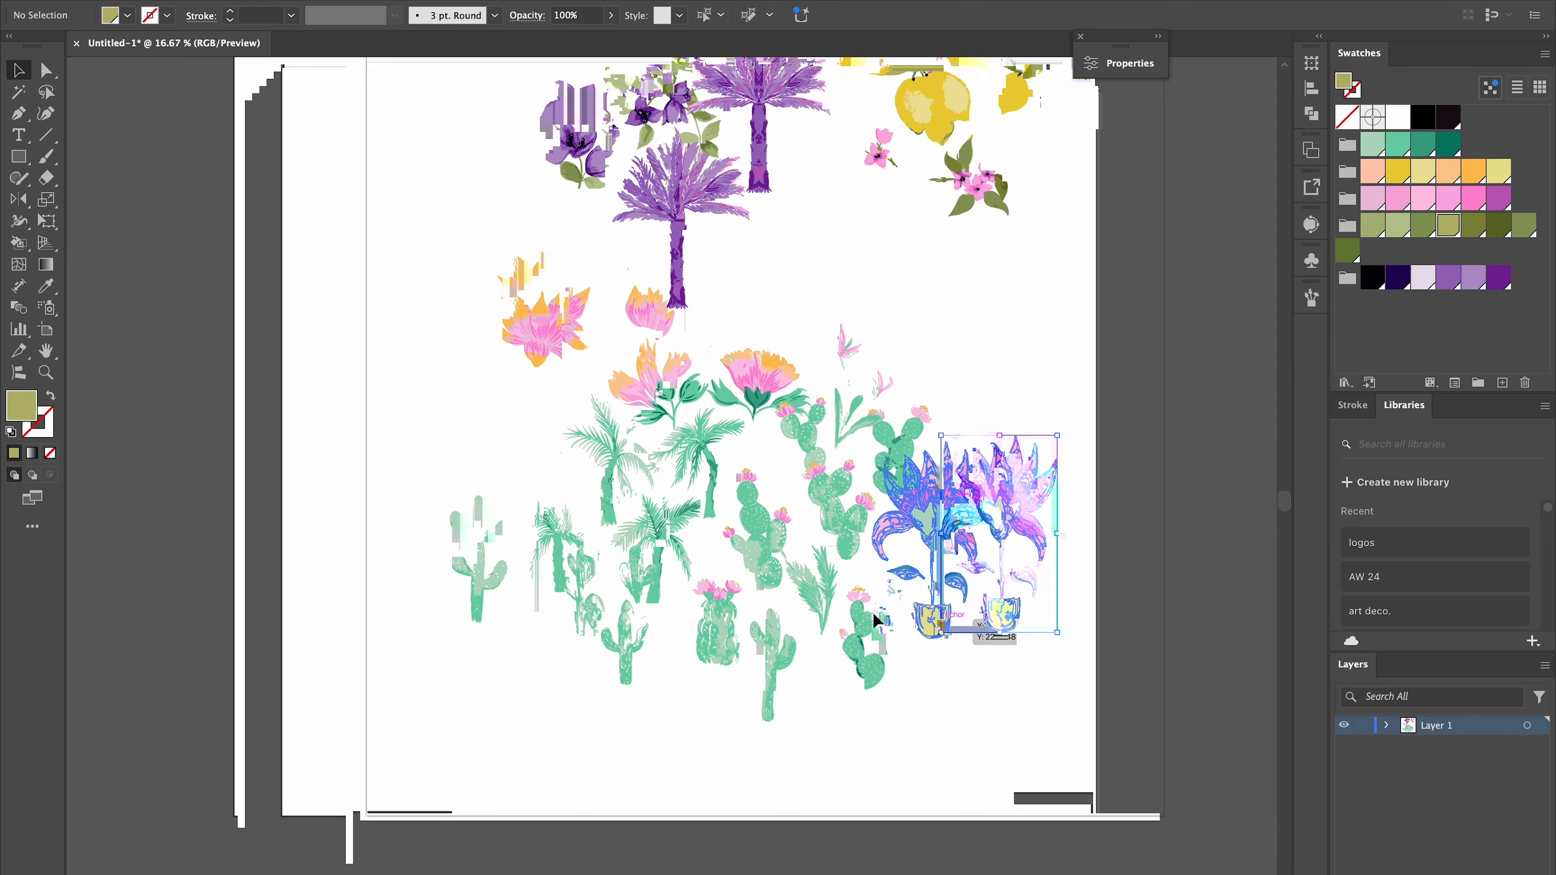
Save the document on the computer as watercolors 2.ai
{"action": "scroll", "coordinate": [873, 619], "scroll_direction": "left", "scroll_amount": 5}
{"action": "scroll", "coordinate": [873, 619], "scroll_direction": "up", "scroll_amount": 4}
{"action": "key", "text": "super+s"}
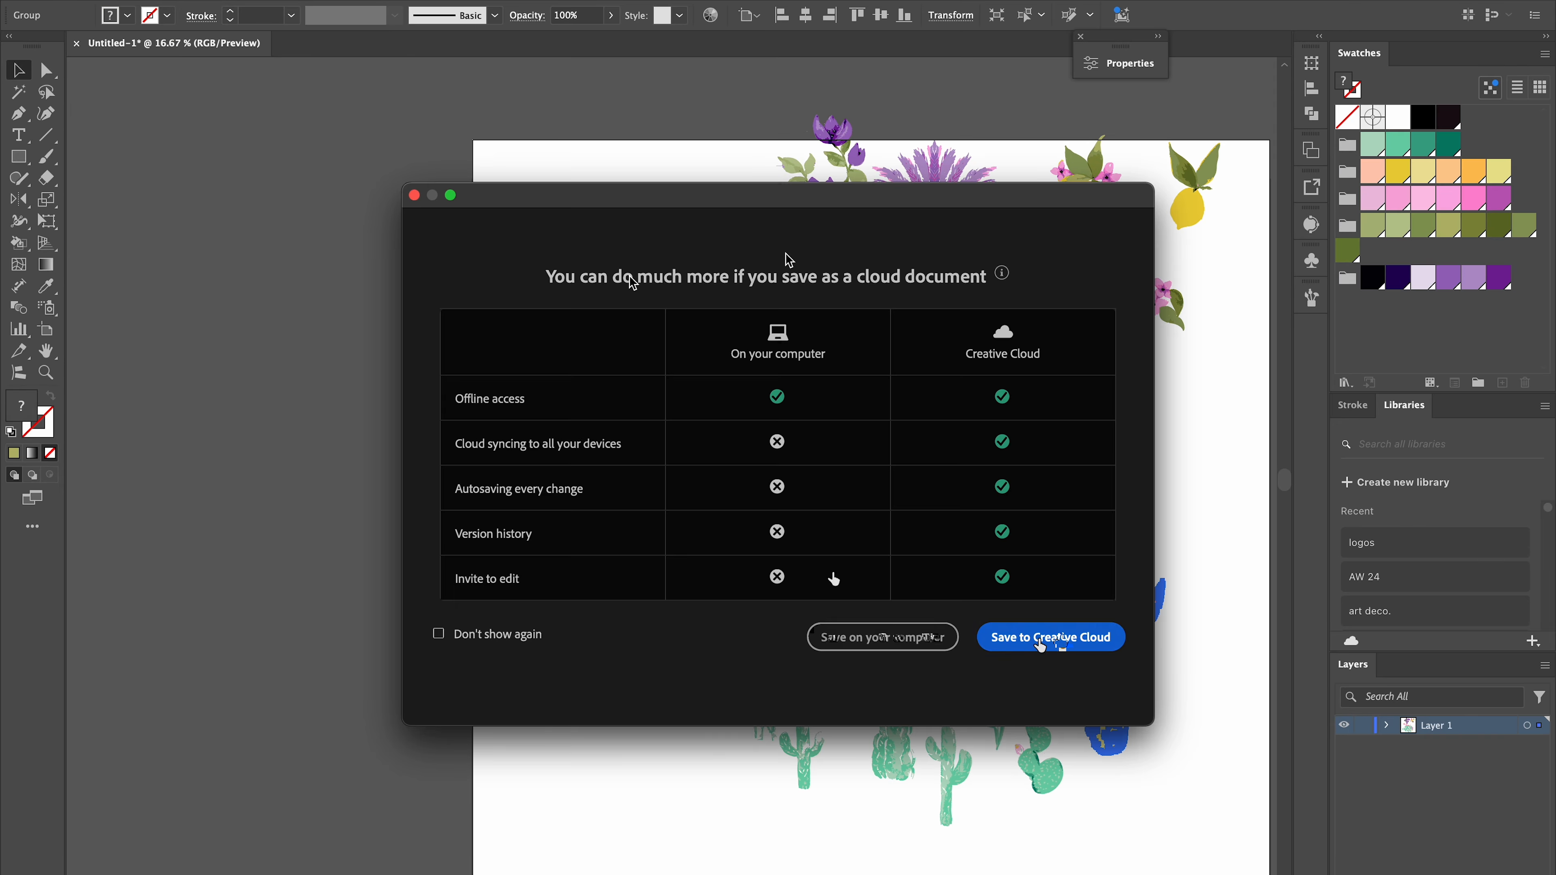
{"action": "left_click", "coordinate": [882, 636]}
{"action": "left_click", "coordinate": [790, 457]}
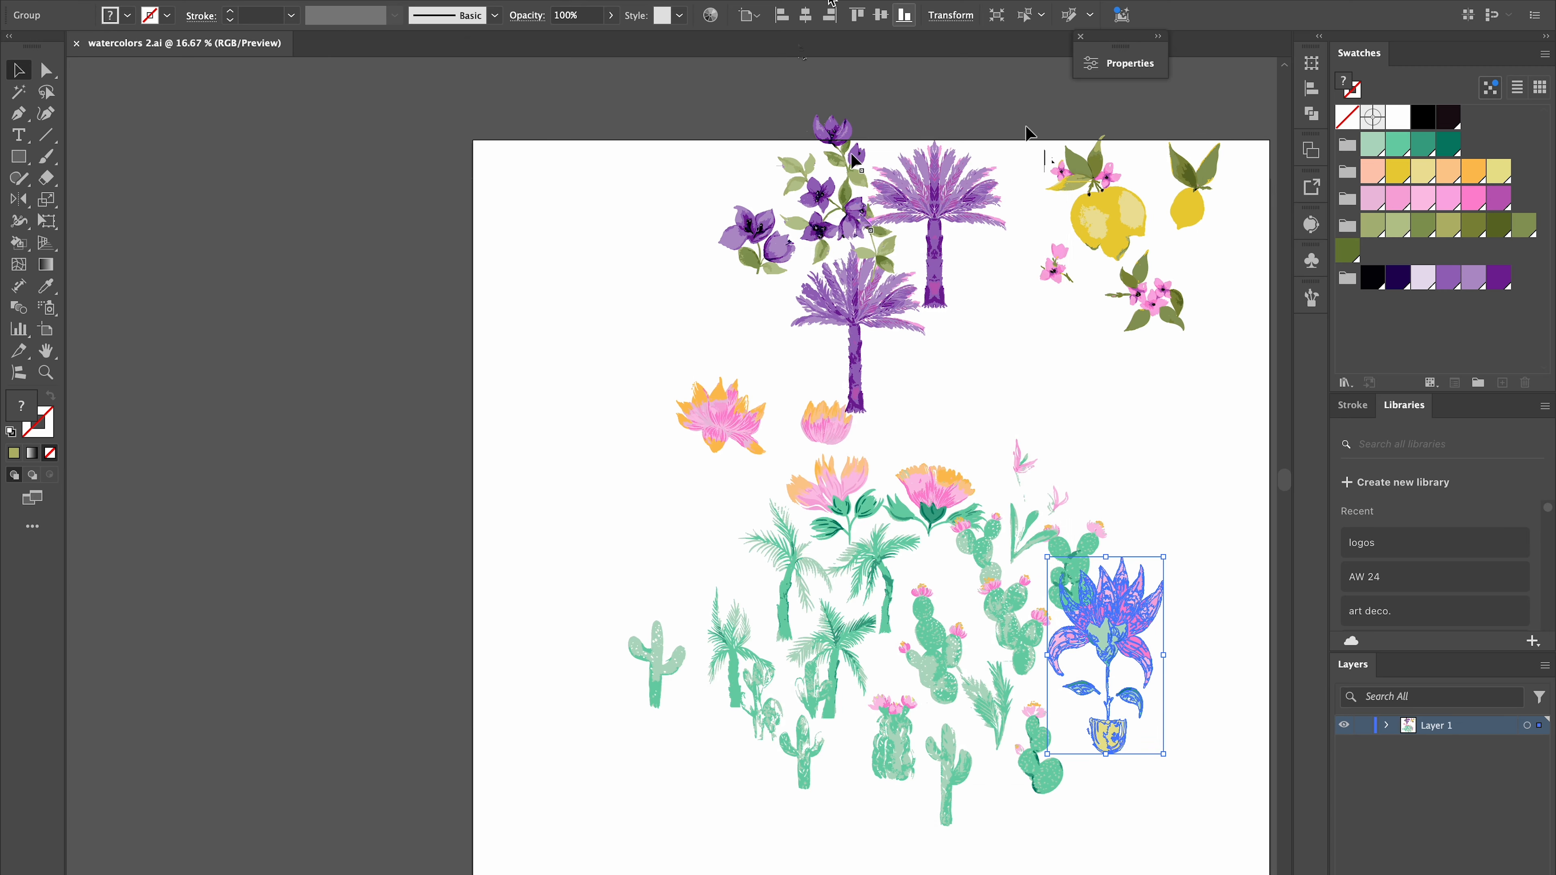
Draw a rectangle 4 in wide and twice as tall on the empty canvas beside the artboard
{"action": "key", "text": "super+minus"}
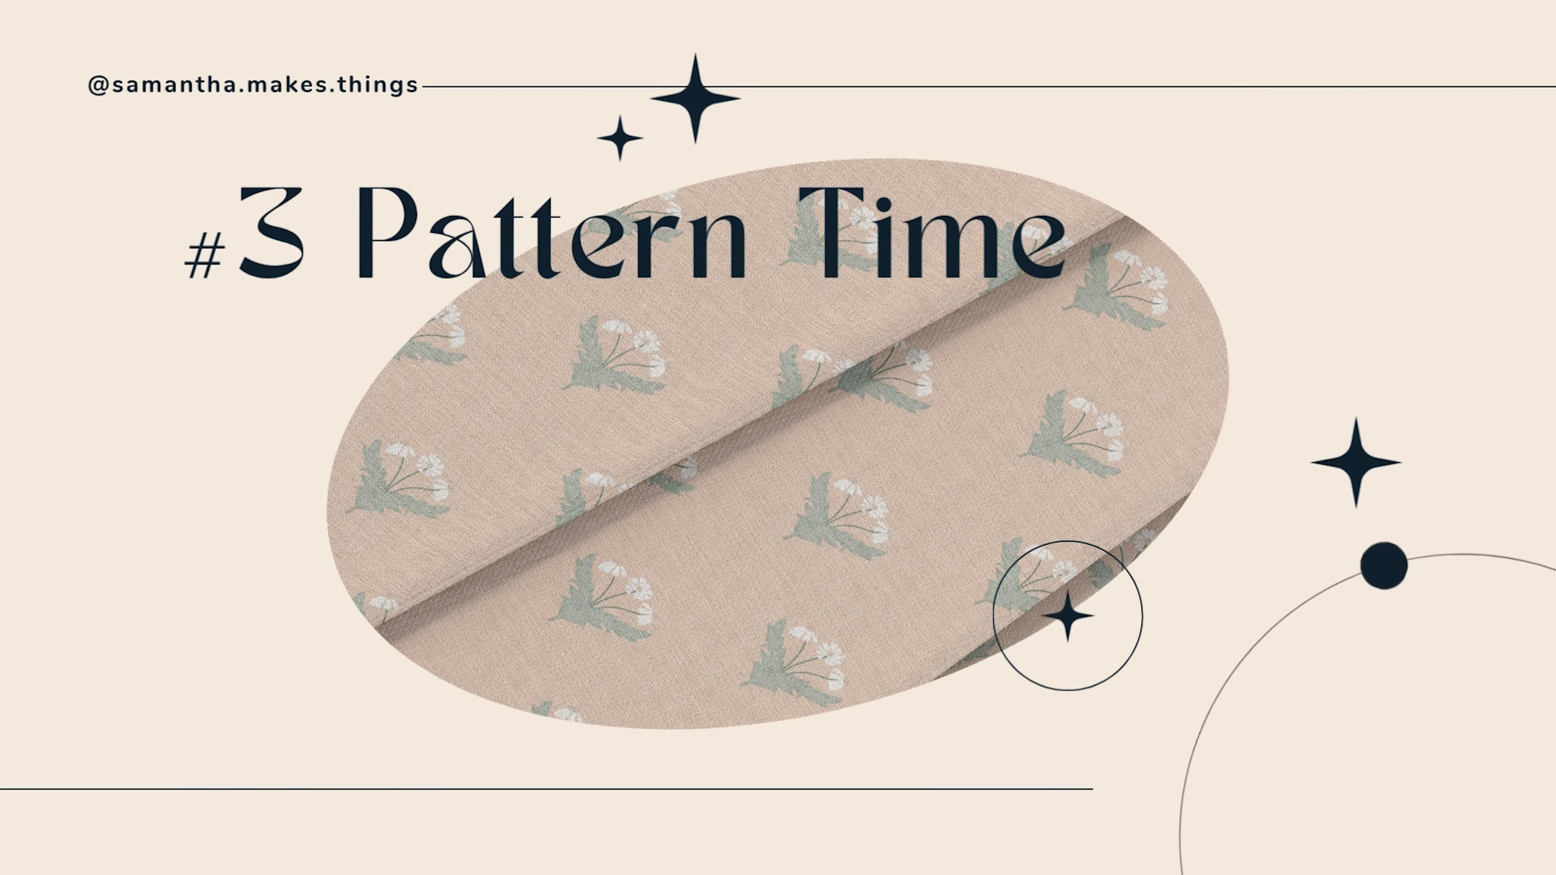
{"action": "scroll", "coordinate": [1118, 457], "scroll_direction": "down", "scroll_amount": 2}
{"action": "scroll", "coordinate": [1118, 457], "scroll_direction": "left", "scroll_amount": 2}
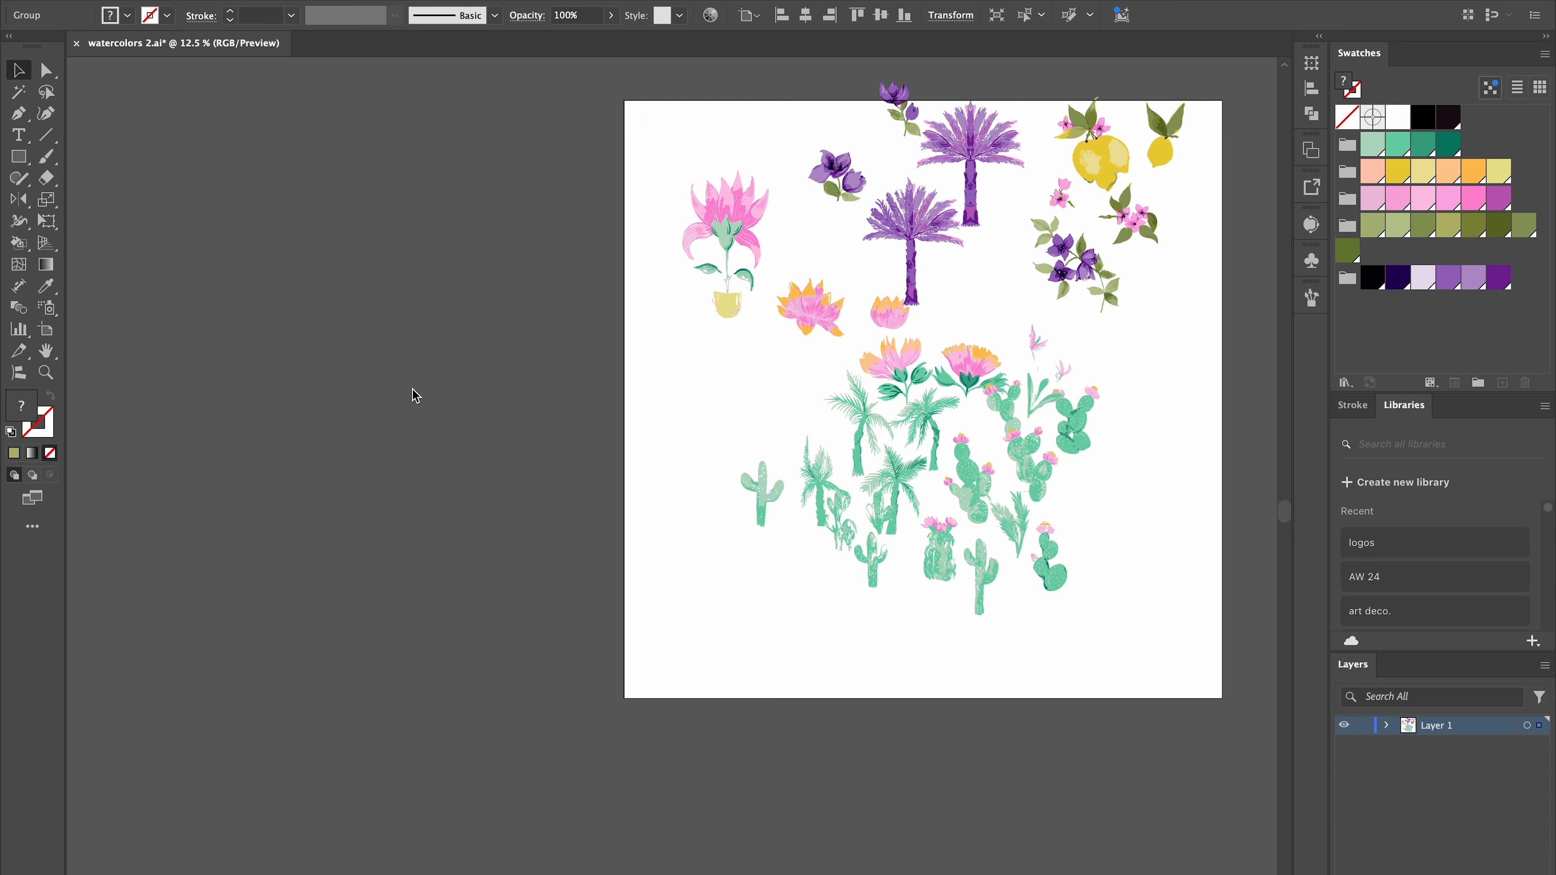
{"action": "key", "text": "m"}
{"action": "left_click", "coordinate": [397, 388]}
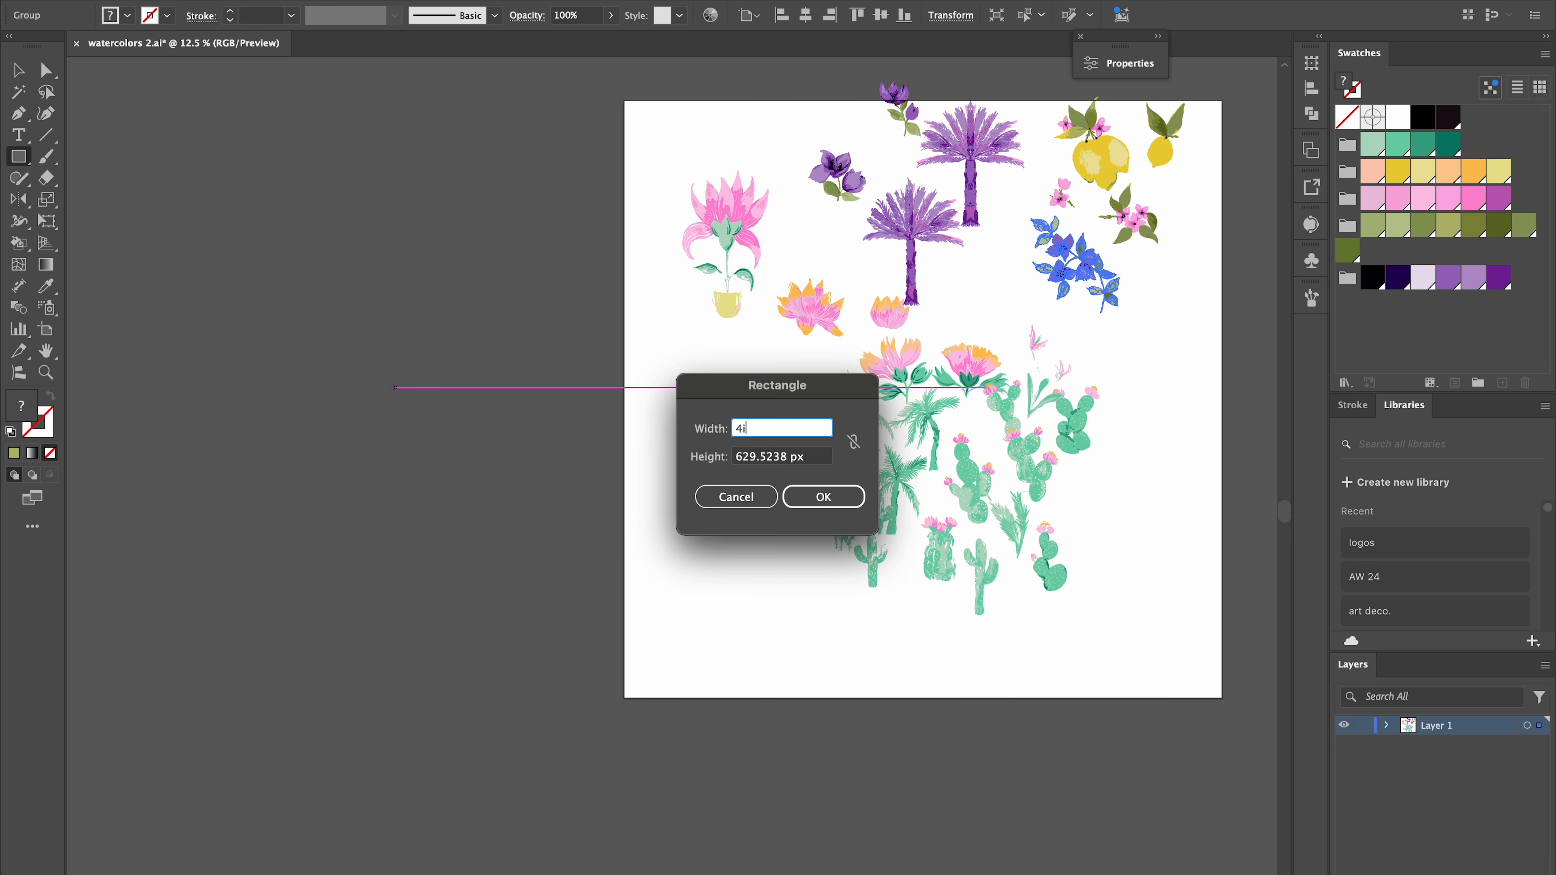
{"action": "key", "text": "Return"}
{"action": "key", "text": "super+equal"}
{"action": "key", "text": "super+equal"}
{"action": "key", "text": "super+equal"}
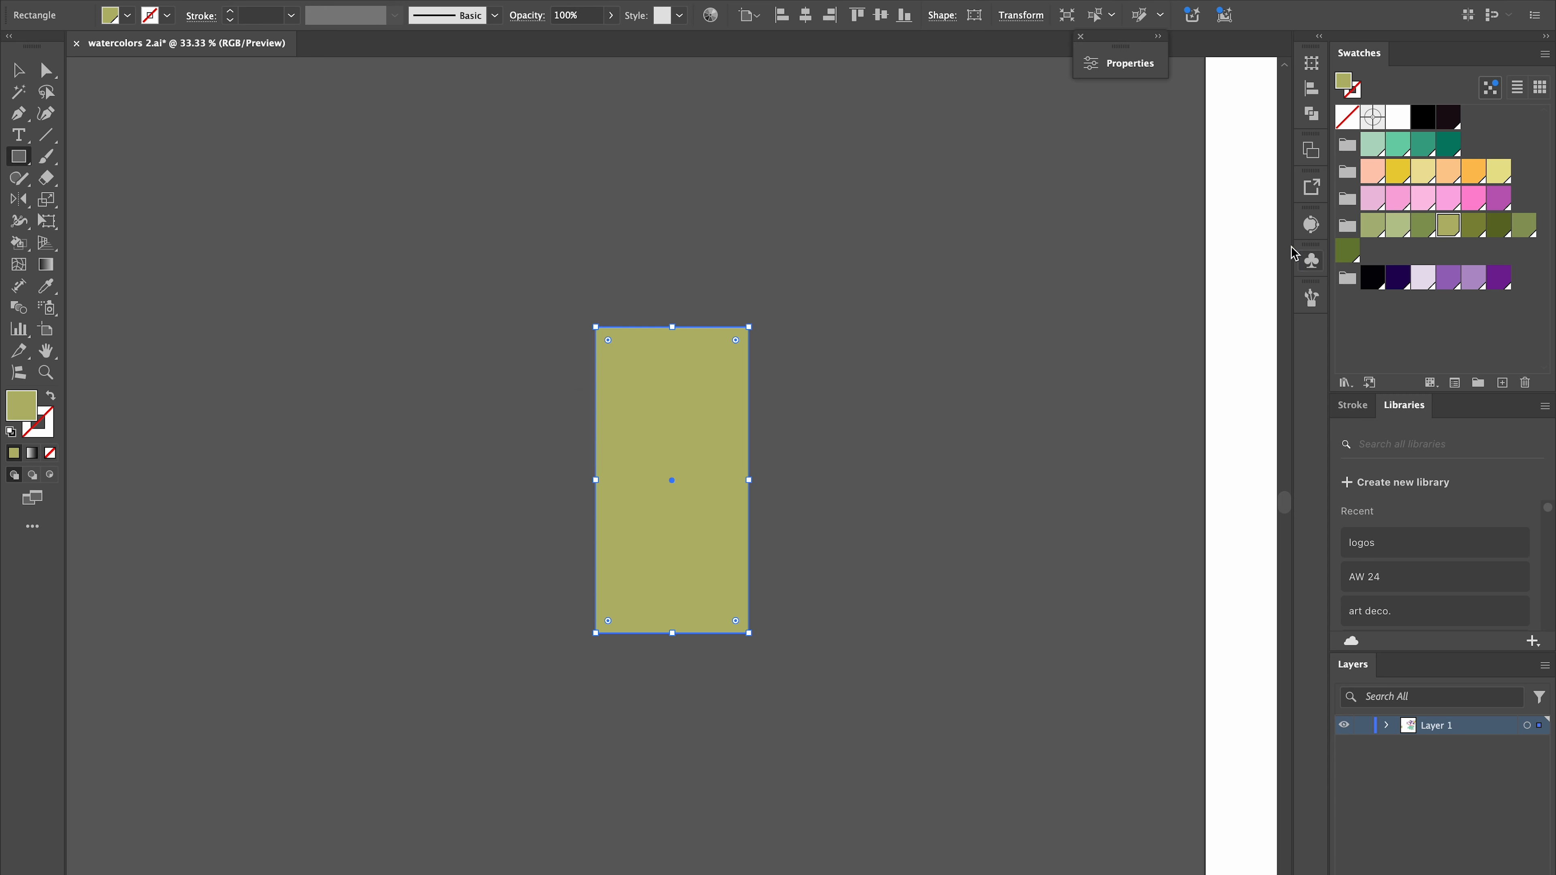
Fill the rectangle with a pale cream and add that colour to the yellows swatch group
{"action": "left_click", "coordinate": [1489, 173]}
{"action": "double_click", "coordinate": [24, 409]}
{"action": "left_click", "coordinate": [561, 375]}
{"action": "left_click", "coordinate": [975, 371]}
{"action": "left_click_drag", "start_coordinate": [1343, 80], "coordinate": [1519, 174]}
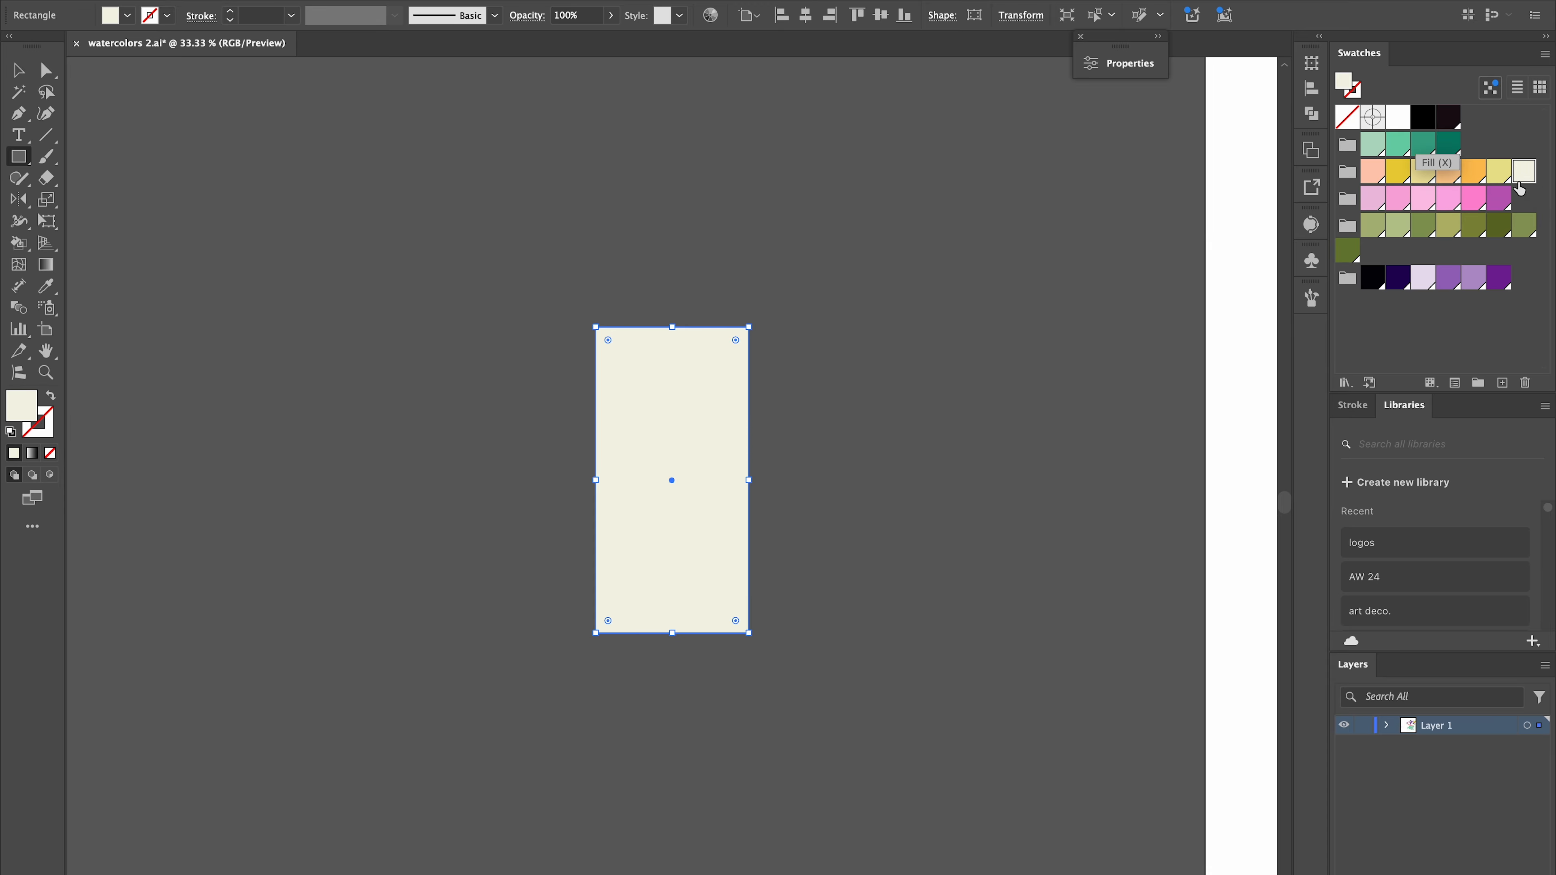
Make the new cream swatch a global colour
{"action": "double_click", "coordinate": [1520, 176]}
{"action": "left_click", "coordinate": [953, 301]}
{"action": "left_click", "coordinate": [1107, 555]}
{"action": "key", "text": "v"}
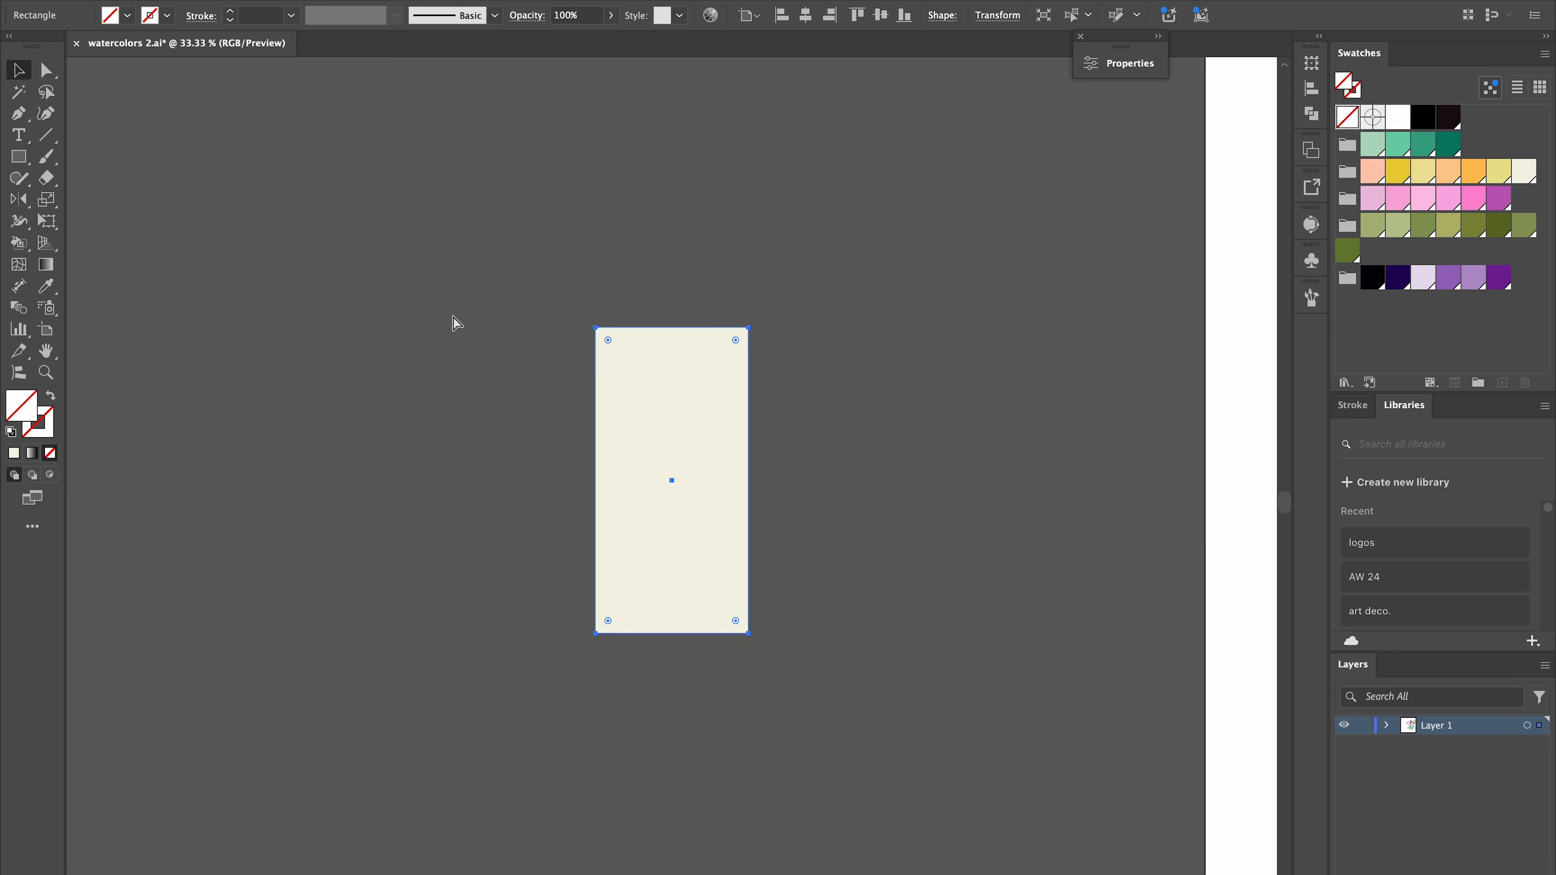
Place the purple blossom branch over the rectangle's upper left edge, scaled down and rotated to fit
{"action": "key", "text": "super+minus"}
{"action": "key", "text": "super+minus"}
{"action": "key", "text": "super+minus"}
{"action": "key", "text": "super+minus"}
{"action": "left_click_drag", "start_coordinate": [1100, 361], "coordinate": [647, 457]}
{"action": "key", "text": "super+equal"}
{"action": "key", "text": "super+equal"}
{"action": "key", "text": "super+equal"}
{"action": "key", "text": "super+equal"}
{"action": "left_click_drag", "start_coordinate": [797, 343], "coordinate": [828, 404]}
{"action": "left_click_drag", "start_coordinate": [614, 314], "coordinate": [673, 399]}
{"action": "mouse_move", "coordinate": [717, 505]}
{"action": "left_mouse_down"}
{"action": "mouse_move", "coordinate": [749, 458]}
{"action": "mouse_move", "coordinate": [712, 493]}
{"action": "left_mouse_up"}
{"action": "left_click_drag", "start_coordinate": [723, 630], "coordinate": [699, 566]}
{"action": "left_click_drag", "start_coordinate": [681, 497], "coordinate": [719, 483]}
Move the leafy pink cluster, the pink blossom, the purple flower cluster and the purple sprig from the artboard to the area around the rectangle
{"action": "key", "text": "super+minus"}
{"action": "key", "text": "super+minus"}
{"action": "key", "text": "super+minus"}
{"action": "key", "text": "super+minus"}
{"action": "left_click", "coordinate": [1107, 340]}
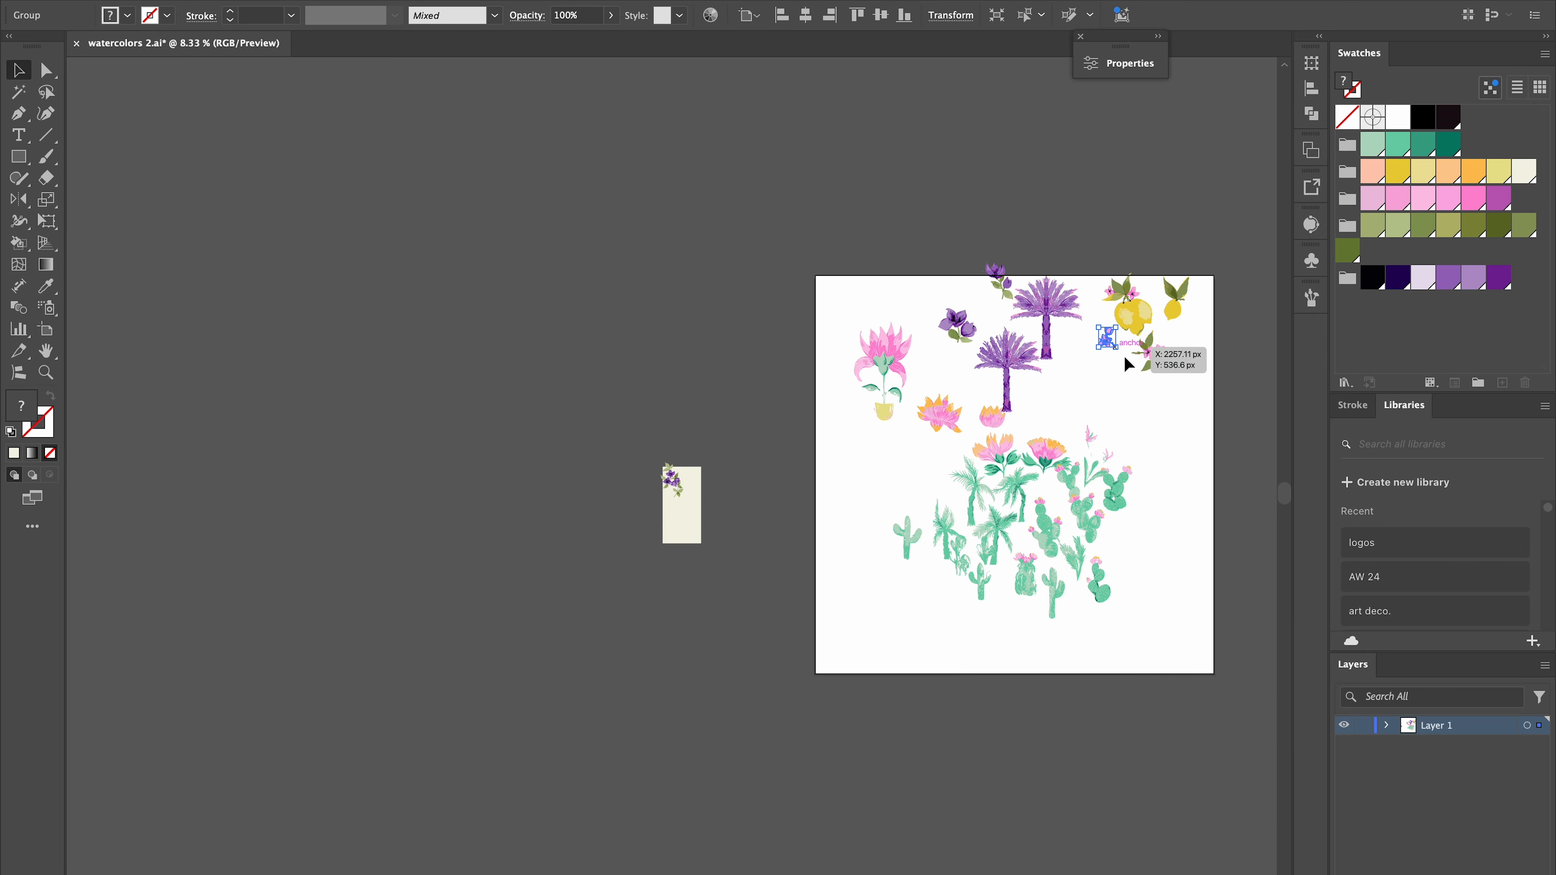
{"action": "left_click_drag", "start_coordinate": [1154, 354], "coordinate": [626, 537]}
{"action": "left_click_drag", "start_coordinate": [1106, 339], "coordinate": [665, 542]}
{"action": "left_click_drag", "start_coordinate": [957, 324], "coordinate": [727, 514]}
{"action": "left_click_drag", "start_coordinate": [996, 274], "coordinate": [762, 501]}
{"action": "left_click_drag", "start_coordinate": [672, 477], "coordinate": [939, 279]}
Scale down the purple flower cluster beside the rectangle
{"action": "key", "text": "super+plus"}
{"action": "key", "text": "super+plus"}
{"action": "key", "text": "super+plus"}
{"action": "key", "text": "super+plus"}
{"action": "scroll", "coordinate": [694, 517], "scroll_direction": "left", "scroll_amount": 20}
{"action": "scroll", "coordinate": [695, 518], "scroll_direction": "down", "scroll_amount": 13}
{"action": "left_click", "coordinate": [1065, 574]}
{"action": "left_click_drag", "start_coordinate": [986, 525], "coordinate": [1084, 608]}
Scale down the leafy pink cluster and place it, rotated, across the rectangle's top edge
{"action": "left_click", "coordinate": [670, 683]}
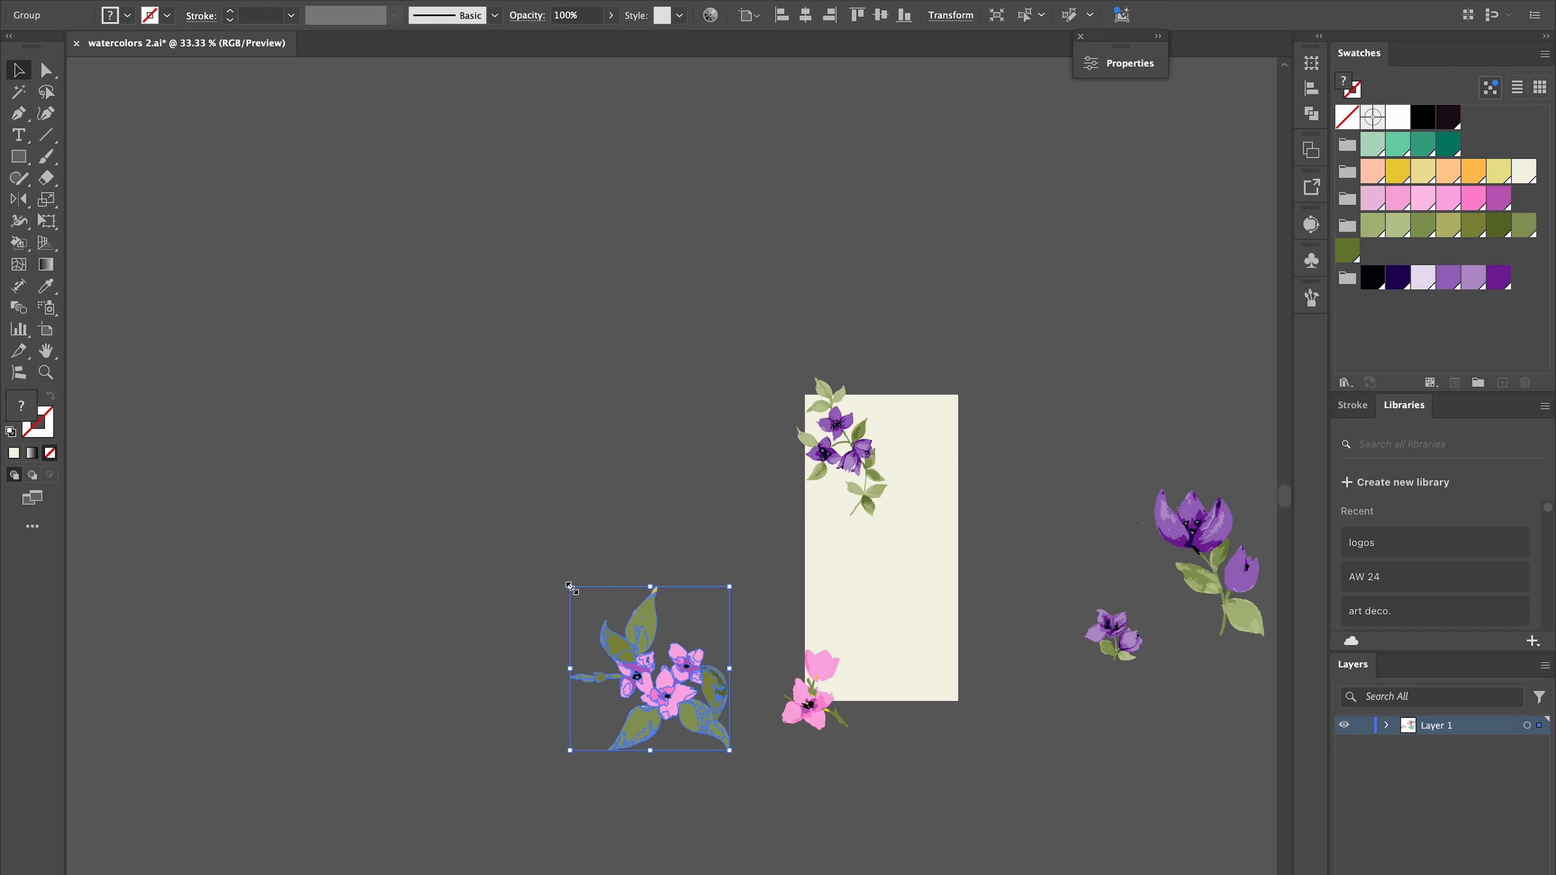
{"action": "left_click_drag", "start_coordinate": [572, 589], "coordinate": [651, 669]}
{"action": "left_click_drag", "start_coordinate": [707, 724], "coordinate": [922, 417]}
{"action": "left_click_drag", "start_coordinate": [951, 355], "coordinate": [900, 392]}
Fit the pink blossom on the rectangle's left edge just below the purple branch
{"action": "left_click_drag", "start_coordinate": [814, 707], "coordinate": [796, 549]}
{"action": "left_click_drag", "start_coordinate": [763, 490], "coordinate": [779, 508]}
{"action": "mouse_move", "coordinate": [802, 545]}
{"action": "left_mouse_down"}
{"action": "mouse_move", "coordinate": [813, 524]}
{"action": "mouse_move", "coordinate": [787, 571]}
{"action": "left_mouse_up"}
{"action": "left_click_drag", "start_coordinate": [828, 504], "coordinate": [825, 508]}
{"action": "left_click_drag", "start_coordinate": [1205, 541], "coordinate": [1201, 542]}
Copy the purple branch and pink blossom on the left edge exactly one rectangle width to the right
{"action": "left_click", "coordinate": [834, 452]}
{"action": "left_click", "coordinate": [808, 523], "text": "shift"}
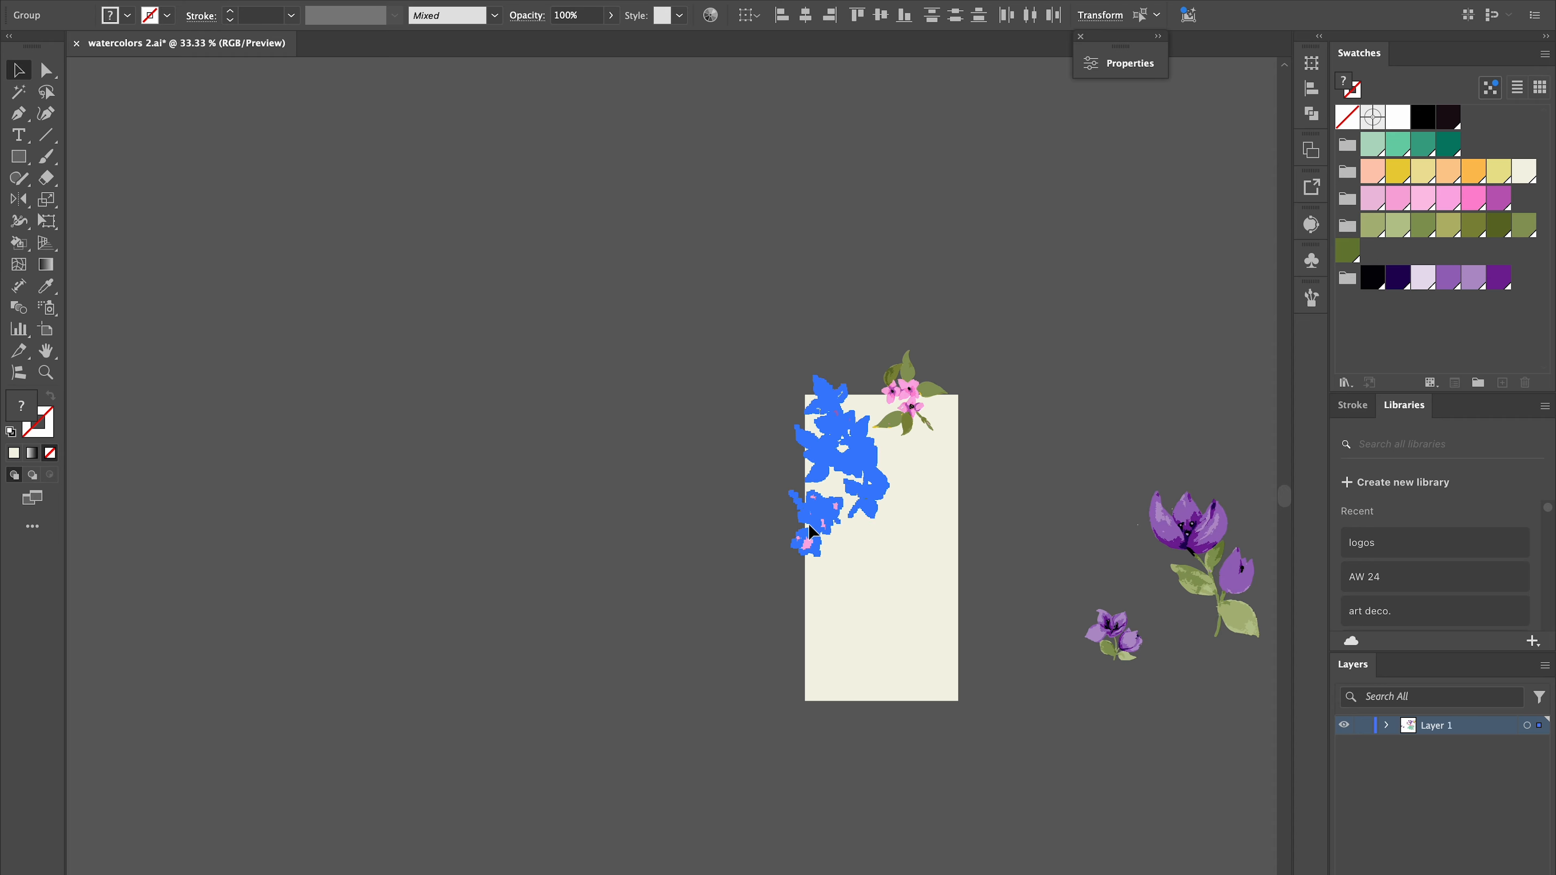
{"action": "double_click", "coordinate": [18, 70]}
{"action": "type", "text": "300"}
{"action": "key", "text": "Tab"}
{"action": "key", "text": "Tab"}
{"action": "left_click", "coordinate": [147, 468]}
Copy the upper left purple branch and the top-edge pink cluster 576 px down to the bottom edge
{"action": "left_click", "coordinate": [919, 415]}
{"action": "key", "text": "Return"}
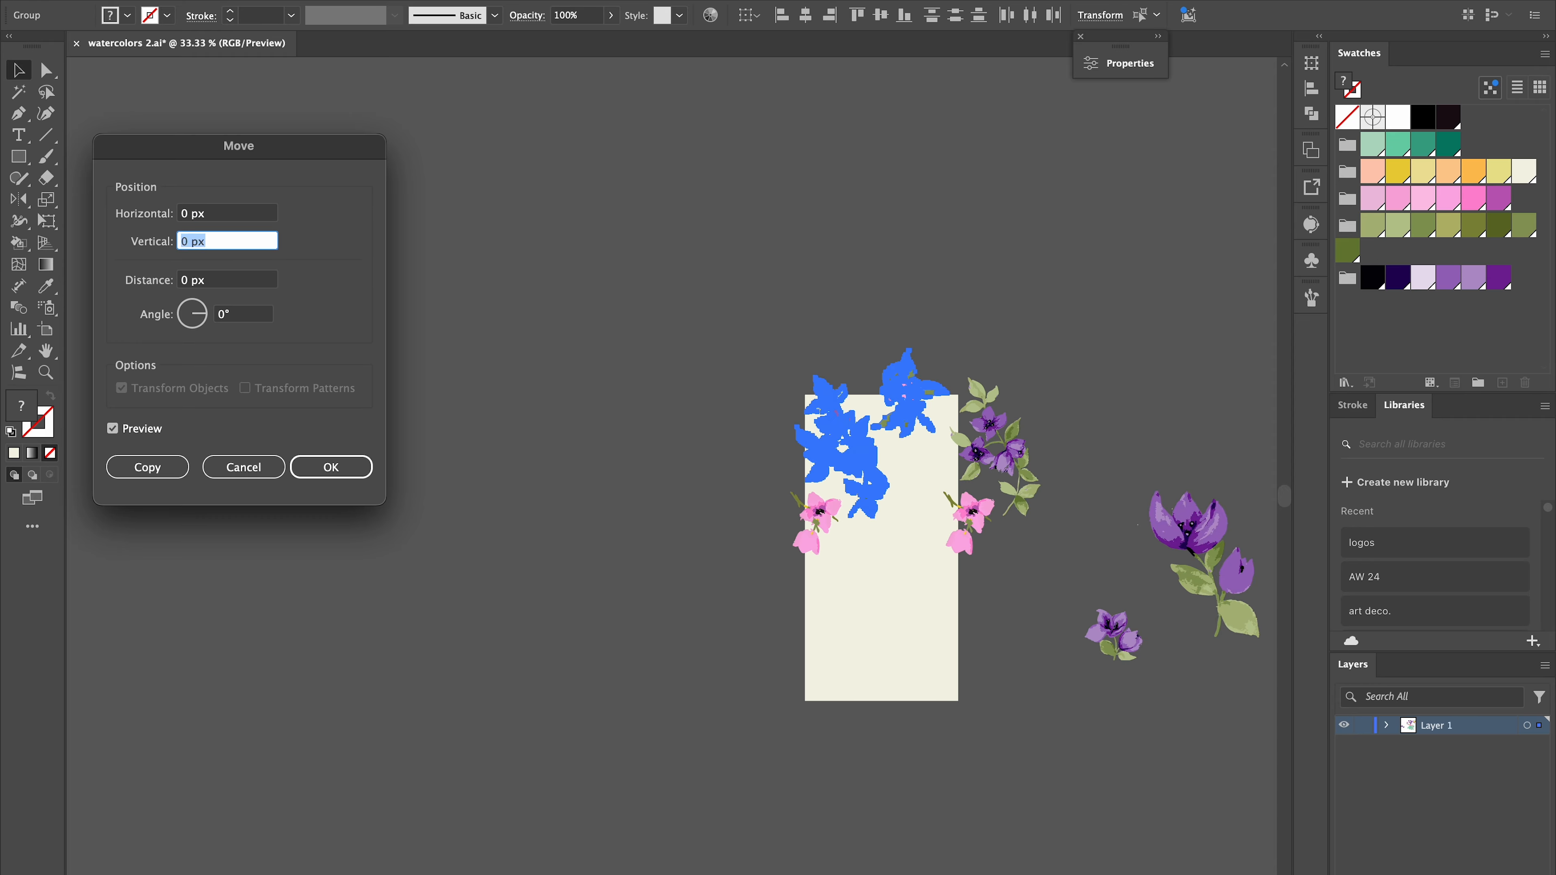
{"action": "type", "text": "576"}
{"action": "left_click", "coordinate": [136, 458]}
Place the small purple cluster on the left edge and a rotated copy of the leafy pink cluster in the rectangle's middle
{"action": "left_click_drag", "start_coordinate": [1114, 638], "coordinate": [808, 593]}
{"action": "left_click_drag", "start_coordinate": [779, 623], "coordinate": [811, 581]}
{"action": "left_click_drag", "start_coordinate": [906, 391], "coordinate": [803, 632]}
{"action": "left_click_drag", "start_coordinate": [859, 575], "coordinate": [872, 561]}
{"action": "left_click_drag", "start_coordinate": [920, 514], "coordinate": [931, 552]}
{"action": "left_click_drag", "start_coordinate": [886, 551], "coordinate": [891, 544]}
Scale down the purple sprig and place it in the rectangle's upper right area, below the leafy pink cluster
{"action": "left_click", "coordinate": [1196, 510]}
{"action": "left_click_drag", "start_coordinate": [1137, 491], "coordinate": [1115, 517]}
{"action": "key", "text": "super+z"}
{"action": "left_click_drag", "start_coordinate": [1064, 474], "coordinate": [1138, 563]}
{"action": "left_click_drag", "start_coordinate": [1162, 578], "coordinate": [875, 479]}
{"action": "left_click", "coordinate": [1049, 531]}
Copy the left-edge purple cluster 288 px horizontally with 0 vertical offset, and shift the middle pink cluster slightly to the right
{"action": "left_click", "coordinate": [785, 594]}
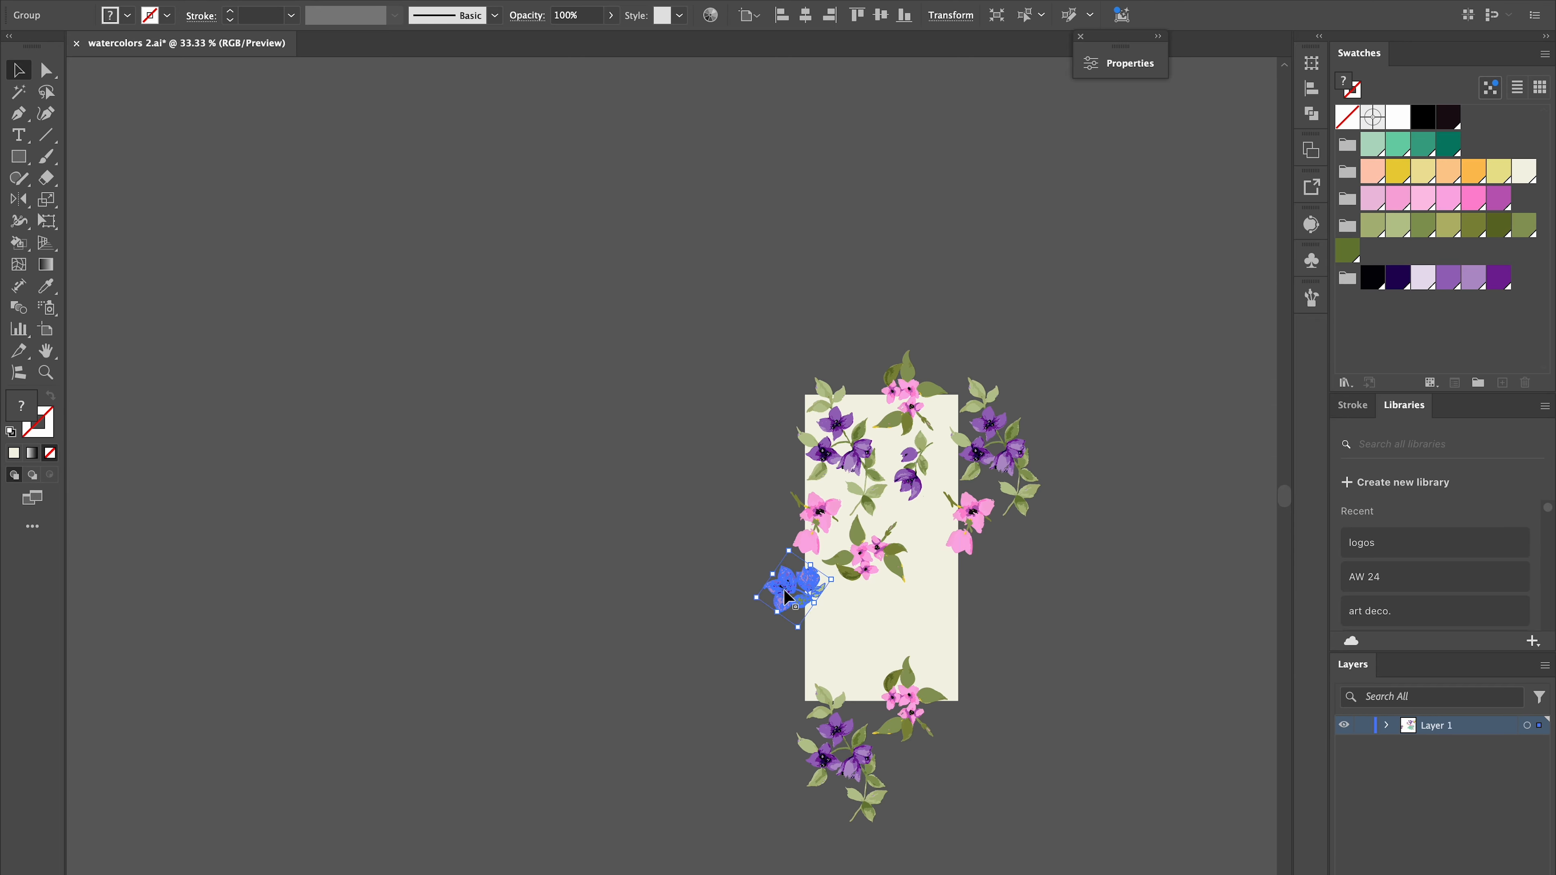
{"action": "key", "text": "Return"}
{"action": "type", "text": "288"}
{"action": "key", "text": "Tab"}
{"action": "type", "text": "0"}
{"action": "key", "text": "Tab"}
{"action": "key", "text": "alt+Return"}
{"action": "left_click_drag", "start_coordinate": [895, 540], "coordinate": [924, 528]}
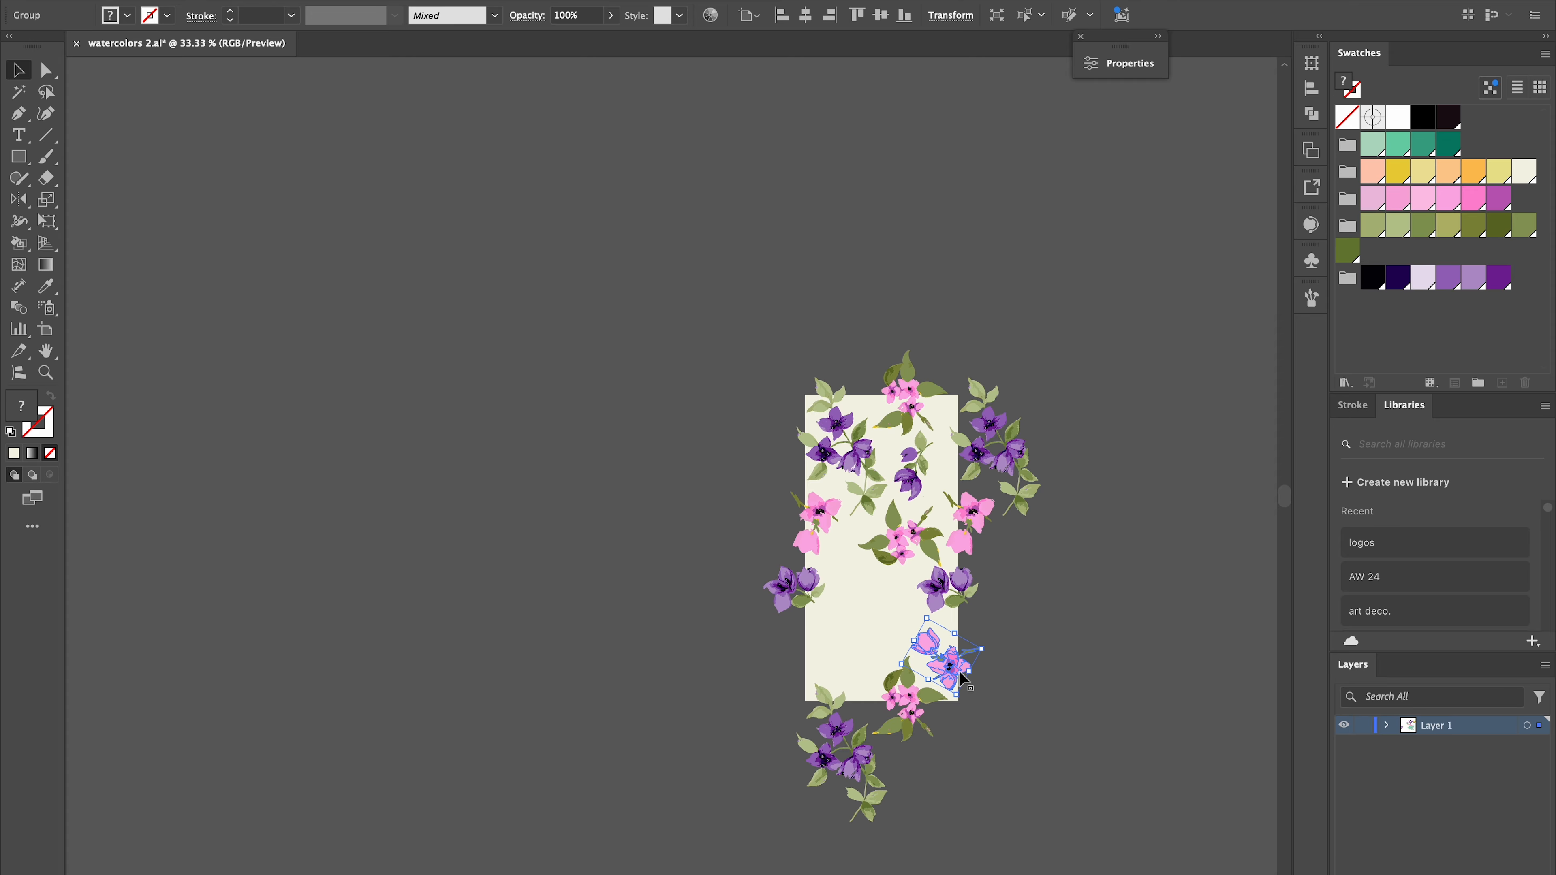
Copy the pink blossom on the lower right edge by -288 px horizontally and 0 vertically
{"action": "key", "text": "Return"}
{"action": "type", "text": "-288"}
{"action": "key", "text": "Tab"}
{"action": "type", "text": "0"}
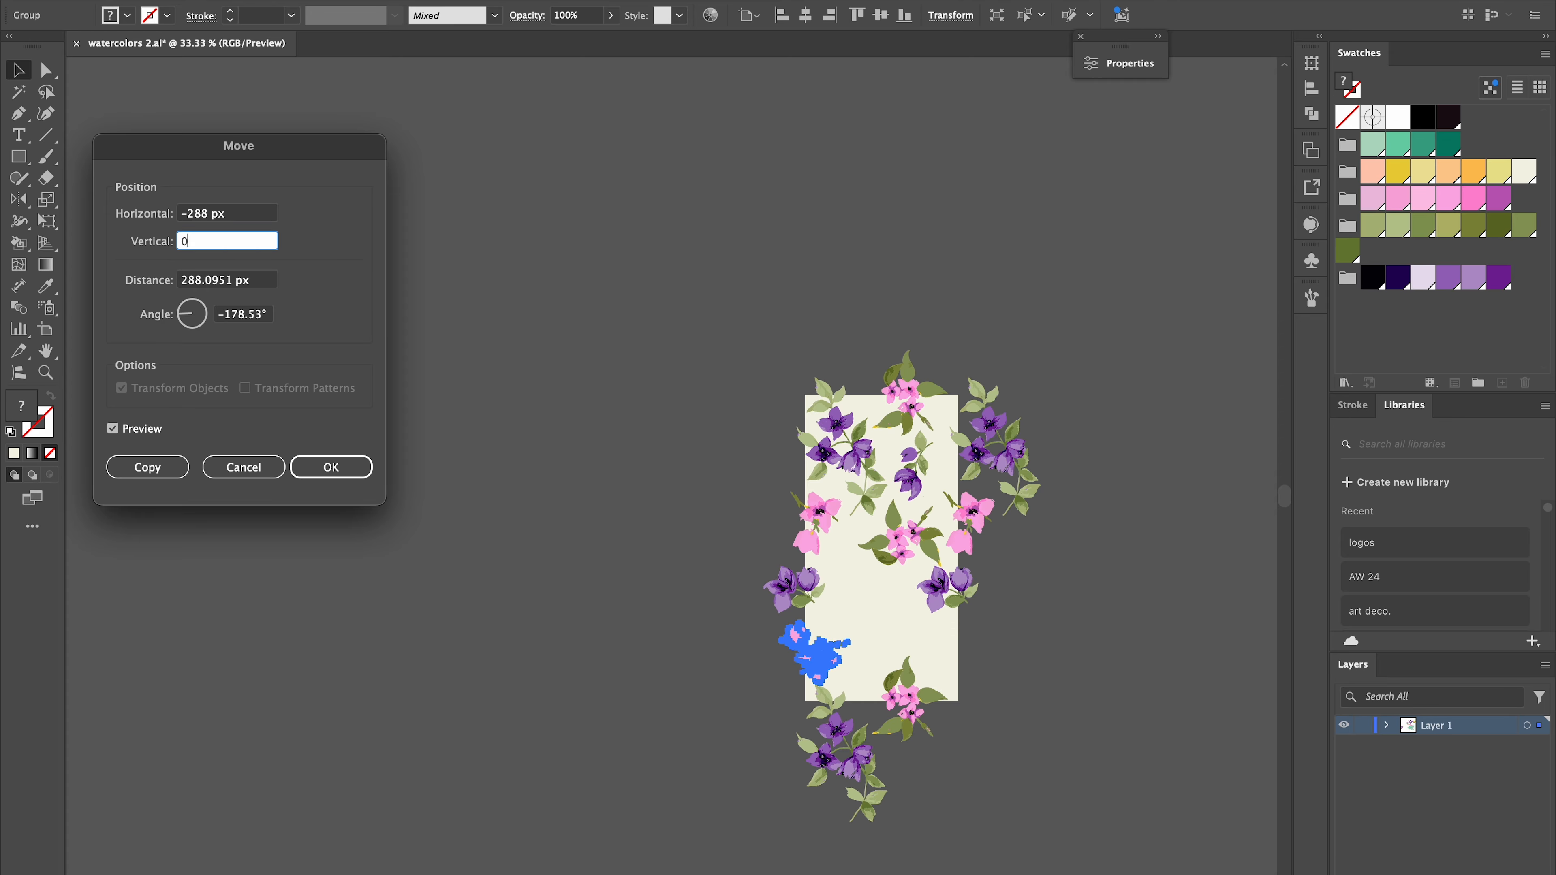
{"action": "key", "text": "Tab"}
{"action": "key", "text": "alt+Return"}
Fit a purple branch copy into the rectangle's centre by repositioning the left-edge flowers around it and deleting the lower right pink blossom
{"action": "left_click_drag", "start_coordinate": [828, 760], "coordinate": [858, 616]}
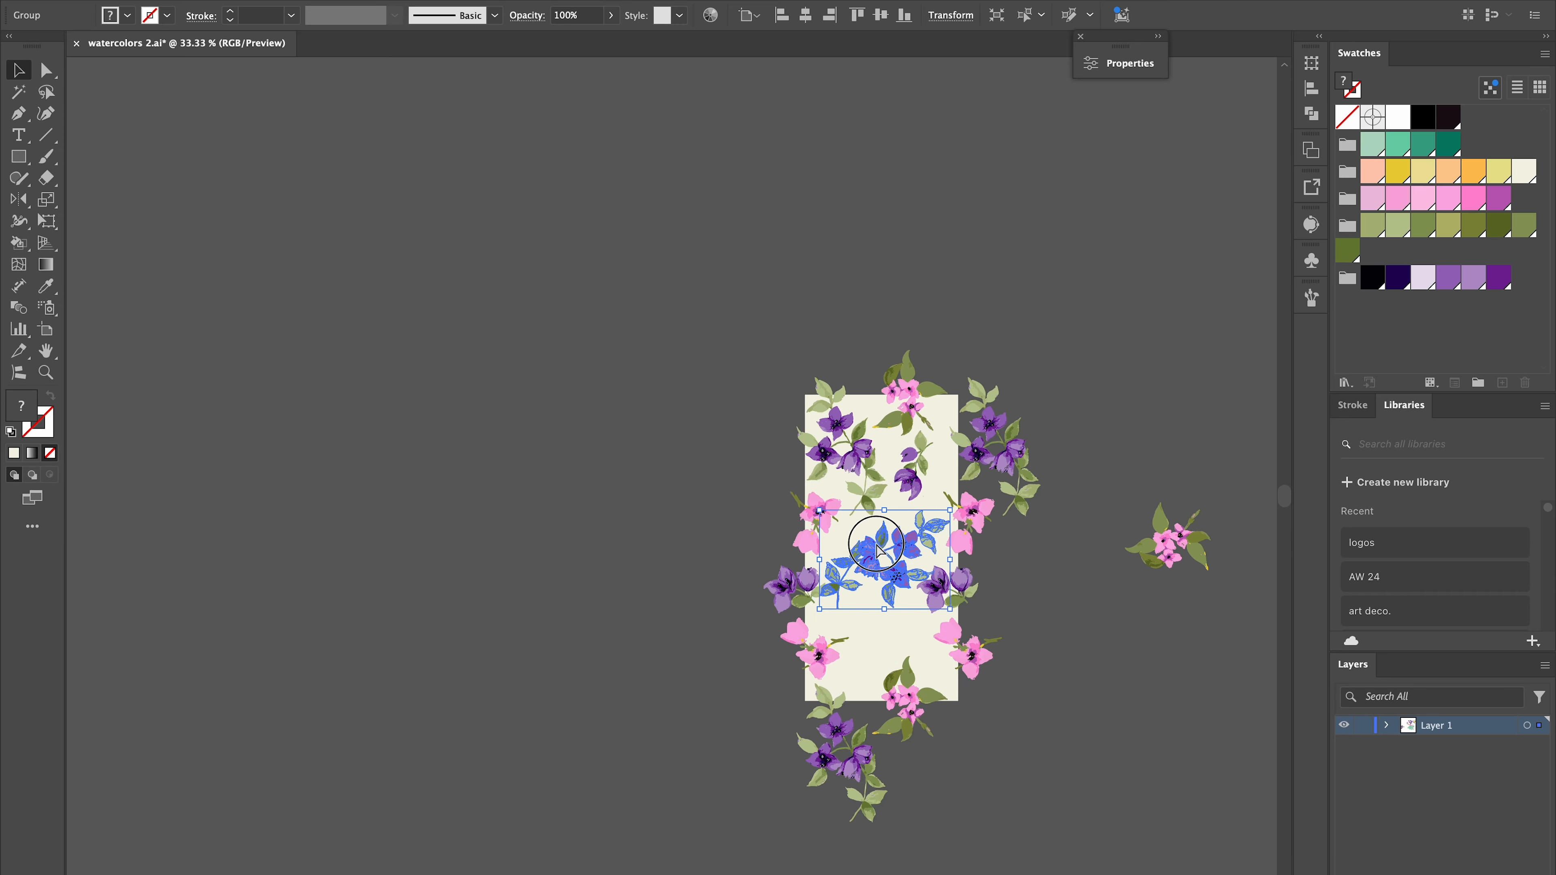
{"action": "left_click_drag", "start_coordinate": [787, 584], "coordinate": [783, 570]}
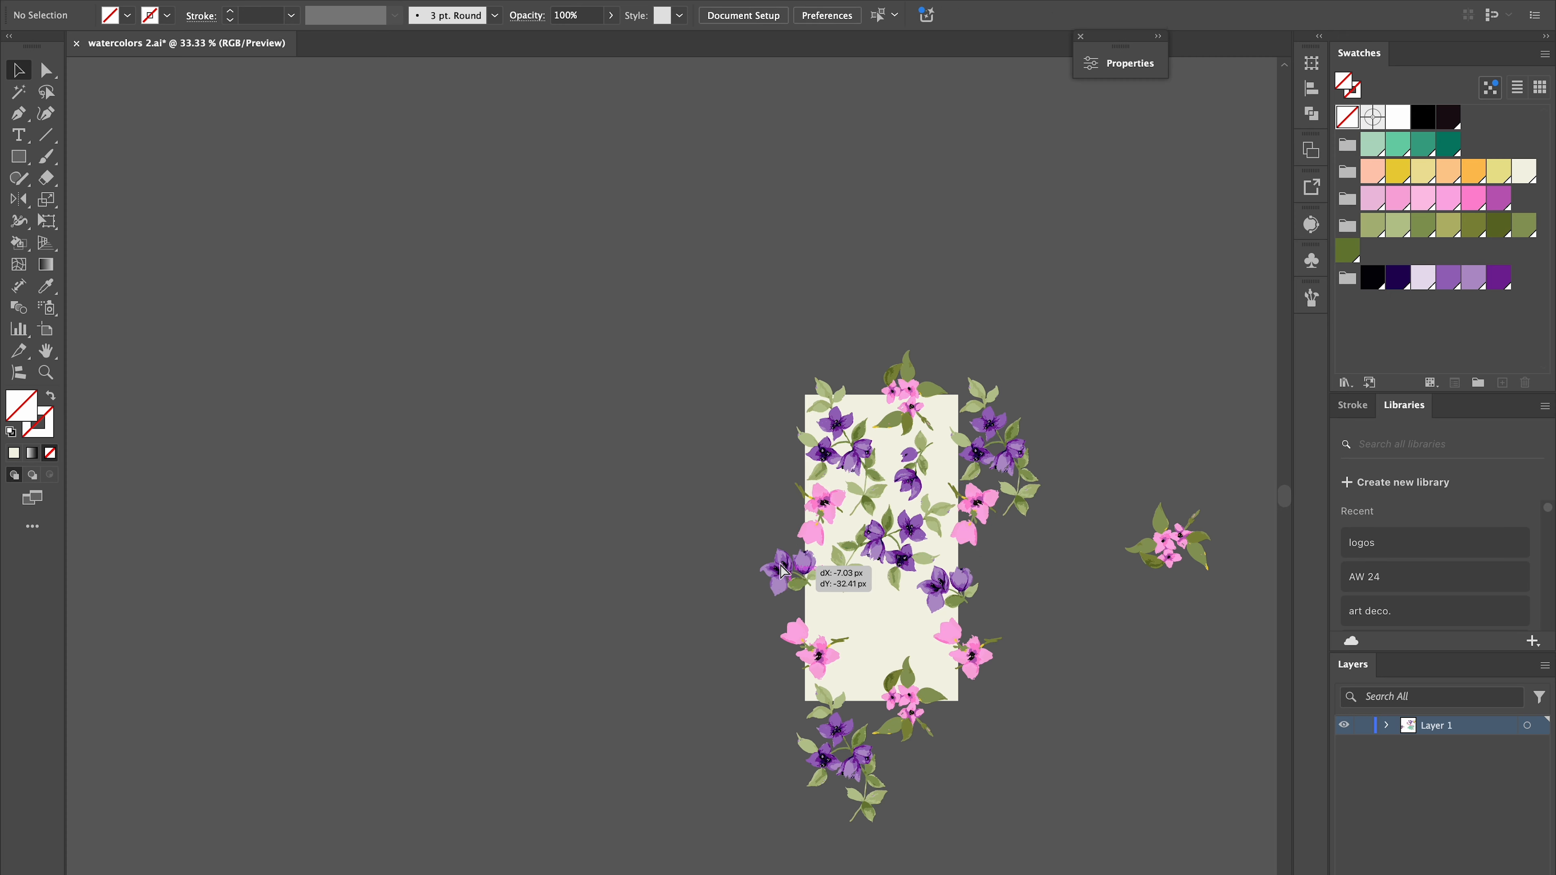
{"action": "left_click_drag", "start_coordinate": [803, 636], "coordinate": [822, 616]}
{"action": "left_click", "coordinate": [952, 638]}
{"action": "key", "text": "BackSpace"}
Copy the left-edge purple cluster 288 px horizontally and 0 vertically, and place the set-aside leafy pink cluster on the lower left edge
{"action": "left_click", "coordinate": [783, 573]}
{"action": "key", "text": "Return"}
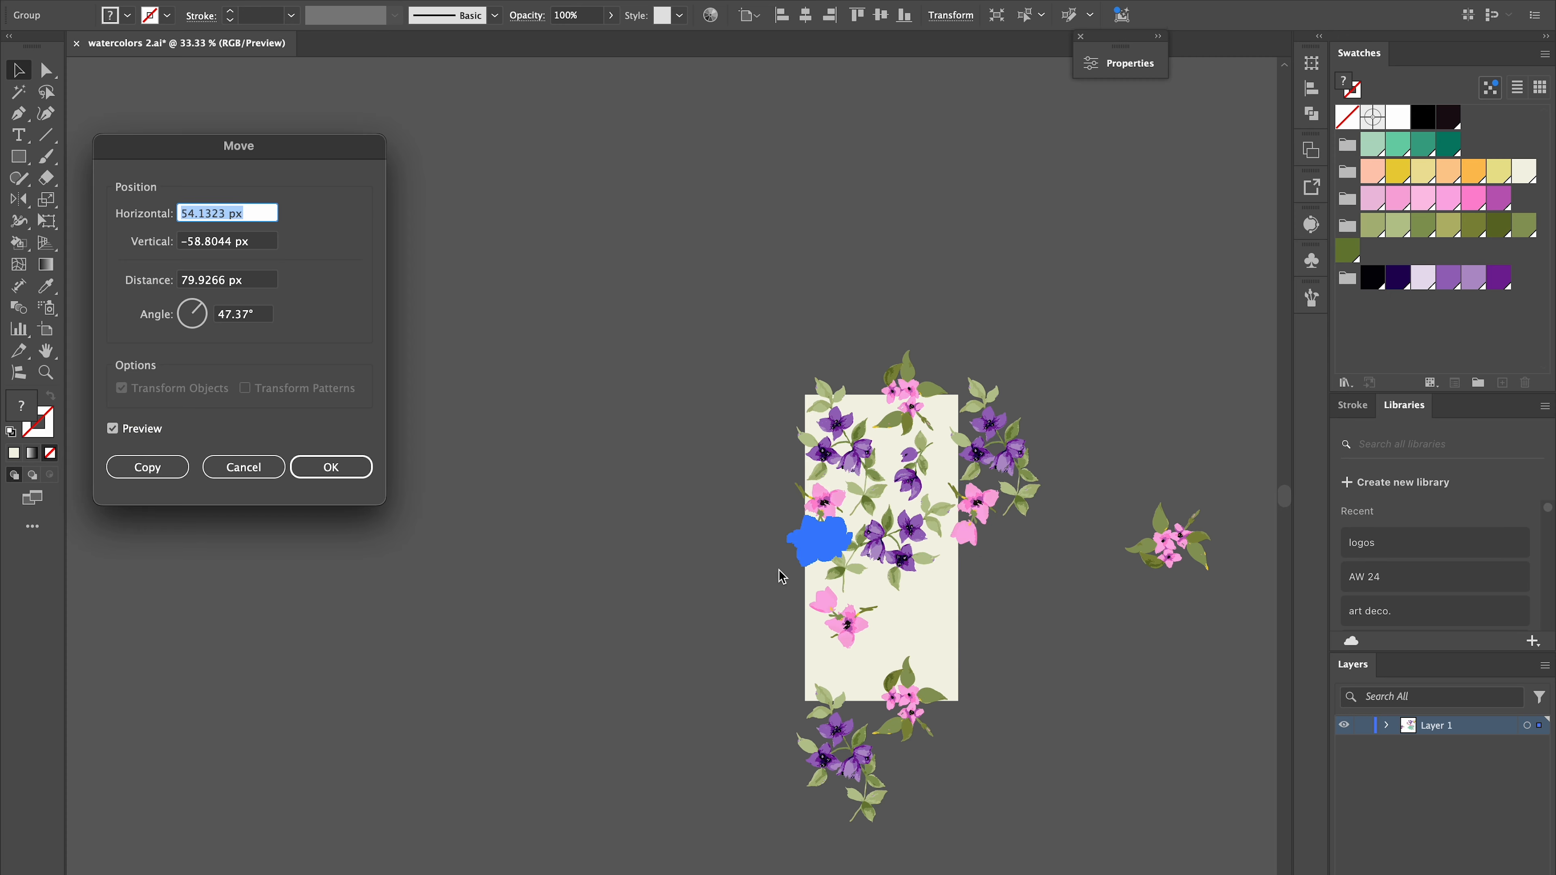
{"action": "type", "text": "288\t0"}
{"action": "left_click", "coordinate": [132, 469]}
{"action": "left_click_drag", "start_coordinate": [1166, 539], "coordinate": [804, 668]}
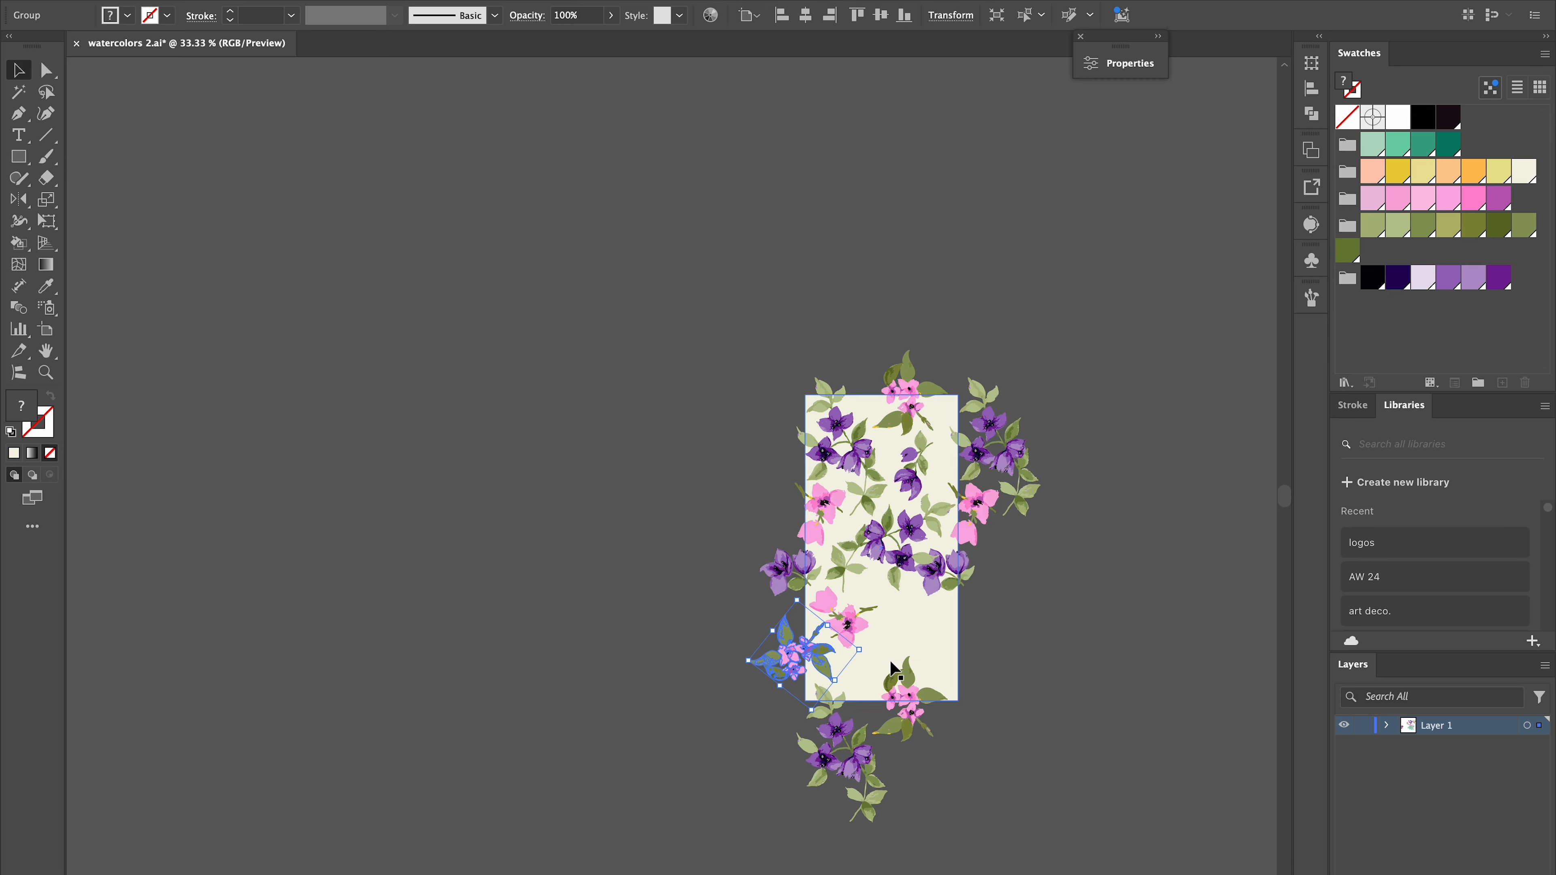
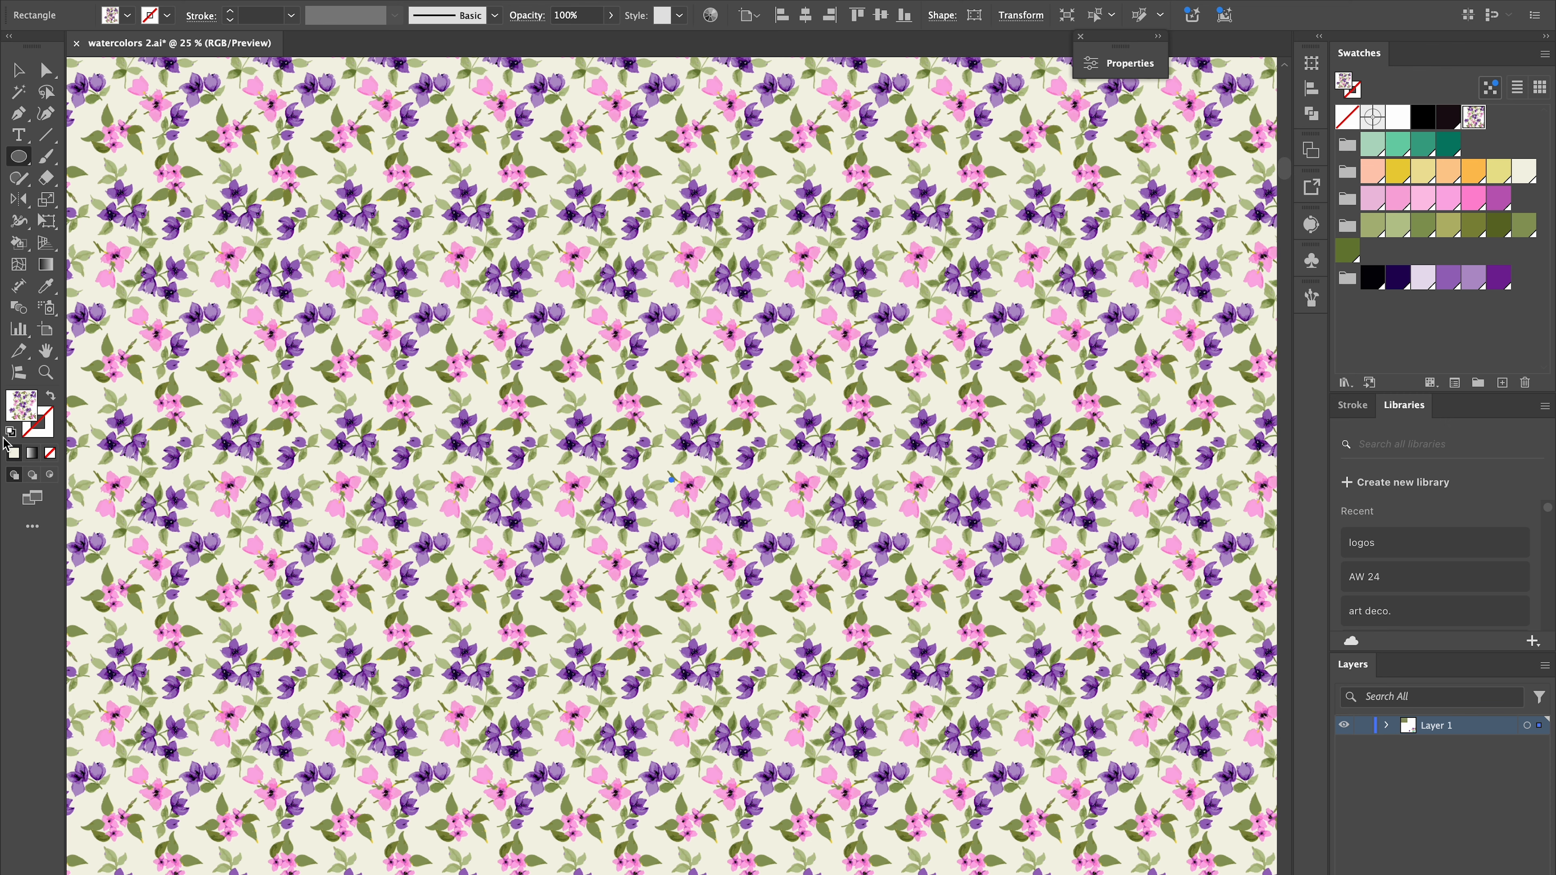
Draw an unfilled ellipse about 827 by 190 px with a 9 pt dark purple outline over the pattern-filled rectangle
{"action": "left_click", "coordinate": [13, 453]}
{"action": "left_click", "coordinate": [1489, 285]}
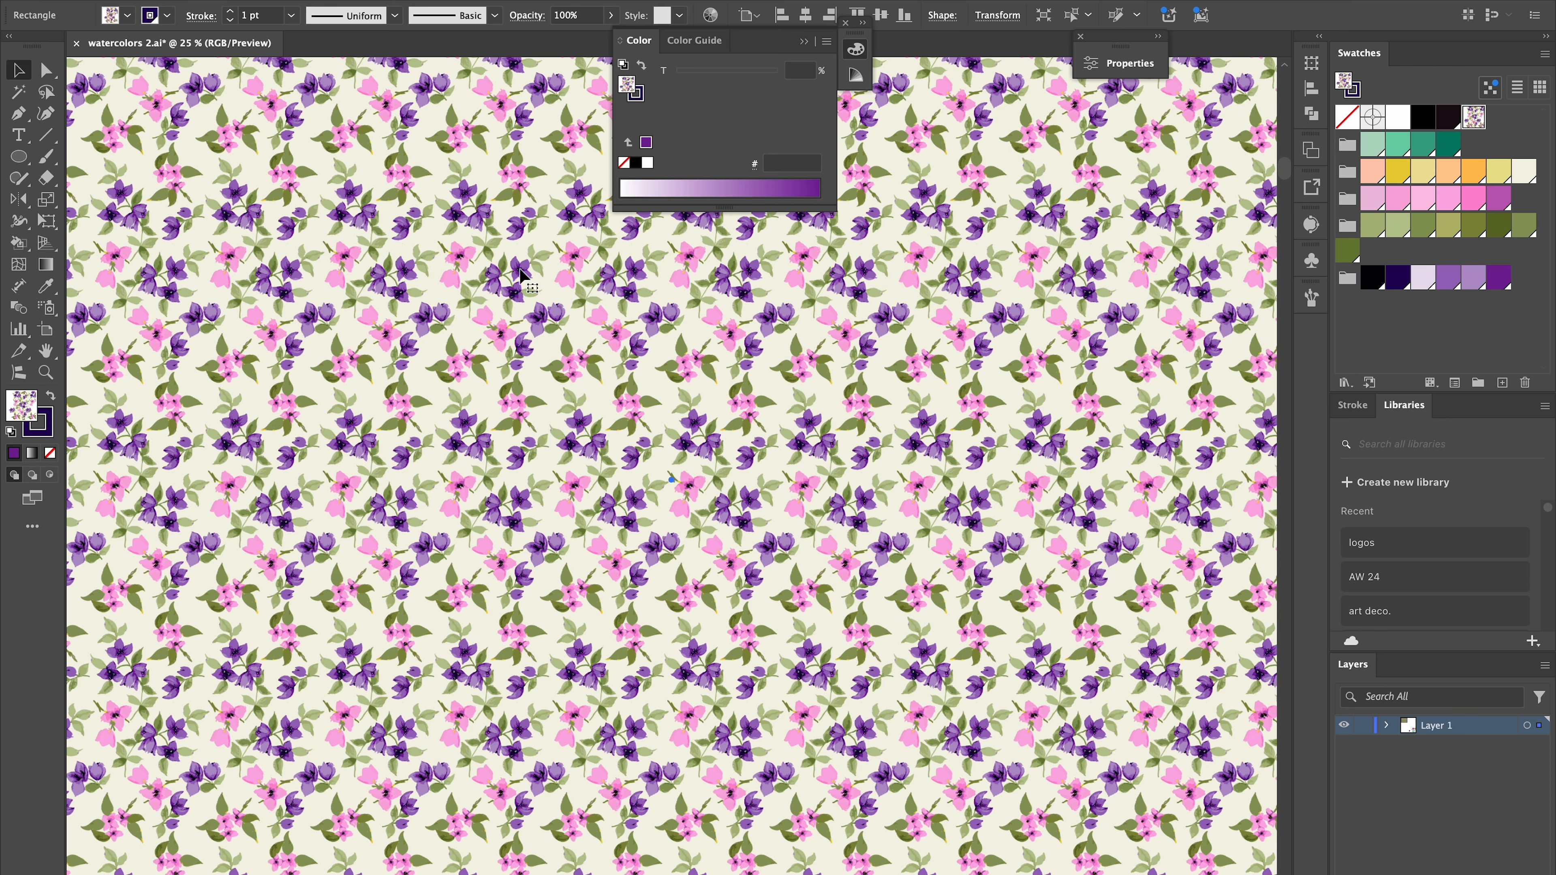
{"action": "key", "text": "super+minus"}
{"action": "key", "text": "super+minus"}
{"action": "key", "text": "super+minus"}
{"action": "left_click", "coordinate": [694, 427]}
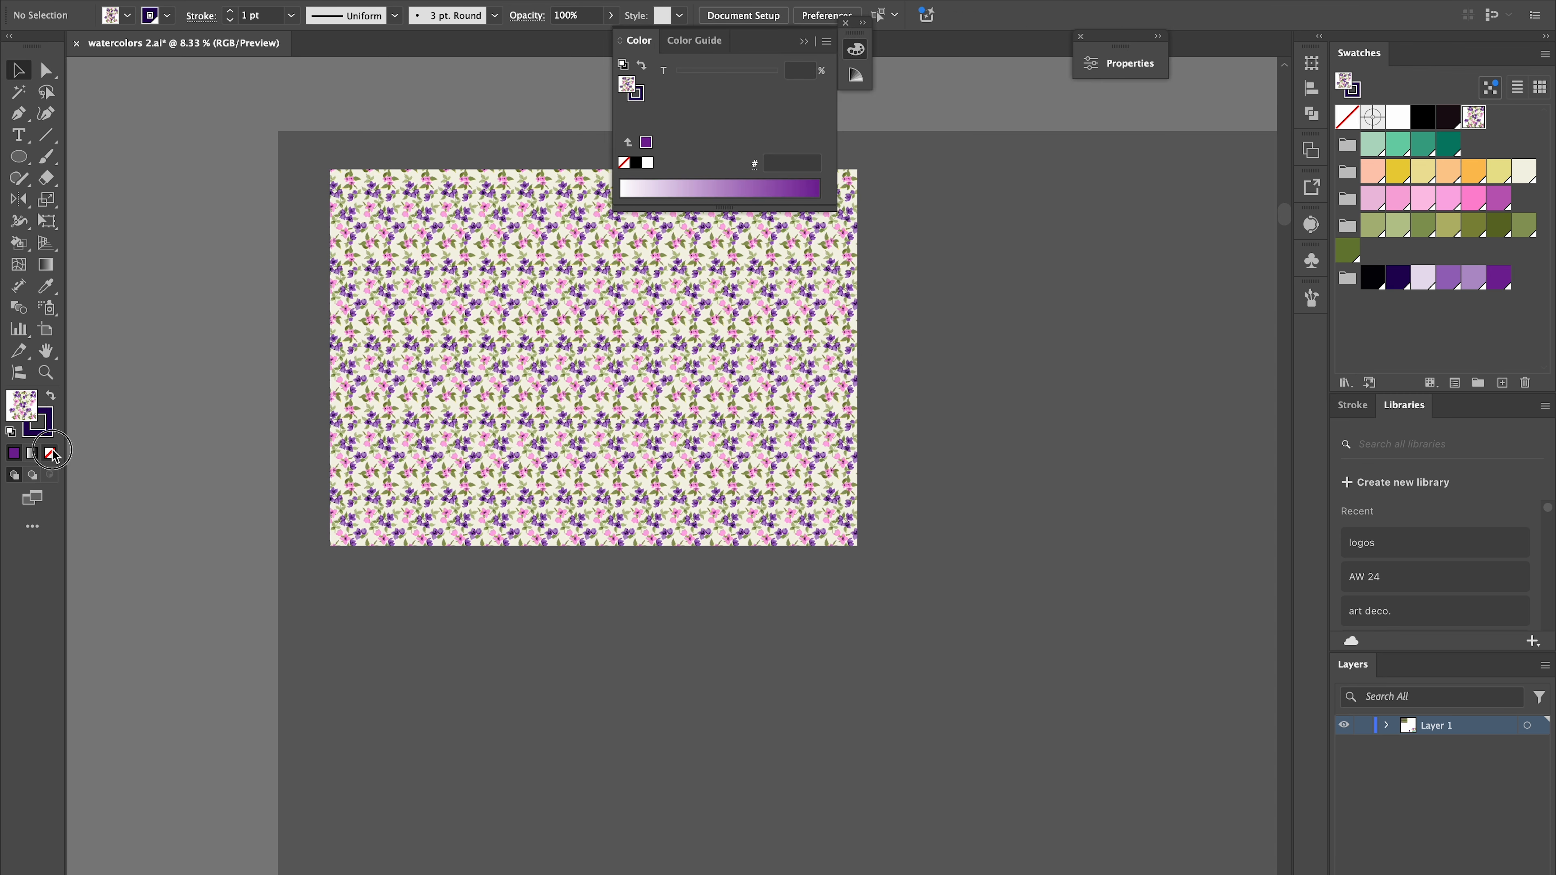
{"action": "left_click_drag", "start_coordinate": [427, 339], "coordinate": [538, 363]}
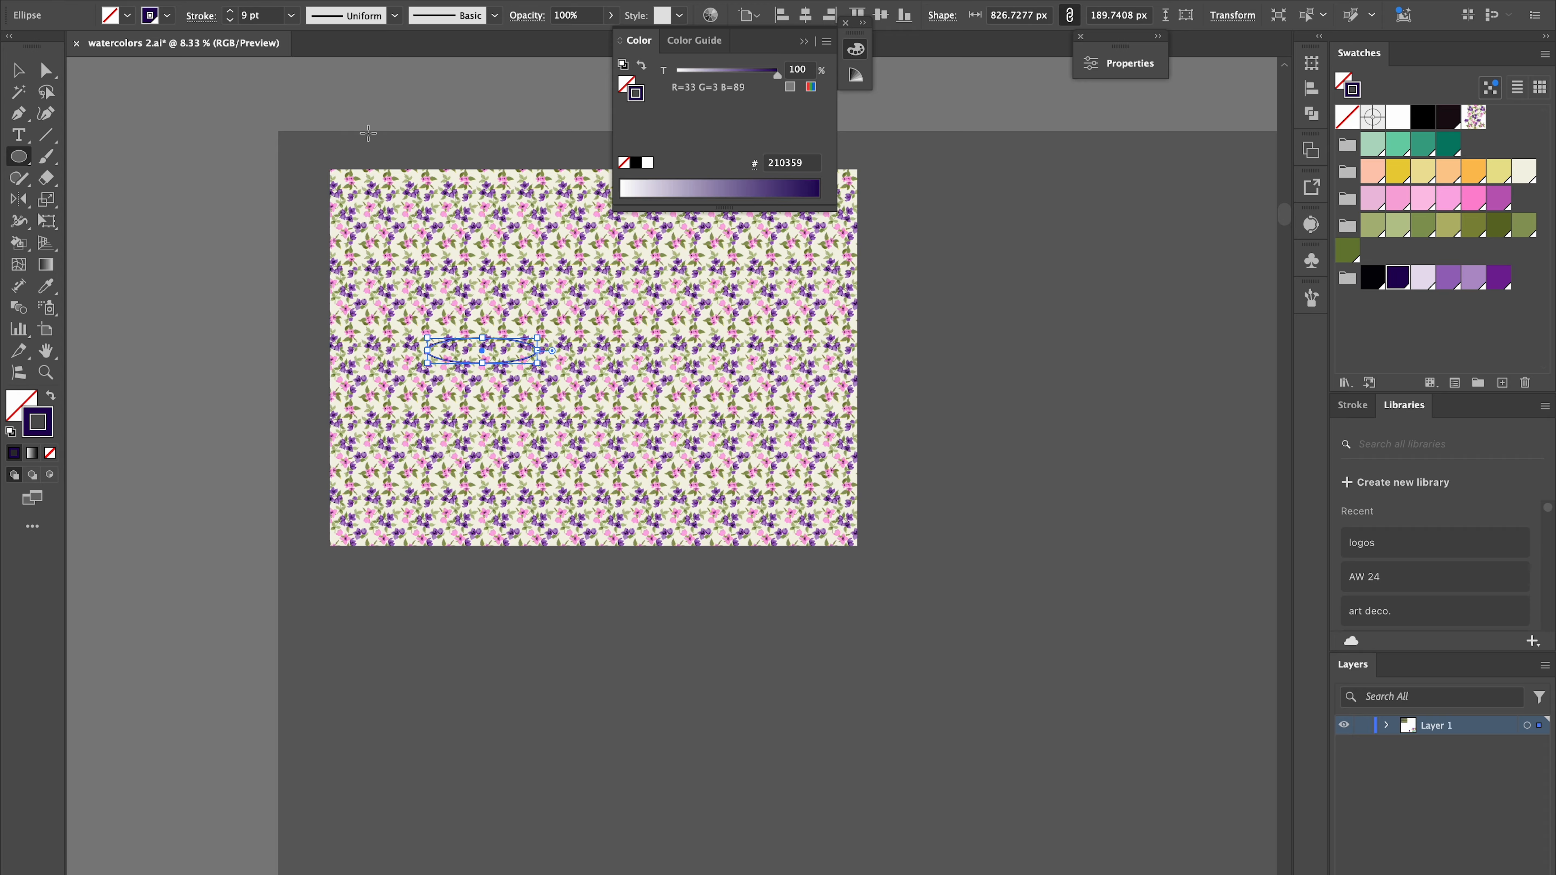
Move the upper purple sprig off the tile and put the lower pink blossom in its place at the upper right
{"action": "key", "text": "super+plus"}
{"action": "key", "text": "super+plus"}
{"action": "key", "text": "super+plus"}
{"action": "key", "text": "super+plus"}
{"action": "key", "text": "v"}
{"action": "left_click_drag", "start_coordinate": [527, 442], "coordinate": [626, 305]}
{"action": "scroll", "coordinate": [626, 305], "scroll_direction": "up", "scroll_amount": 2}
{"action": "scroll", "coordinate": [626, 304], "scroll_direction": "right", "scroll_amount": 2}
{"action": "left_click_drag", "start_coordinate": [876, 358], "coordinate": [888, 438]}
{"action": "left_click_drag", "start_coordinate": [887, 640], "coordinate": [1127, 528]}
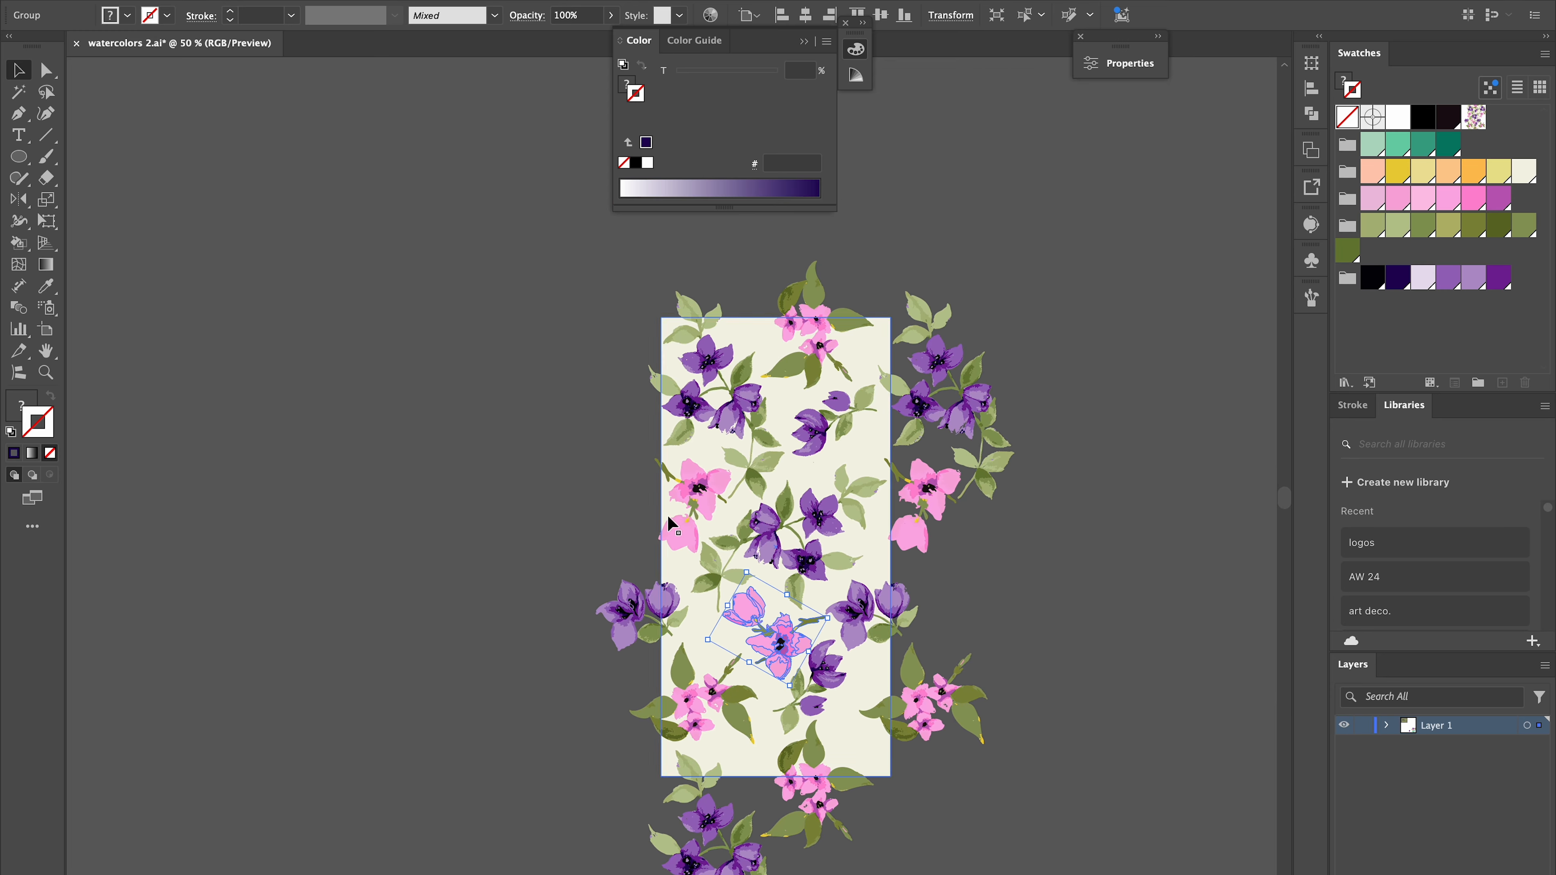
{"action": "left_click_drag", "start_coordinate": [768, 631], "coordinate": [273, 257]}
{"action": "left_click_drag", "start_coordinate": [790, 600], "coordinate": [834, 440]}
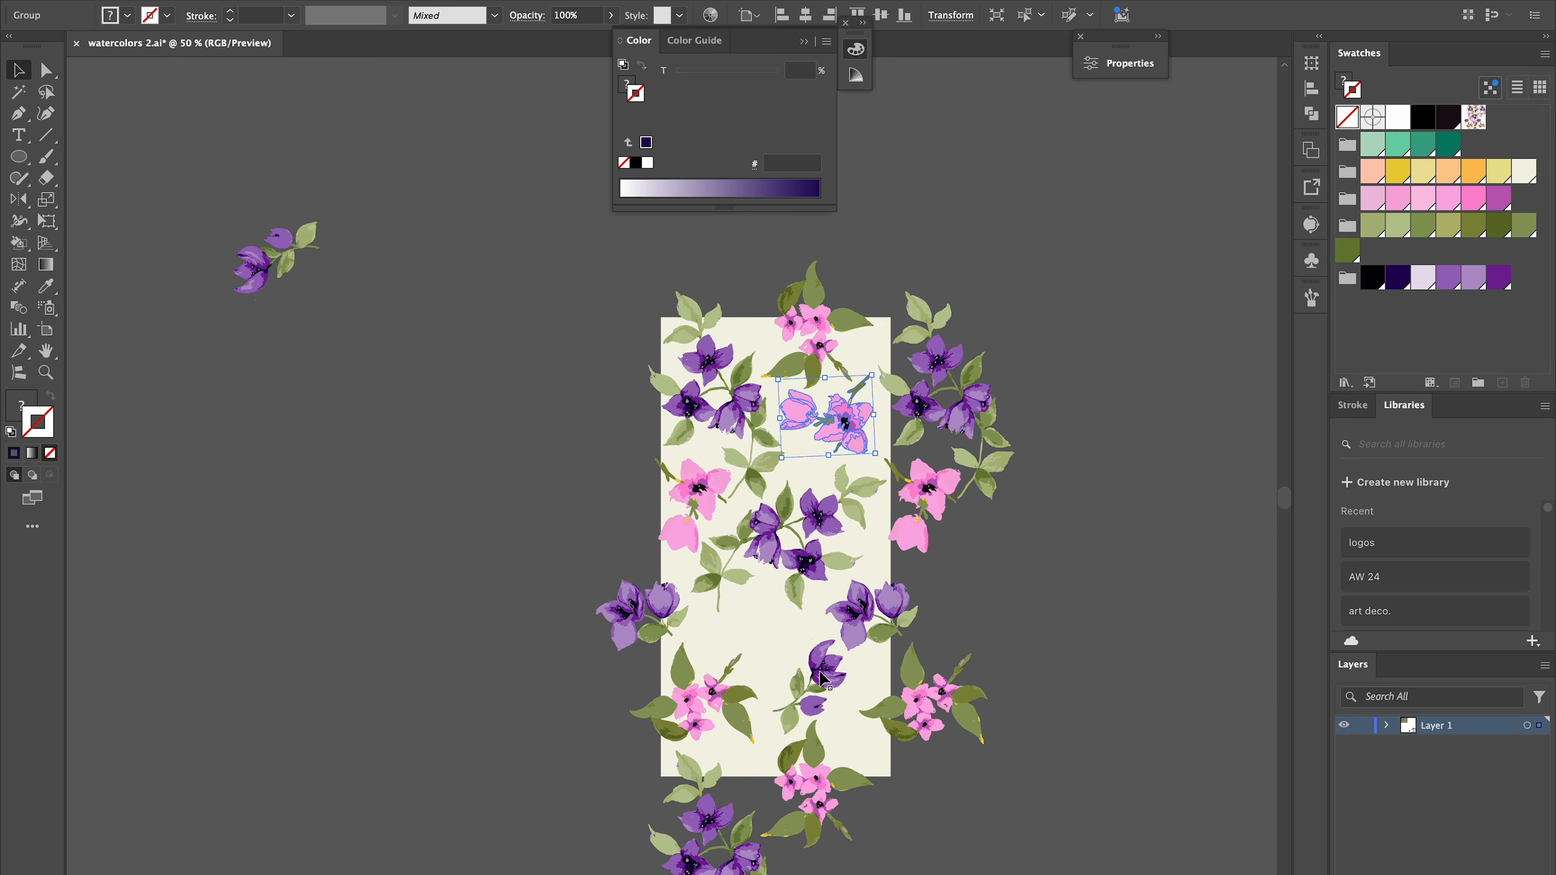
Move the lower purple sprig and the central purple branch off the tile, and place the set-aside sprig near the tile's centre
{"action": "left_click_drag", "start_coordinate": [820, 672], "coordinate": [409, 440]}
{"action": "left_click_drag", "start_coordinate": [811, 524], "coordinate": [466, 225]}
{"action": "left_click_drag", "start_coordinate": [239, 257], "coordinate": [734, 536]}
{"action": "left_click_drag", "start_coordinate": [409, 223], "coordinate": [249, 515]}
Move both edge purple clusters off the tile and place the purple branch across the lower right edge
{"action": "left_click_drag", "start_coordinate": [627, 609], "coordinate": [404, 250]}
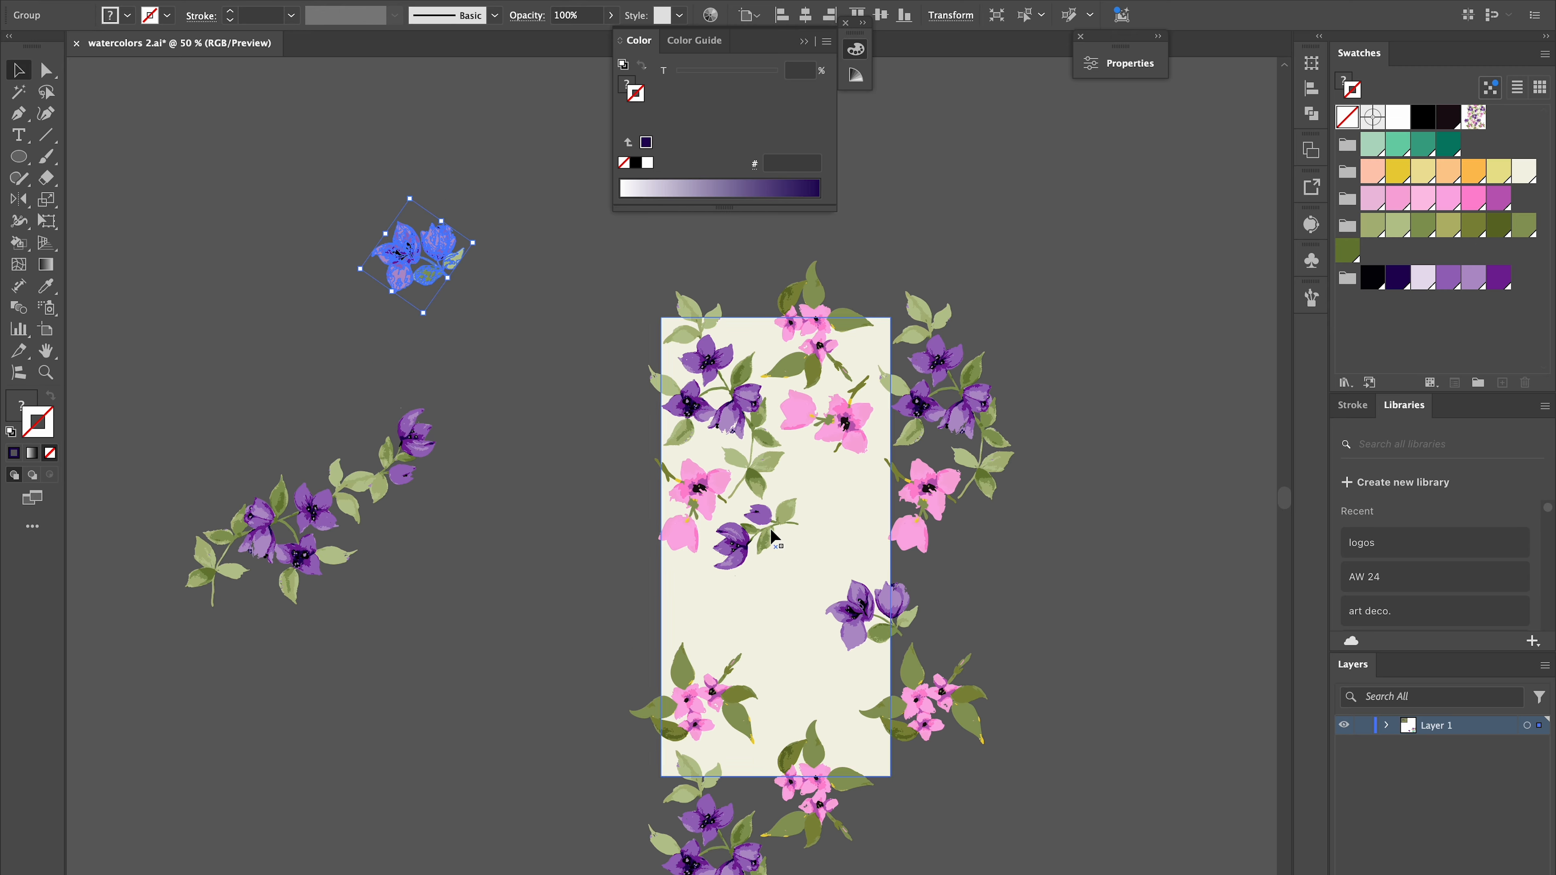
{"action": "left_click_drag", "start_coordinate": [857, 608], "coordinate": [239, 237]}
{"action": "left_click_drag", "start_coordinate": [249, 515], "coordinate": [821, 605]}
Move the two leafy pink clusters off the tile's lower edges and nudge the purple branch slightly down
{"action": "left_click", "coordinate": [916, 701]}
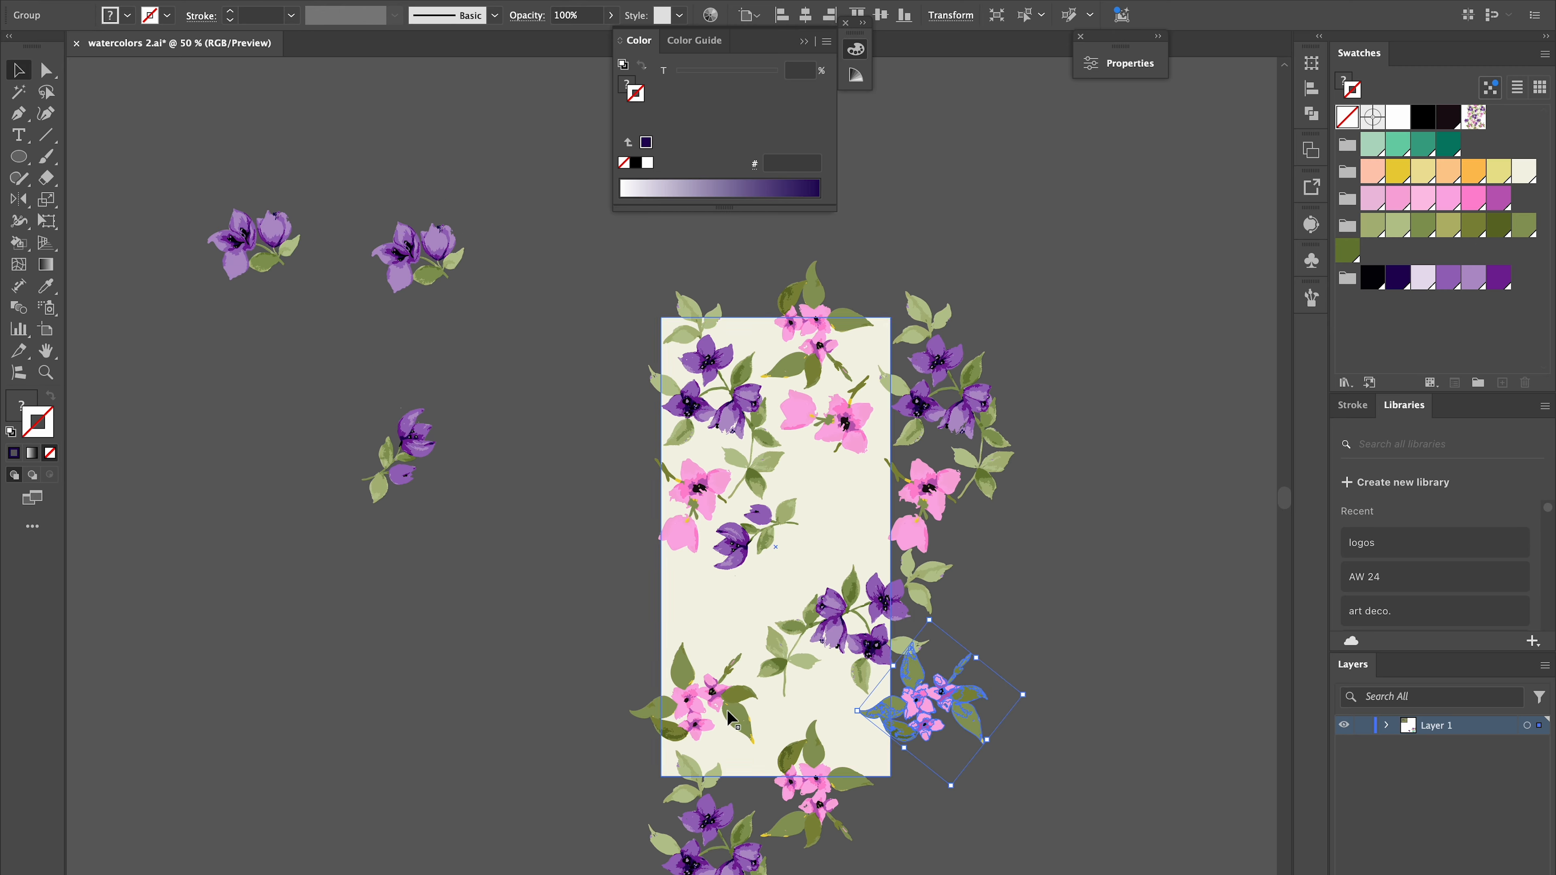
{"action": "left_click", "coordinate": [683, 701], "text": "shift"}
{"action": "left_click_drag", "start_coordinate": [683, 701], "coordinate": [974, 687]}
{"action": "double_click", "coordinate": [883, 594]}
{"action": "key", "text": "Escape"}
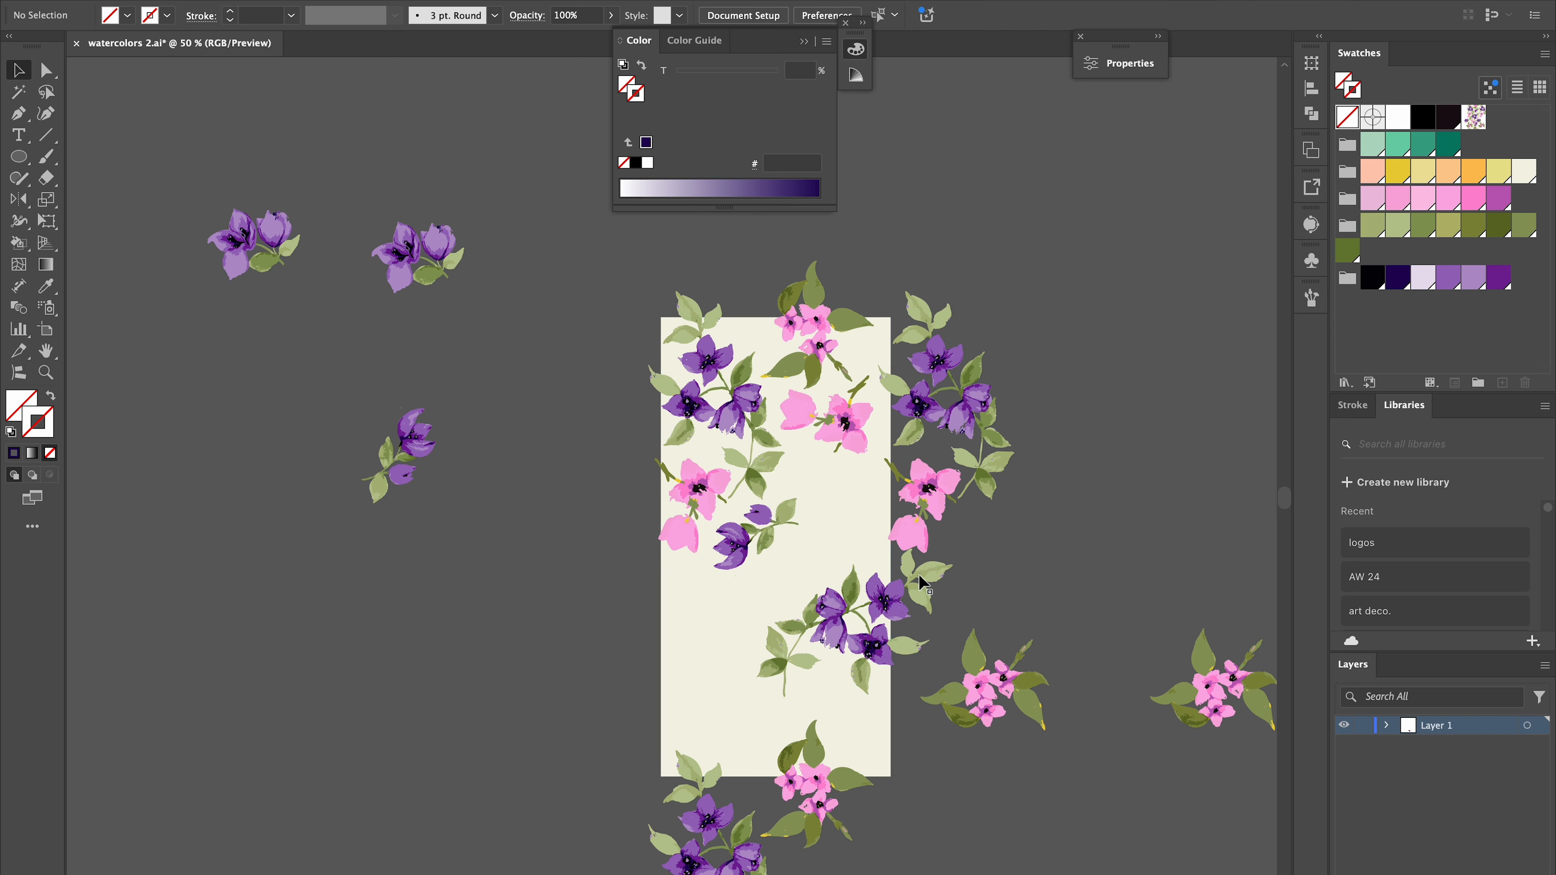
{"action": "left_click_drag", "start_coordinate": [929, 576], "coordinate": [932, 583]}
{"action": "left_click_drag", "start_coordinate": [978, 687], "coordinate": [453, 621]}
Copy the right-edge purple branch one tile width to the left, and move the central purple sprig slightly up
{"action": "left_click", "coordinate": [885, 616]}
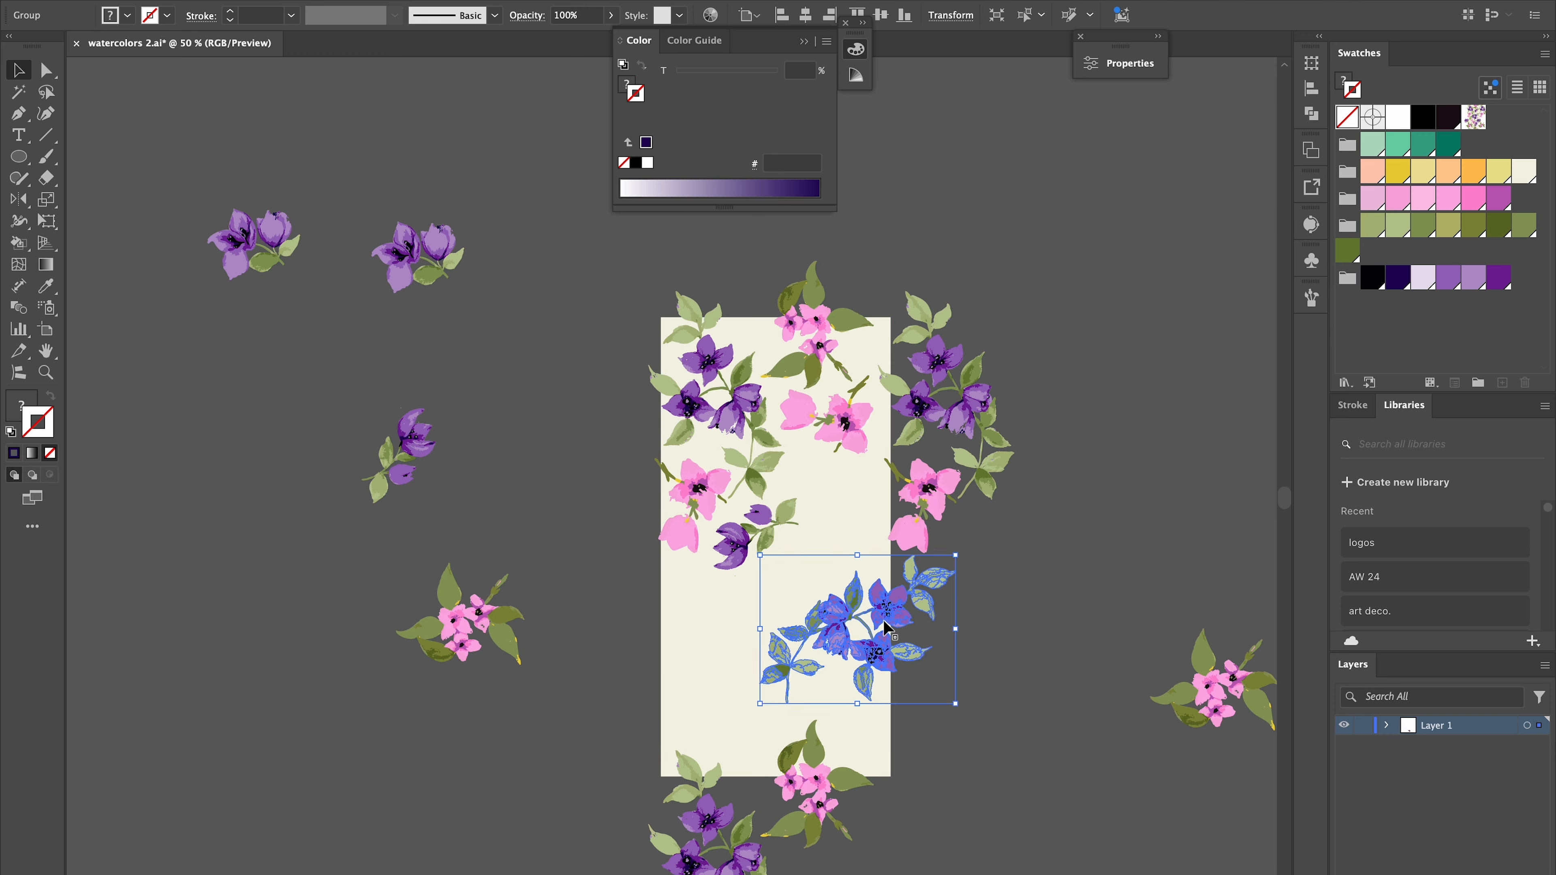
{"action": "key", "text": "Return"}
{"action": "type", "text": "-500"}
{"action": "key", "text": "Tab"}
{"action": "type", "text": "0"}
{"action": "left_click", "coordinate": [147, 467]}
{"action": "left_click_drag", "start_coordinate": [770, 542], "coordinate": [765, 507]}
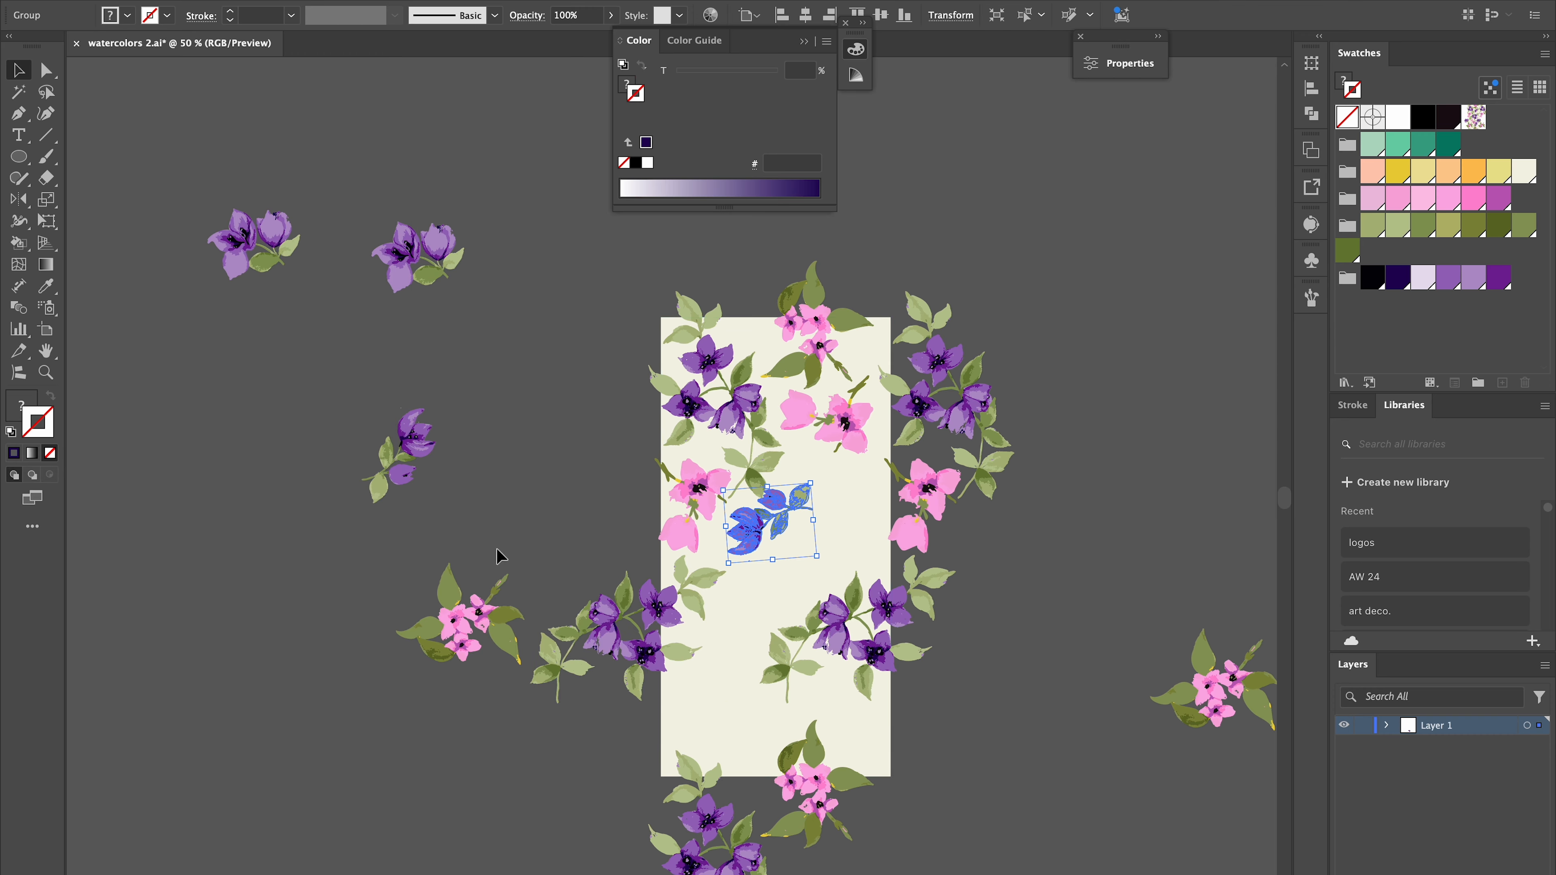
Place the leafy pink cluster at the lower left edge, copy it one tile width to the right, and add the purple sprig between them
{"action": "left_click_drag", "start_coordinate": [474, 614], "coordinate": [727, 704]}
{"action": "key", "text": "Return"}
{"action": "type", "text": "28"}
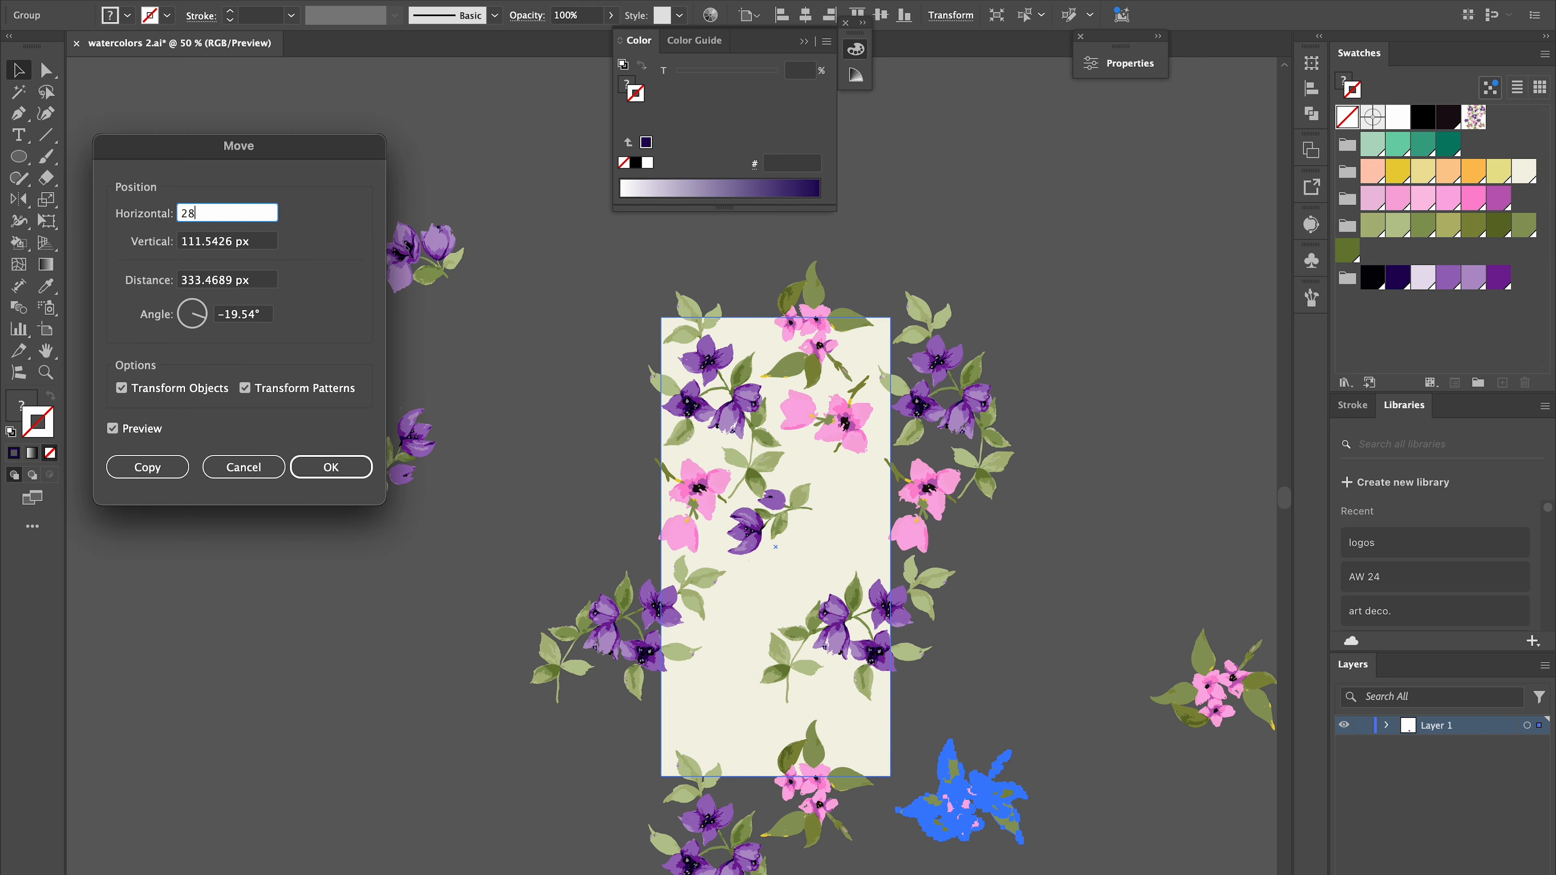
{"action": "left_click", "coordinate": [154, 471]}
{"action": "left_click_drag", "start_coordinate": [393, 460], "coordinate": [871, 746]}
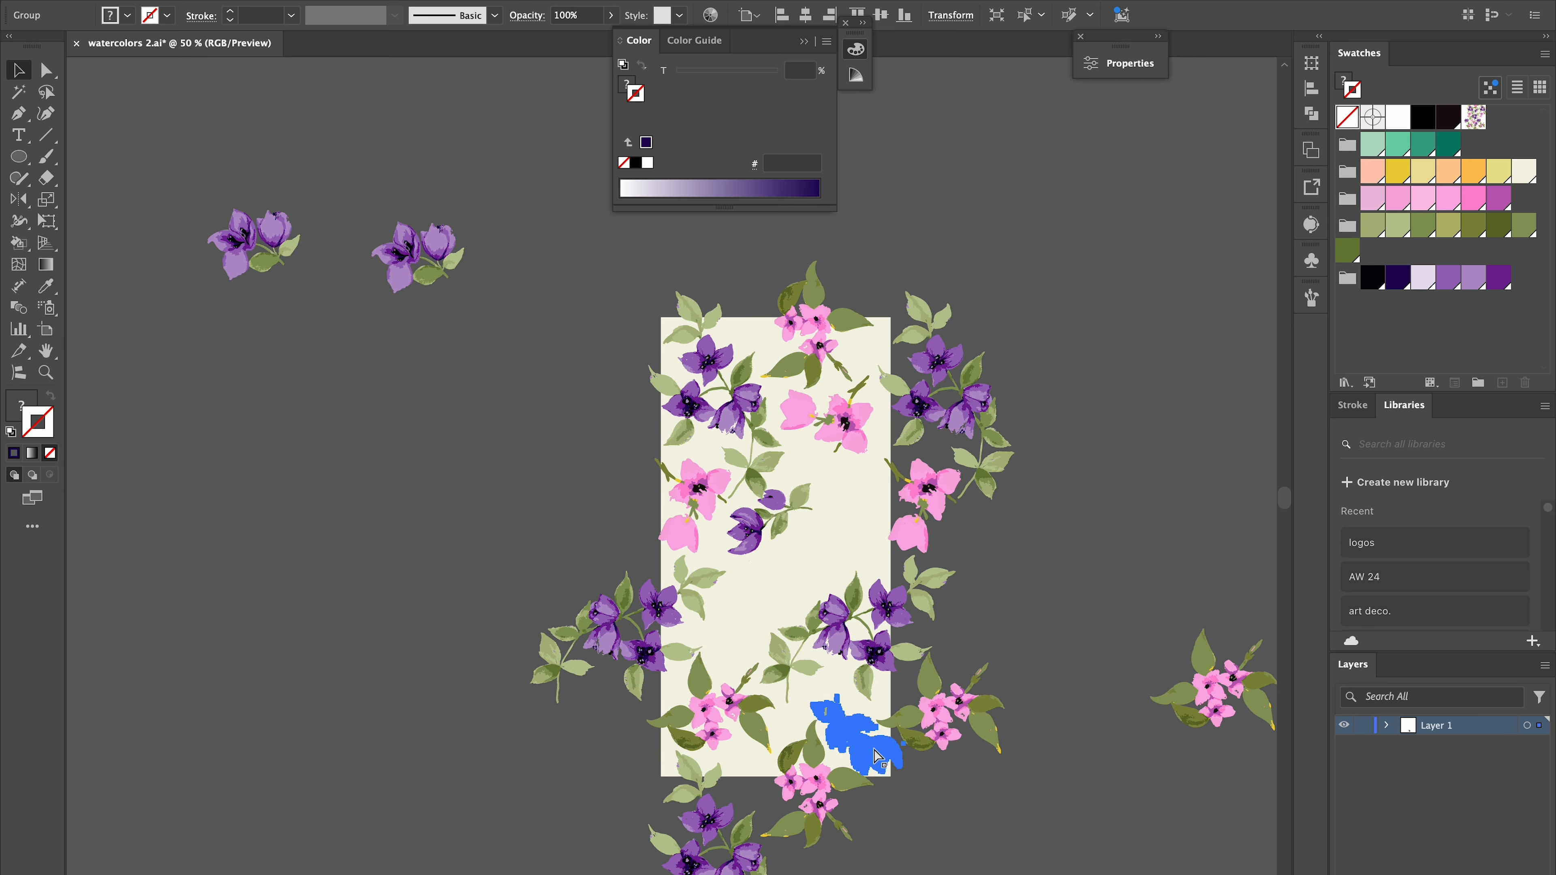
Copy the lower right purple sprig 288 px to the left with no vertical shift
{"action": "key", "text": "Return"}
{"action": "type", "text": "-288"}
{"action": "key", "text": "Tab"}
{"action": "type", "text": "0"}
{"action": "key", "text": "Tab"}
{"action": "left_click", "coordinate": [150, 468]}
Place the two purple flower pairs from outside in the tile's lower middle, reflect them for variety, and park the spare leafy pink cluster off the tile
{"action": "left_click", "coordinate": [705, 711]}
{"action": "left_click_drag", "start_coordinate": [227, 246], "coordinate": [355, 435]}
{"action": "left_click_drag", "start_coordinate": [1205, 696], "coordinate": [828, 527]}
{"action": "left_click_drag", "start_coordinate": [787, 579], "coordinate": [269, 266]}
{"action": "left_click_drag", "start_coordinate": [422, 264], "coordinate": [845, 545]}
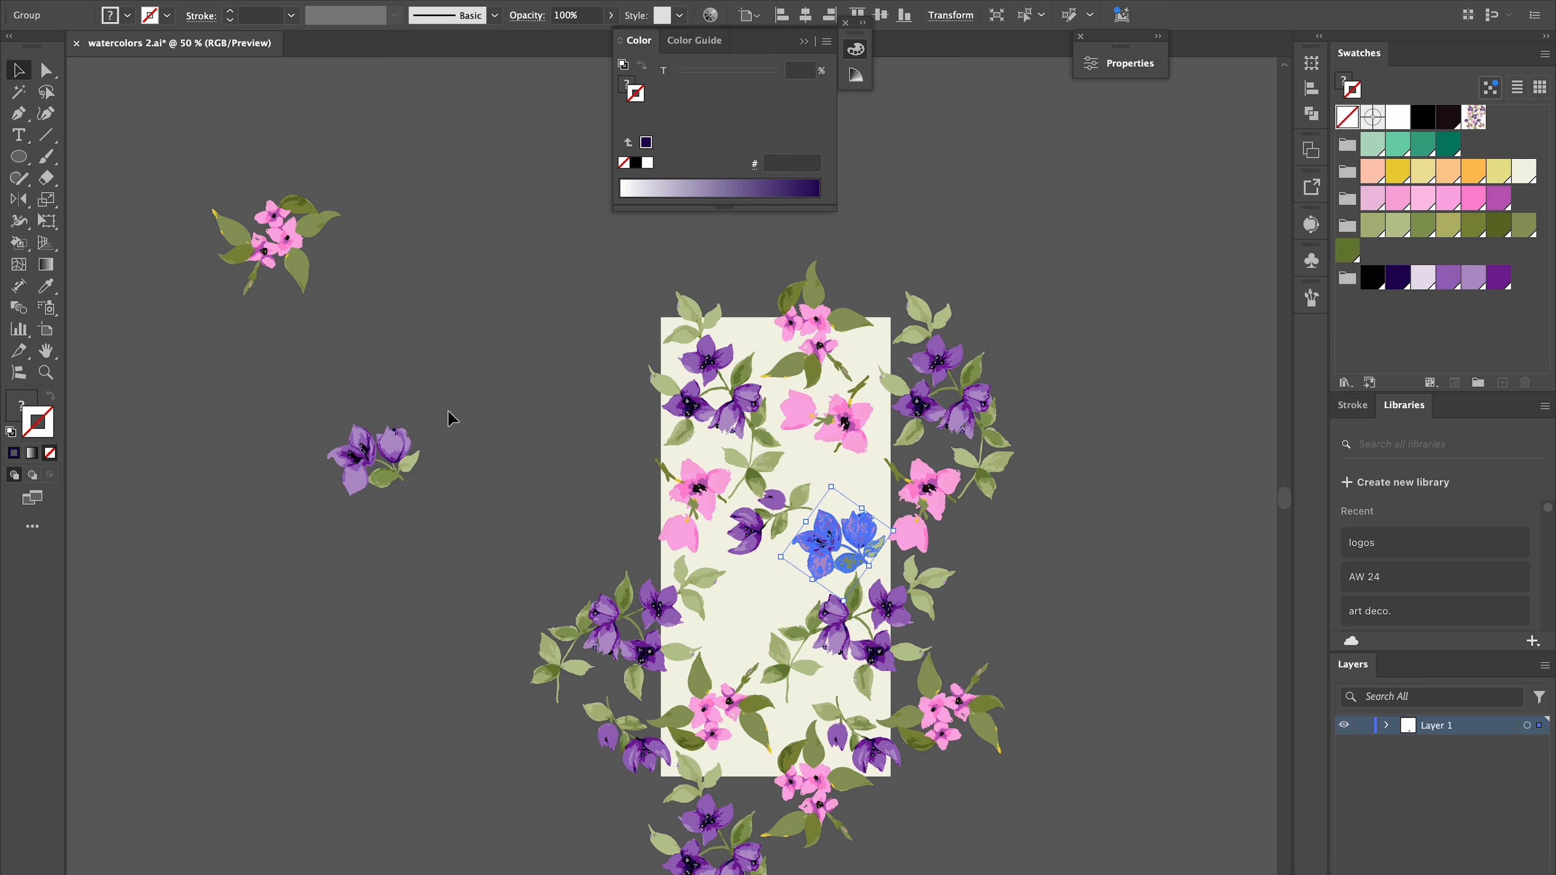
{"action": "left_click_drag", "start_coordinate": [392, 426], "coordinate": [760, 605]}
{"action": "key", "text": "o"}
{"action": "left_click", "coordinate": [1085, 677]}
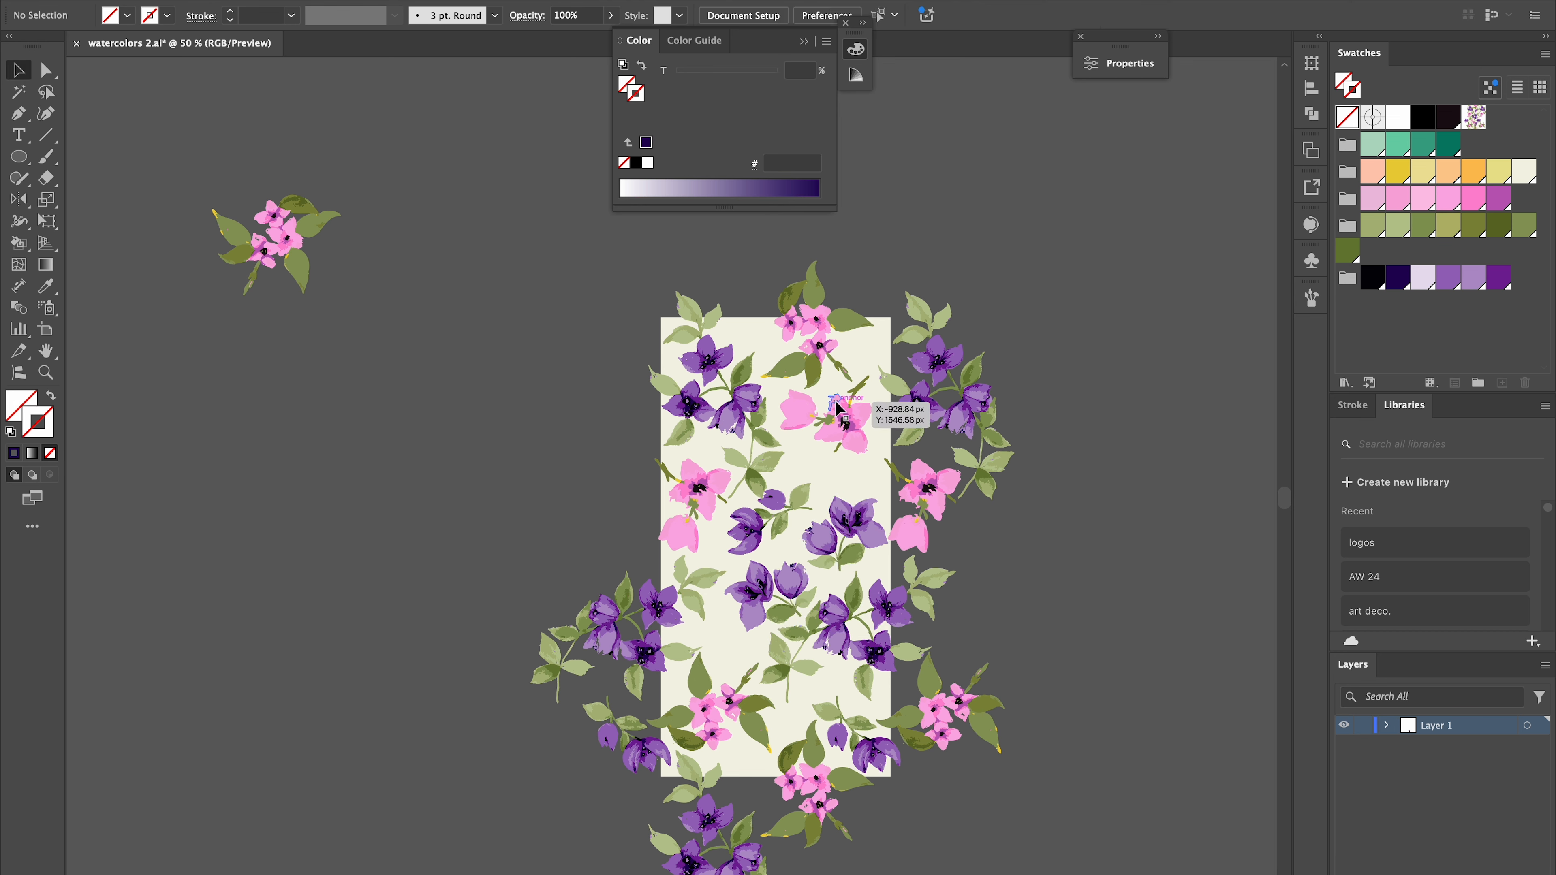
Replace the pink flower pair in the tile's upper right area with a reflected leafy pink cluster, parking the pink pair off the tile
{"action": "left_click_drag", "start_coordinate": [836, 410], "coordinate": [858, 460]}
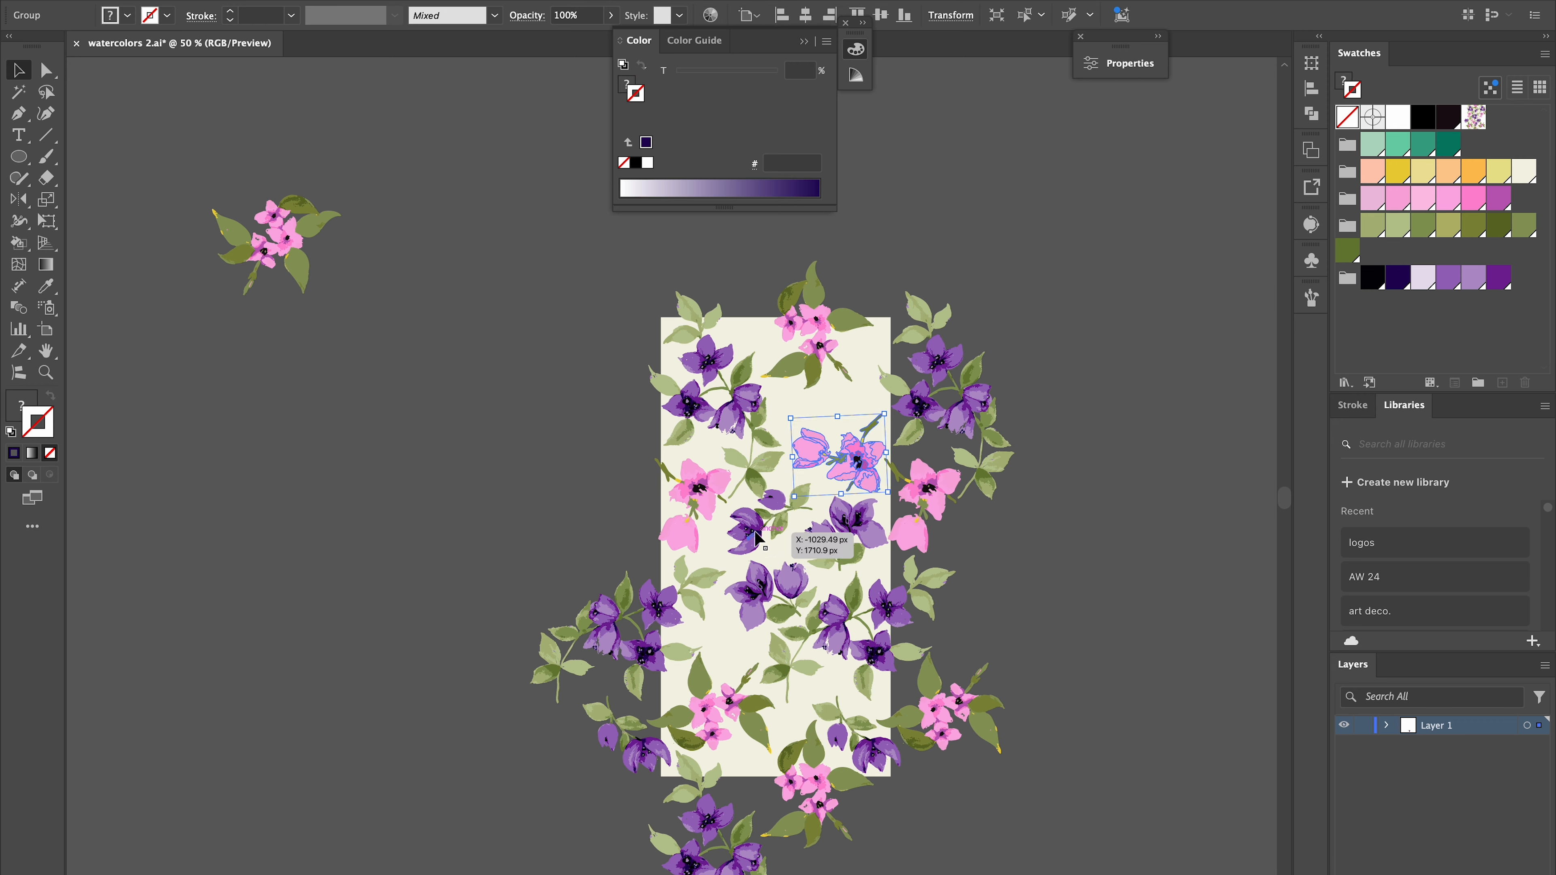
{"action": "left_click_drag", "start_coordinate": [750, 539], "coordinate": [750, 539]}
{"action": "left_click", "coordinate": [724, 716]}
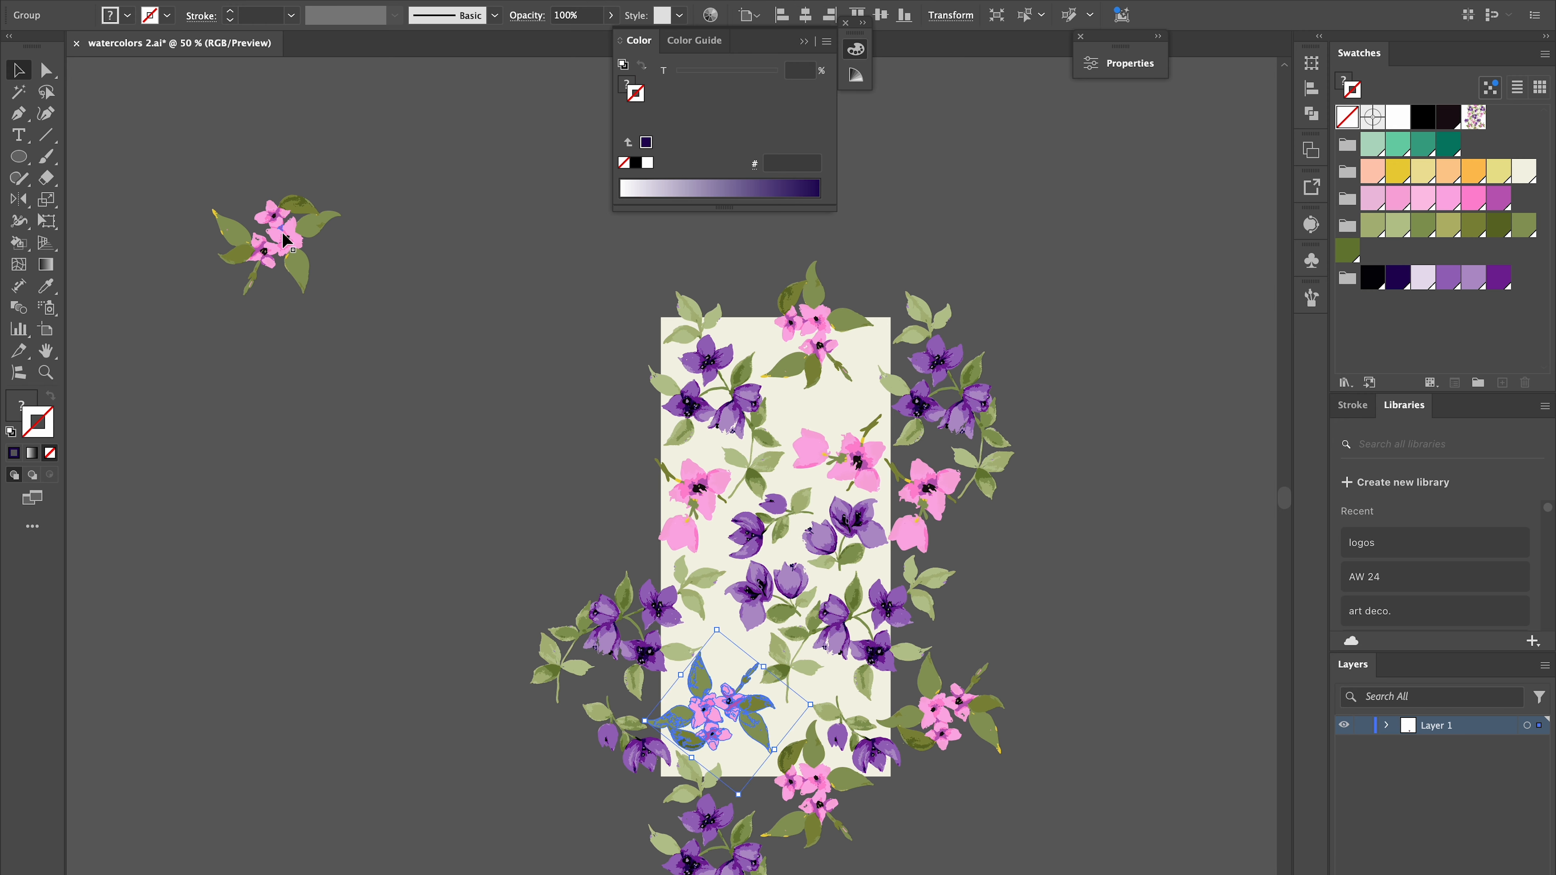
{"action": "left_click", "coordinate": [527, 483]}
{"action": "mouse_move", "coordinate": [828, 465]}
{"action": "left_mouse_down"}
{"action": "mouse_move", "coordinate": [819, 423]}
{"action": "mouse_move", "coordinate": [830, 472]}
{"action": "left_mouse_up"}
{"action": "key", "text": "super+z"}
{"action": "key", "text": "super+z"}
{"action": "left_click_drag", "start_coordinate": [268, 244], "coordinate": [830, 433]}
{"action": "key", "text": "o"}
{"action": "left_click_drag", "start_coordinate": [831, 429], "coordinate": [911, 467]}
{"action": "key", "text": "v"}
{"action": "left_click", "coordinate": [1208, 685]}
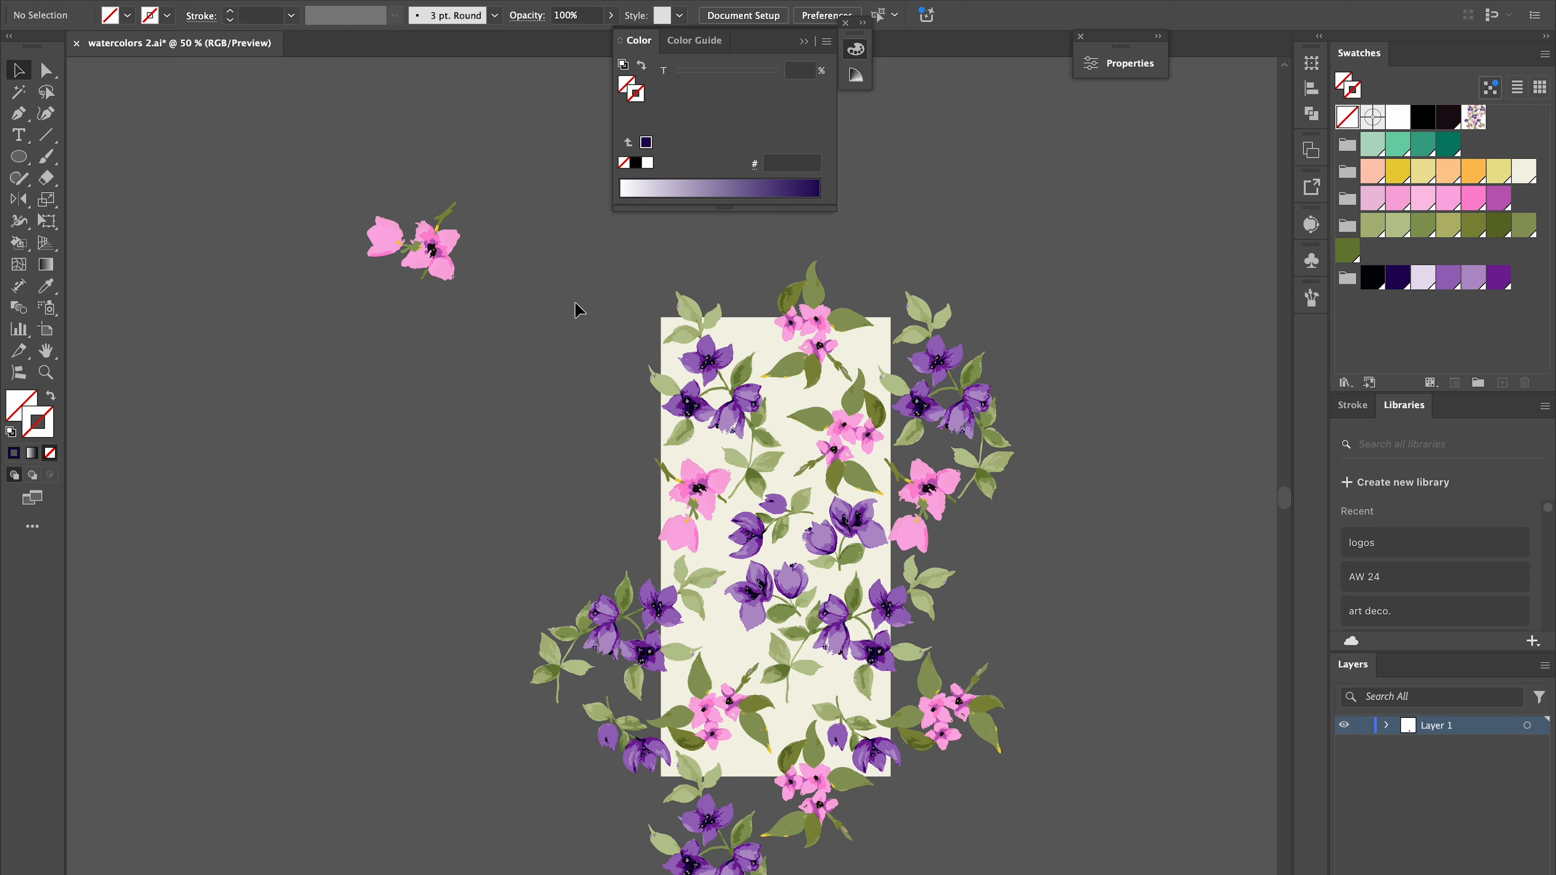
Save the floral tile as a new pattern swatch and fill a test rectangle beside the previous pattern with it, without a stroke
{"action": "left_click_drag", "start_coordinate": [580, 309], "coordinate": [968, 796]}
{"action": "left_click_drag", "start_coordinate": [978, 673], "coordinate": [1509, 114]}
{"action": "key", "text": "super+minus"}
{"action": "key", "text": "super+minus"}
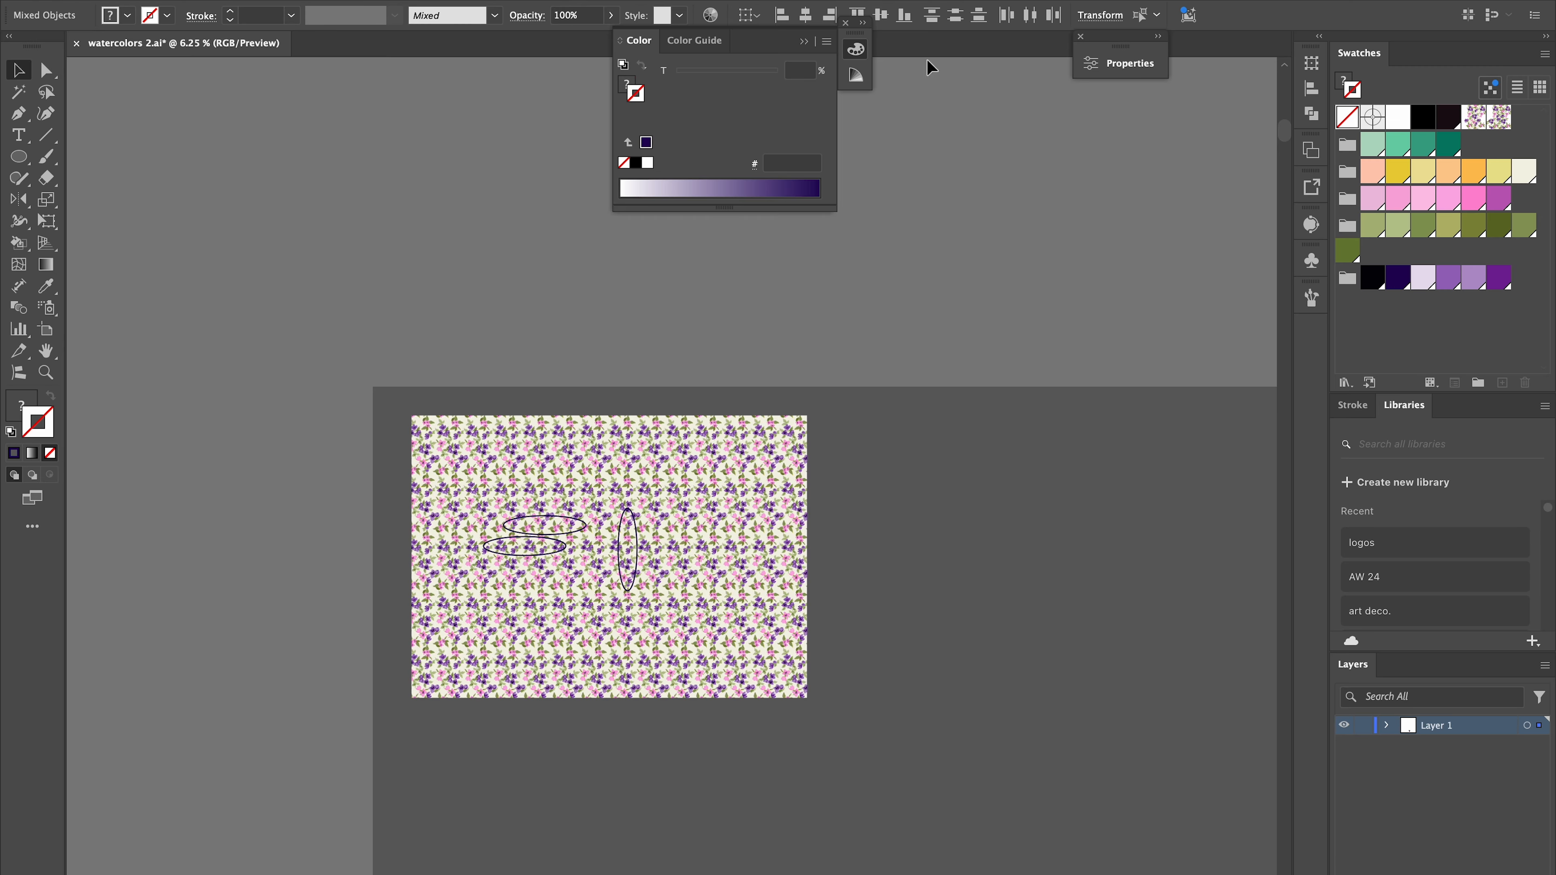
{"action": "left_click", "coordinate": [1041, 476]}
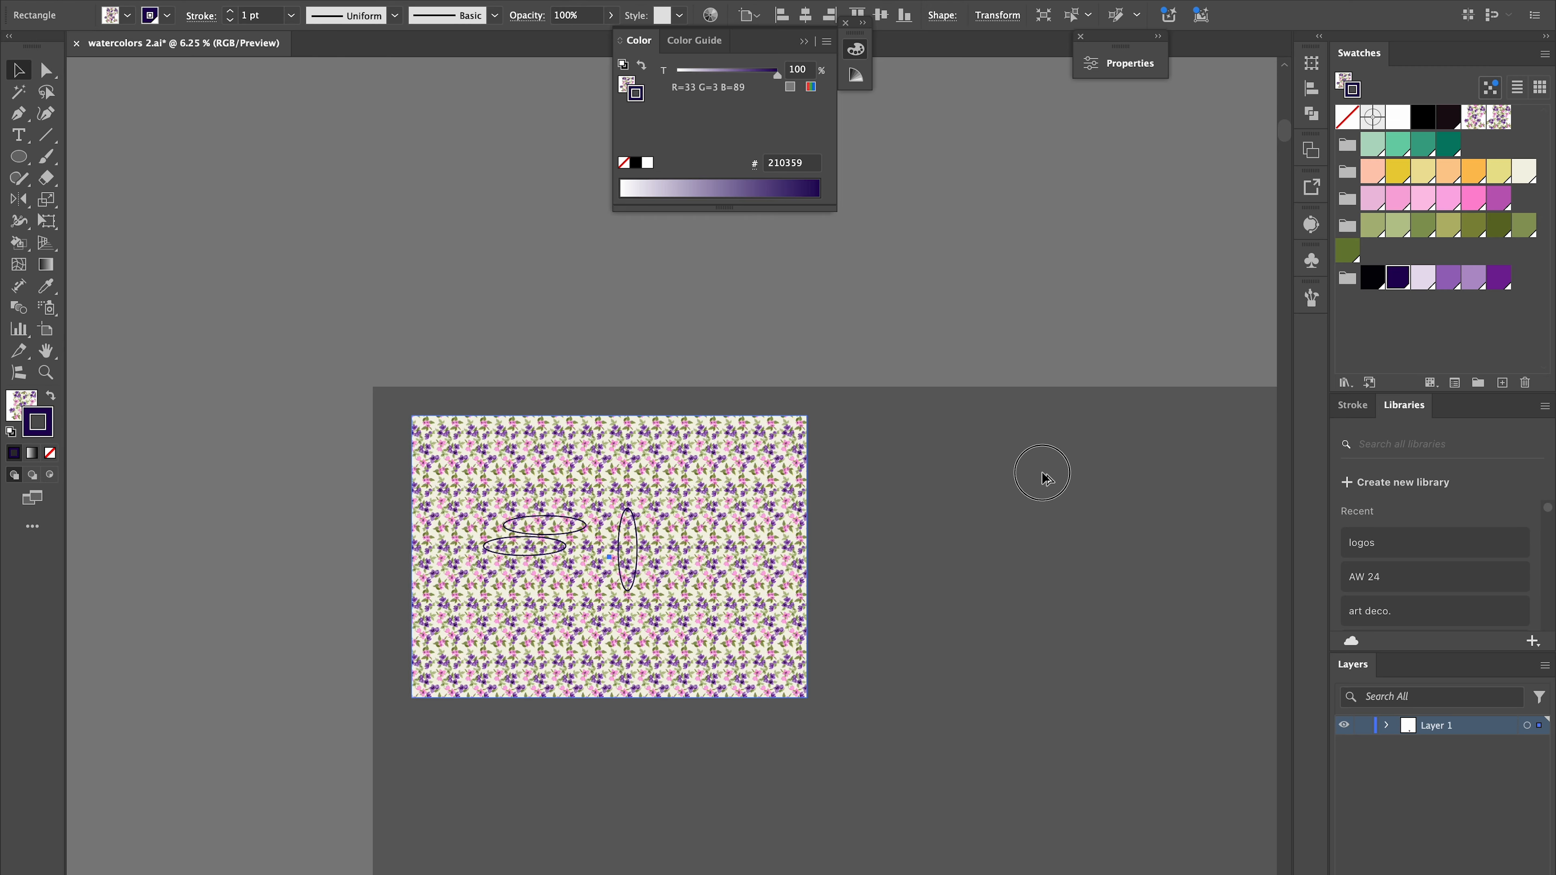
{"action": "left_click", "coordinate": [1505, 117]}
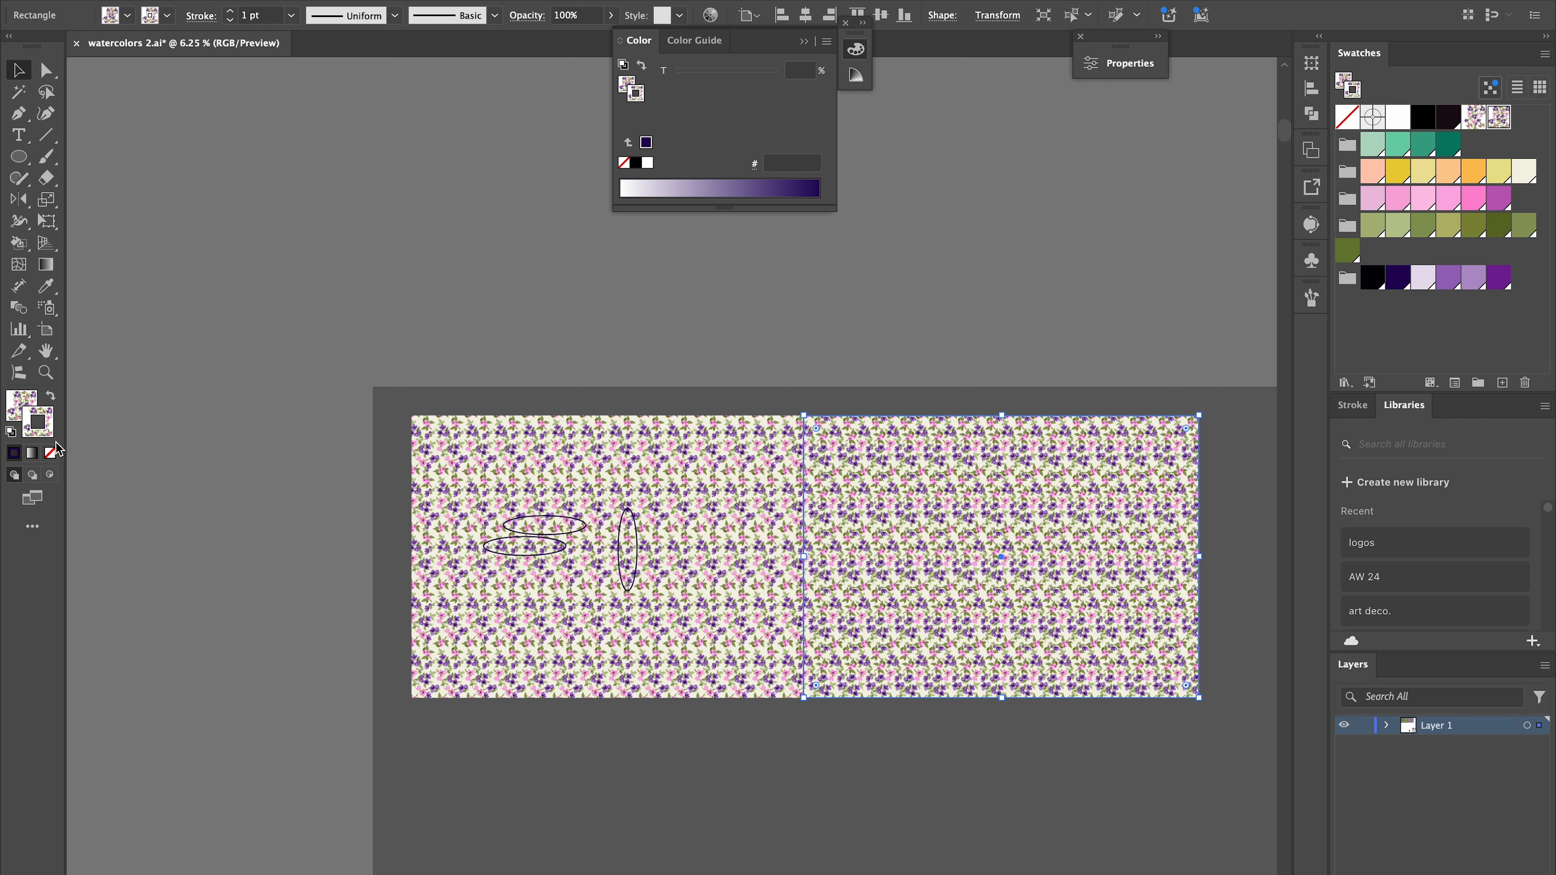
{"action": "left_click", "coordinate": [13, 394]}
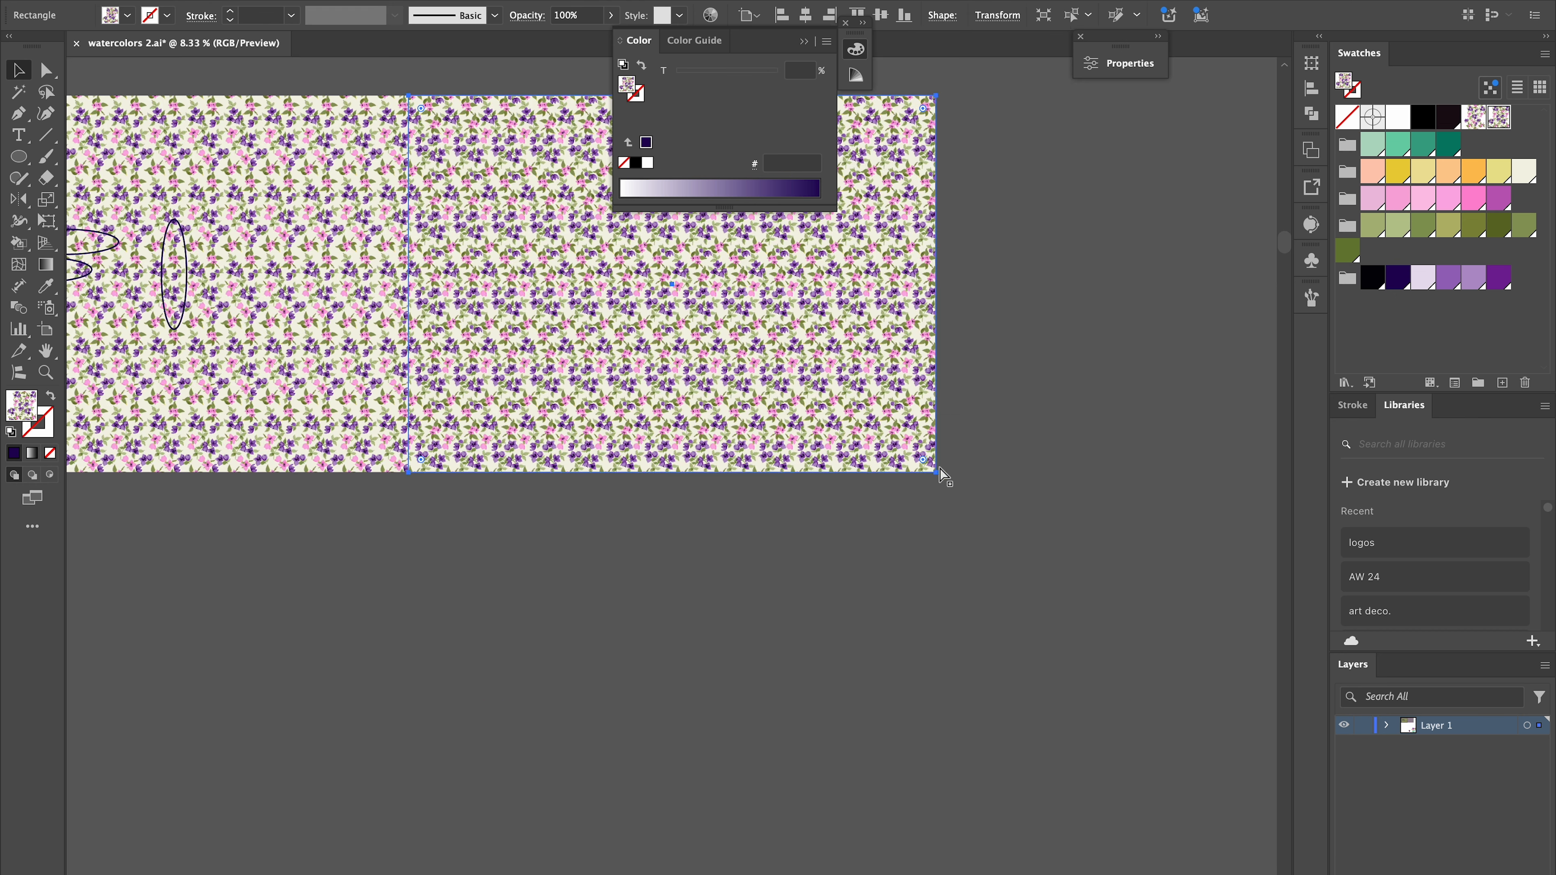
{"action": "scroll", "coordinate": [938, 467], "scroll_direction": "up", "scroll_amount": 4}
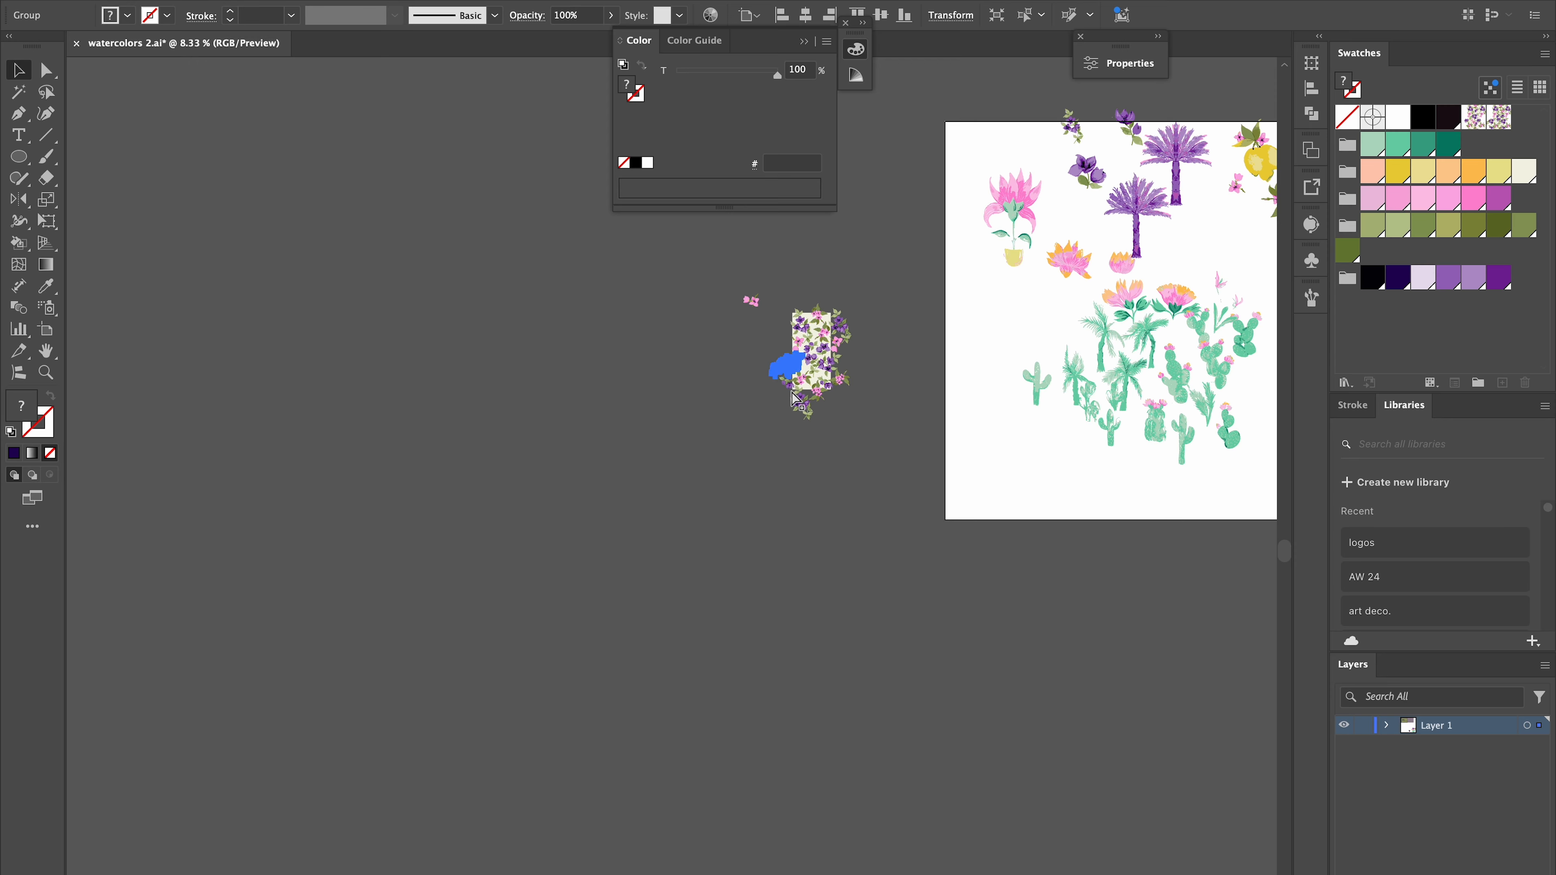
Widen the tile's background rectangle to 576 px, keeping its left edge in place
{"action": "scroll", "coordinate": [796, 337], "scroll_direction": "up", "scroll_amount": 5}
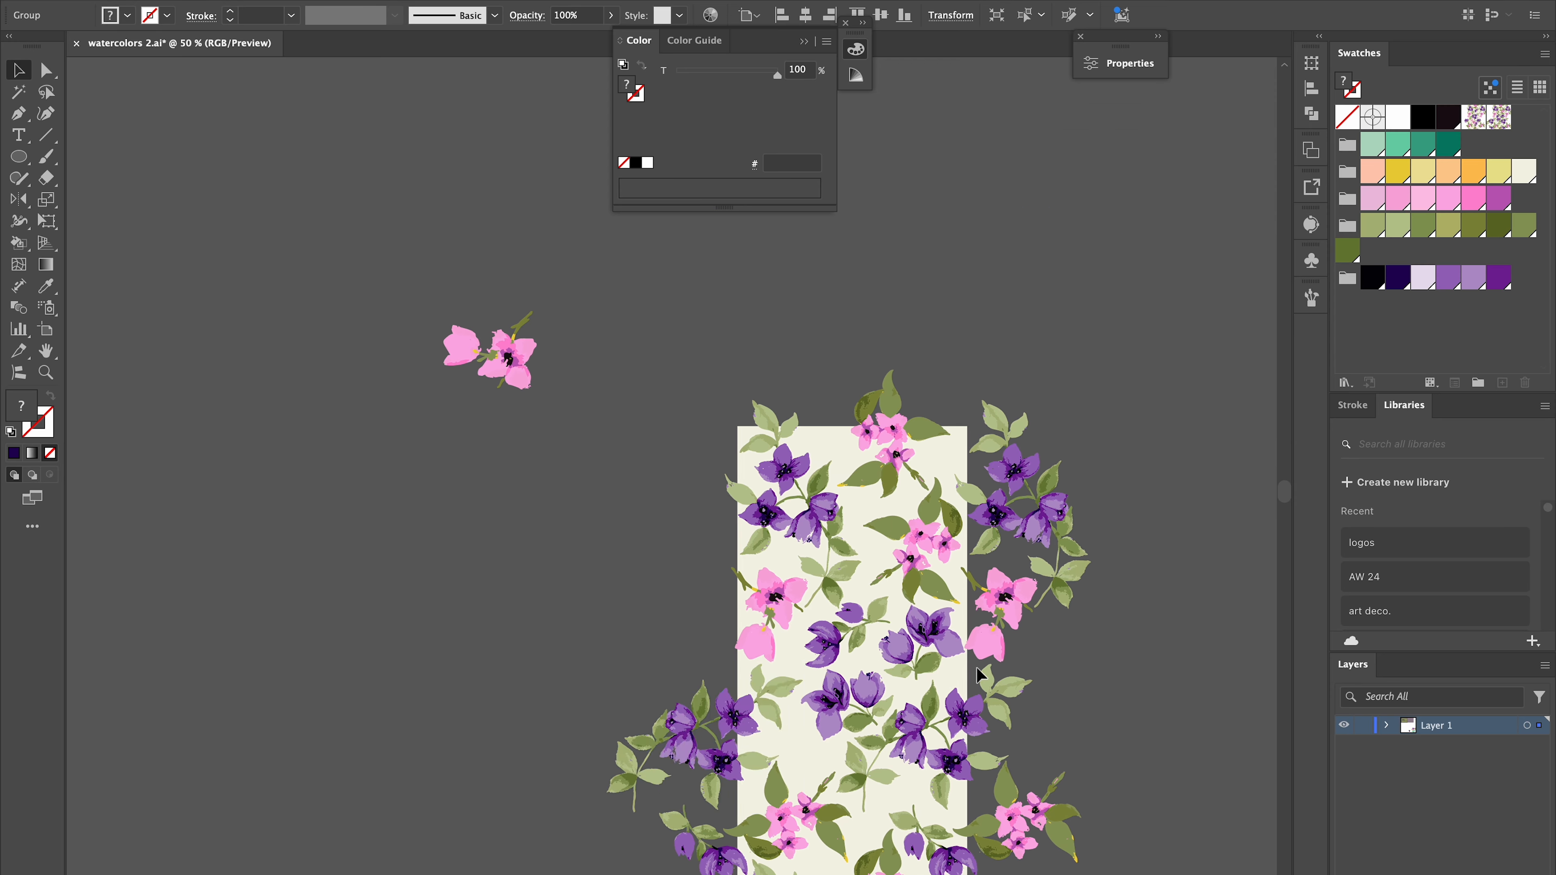
{"action": "left_click_drag", "start_coordinate": [830, 387], "coordinate": [825, 442]}
{"action": "left_click", "coordinate": [1140, 17]}
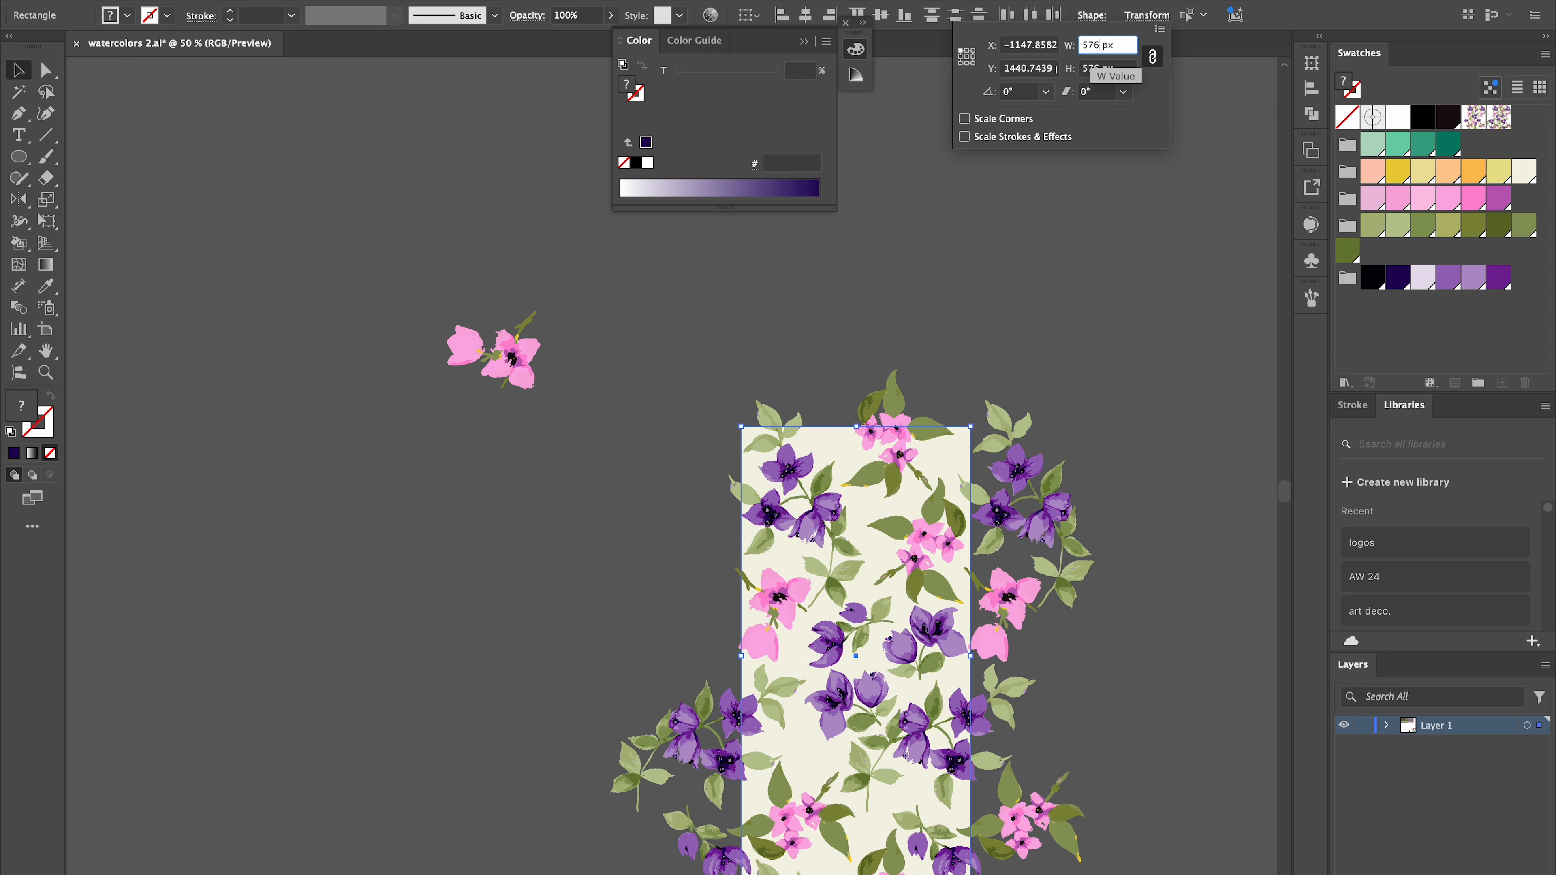
{"action": "key", "text": "Return"}
{"action": "scroll", "coordinate": [796, 490], "scroll_direction": "down", "scroll_amount": 5}
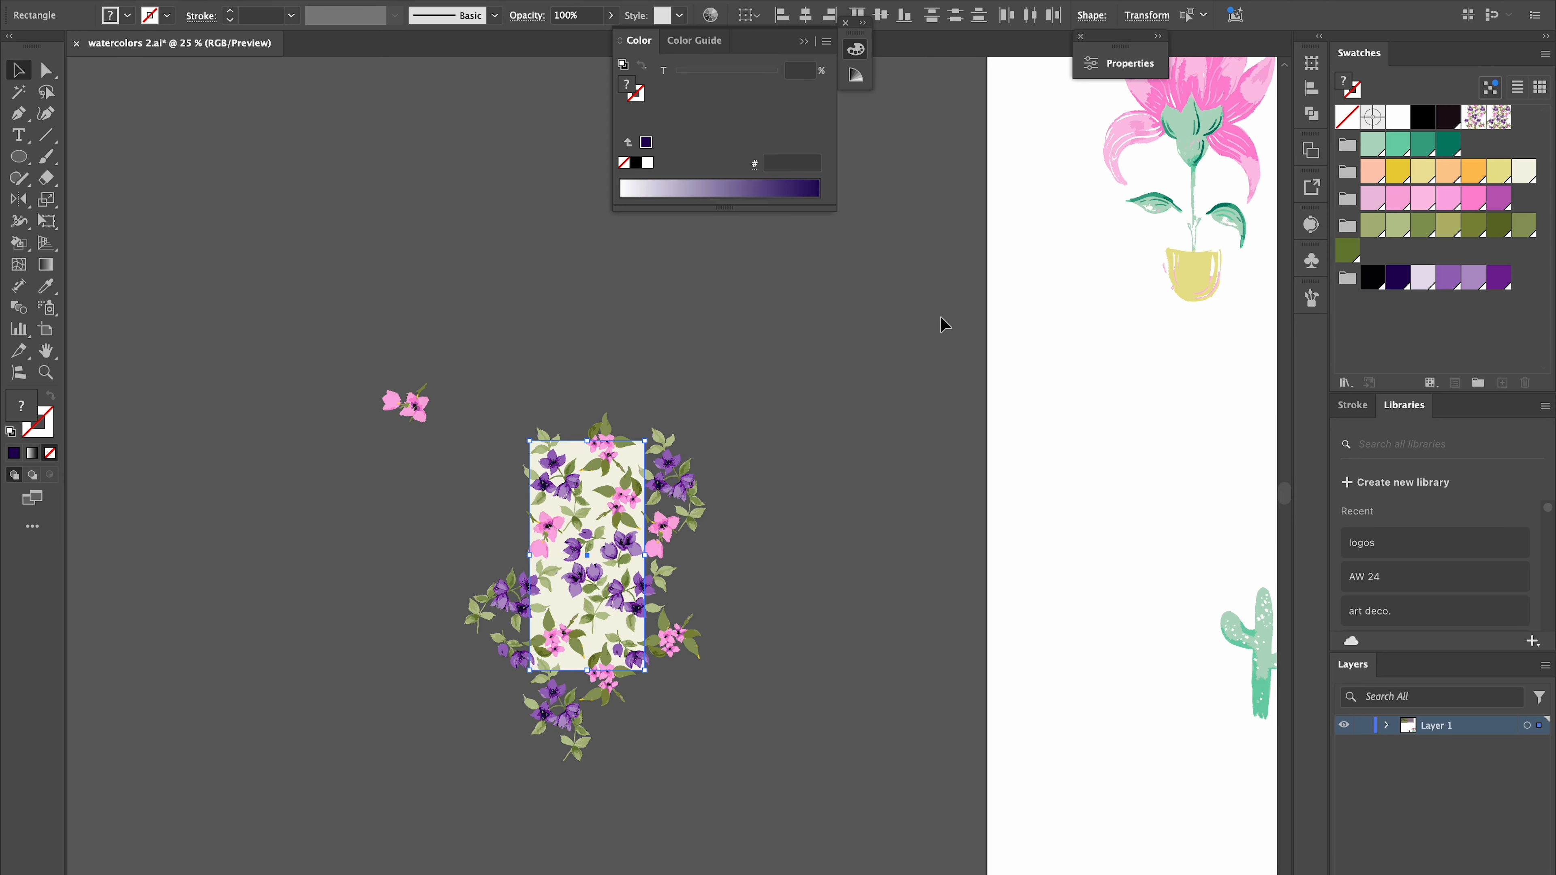
{"action": "left_click", "coordinate": [1145, 15]}
{"action": "type", "text": "576"}
{"action": "key", "text": "Return"}
Delete the repeated purple, pink and leafy motifs that sat along the old right edge of the tile
{"action": "left_click", "coordinate": [906, 479]}
{"action": "key", "text": "super+equal"}
{"action": "key", "text": "super+equal"}
{"action": "scroll", "coordinate": [906, 479], "scroll_direction": "left", "scroll_amount": 4}
{"action": "left_click", "coordinate": [907, 353]}
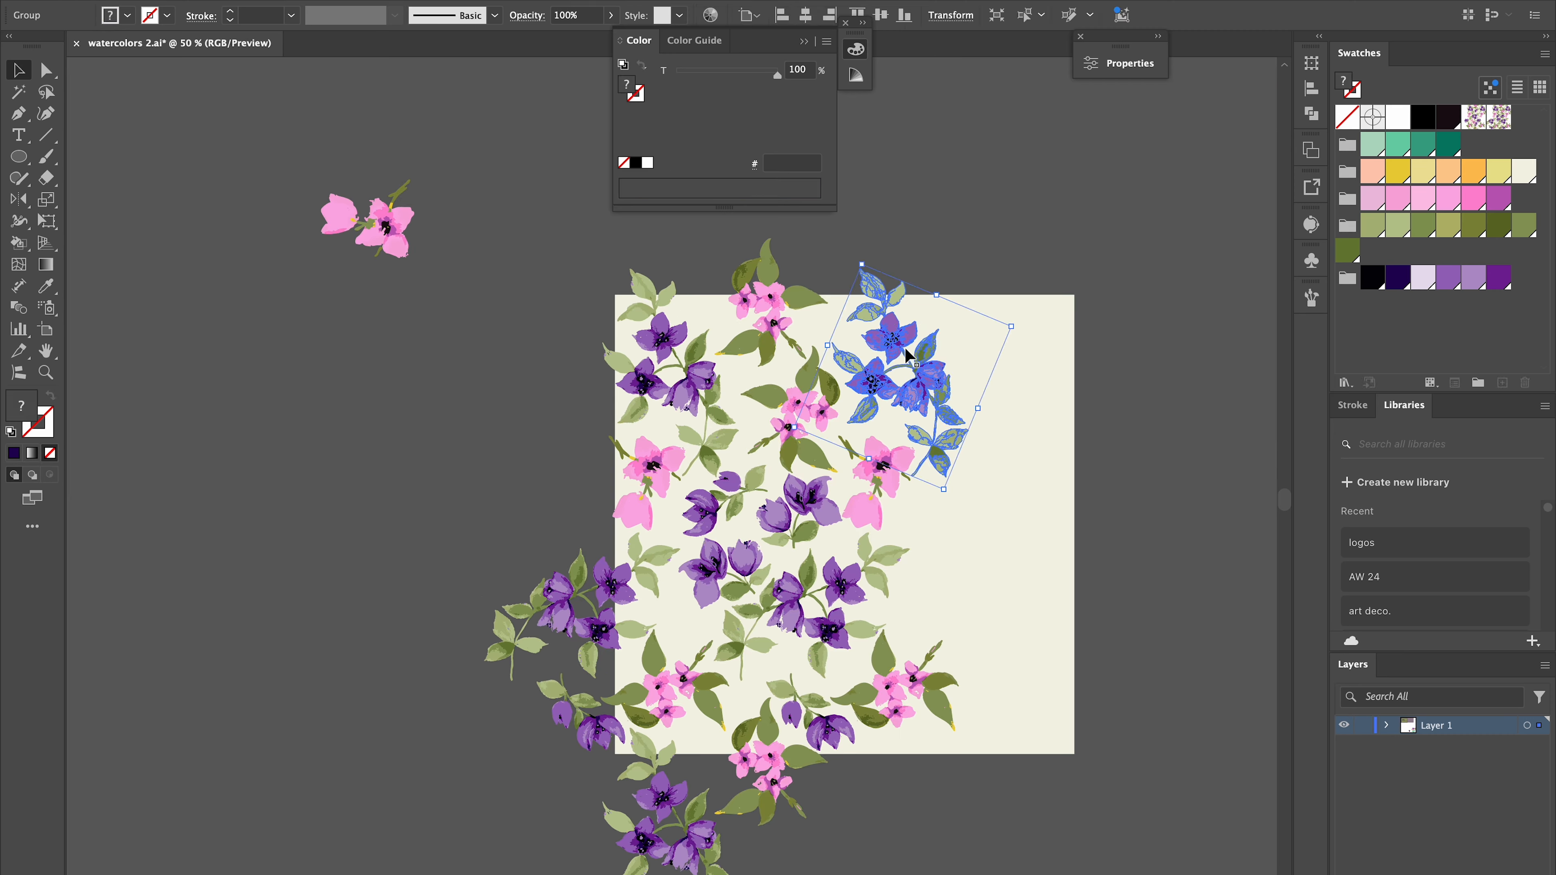
{"action": "key", "text": "Delete"}
{"action": "left_click", "coordinate": [883, 482]}
{"action": "key", "text": "Delete"}
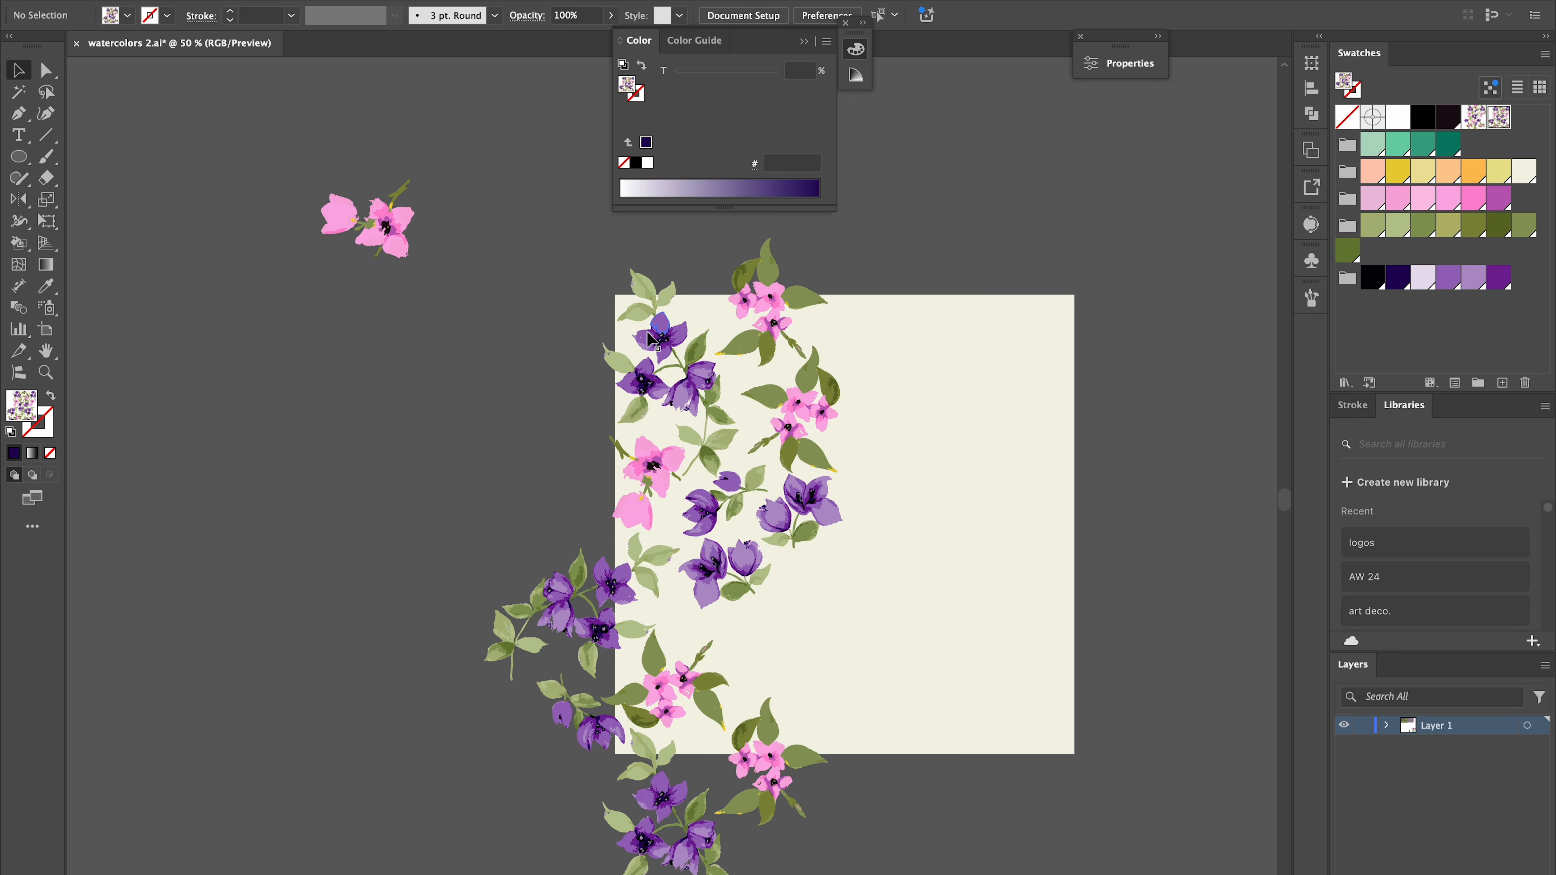
Copy the motifs on the left half of the tile 288 px horizontally and 288 px vertically
{"action": "left_click", "coordinate": [1058, 351]}
{"action": "left_click", "coordinate": [526, 225]}
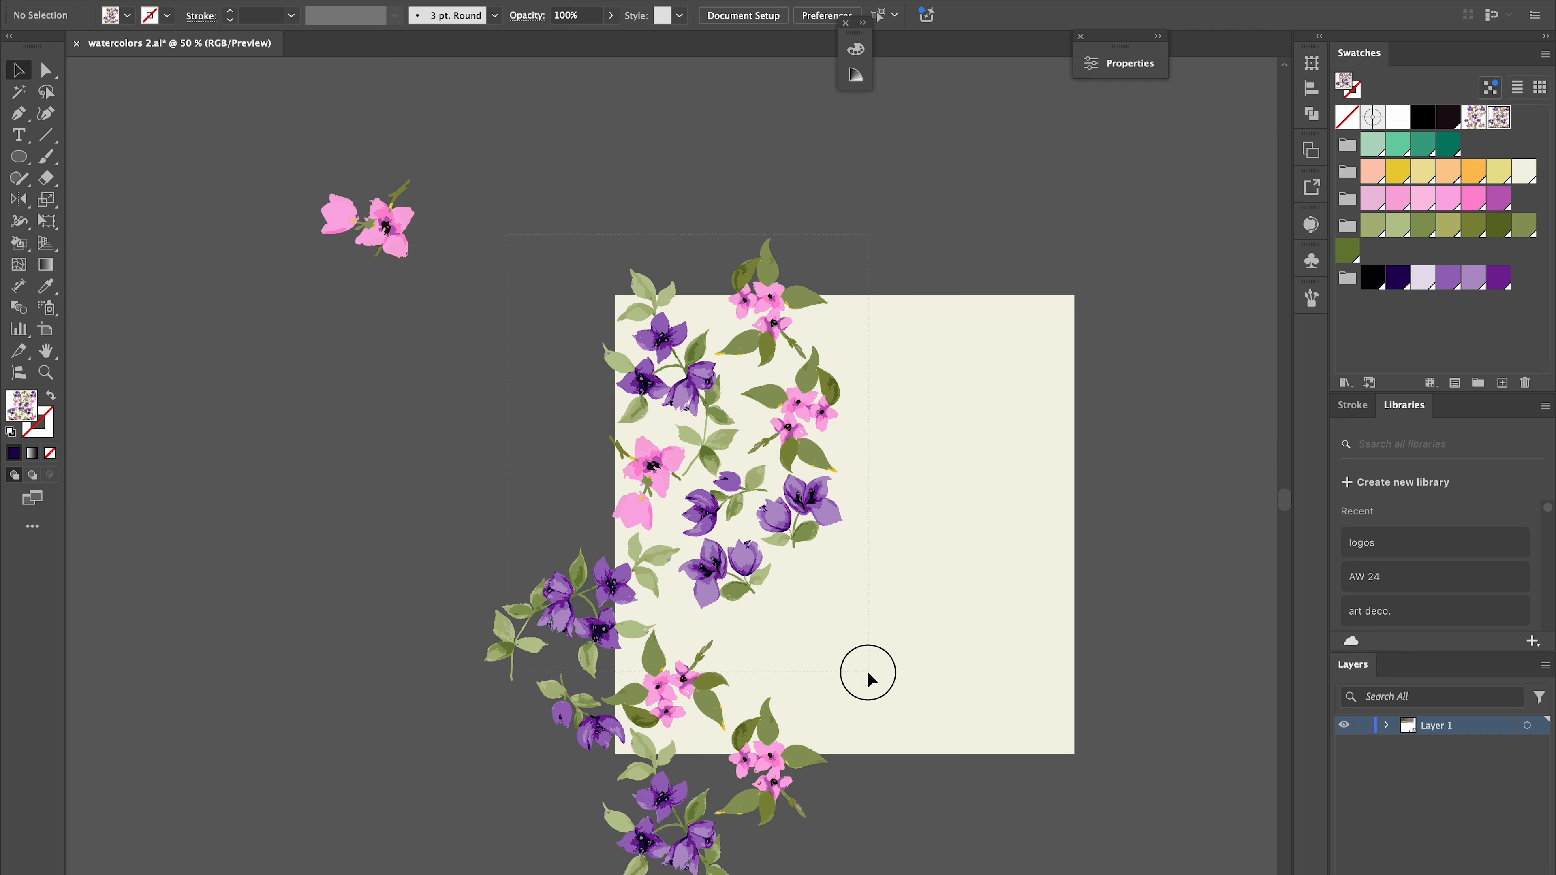
{"action": "left_click_drag", "start_coordinate": [866, 670], "coordinate": [800, 674]}
{"action": "key", "text": "Return"}
{"action": "key", "text": "Tab"}
{"action": "type", "text": "28"}
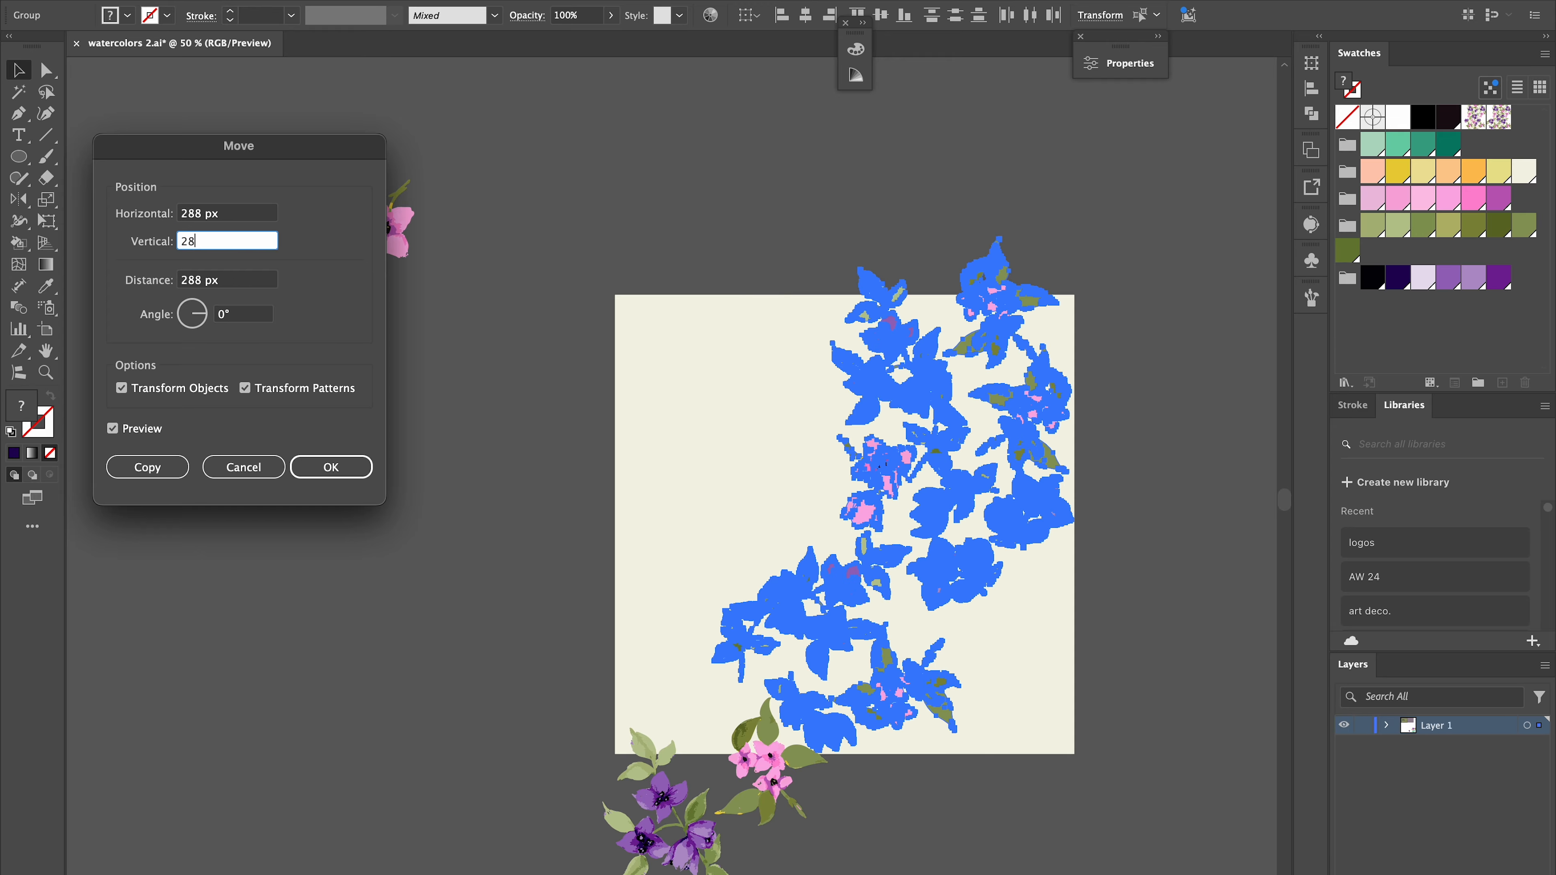
{"action": "left_click", "coordinate": [147, 467]}
Move the copied motifs hanging below the tile into its empty upper right area, rotating the purple branch, leafy pink cluster and purple sprig
{"action": "scroll", "coordinate": [773, 671], "scroll_direction": "down", "scroll_amount": 5}
{"action": "scroll", "coordinate": [773, 670], "scroll_direction": "right", "scroll_amount": 2}
{"action": "left_click_drag", "start_coordinate": [658, 729], "coordinate": [280, 632]}
{"action": "key", "text": "ctrl+z"}
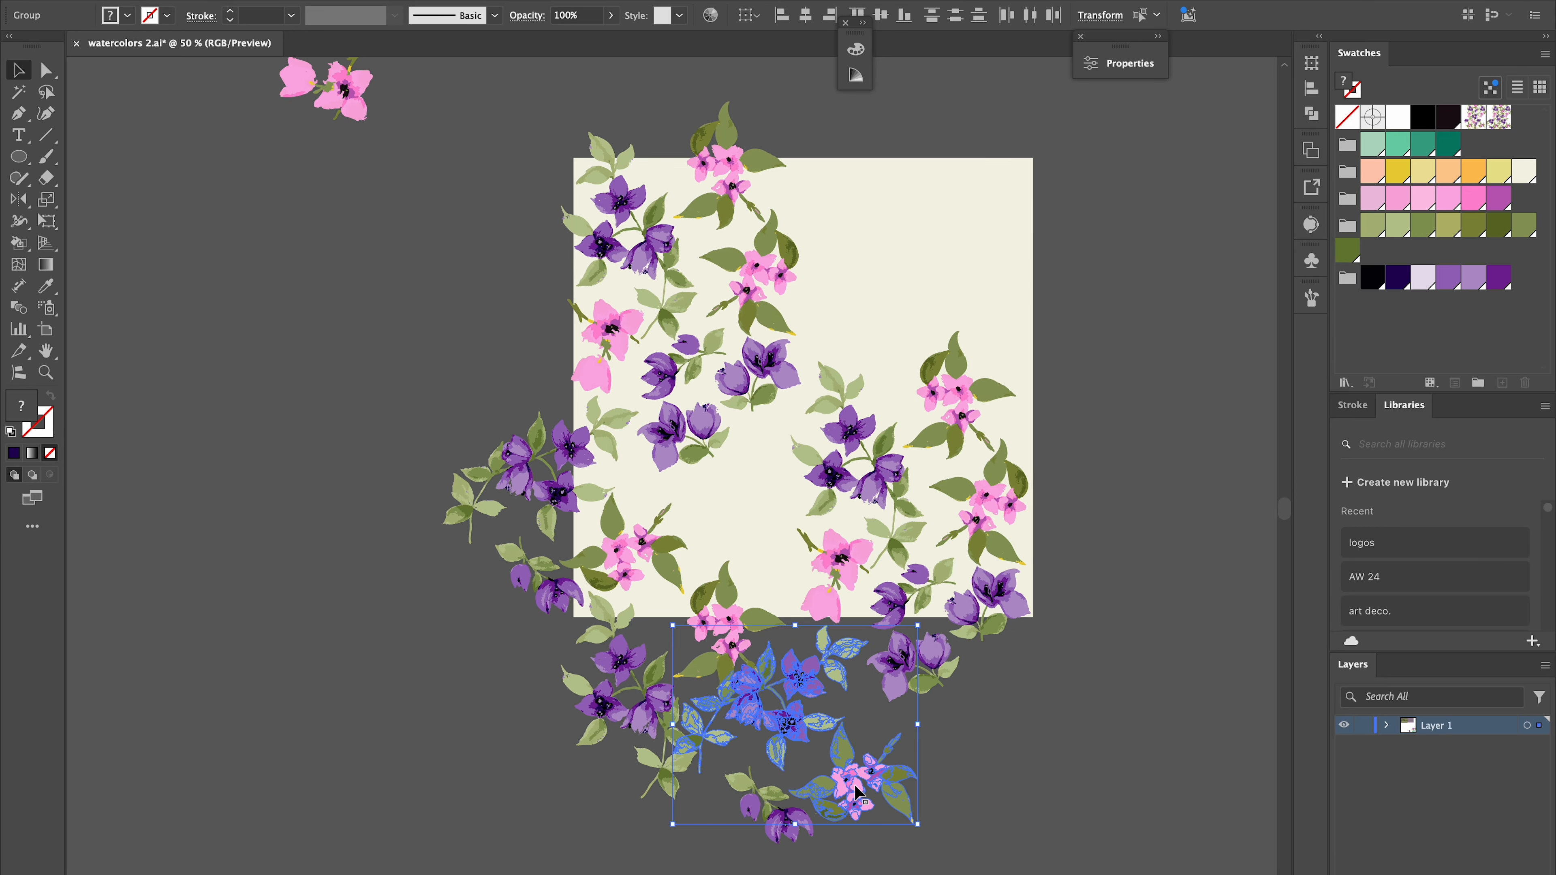
{"action": "left_click_drag", "start_coordinate": [945, 197], "coordinate": [840, 185]}
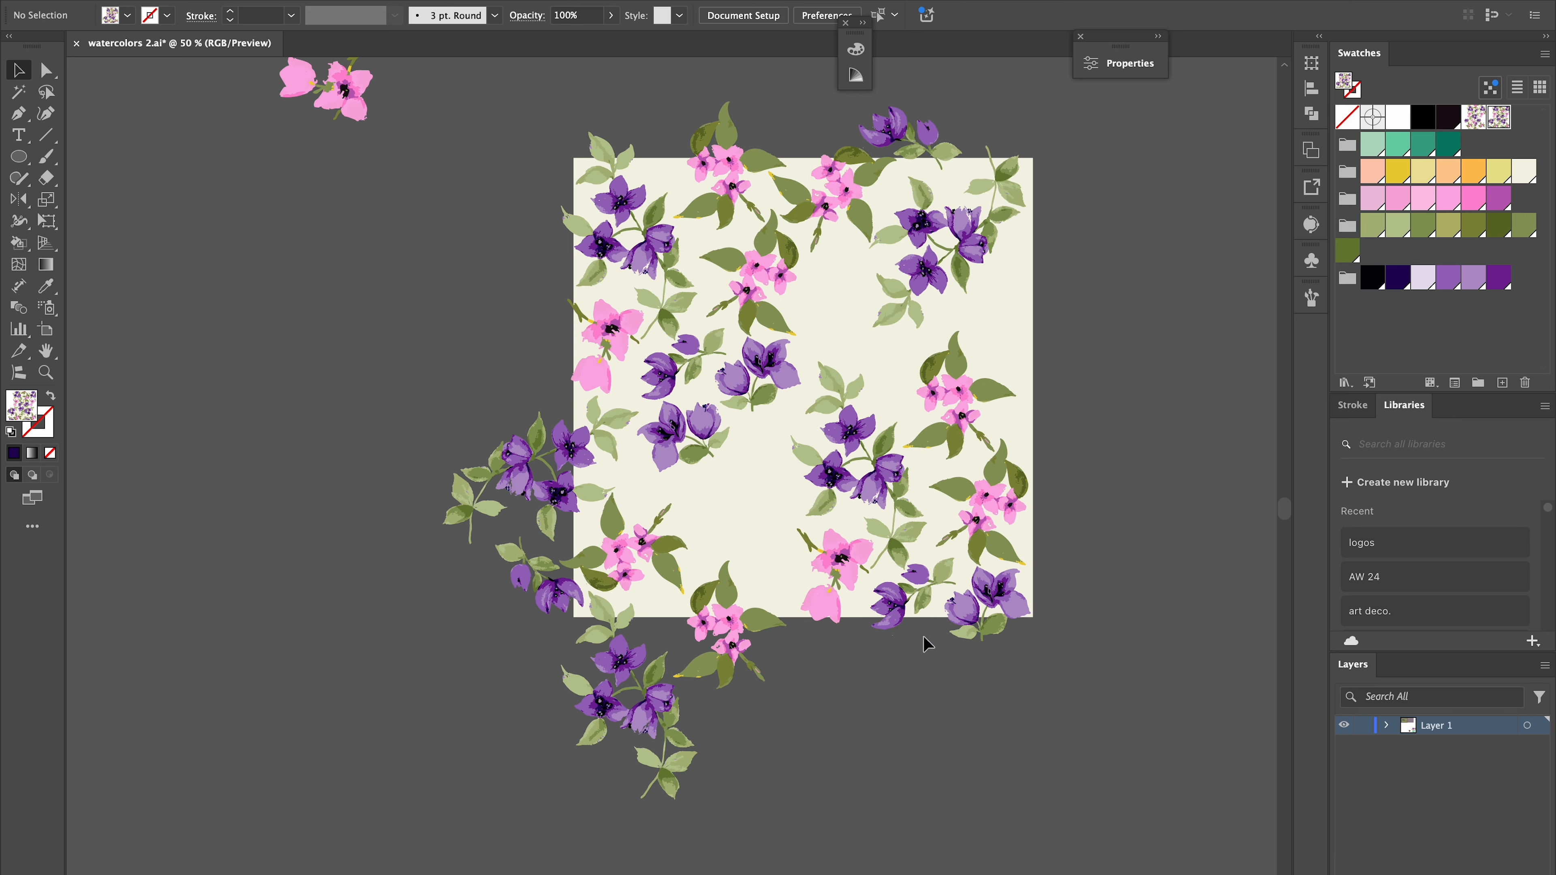
Copy the purple sprig on the tile's top edge 576 px down onto the bottom edge
{"action": "key", "text": "Return"}
{"action": "key", "text": "Tab"}
{"action": "type", "text": "576"}
{"action": "key", "text": "shift+Tab"}
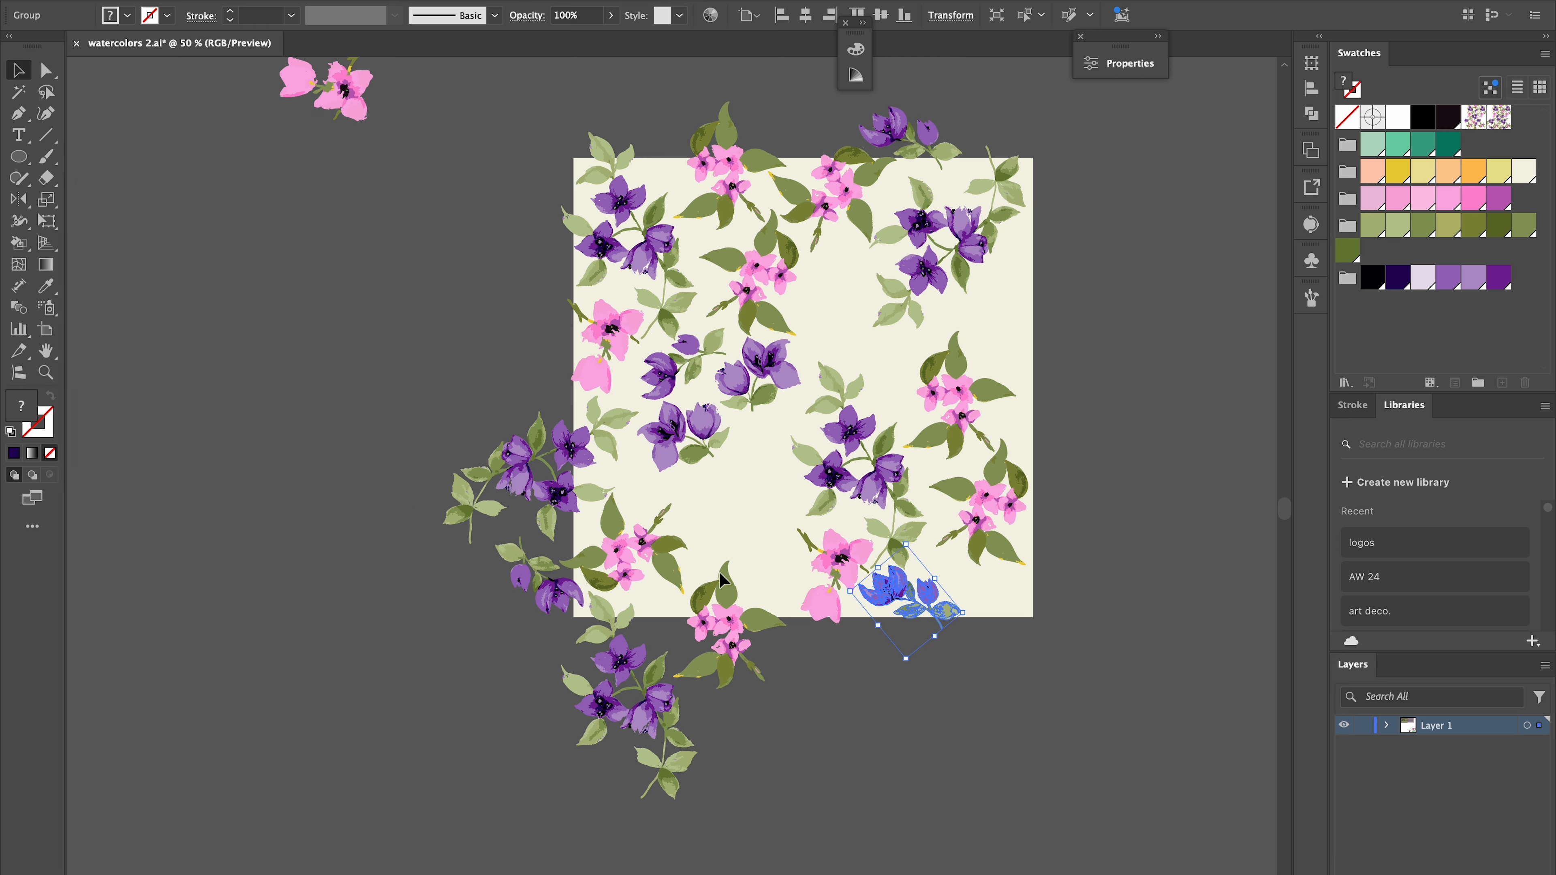
{"action": "left_click", "coordinate": [147, 467]}
Move the upper leafy pink cluster off the tile's right side and copy the upper right purple branch 576 px down with no horizontal shift
{"action": "left_click_drag", "start_coordinate": [830, 175], "coordinate": [1119, 321]}
{"action": "left_click", "coordinate": [913, 272]}
{"action": "key", "text": "Return"}
{"action": "type", "text": "0"}
{"action": "key", "text": "Tab"}
{"action": "type", "text": "576"}
{"action": "left_click", "coordinate": [147, 467]}
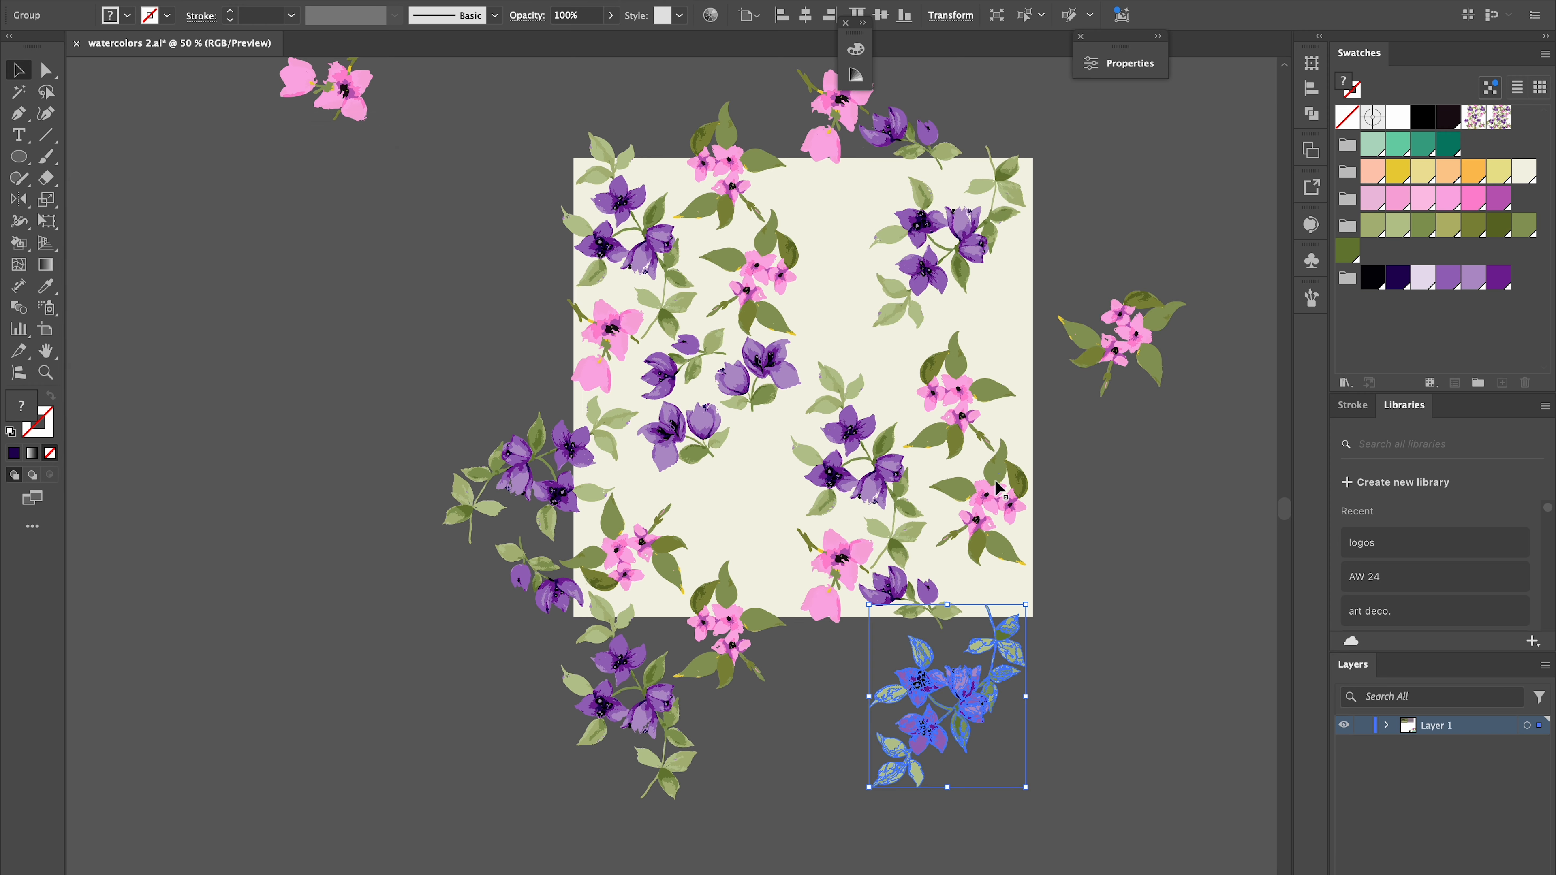
Move the lower right leafy pink cluster off the tile and fit the pink flower pair above the purple pair in the lower left area
{"action": "left_click_drag", "start_coordinate": [996, 484], "coordinate": [318, 189]}
{"action": "left_click_drag", "start_coordinate": [334, 89], "coordinate": [748, 507]}
{"action": "left_click_drag", "start_coordinate": [666, 430], "coordinate": [355, 354]}
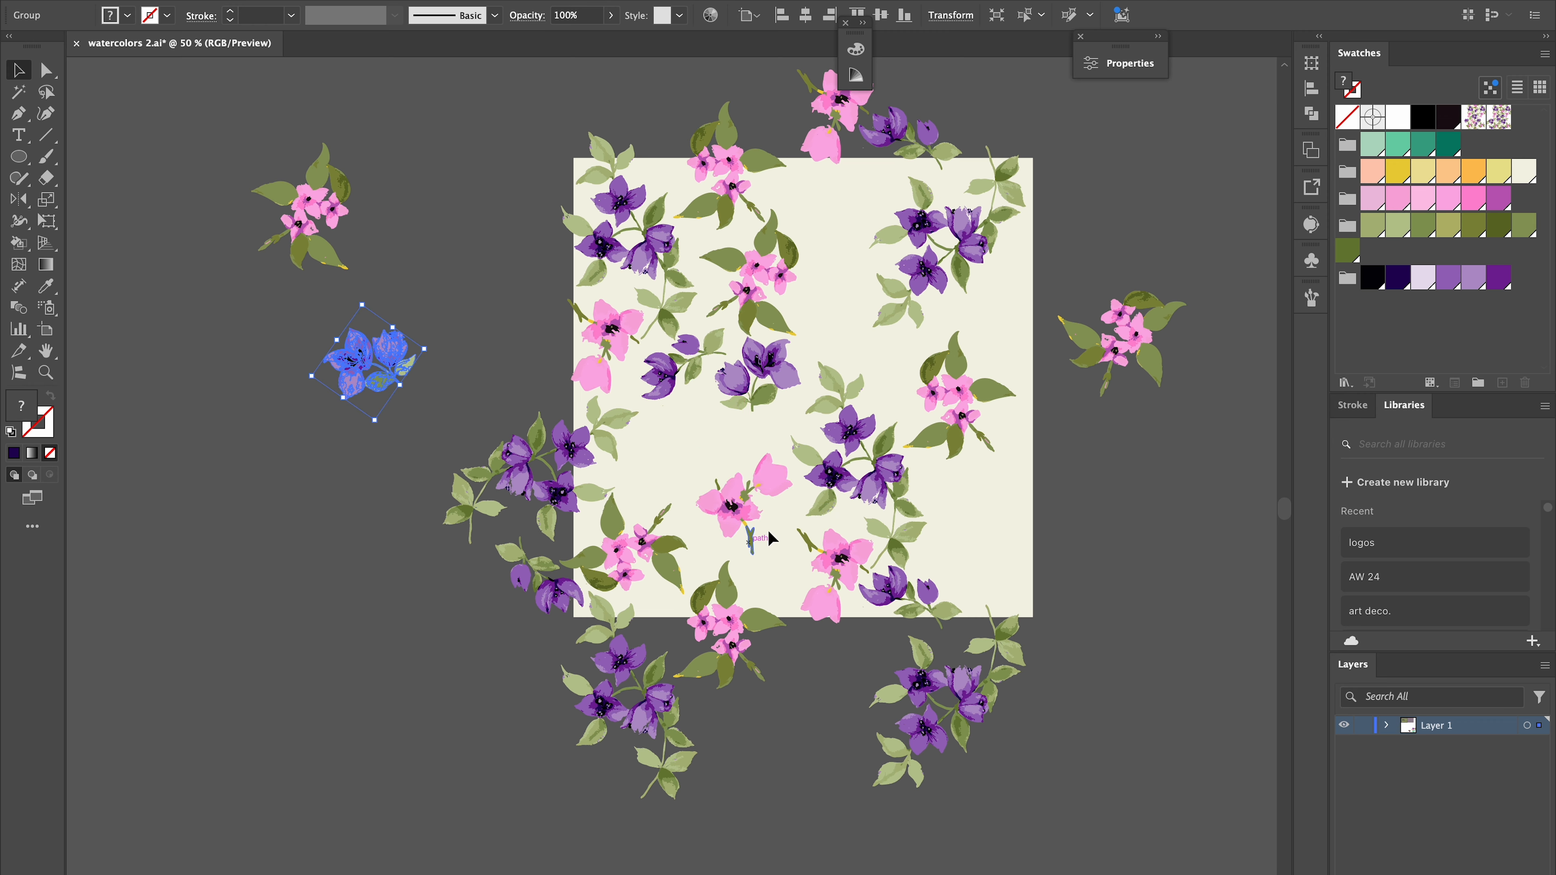
{"action": "left_click_drag", "start_coordinate": [744, 506], "coordinate": [659, 445]}
{"action": "left_click_drag", "start_coordinate": [354, 354], "coordinate": [717, 504]}
{"action": "left_click", "coordinate": [668, 442]}
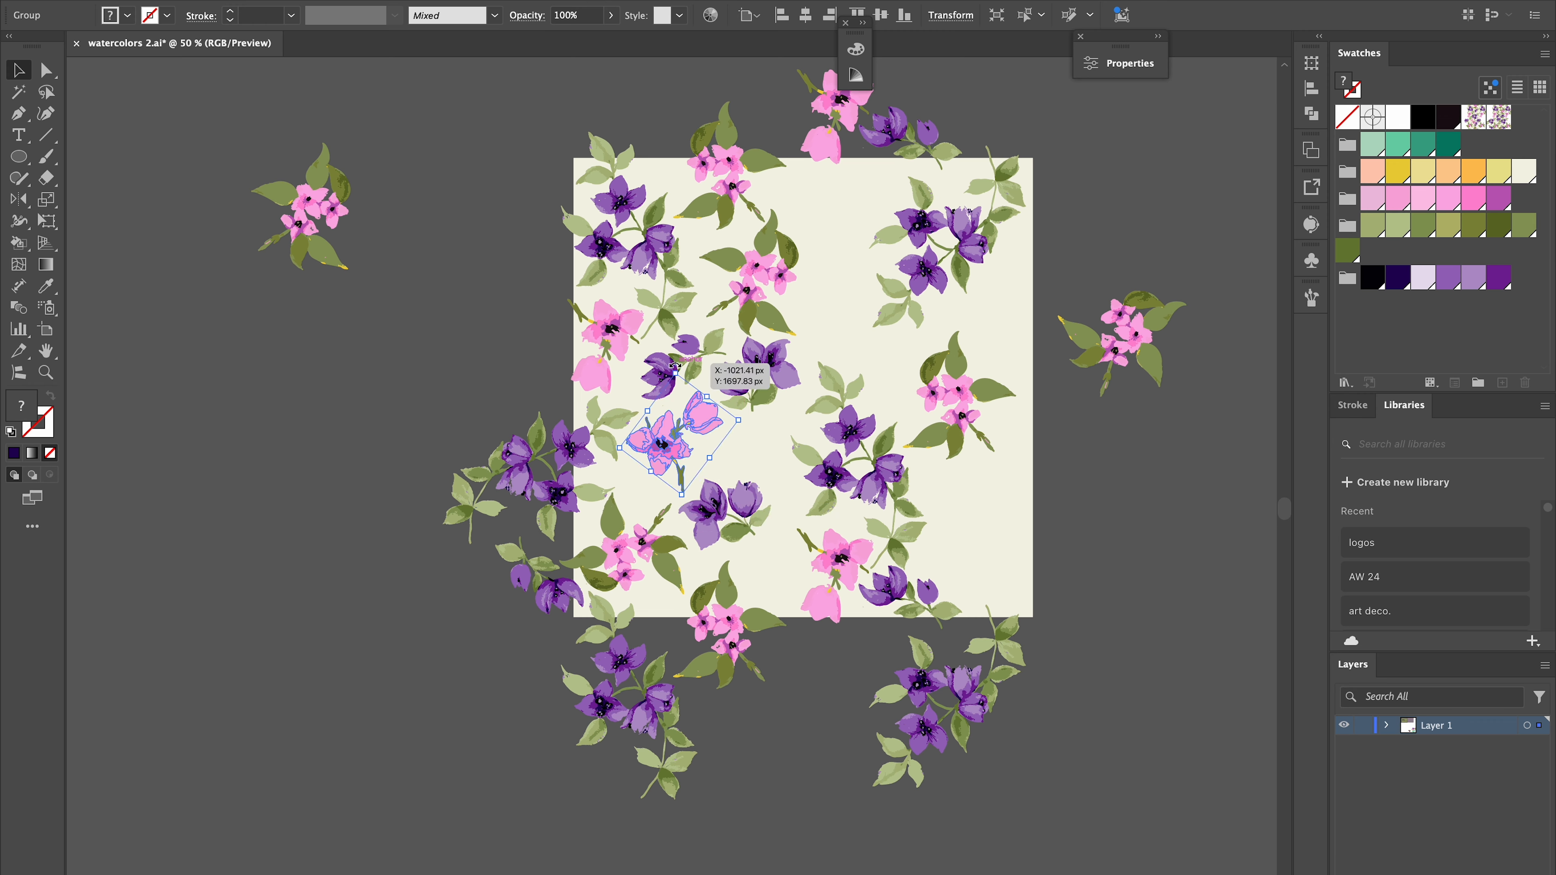
Turn the inner pink flower pair horizontal and nudge the small purple sprig, the purple pair and the central branch around it
{"action": "left_click_drag", "start_coordinate": [674, 366], "coordinate": [718, 381]}
{"action": "left_click_drag", "start_coordinate": [681, 426], "coordinate": [685, 441]}
{"action": "left_click_drag", "start_coordinate": [761, 367], "coordinate": [755, 378]}
{"action": "mouse_move", "coordinate": [854, 434]}
{"action": "left_mouse_down"}
{"action": "mouse_move", "coordinate": [846, 407]}
{"action": "mouse_move", "coordinate": [855, 435]}
{"action": "left_mouse_up"}
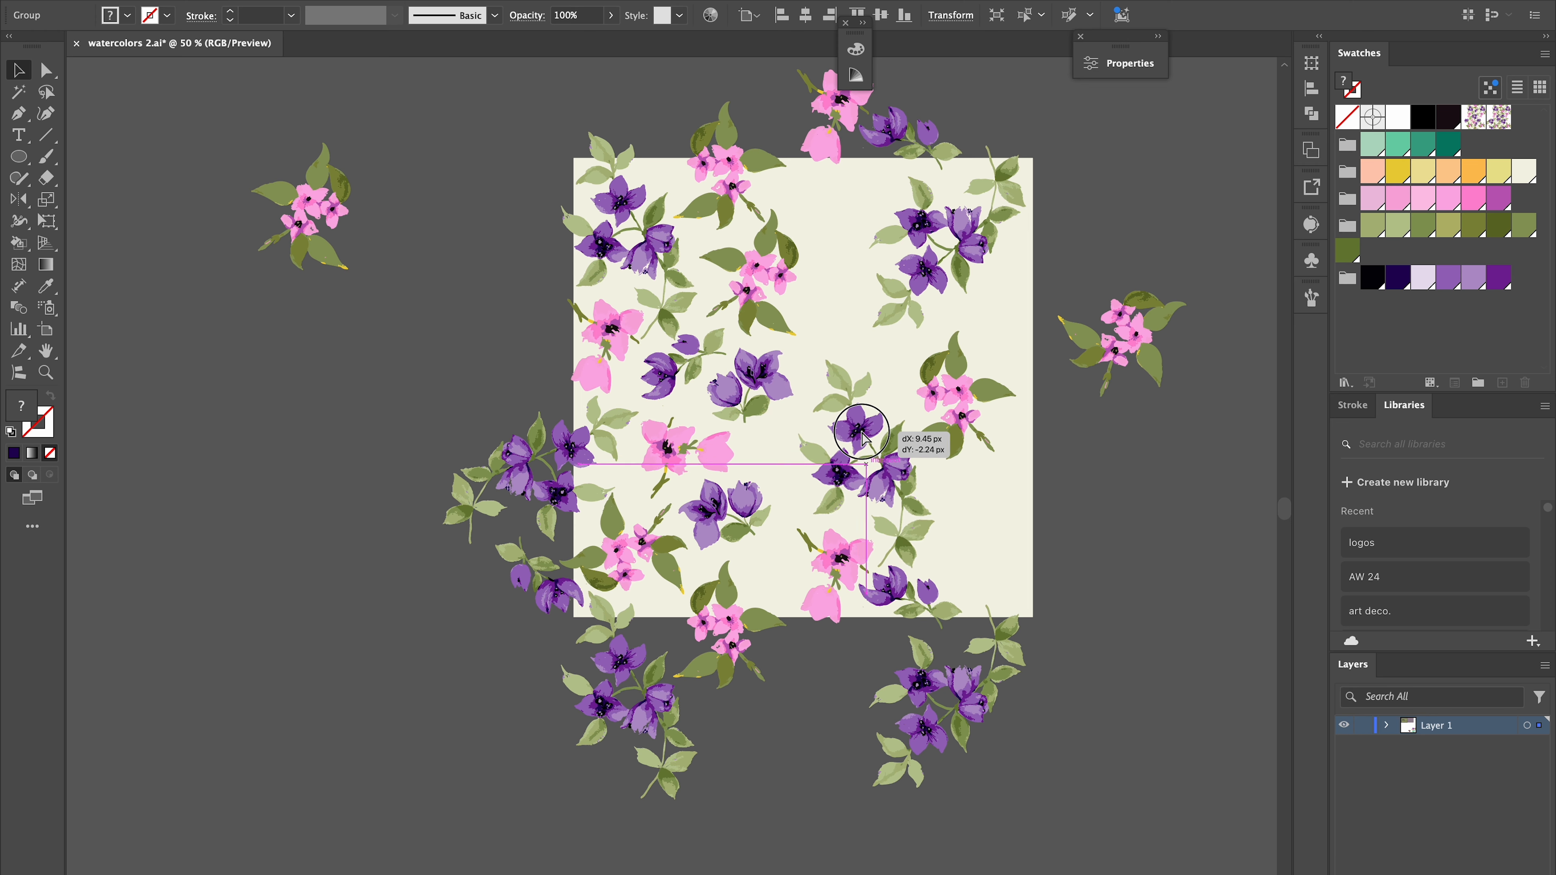
Lower the right-hand leafy pink cluster and shift the matching pink flower pairs on the top and bottom edges slightly left and down
{"action": "left_click_drag", "start_coordinate": [962, 398], "coordinate": [983, 506]}
{"action": "left_click", "coordinate": [821, 140]}
{"action": "left_click_drag", "start_coordinate": [821, 139], "coordinate": [803, 184]}
{"action": "left_click_drag", "start_coordinate": [269, 196], "coordinate": [261, 245]}
Copy all motifs crossing the tile's left edge one tile width to the right
{"action": "left_click", "coordinate": [527, 490]}
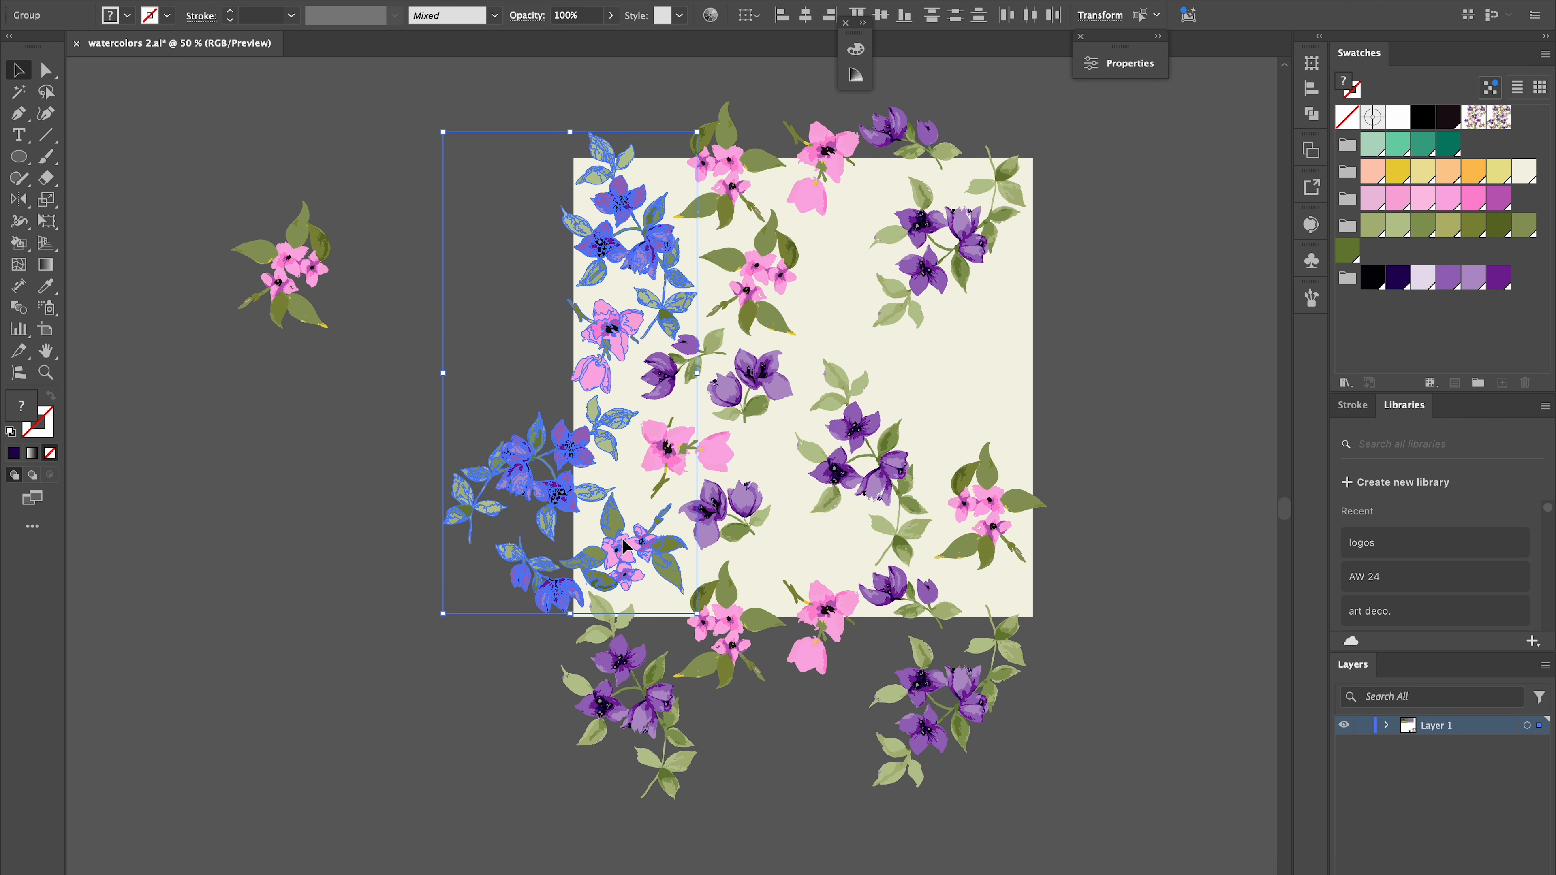
{"action": "key", "text": "Return"}
{"action": "type", "text": "750"}
{"action": "key", "text": "Tab"}
{"action": "left_click", "coordinate": [150, 462]}
Move the right-hand leafy pink cluster up, and rotate the central purple branch and shift it left away from the right-edge branch
{"action": "left_click_drag", "start_coordinate": [968, 500], "coordinate": [963, 359]}
{"action": "left_click_drag", "start_coordinate": [948, 475], "coordinate": [808, 468]}
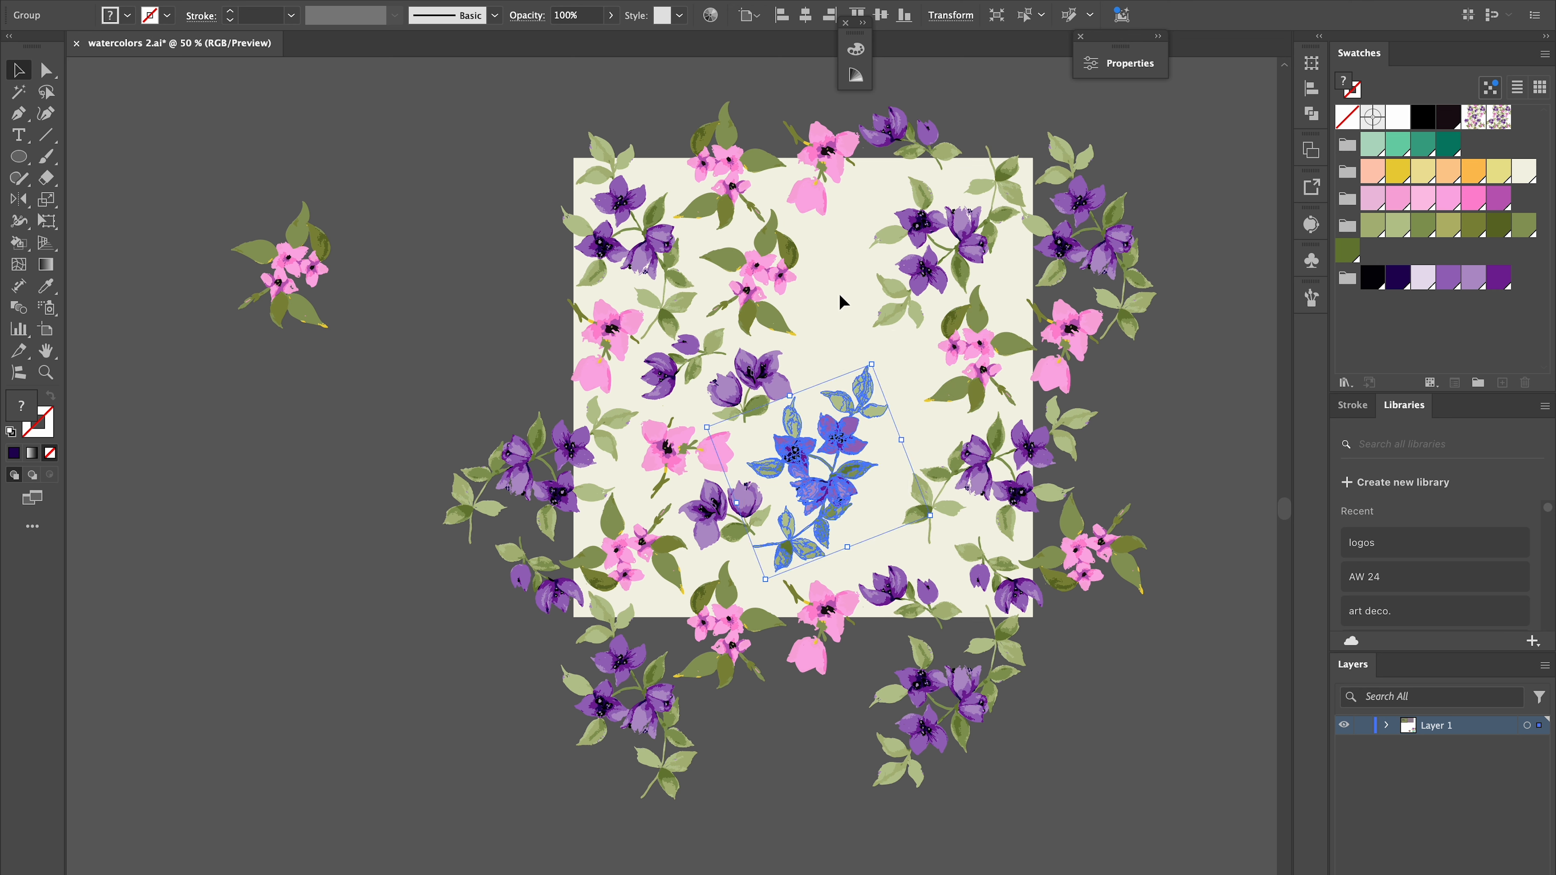
{"action": "left_click_drag", "start_coordinate": [783, 322], "coordinate": [800, 327]}
Switch to WhatsApp, find the contact's payment details in the chat and send the payment receipt PDF
{"action": "key", "text": "super+Tab"}
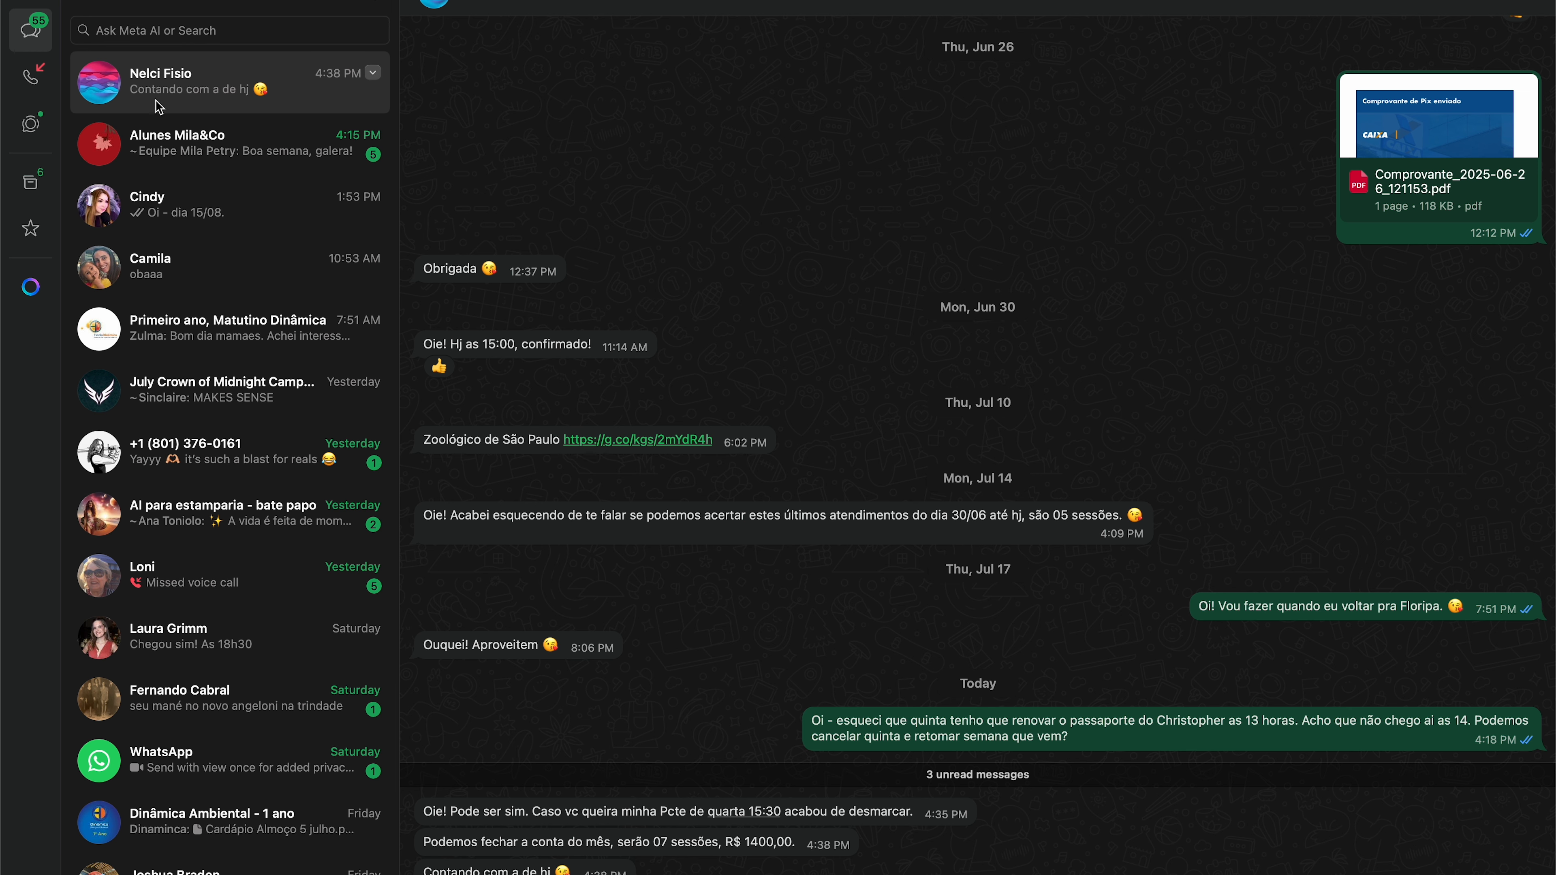
{"action": "scroll", "coordinate": [898, 436], "scroll_direction": "up", "scroll_amount": 3}
{"action": "left_click", "coordinate": [514, 148]}
{"action": "left_click", "coordinate": [476, 148]}
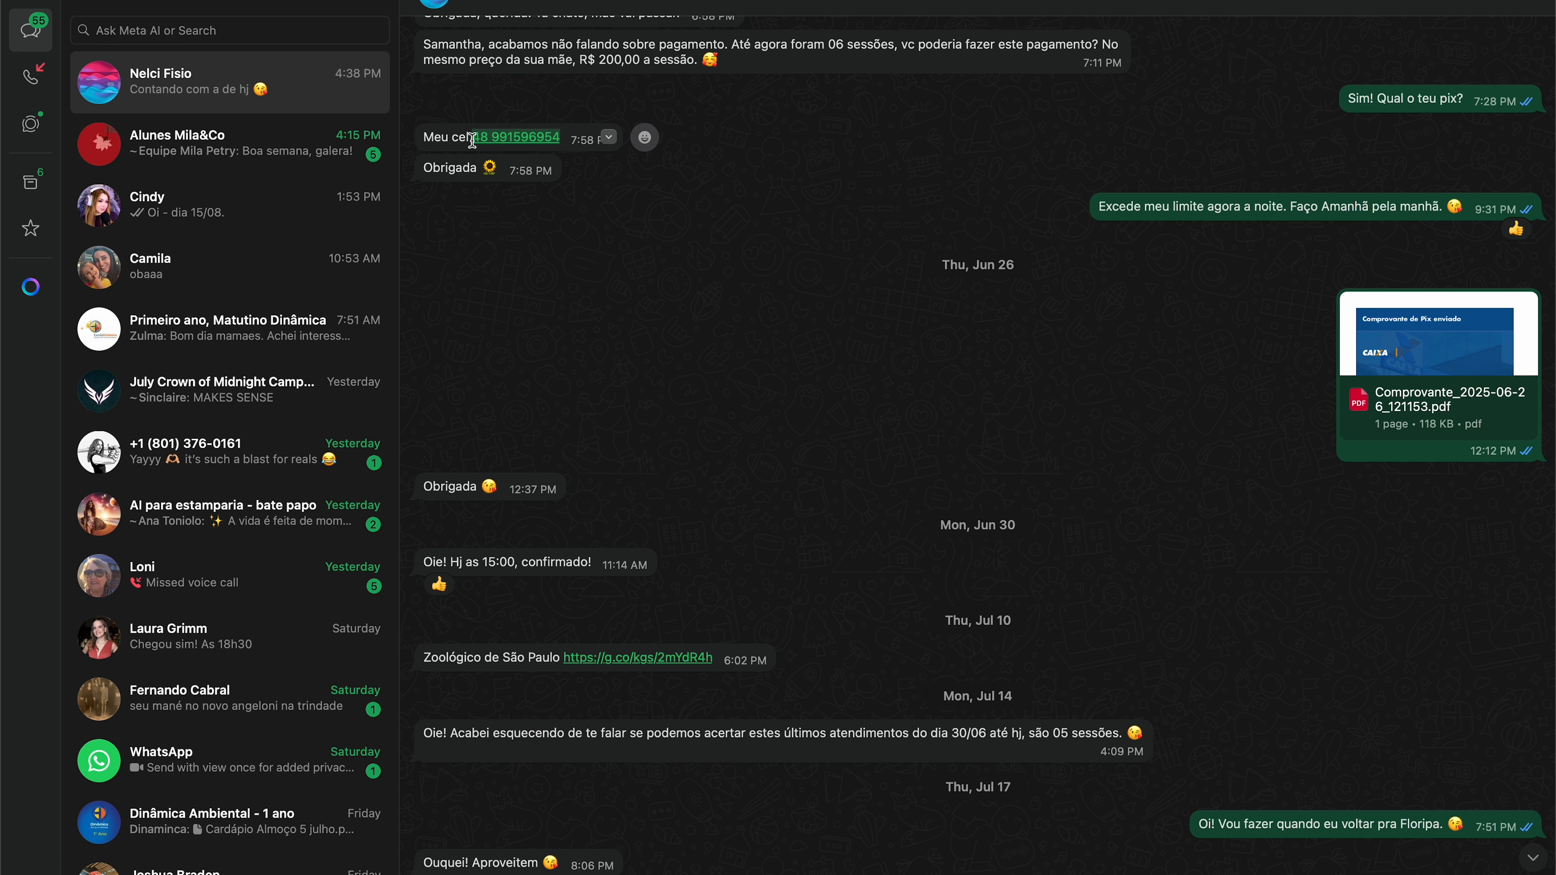
{"action": "scroll", "coordinate": [424, 175], "scroll_direction": "down", "scroll_amount": 3}
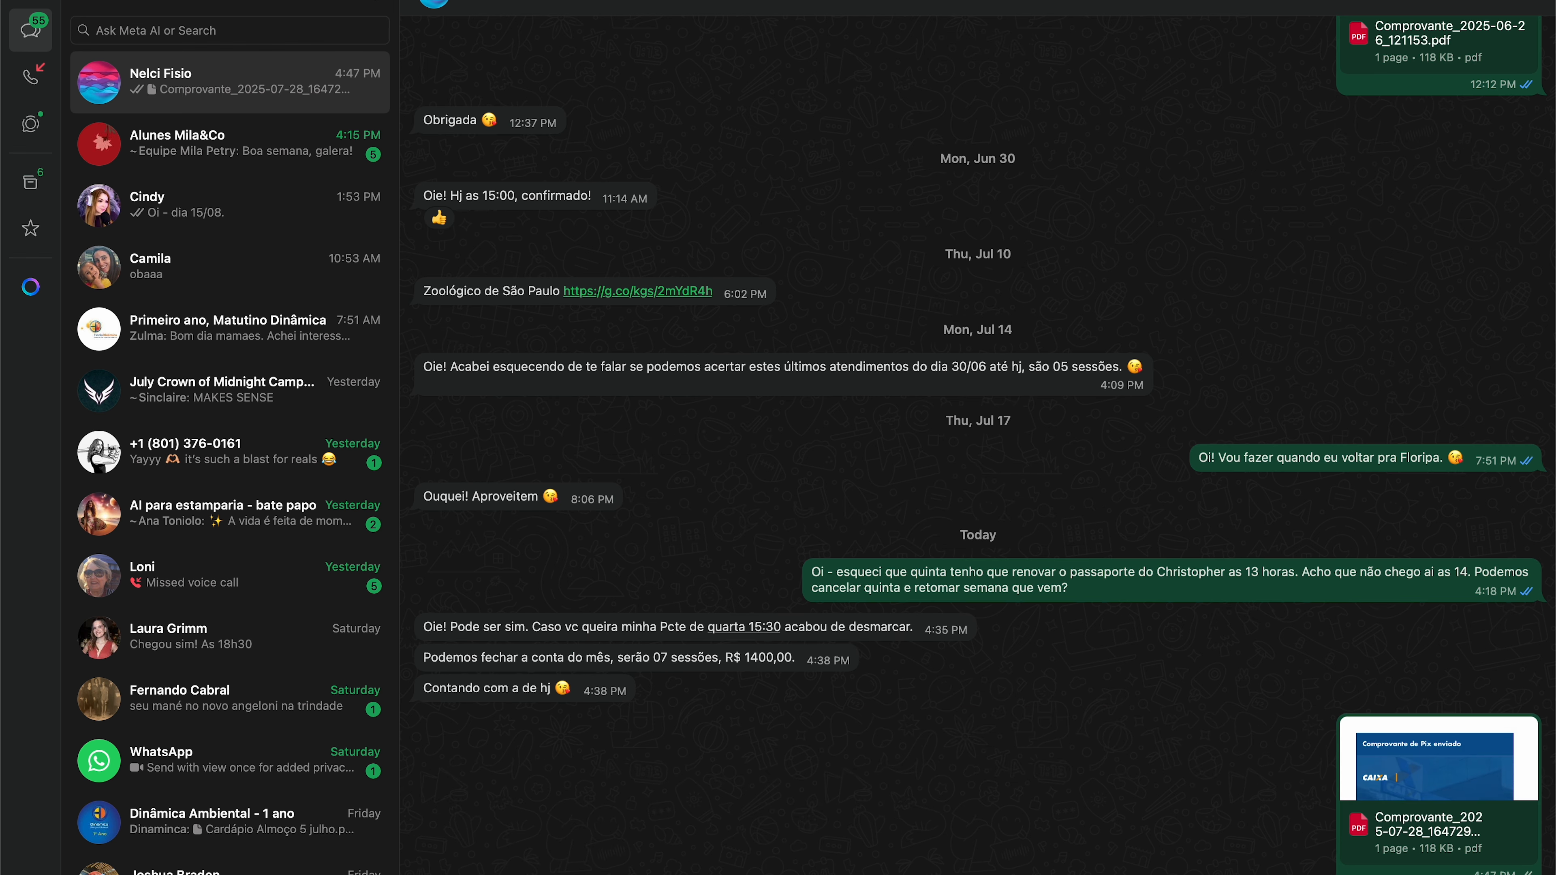
{"action": "key", "text": "Return"}
Switch back to Illustrator, move the central purple pair into the upper area and place the rotated leafy pink cluster beside it
{"action": "key", "text": "super+Tab"}
{"action": "left_click_drag", "start_coordinate": [770, 273], "coordinate": [453, 148]}
{"action": "left_click_drag", "start_coordinate": [769, 380], "coordinate": [763, 258]}
{"action": "left_click_drag", "start_coordinate": [423, 156], "coordinate": [792, 304]}
{"action": "left_click_drag", "start_coordinate": [872, 230], "coordinate": [743, 365]}
{"action": "left_click_drag", "start_coordinate": [807, 307], "coordinate": [830, 298]}
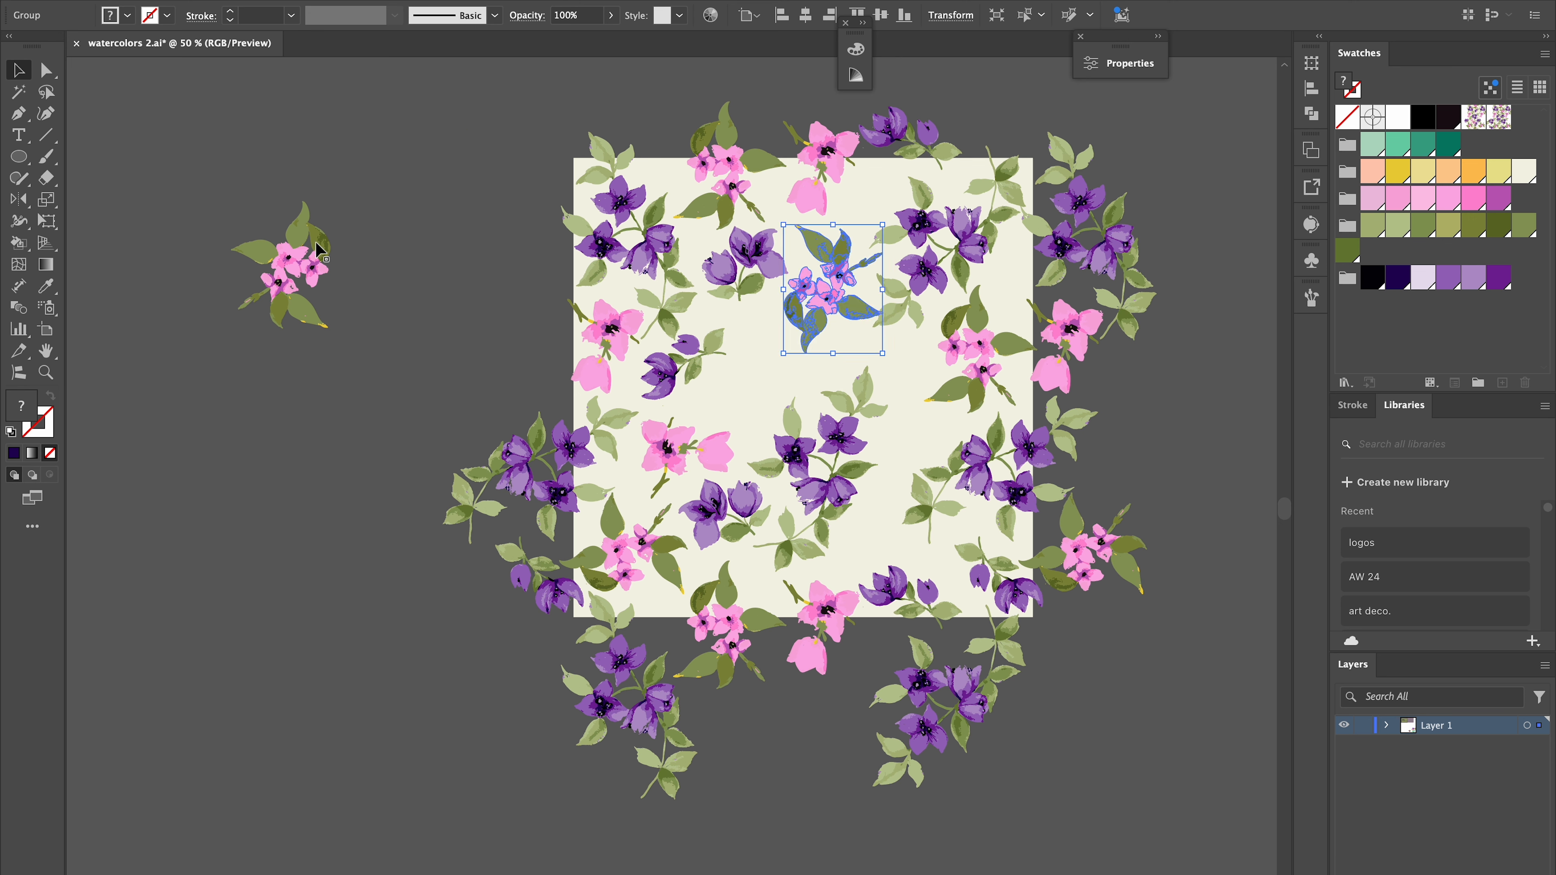
Rotate the central purple branch and the small purple sprig to its left, and nudge both and the lower purple pair into balanced positions
{"action": "left_click_drag", "start_coordinate": [658, 361], "coordinate": [655, 369]}
{"action": "mouse_move", "coordinate": [827, 437]}
{"action": "left_mouse_down"}
{"action": "mouse_move", "coordinate": [838, 441]}
{"action": "mouse_move", "coordinate": [836, 413]}
{"action": "left_mouse_up"}
{"action": "left_click_drag", "start_coordinate": [879, 325], "coordinate": [877, 528]}
{"action": "left_click_drag", "start_coordinate": [850, 429], "coordinate": [817, 411]}
{"action": "left_click", "coordinate": [711, 352]}
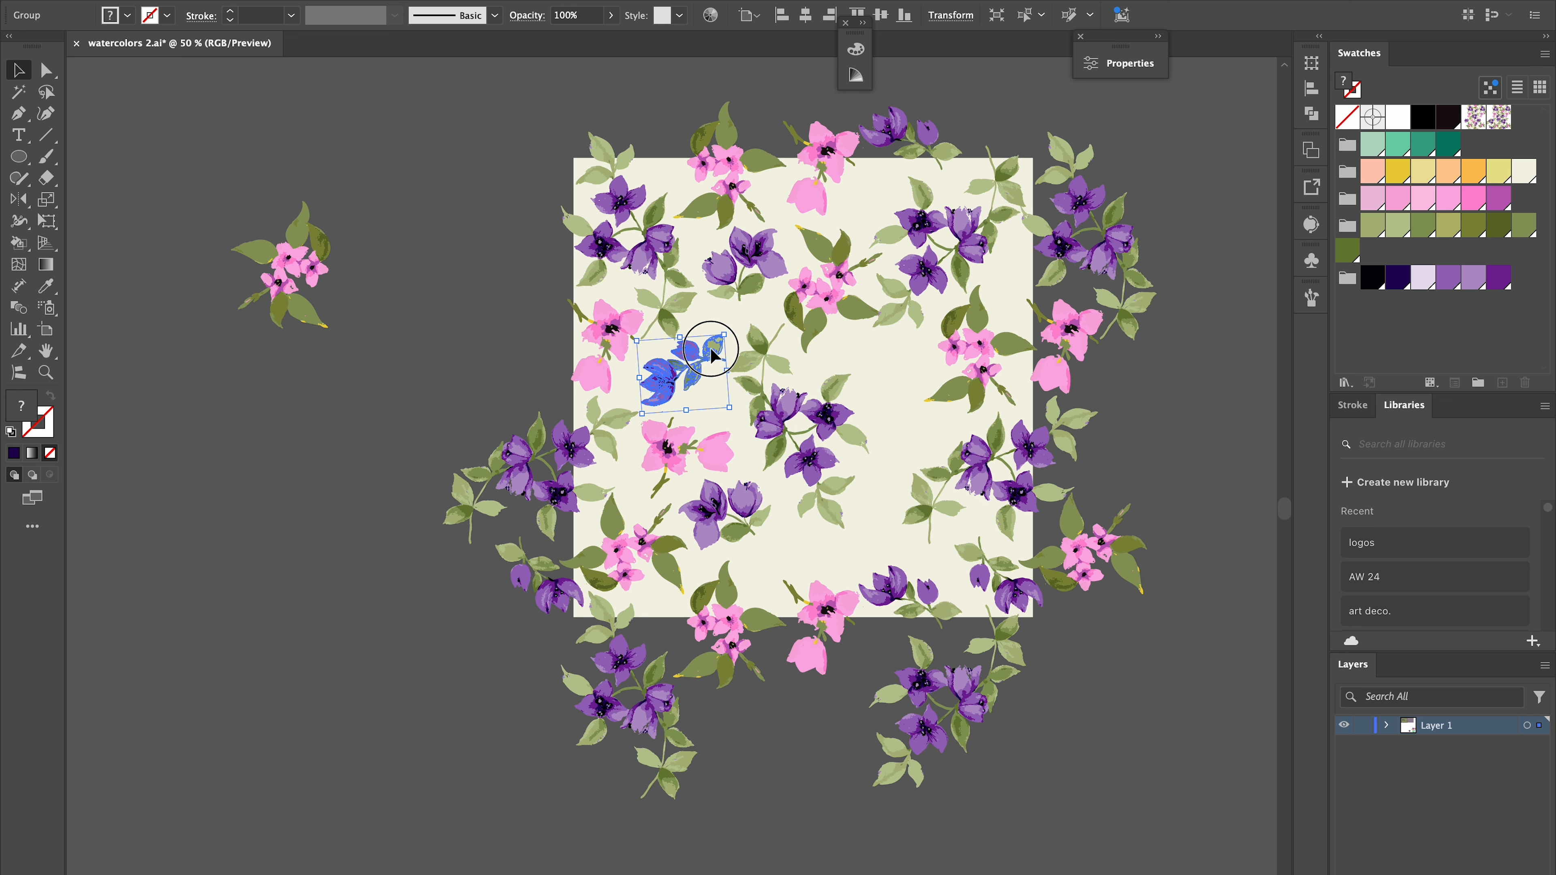
{"action": "left_click_drag", "start_coordinate": [729, 336], "coordinate": [623, 409]}
{"action": "left_click_drag", "start_coordinate": [702, 367], "coordinate": [701, 352]}
{"action": "left_click_drag", "start_coordinate": [759, 344], "coordinate": [751, 339]}
{"action": "left_click_drag", "start_coordinate": [719, 508], "coordinate": [728, 513]}
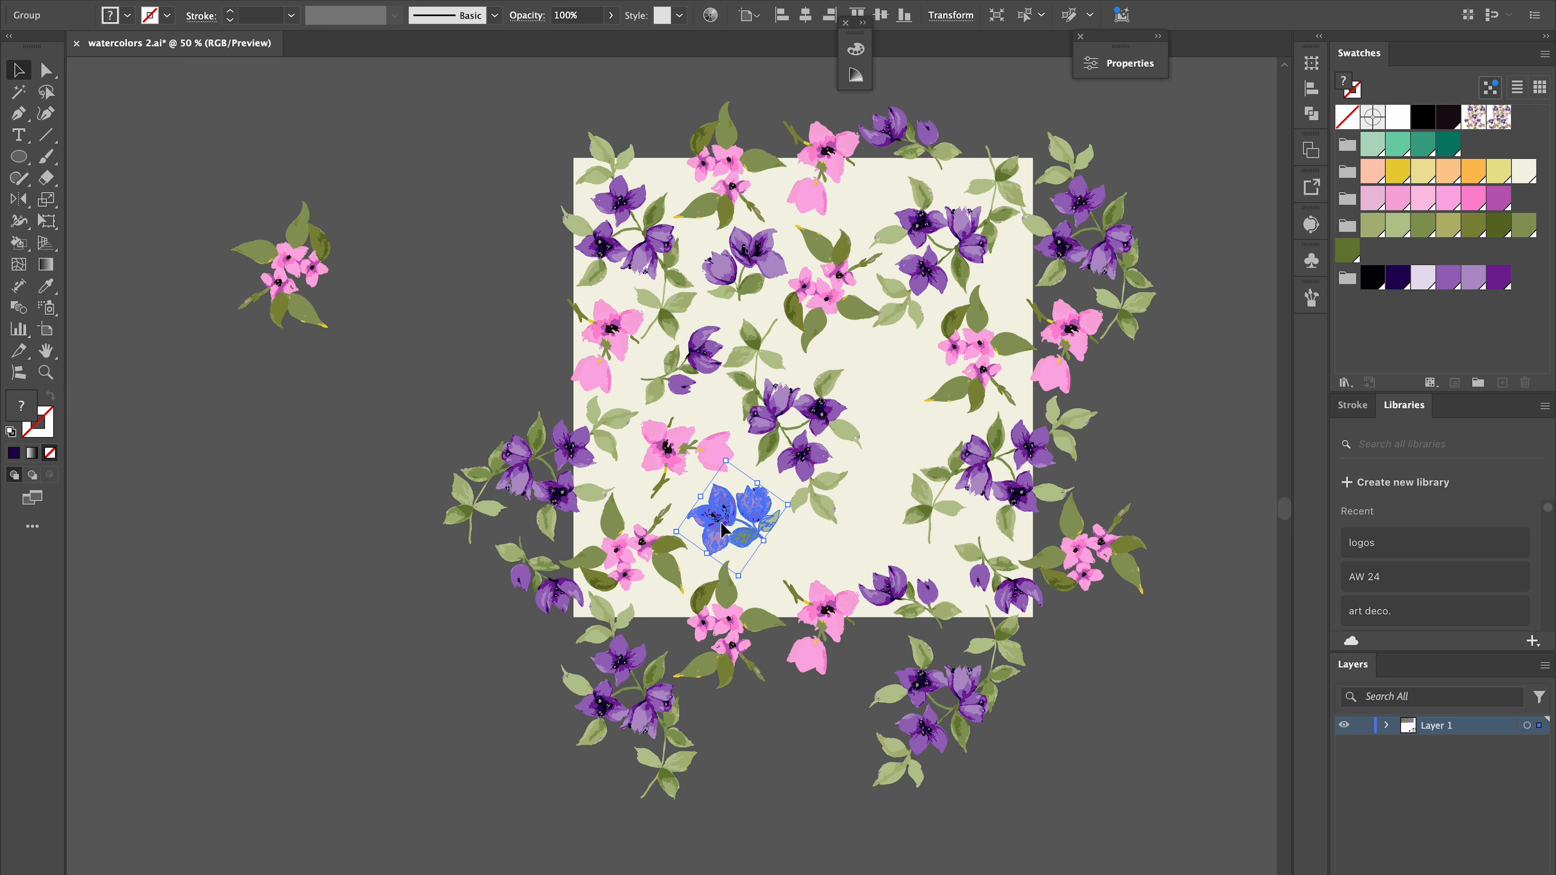
Park the spare leafy pink cluster to the right of the tile, and rotate the right-hand leafy pink cluster and move it inward
{"action": "left_click_drag", "start_coordinate": [285, 250], "coordinate": [1192, 417]}
{"action": "left_click", "coordinate": [977, 331]}
{"action": "left_click_drag", "start_coordinate": [995, 277], "coordinate": [939, 353]}
{"action": "left_click_drag", "start_coordinate": [838, 297], "coordinate": [837, 298]}
{"action": "mouse_move", "coordinate": [967, 346]}
{"action": "left_mouse_down"}
{"action": "mouse_move", "coordinate": [985, 336]}
{"action": "mouse_move", "coordinate": [966, 366]}
{"action": "left_mouse_up"}
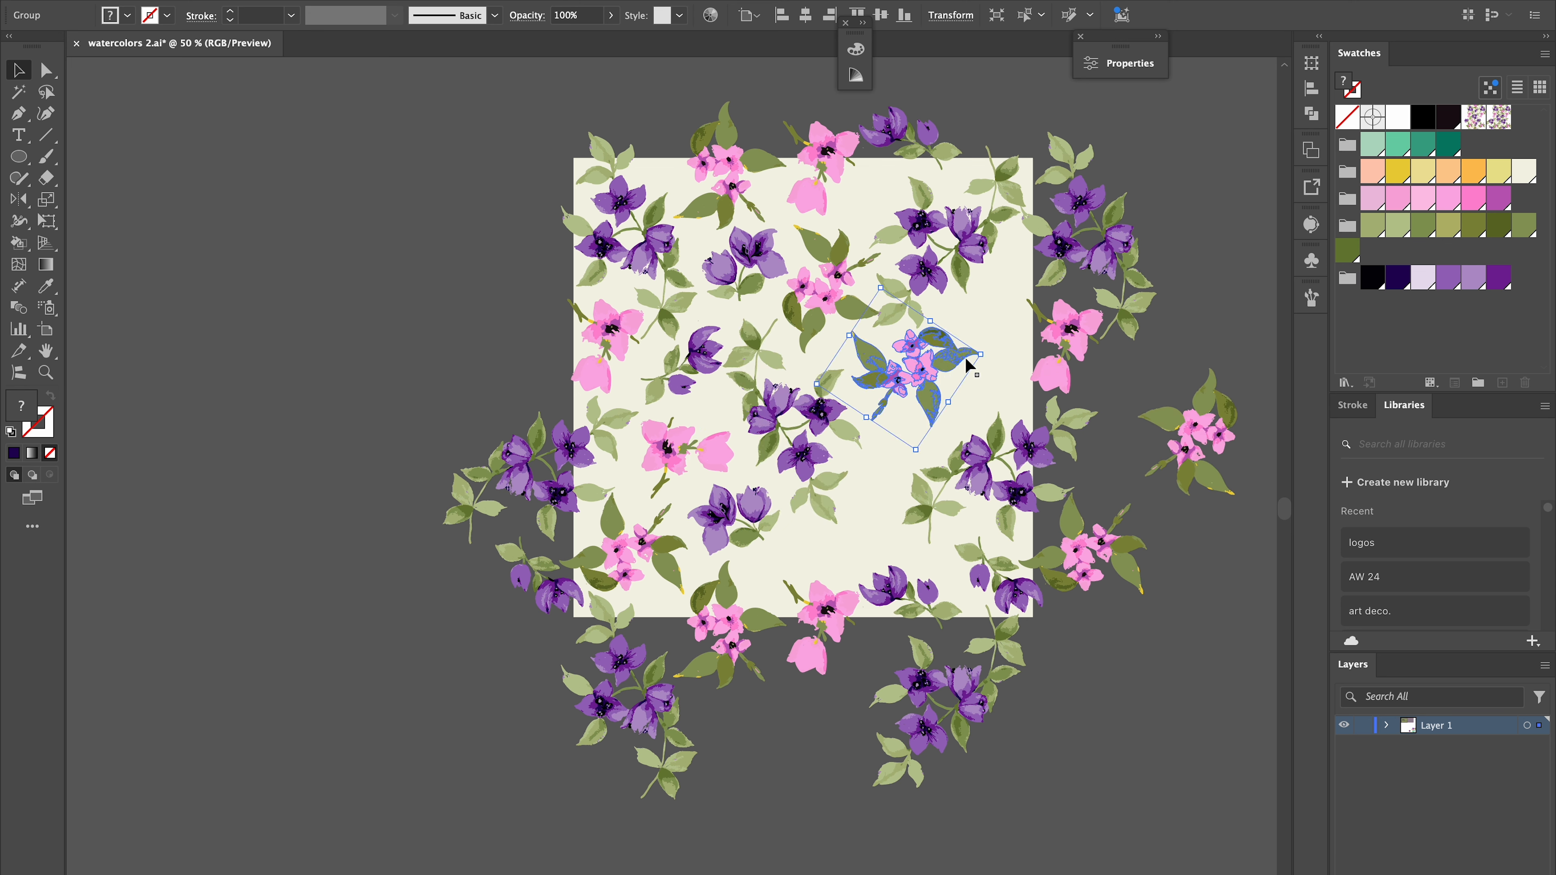
Place a spare copy of the purple pair off the tile and nudge the central branch, inner leafy pink cluster and small purple sprig rightward
{"action": "left_click_drag", "start_coordinate": [726, 518], "coordinate": [199, 241]}
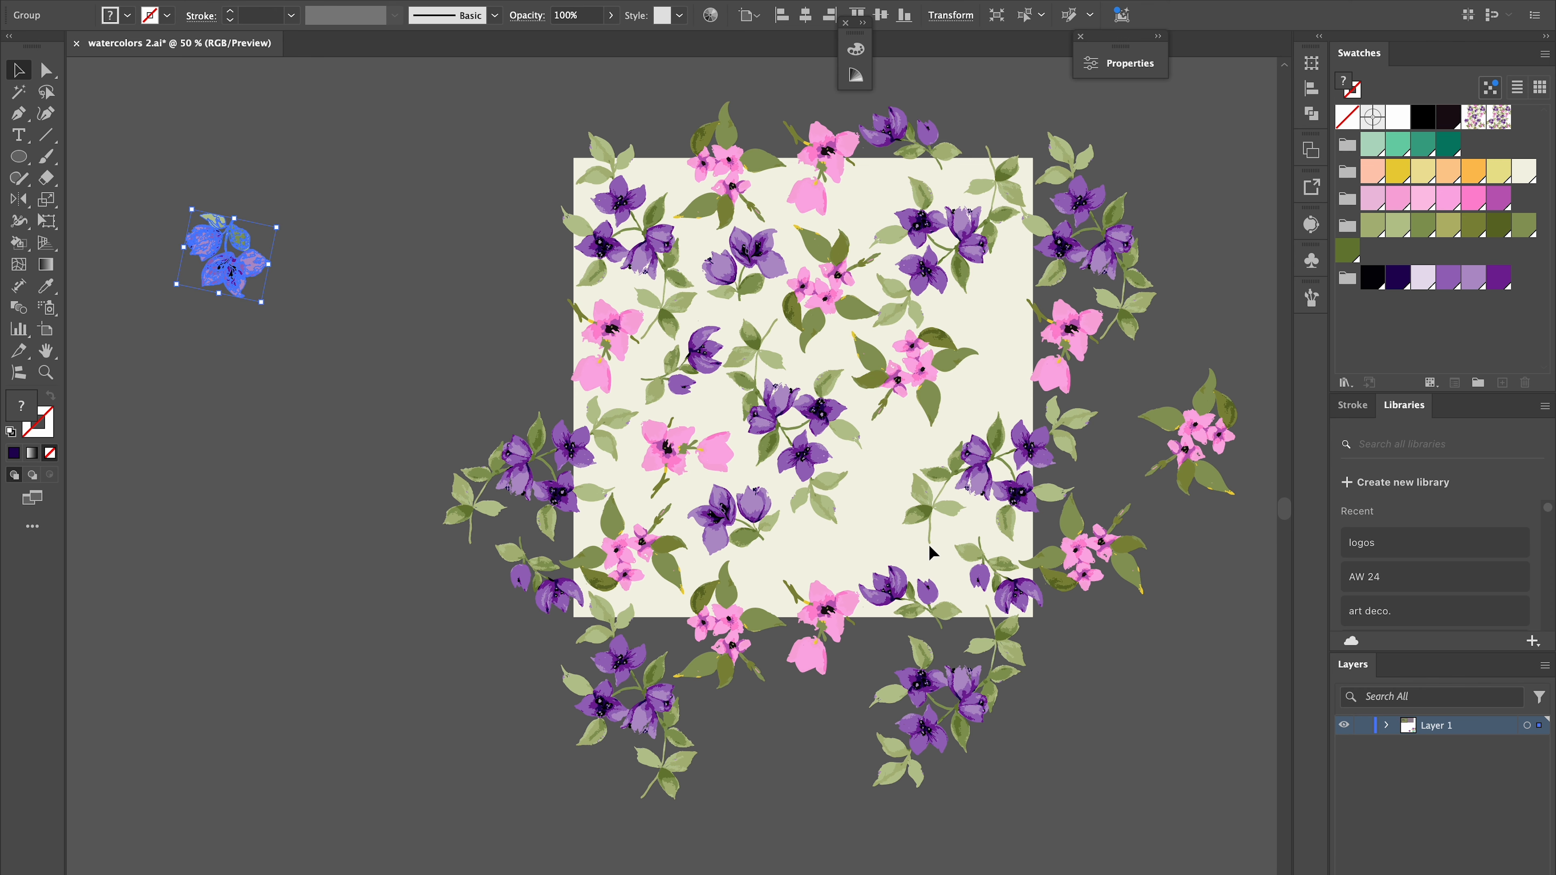
{"action": "left_click", "coordinate": [826, 425]}
{"action": "left_click_drag", "start_coordinate": [886, 349], "coordinate": [898, 368]}
{"action": "left_click_drag", "start_coordinate": [830, 411], "coordinate": [837, 427]}
{"action": "left_click_drag", "start_coordinate": [945, 350], "coordinate": [974, 356]}
{"action": "left_click_drag", "start_coordinate": [838, 280], "coordinate": [839, 274]}
{"action": "left_click_drag", "start_coordinate": [789, 441], "coordinate": [815, 462]}
{"action": "left_click_drag", "start_coordinate": [703, 358], "coordinate": [726, 358]}
{"action": "left_click", "coordinate": [630, 533]}
{"action": "left_click", "coordinate": [698, 313]}
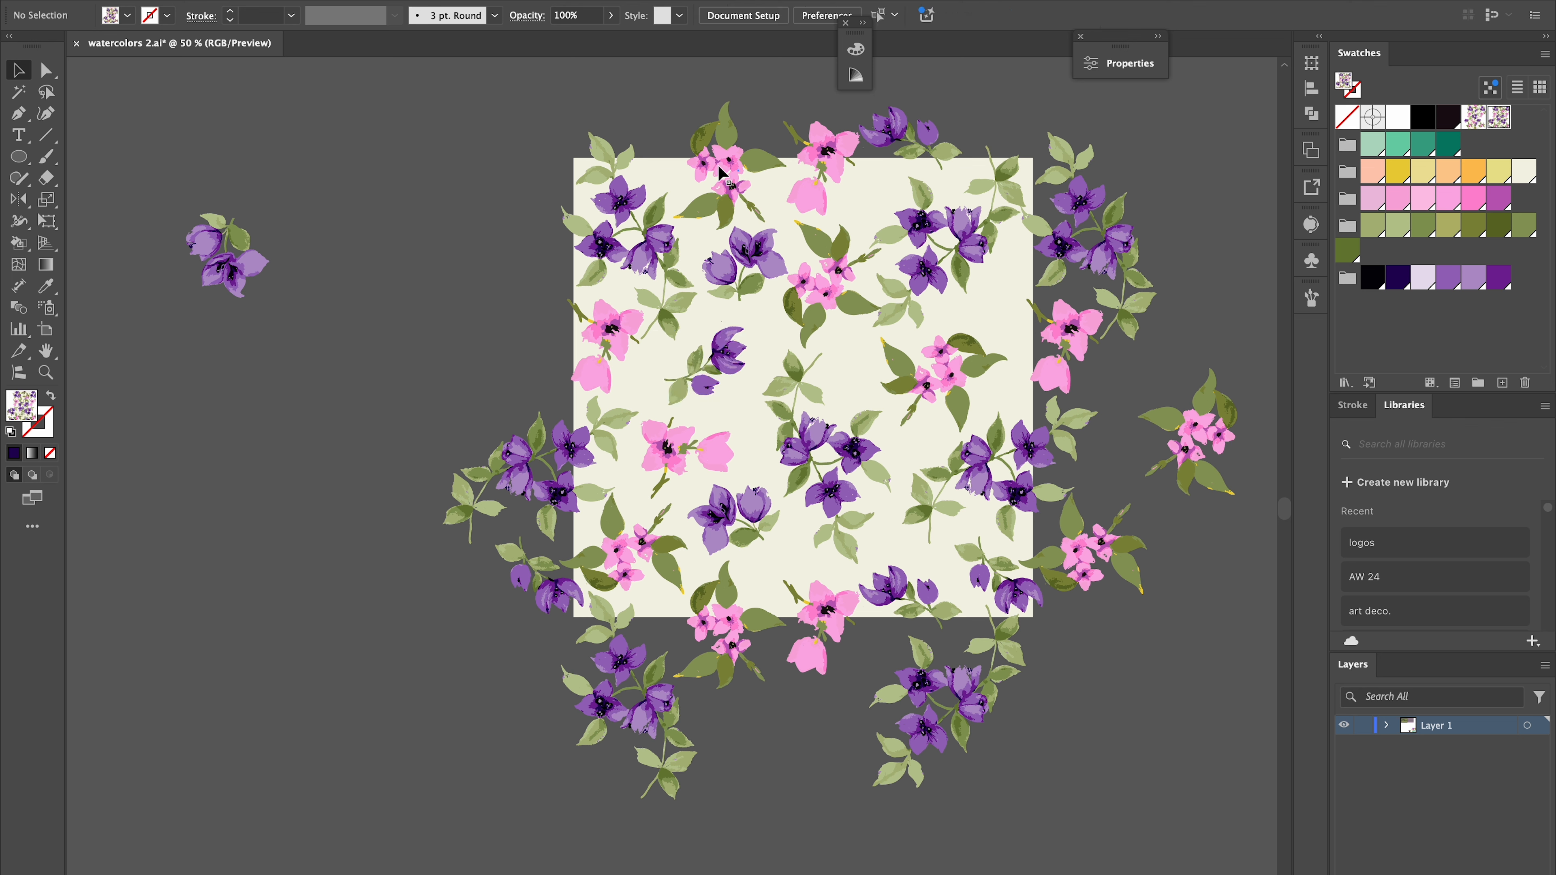
Delete the right-edge motifs and replace them with a copy of the left-edge motifs moved 576 px horizontally and 0 px vertically
{"action": "left_click", "coordinate": [1212, 366]}
{"action": "key", "text": "Delete"}
{"action": "left_click", "coordinate": [603, 579]}
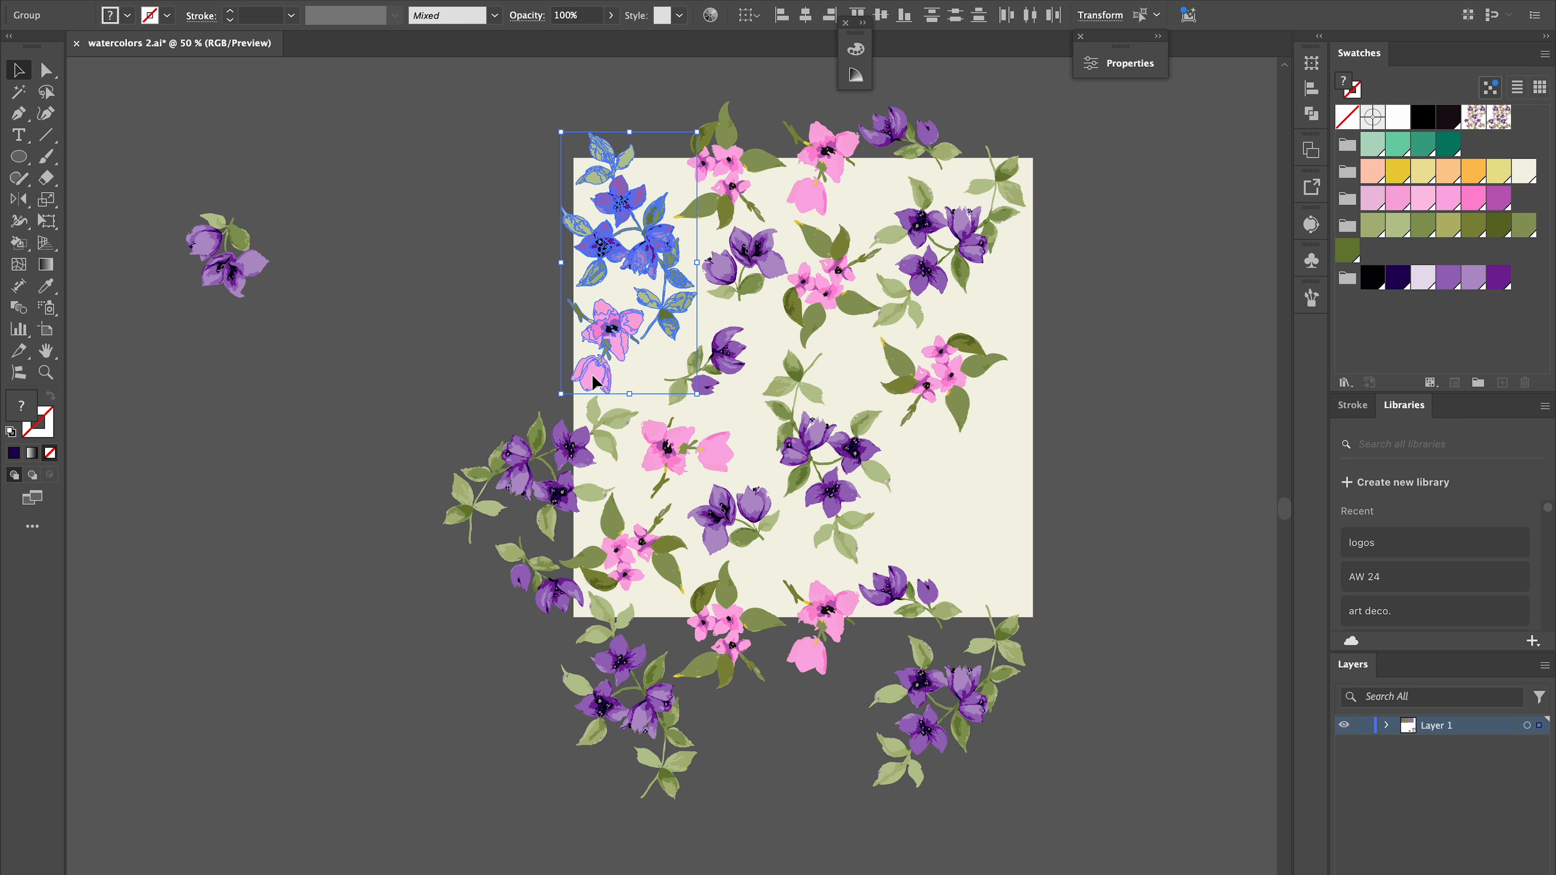
{"action": "key", "text": "Return"}
{"action": "type", "text": "576"}
{"action": "key", "text": "Tab"}
{"action": "type", "text": "0"}
{"action": "key", "text": "Tab"}
{"action": "left_click", "coordinate": [148, 466]}
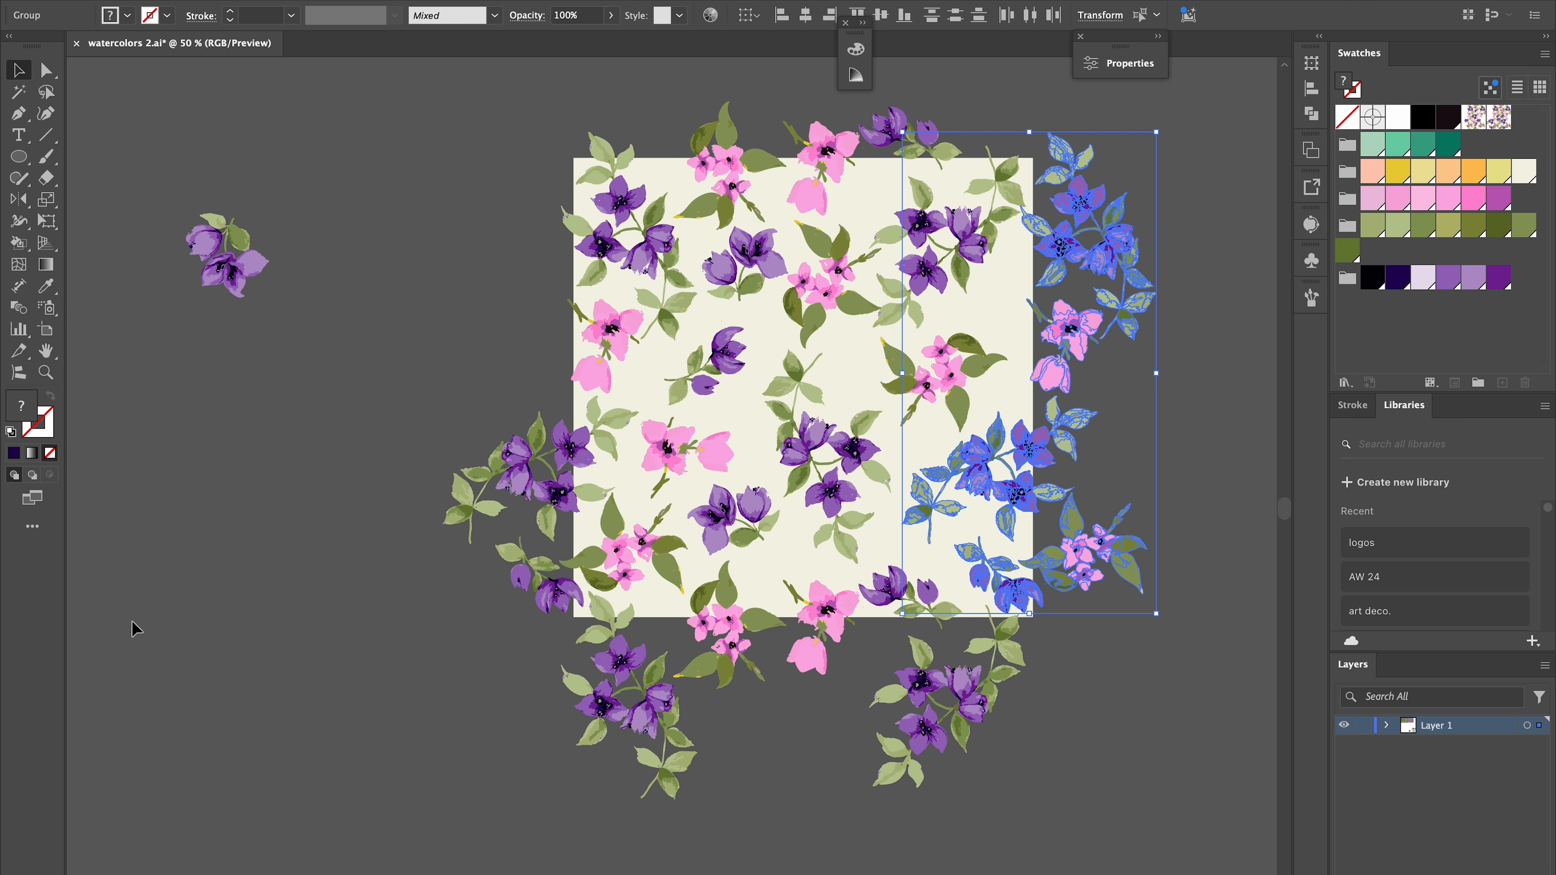
{"action": "left_click", "coordinate": [354, 460]}
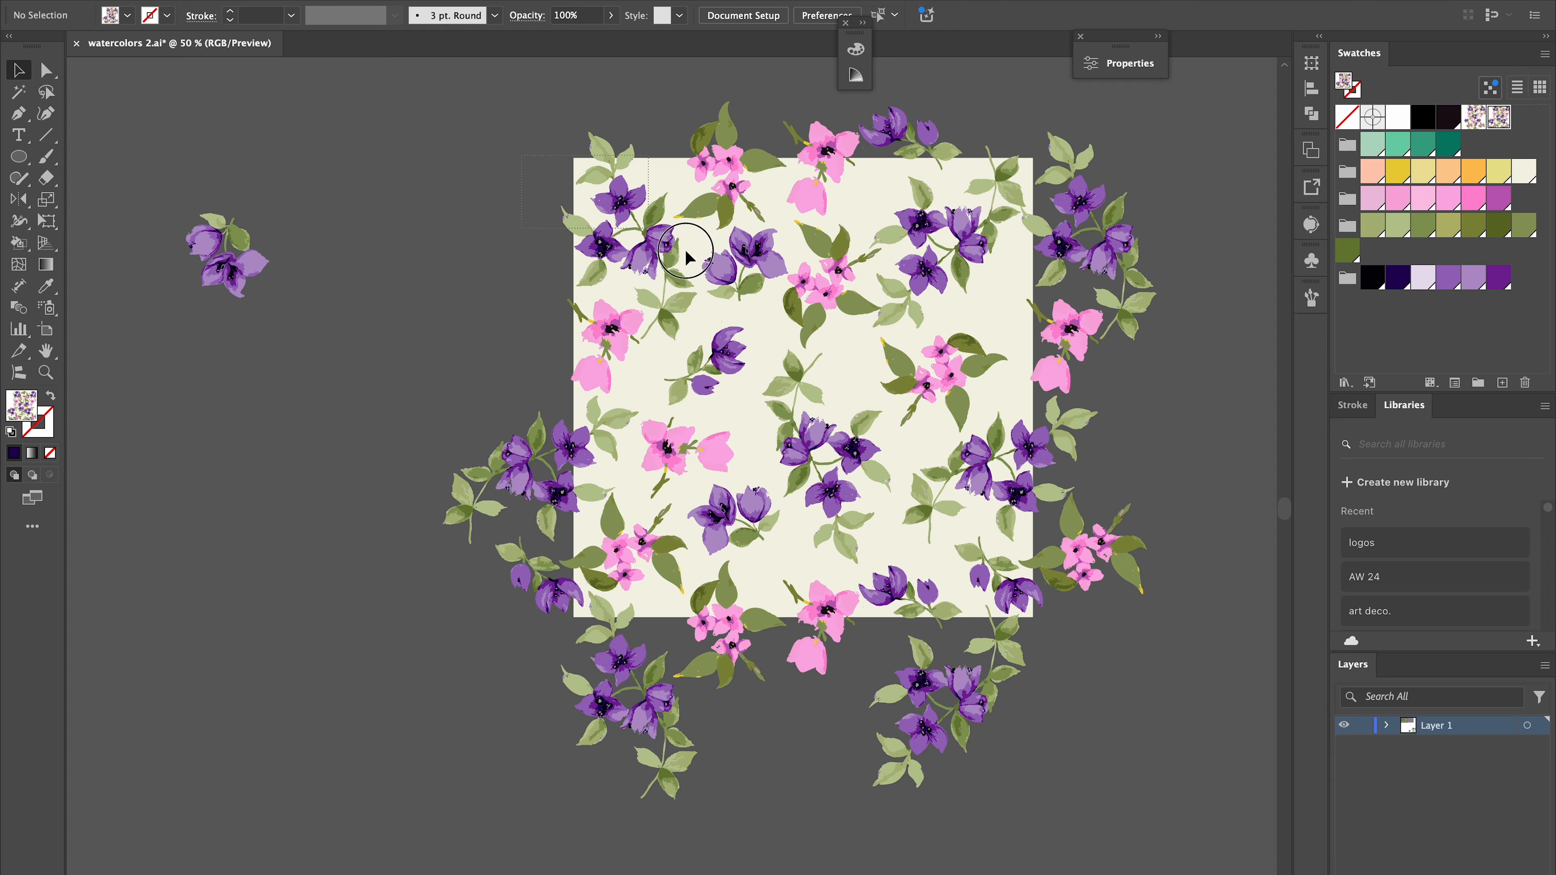
Save the complete floral tile with its overhanging motifs as a new pattern swatch
{"action": "left_click_drag", "start_coordinate": [685, 251], "coordinate": [687, 254]}
{"action": "left_click_drag", "start_coordinate": [466, 106], "coordinate": [1140, 760]}
{"action": "left_click_drag", "start_coordinate": [751, 430], "coordinate": [1433, 325]}
Duplicate the large patterned test rectangle to the right of the existing ones and fill the copy with the new floral pattern
{"action": "key", "text": "super+minus"}
{"action": "key", "text": "super+minus"}
{"action": "key", "text": "super+minus"}
{"action": "key", "text": "super+minus"}
{"action": "key", "text": "super+minus"}
{"action": "key", "text": "super+minus"}
{"action": "key", "text": "super+minus"}
{"action": "scroll", "coordinate": [1172, 211], "scroll_direction": "up", "scroll_amount": 6}
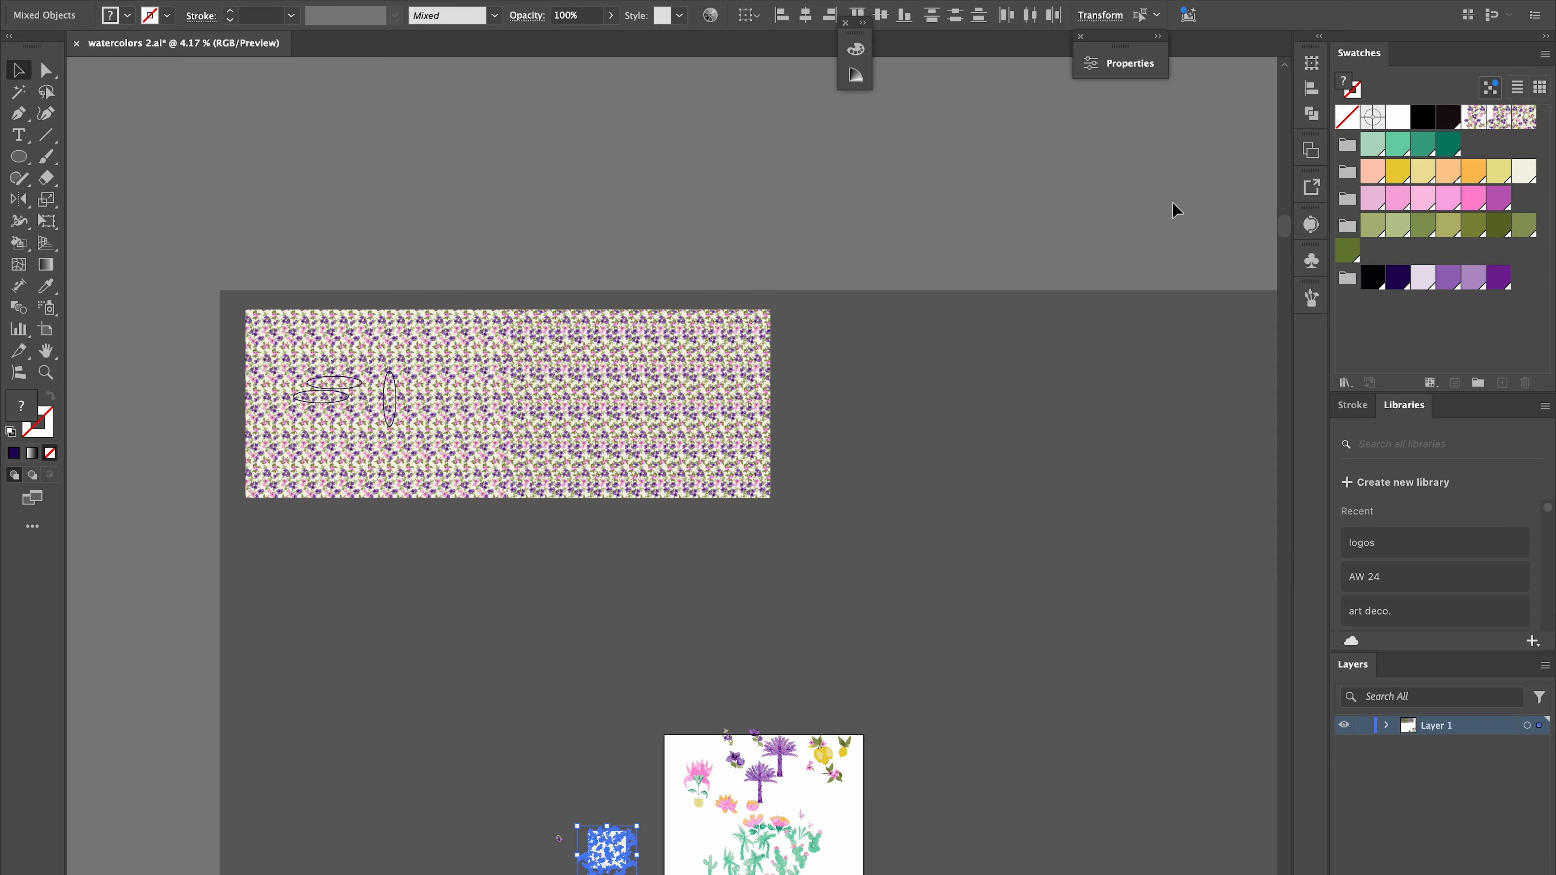
{"action": "scroll", "coordinate": [1173, 210], "scroll_direction": "left", "scroll_amount": 2}
{"action": "left_click_drag", "start_coordinate": [766, 372], "coordinate": [1030, 372]}
{"action": "left_click", "coordinate": [184, 318]}
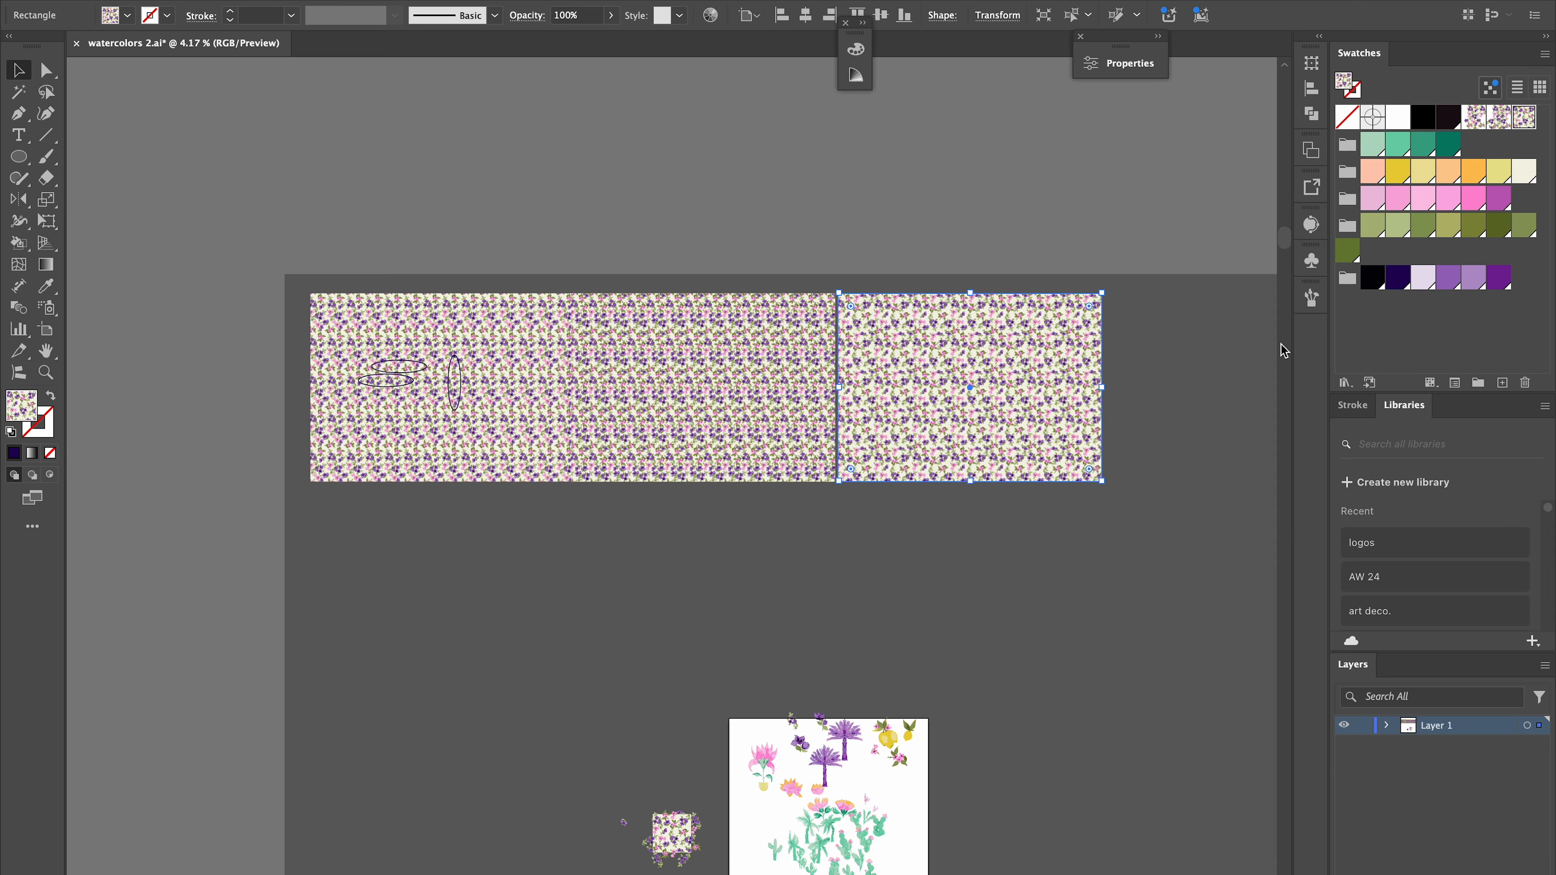
{"action": "key", "text": "super+plus"}
{"action": "key", "text": "super+plus"}
{"action": "key", "text": "super+plus"}
{"action": "key", "text": "super+minus"}
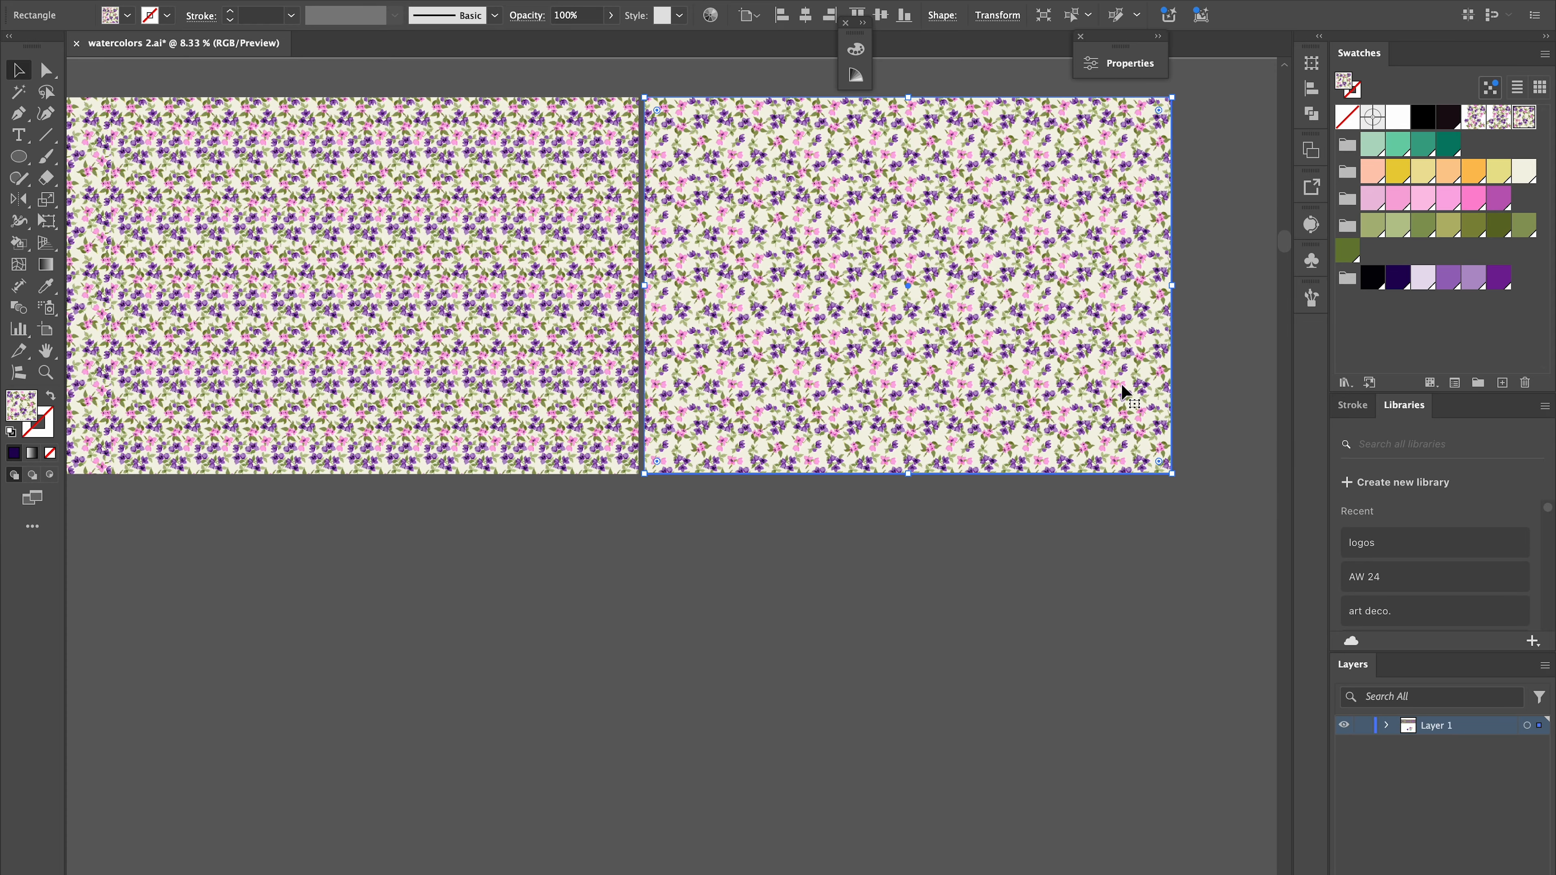